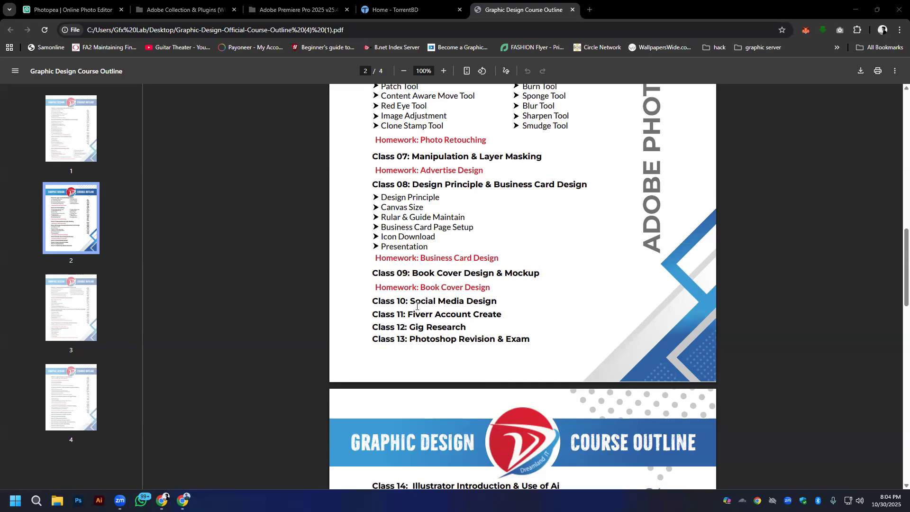
- Review the Fiverr Account Create and Gig Research classes in the course outline PDF
left_click_drag(406, 314, 472, 332)
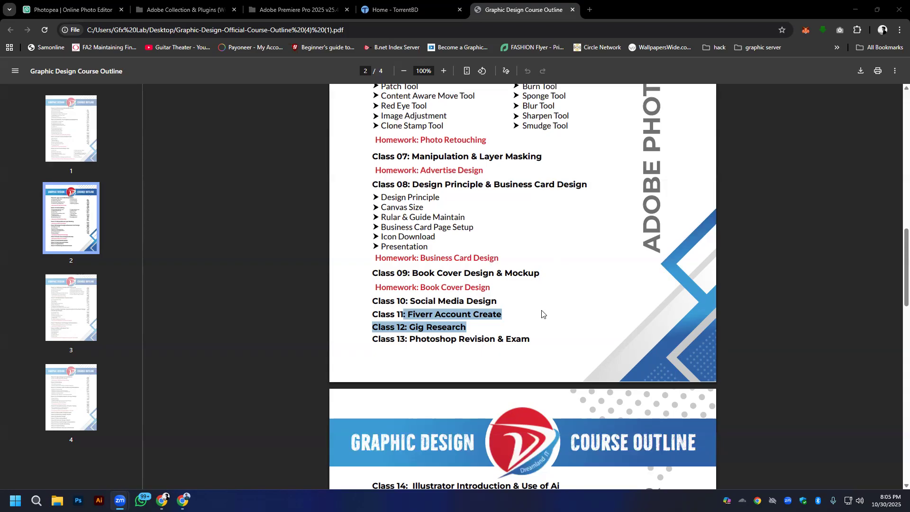
left_click(408, 313)
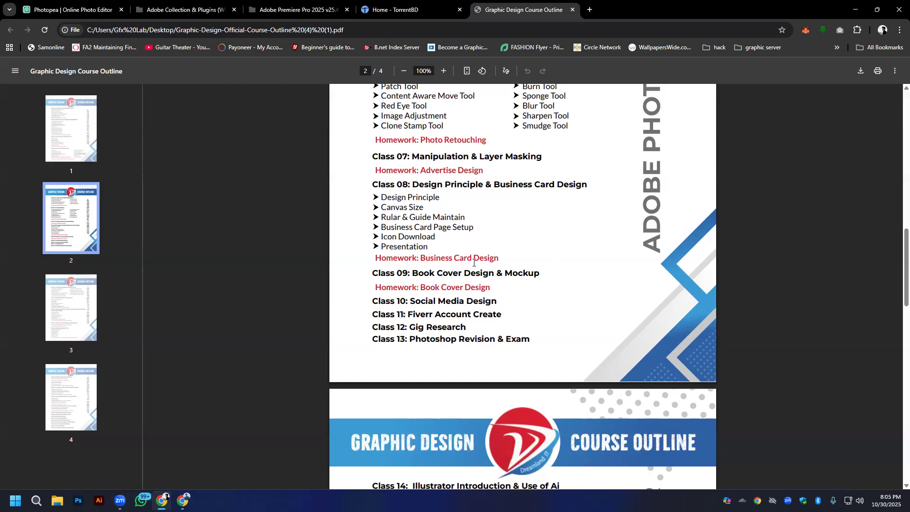
scroll(474, 262, "down", 1)
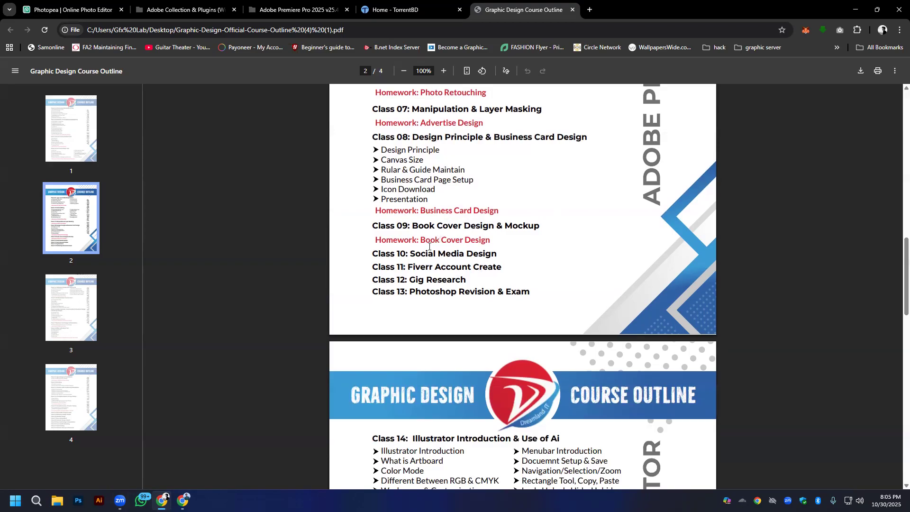
- Switch to Photoshop and close the Untitled-1-Recovered document without saving its changes
left_click(78, 500)
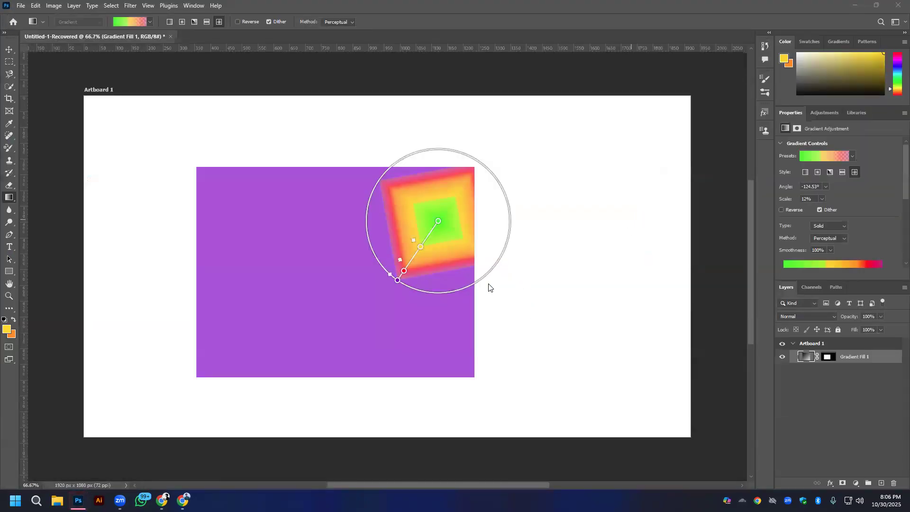
left_click(170, 36)
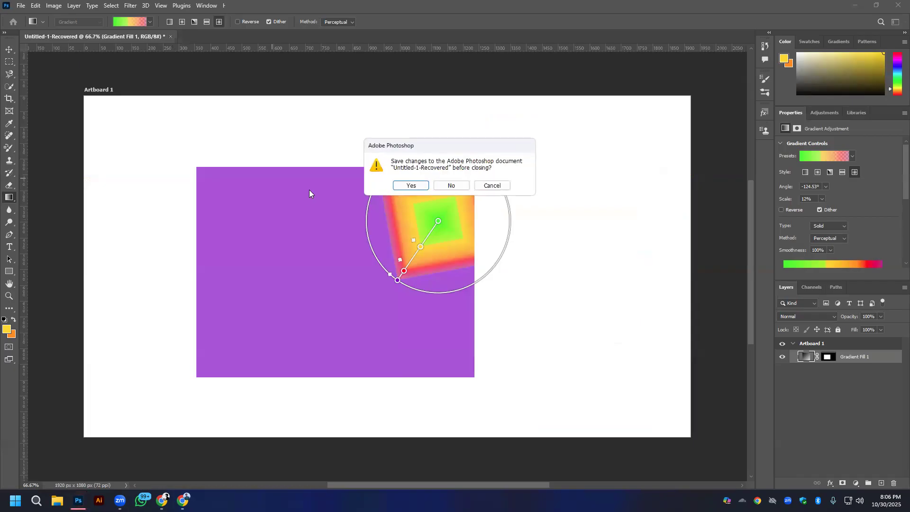
left_click(460, 185)
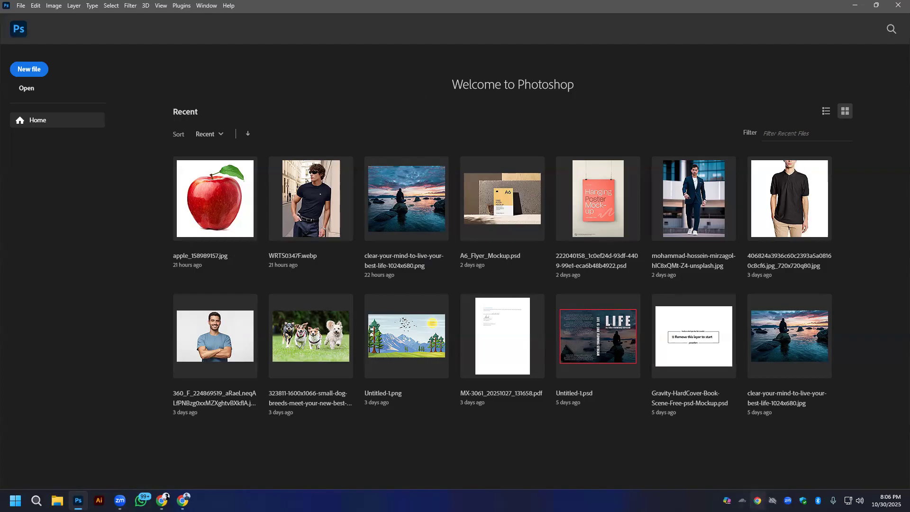
- Quit Microsoft 365 Copilot from the system tray and check the Cloudflare WARP connection status
right_click(726, 501)
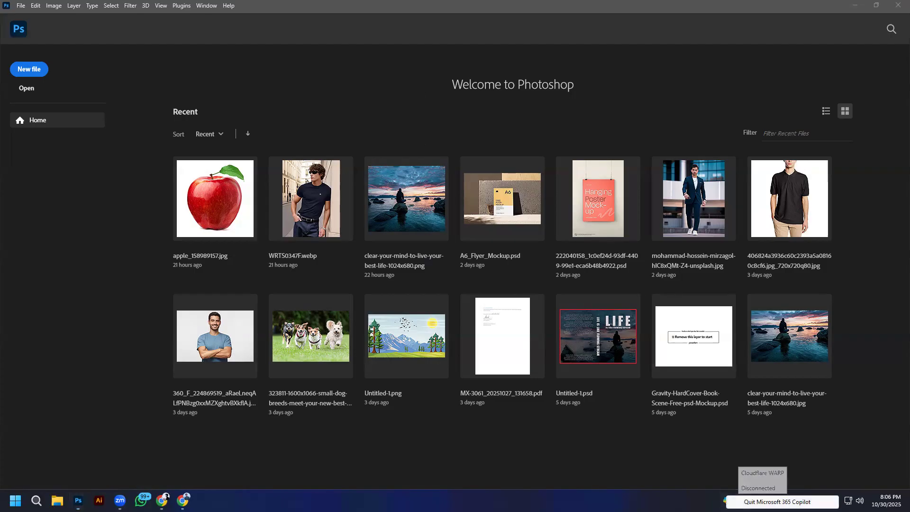
left_click(742, 501)
left_click(742, 500)
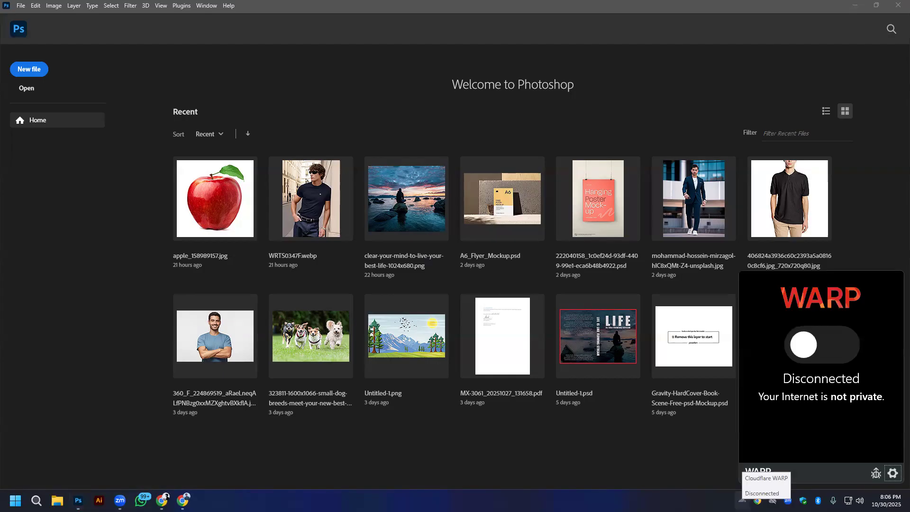
left_click(742, 500)
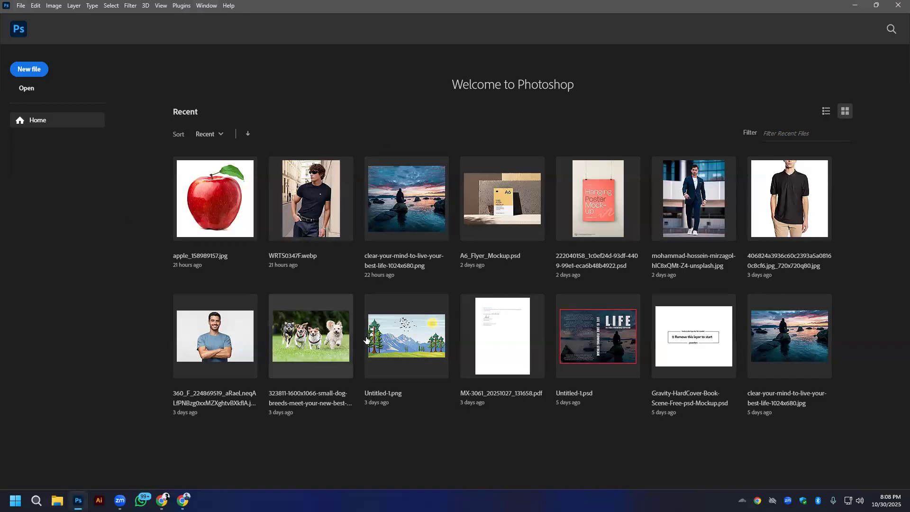
- Create a new document with a width of 2000 pixels and a height of 2000 pixels
left_click(20, 8)
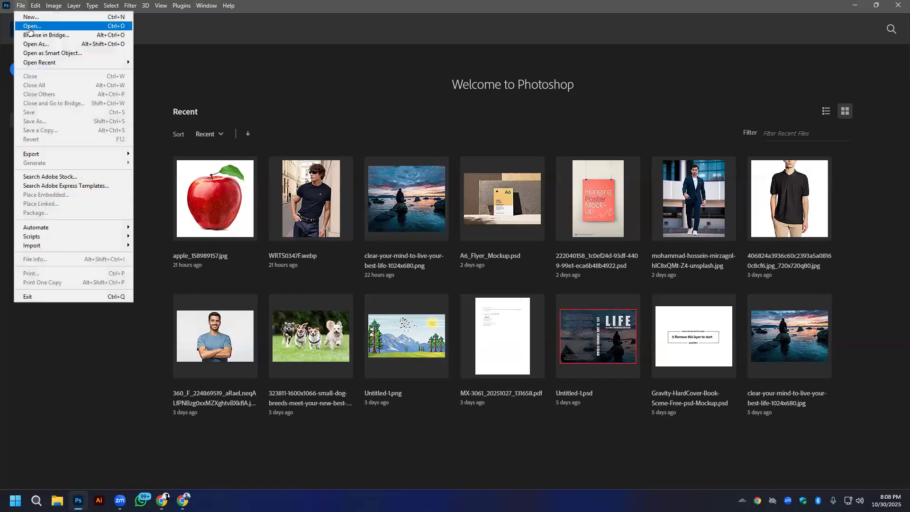
left_click(29, 18)
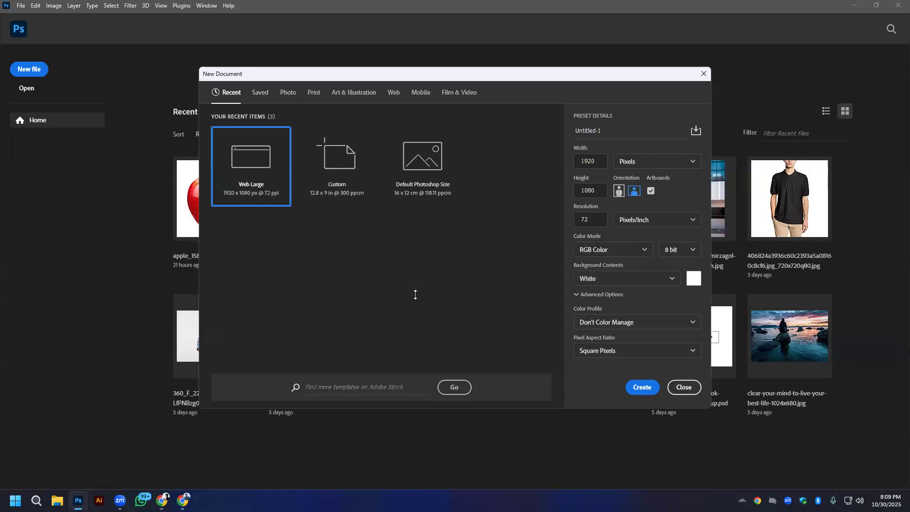
left_click(507, 259)
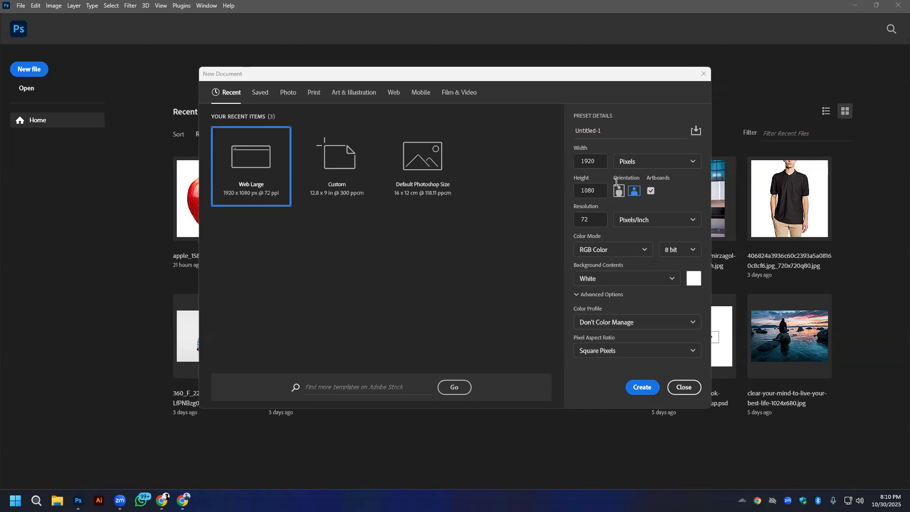
double_click(591, 162)
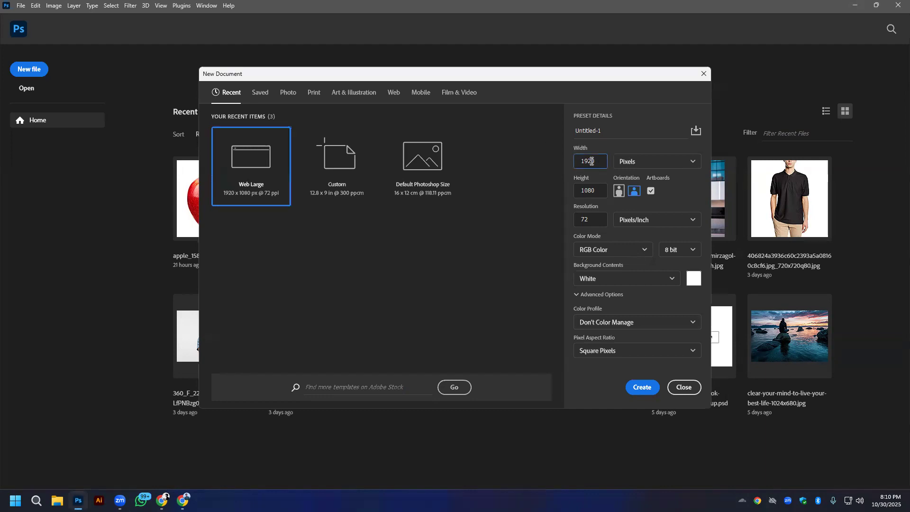
type("2000")
double_click(585, 191)
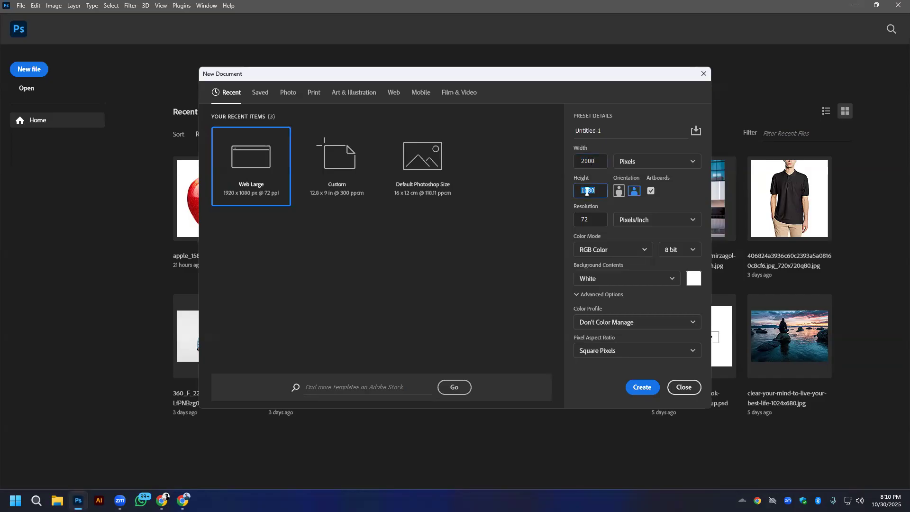
type("2000")
left_click(642, 387)
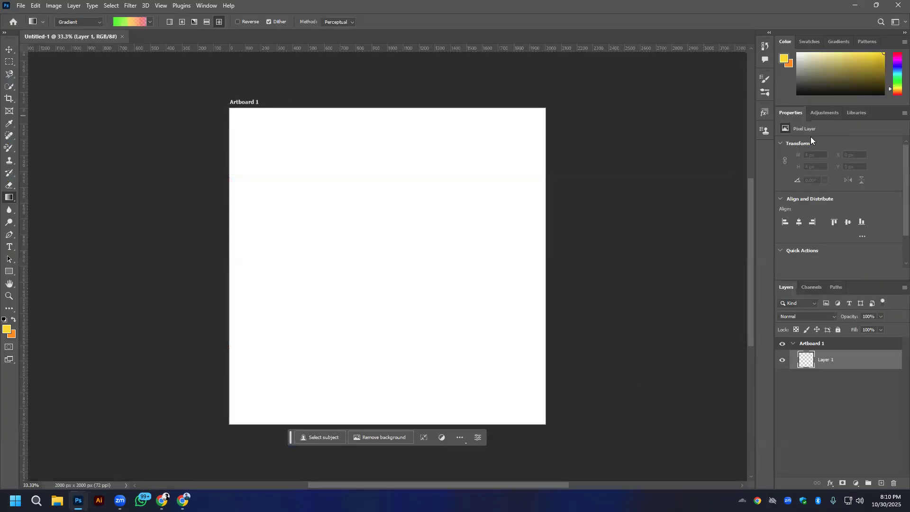
double_click(807, 356)
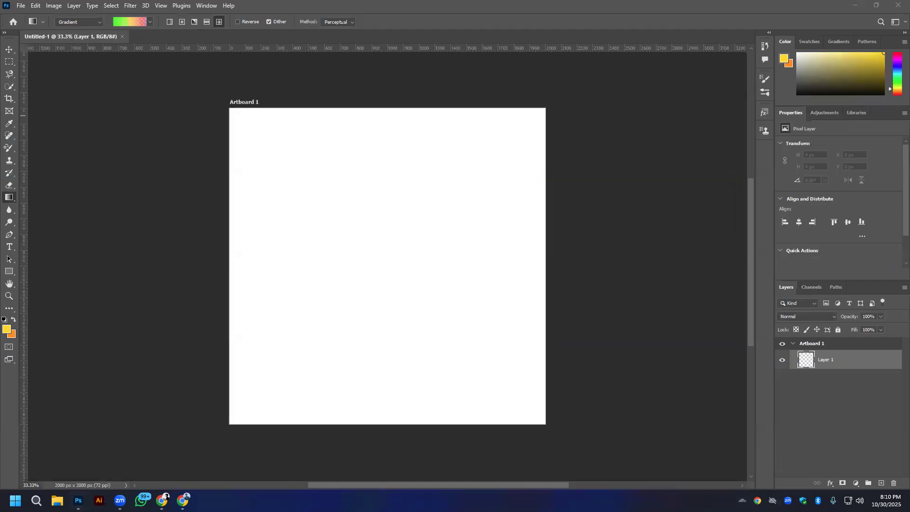
- Switch to the Chrome window with YouTube and open Freepik's city sky images page in a new tab
mouse_move(182, 499)
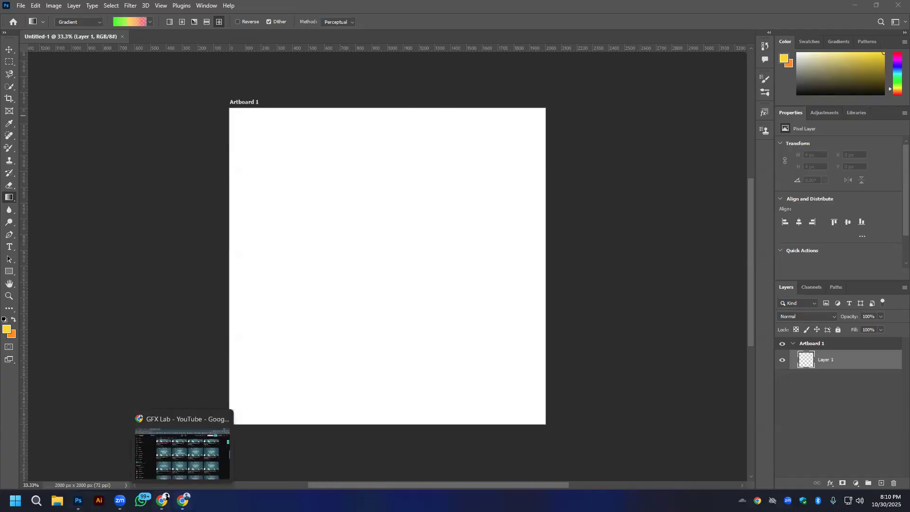
left_click(183, 500)
left_click(252, 9)
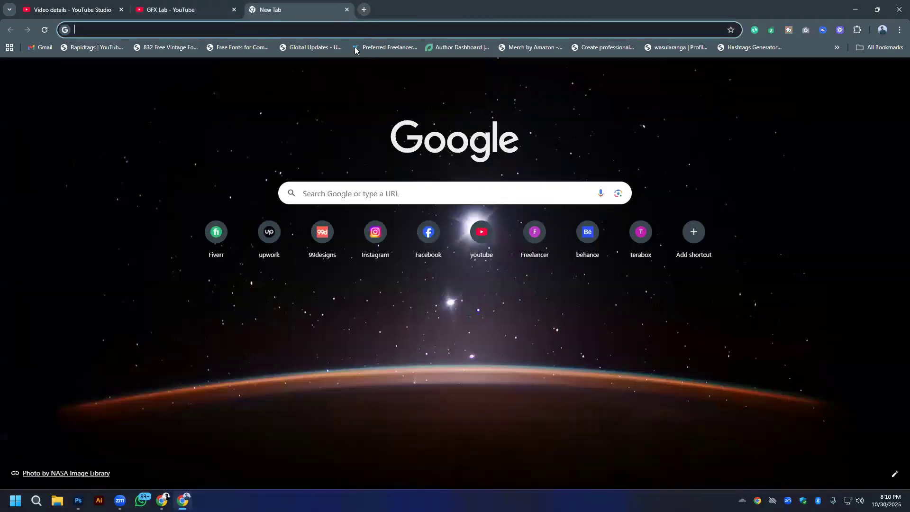
left_click(356, 28)
type("gfree")
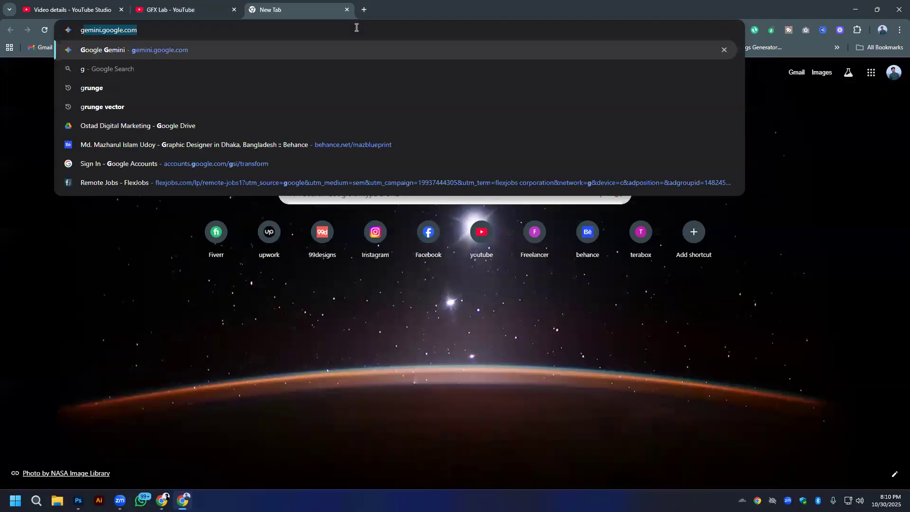
key("BackSpace")
key("BackSpace")
key("BackSpace")
key("BackSpace")
key("BackSpace")
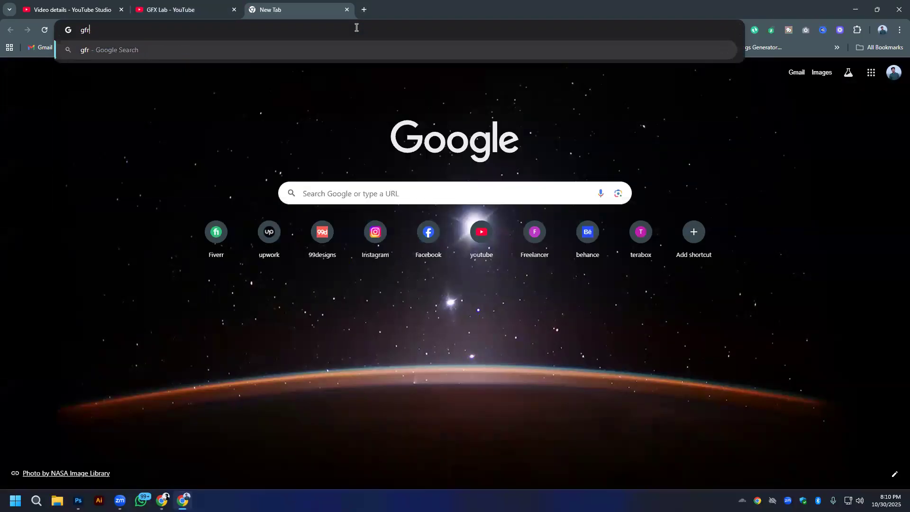
type("free-photos-vectors/city-sky")
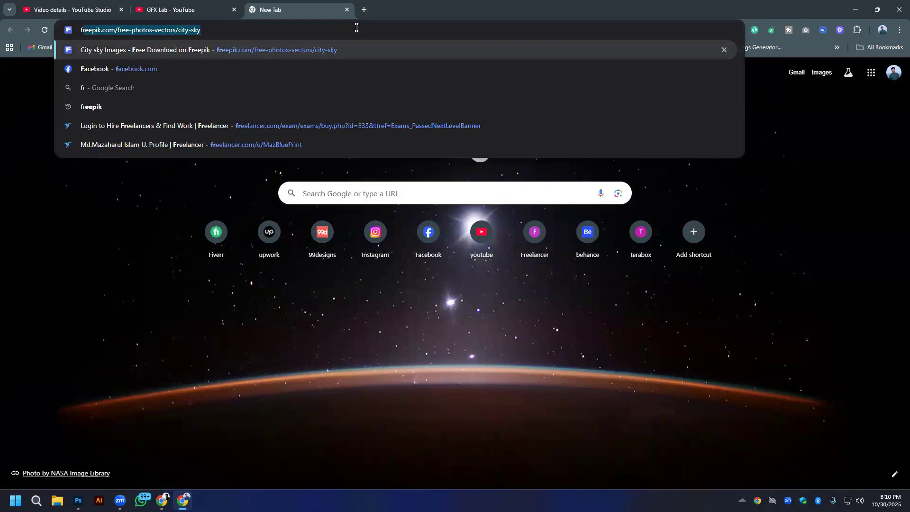
key("Return")
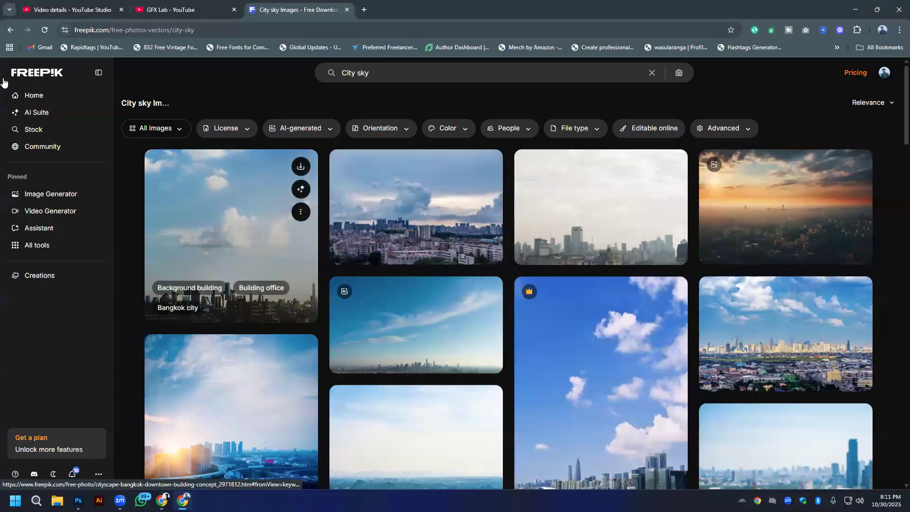
- Search Freepik for "pizza" and browse the image results
double_click(416, 74)
triple_click(417, 75)
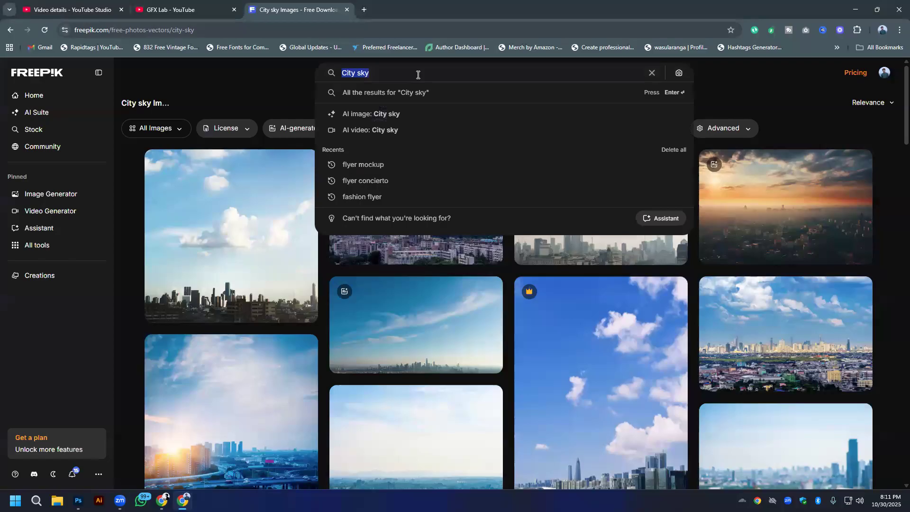
type("pizza")
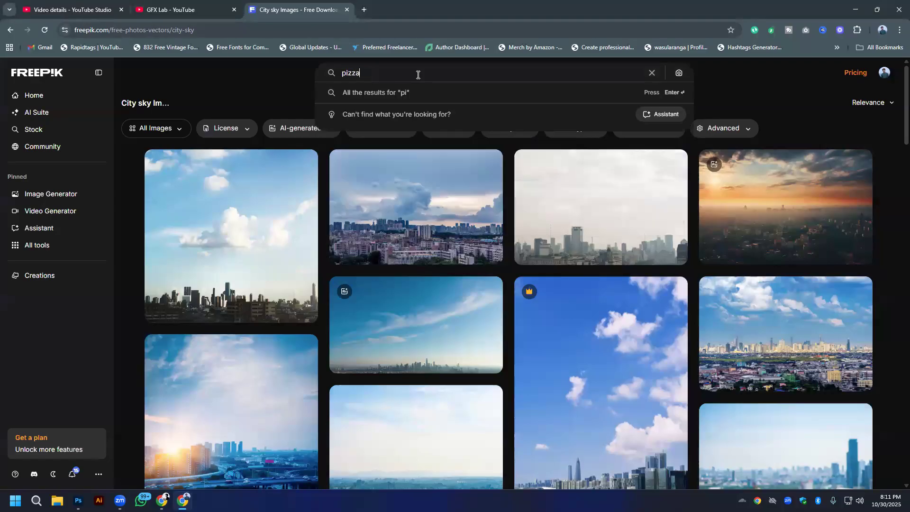
key("Return")
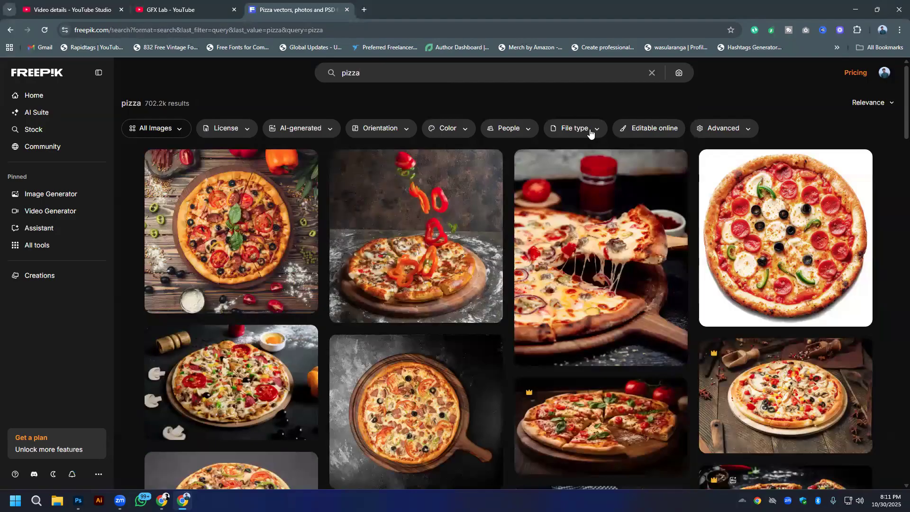
scroll(328, 280, "down", 10)
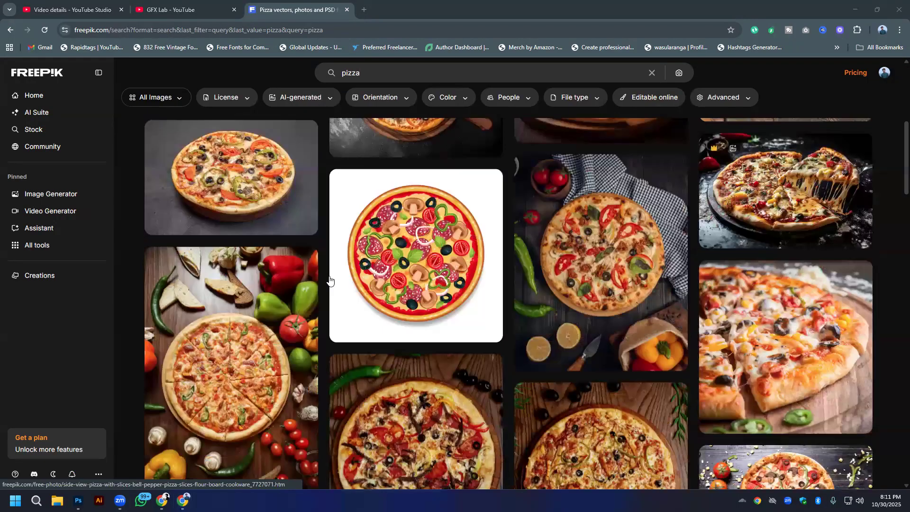
scroll(327, 279, "down", 2)
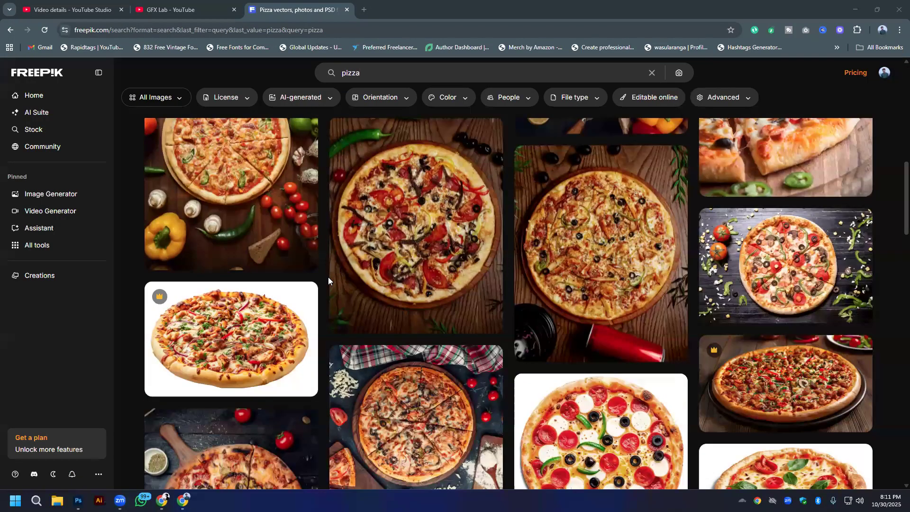
scroll(328, 279, "down", 5)
scroll(328, 279, "down", 8)
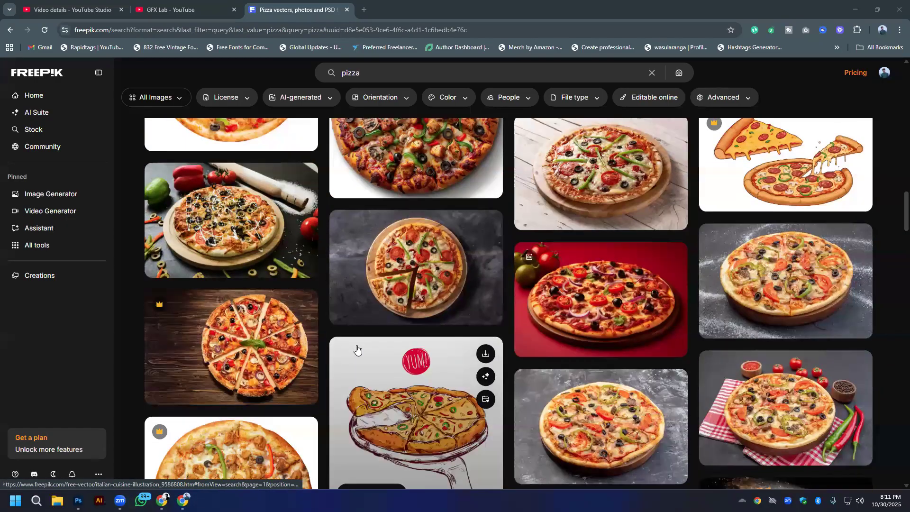
scroll(356, 350, "down", 5)
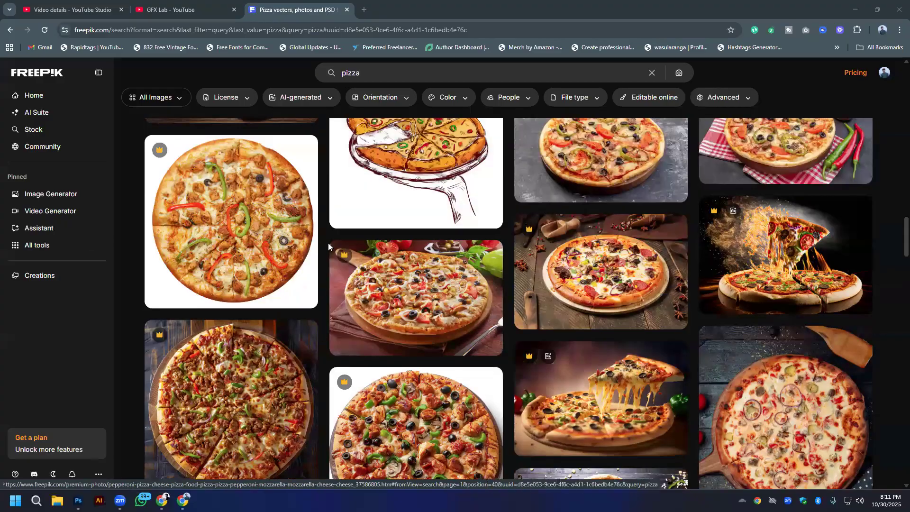
- Search Google Images for "pizza" in a new tab, filter the color to Transparent, and browse the results
left_click(382, 72)
scroll(409, 181, "down", 4)
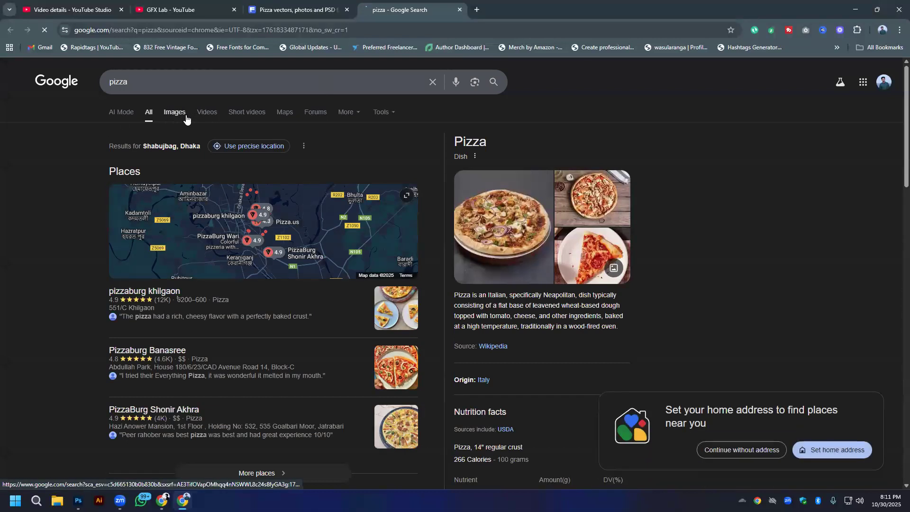
left_click(181, 117)
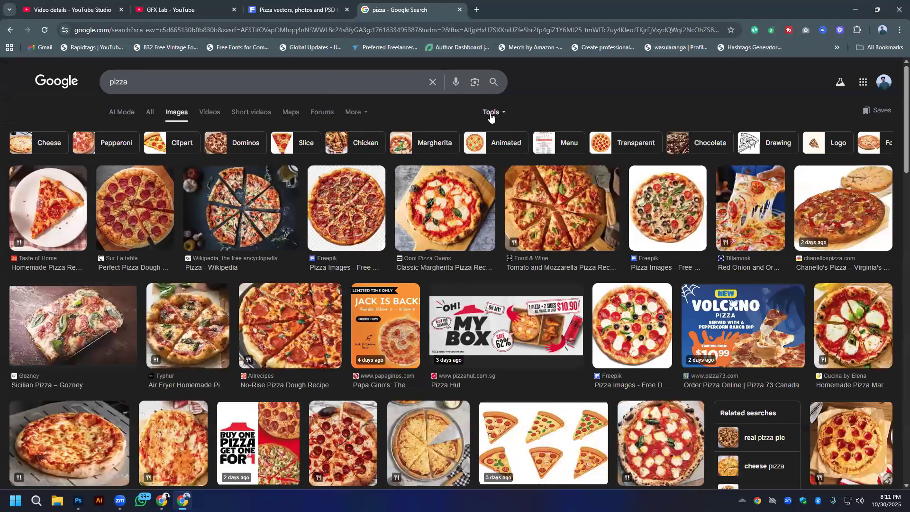
left_click(491, 113)
mouse_move(504, 140)
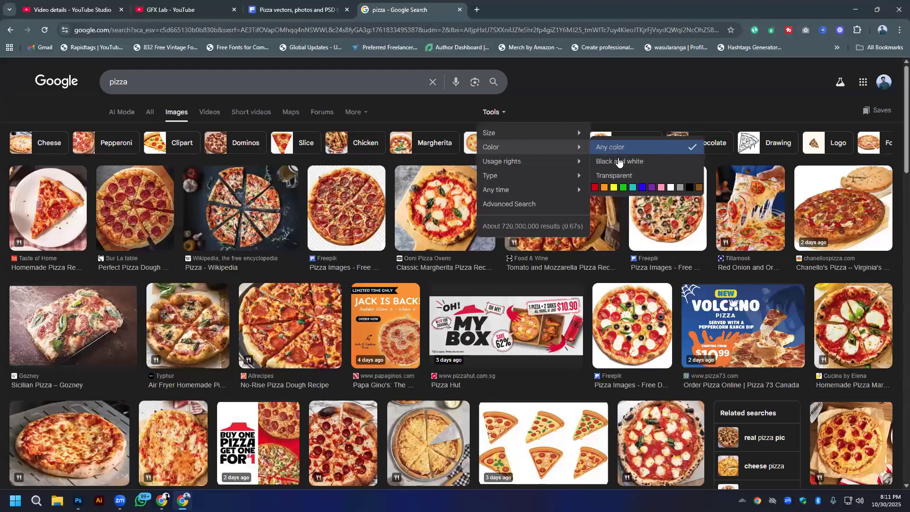
left_click(614, 176)
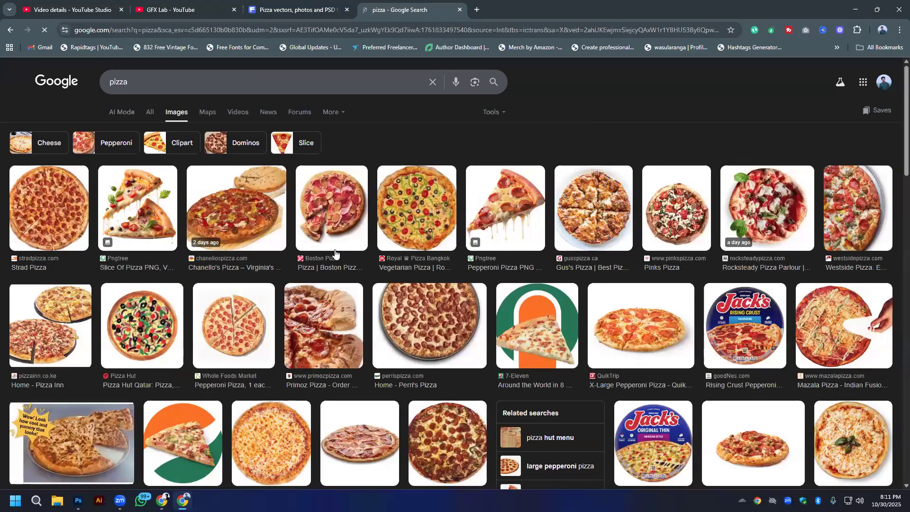
scroll(416, 260, "down", 2)
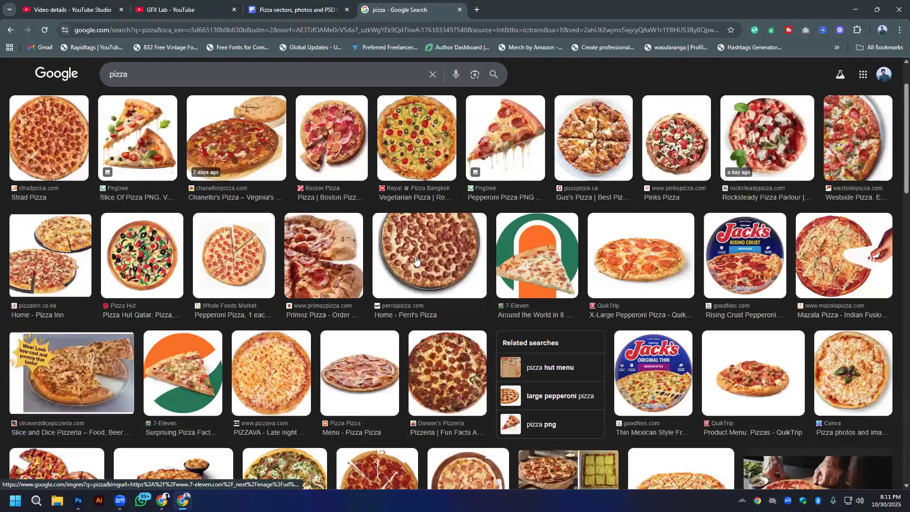
scroll(416, 261, "down", 3)
scroll(415, 260, "down", 6)
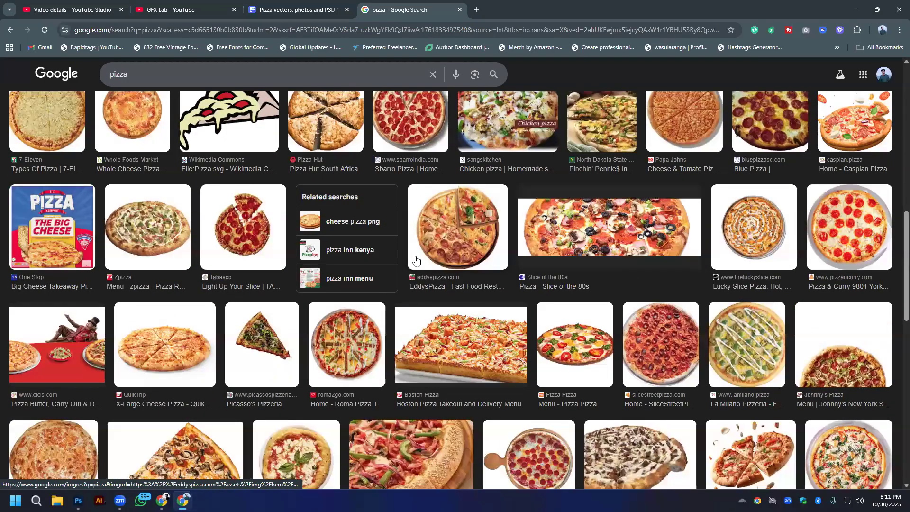
- Look through more of the transparent pizza pictures in the Google Images results
scroll(415, 260, "down", 10)
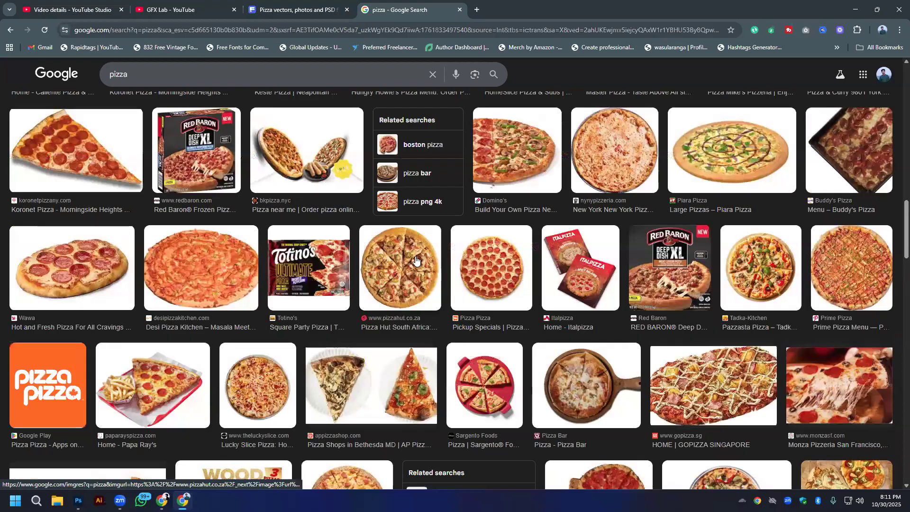
scroll(416, 260, "down", 2)
scroll(415, 258, "down", 4)
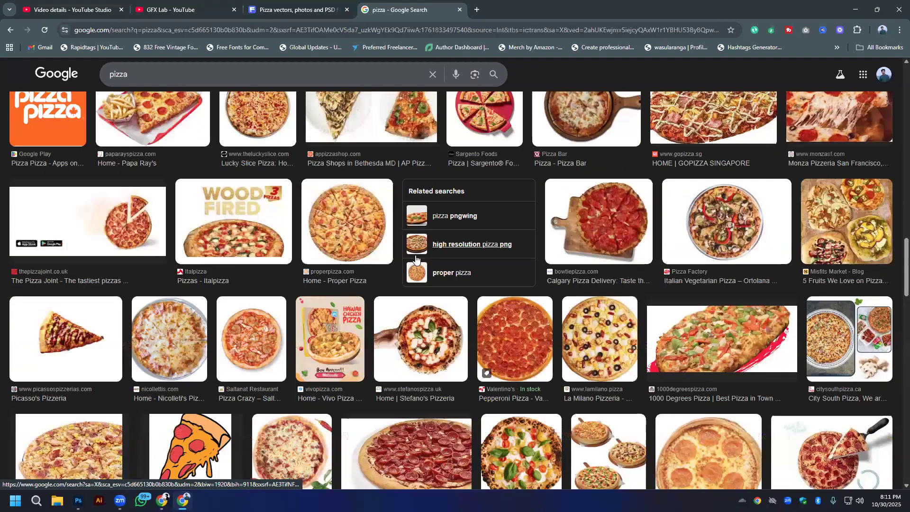
scroll(415, 258, "up", 12)
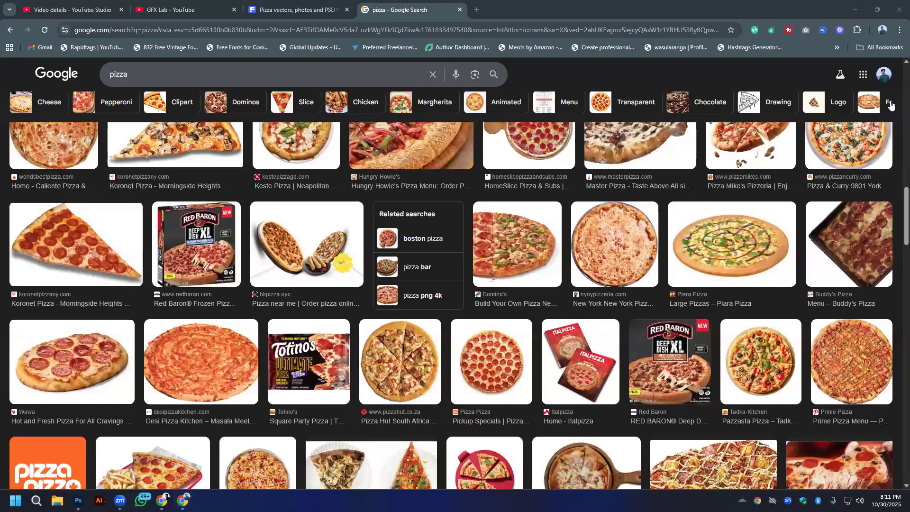
scroll(673, 261, "down", 4)
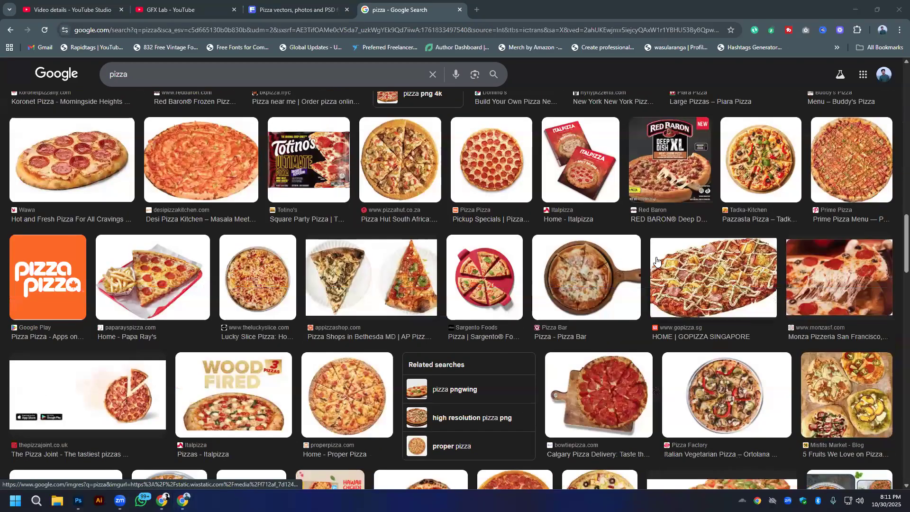
scroll(656, 260, "down", 10)
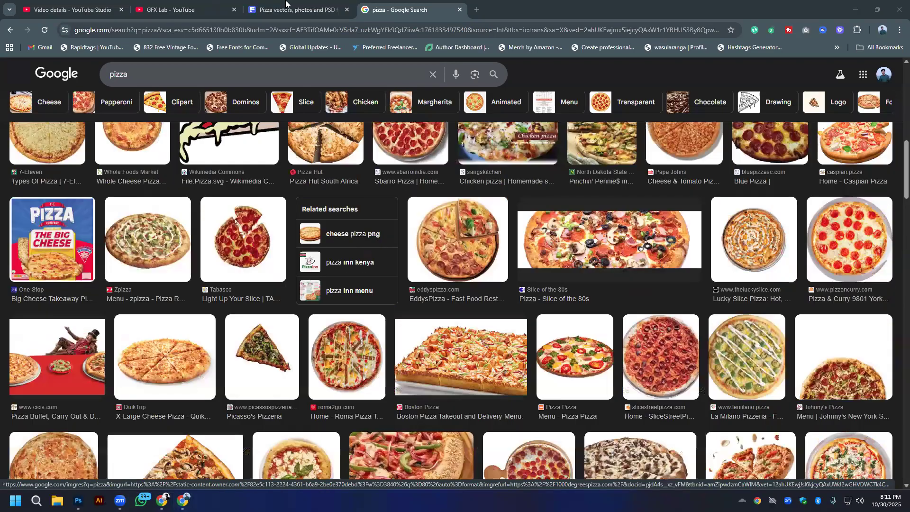
- Return to the Freepik pizza search, keep the content type on All Images, and filter the license to Free
left_click(285, 4)
left_click(158, 99)
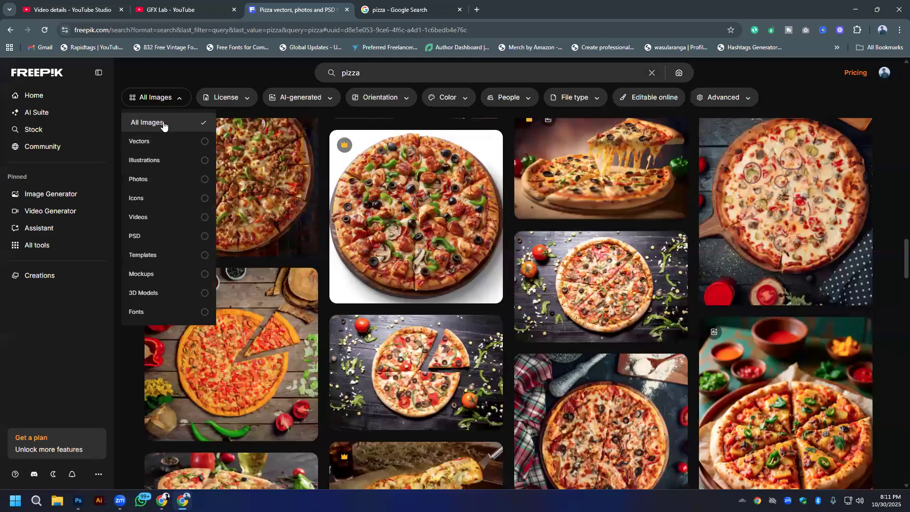
left_click(163, 124)
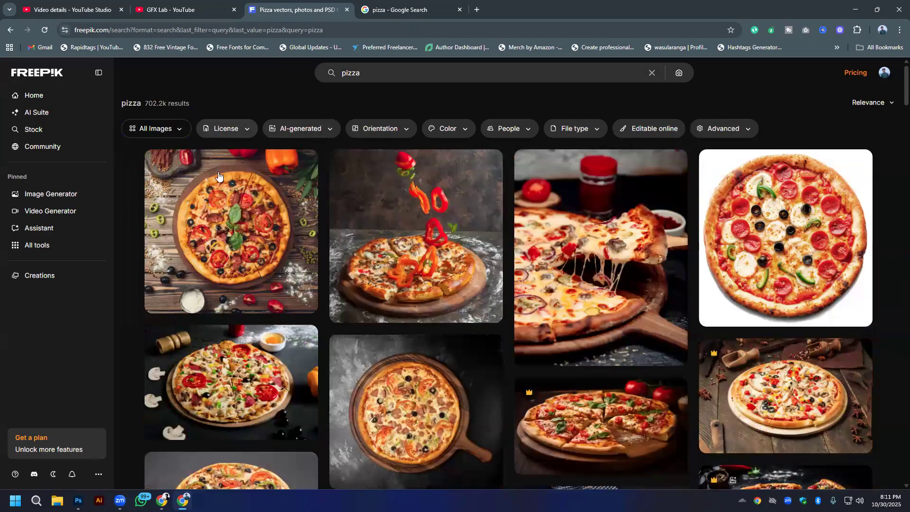
left_click(225, 129)
left_click(221, 156)
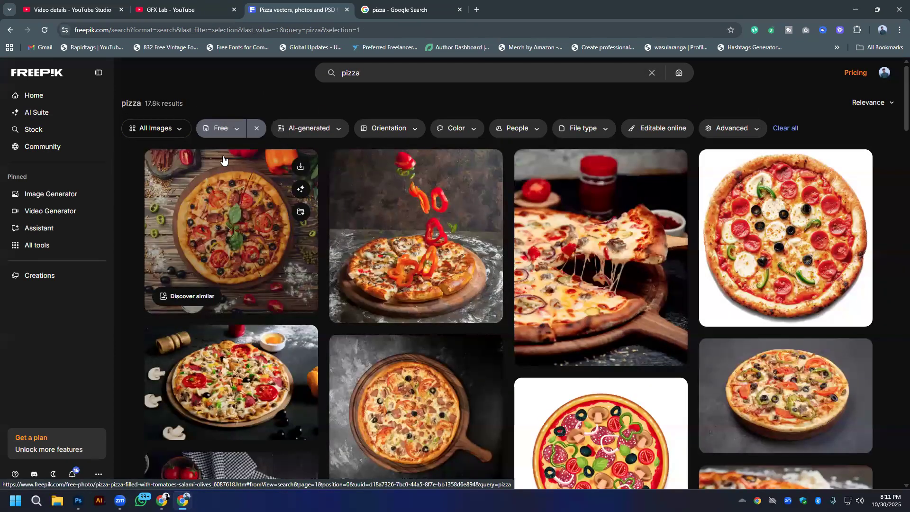
- Browse the free Freepik pizza results for a whole pizza suitable for the design
scroll(689, 257, "down", 3)
scroll(689, 256, "up", 3)
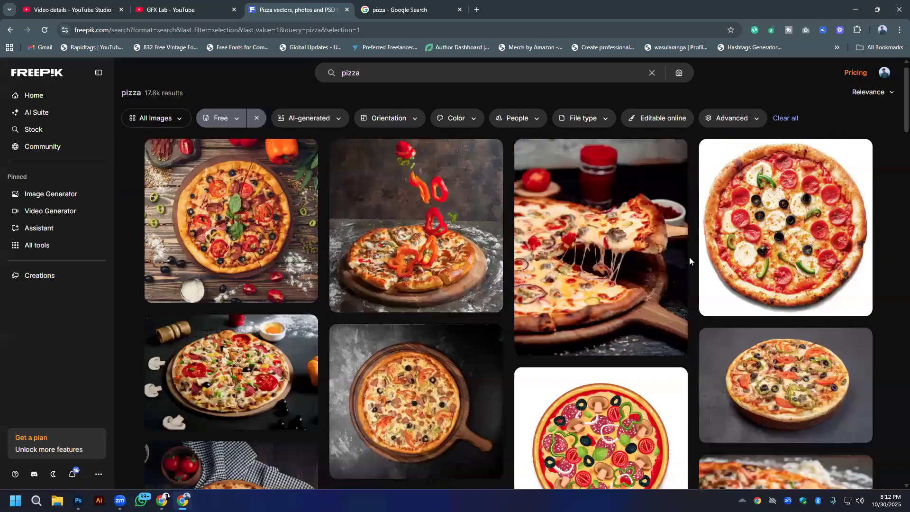
scroll(689, 257, "down", 10)
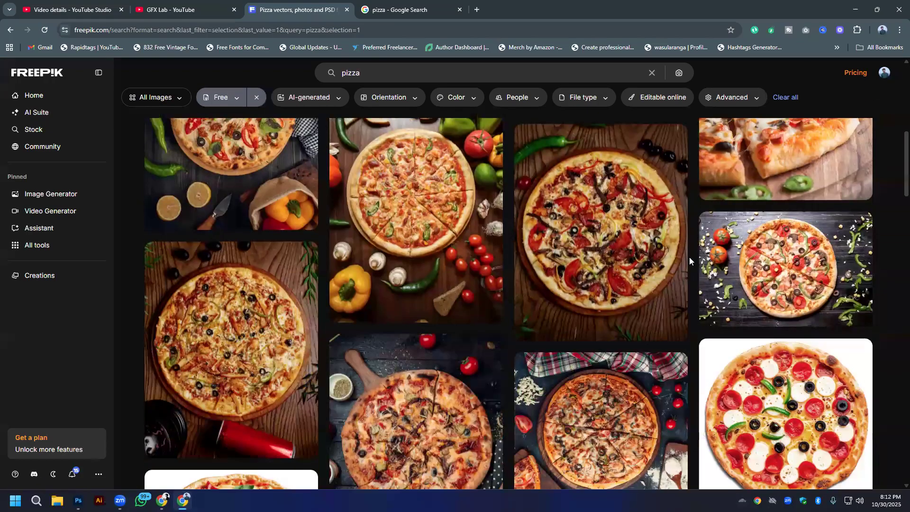
scroll(689, 257, "down", 8)
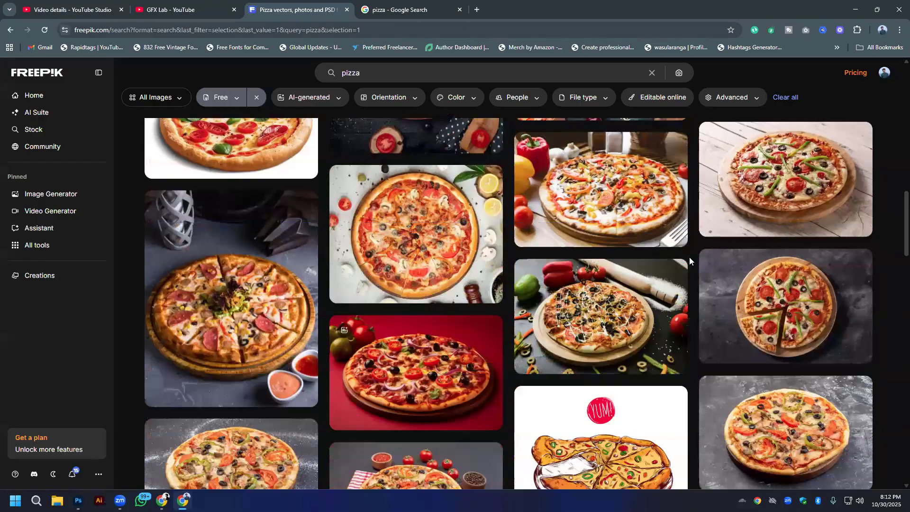
scroll(689, 257, "down", 4)
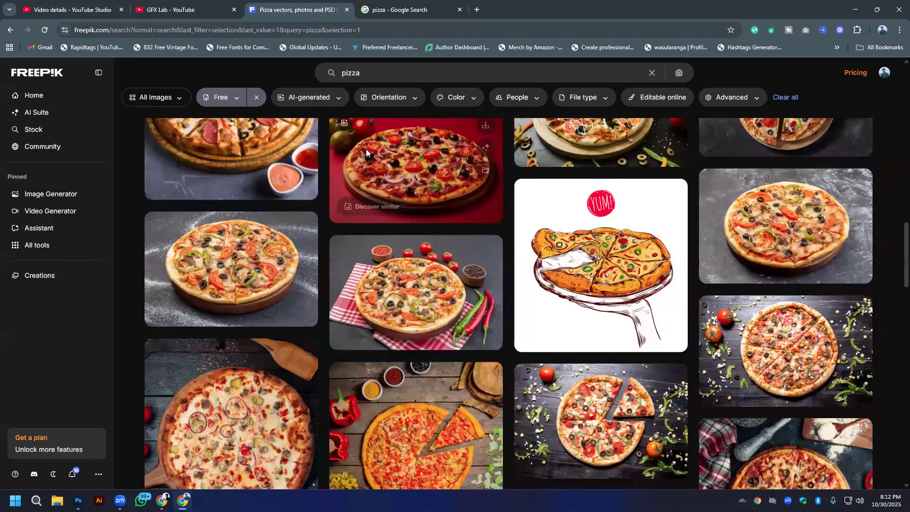
scroll(417, 280, "down", 6)
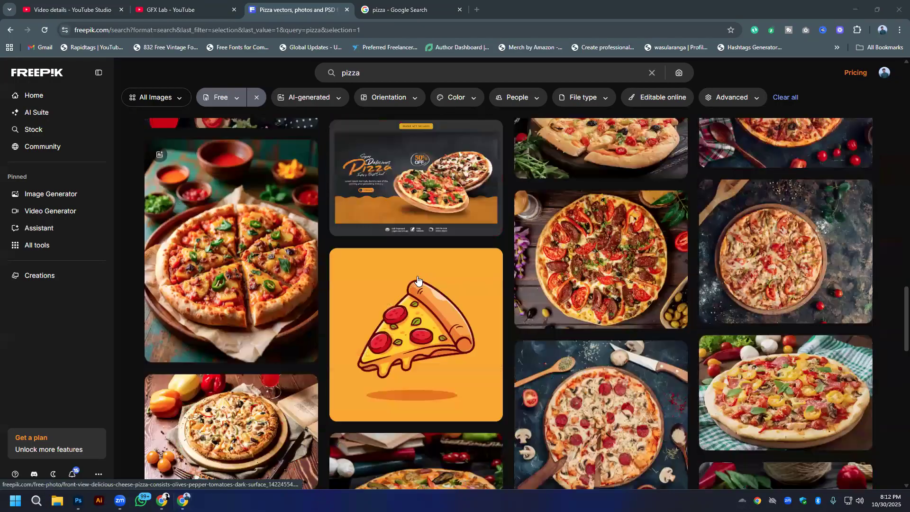
scroll(418, 279, "down", 10)
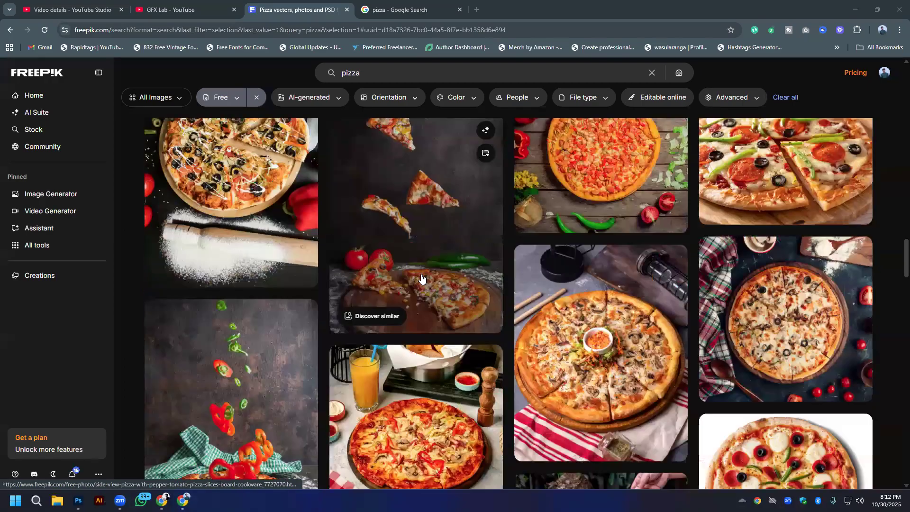
scroll(422, 279, "up", 4)
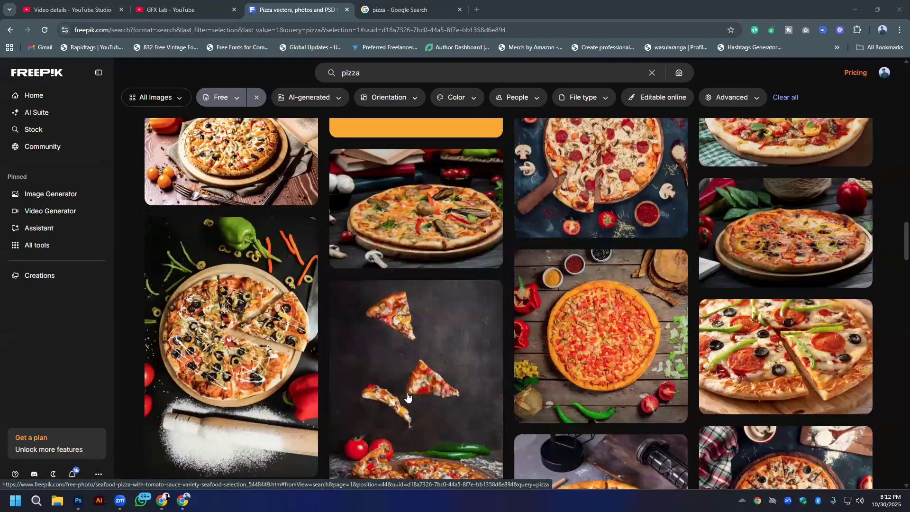
scroll(408, 395, "down", 5)
scroll(381, 385, "down", 5)
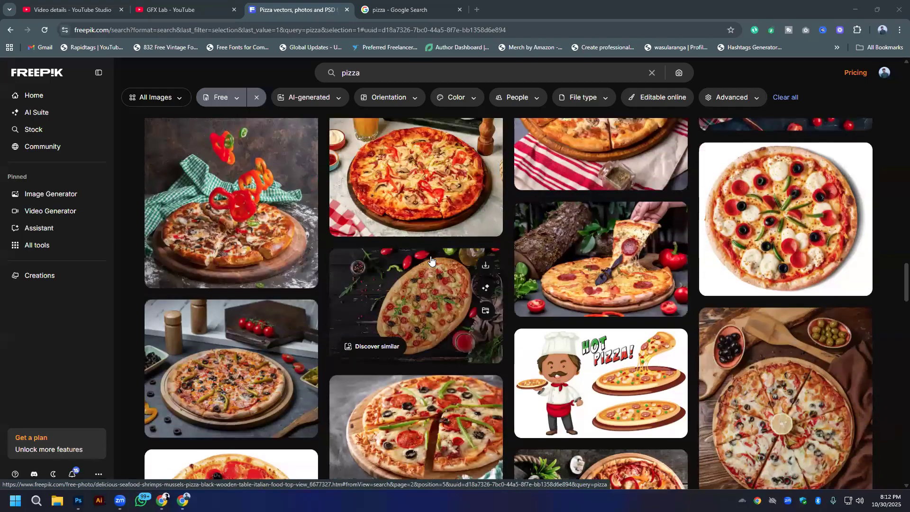
scroll(430, 260, "up", 4)
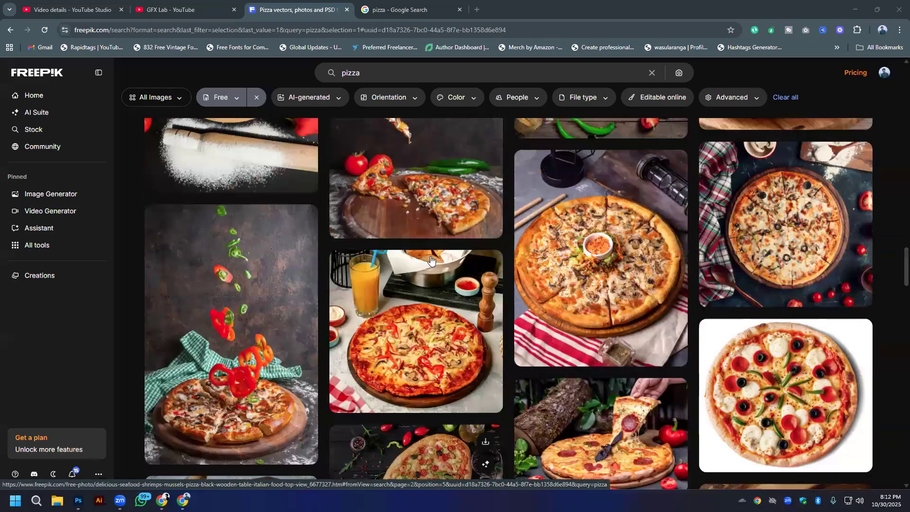
scroll(430, 260, "down", 5)
scroll(430, 260, "down", 5)
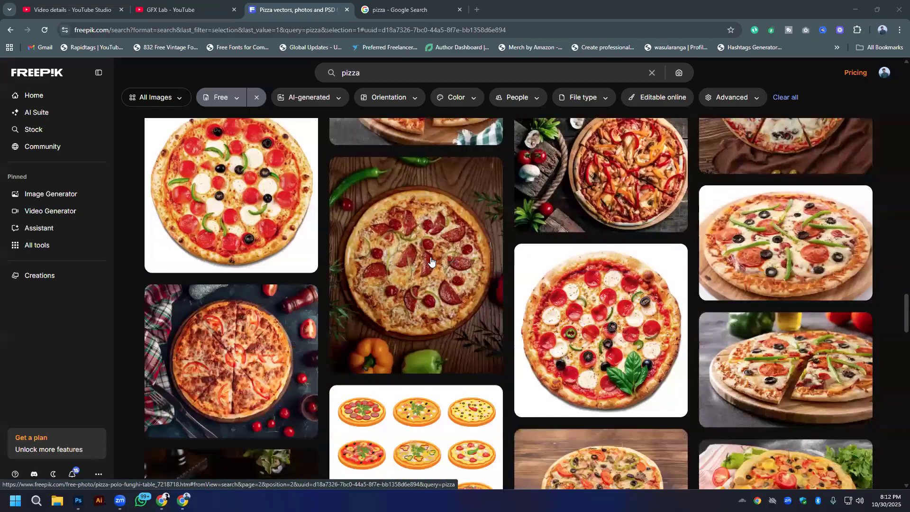
- Preview the top-view pepperoni and olive pizza with its download file types, and the mushroom pizza on a round board, closing both previews
left_click(208, 218)
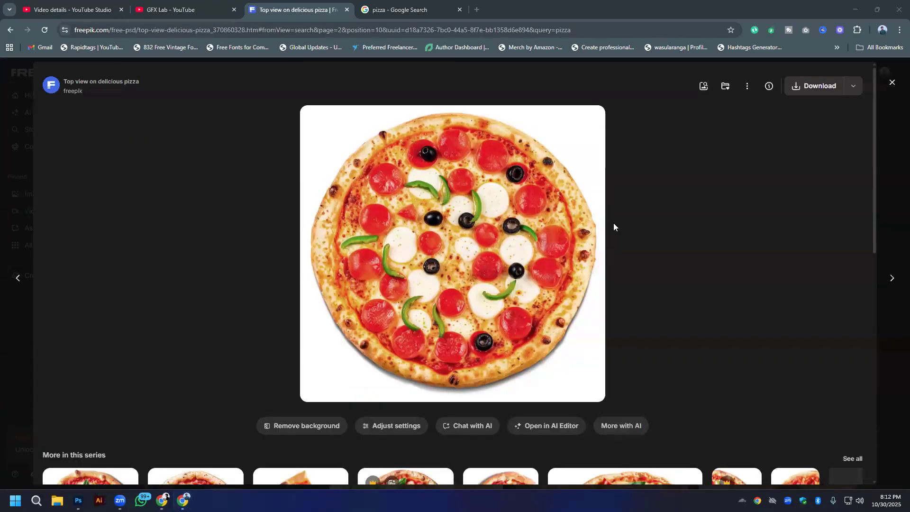
left_click(853, 87)
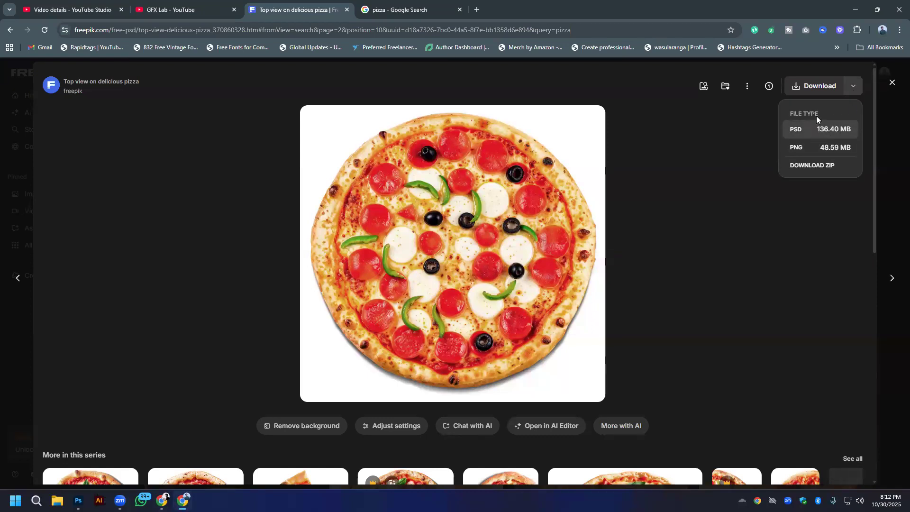
left_click(2, 204)
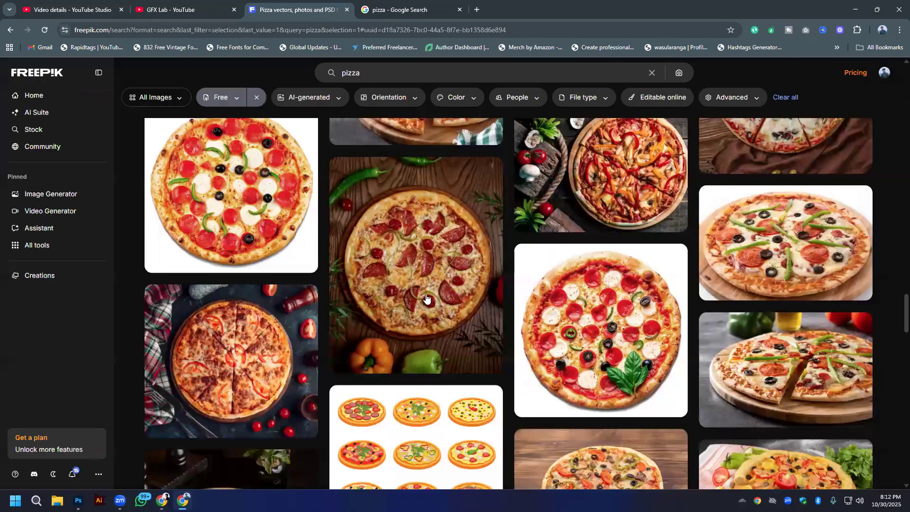
scroll(422, 301, "down", 6)
left_click(239, 235)
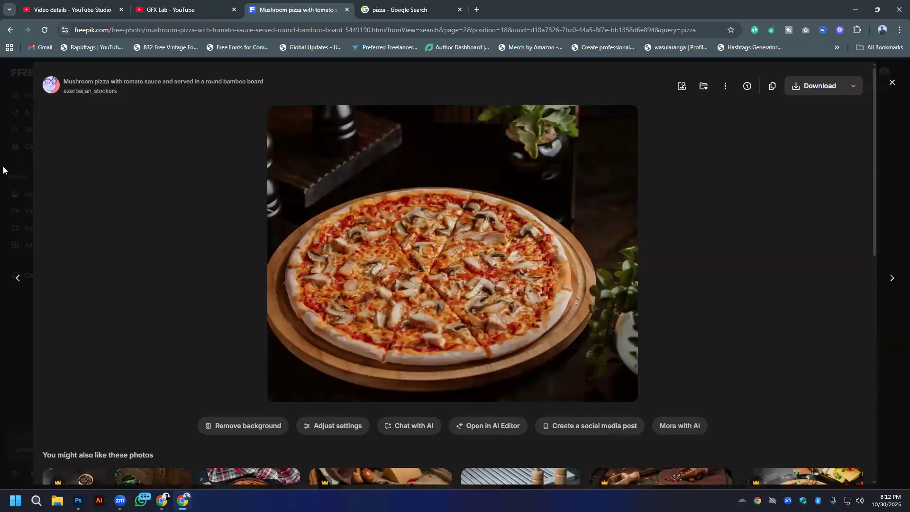
left_click(3, 279)
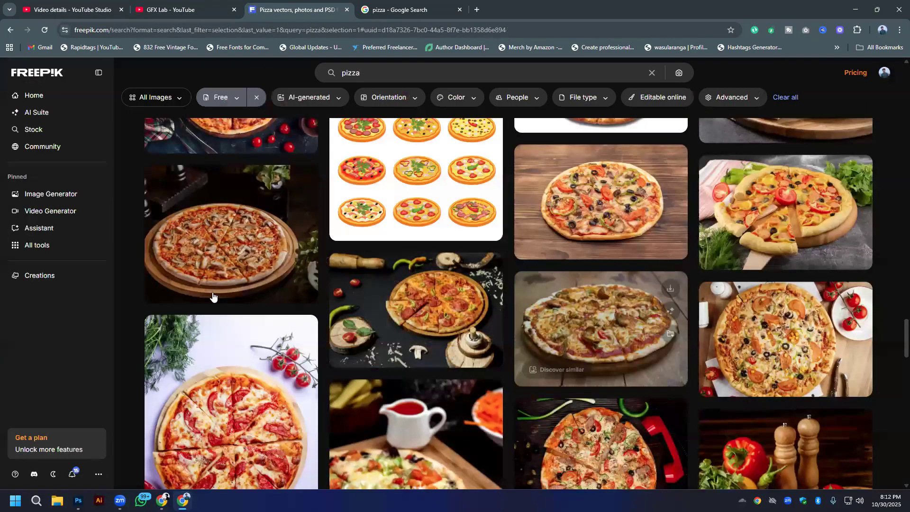
- Find the avocado, tomato and olive pizza photo further down the Freepik results and download it
scroll(213, 296, "down", 4)
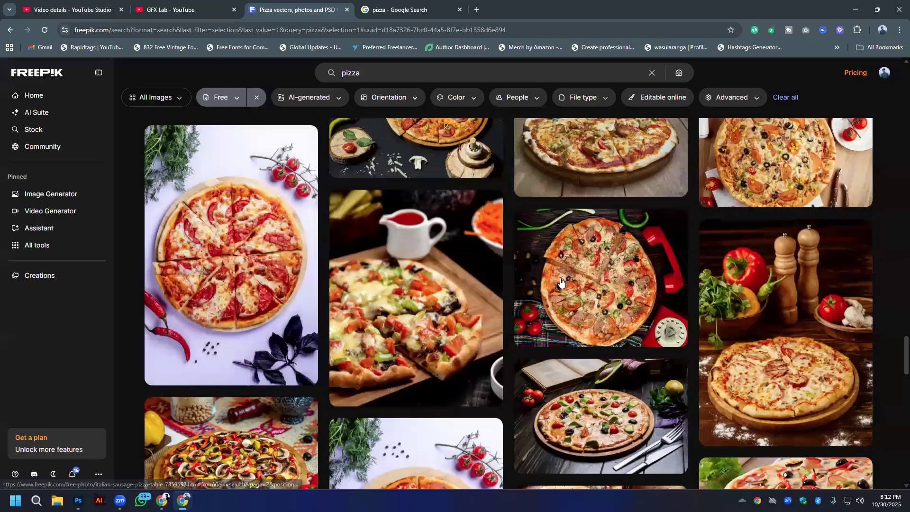
scroll(560, 281, "down", 6)
scroll(691, 307, "up", 3)
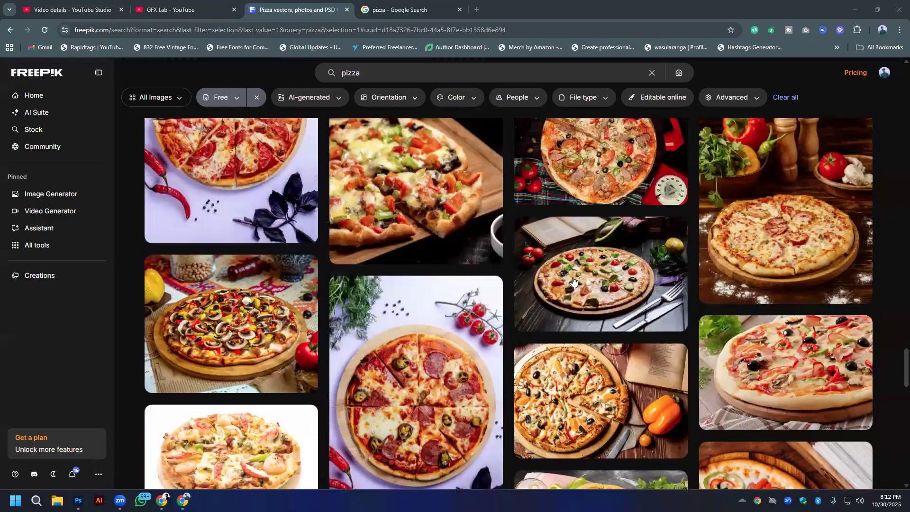
left_click(614, 277)
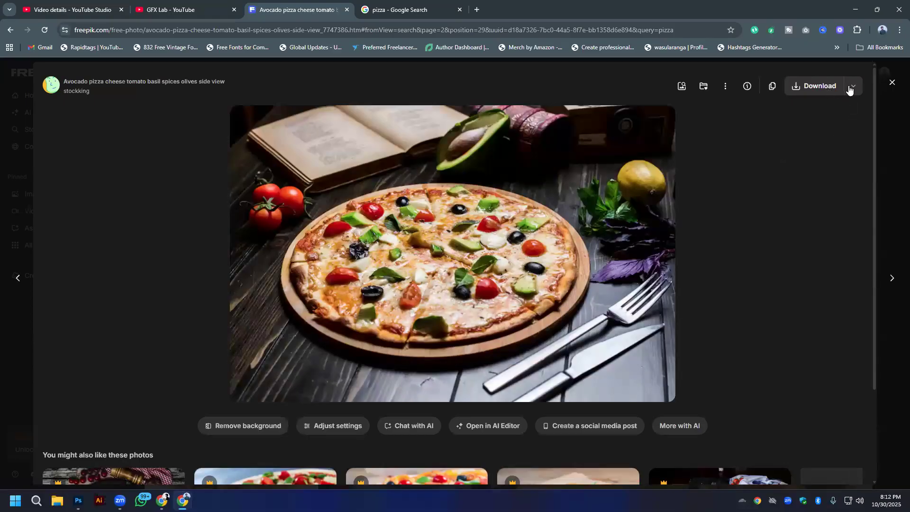
left_click(853, 86)
left_click(788, 170)
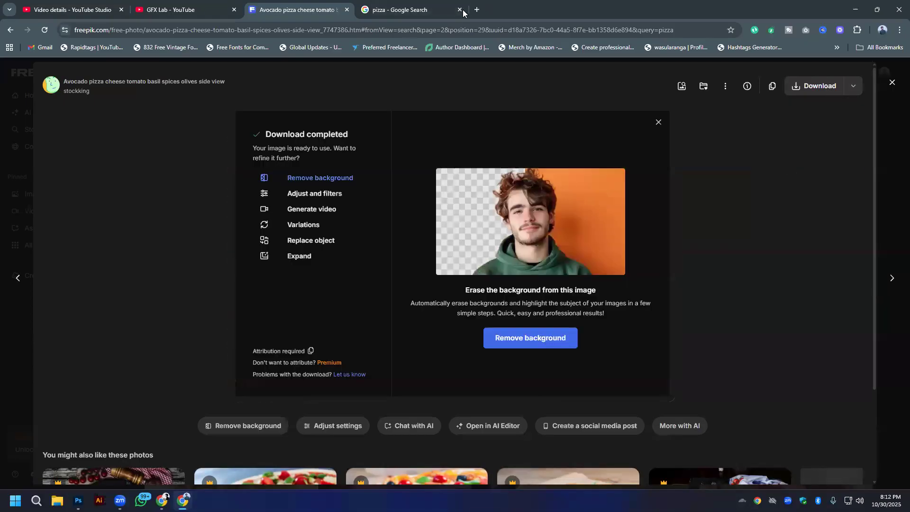
- Search Google for "bg remove" in a new tab and open the remove.bg website
left_click(477, 9)
left_click(385, 26)
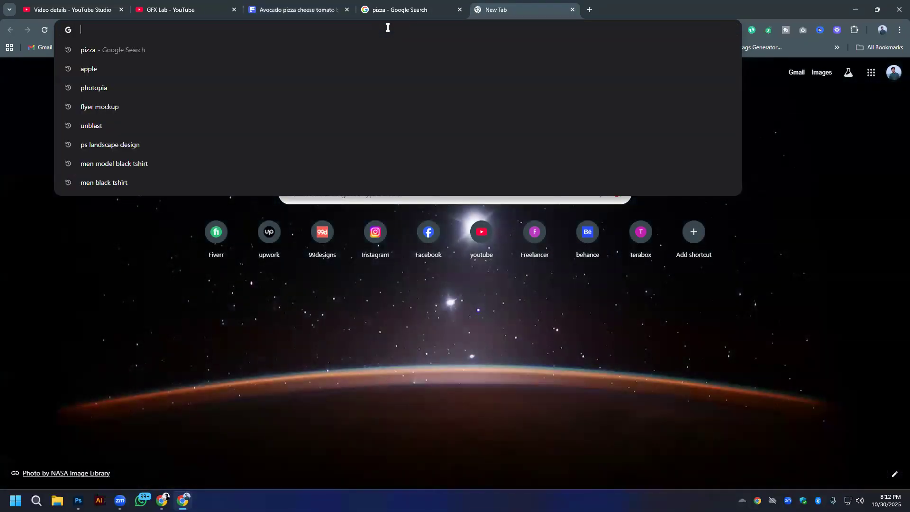
type("bg re")
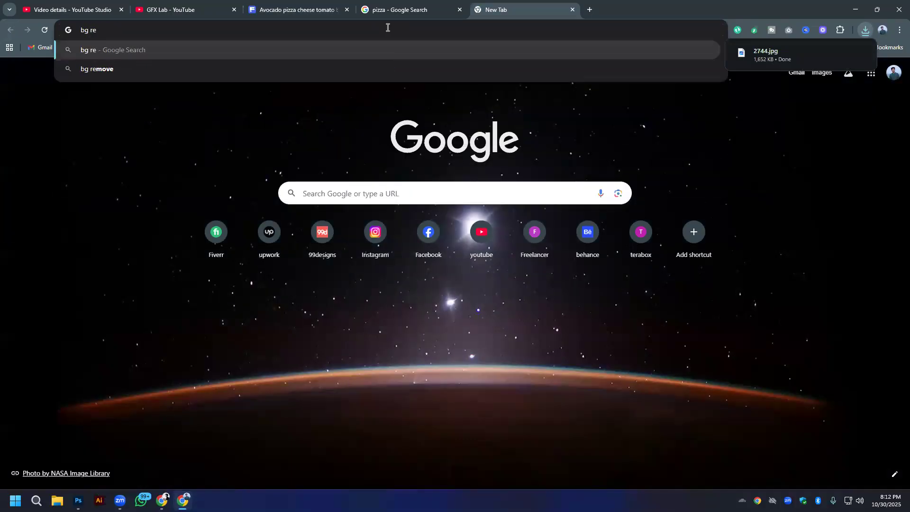
left_click(264, 76)
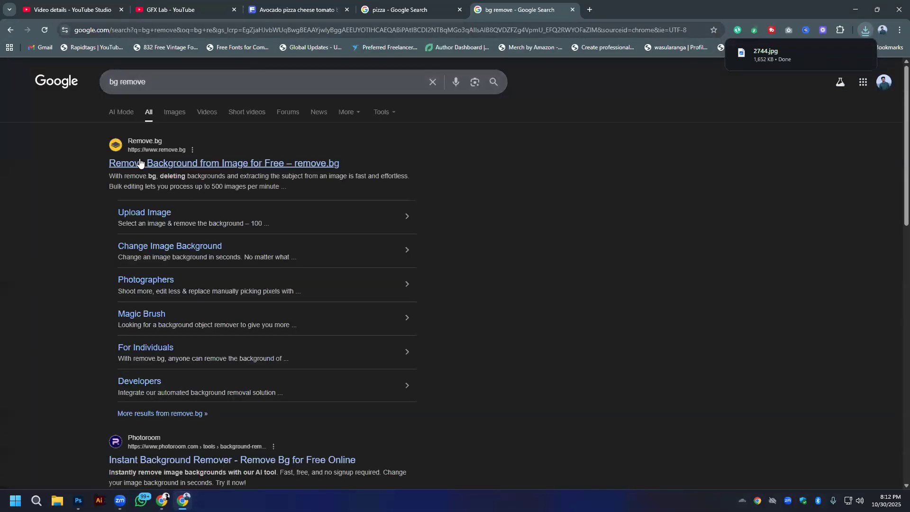
left_click(320, 166)
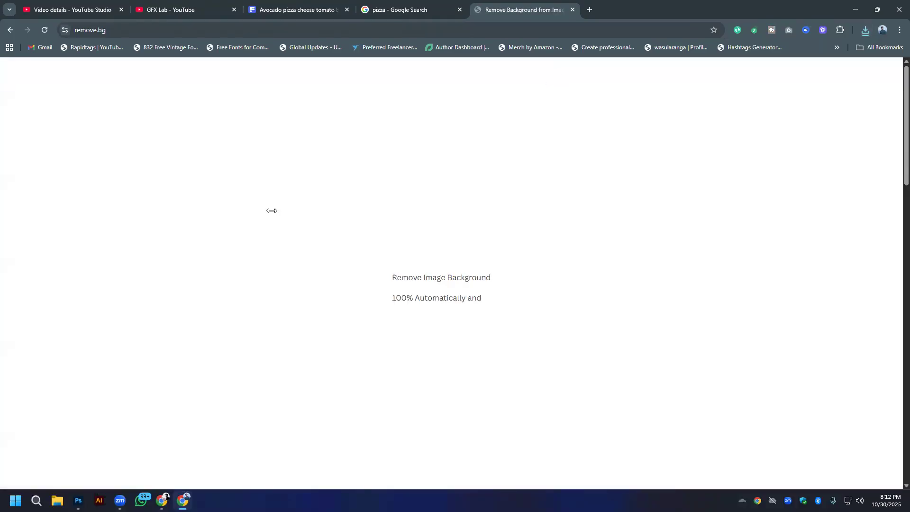
- Upload 2744.jpg from the Downloads folder to remove.bg and download the free 612 x 408 preview of the cutout
left_click(547, 324)
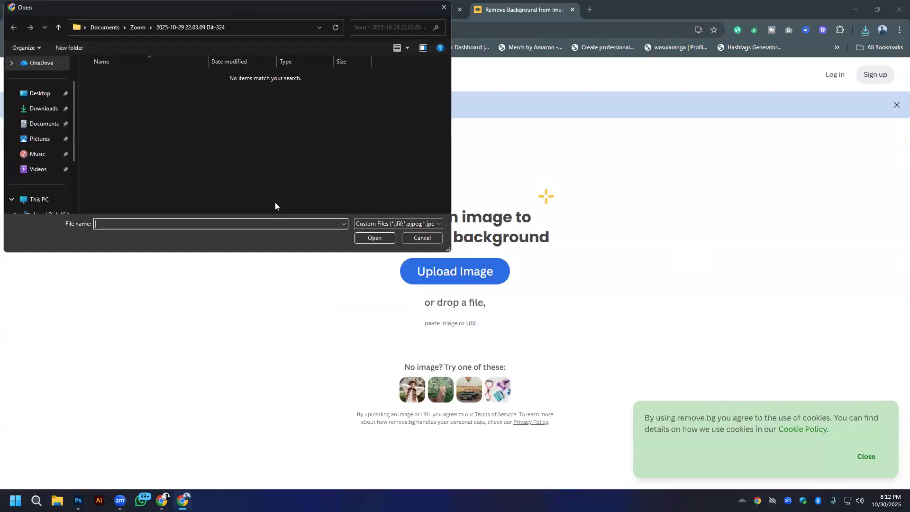
left_click(33, 108)
left_click(101, 101)
double_click(101, 101)
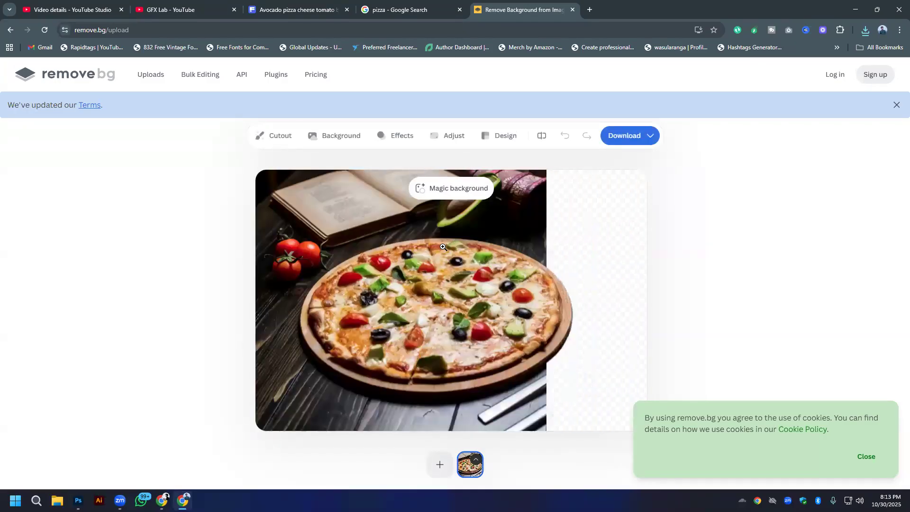
left_click(652, 138)
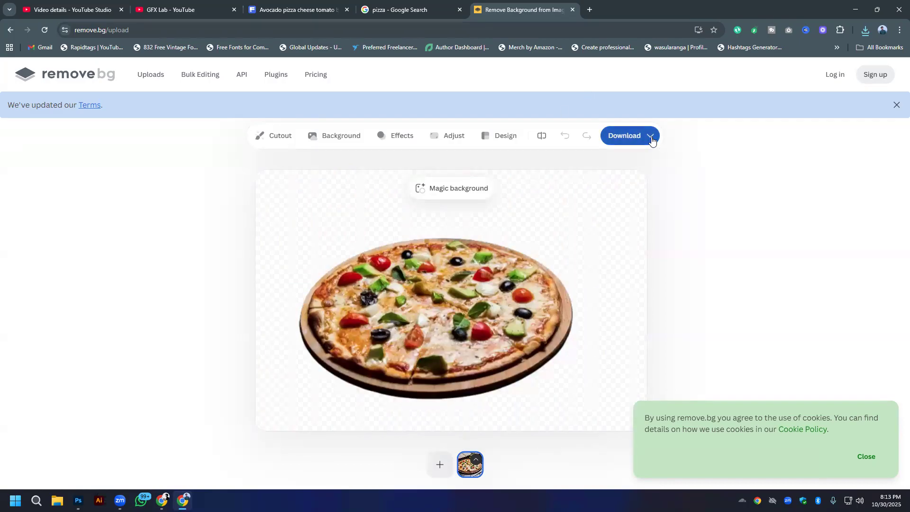
left_click(614, 167)
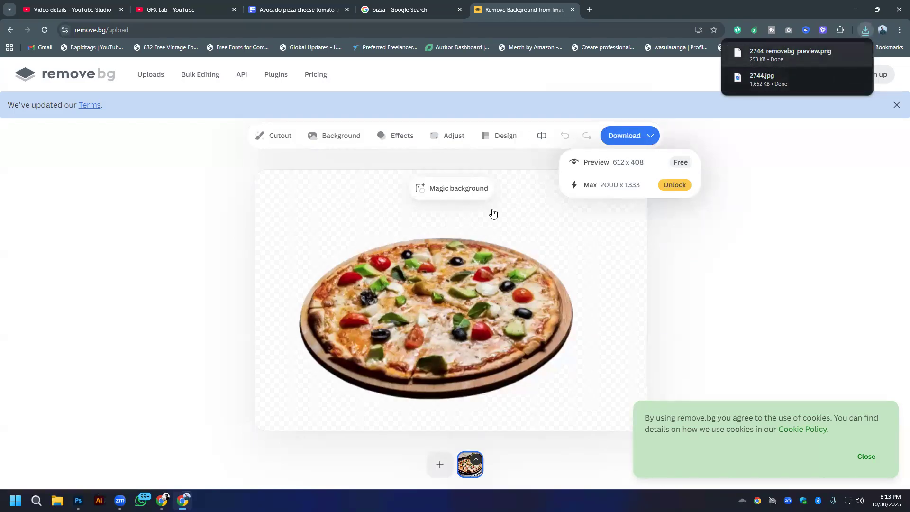
- Switch to Photoshop and place the embedded image 2744-removebg-preview.png on the artboard, rotated to -15 degrees
left_click(609, 141)
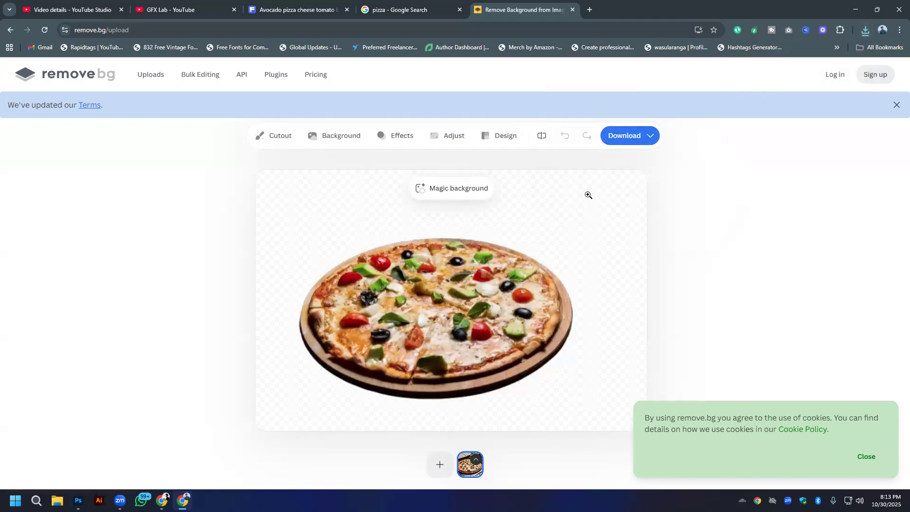
key("alt+Tab")
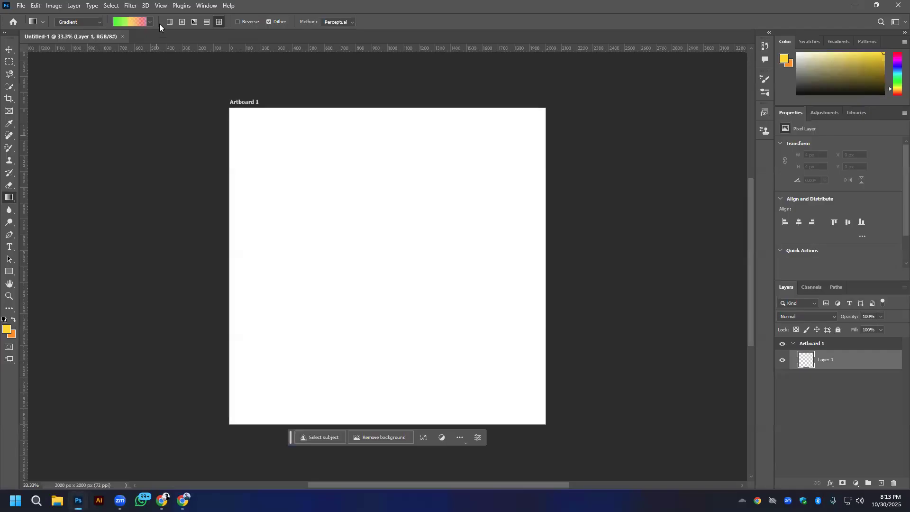
left_click(17, 6)
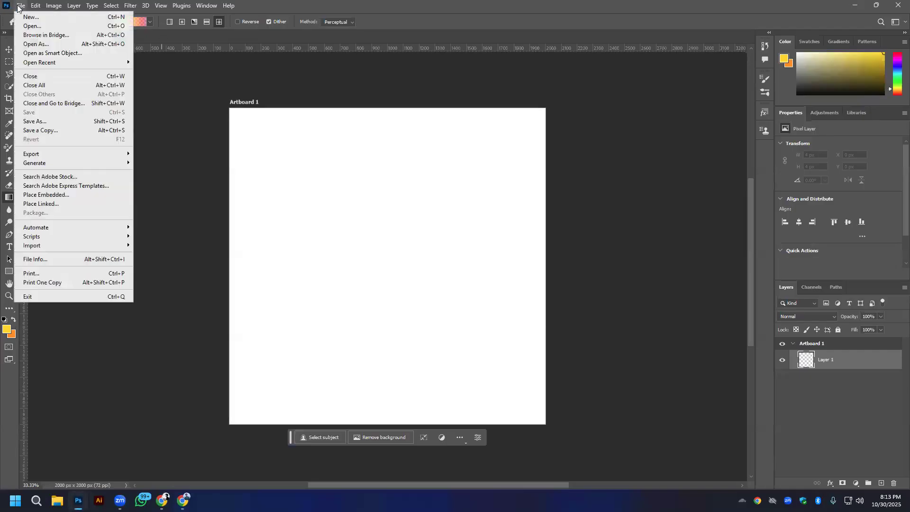
left_click(53, 192)
double_click(110, 106)
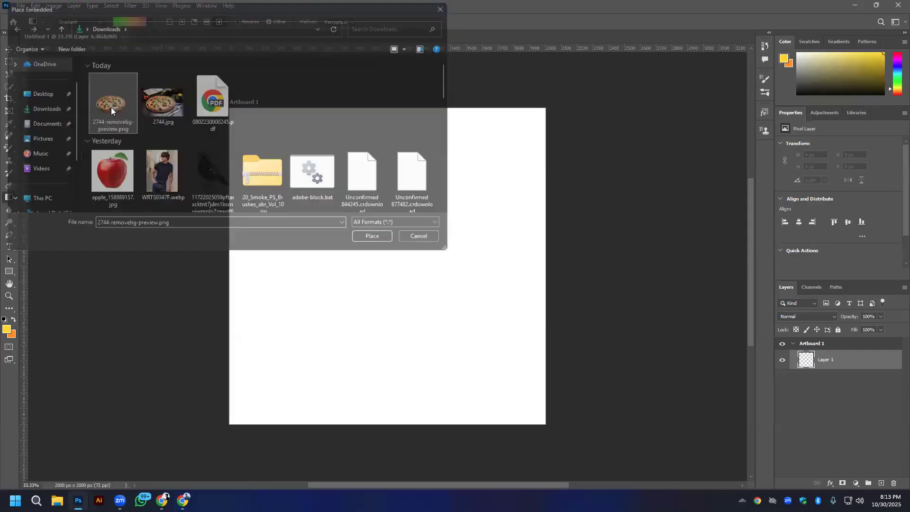
mouse_move(436, 299)
left_mouse_down()
mouse_move(473, 339)
mouse_move(499, 346)
mouse_move(510, 299)
mouse_move(540, 325)
mouse_move(576, 329)
mouse_move(429, 302)
left_mouse_up()
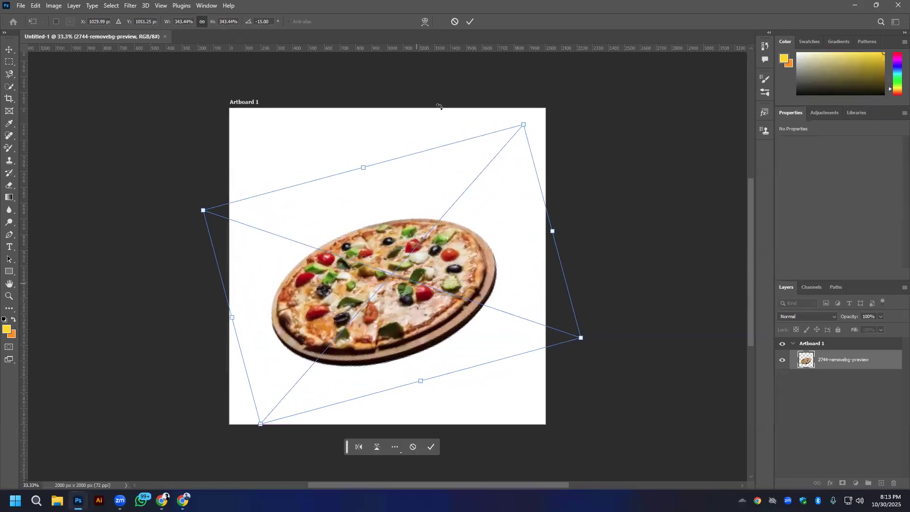
left_click(470, 21)
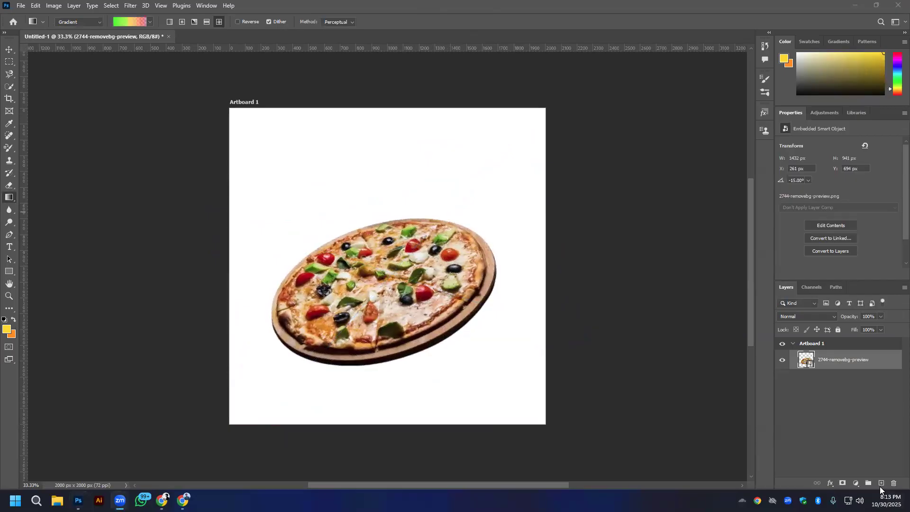
- Add a new layer, fill it with red ff0000 and keep it beneath the pizza layer
left_click(881, 483)
left_click_drag(836, 359, 839, 393)
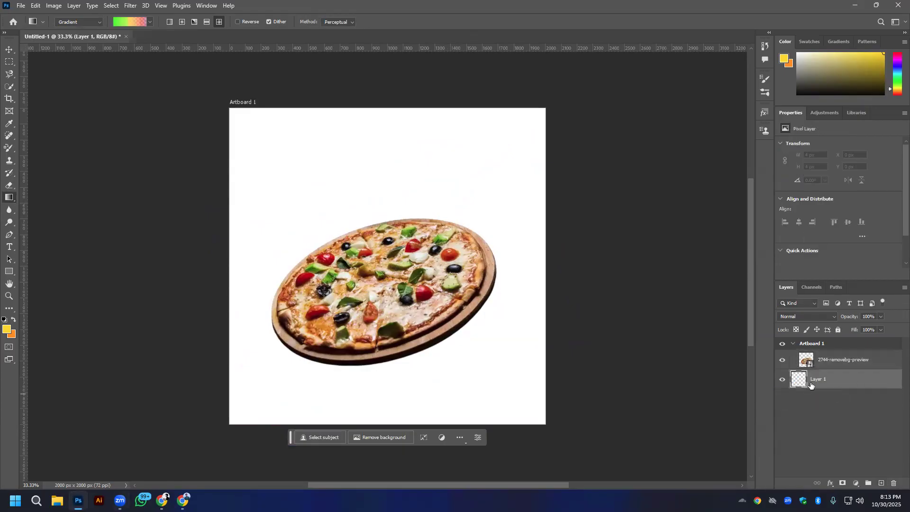
left_click(10, 331)
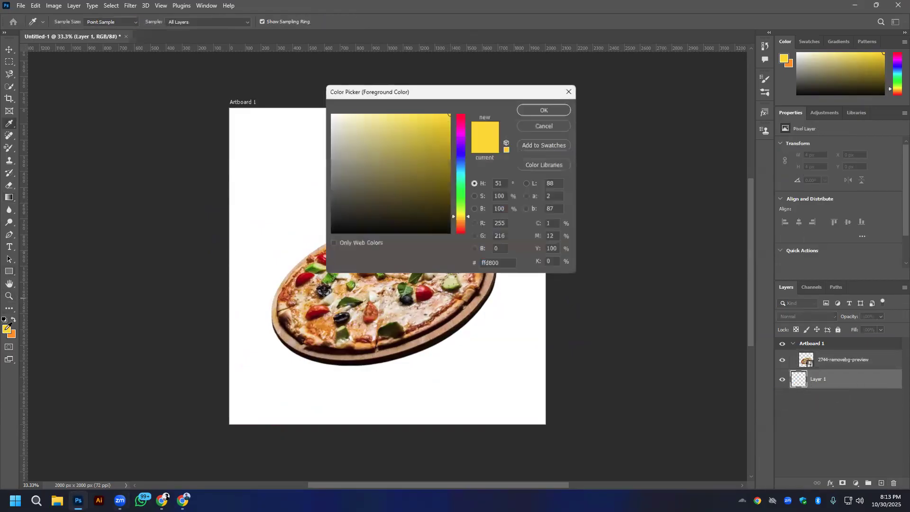
left_click(460, 114)
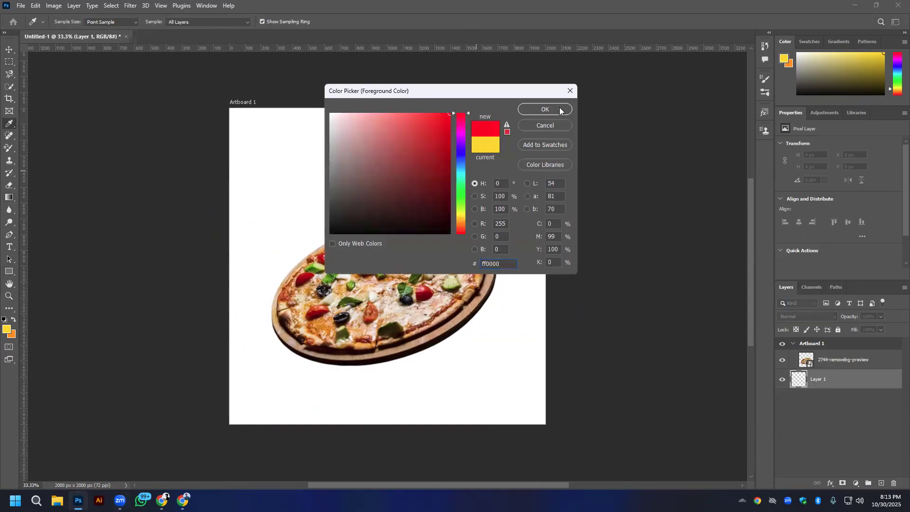
left_click(544, 110)
key("g")
key("ctrl+bracketright")
key("alt+BackSpace")
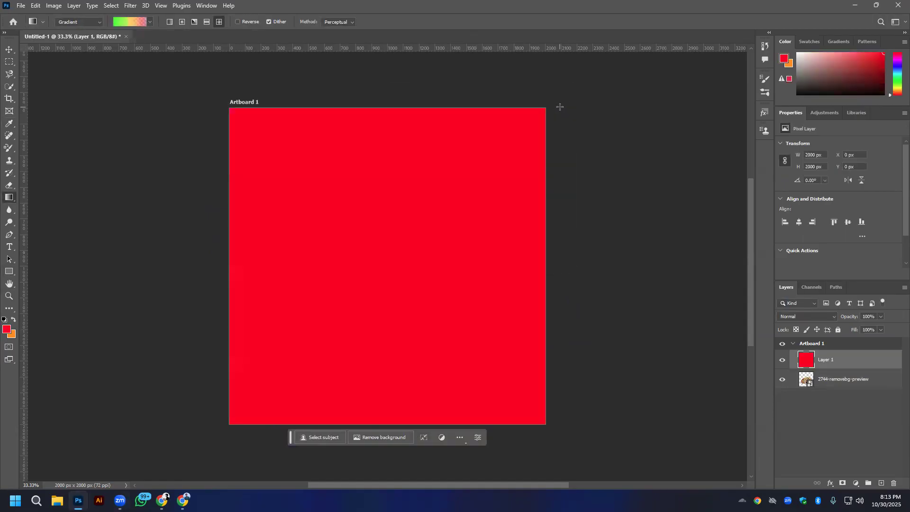
left_click_drag(850, 364, 846, 390)
key("ctrl+bracketleft")
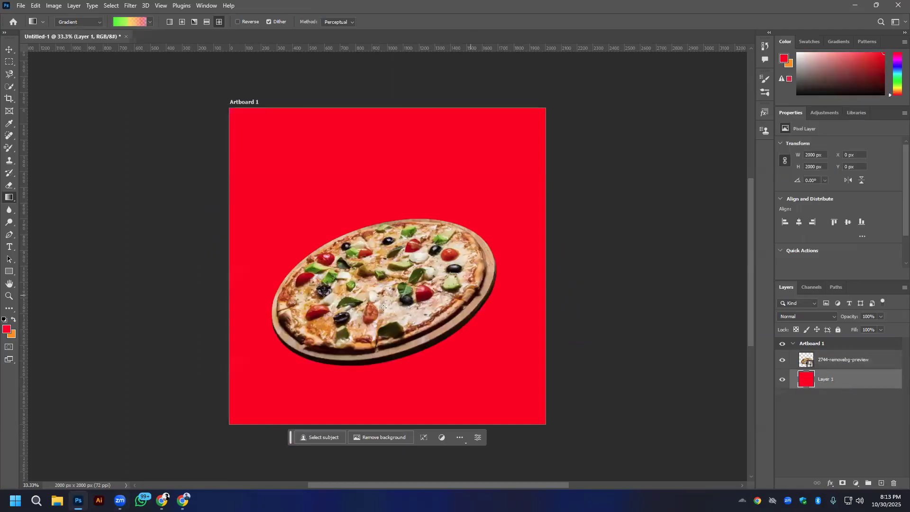
- Refill the background layer with the darker red c80404
left_click(10, 51)
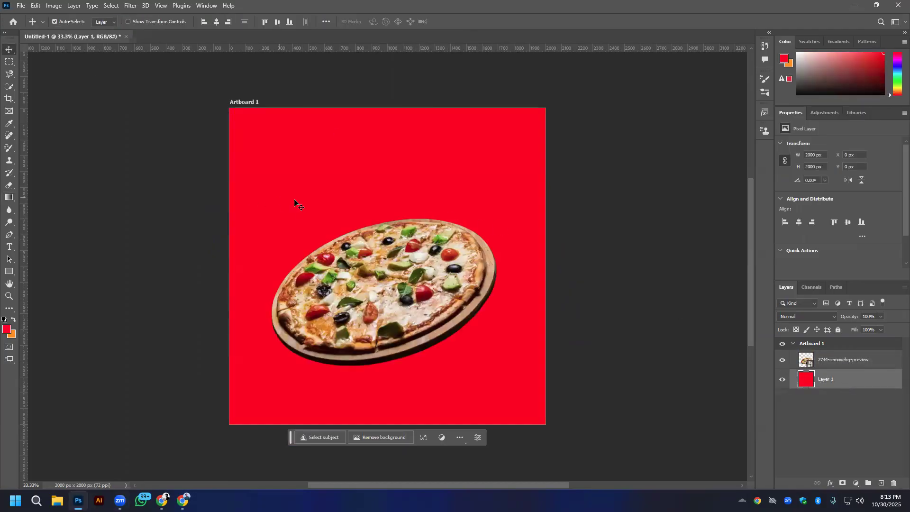
left_click(6, 330)
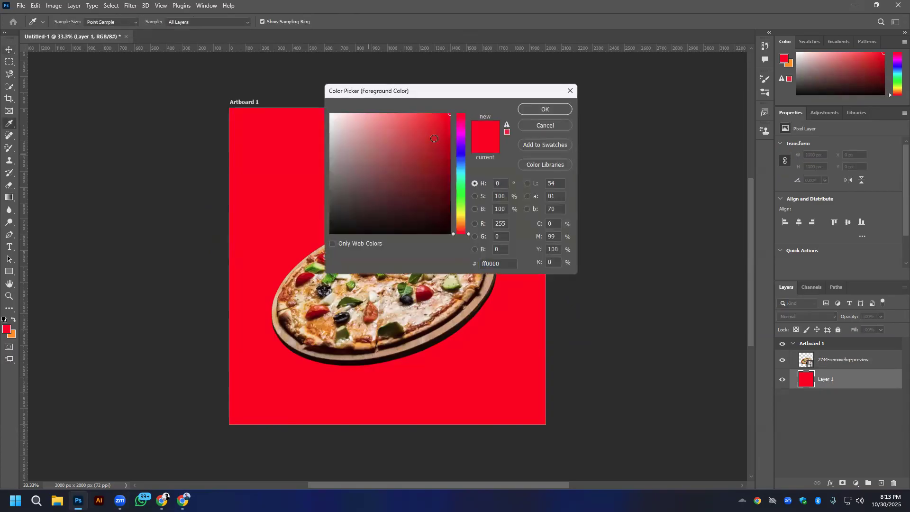
left_click(551, 110)
key("alt+BackSpace")
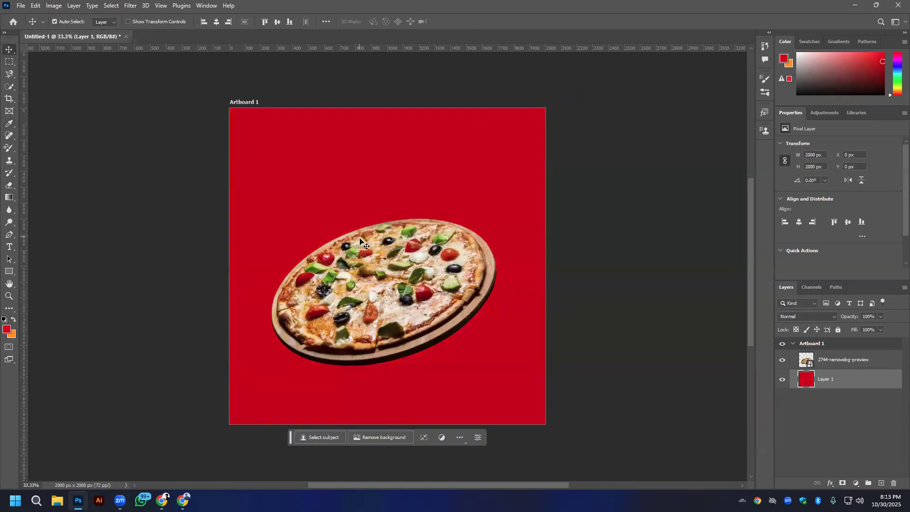
- Reposition the pizza slightly on the artboard and add a new layer between it and the red background
left_click_drag(361, 297, 397, 306)
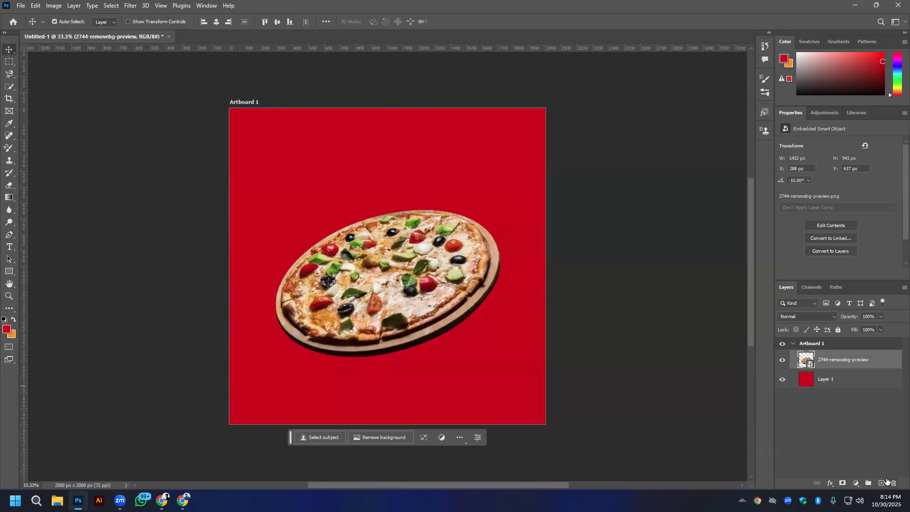
left_click(866, 425)
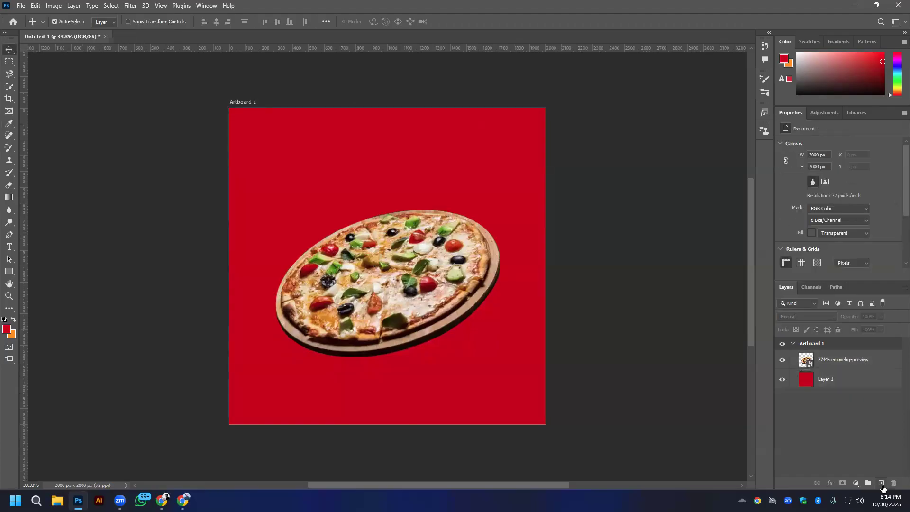
left_click(883, 488)
left_click_drag(832, 361, 833, 387)
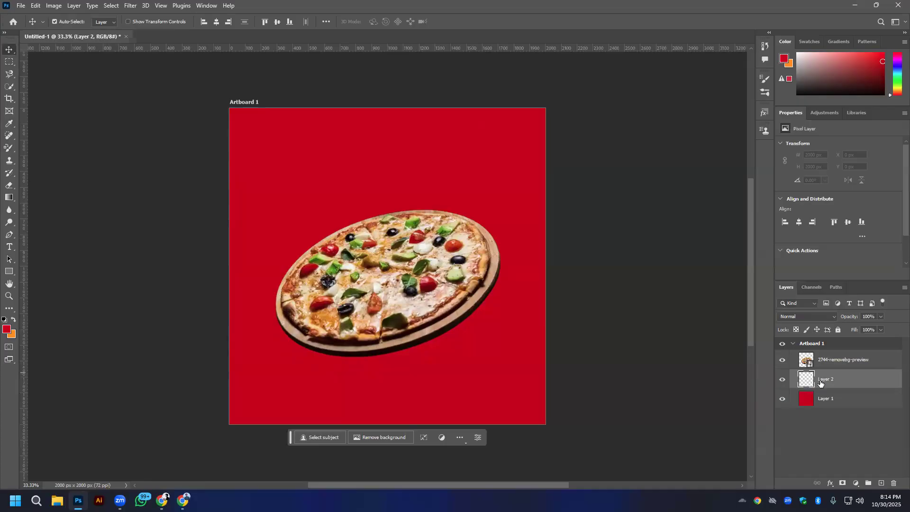
- Draw a circular selection about 1057 px wide around the pizza and reset the foreground and background colours to black and white
left_click(9, 62)
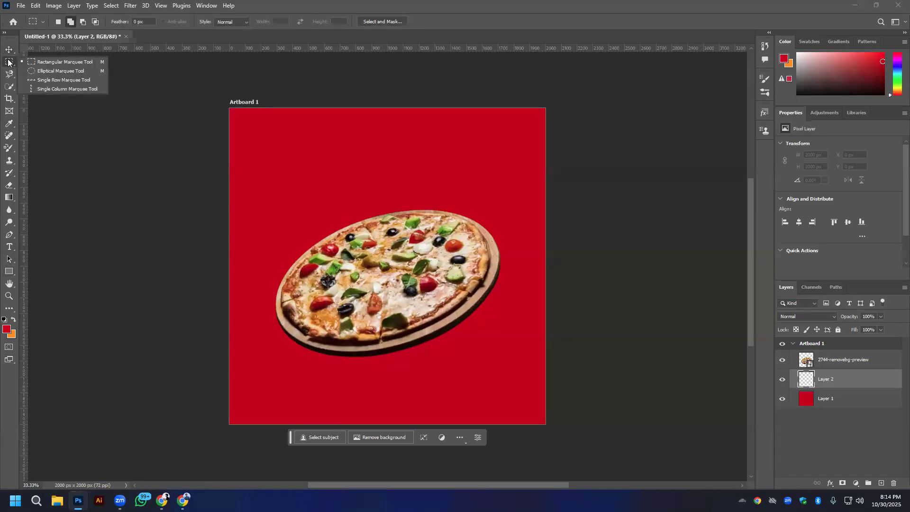
left_click(57, 71)
left_click_drag(373, 258, 478, 376)
left_click_drag(457, 359, 456, 359)
left_click(4, 319)
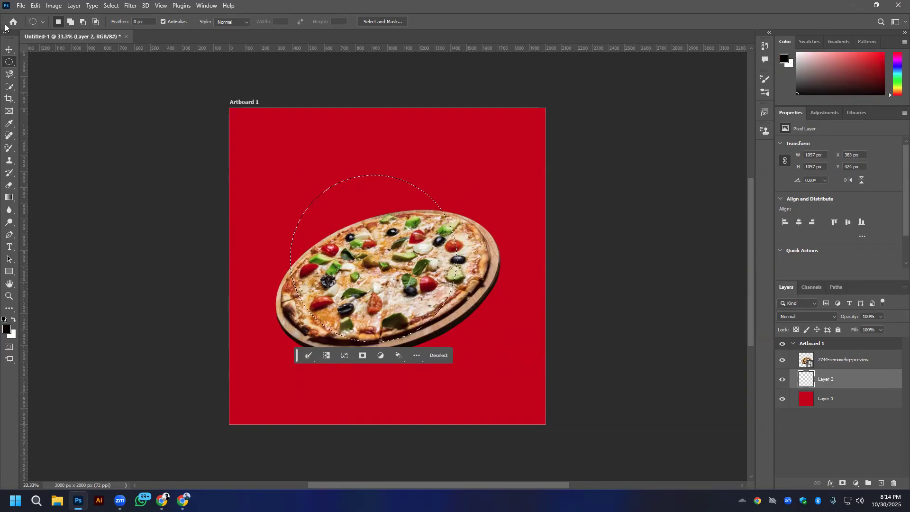
left_click(9, 49)
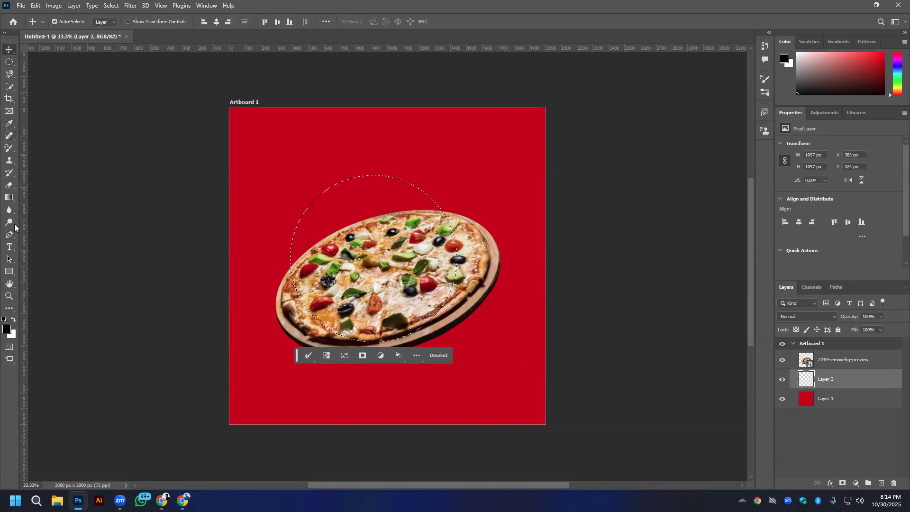
- Fill the circular selection with a radial gradient running from its upper-left part towards the centre of the pizza
left_click(9, 197)
left_click_drag(326, 208, 398, 299)
left_click(184, 21)
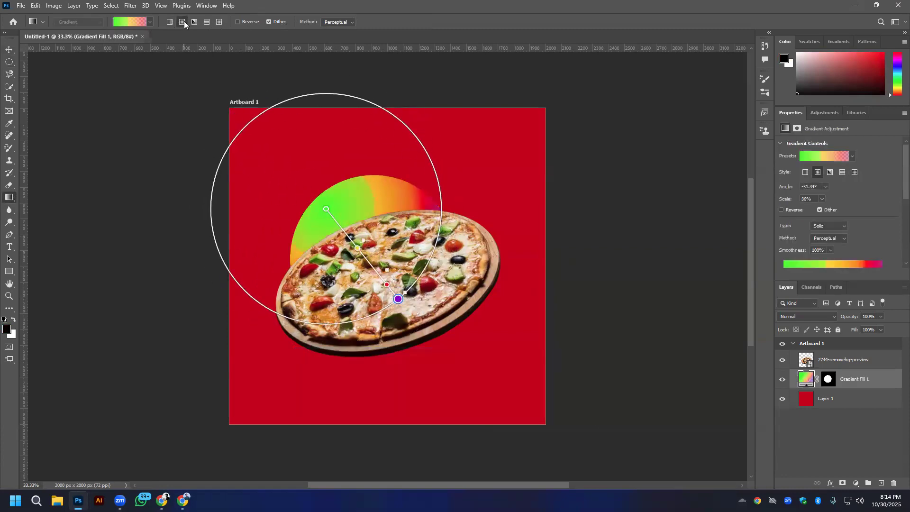
- Move the gradient's yellow stop to the start and remove the green stop
left_click(150, 22)
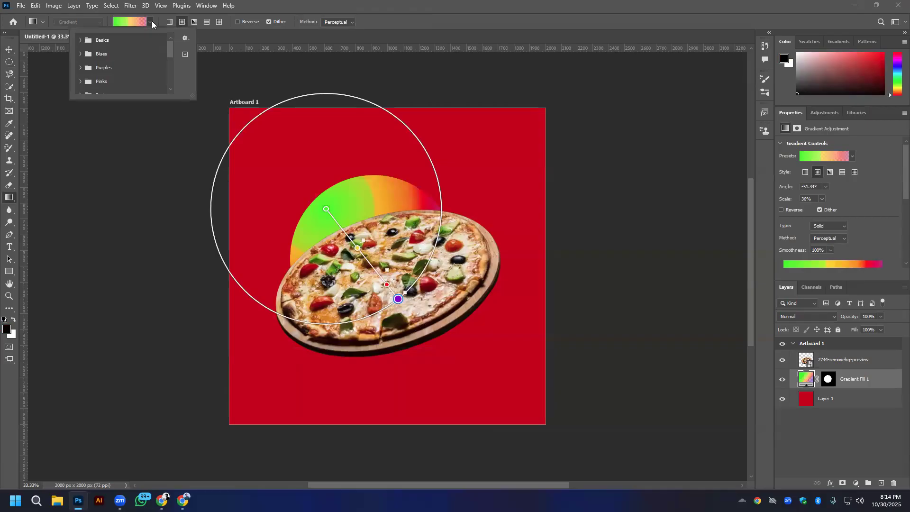
scroll(833, 243, "down", 3)
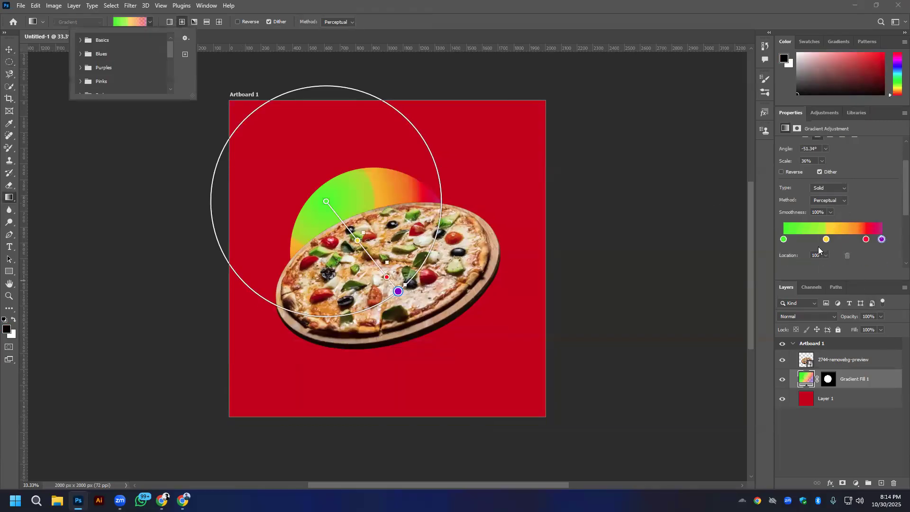
left_click(783, 240)
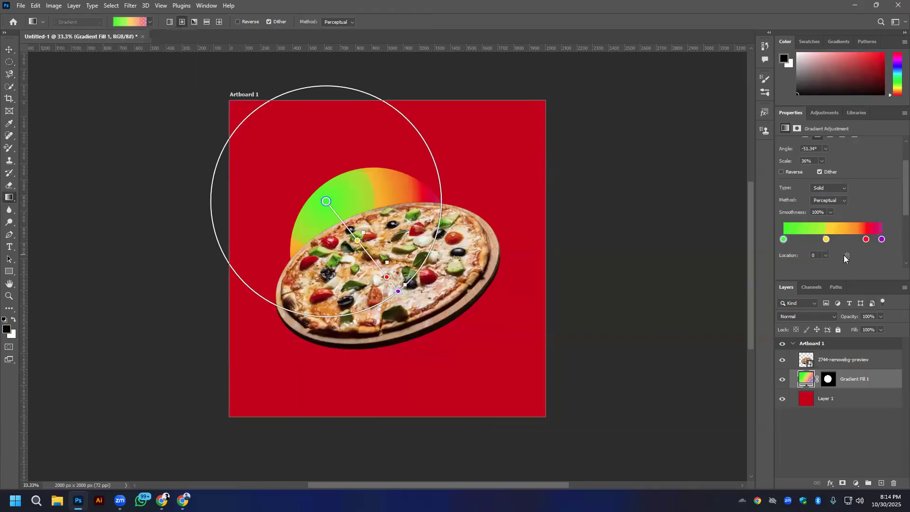
mouse_move(782, 241)
left_mouse_down()
mouse_move(802, 241)
mouse_move(778, 241)
left_mouse_up()
left_click(801, 240)
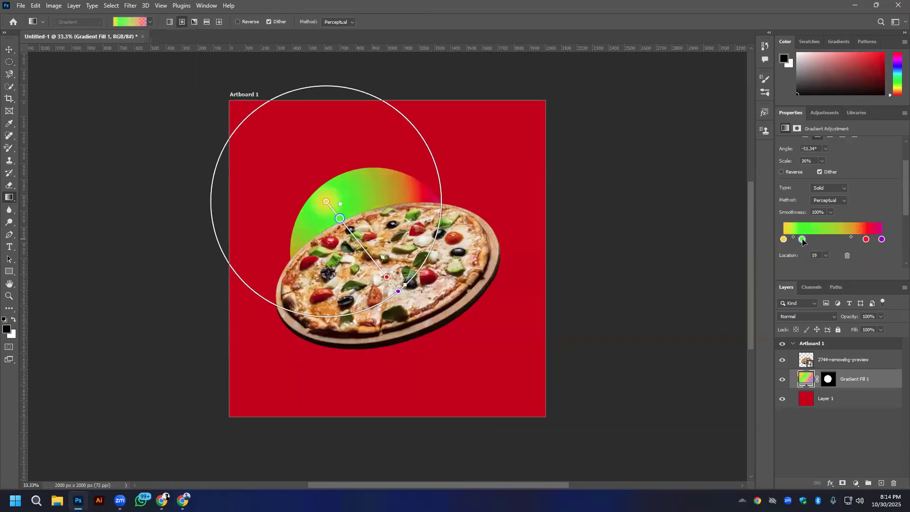
left_click(848, 255)
- Remove the gradient's purple stop, move the red stop to location 100, and hide the pizza layer
left_click(881, 240)
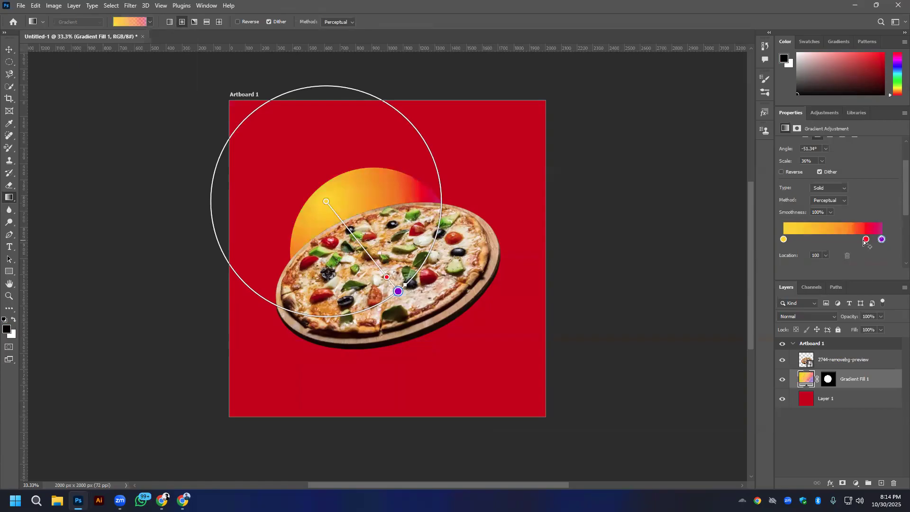
left_click_drag(881, 240, 840, 240)
left_click(847, 256)
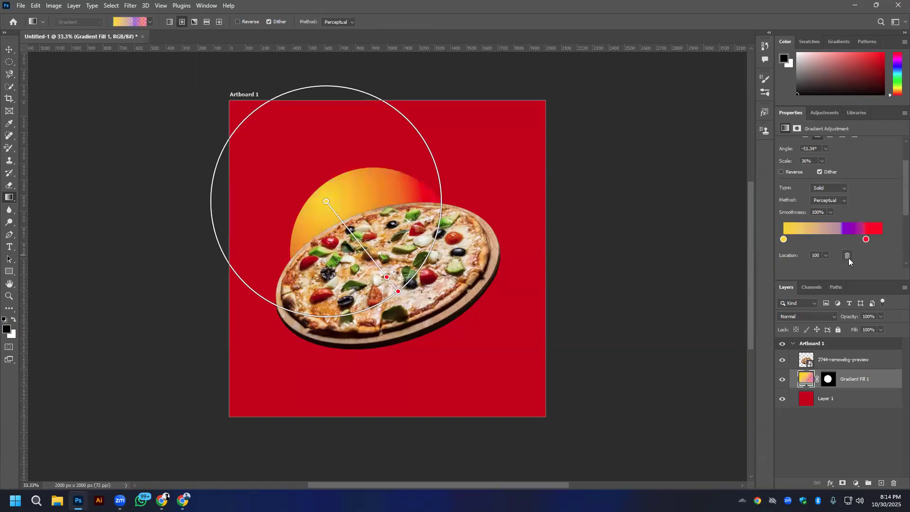
left_click(882, 239)
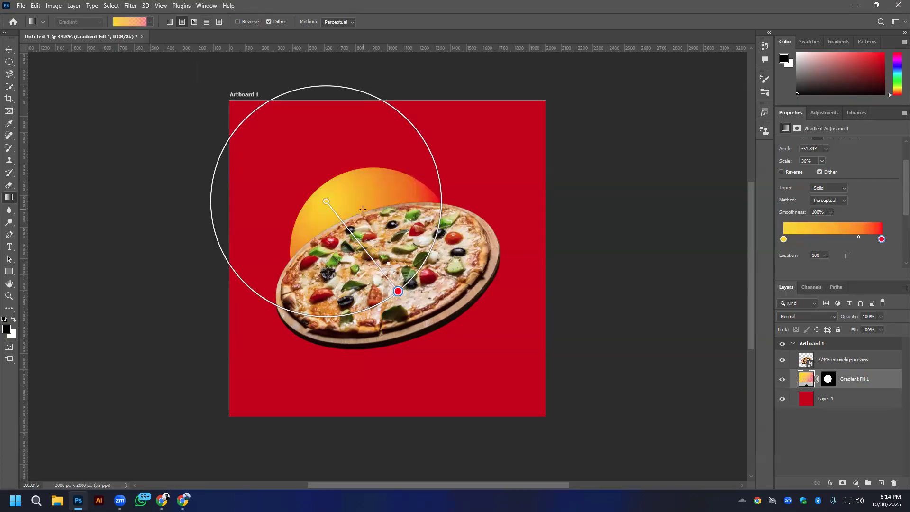
left_click(782, 360)
left_click_drag(373, 252, 457, 278)
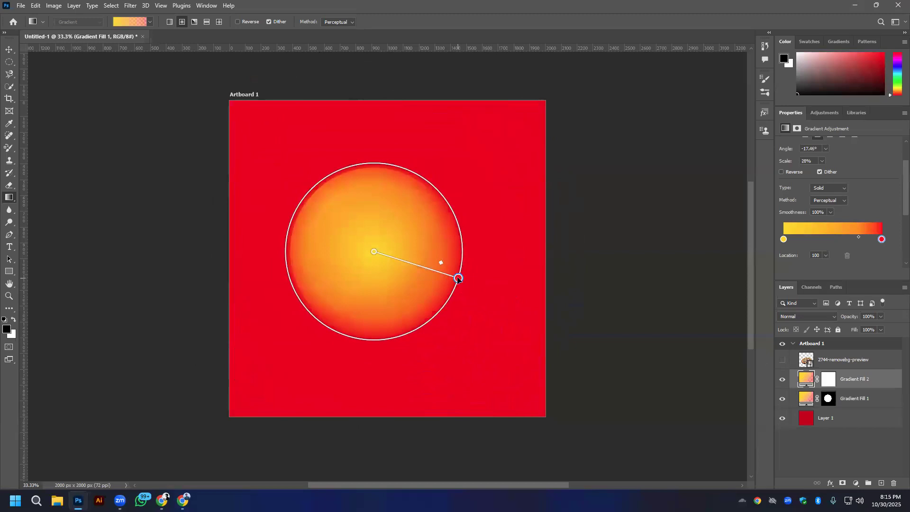
left_click(8, 50)
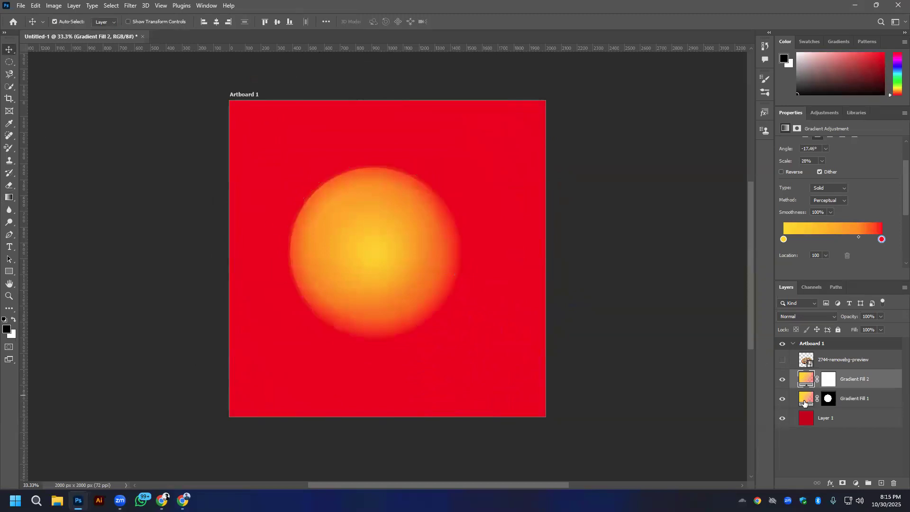
key("ctrl+z")
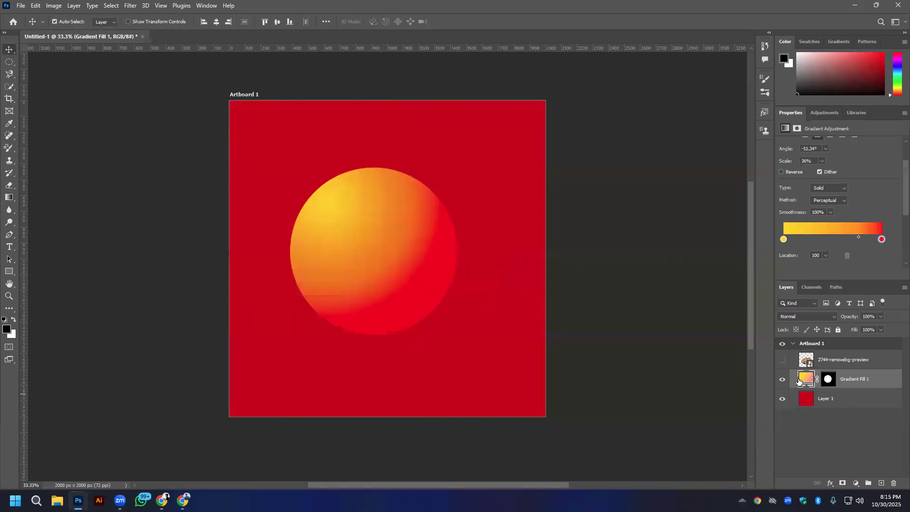
- Move the gradient circle closer to the artboard's centre and change its red end stop to yellow fff000
mouse_move(383, 243)
left_mouse_down()
mouse_move(411, 262)
mouse_move(349, 232)
mouse_move(397, 231)
mouse_move(391, 254)
left_mouse_up()
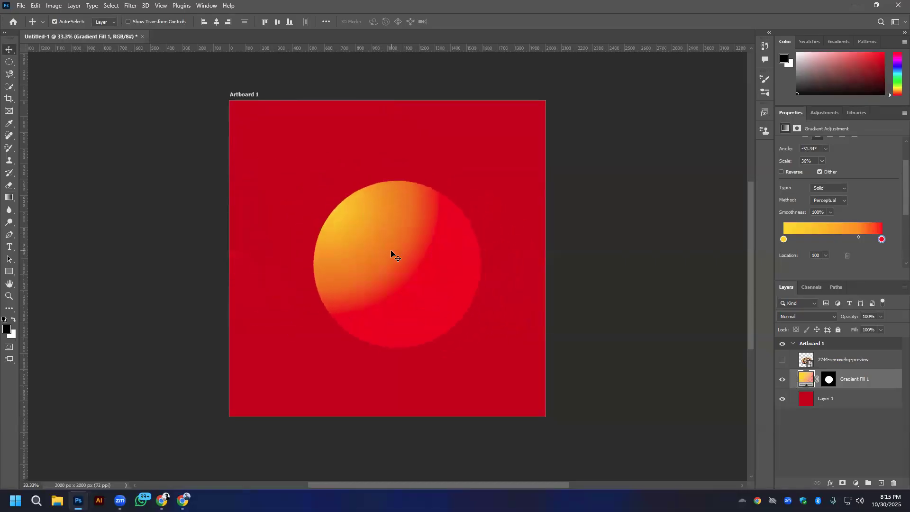
double_click(881, 240)
left_click_drag(462, 222, 442, 213)
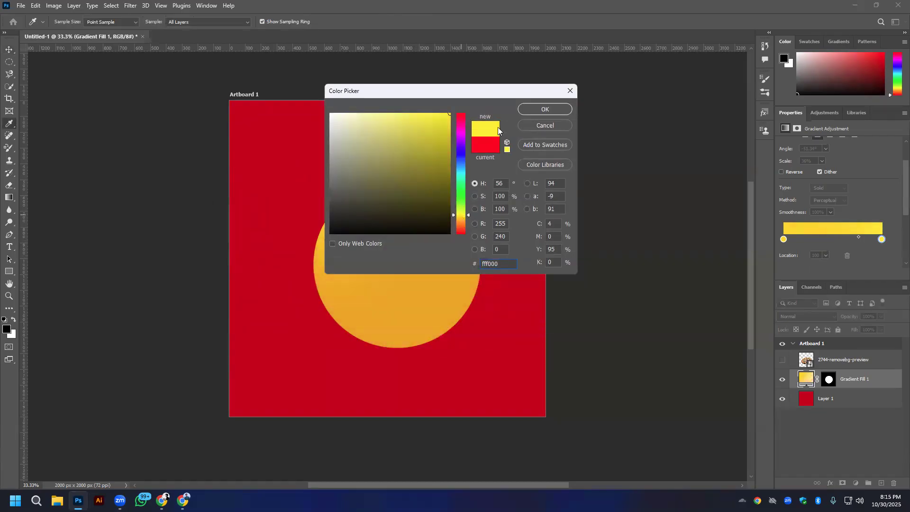
left_click(556, 109)
- Change the gradient's start colour stop to yellow ffea00
left_click(784, 239)
double_click(783, 240)
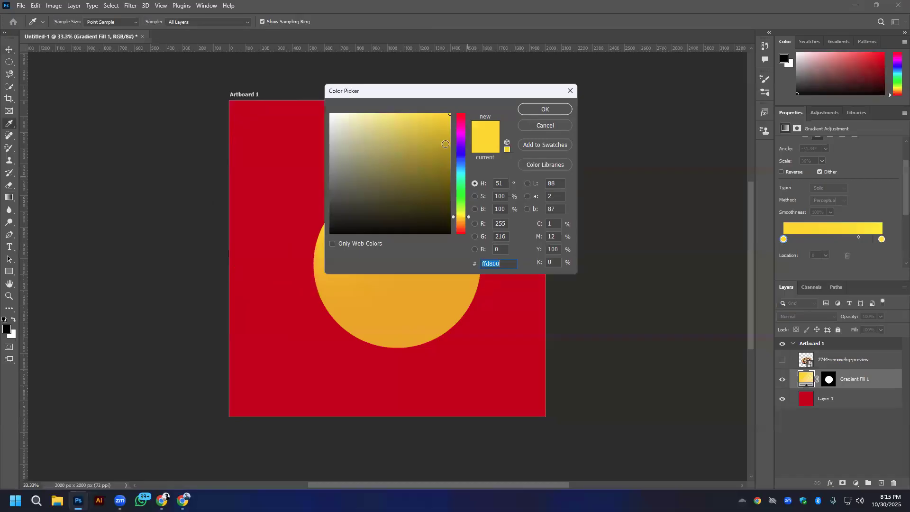
left_click(458, 217)
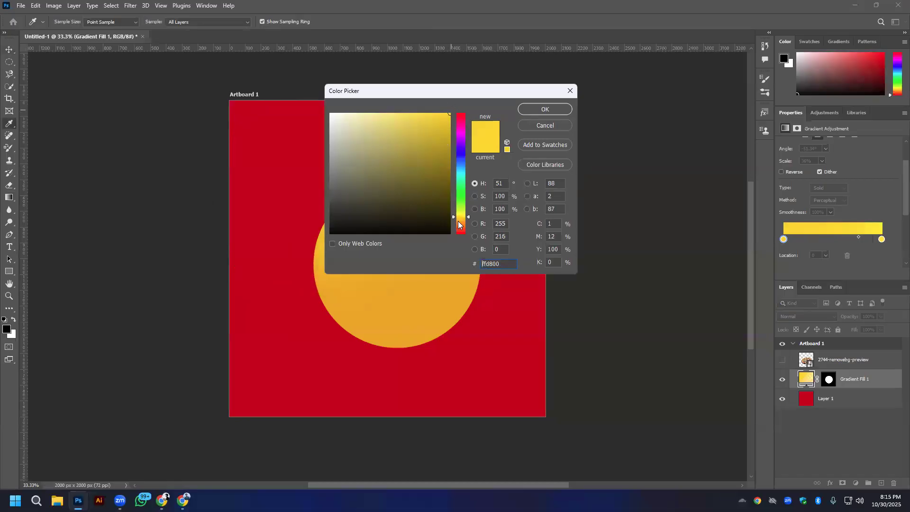
left_click(545, 109)
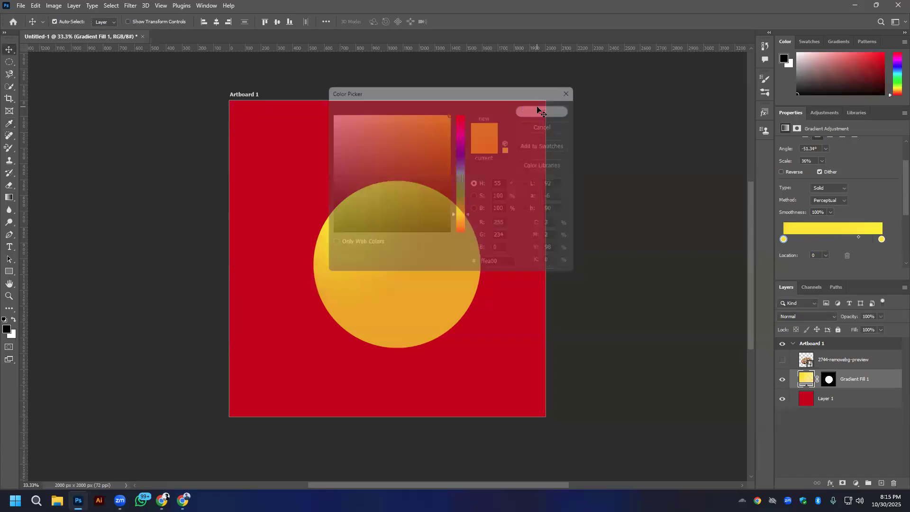
- Try redrawing the radial gradient from the circle's centre out past the artboard's right edge, using the mask as a selection, and undo it
left_click(802, 382, "ctrl")
left_click(828, 379, "ctrl")
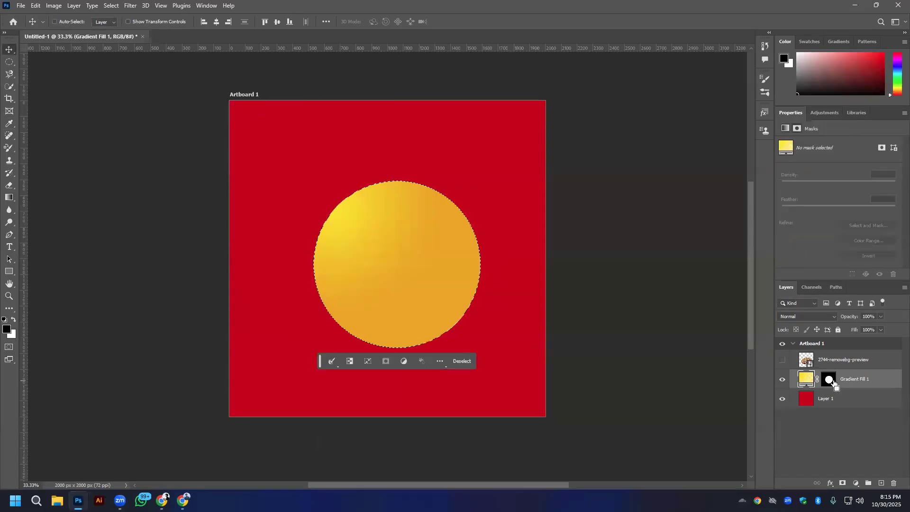
key("g")
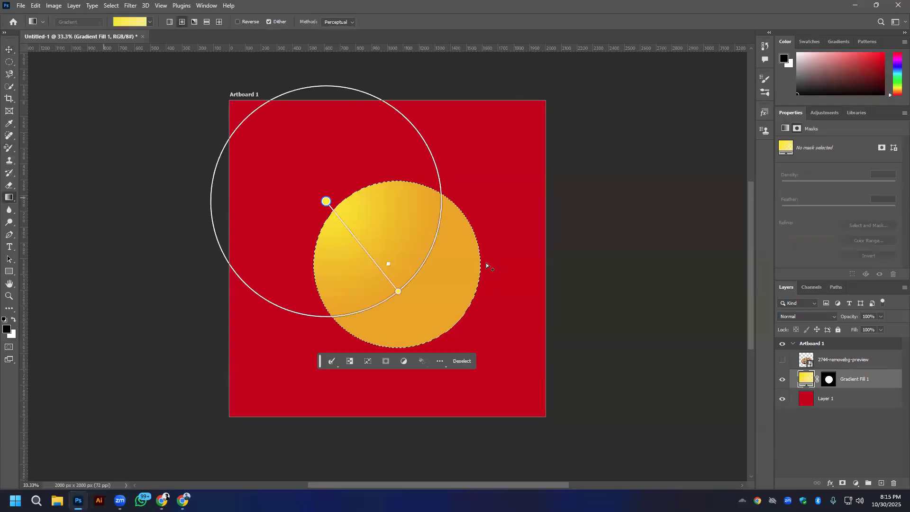
left_click_drag(399, 271, 685, 221)
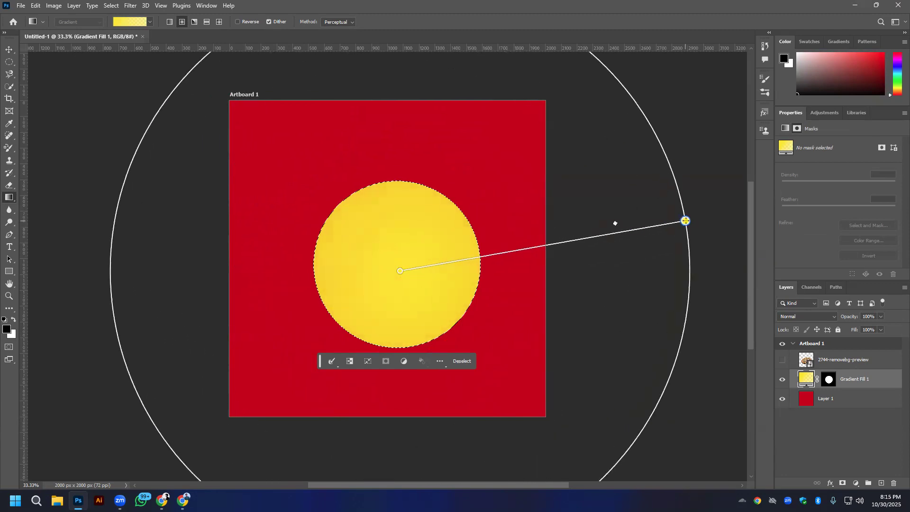
left_click(9, 50)
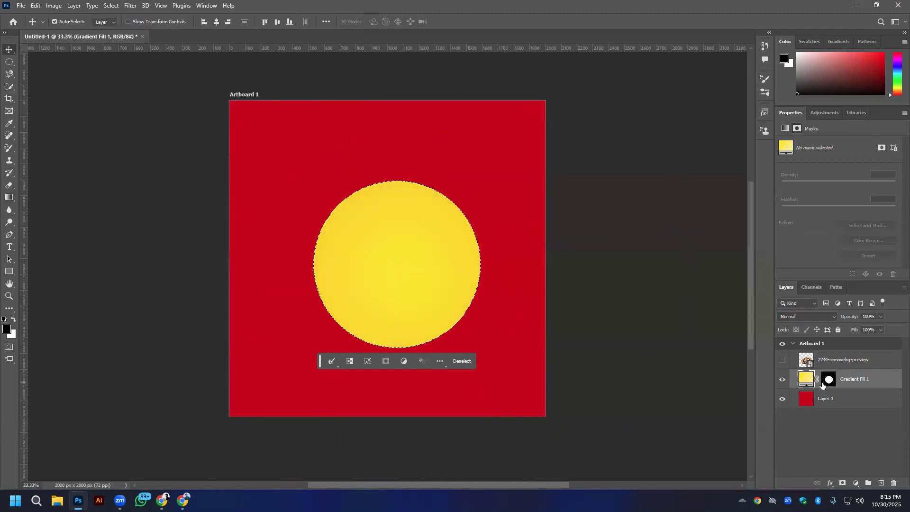
key("ctrl+z")
key("ctrl+a")
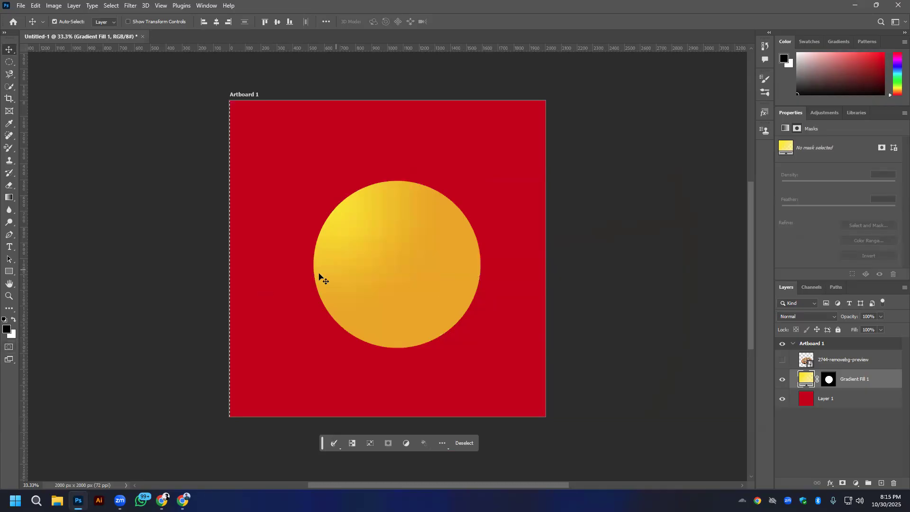
- Set the foreground colour to yellow-green eaff00
left_click(6, 329)
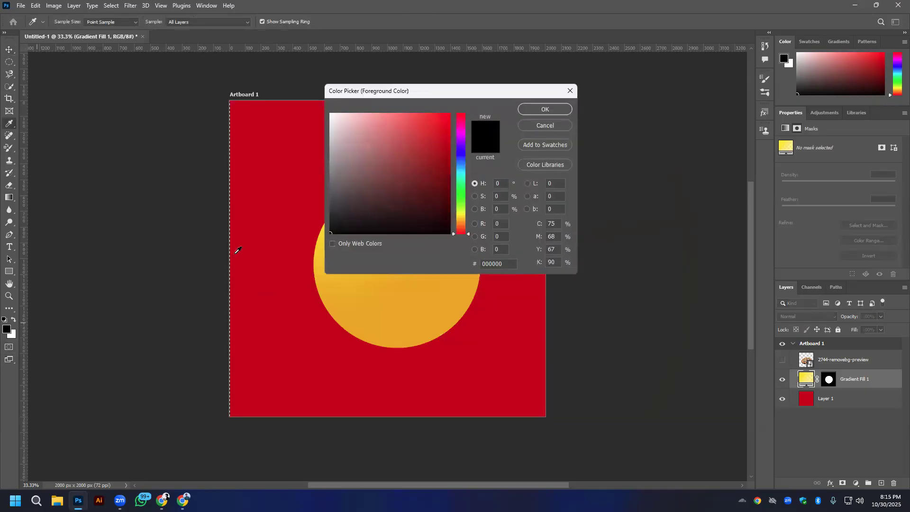
left_click(456, 212)
left_click(427, 117)
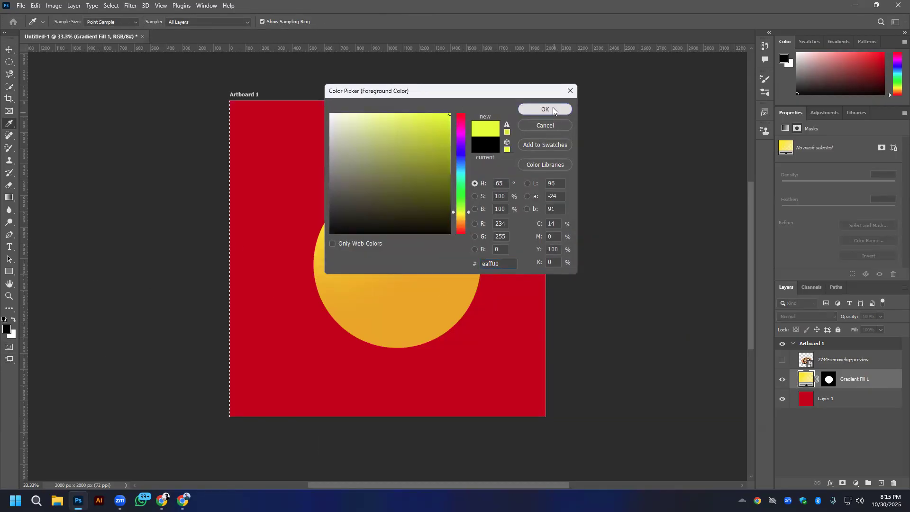
left_click(545, 109)
- Return to the circular selection on empty Layer 2, fill it with the foreground colour, and centre the circle on the artboard
key("ctrl+d")
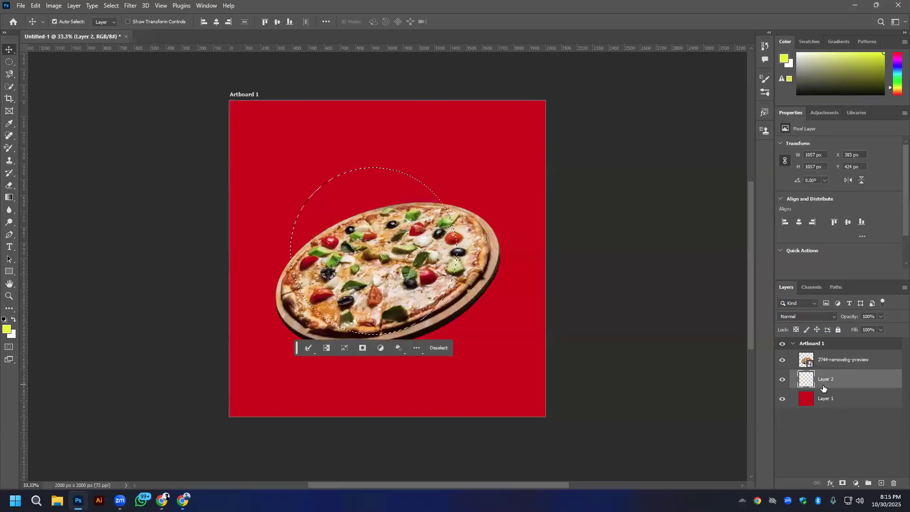
key("alt+BackSpace")
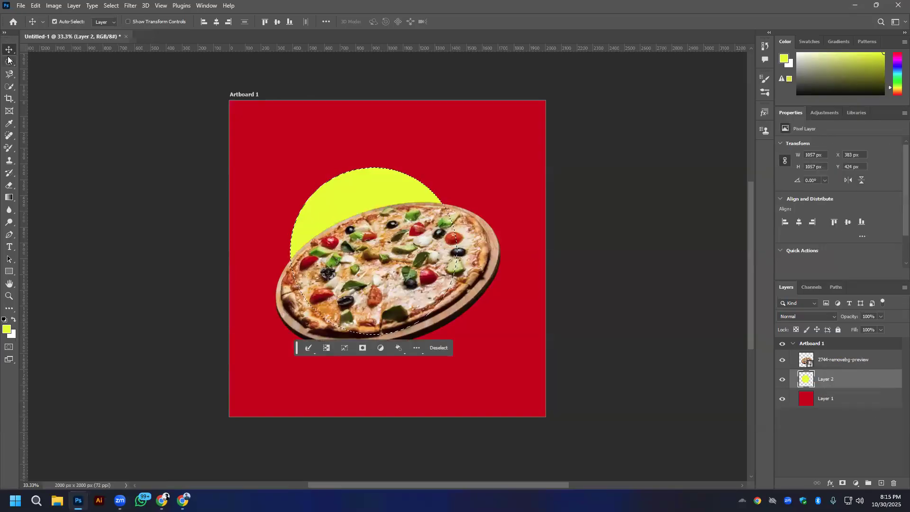
key("ctrl+d")
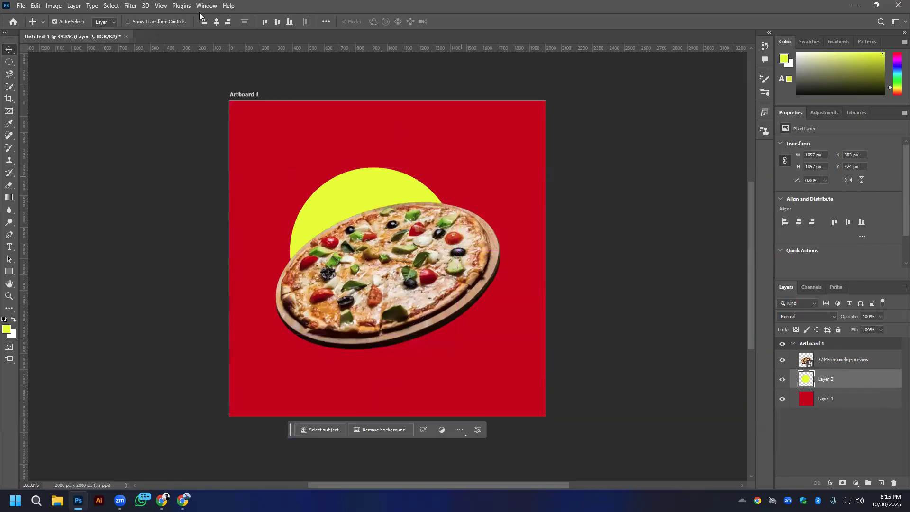
left_click(219, 21)
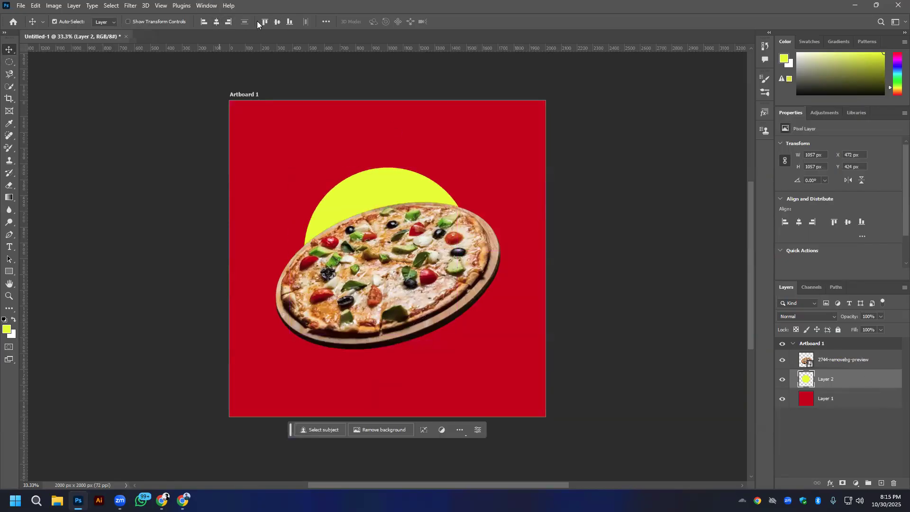
left_click(277, 22)
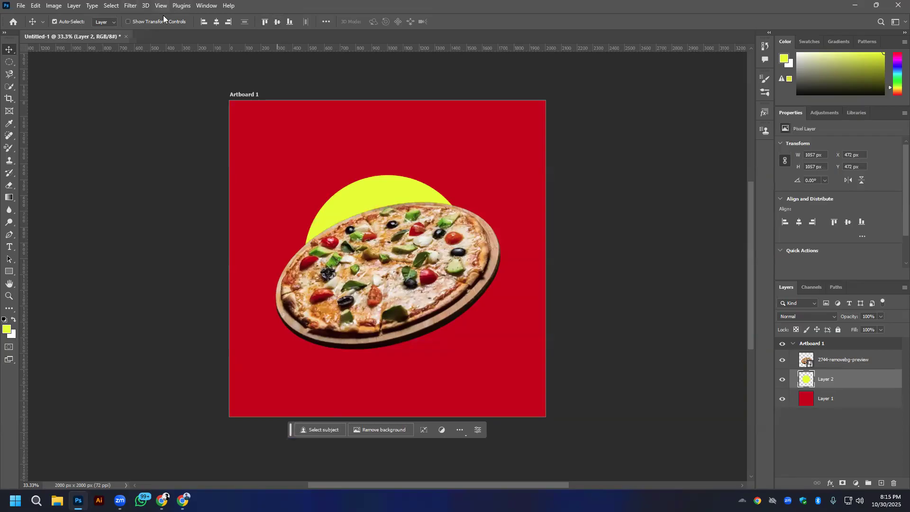
- Apply a Gaussian Blur with a radius of about 175 pixels to the yellow circle on Layer 2
left_click(137, 7)
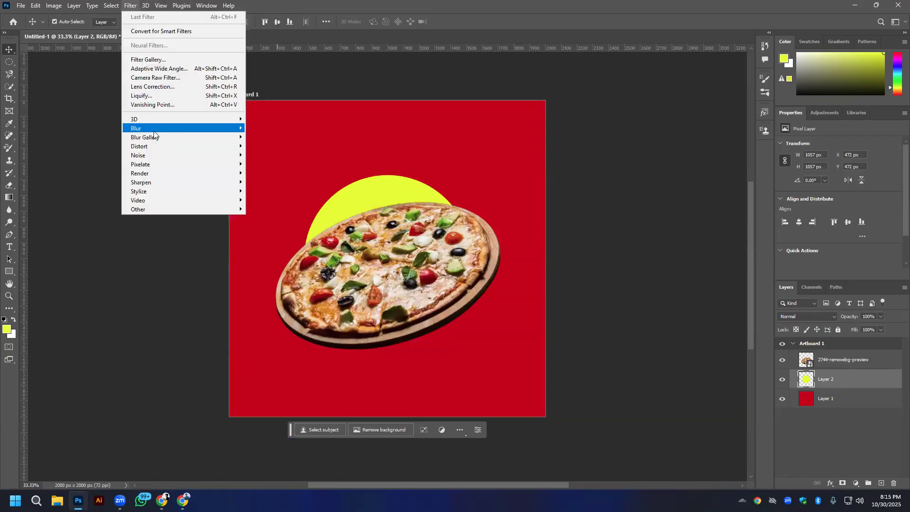
mouse_move(179, 132)
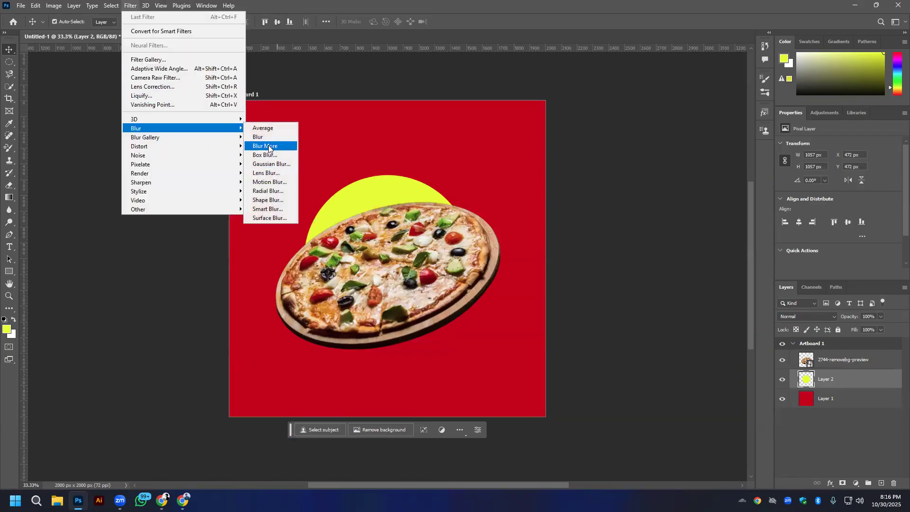
left_click(269, 164)
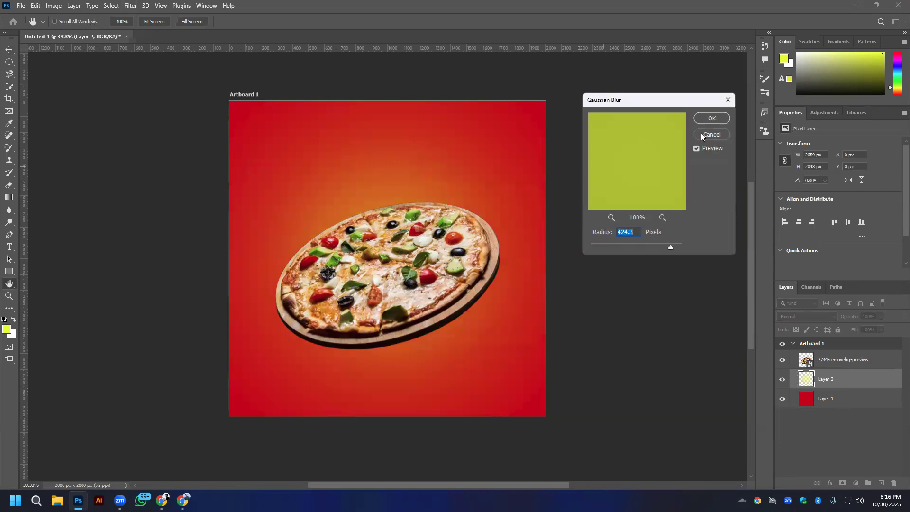
left_click_drag(640, 243, 662, 245)
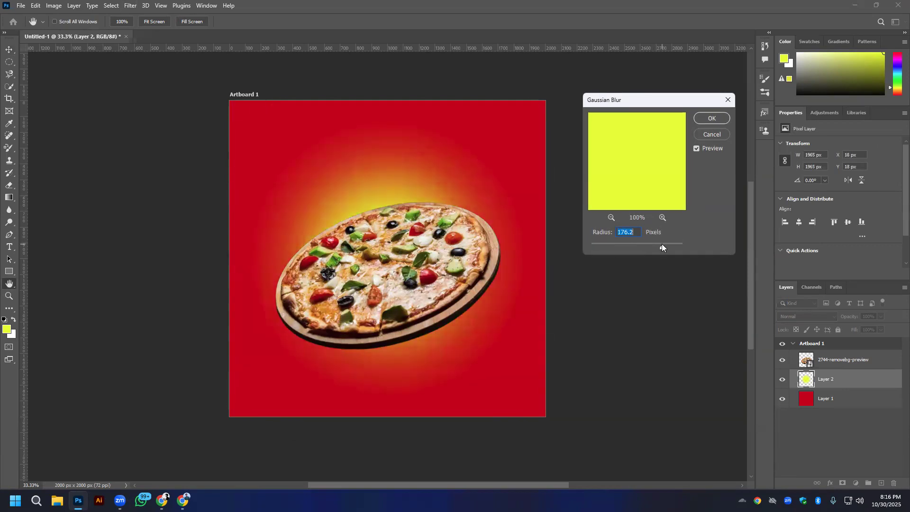
left_click(635, 232)
type("5")
left_click(711, 119)
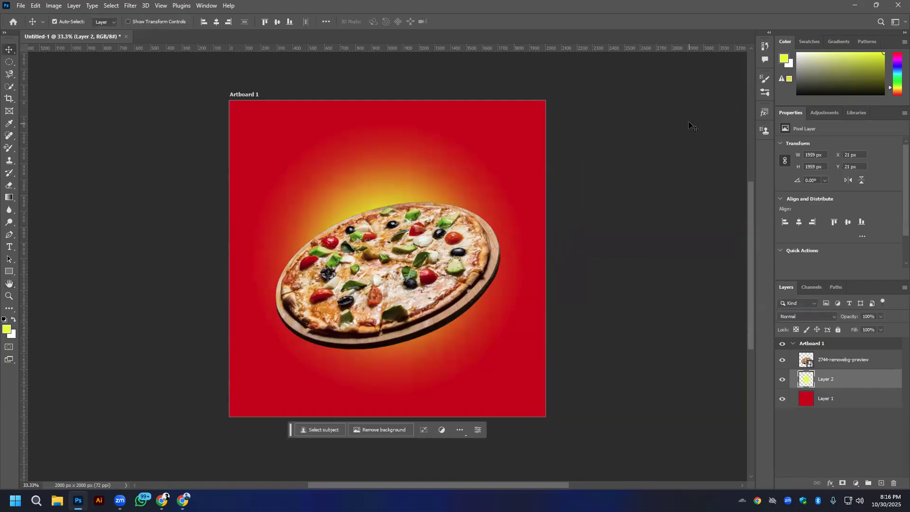
key("super")
key("Escape")
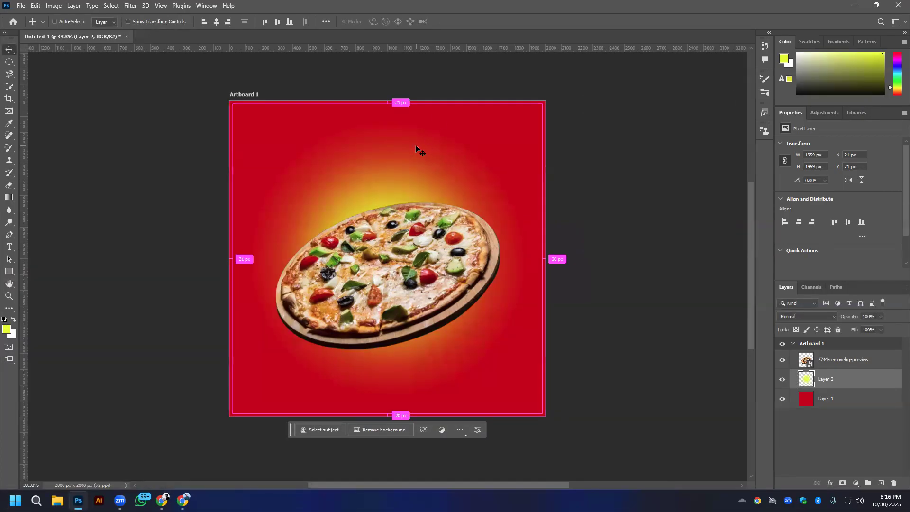
- Scale the blurred yellow glow up to about 132% and centre it on the artboard
key("ctrl+t")
left_click_drag(542, 413, 568, 438)
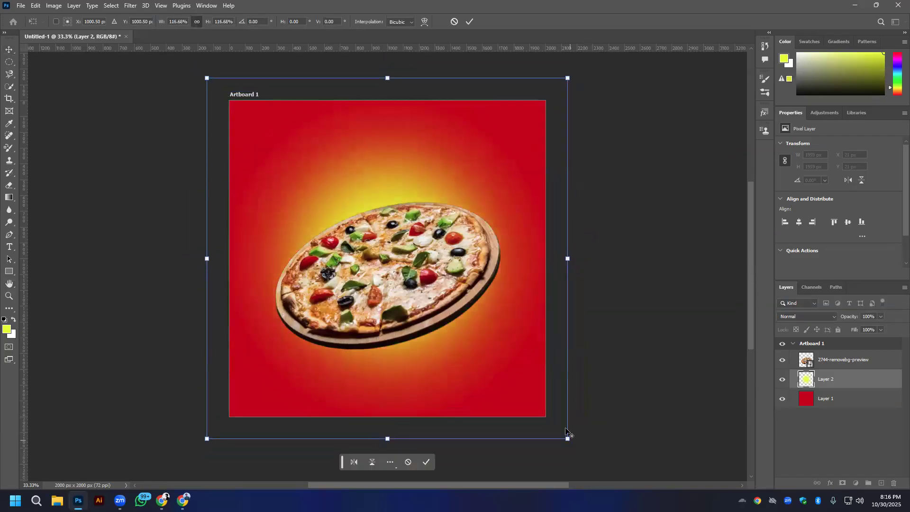
mouse_move(387, 76)
left_mouse_down()
mouse_move(388, 102)
mouse_move(398, 73)
left_mouse_up()
key("ctrl+z")
left_click_drag(430, 361, 430, 378)
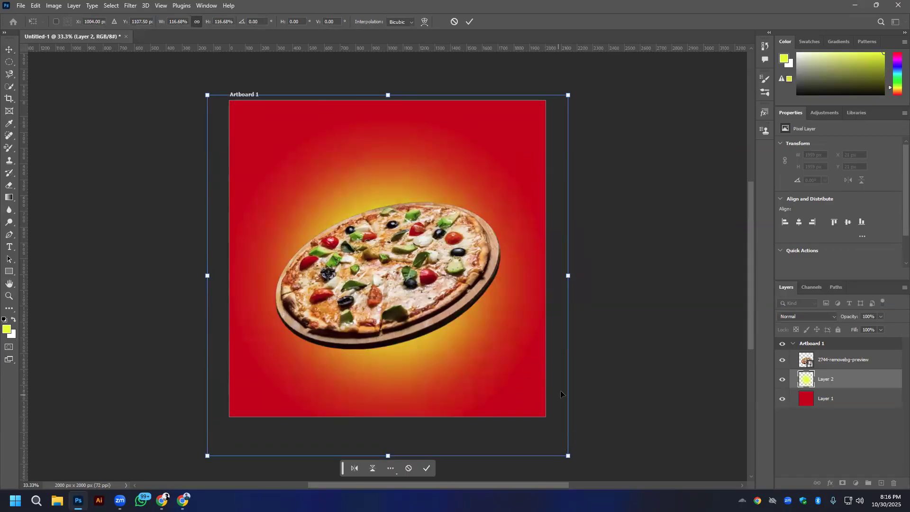
left_click_drag(569, 456, 601, 478)
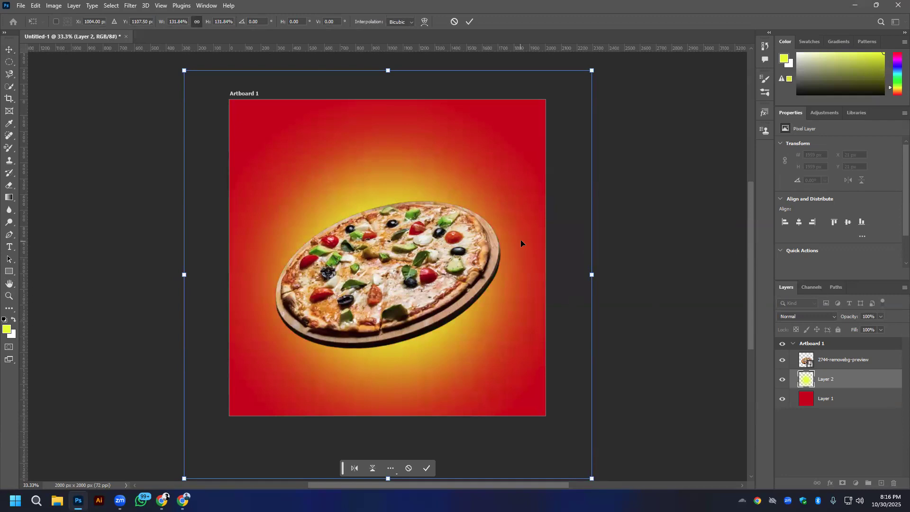
left_click(469, 21)
left_click(216, 21)
left_click(278, 22)
- Centre the pizza on the artboard and move it down to about Y 644 px
left_click(386, 261)
left_click(216, 21)
left_click(277, 21)
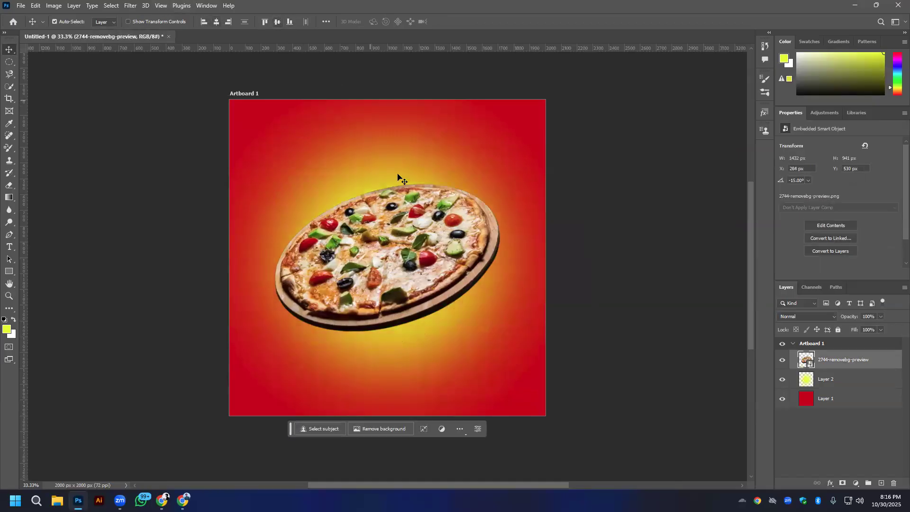
left_click_drag(403, 263, 402, 282)
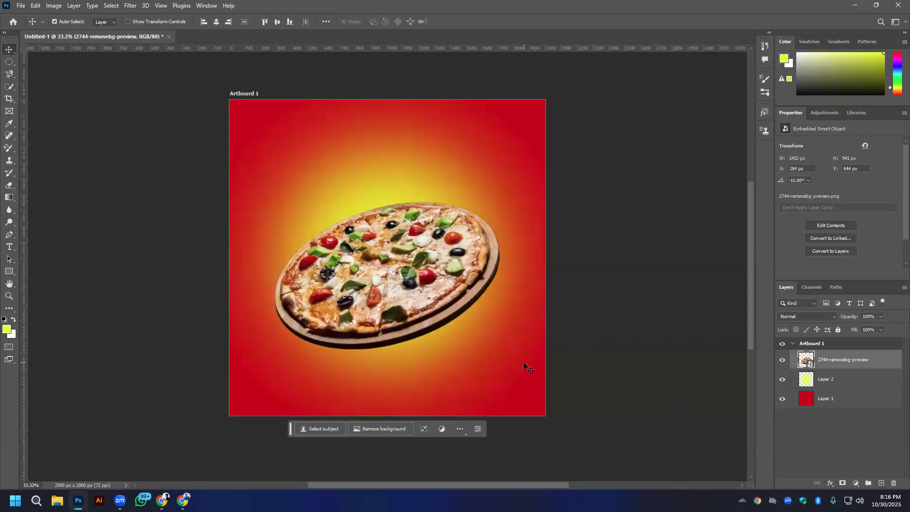
left_click(376, 194)
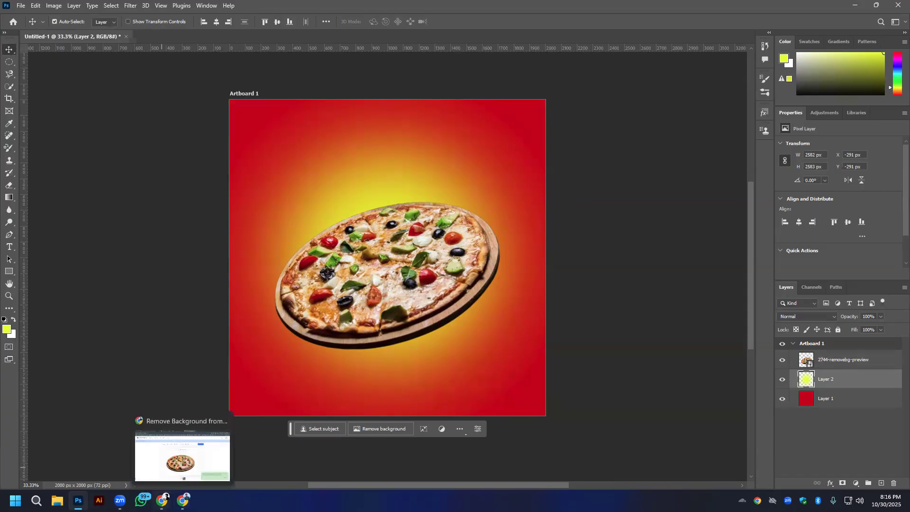
- Switch to Chrome and search Google Images for "pizza social media post"
left_click(189, 497)
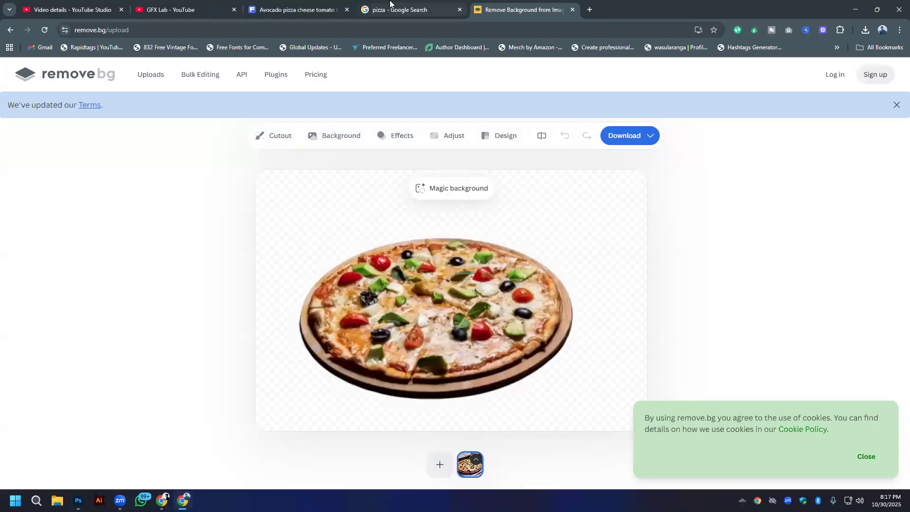
left_click(407, 9)
left_click(227, 81)
type("s")
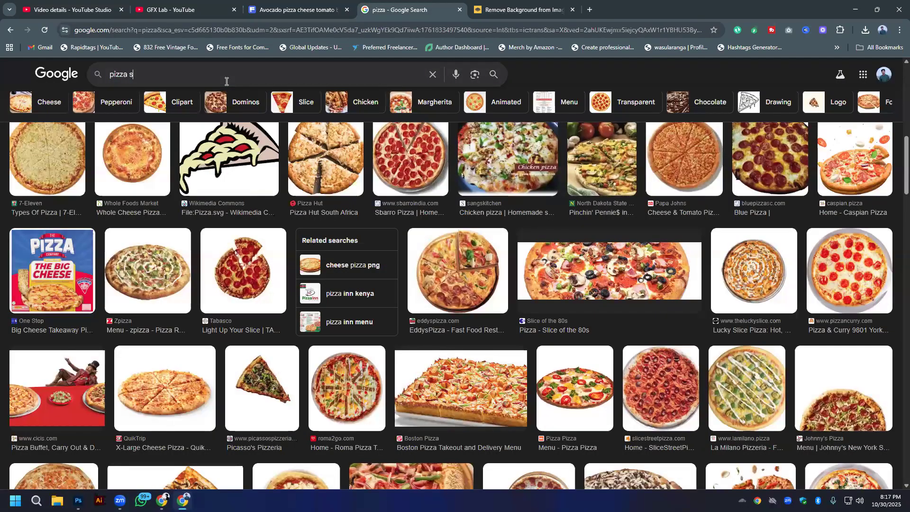
type("ocial me3dia")
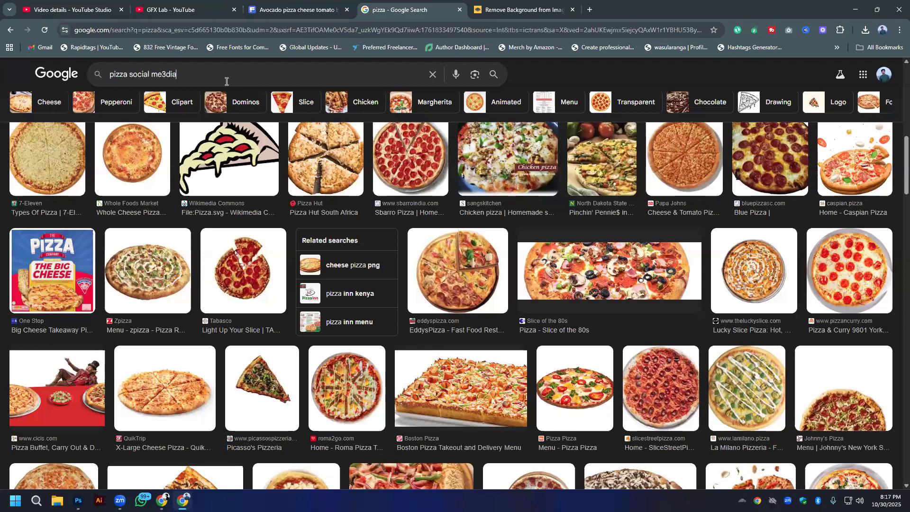
key("BackSpace")
key("BackSpace")
key("BackSpace")
type("dia post")
key("Return")
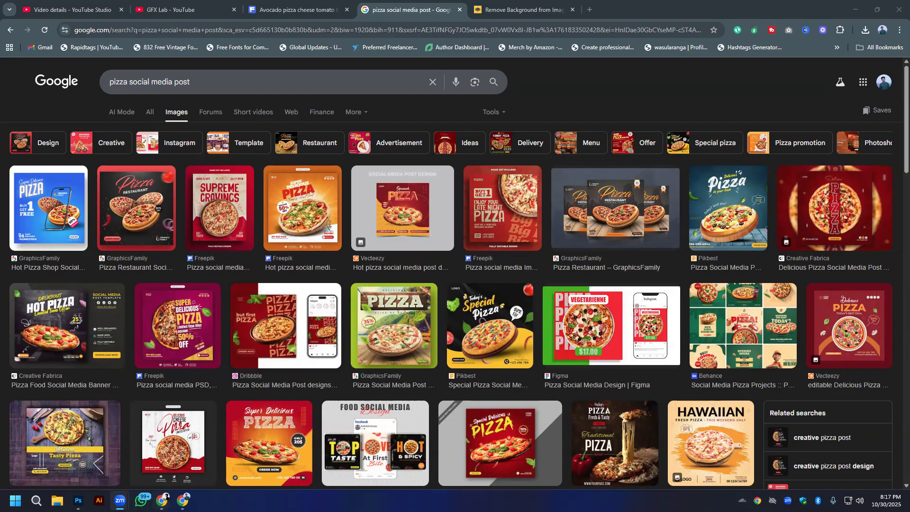
- Preview the red Freepik late-night pizza post and the teal Pikbest pizza post as design references
key("alt+Tab")
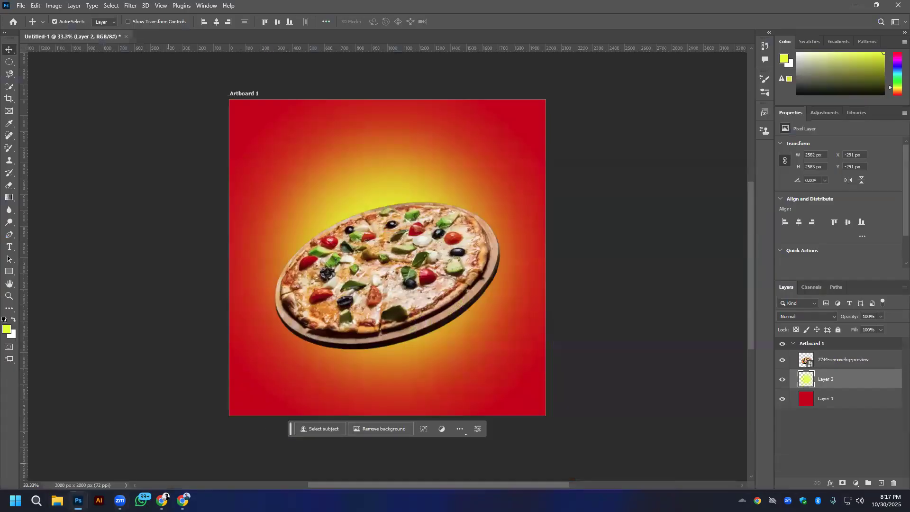
left_click(182, 501)
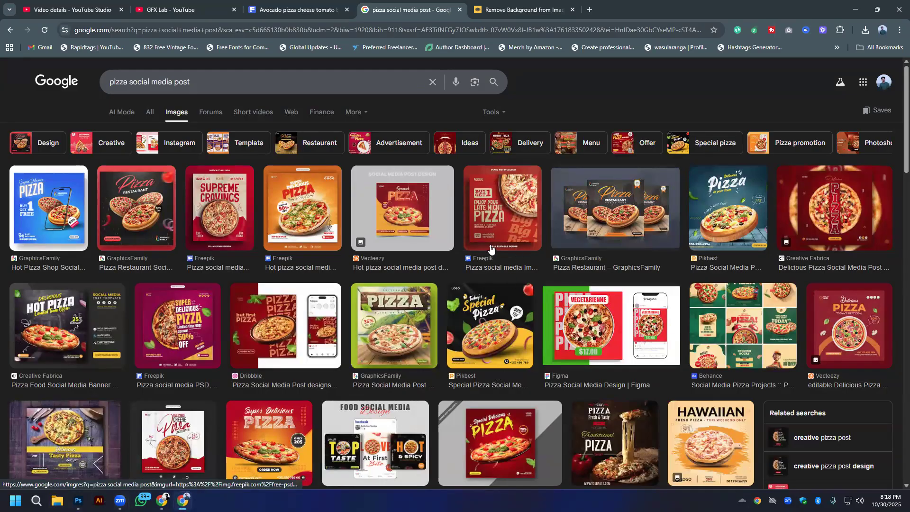
left_click(502, 208)
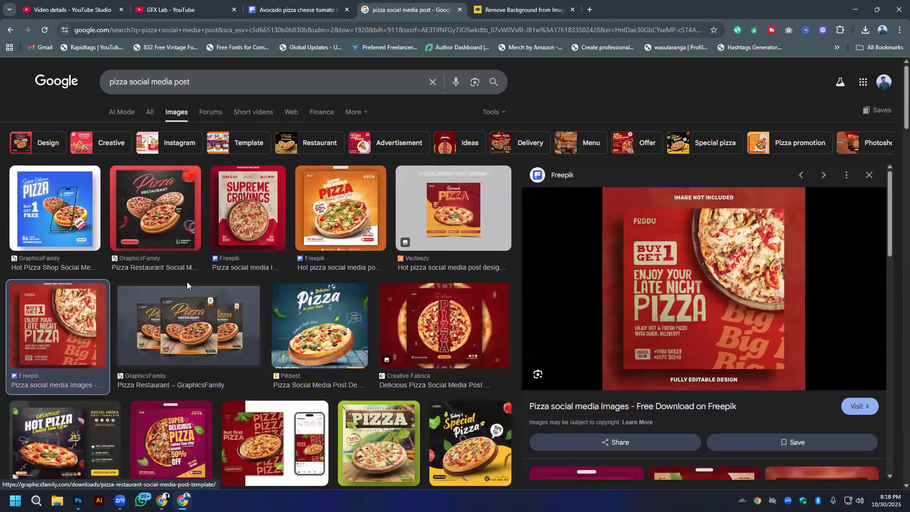
scroll(379, 323, "down", 1)
left_click(322, 303)
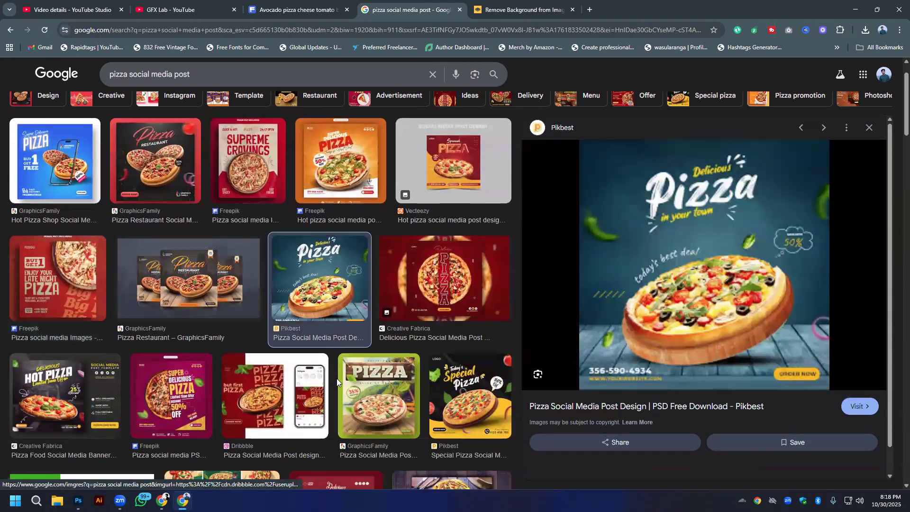
- Preview the black GraphicsFamily, Freepik "Supreme Cravings" and Dribbble "but first pizza" posts as design references
left_click(183, 192)
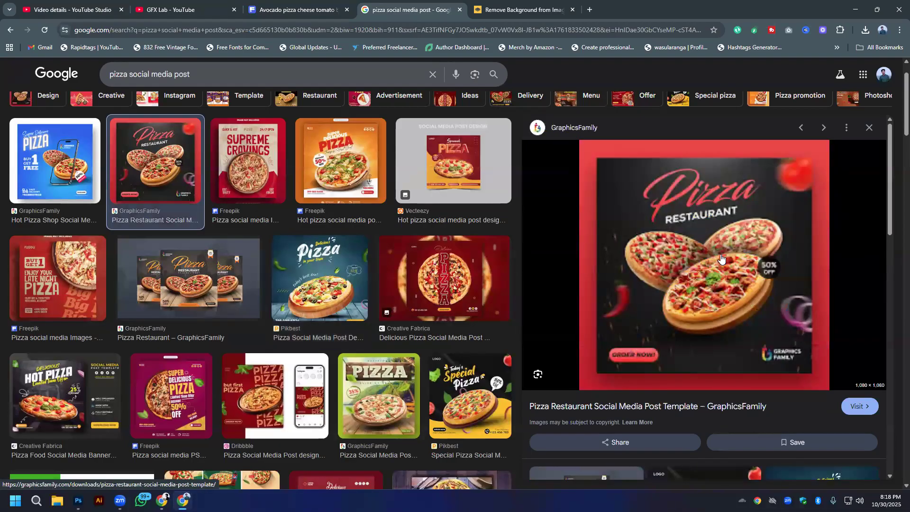
left_click(246, 172)
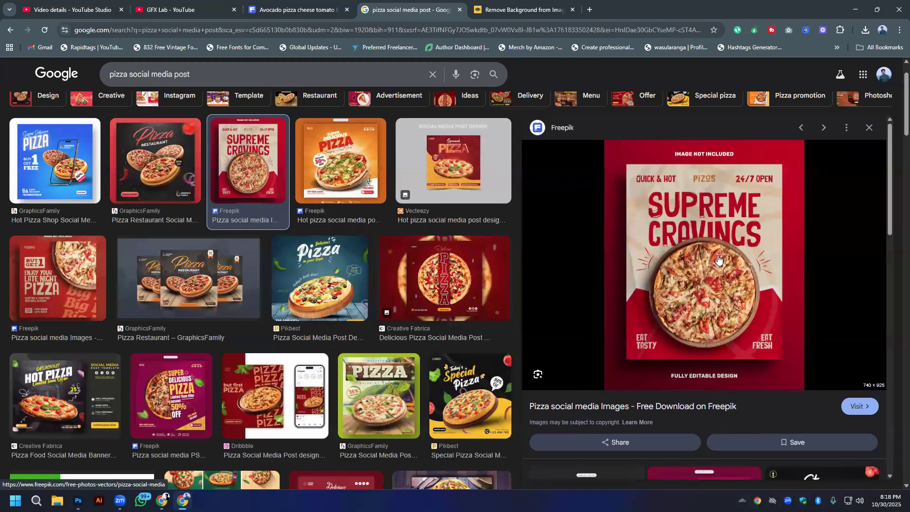
scroll(247, 325, "down", 2)
left_click(253, 321)
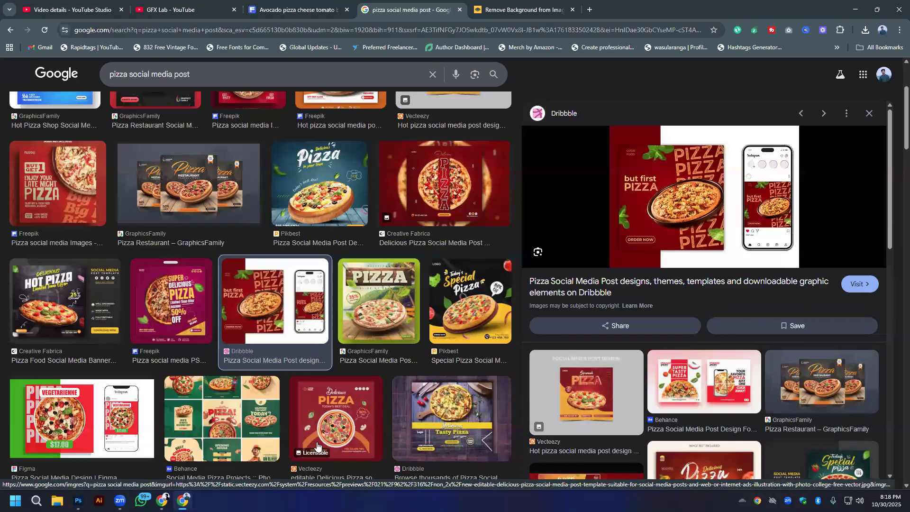
- Switch to Photoshop and fill the blurred glow on Layer 2 with red ff0000 through a selection of its own shape
key("alt+Tab")
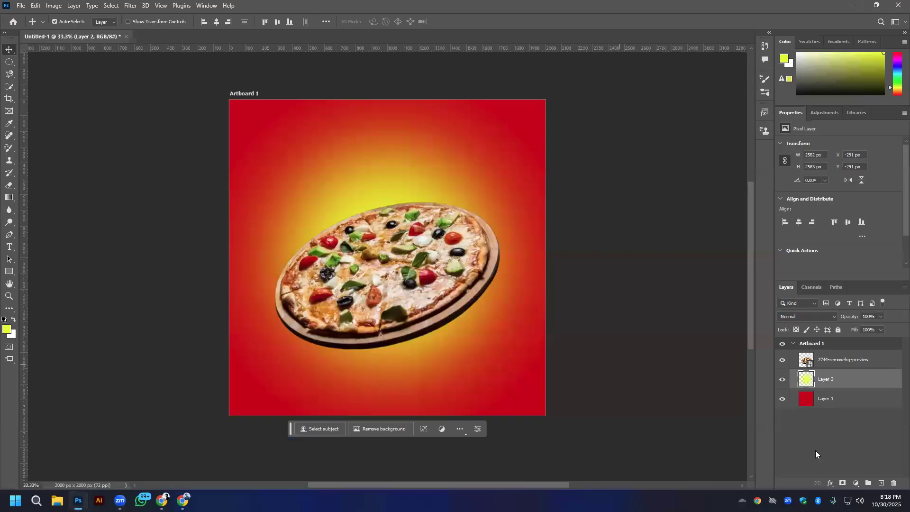
left_click(806, 379, "ctrl")
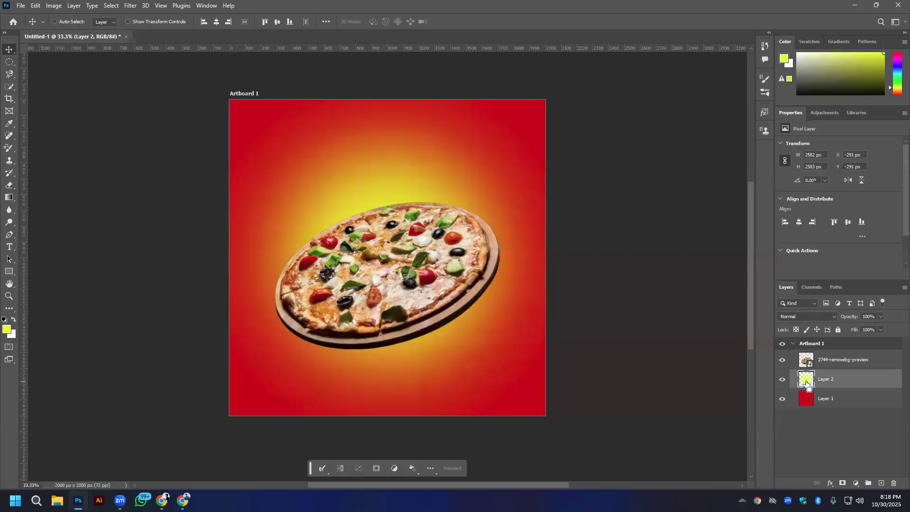
left_click(6, 328)
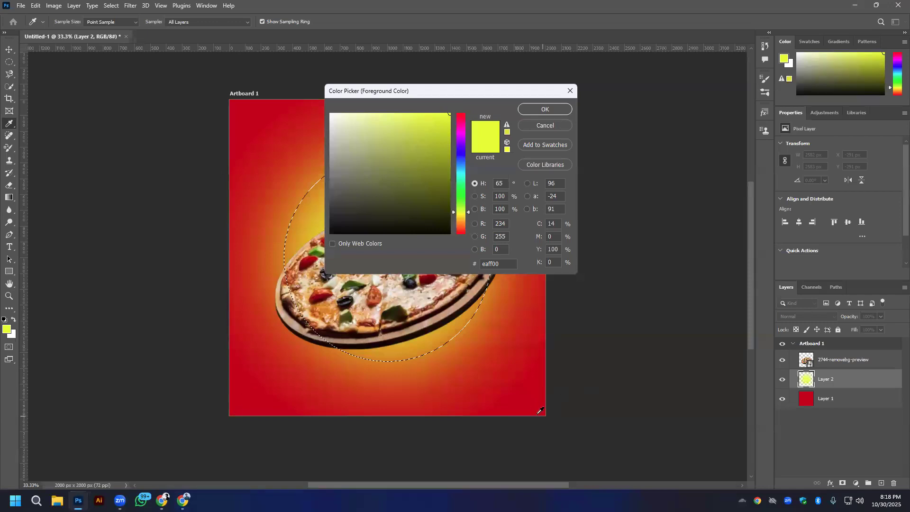
left_click(540, 410)
left_click_drag(448, 141, 450, 111)
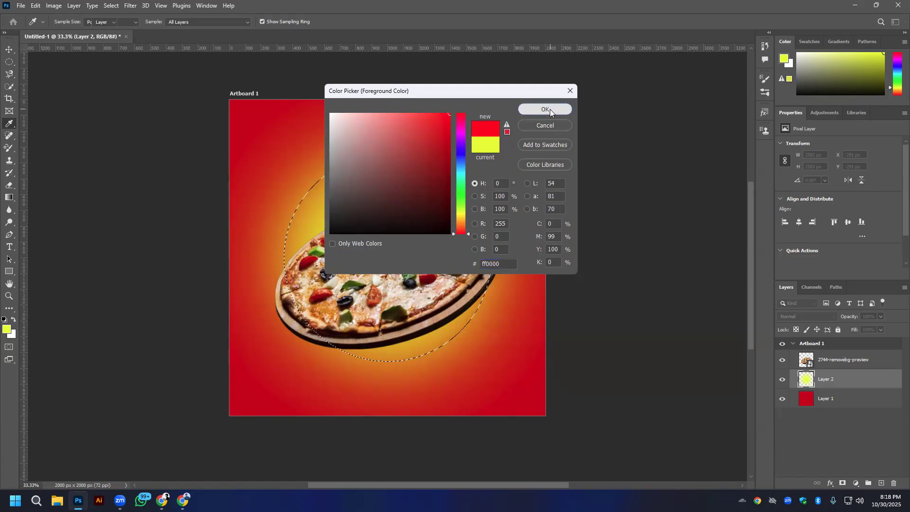
left_click(550, 109)
key("alt+BackSpace")
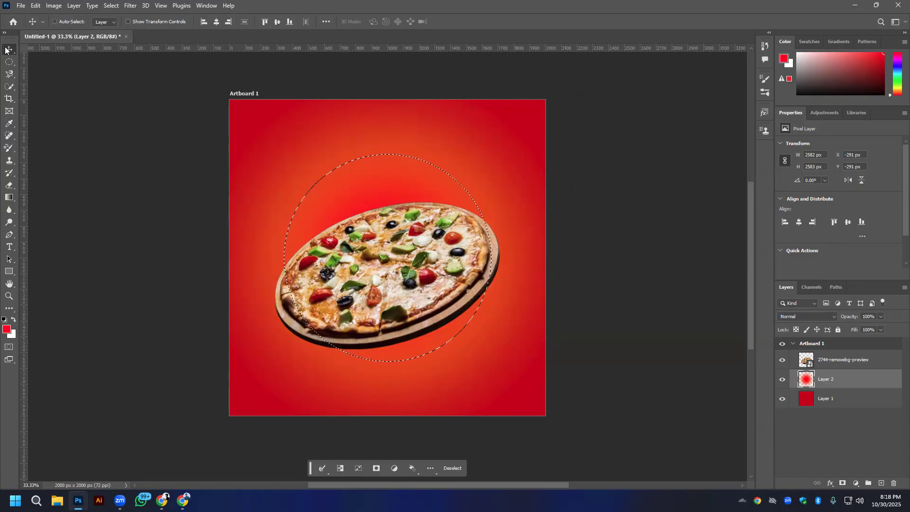
key("ctrl+d")
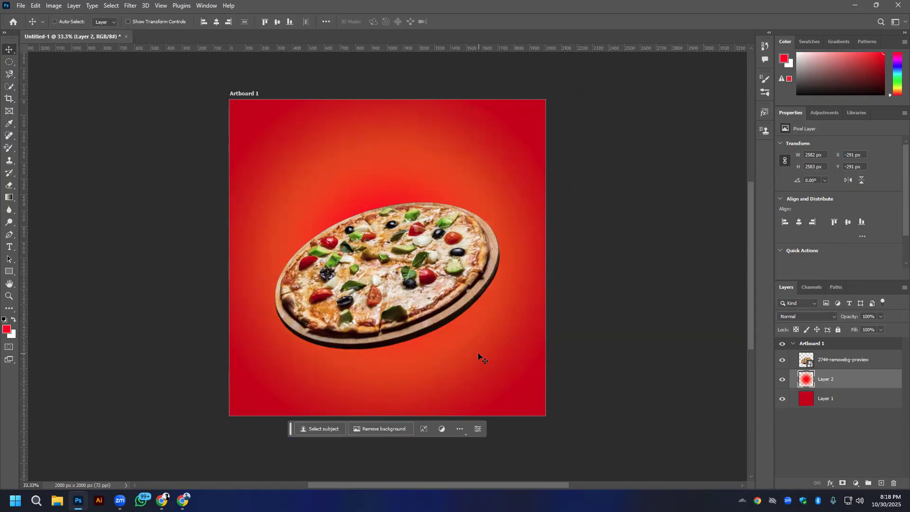
- Scale the red glow down around its centre to about 78%, roughly the size of the artboard
key("ctrl+t")
left_click_drag(587, 459, 547, 417)
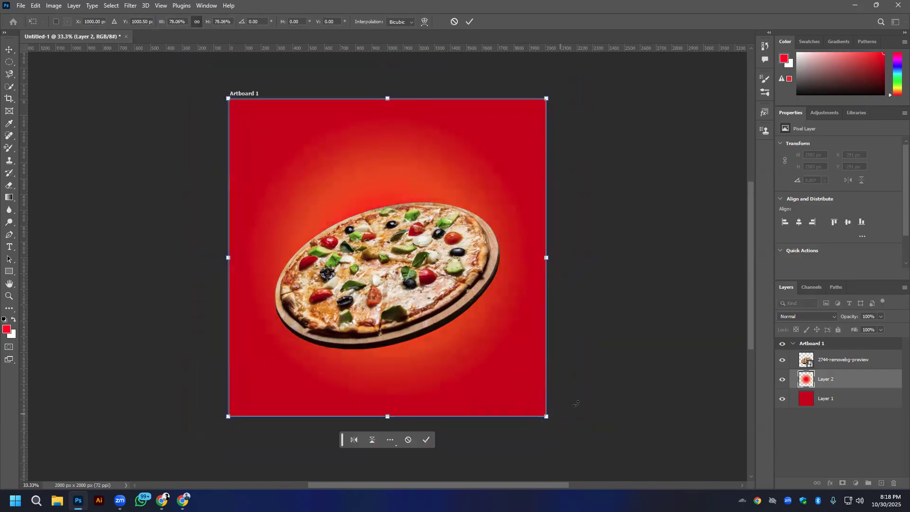
left_click(469, 21)
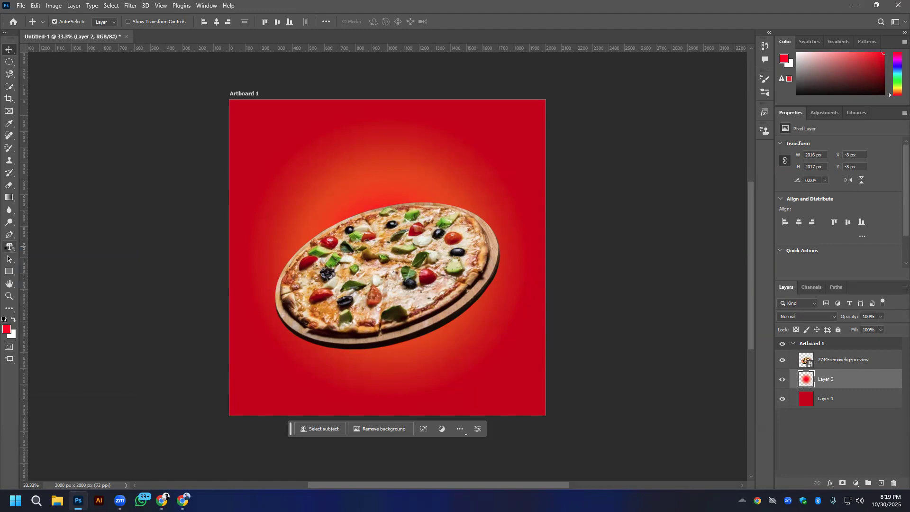
- Add a "Pizza" text layer above the pizza image and colour it white
left_click(9, 247)
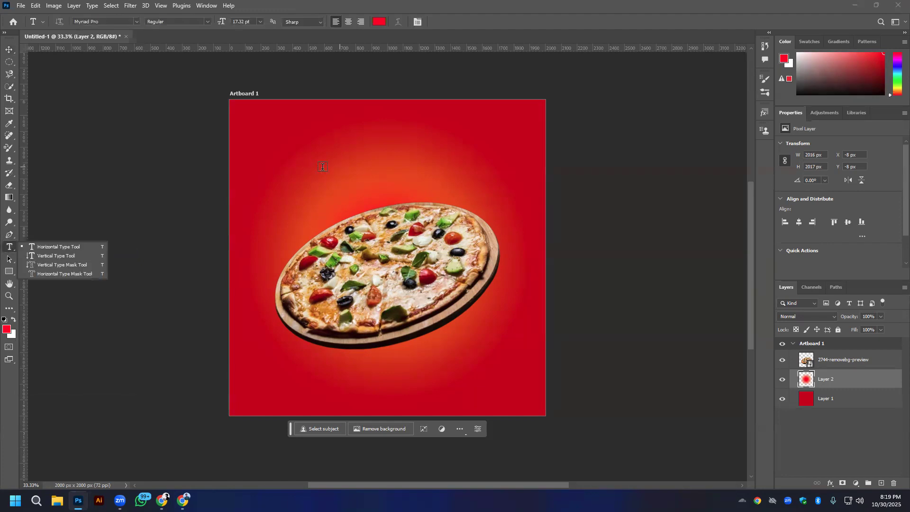
left_click(459, 274)
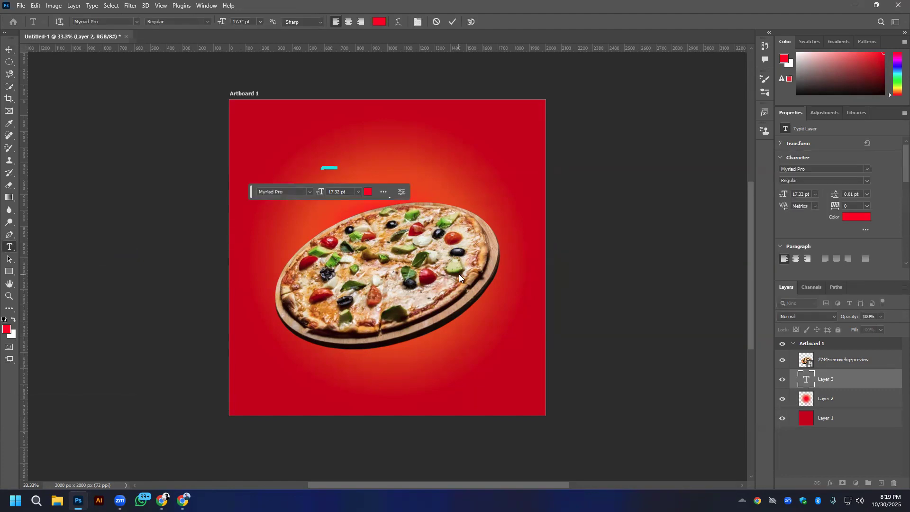
key("BackSpace")
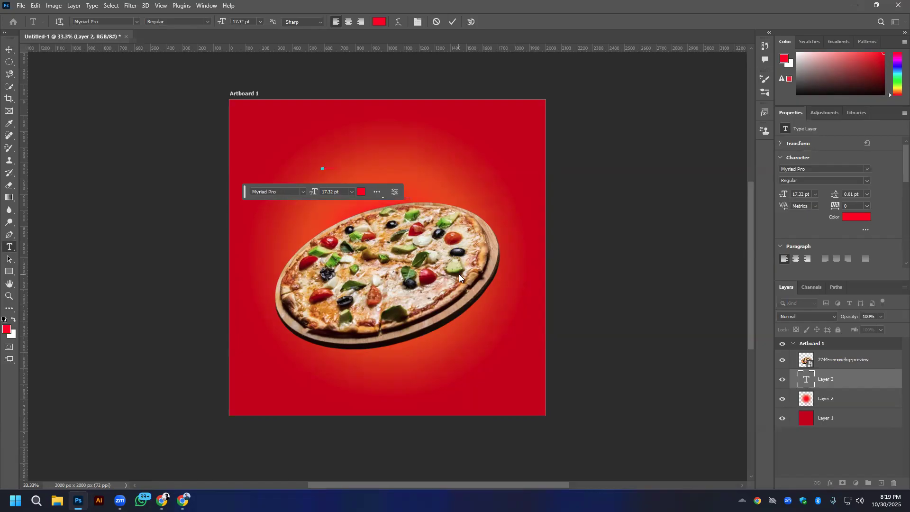
left_click(9, 49)
left_click(854, 217)
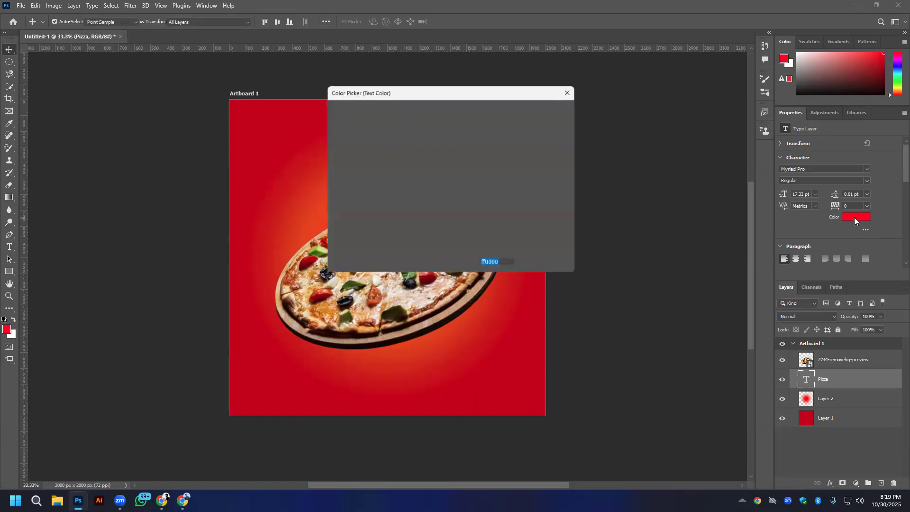
mouse_move(432, 136)
left_mouse_down()
mouse_move(315, 115)
mouse_move(292, 70)
left_mouse_up()
left_click(545, 109)
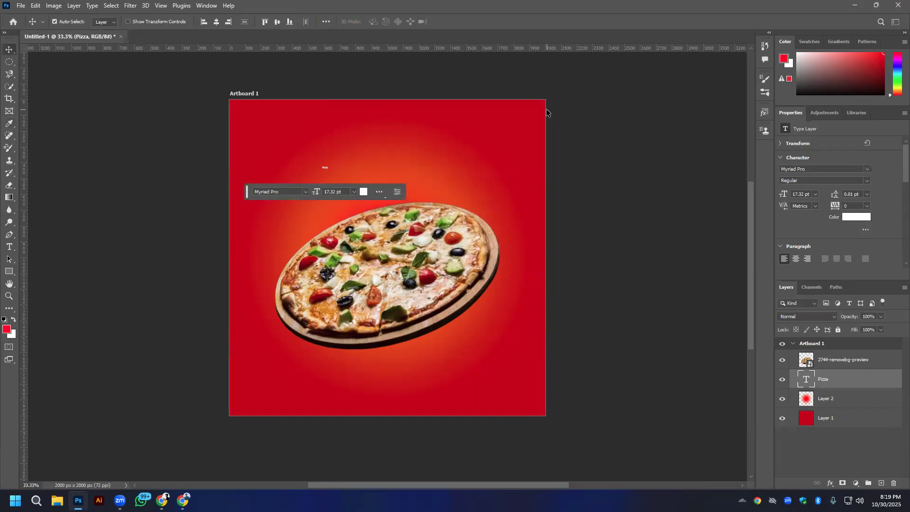
- Enlarge the "Pizza" text to about 562 pt across the upper part of the artboard
key("ctrl+t")
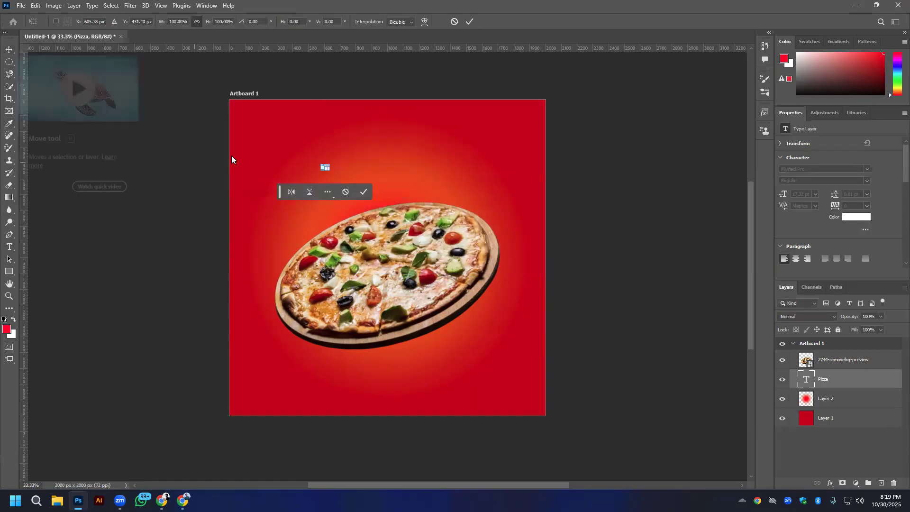
left_click_drag(331, 170, 414, 229)
scroll(797, 257, "down", 3)
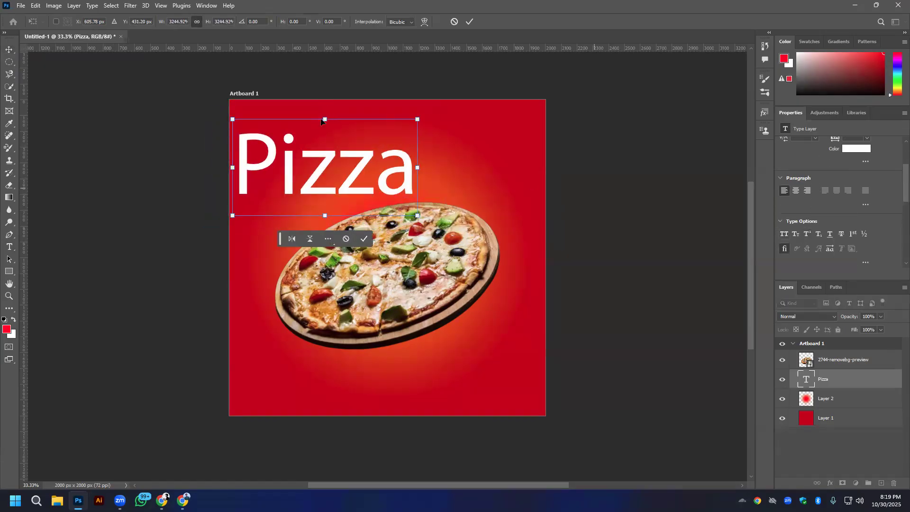
left_click(470, 22)
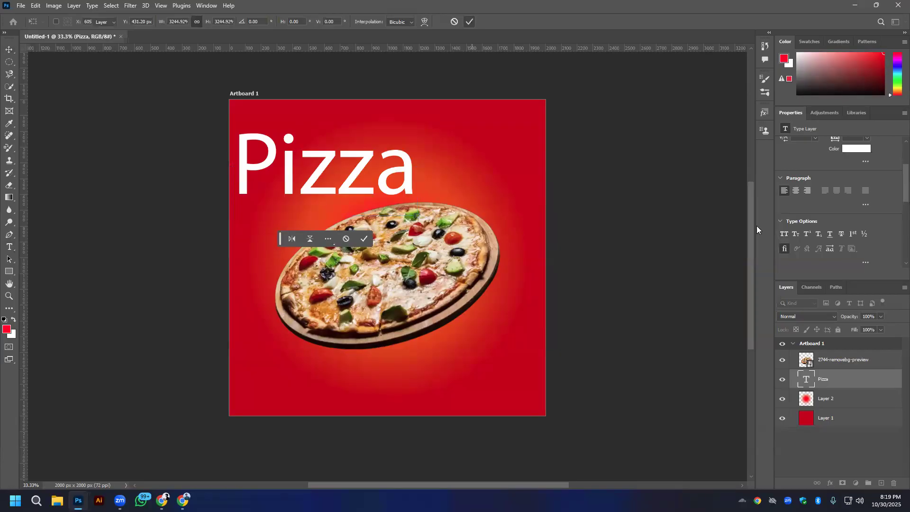
- Set the "Pizza" text in all caps and change its font to Impact
left_click(784, 233)
scroll(864, 191, "up", 3)
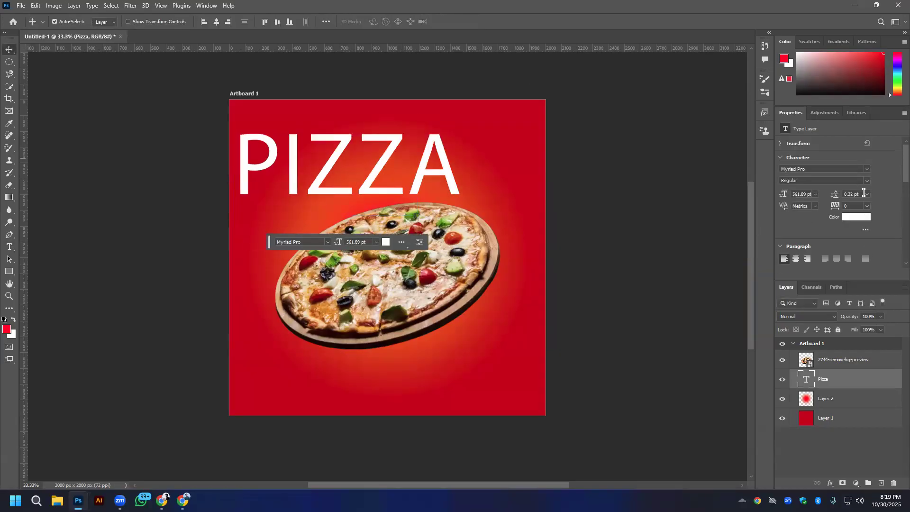
left_click(866, 169)
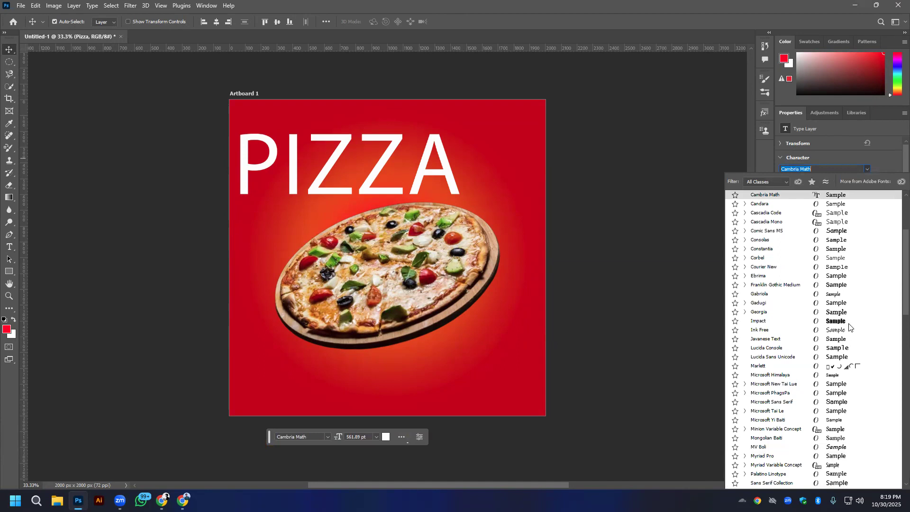
left_click(834, 321)
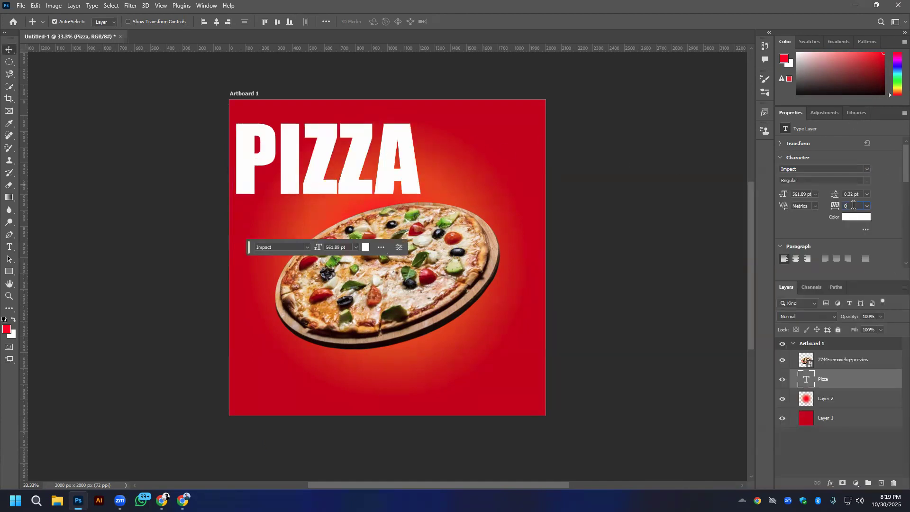
- Try tracking values of 80 and 40 on the PIZZA text and settle on 60
type("80")
key("Return")
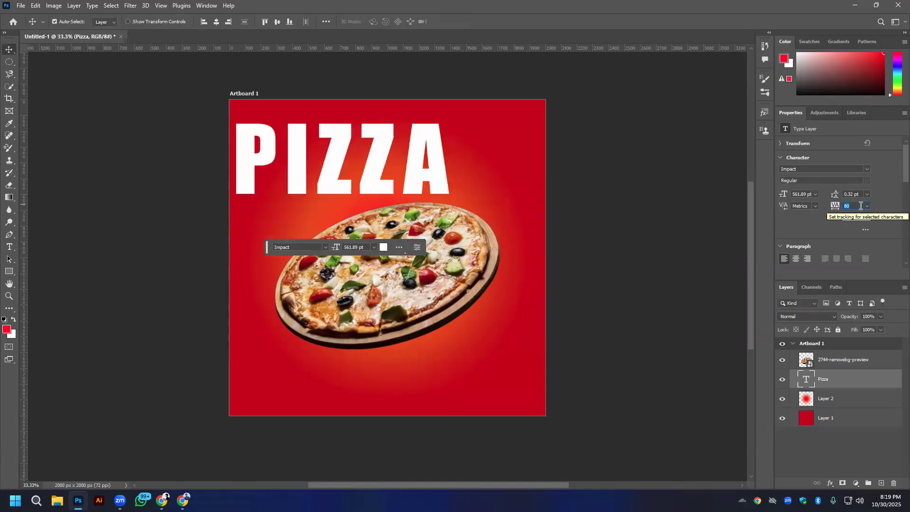
type("40")
key("Return")
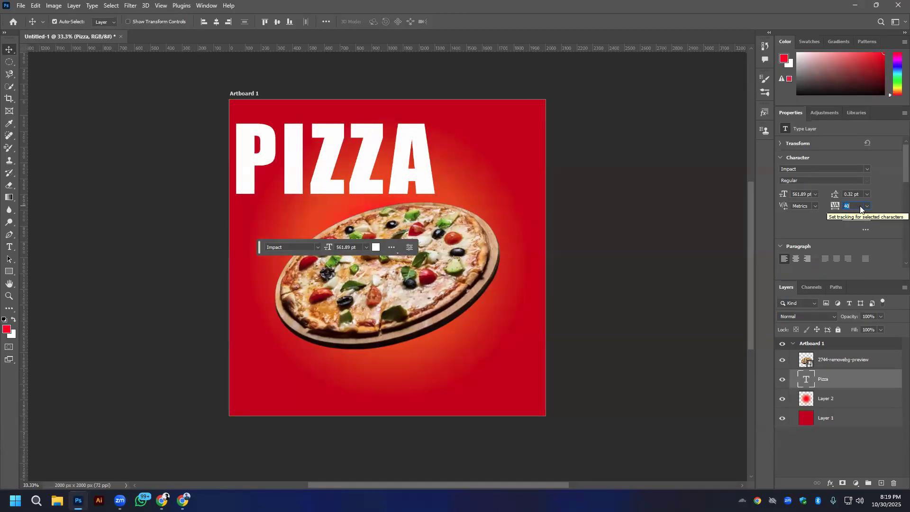
type("60")
key("Return")
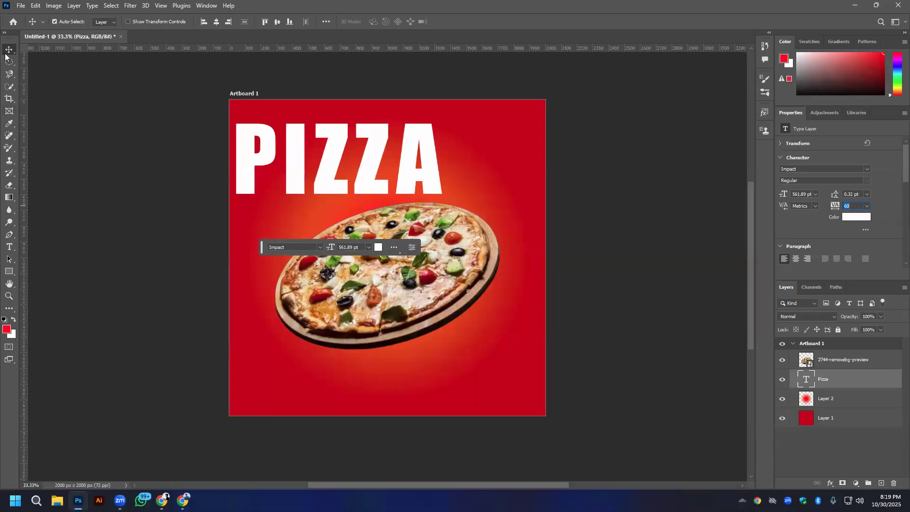
- Try the PIZZA text shrunk to about 21% and rotated -45° below the pizza image
left_click_drag(406, 174, 456, 191)
key("ctrl+z")
key("ctrl+t")
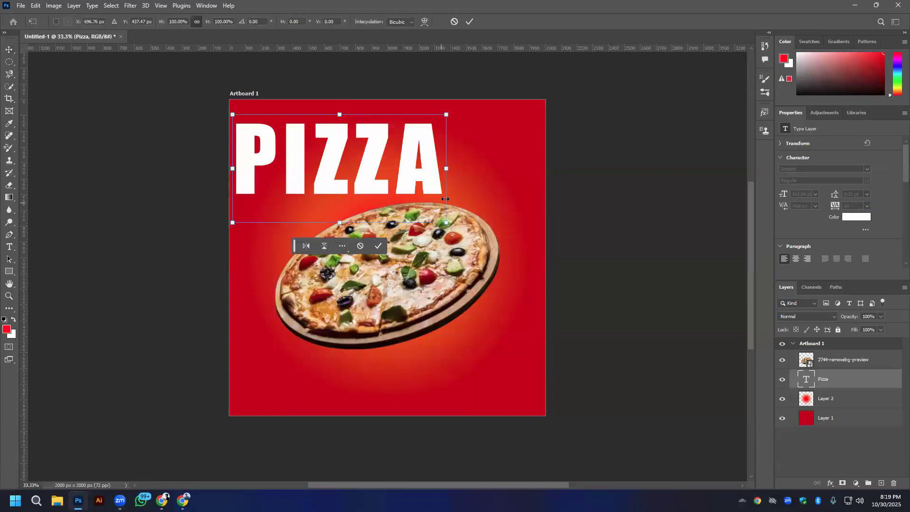
left_click_drag(471, 201, 477, 114)
left_click_drag(364, 165, 489, 354)
left_click_drag(577, 320, 488, 353)
- Look through more pizza post references in Chrome and return to Photoshop
left_click(183, 501)
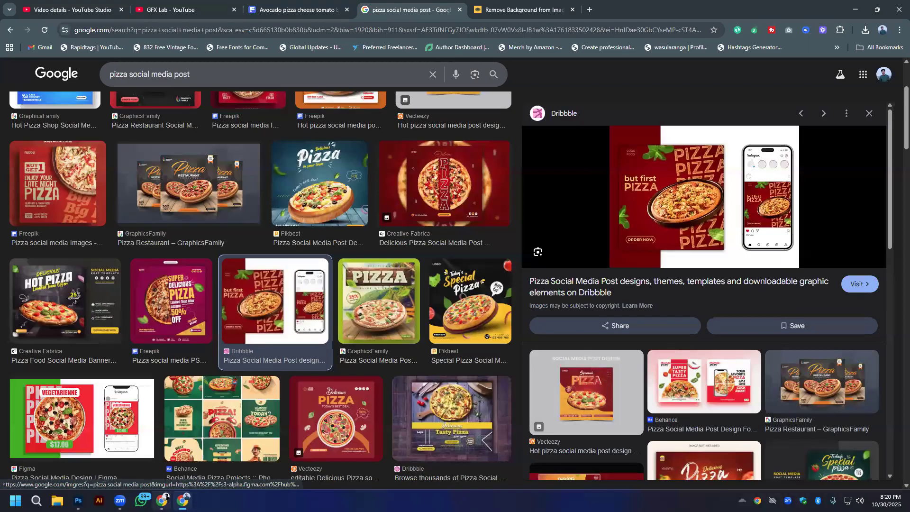
scroll(187, 336, "down", 3)
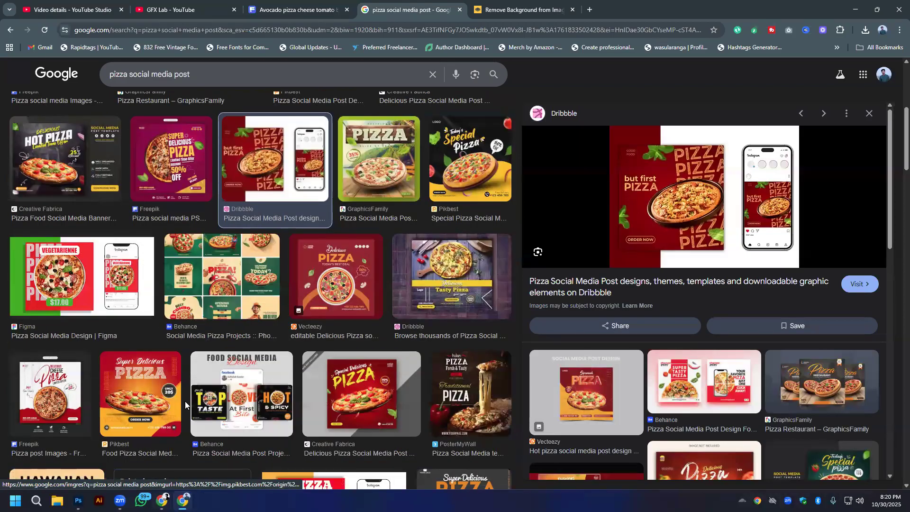
left_click(78, 500)
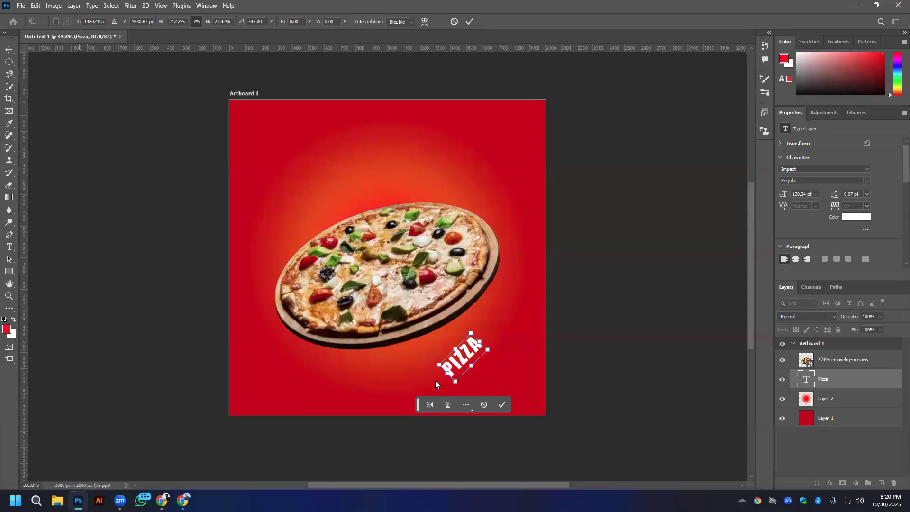
- Scale the upright PIZZA text to about 426 pt and place it behind the pizza, running off the artboard's right edge
left_click_drag(474, 358, 515, 115)
left_click_drag(496, 170, 494, 117)
key("ctrl+z")
key("ctrl+z")
left_click_drag(562, 138, 582, 204)
left_click_drag(492, 159, 524, 181)
left_click_drag(520, 131, 519, 435)
left_click(470, 22)
- Duplicate the PIZZA text into a vertical stack of six rows along the artboard's right side
left_click_drag(546, 126, 504, 371)
left_click_drag(515, 133, 524, 161)
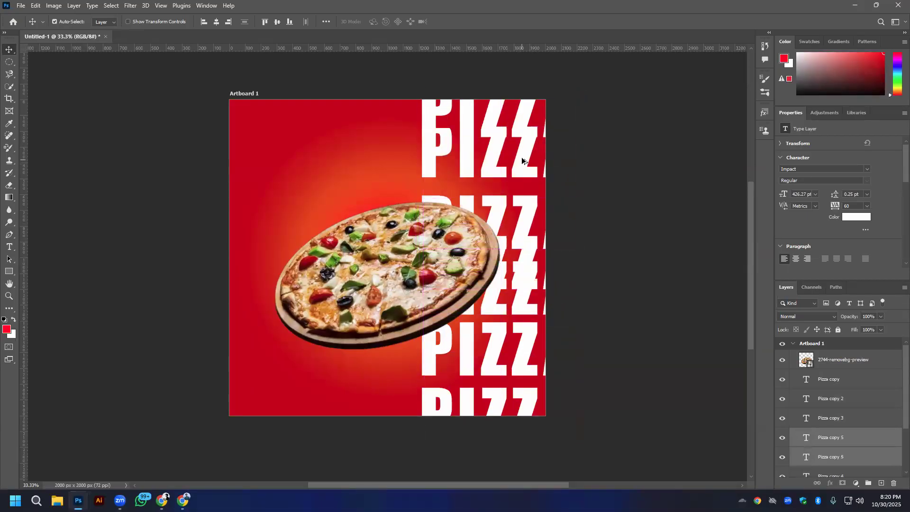
key("ctrl+z")
left_click(579, 157)
left_click_drag(521, 134, 521, 185)
left_click(598, 112)
left_click_drag(580, 72, 571, 97)
left_click_drag(560, 166, 524, 430)
- Select only the PIZZA text layers and distribute their vertical spacing evenly
scroll(838, 397, "down", 1)
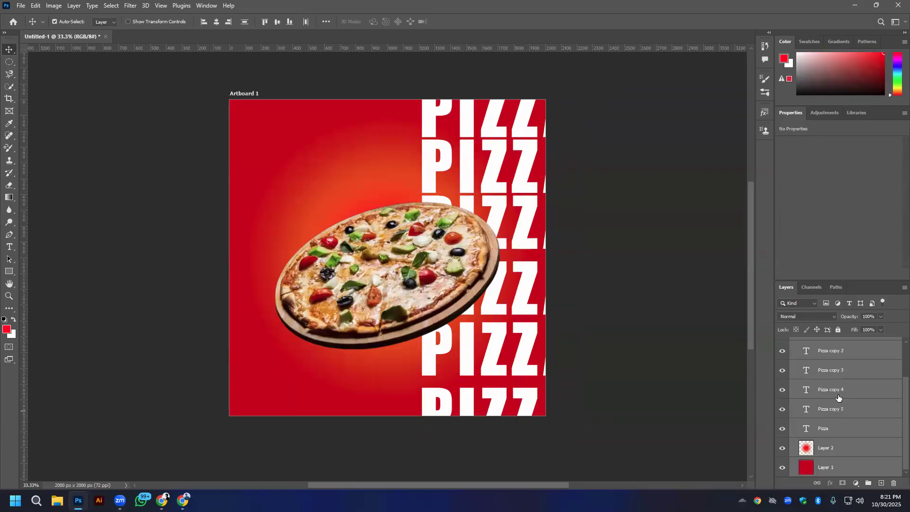
left_click(839, 449, "ctrl")
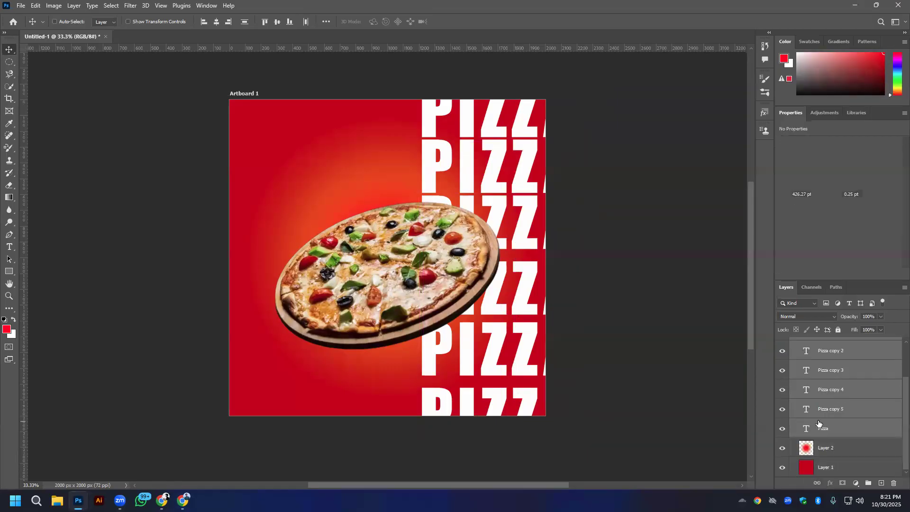
left_click(326, 22)
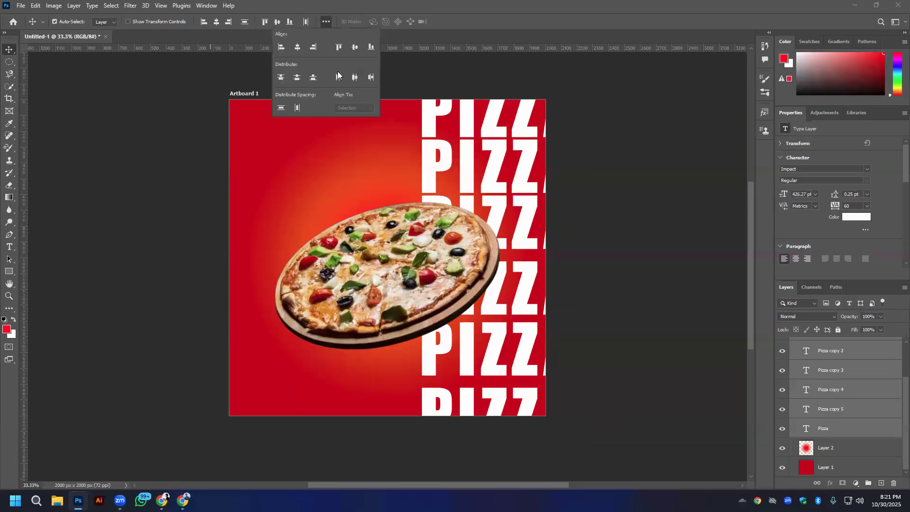
left_click(281, 107)
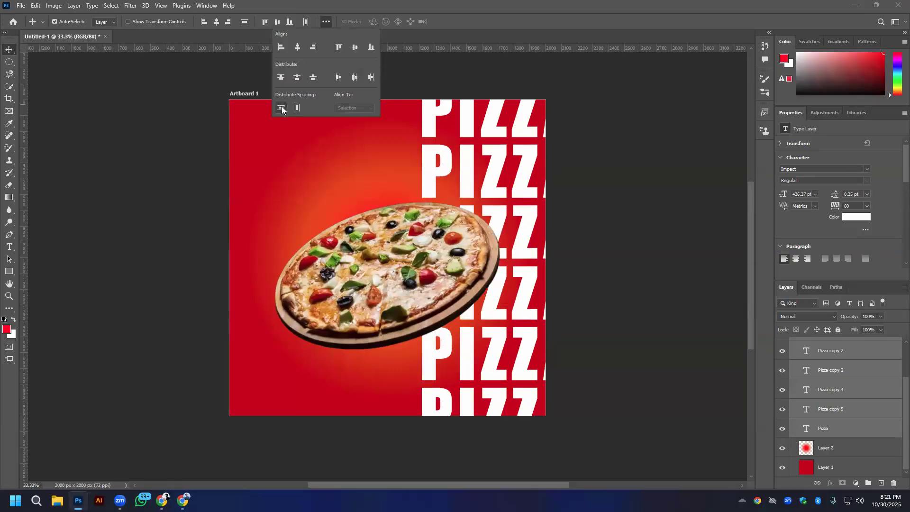
double_click(546, 5)
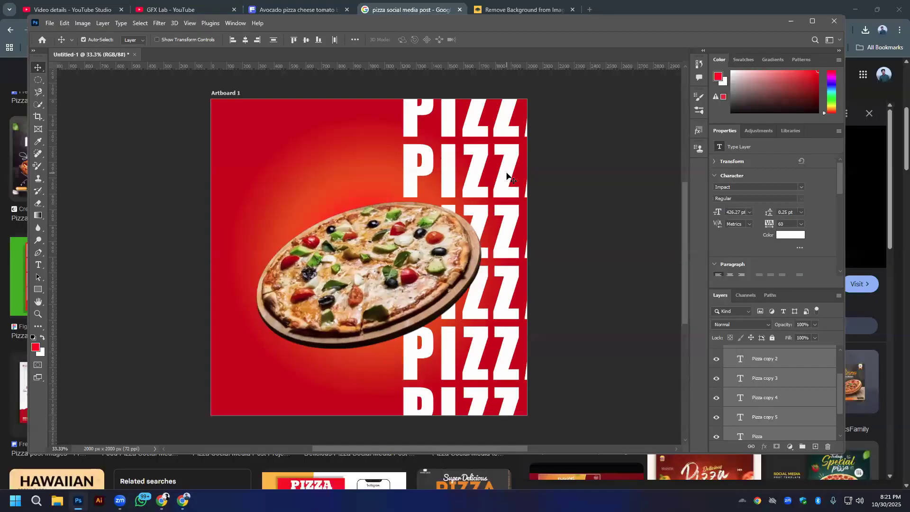
- Move the stack of PIZZA text rows about 100 px left, closer to the pizza, and deselect it
left_click_drag(506, 231, 490, 229)
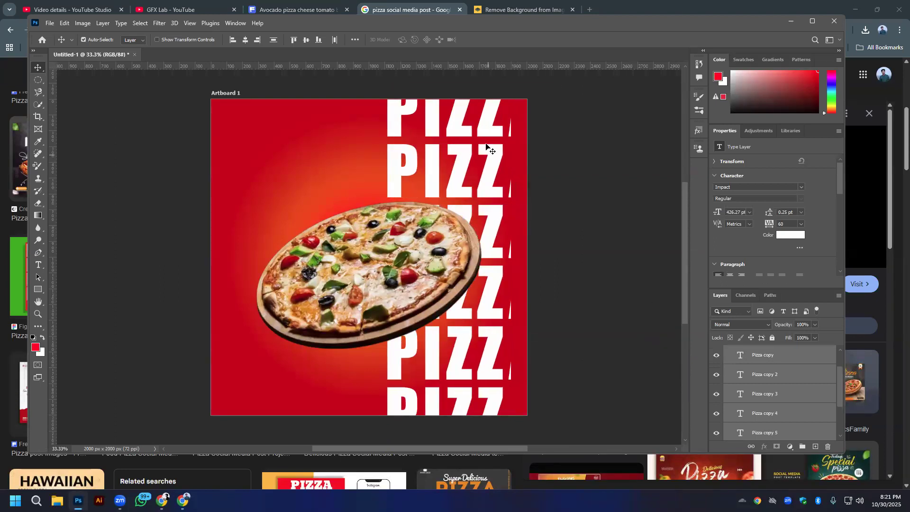
left_click(644, 197)
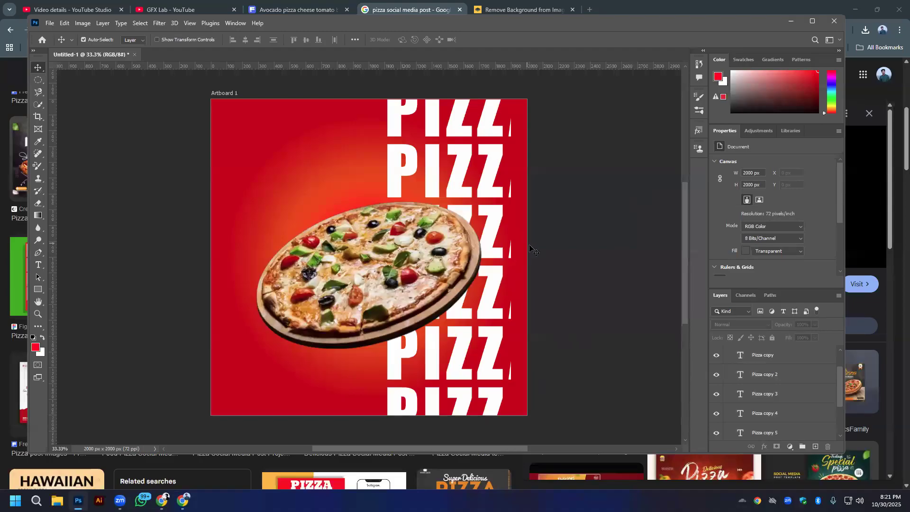
- Shift each PIZZA text row sideways and restore its position so its cut-off last letter redraws up to the artboard's edge
left_click_drag(489, 221, 435, 221)
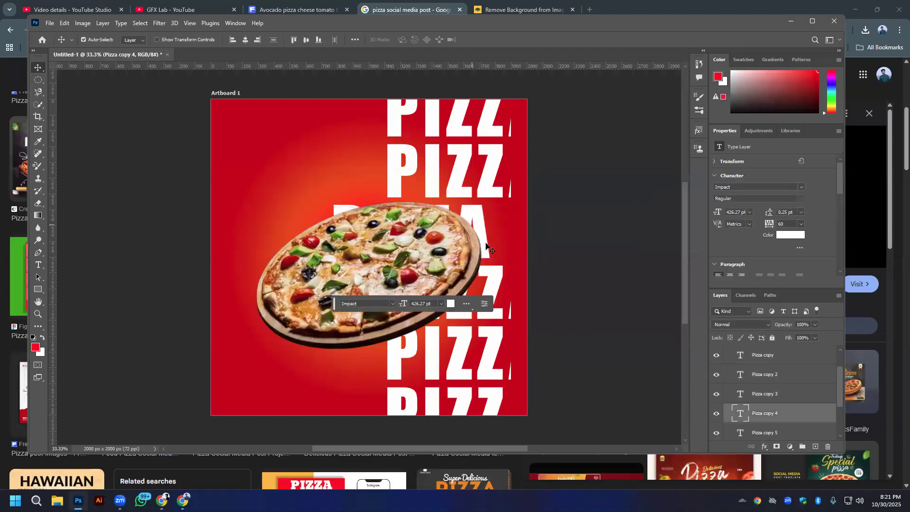
left_click_drag(488, 247, 540, 247)
left_click(484, 182)
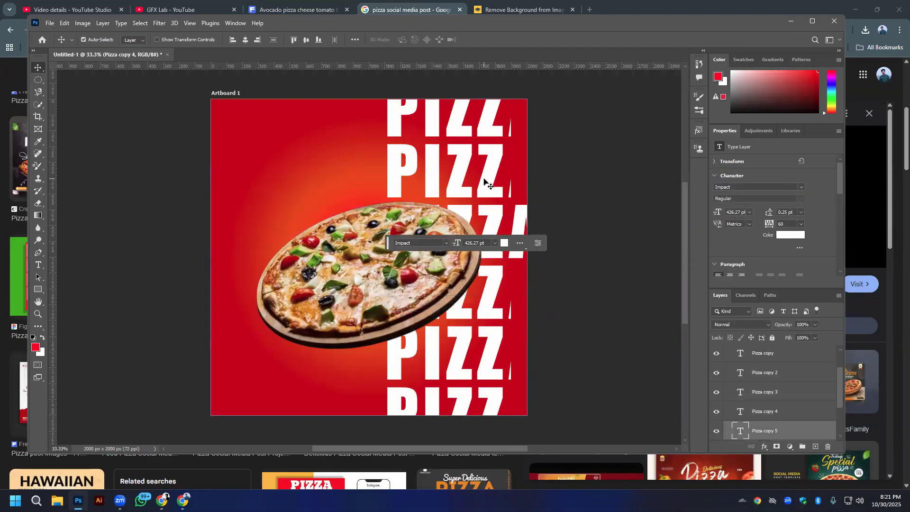
key("ctrl+t")
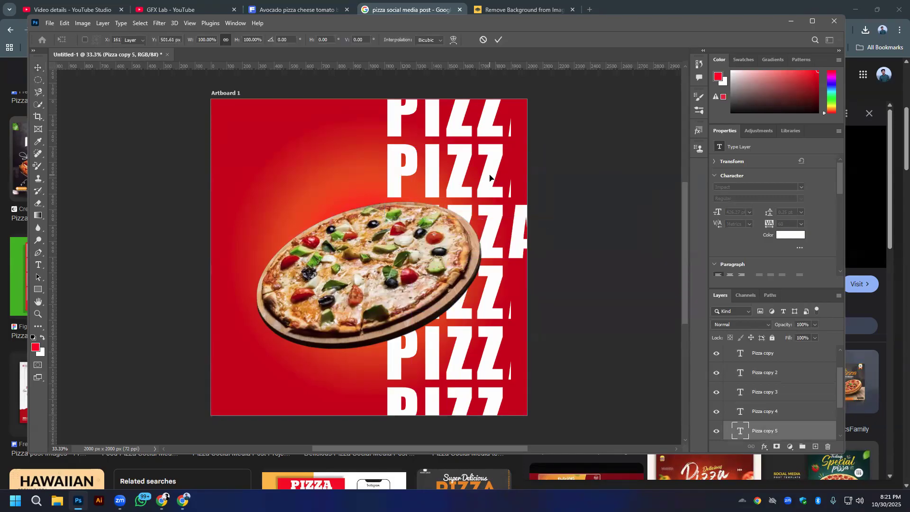
key("Return")
left_click_drag(489, 178, 471, 178)
key("ctrl+z")
left_click_drag(497, 123, 481, 121)
key("ctrl+z")
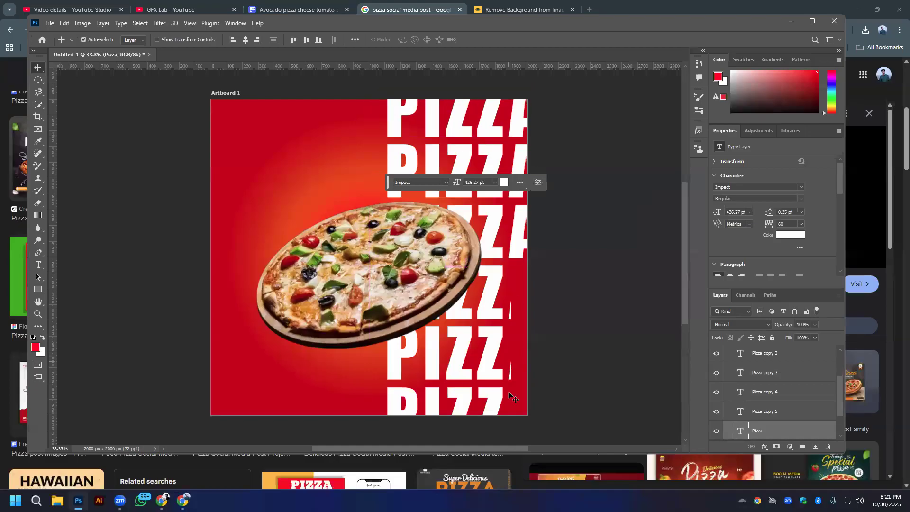
left_click_drag(492, 313, 483, 313)
key("ctrl+z")
left_click_drag(491, 352, 479, 351)
key("ctrl+z")
left_click_drag(493, 405, 476, 405)
key("ctrl+z")
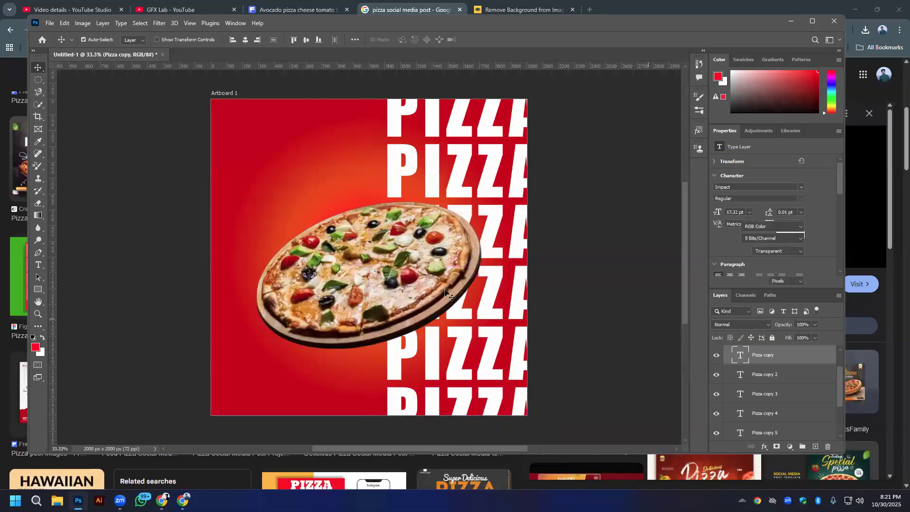
- Lower the pizza slightly below the artboard's vertical centre and move the glow layer down to Y 143 px
left_click_drag(427, 273, 426, 269)
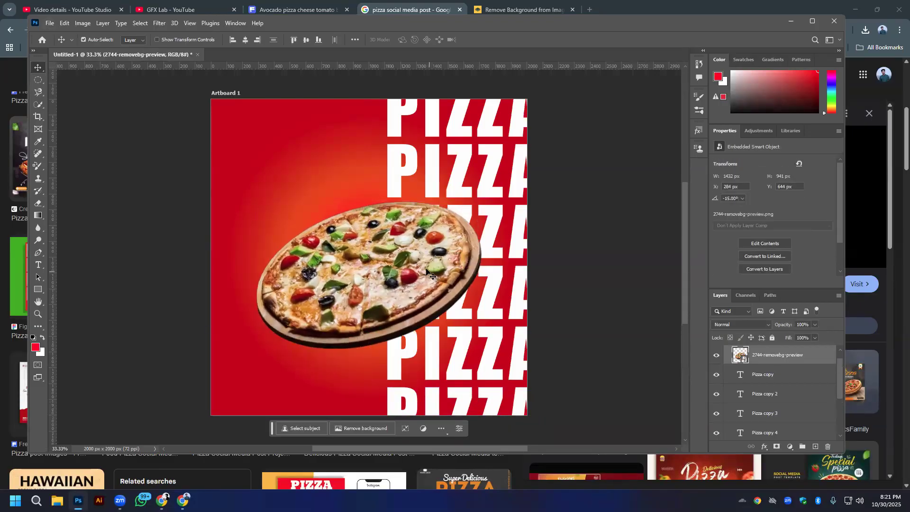
left_click(306, 40)
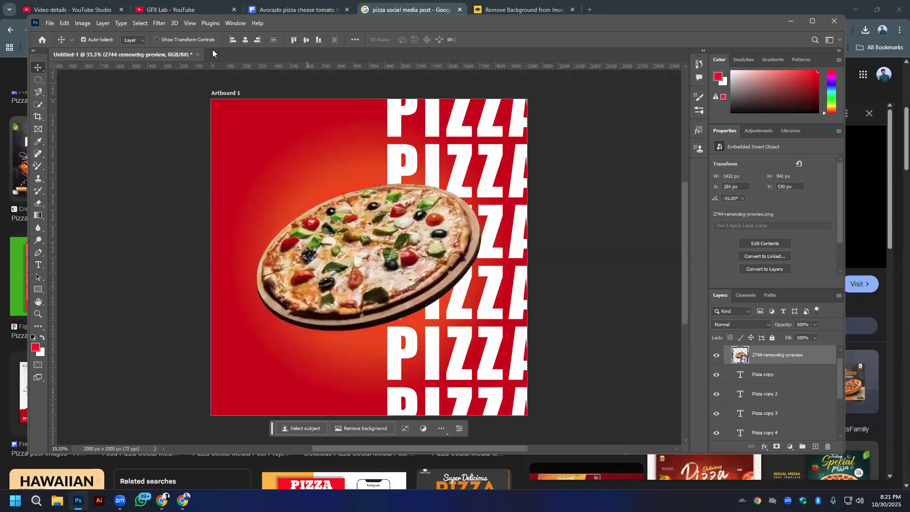
left_click_drag(402, 264, 402, 294)
left_click_drag(359, 192, 357, 216)
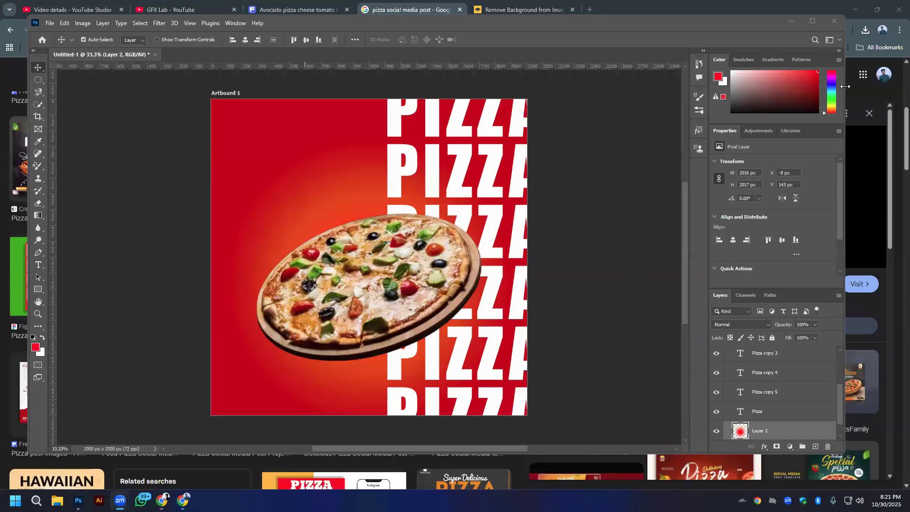
left_click(812, 22)
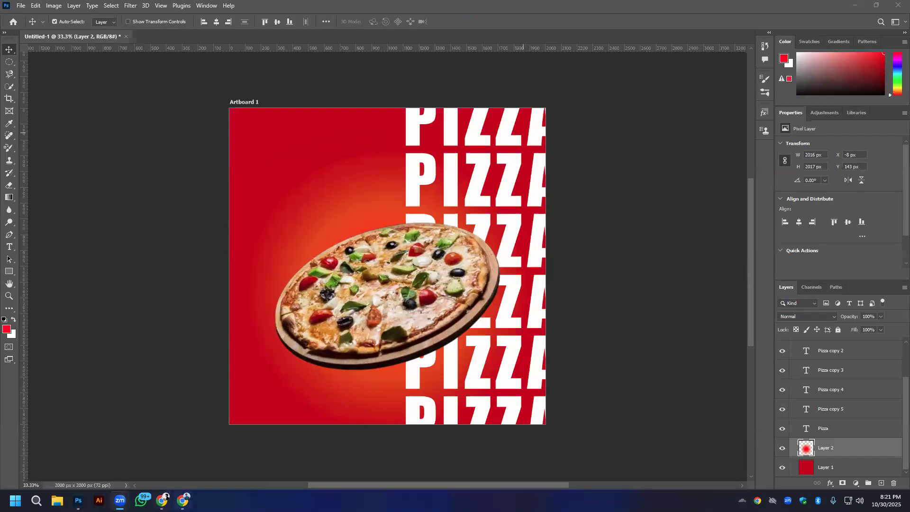
- Switch to Chrome and examine the Creative Fabrica "Delicious Hot Pizza" reference post for its lettering
mouse_move(182, 500)
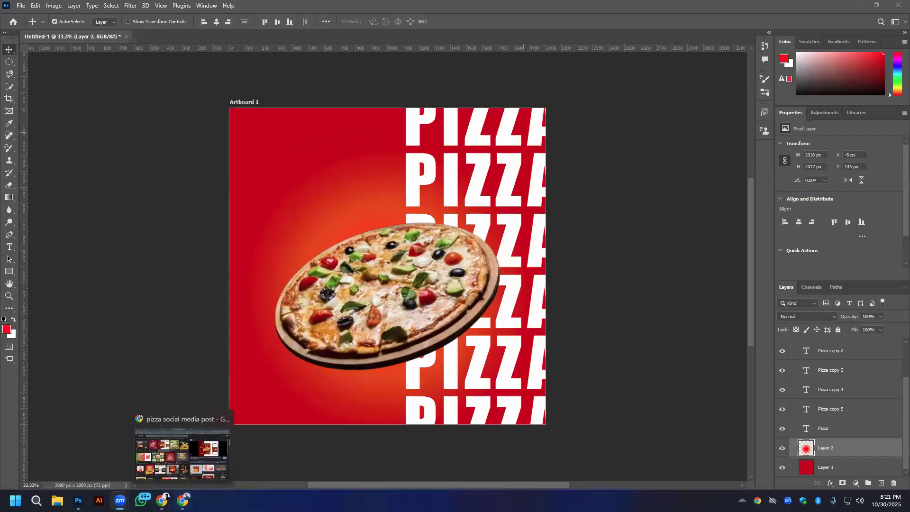
left_click(183, 452)
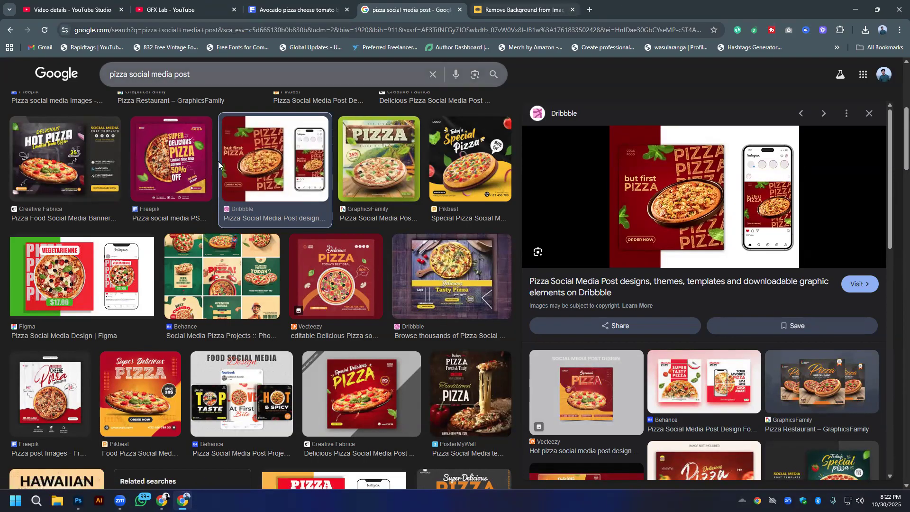
left_click(71, 166)
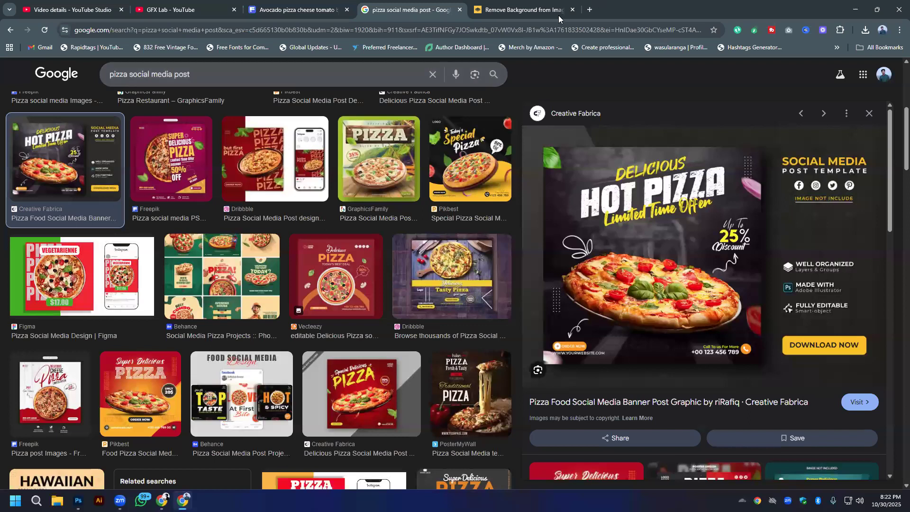
- Search Google for "pizza font" in a new tab and open the 1001 Fonts pizza fonts page
left_click(589, 9)
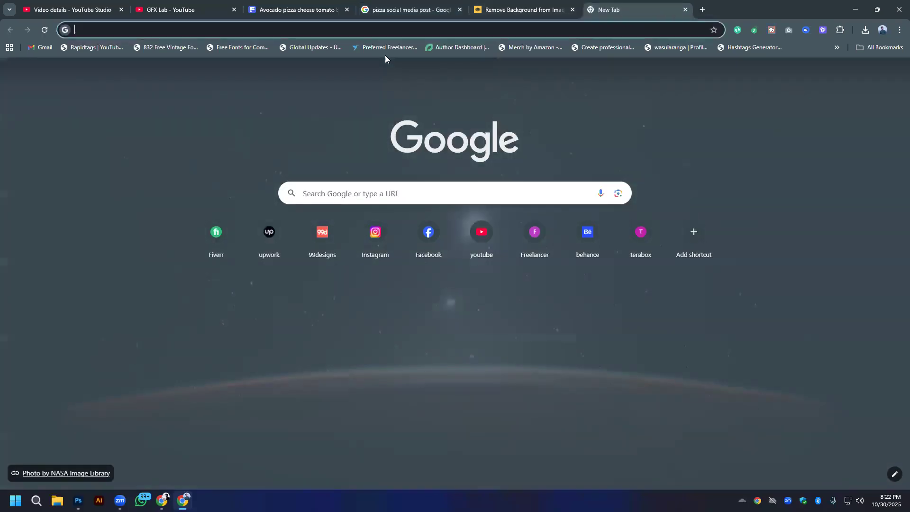
left_click(377, 191)
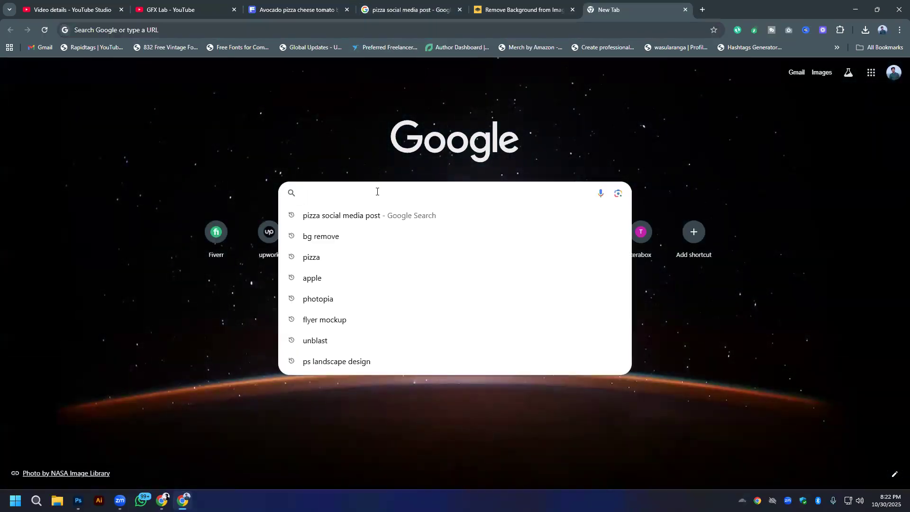
type("pizza ")
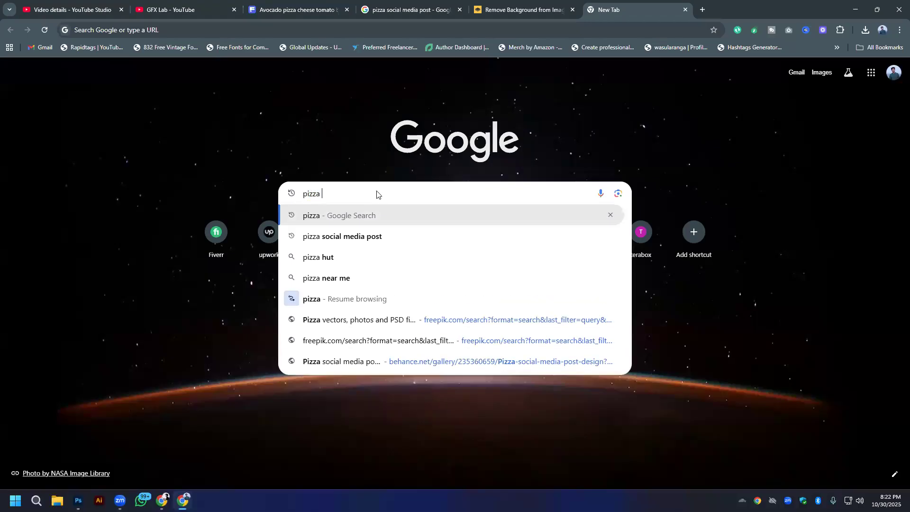
type("font")
key("Return")
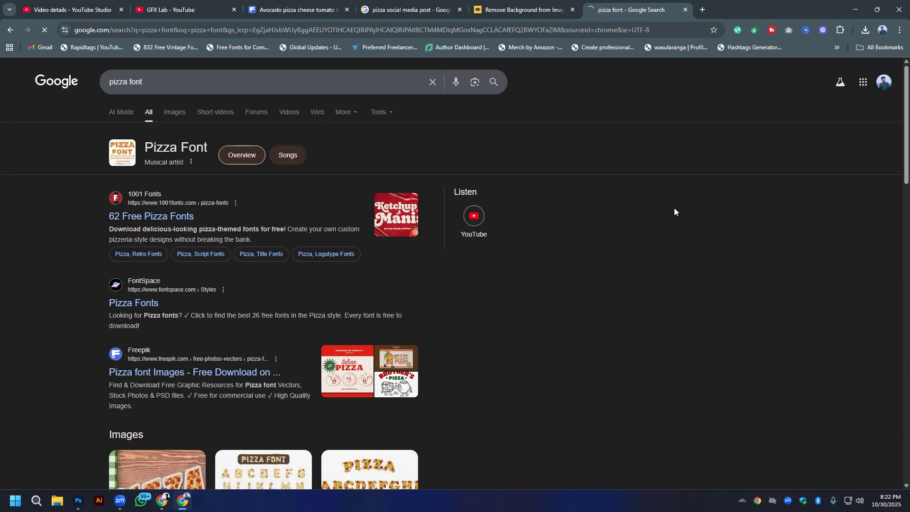
- Close the remove.bg page and go back to the pizza social media post image results
left_click(520, 6)
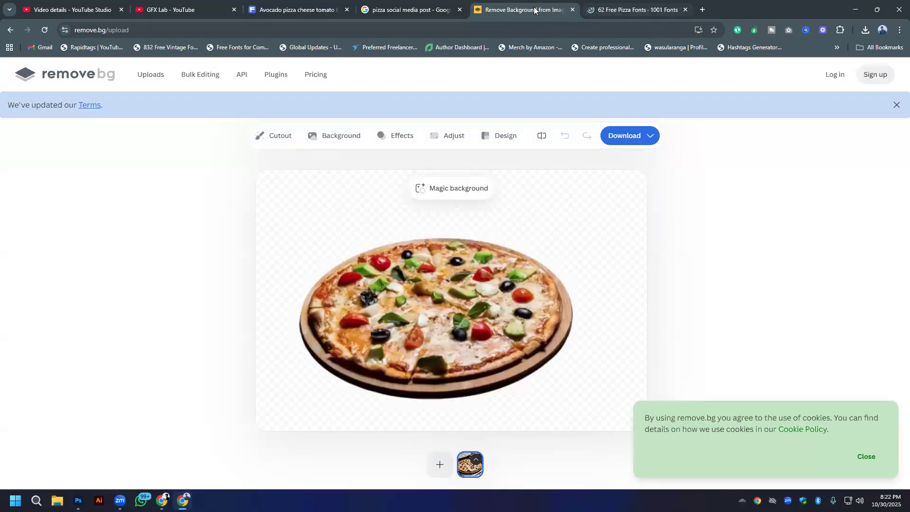
left_click(572, 9)
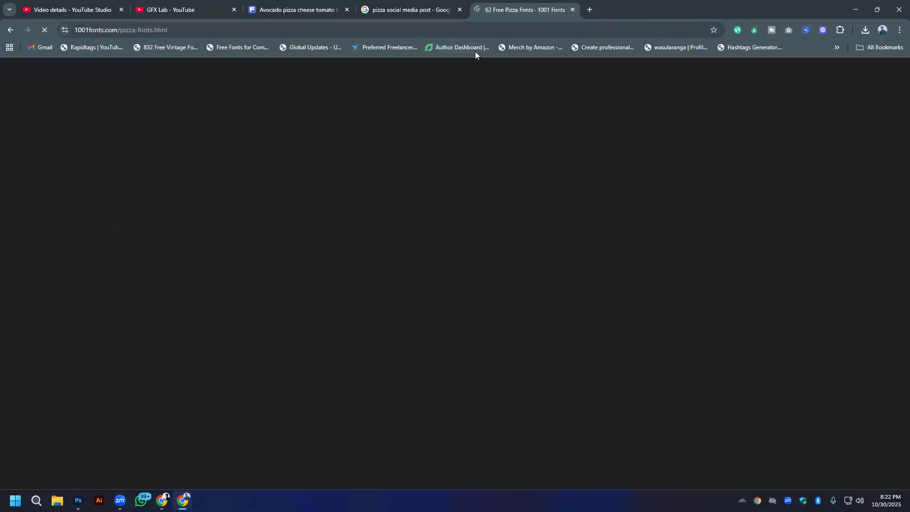
left_click(426, 6)
left_click(521, 7)
left_click(395, 13)
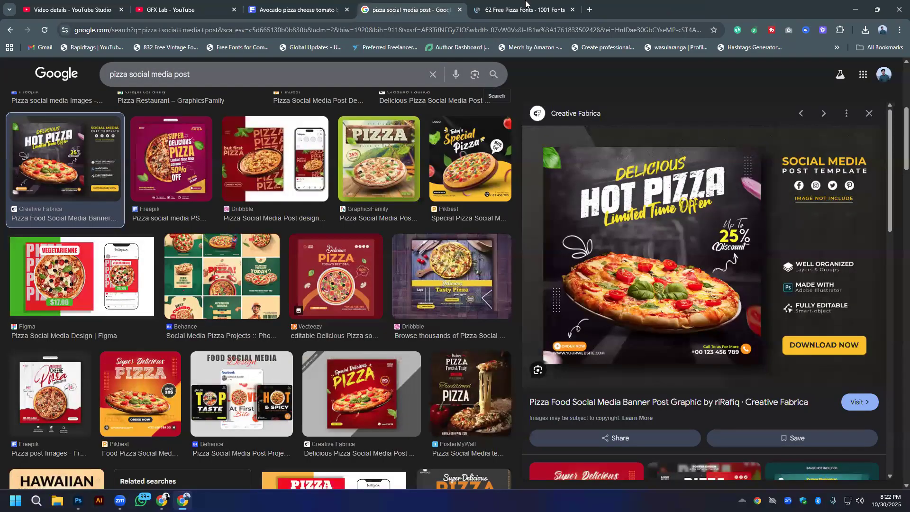
- Search for "pizza font" in another new tab, open FontSpace's Pizza Fonts page and look through its fonts
left_click(589, 10)
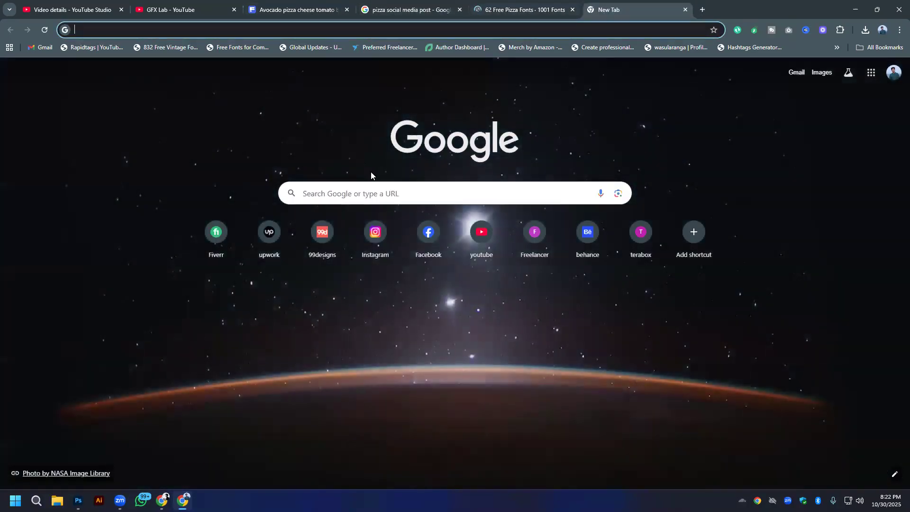
type("pizza")
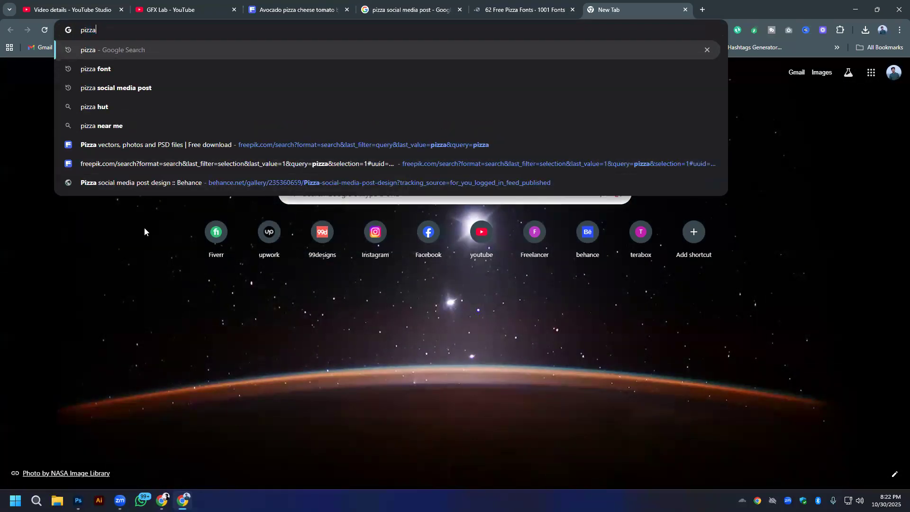
left_click(101, 69)
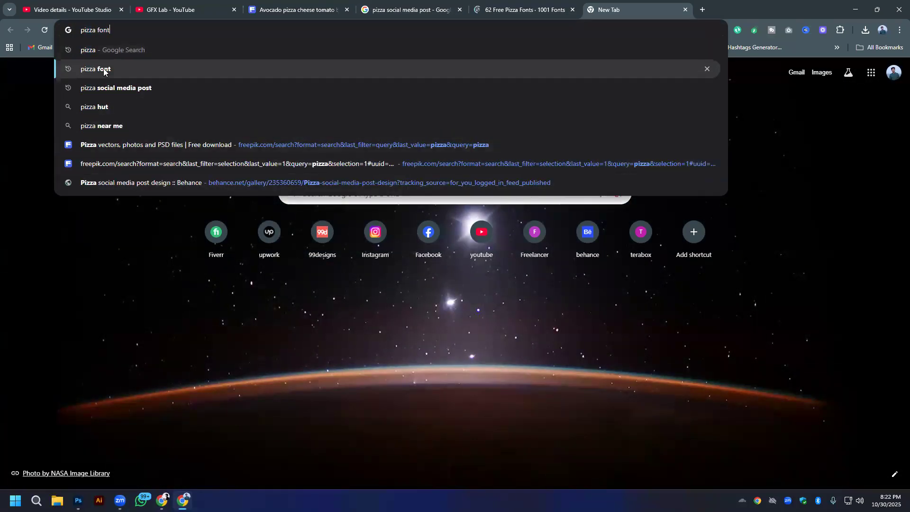
left_click(137, 305)
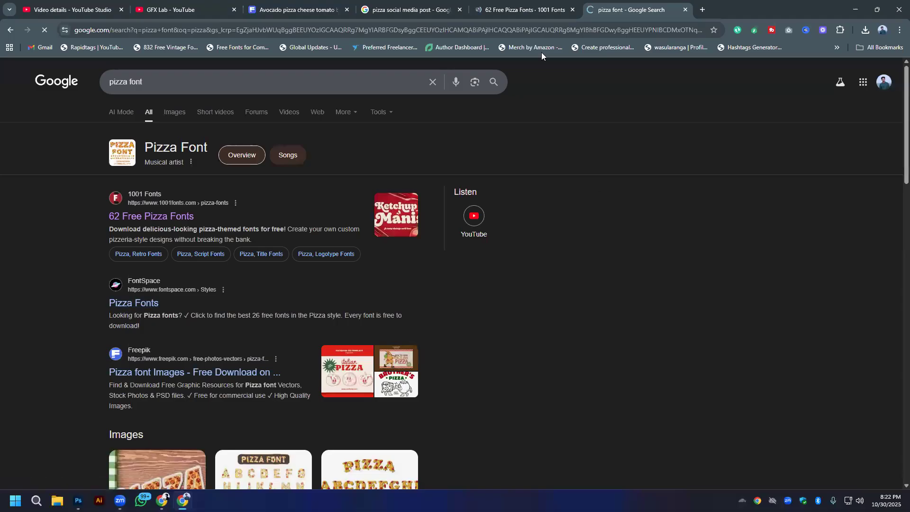
scroll(562, 306, "down", 7)
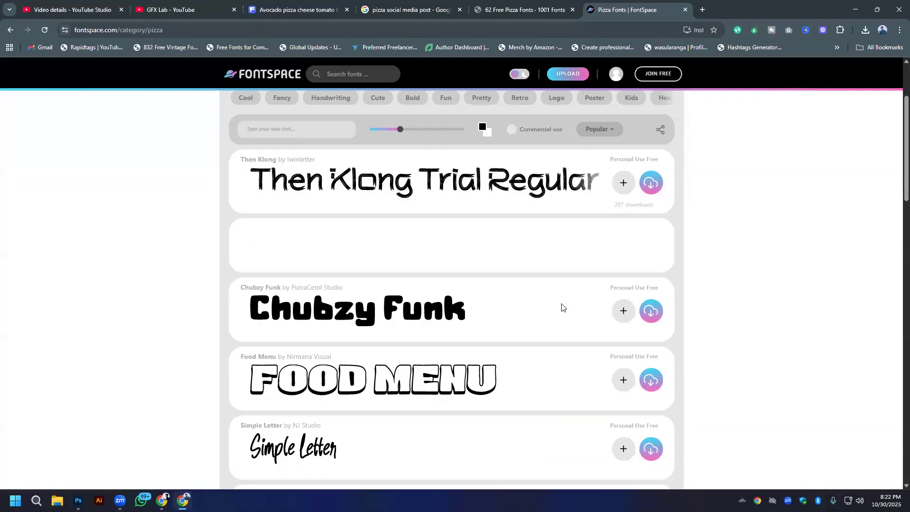
scroll(414, 275, "down", 6)
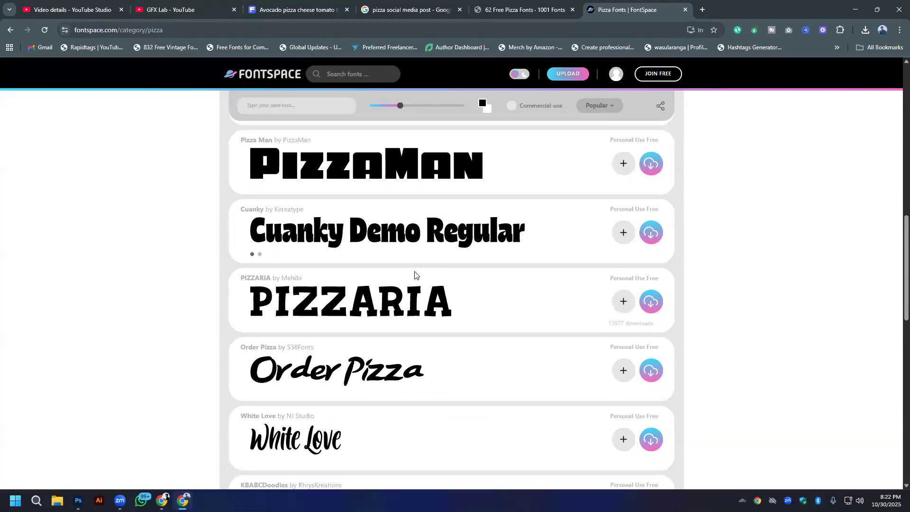
scroll(415, 275, "down", 6)
scroll(415, 275, "down", 4)
scroll(415, 274, "up", 10)
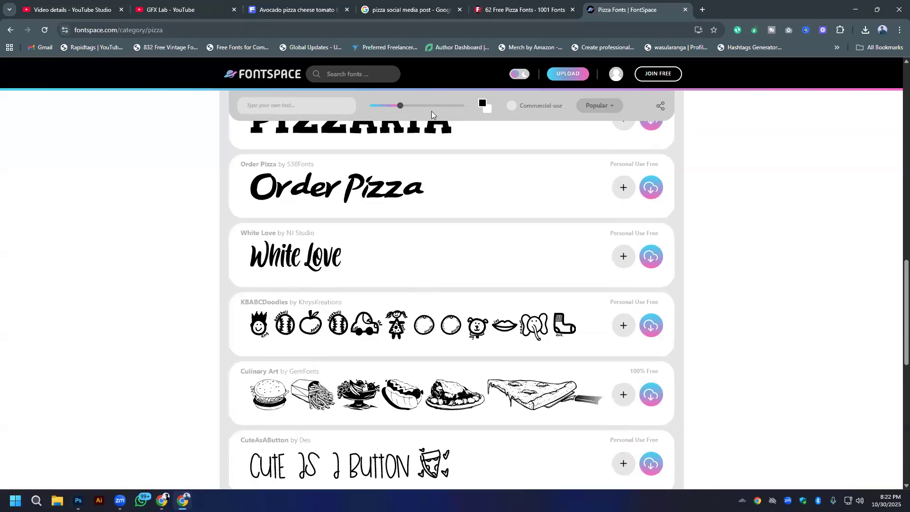
- Download the Sauce Tomato and Ketchup Manis Demo fonts from the 1001 Fonts pizza page
left_click(522, 9)
scroll(264, 353, "down", 2)
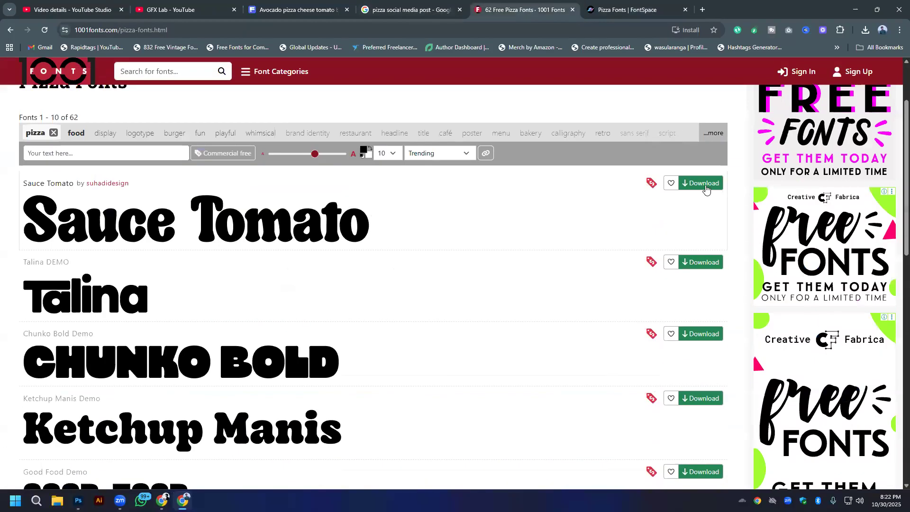
scroll(371, 336, "down", 3)
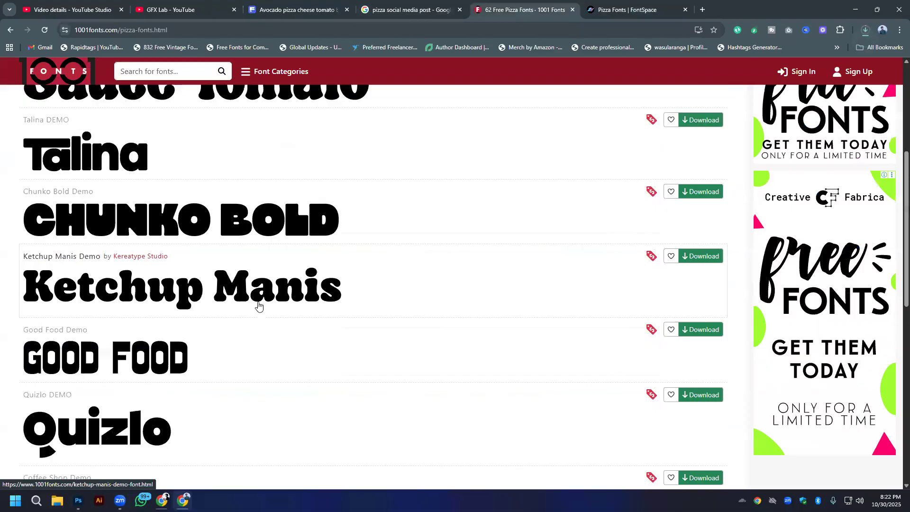
left_click(712, 256)
- Look through the remaining pizza fonts on the 1001 Fonts page and download Quizlo DEMO
scroll(51, 276, "down", 3)
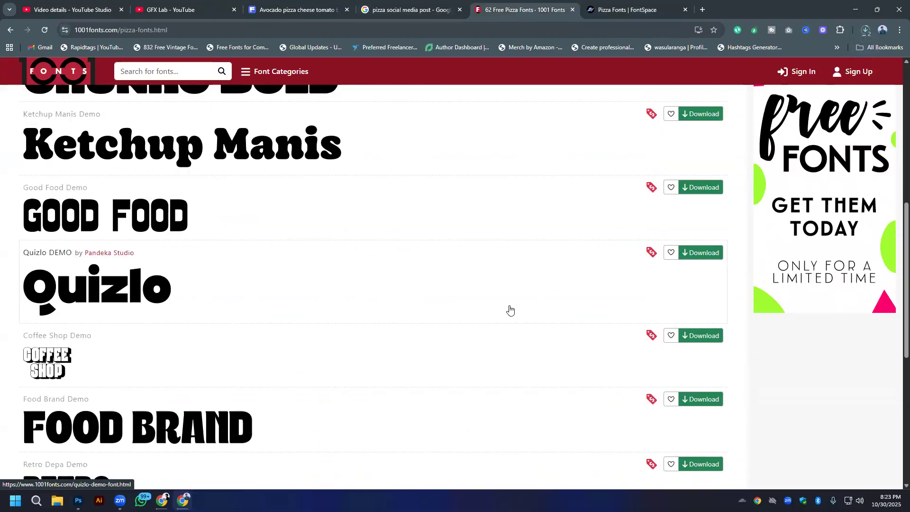
scroll(86, 329, "down", 2)
scroll(86, 329, "down", 2)
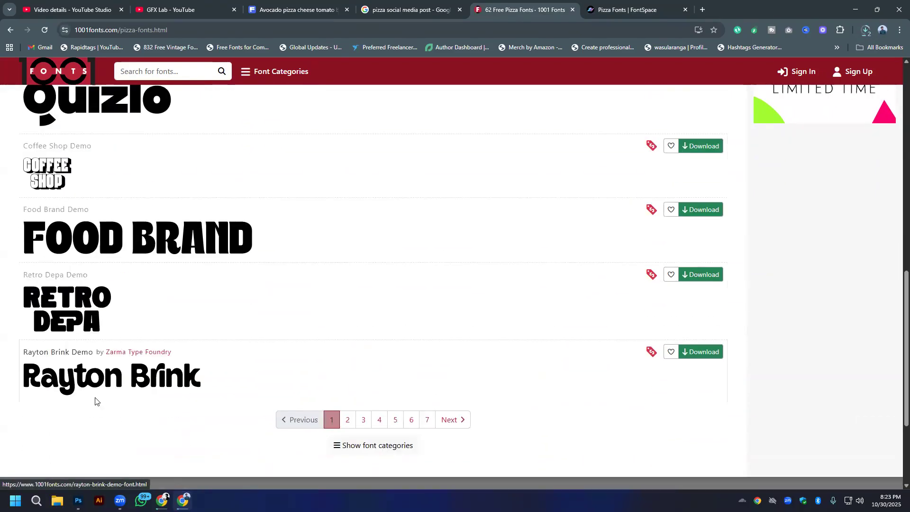
scroll(75, 247, "up", 3)
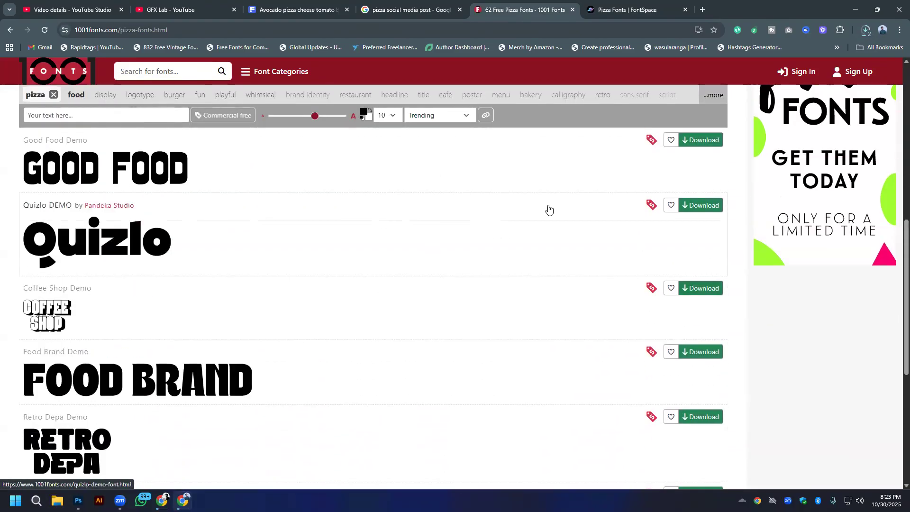
left_click(684, 211)
scroll(159, 262, "down", 5)
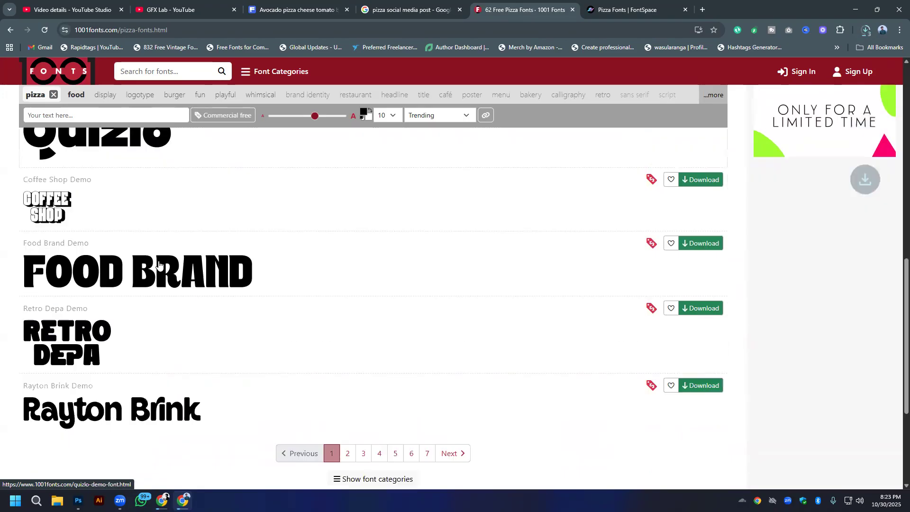
scroll(168, 261, "up", 4)
scroll(168, 262, "up", 8)
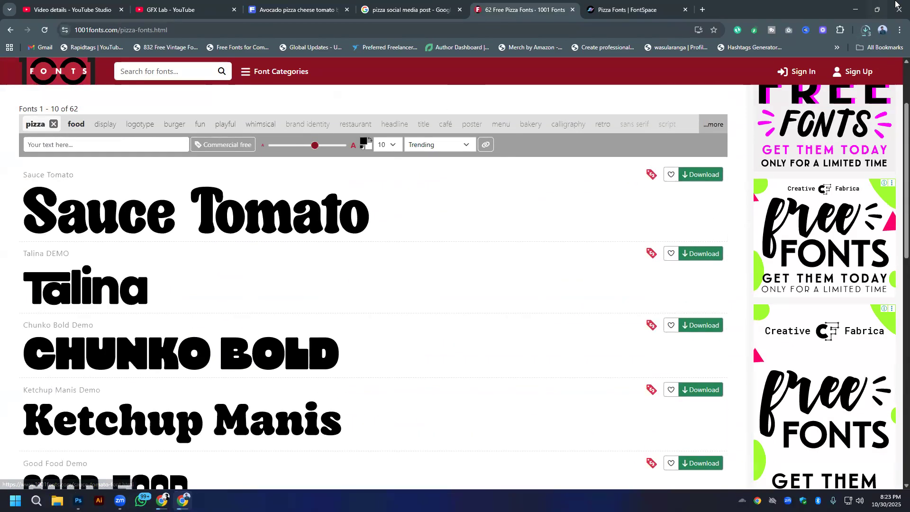
- Open the Downloads folder from the browser's download history and install the Quizlo DEMO font from quizlo-demo.zip
left_click(867, 33)
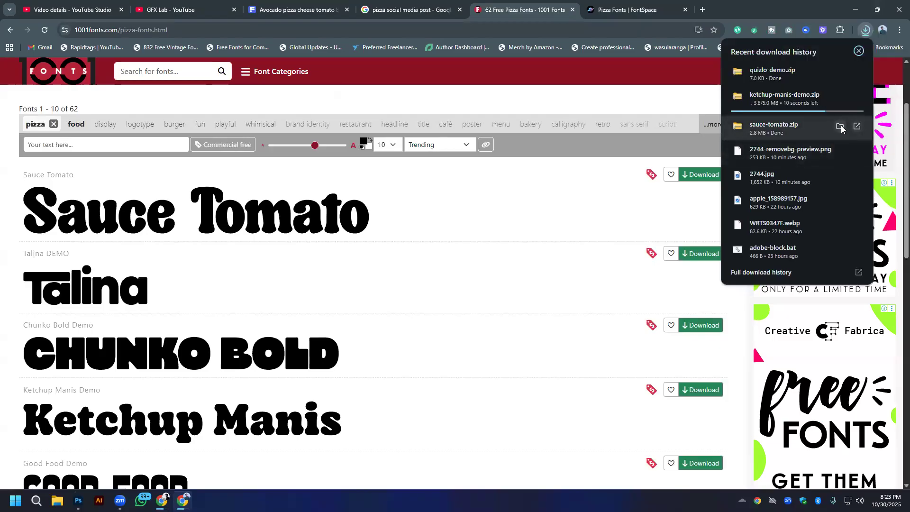
left_click(840, 125)
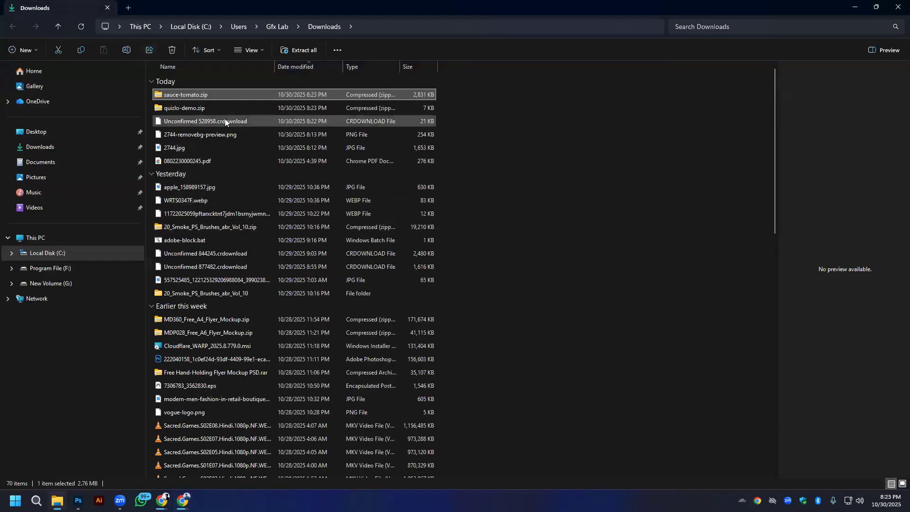
double_click(189, 108)
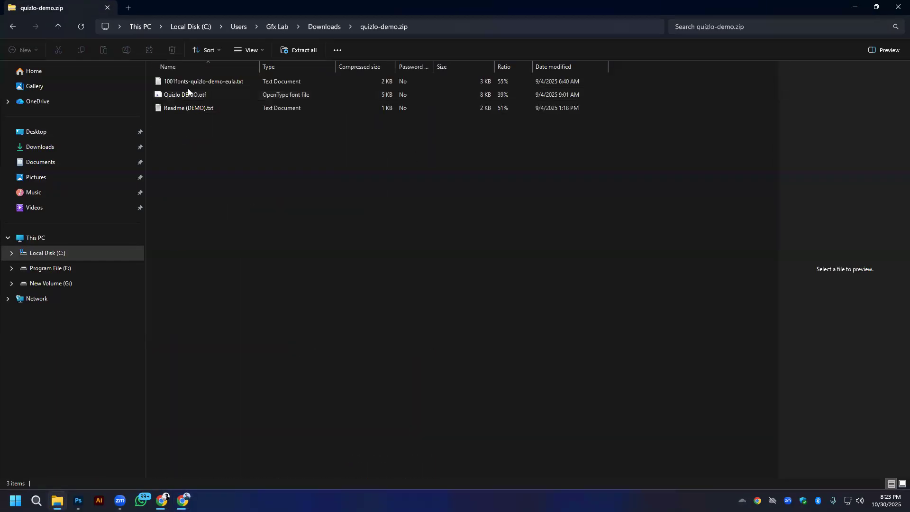
left_click(186, 94)
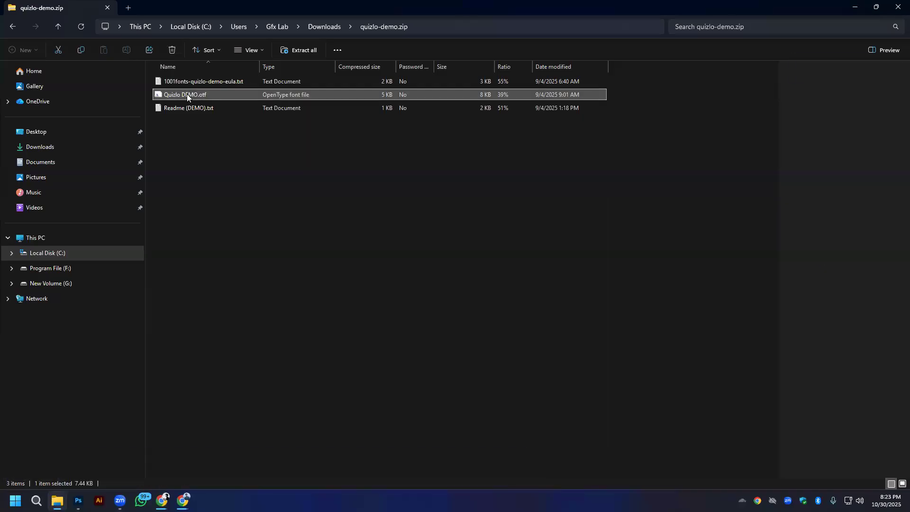
double_click(189, 96)
left_click(98, 62)
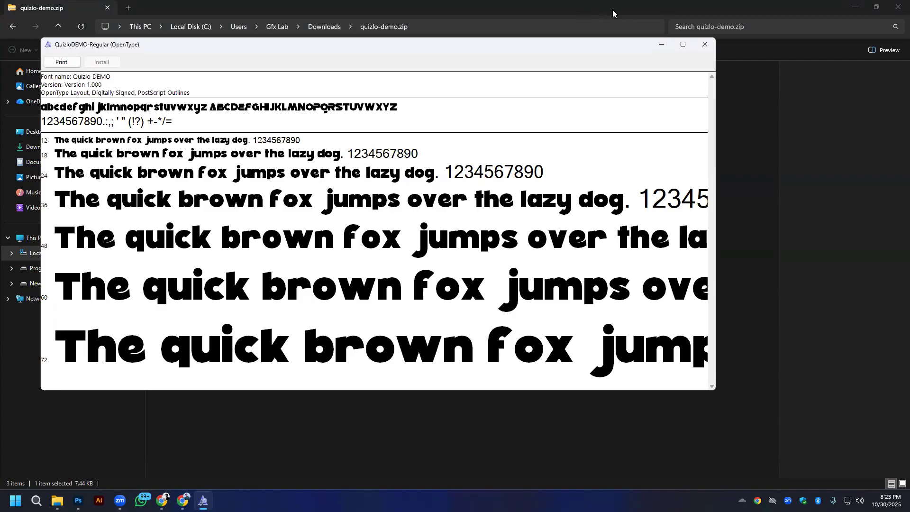
left_click(705, 44)
- Install the Sauce Tomato font from sauce-tomato.zip in the Downloads folder and close its preview
key("alt+Left")
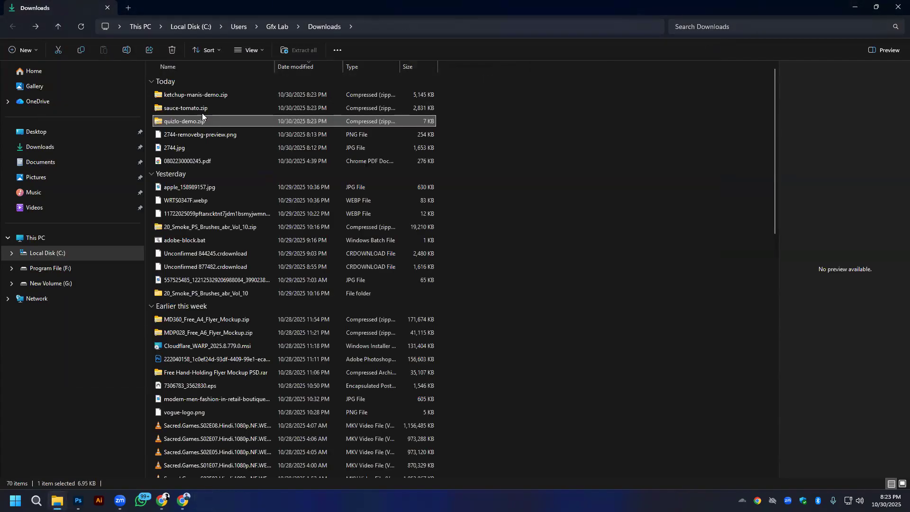
double_click(189, 107)
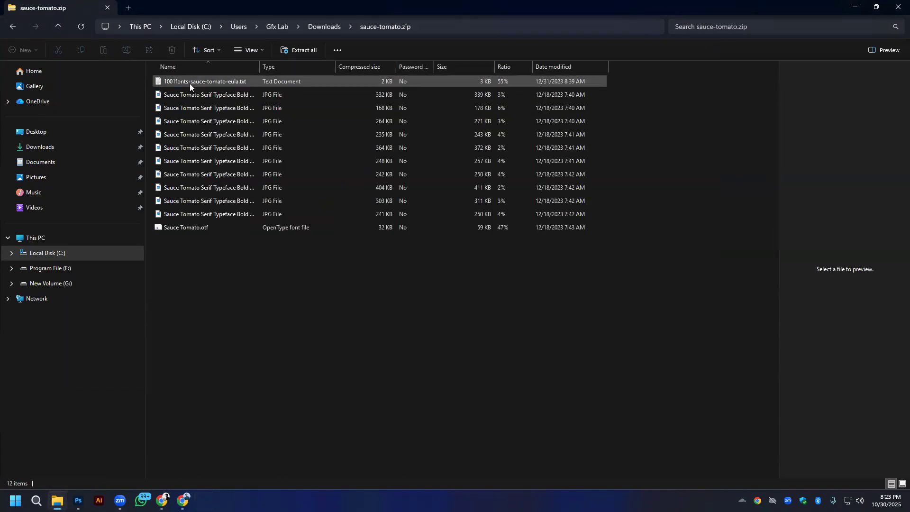
double_click(178, 228)
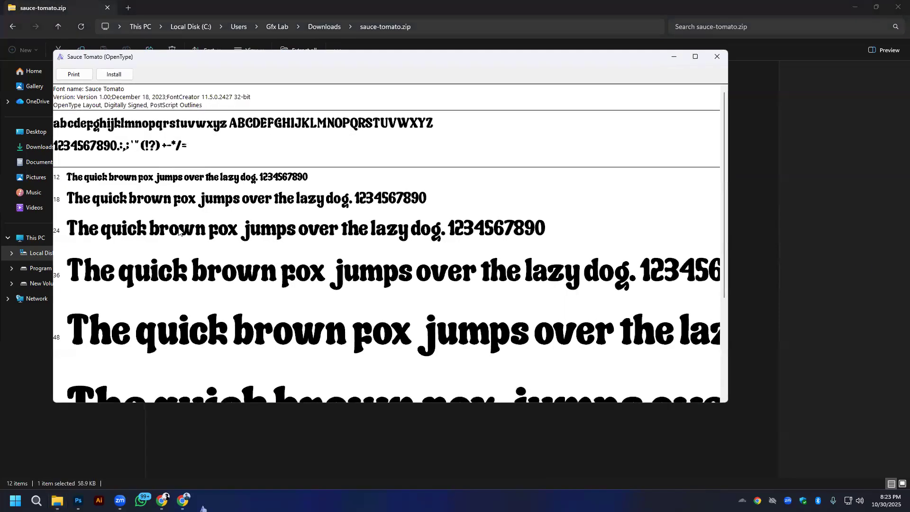
left_click(118, 76)
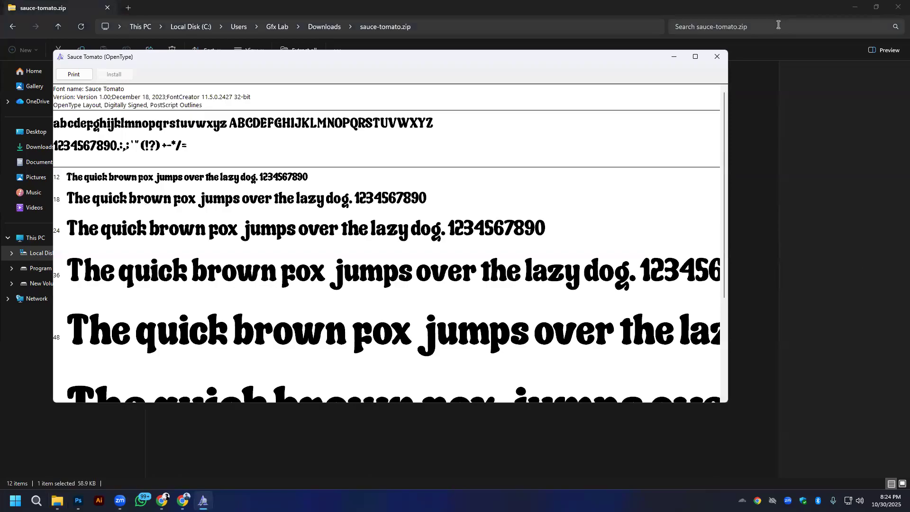
left_click(717, 56)
- Install Ketchup Manis Demo.ttf from ketchup-manis-demo.zip in the Downloads folder and close its preview
key("alt+Left")
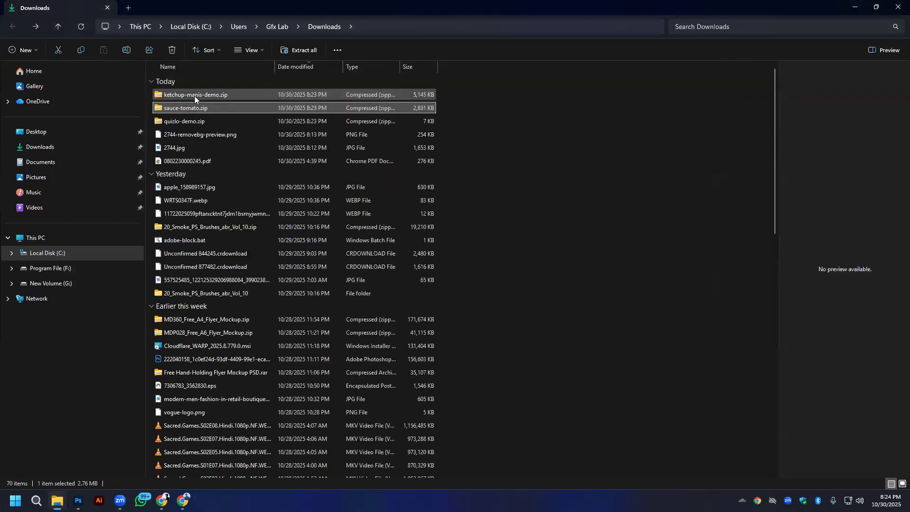
double_click(194, 96)
double_click(179, 109)
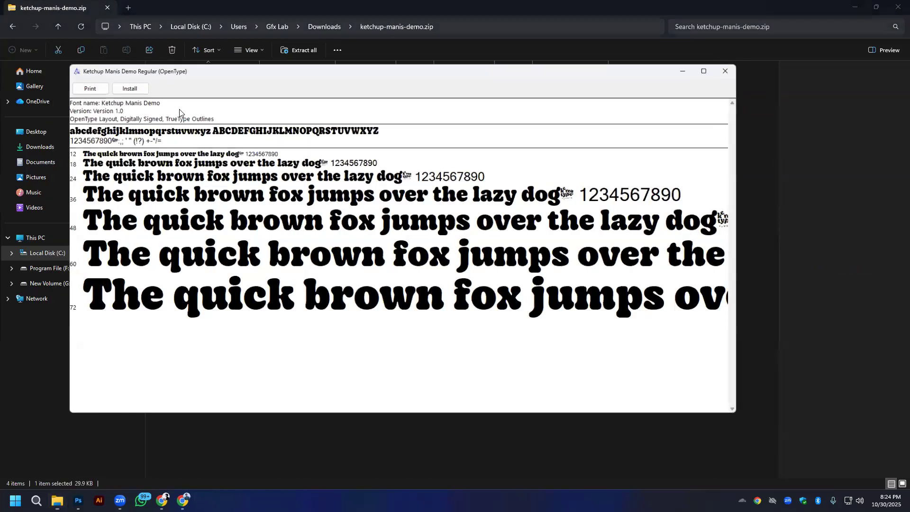
left_click(120, 88)
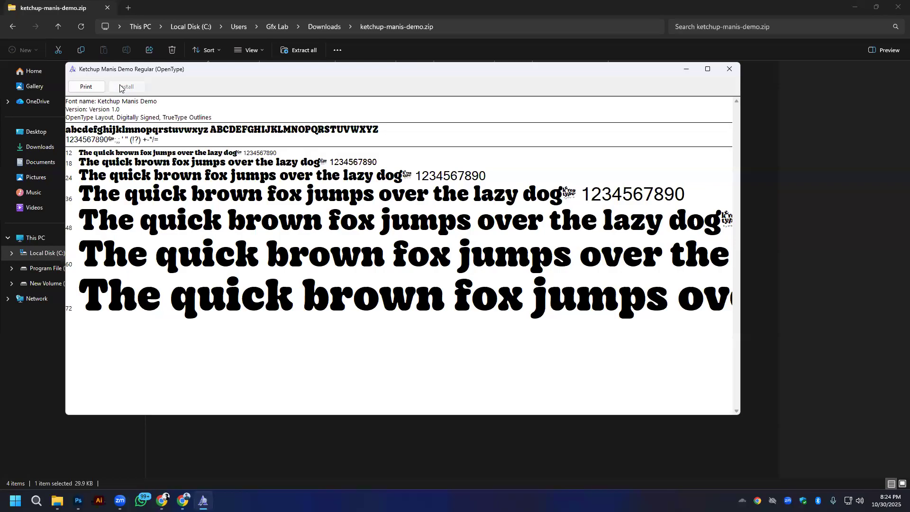
left_click(726, 69)
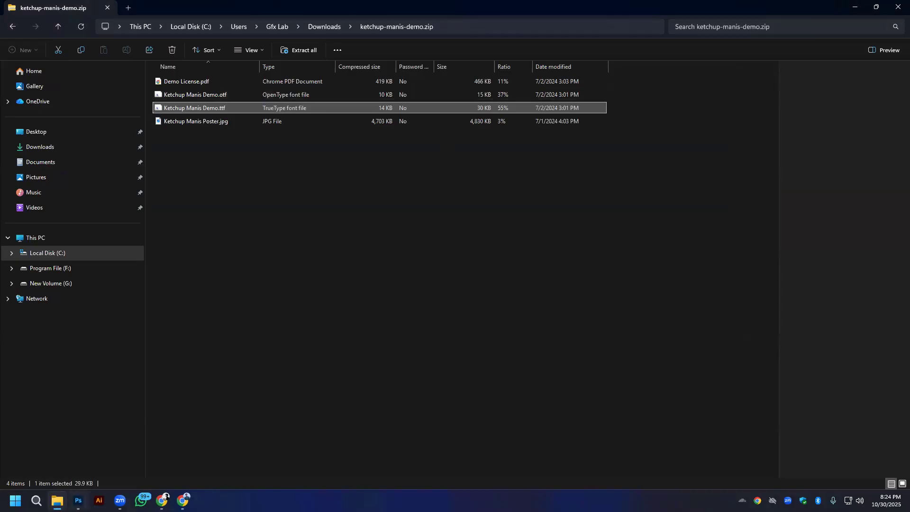
- Check the Photoshop artboard against the pizza social media post image results in Chrome, and launch Illustrator
left_click(79, 501)
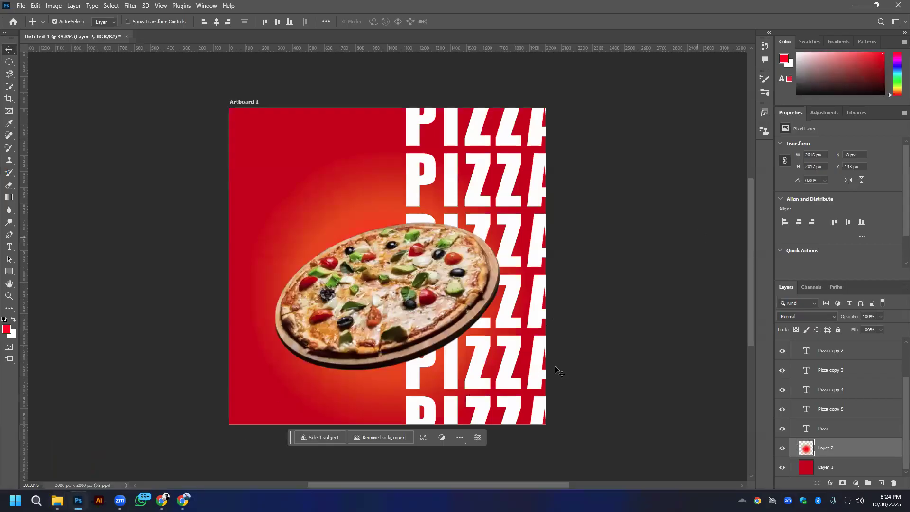
key("alt+Tab")
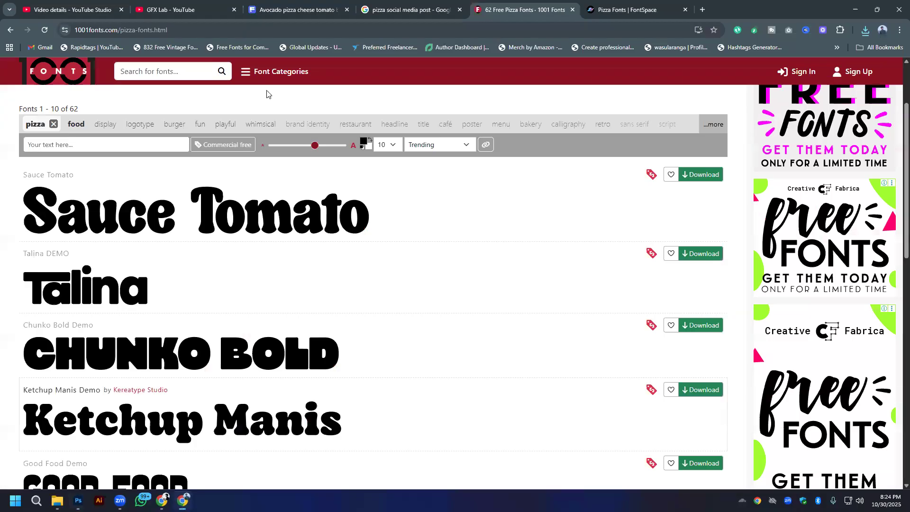
left_click(407, 10)
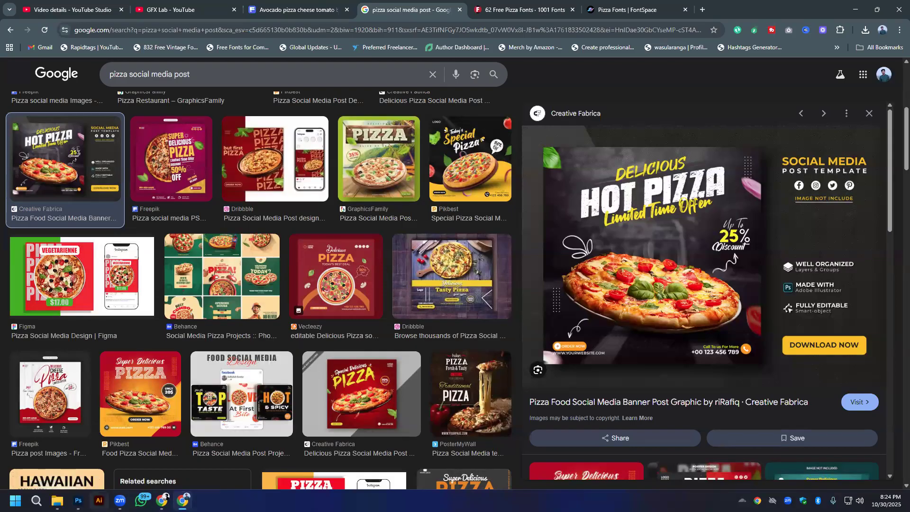
left_click(99, 500)
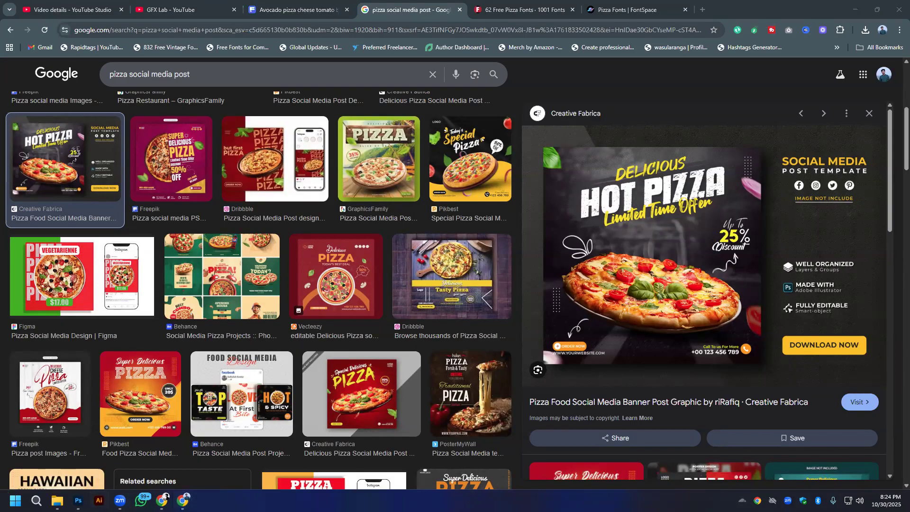
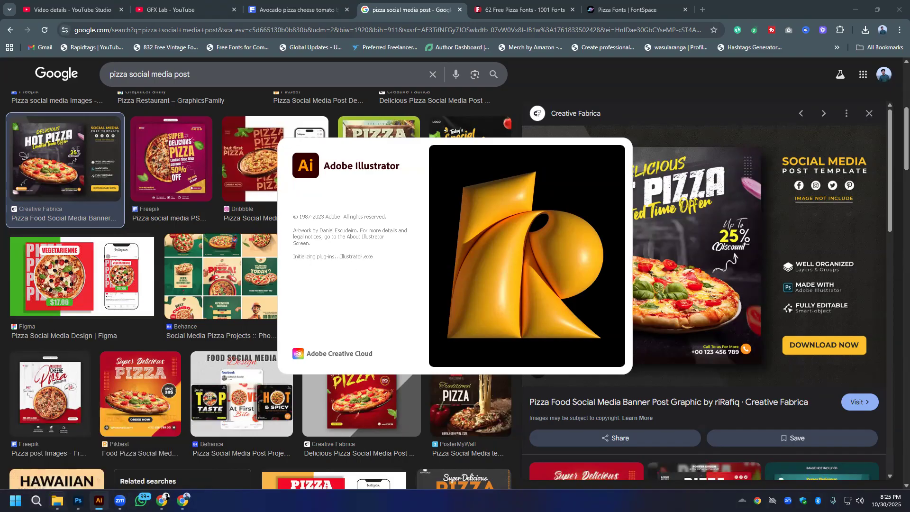
- Switch to Photoshop and add the text Delicious in the artboard's upper-left area, scaled up to about 148 pt
mouse_move(57, 500)
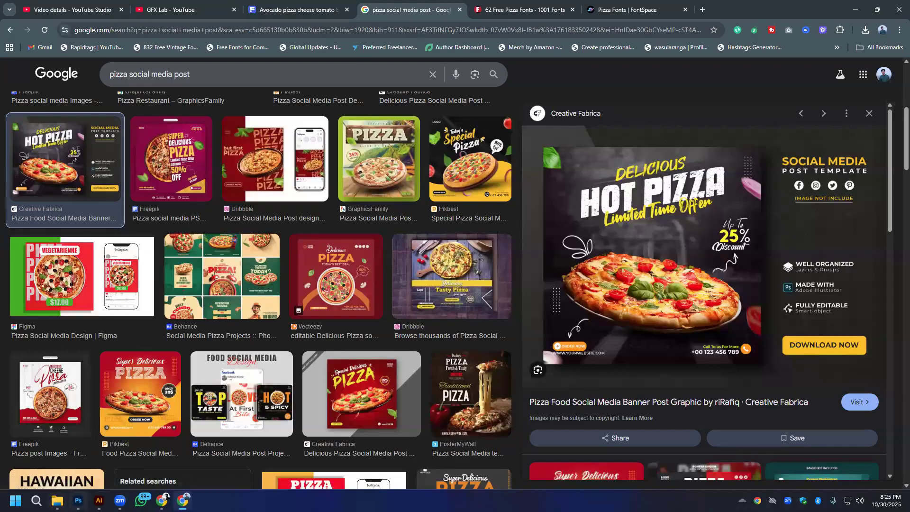
left_click(78, 499)
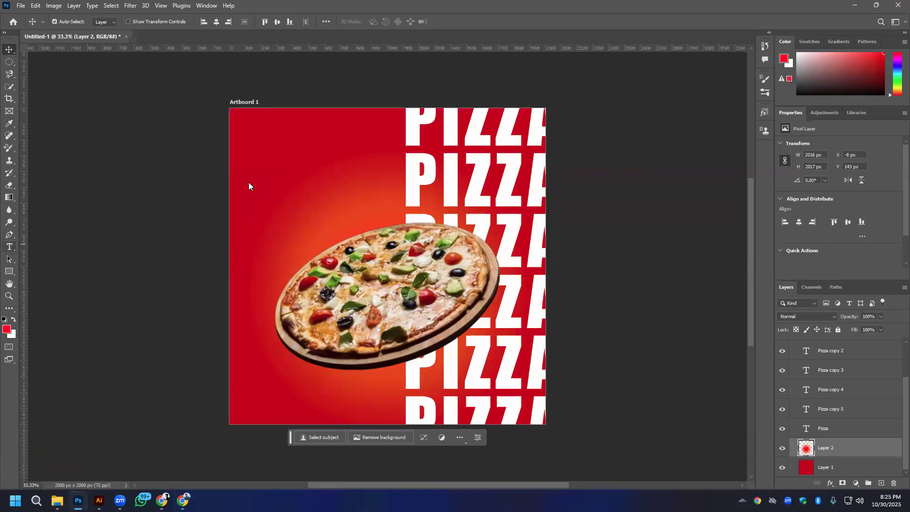
left_click(285, 174)
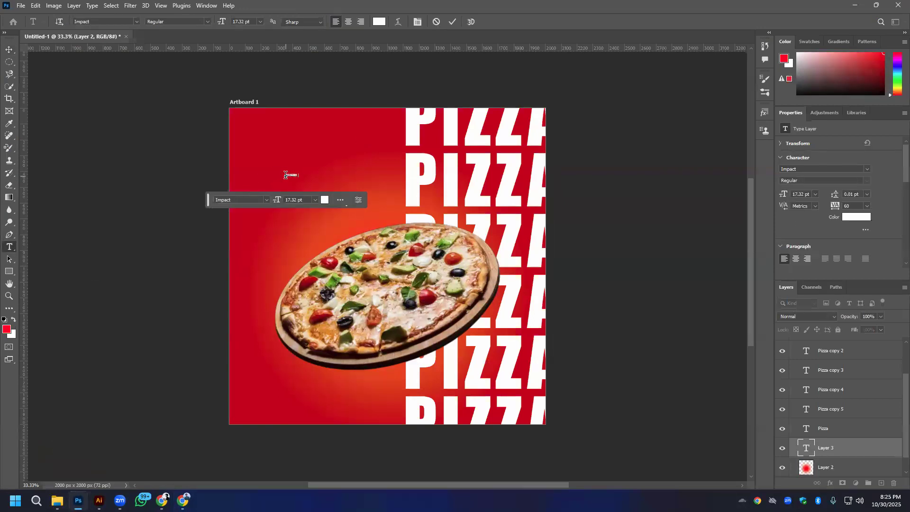
left_click(6, 46)
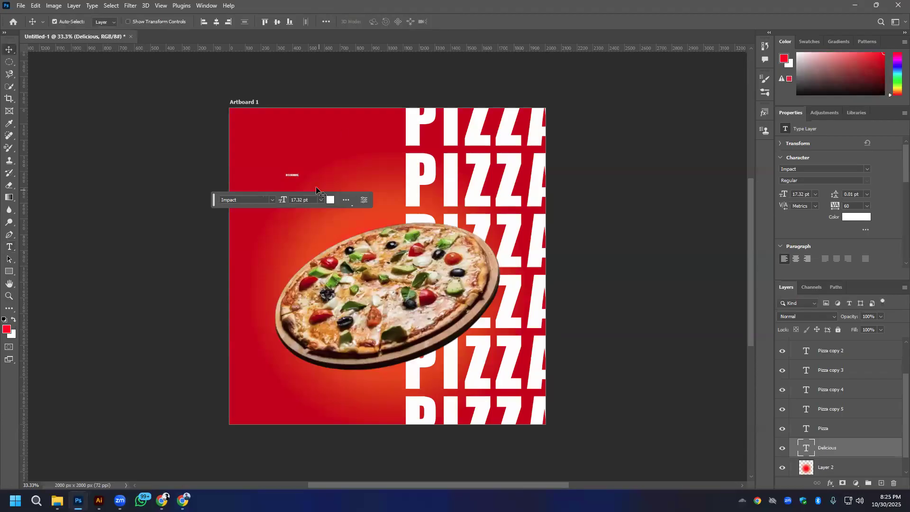
key("ctrl+t")
left_click_drag(299, 177, 337, 213)
- Check the reference post in Chrome, duplicate the Delicious text directly below itself and change the copy to HOT PIZZA
key("alt+Tab")
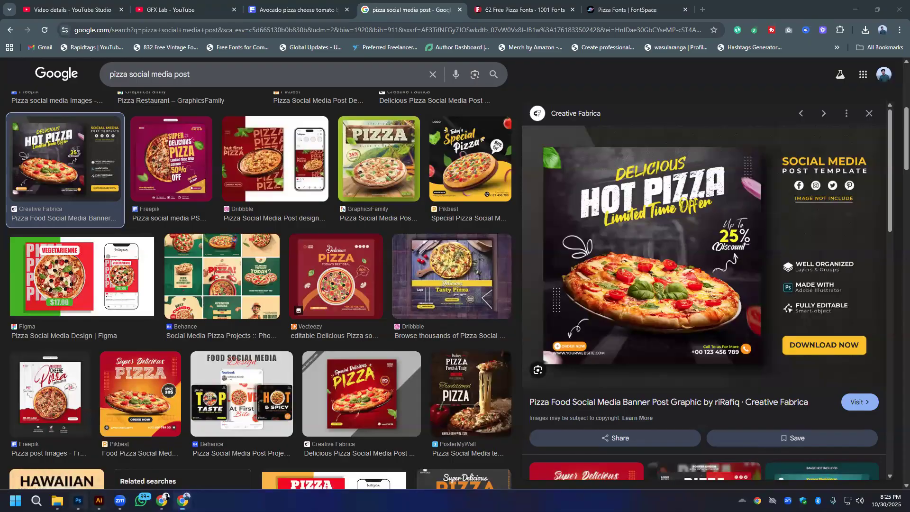
key("alt+Tab")
left_click_drag(322, 182, 317, 205)
left_click(470, 22)
double_click(315, 201)
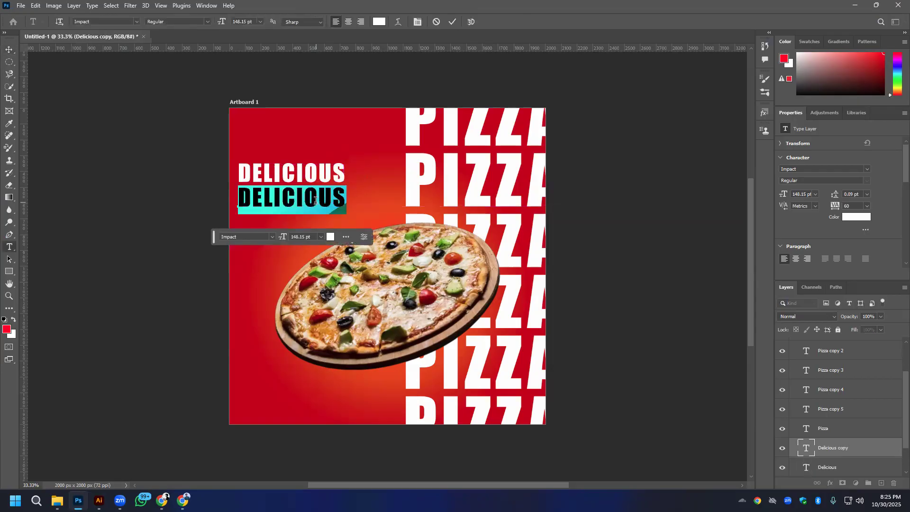
type("HOT ")
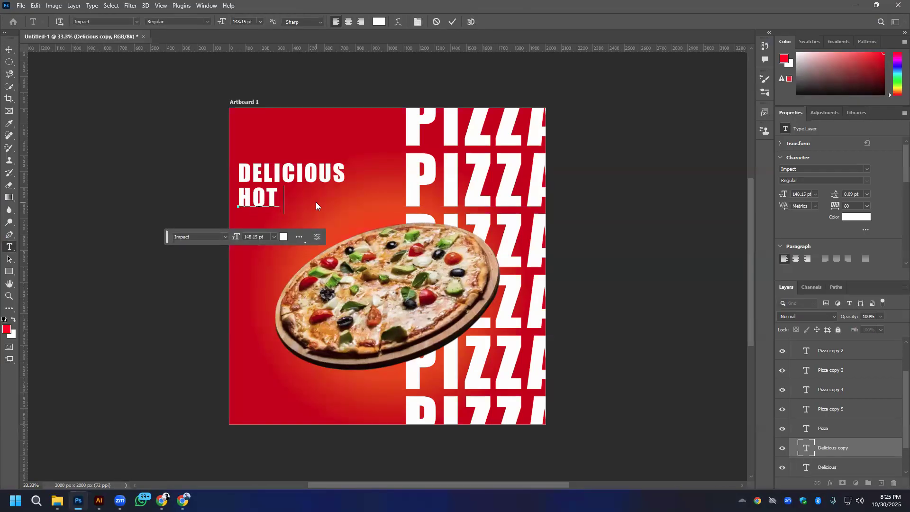
type("PIZZA")
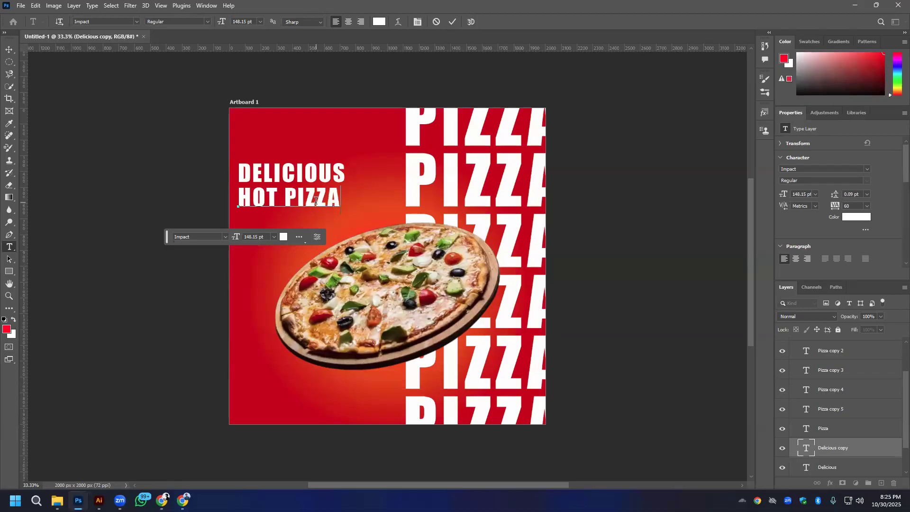
left_click(453, 22)
key("v")
- Duplicate the HOT PIZZA text directly below itself and change the copy to LIMITED TIME OFFER, checking the wording in the reference post
left_click_drag(316, 199, 317, 223)
double_click(317, 221)
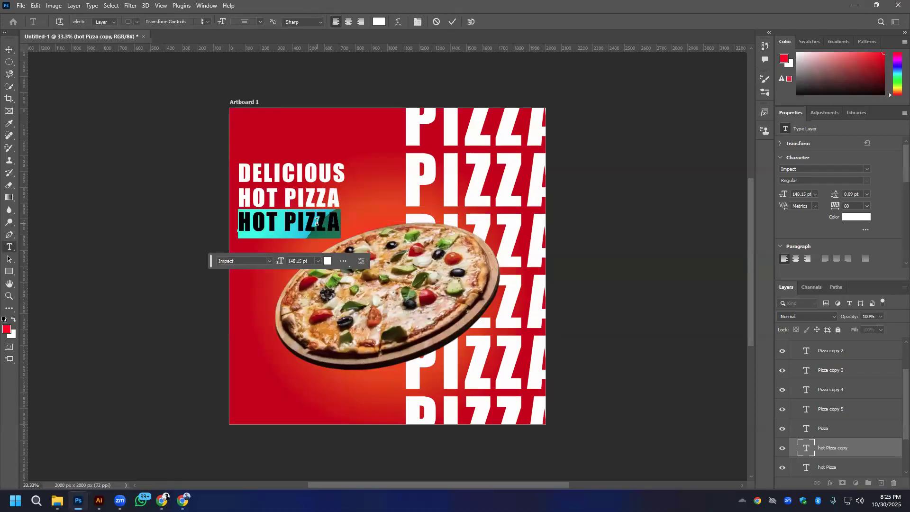
left_click(317, 221)
key("ctrl+a")
type("LEM")
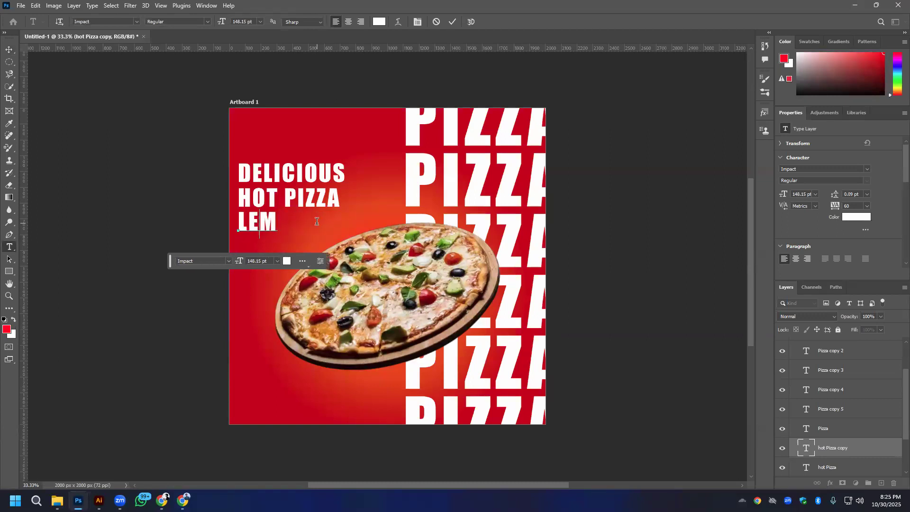
key("BackSpace")
key("BackSpace")
scroll(317, 221, "up", 1)
left_click(184, 501)
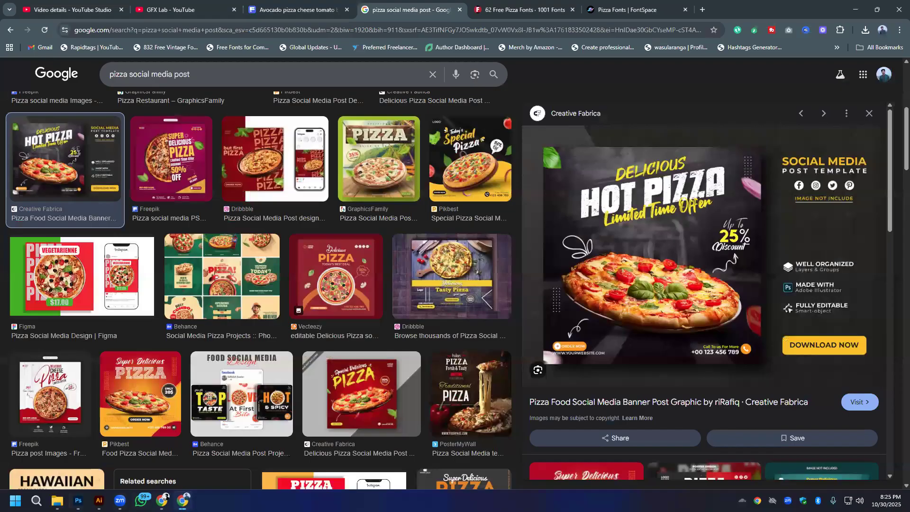
left_click(183, 501)
type("I")
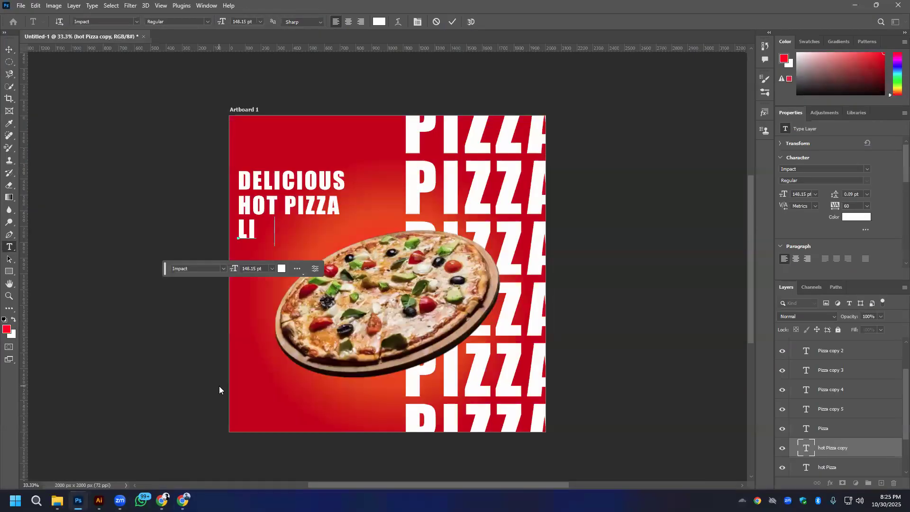
type("MITED")
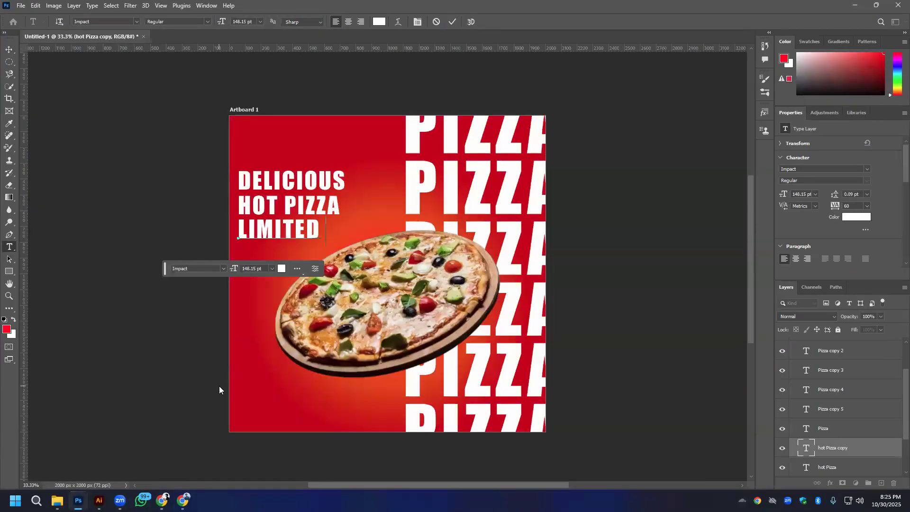
type(" TIME")
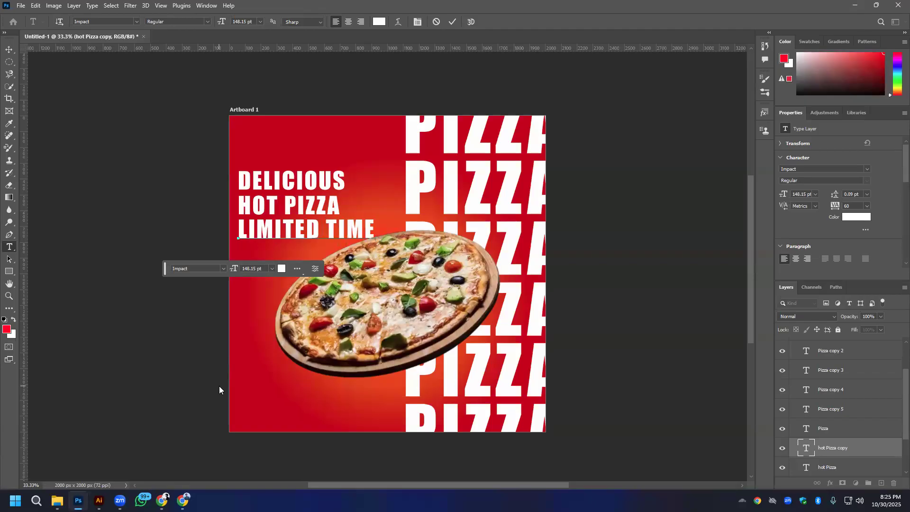
type(" OFFER")
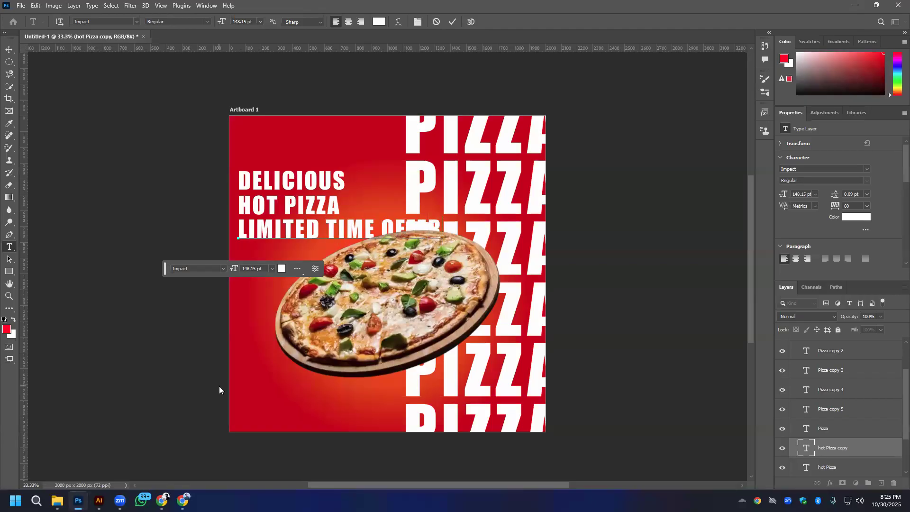
left_click(9, 49)
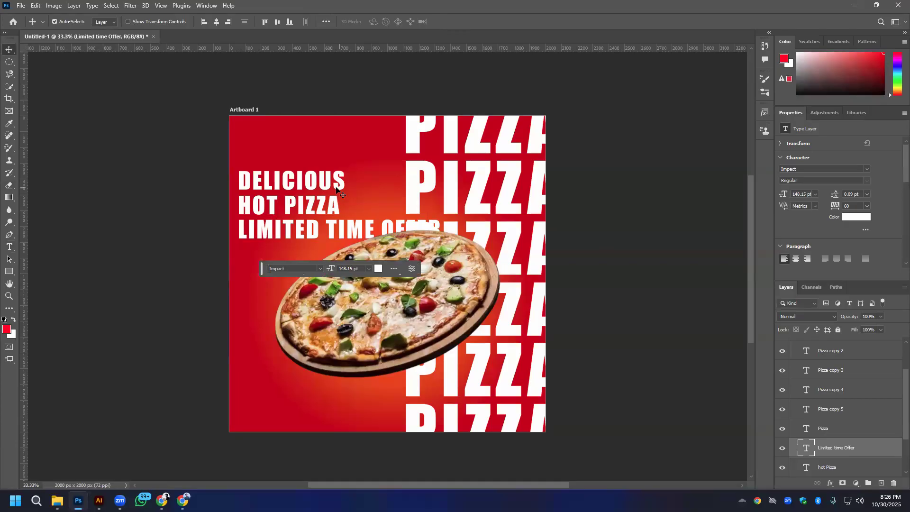
- Check the font names in the Downloads folder and set the Delicious text's font to Sauce Tomato
left_click(301, 185)
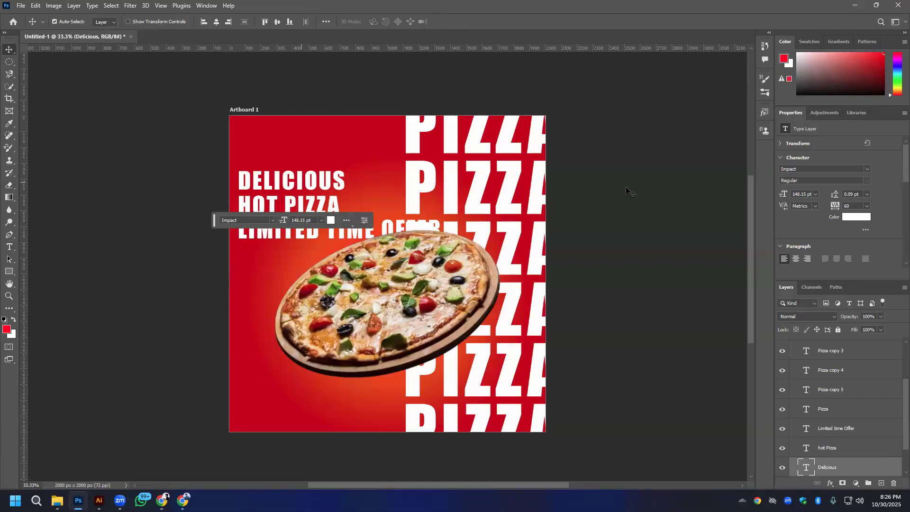
left_click(867, 170)
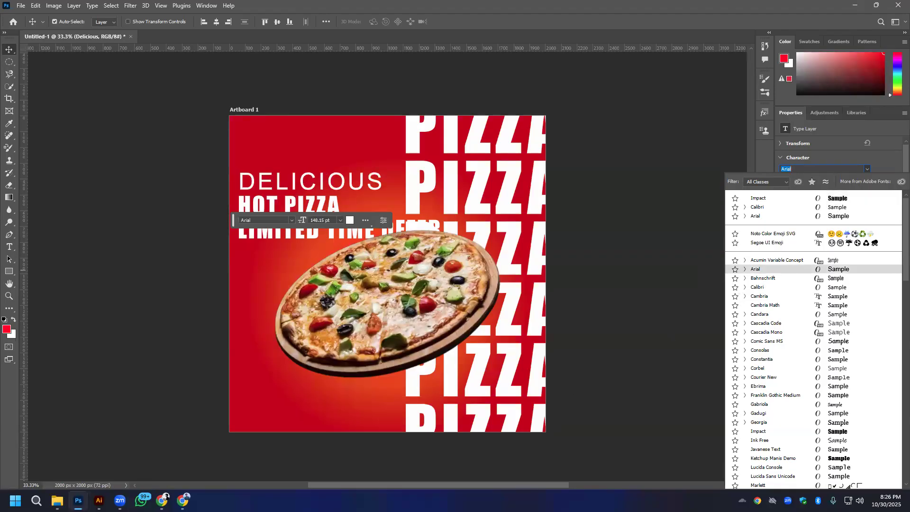
key("alt+Tab")
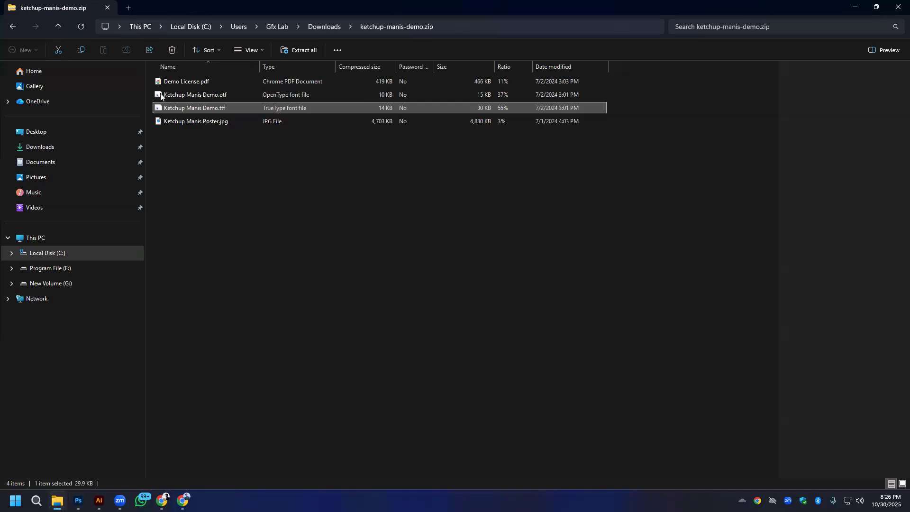
key("alt+Left")
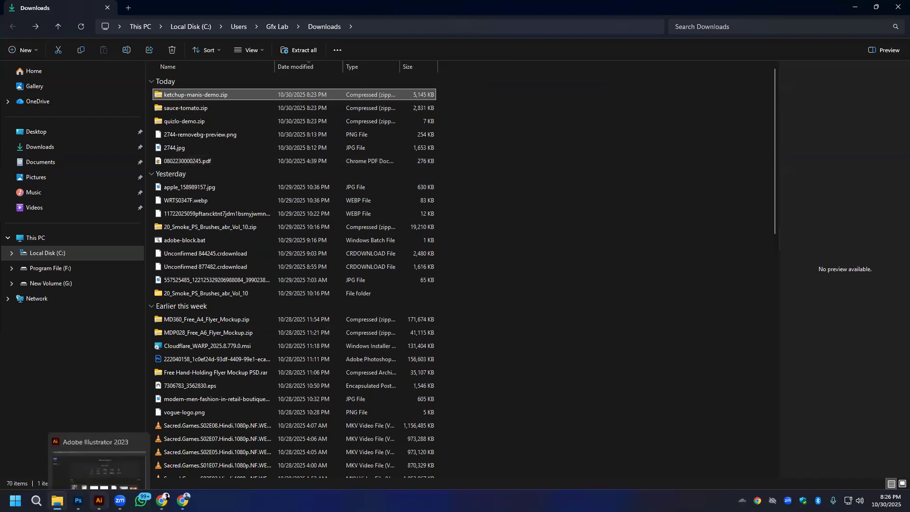
left_click(78, 500)
left_click(818, 167)
left_click(817, 167)
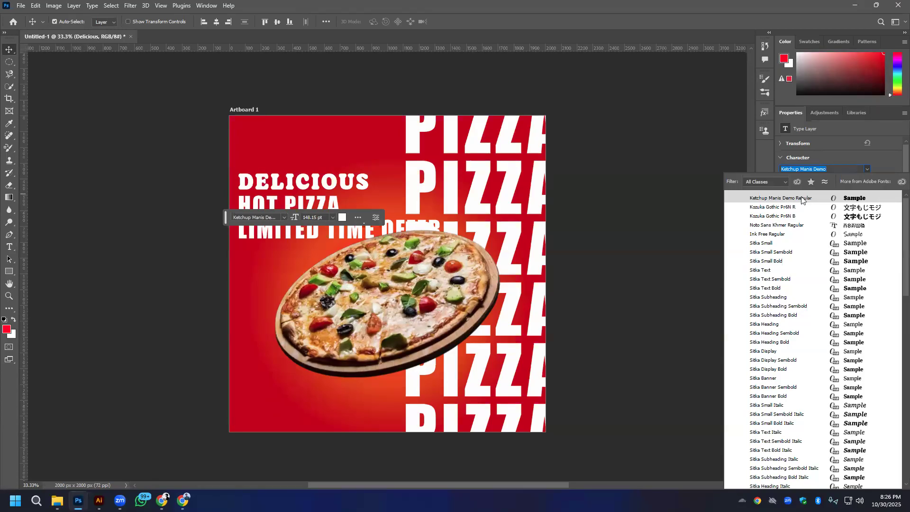
key("BackSpace")
type("sa")
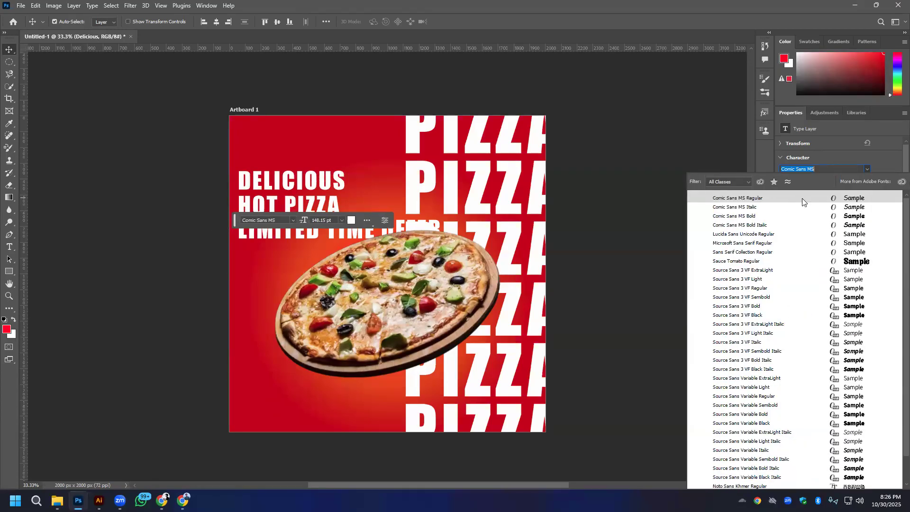
left_click(742, 264)
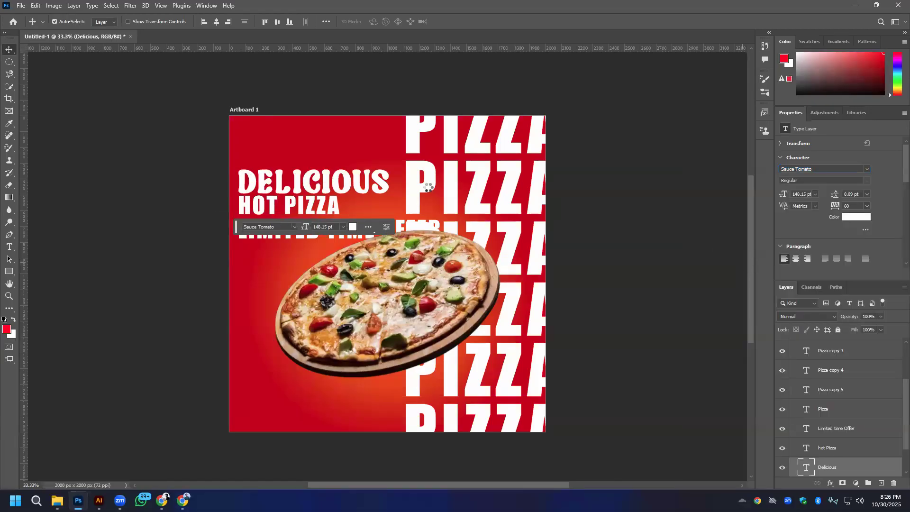
- Turn off All Caps for the Delicious text and move it up and to the right, above HOT PIZZA
scroll(847, 261, "down", 3)
scroll(788, 242, "down", 1)
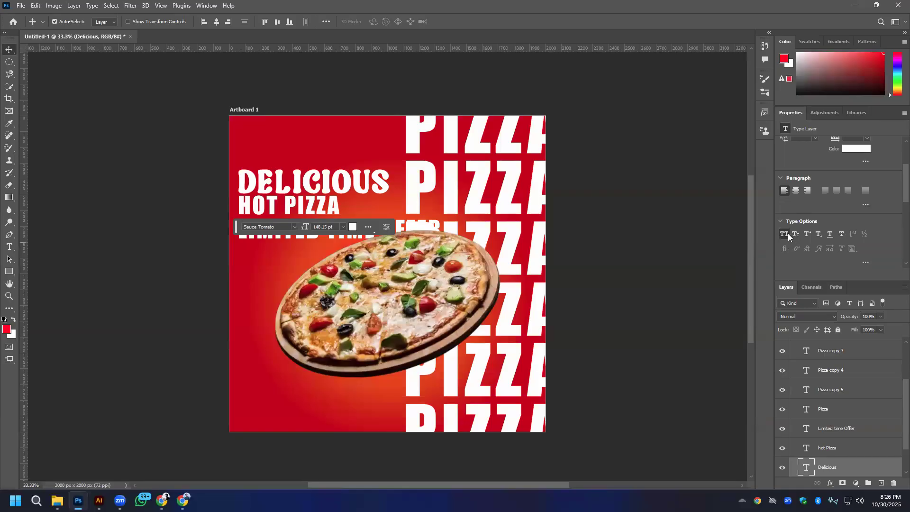
left_click(784, 233)
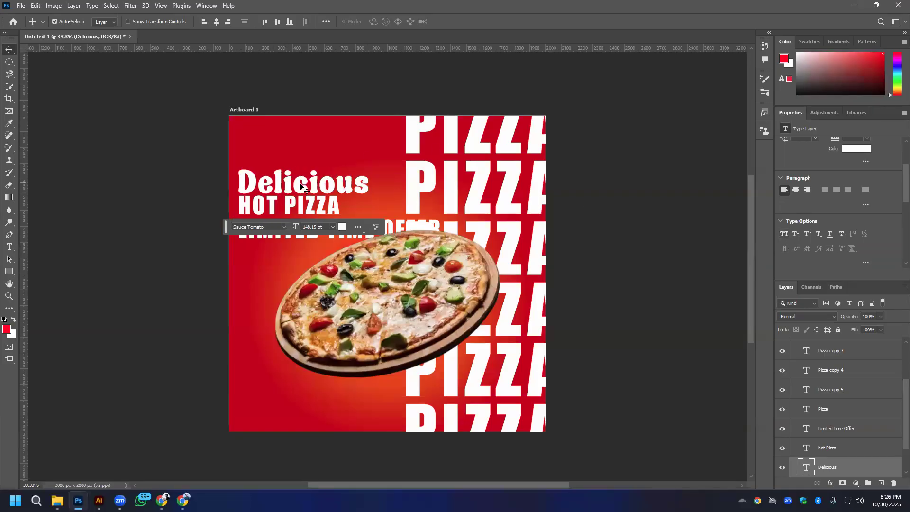
left_click_drag(326, 179, 345, 162)
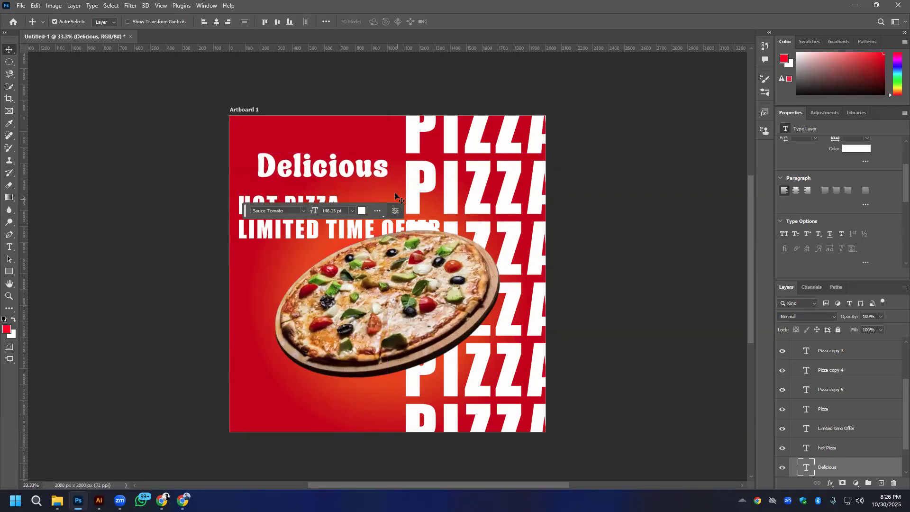
- Try the Quizlo DEMO font on the HOT PIZZA text
left_click(300, 201)
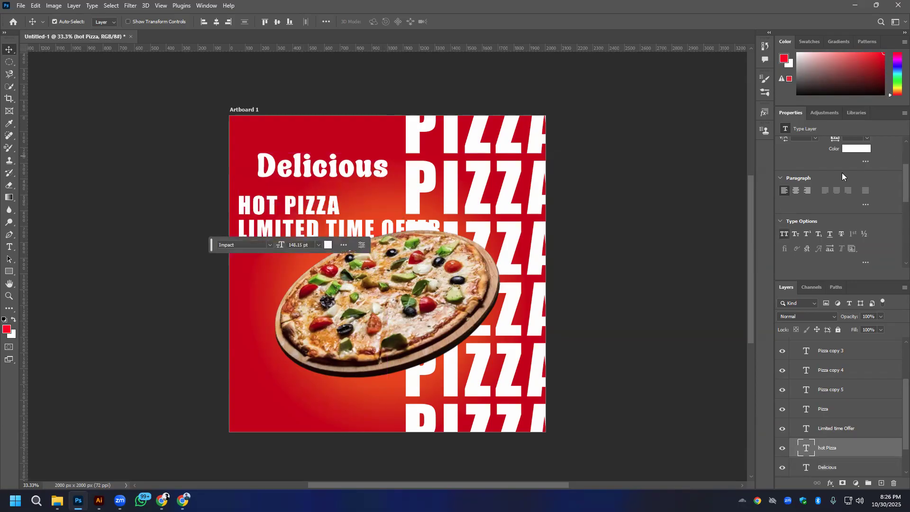
scroll(842, 172, "up", 3)
left_click(866, 170)
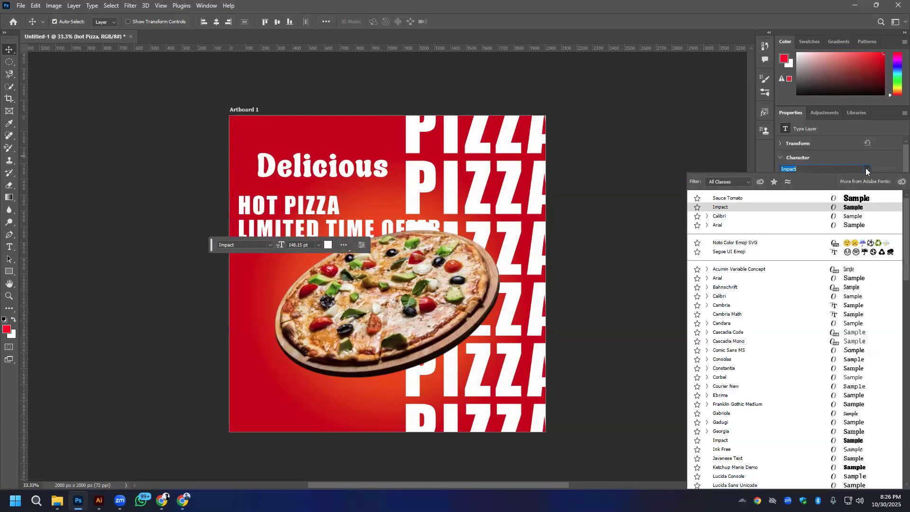
type("q")
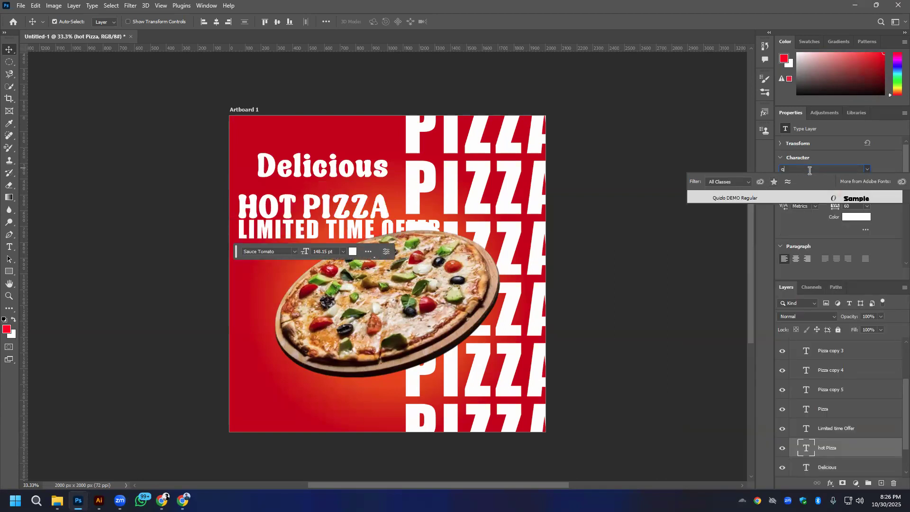
left_click(727, 197)
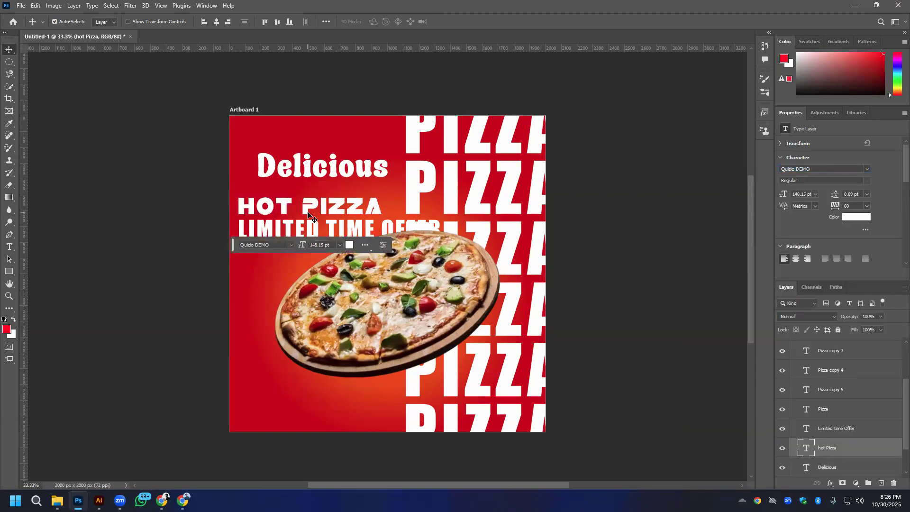
- Set the HOT PIZZA text's font to Ketchup Manis Demo
left_click(866, 169)
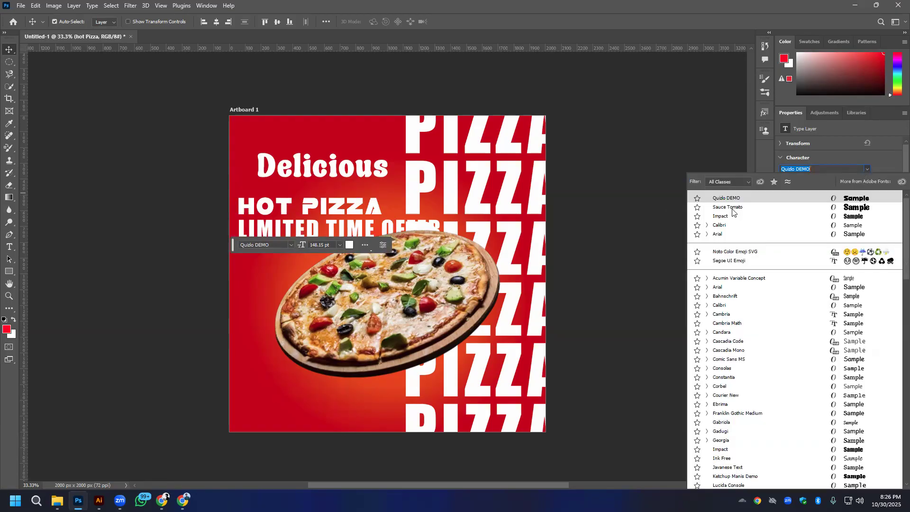
type("k")
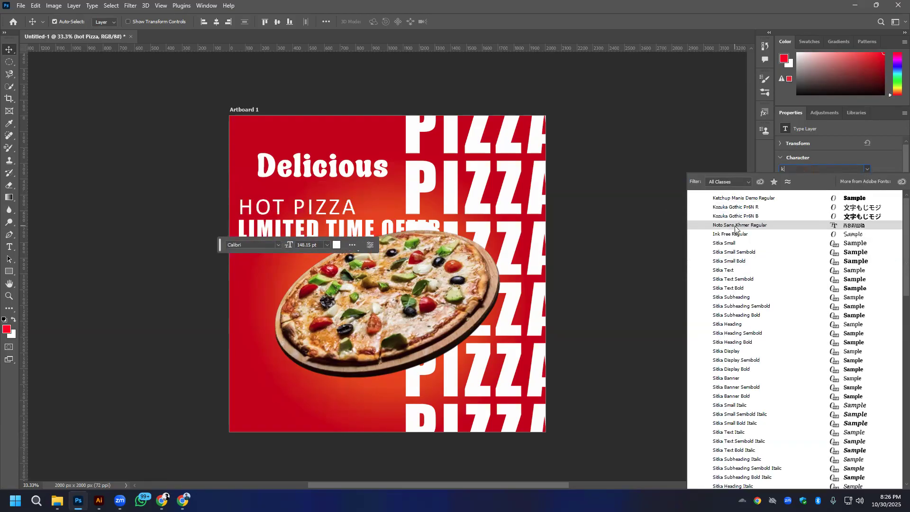
left_click(735, 199)
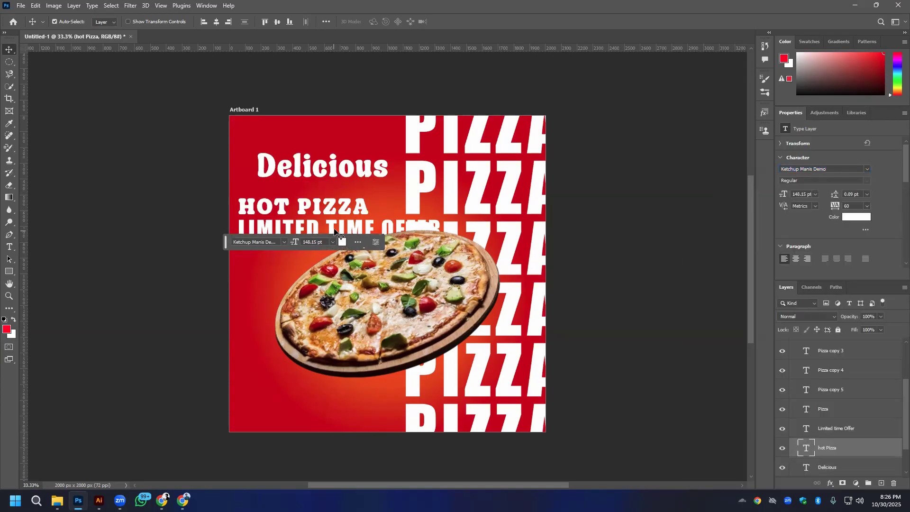
- Set the LIMITED TIME OFFER text's font to Sauce Tomato
left_click(334, 232)
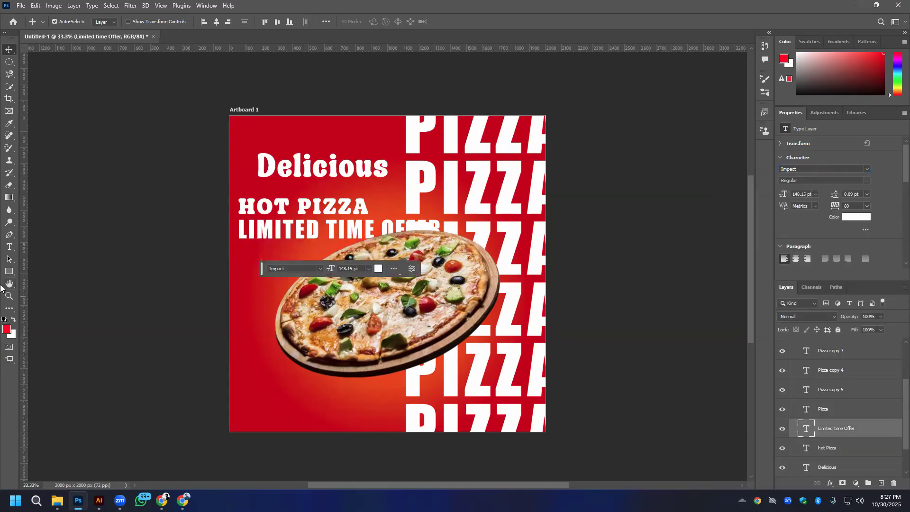
left_click(868, 169)
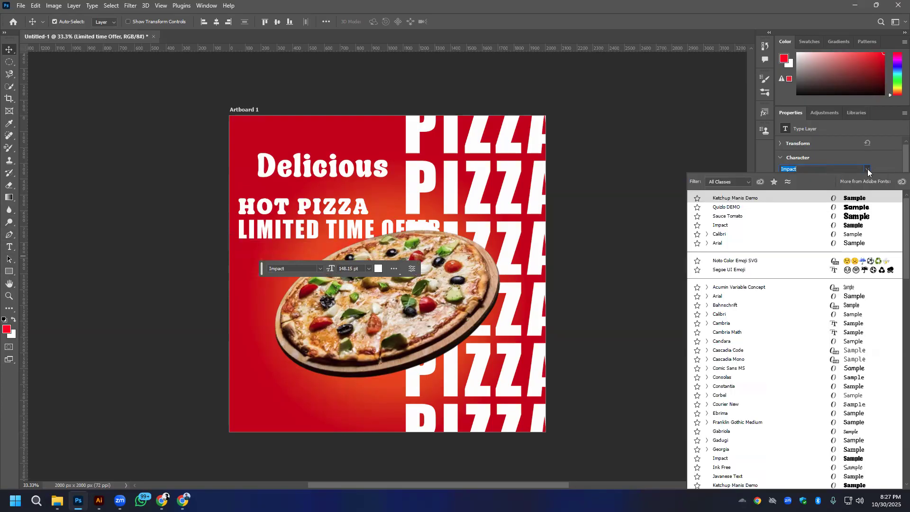
left_click(736, 216)
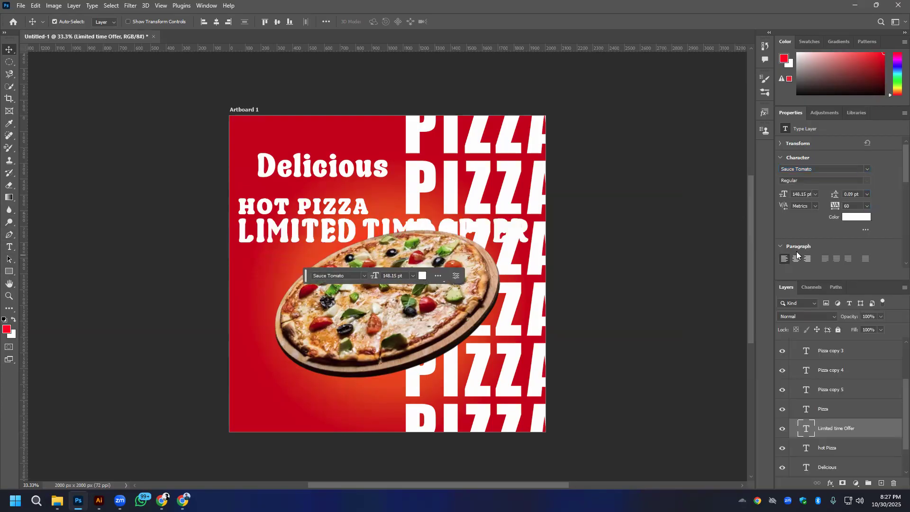
- Reduce the LIMITED TIME OFFER text's font size to 60 pt
scroll(801, 194, "down", 20)
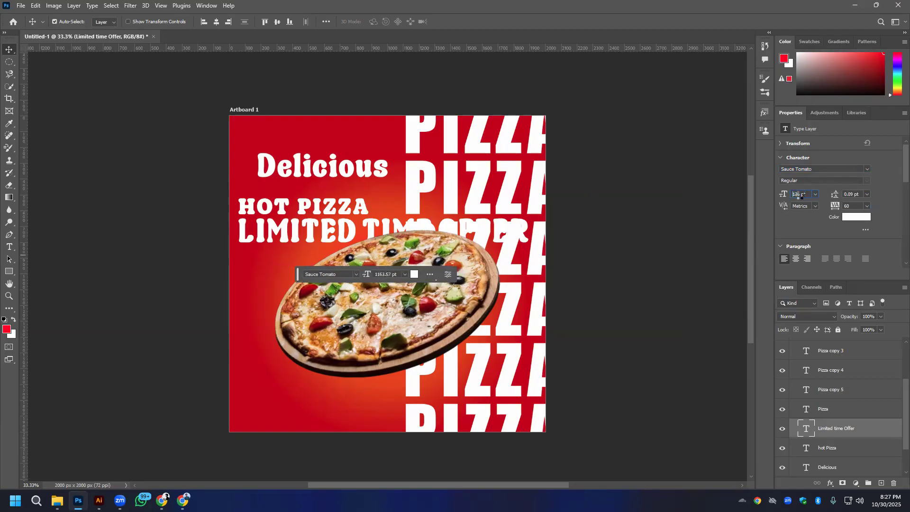
scroll(799, 194, "down", 20)
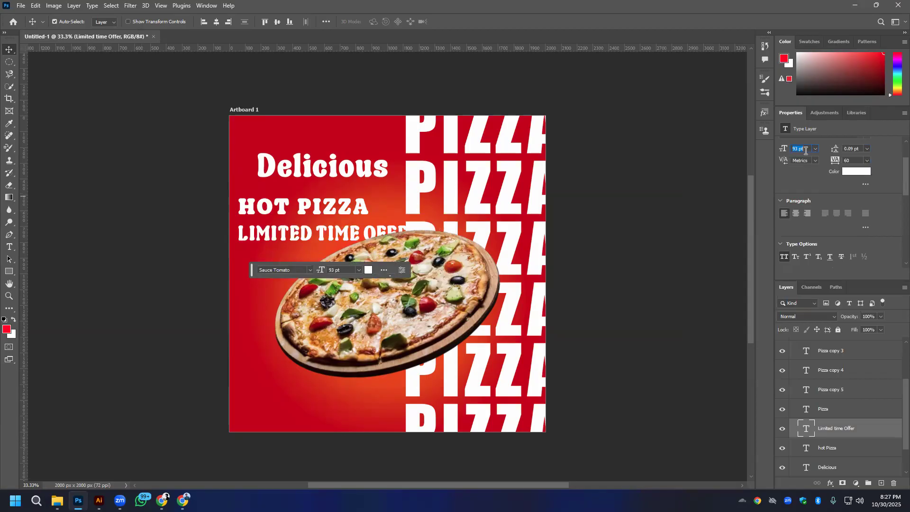
scroll(802, 150, "down", 2)
scroll(806, 151, "down", 6)
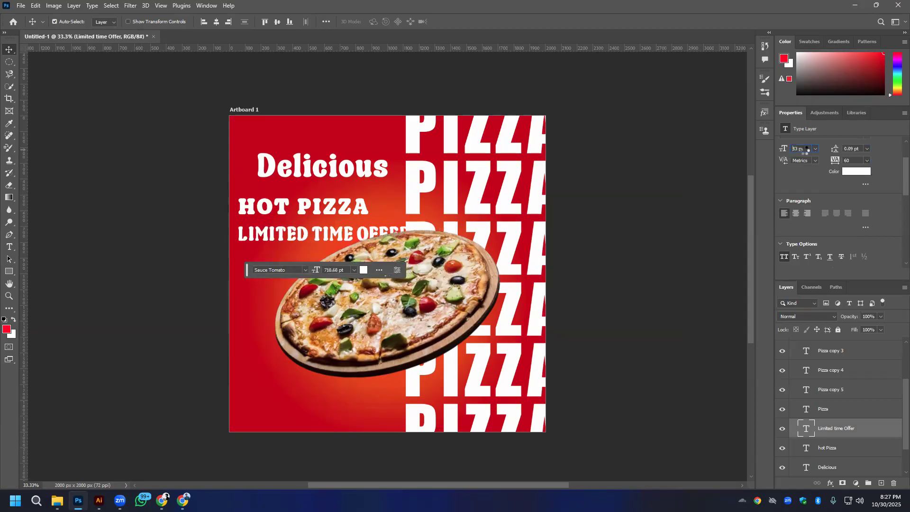
scroll(806, 150, "down", 12)
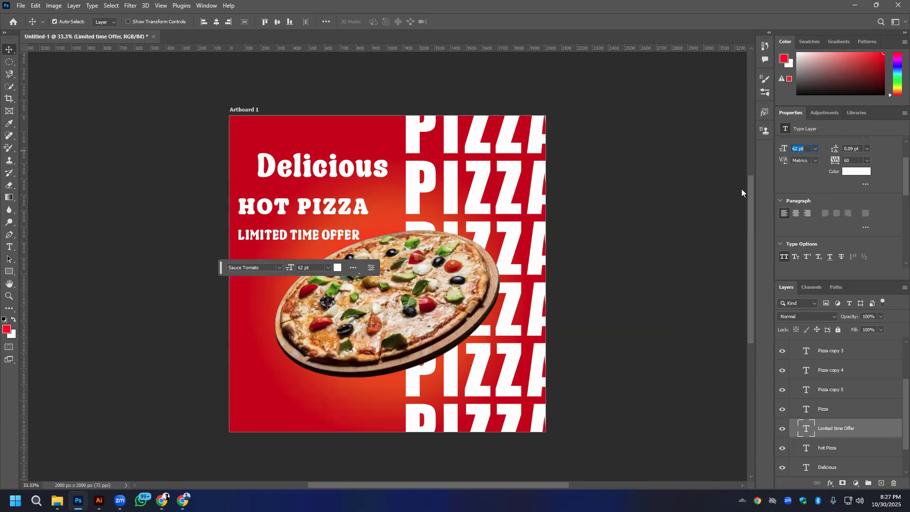
scroll(804, 150, "down", 2)
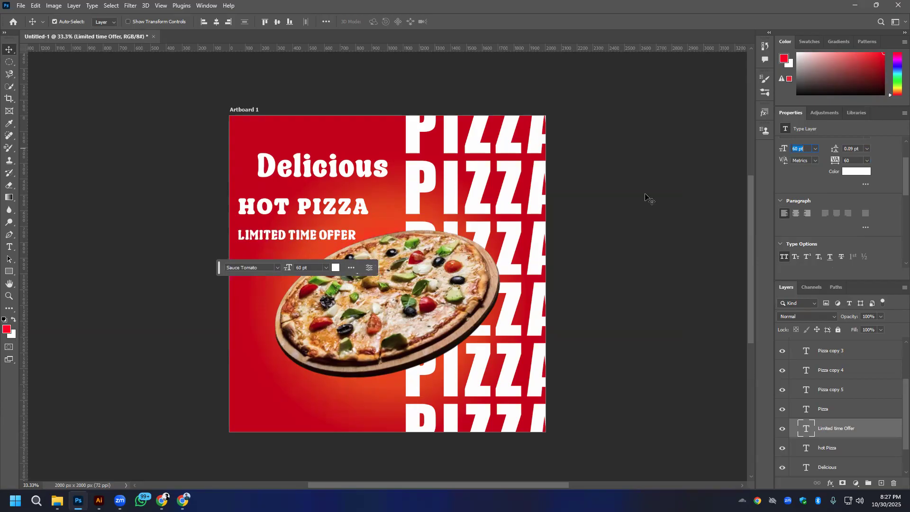
- Move the Delicious text down closer to HOT PIZZA and set its font size to 60 pt
left_click(334, 171)
left_click_drag(335, 166, 329, 177)
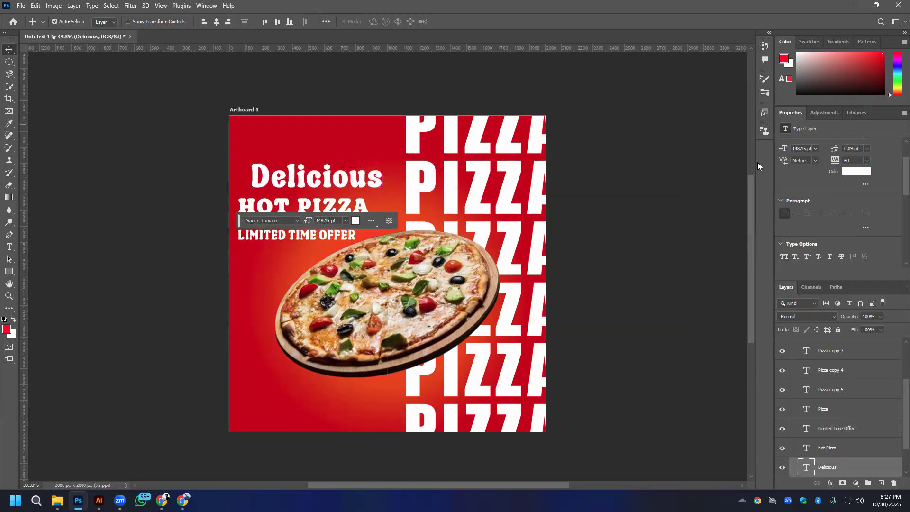
type("60")
key("Return")
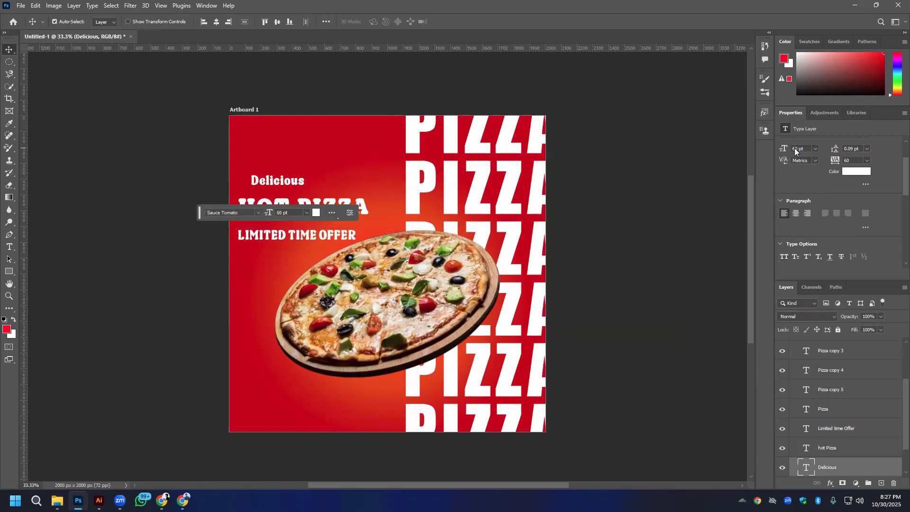
left_click(366, 210)
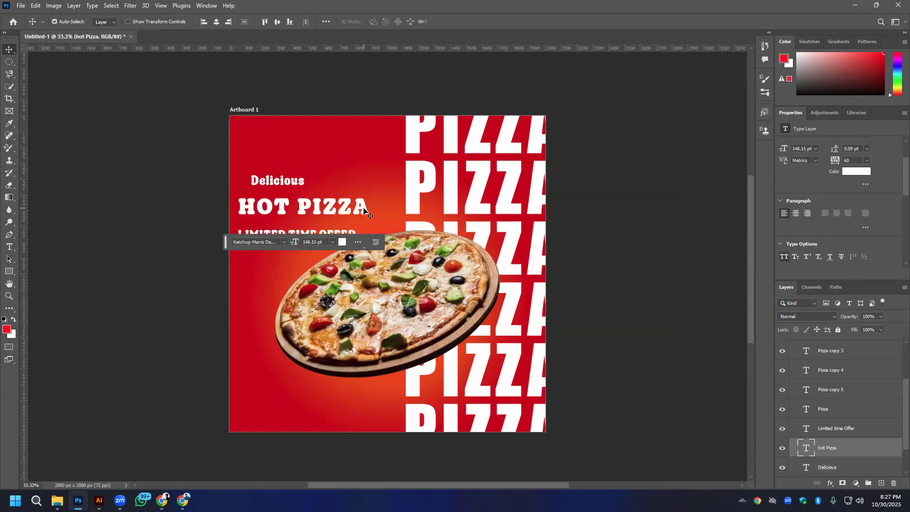
left_click(272, 185)
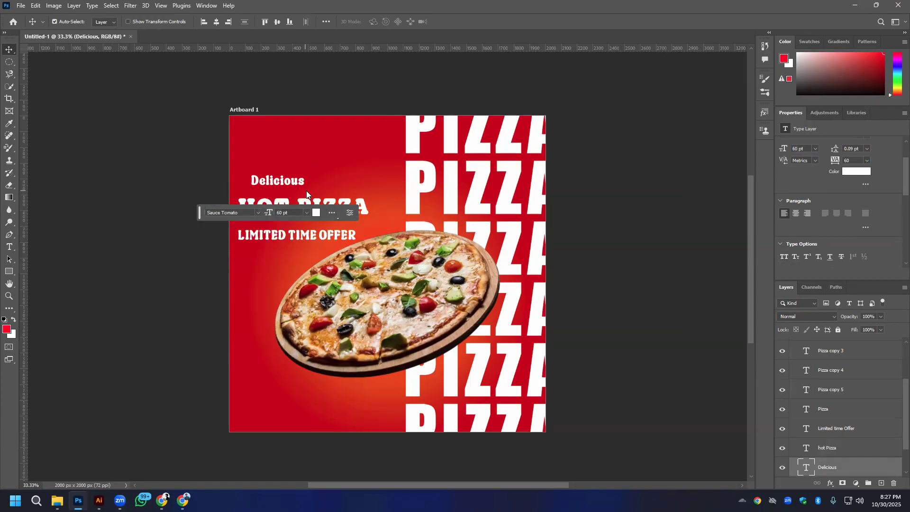
- Turn off All Caps for the LIMITED TIME OFFER text
left_click(308, 239)
scroll(782, 241, "down", 1)
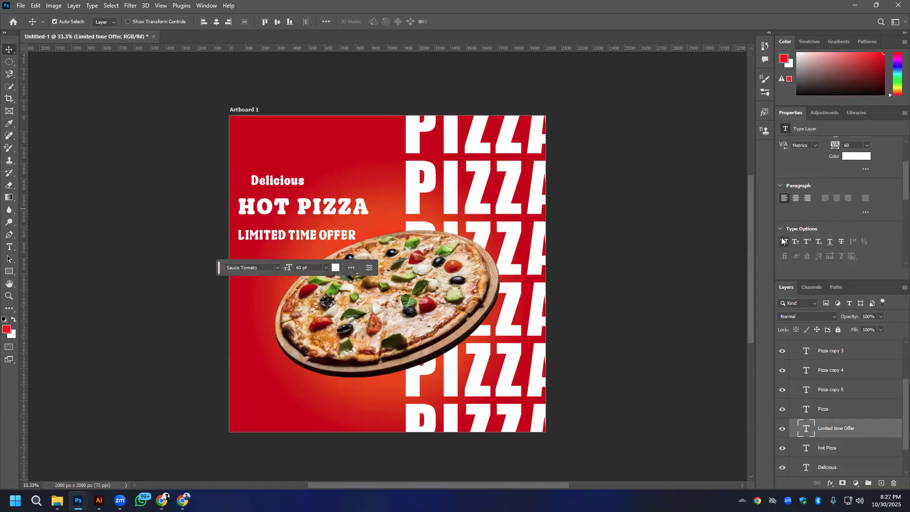
left_click(783, 241)
- Select the Delicious and Limited time Offer texts together and set their font size to 72 pt
left_click(292, 183, "shift")
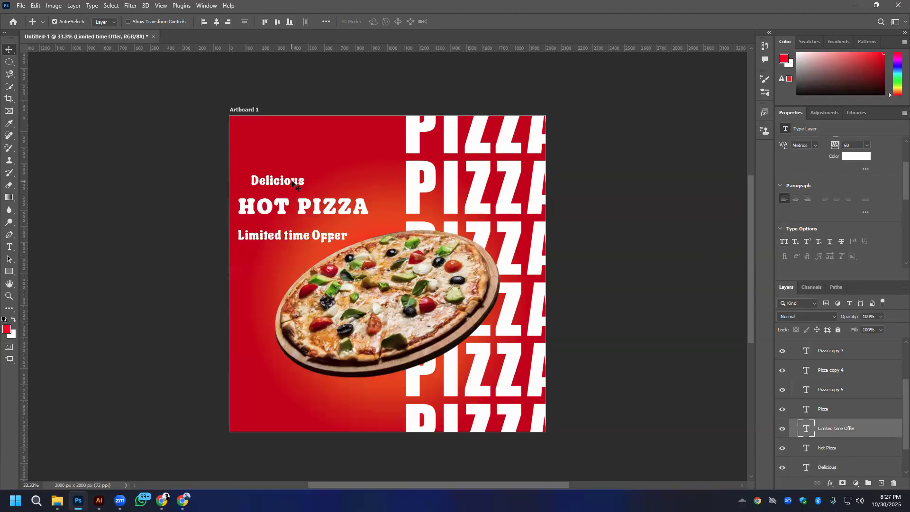
scroll(804, 169, "up", 1)
left_click(815, 194)
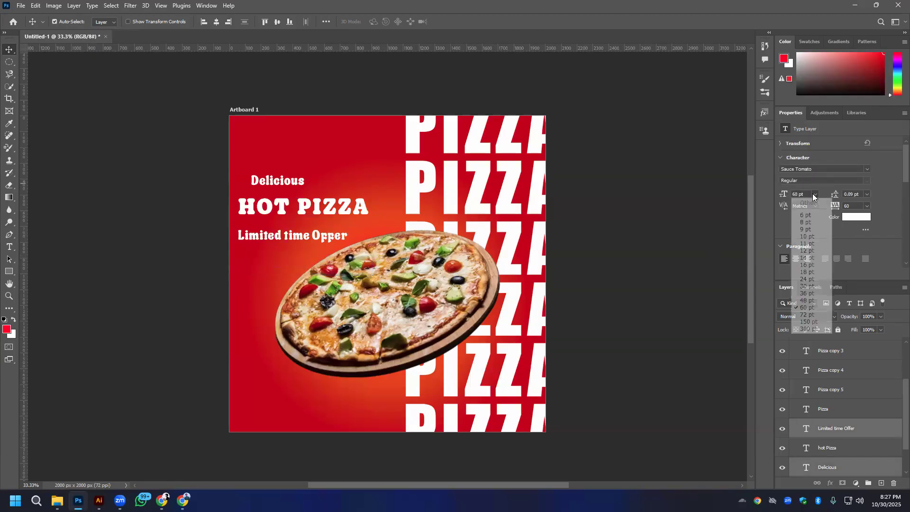
left_click(807, 314)
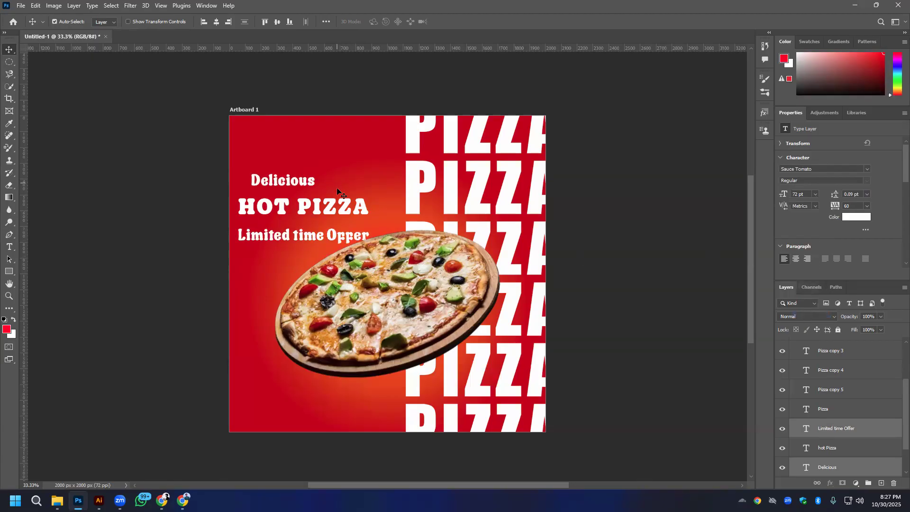
- Stack Delicious, HOT PIZZA and Limited time Offer as three closely spaced, centred lines above the pizza
left_click_drag(328, 215, 340, 213)
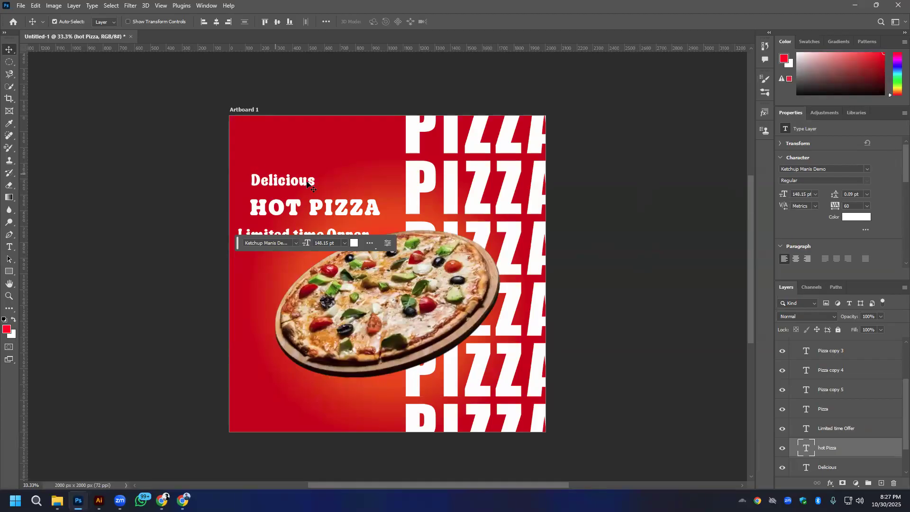
left_click_drag(308, 184, 331, 169)
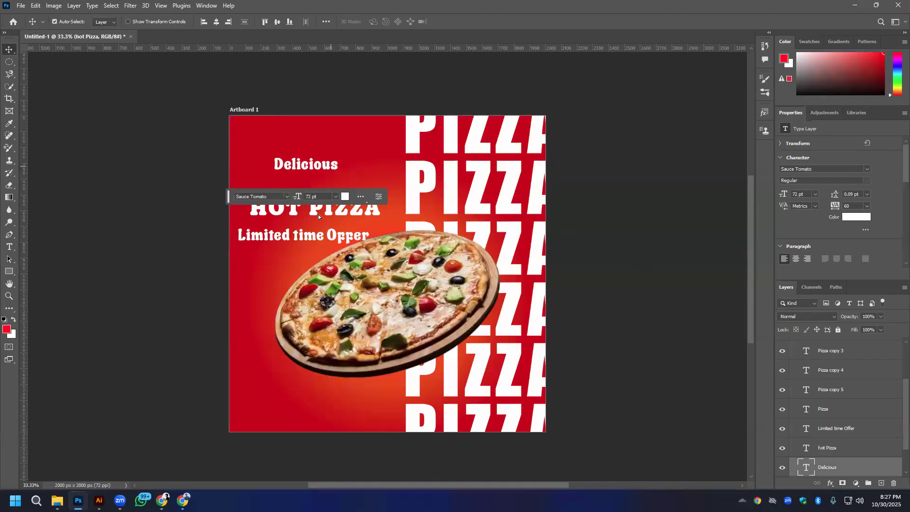
left_click_drag(348, 214, 341, 192)
left_click_drag(324, 240, 326, 221)
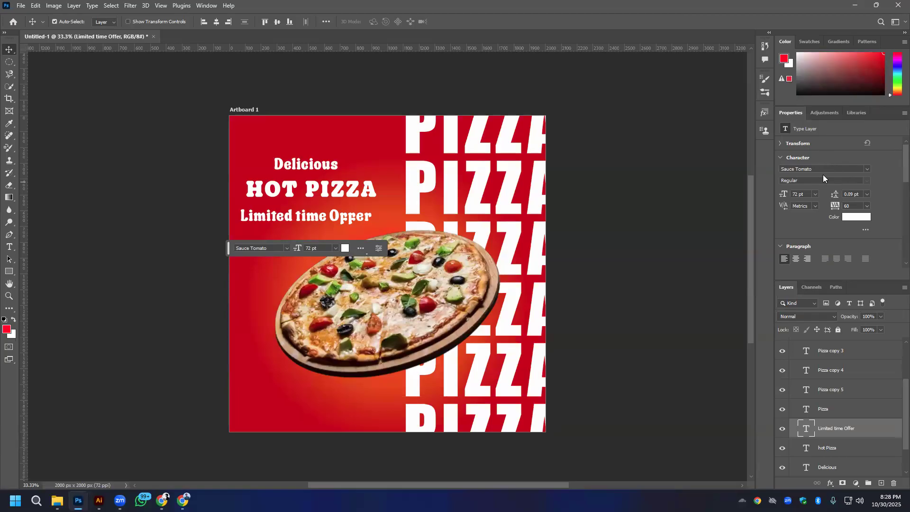
left_click_drag(334, 219, 338, 219)
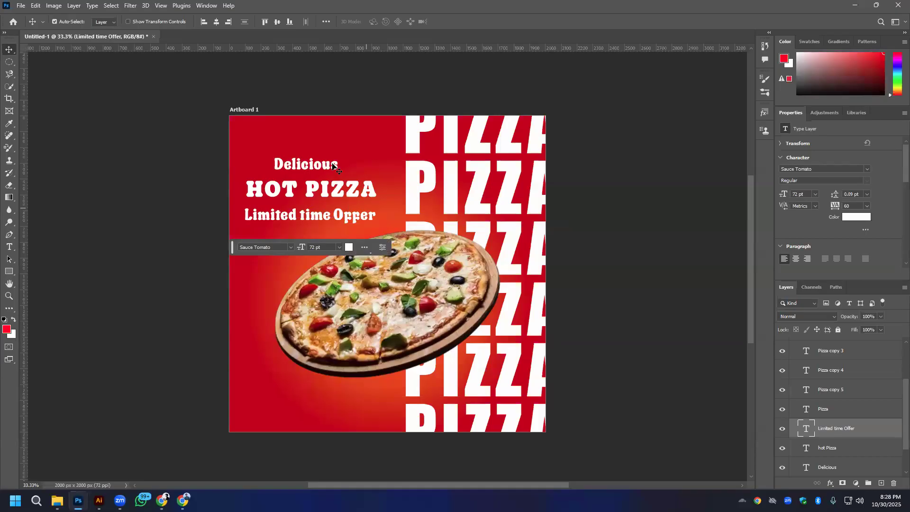
- Scale the HOT PIZZA text up from its centre to about 122%
left_click(378, 194)
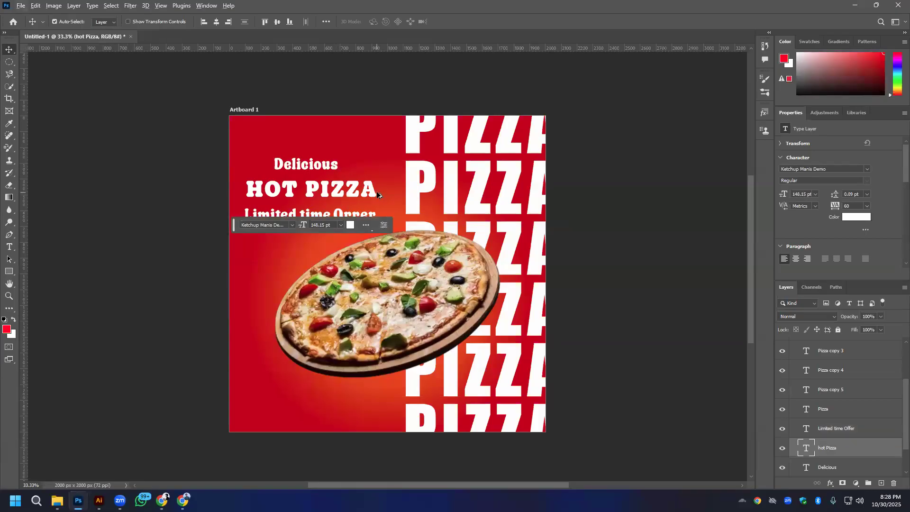
key("ctrl+t")
left_click_drag(377, 188, 399, 190)
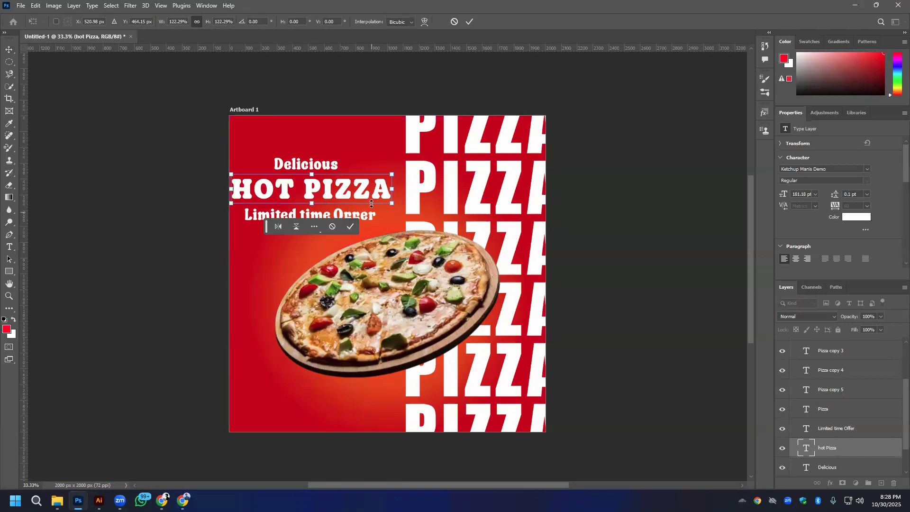
left_click(468, 22)
- Hide the contextual task bar that covers the artwork below the selected text
left_click(364, 217)
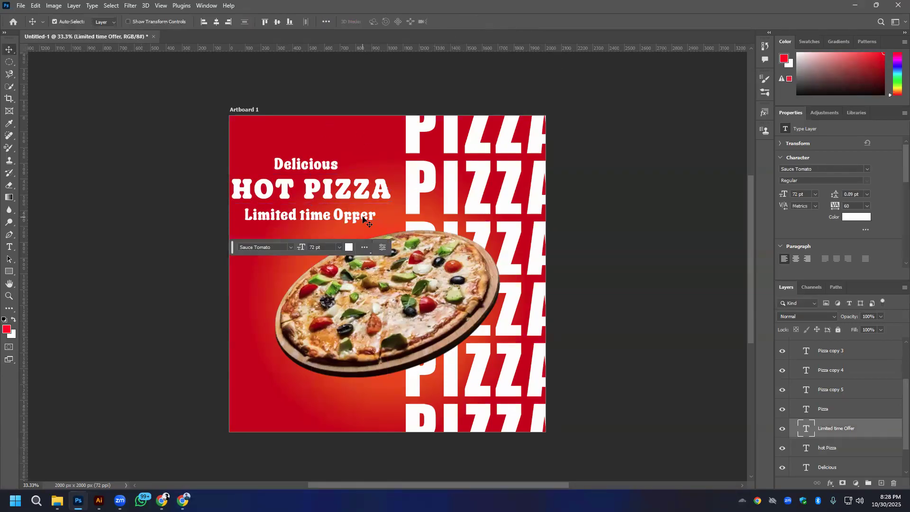
left_click(364, 247)
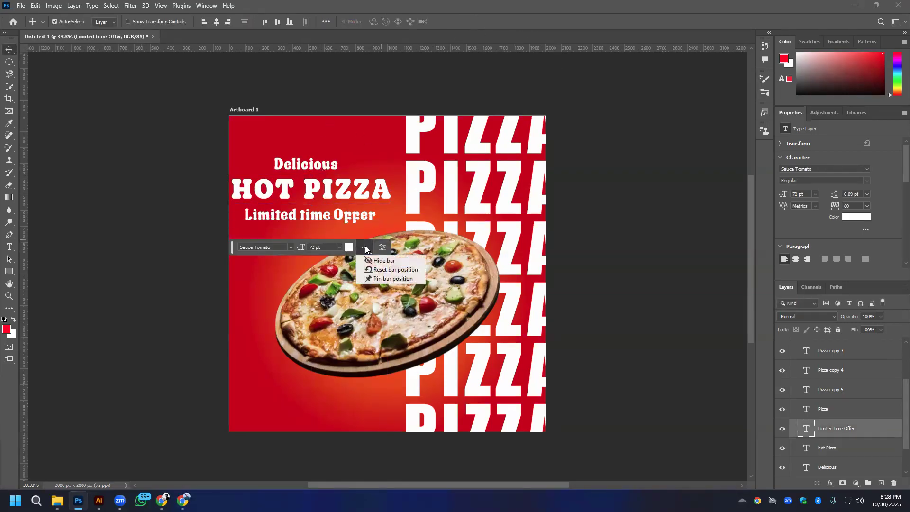
left_click(403, 261)
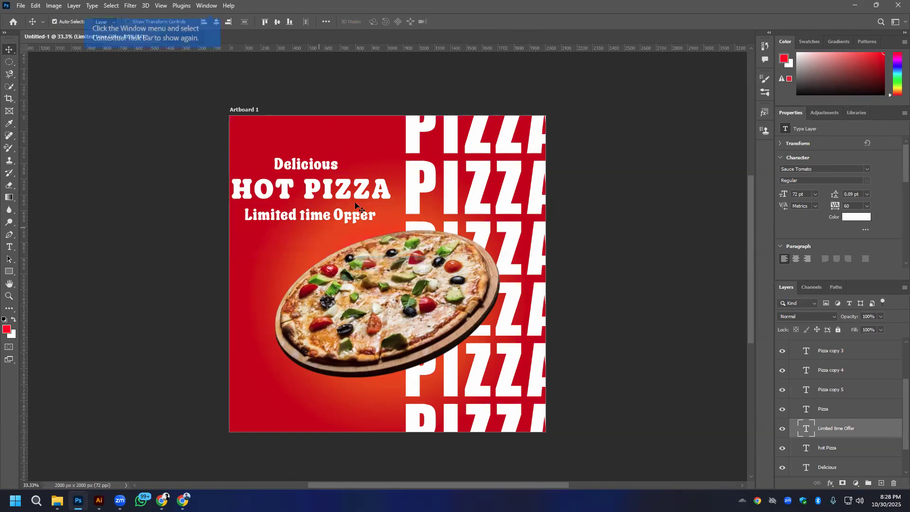
- Select the three headline lines and rotate them together counterclockwise so they slant upward to the right above the pizza
left_click(305, 170)
left_click(311, 196, "shift")
left_click(314, 219, "shift")
key("ctrl+t")
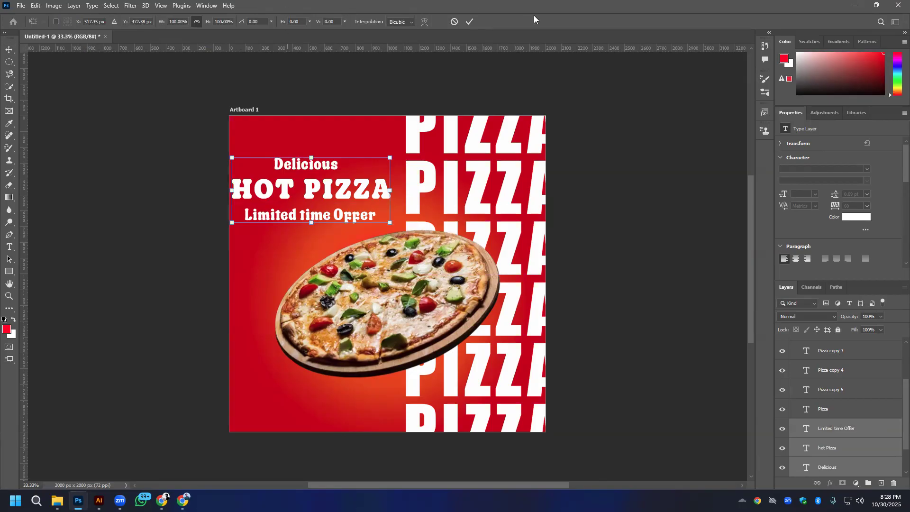
left_click_drag(396, 230, 388, 160)
left_click(588, 178)
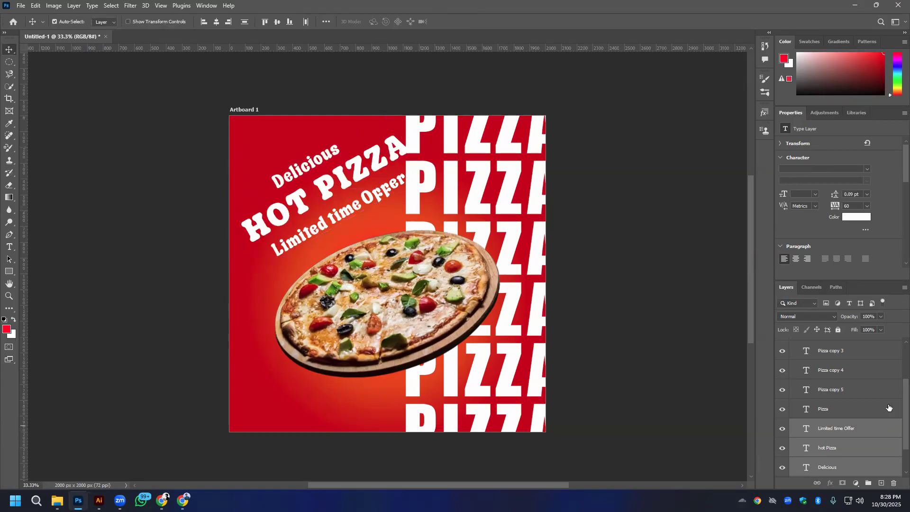
- Convert all the repeated PIZZA text layers into one smart object, then try moving it and undo the move
left_click(483, 142)
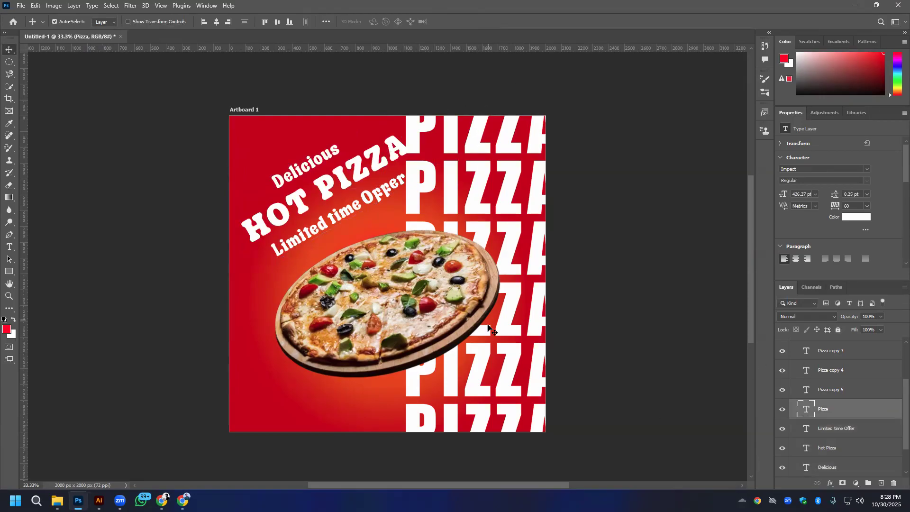
scroll(843, 379, "up", 3)
left_click(855, 382, "shift")
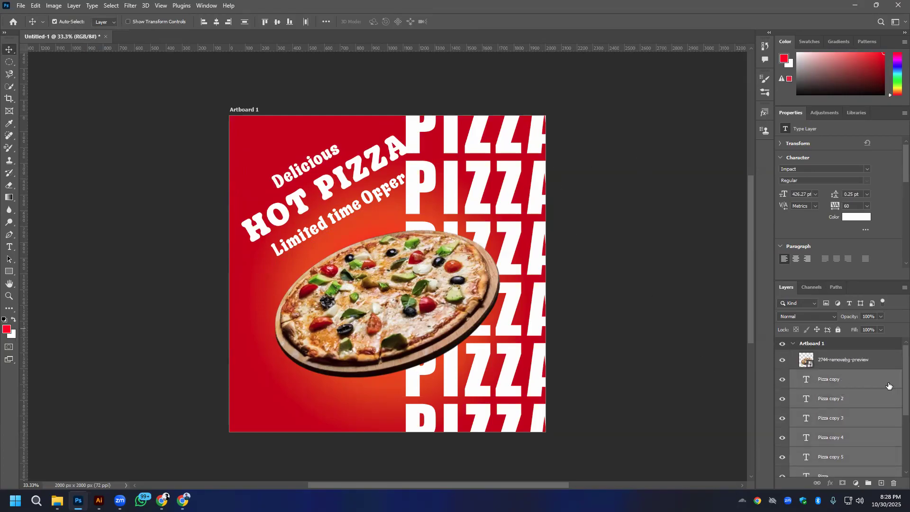
right_click(825, 380)
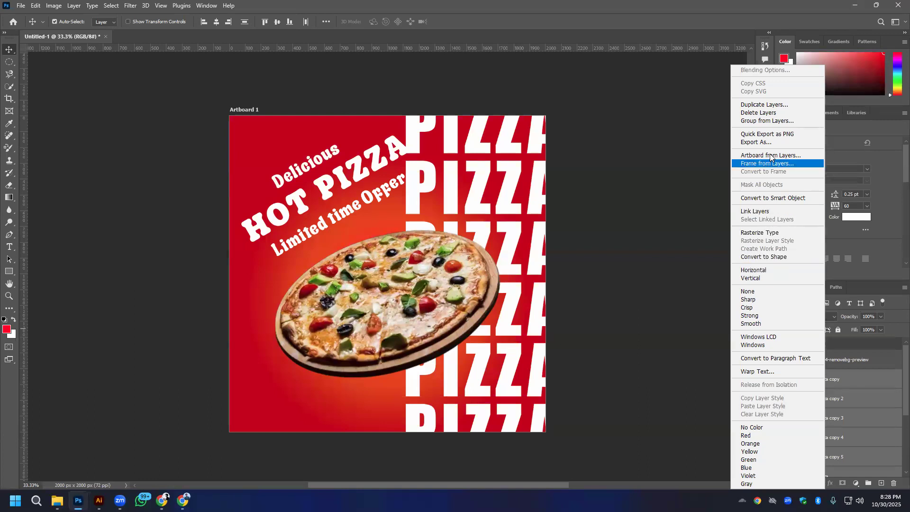
left_click(774, 198)
left_click_drag(485, 180, 469, 185)
key("ctrl+z")
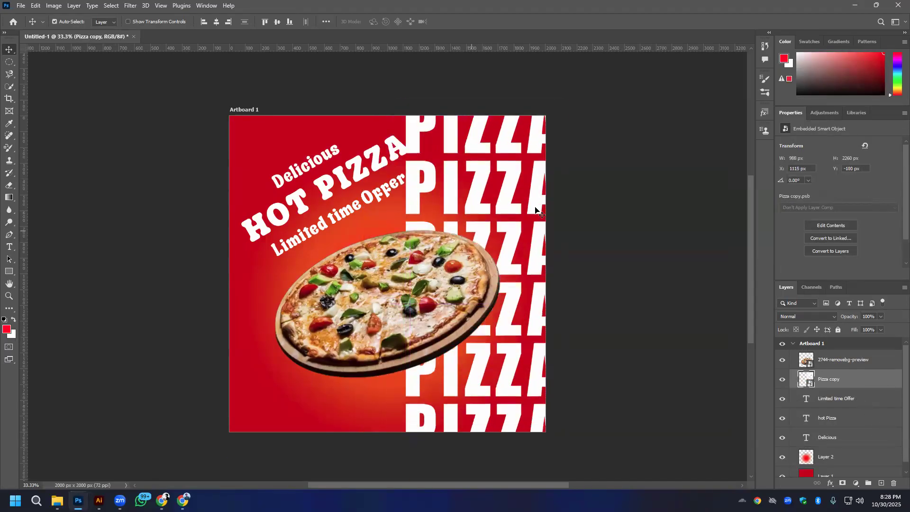
- Try a drop shadow on the PIZZA smart object with 40% opacity, 13 px distance, 18% spread and 2 px size
right_click(868, 375)
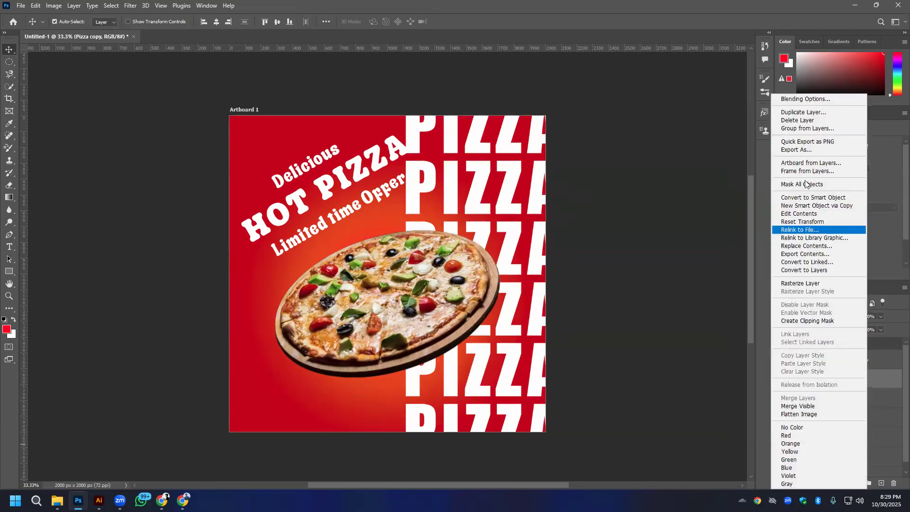
left_click(808, 99)
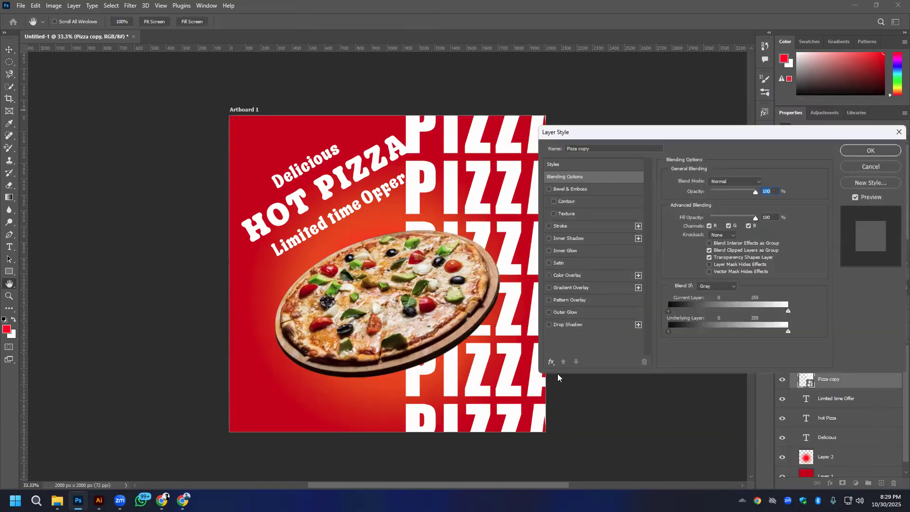
left_click(559, 326)
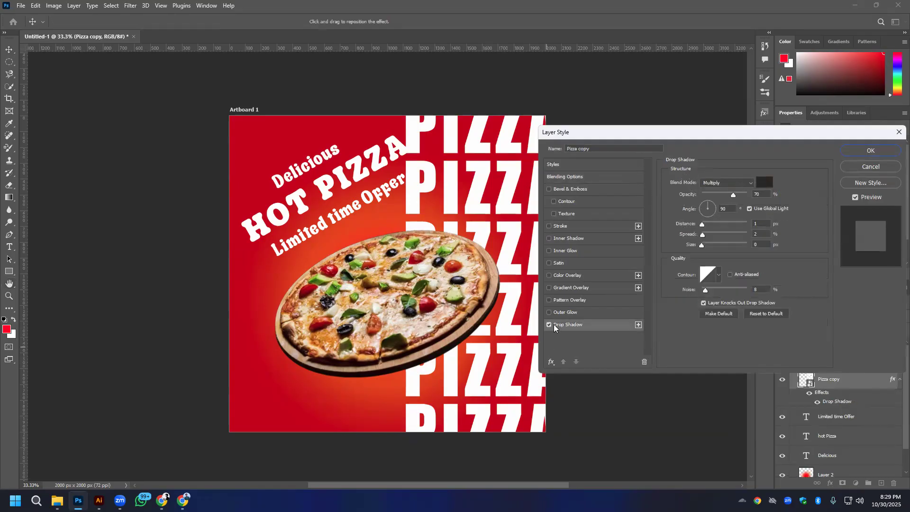
left_click(735, 195)
left_click_drag(703, 224, 702, 244)
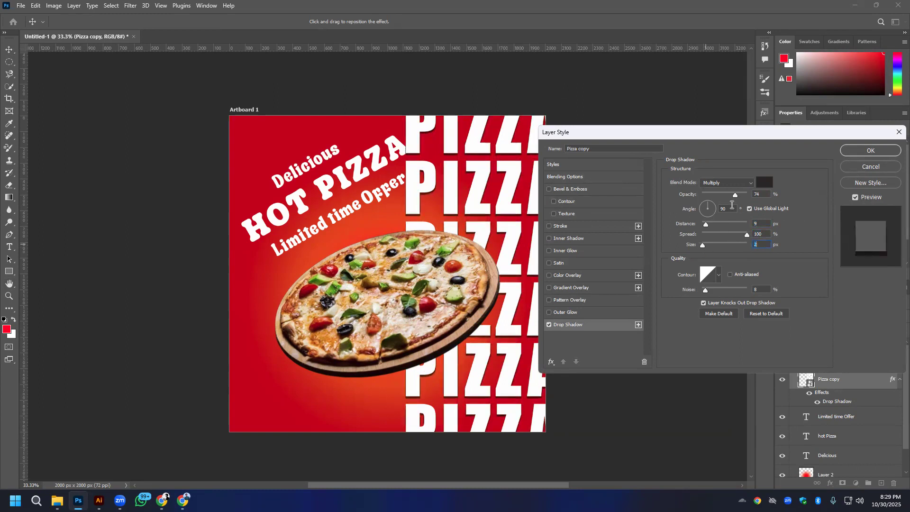
left_click_drag(720, 194, 719, 194)
left_click_drag(711, 232, 710, 232)
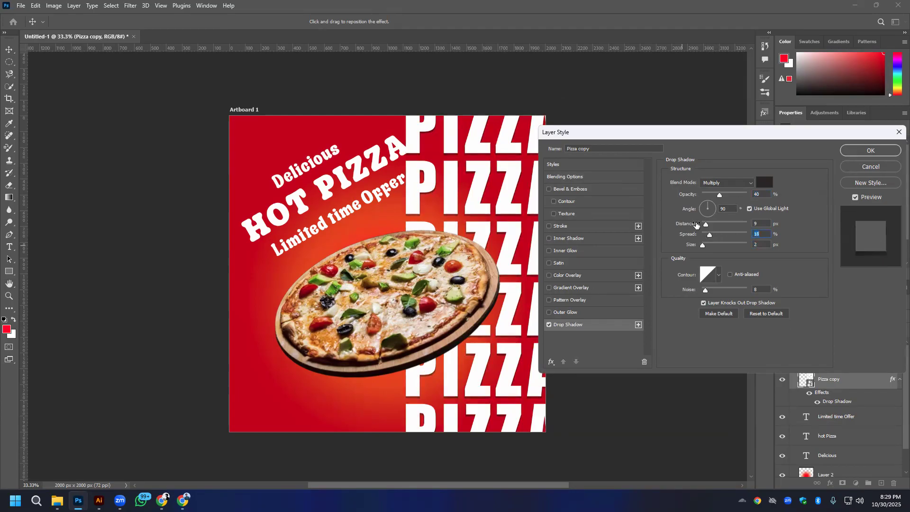
left_click(708, 225)
- Experiment with the layer's Blend If ranges, splitting the Underlying Layer highlights to 229/255
left_click(563, 177)
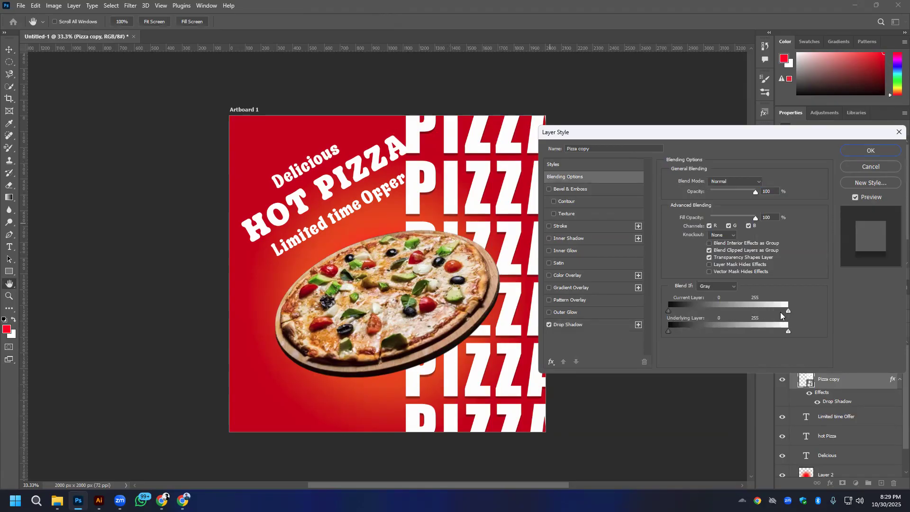
left_click_drag(788, 312, 718, 334)
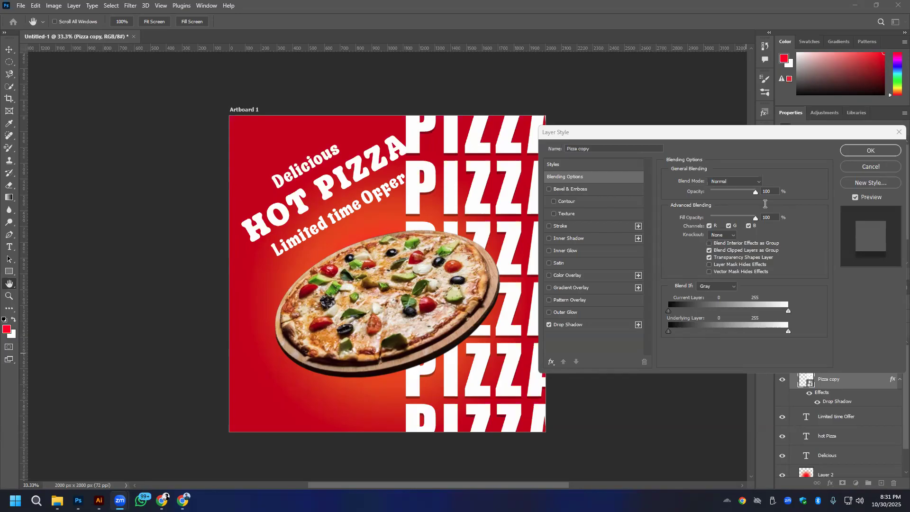
left_click(494, 156)
left_click(494, 156)
left_click_drag(706, 141, 693, 88)
mouse_move(799, 261)
left_mouse_down()
mouse_move(791, 260)
mouse_move(802, 264)
left_mouse_up()
left_click_drag(683, 263, 660, 277)
key("alt")
left_click_drag(788, 282, 791, 261)
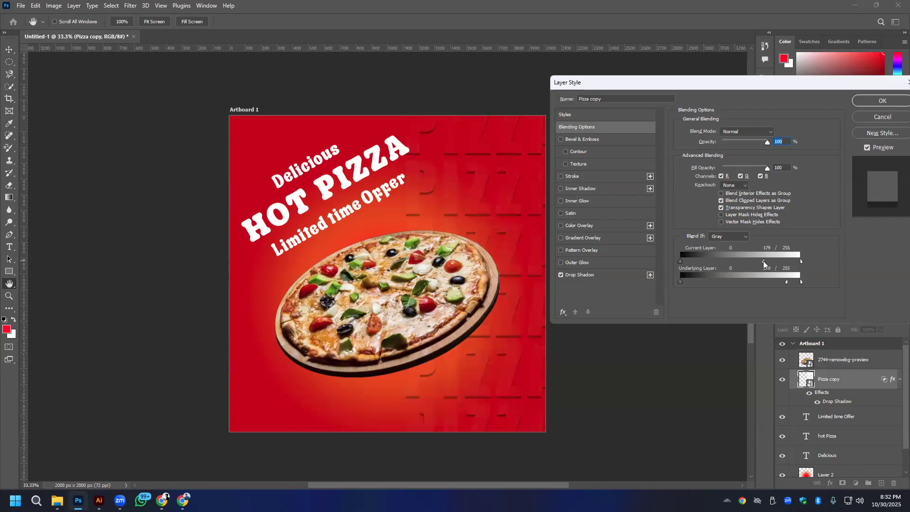
- Try splitting the Current Layer highlight range to 248/255 so the PIZZA text turns semi-transparent
left_click_drag(774, 261, 827, 265)
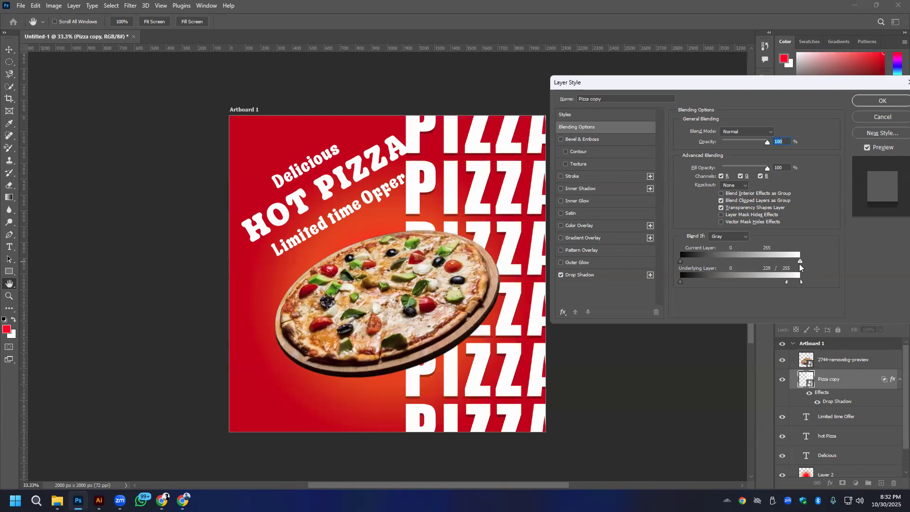
left_click_drag(800, 261, 769, 264)
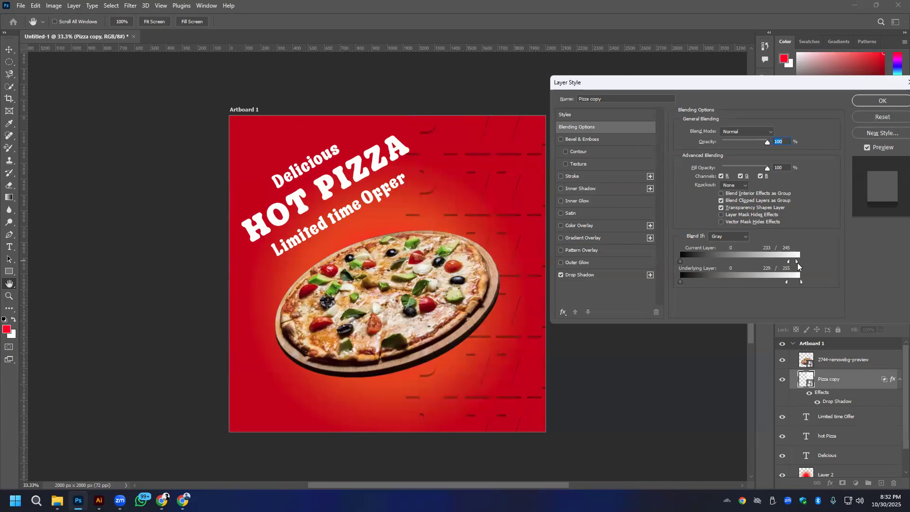
left_click_drag(797, 262, 796, 262)
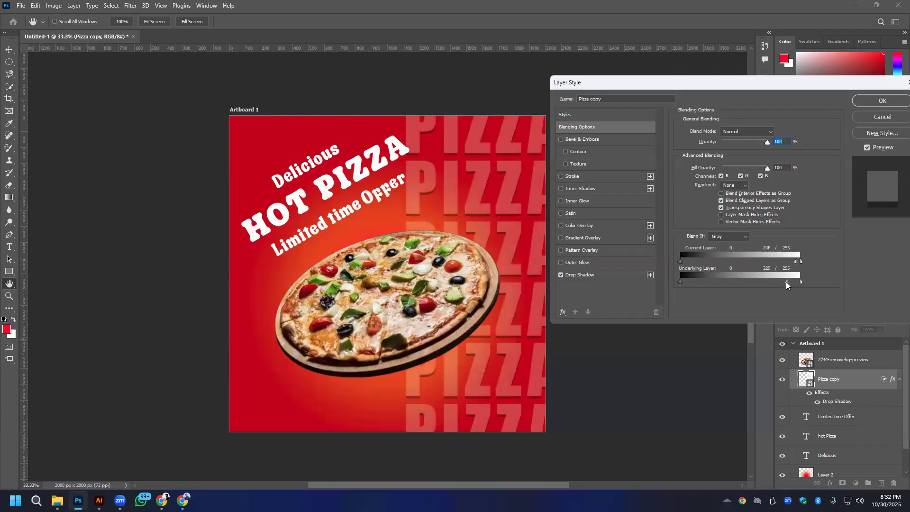
- Try Blend If values of 34/76 and 101/251 for the Underlying Layer, and 21/85 for the Current Layer shadows
left_click_drag(786, 282, 792, 282)
left_click_drag(797, 281, 783, 283)
left_click_drag(708, 285, 734, 285)
left_click_drag(681, 282, 716, 281)
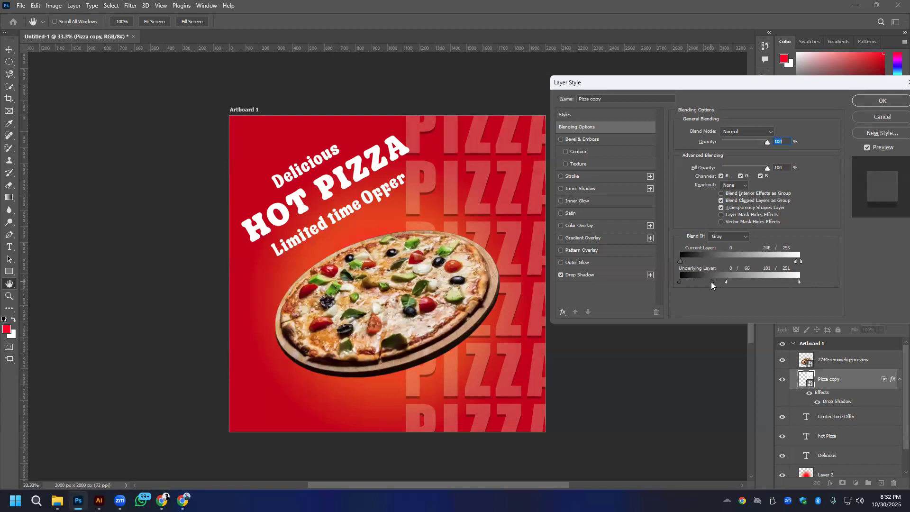
left_click_drag(689, 259, 697, 282)
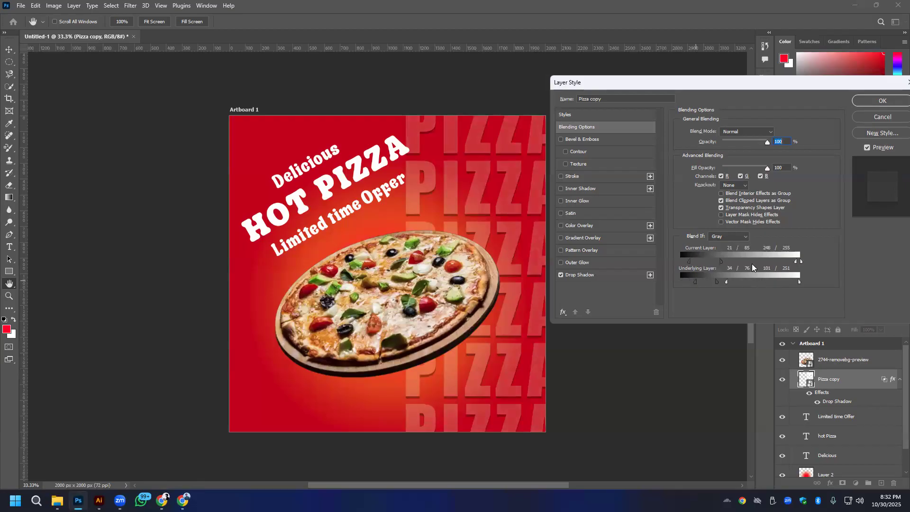
- Try the fill opacity control and check the Blend If channel options, keeping Gray
mouse_move(766, 167)
left_mouse_down()
mouse_move(747, 166)
mouse_move(768, 167)
left_mouse_up()
left_click(729, 236)
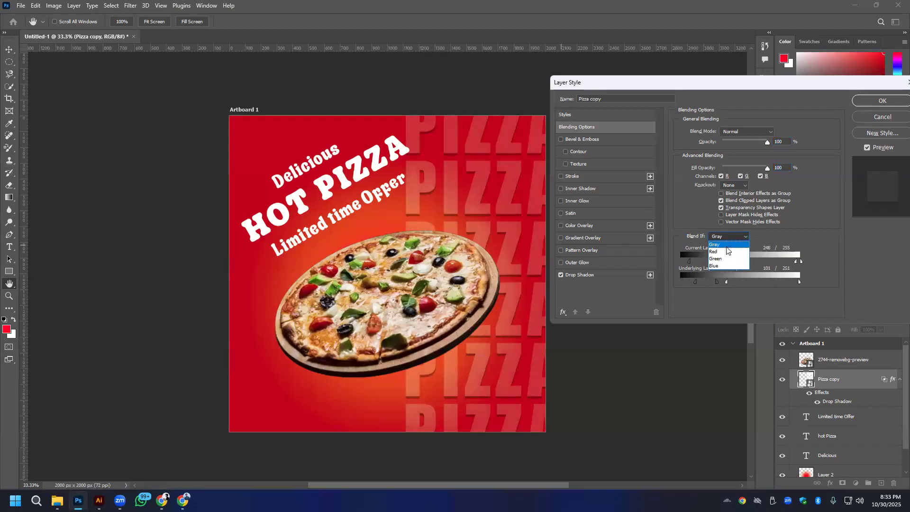
left_click(726, 376)
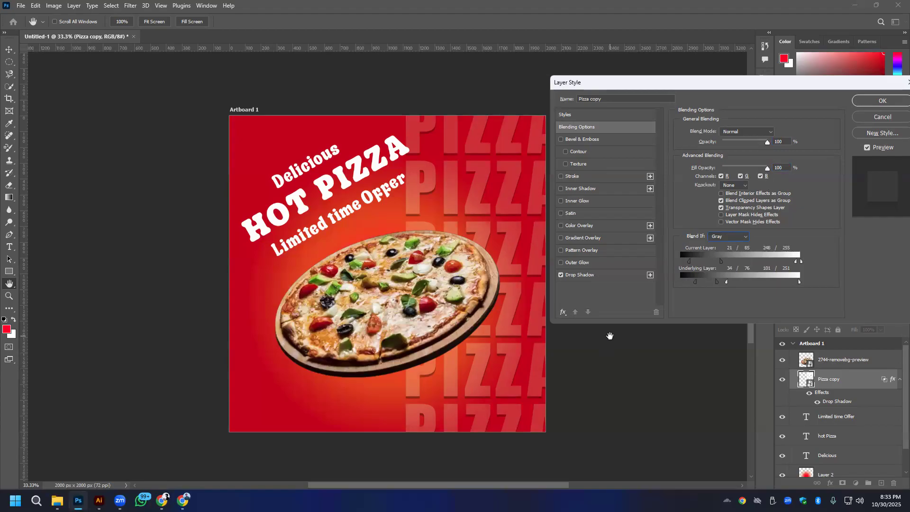
- Compare the semi-transparent PIZZA text with its drop shadow off and on, then try changing the shadow noise
left_click(601, 277)
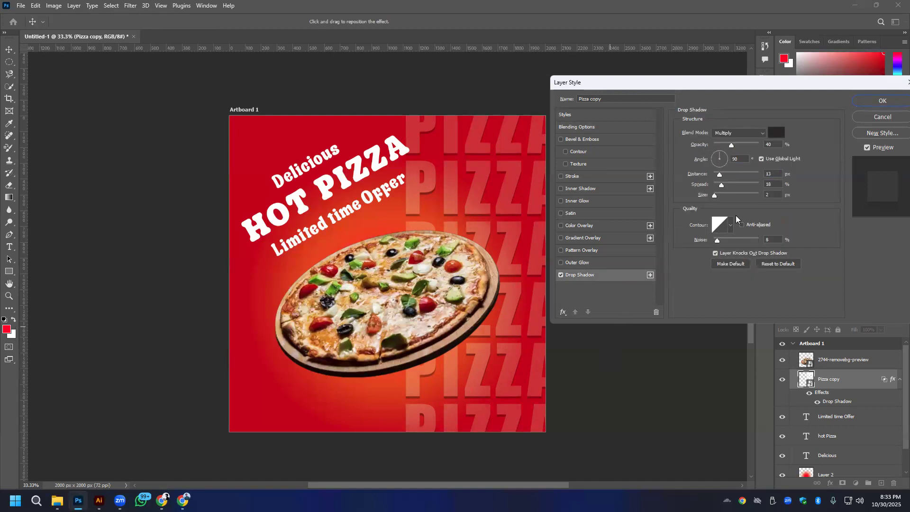
left_click(561, 276)
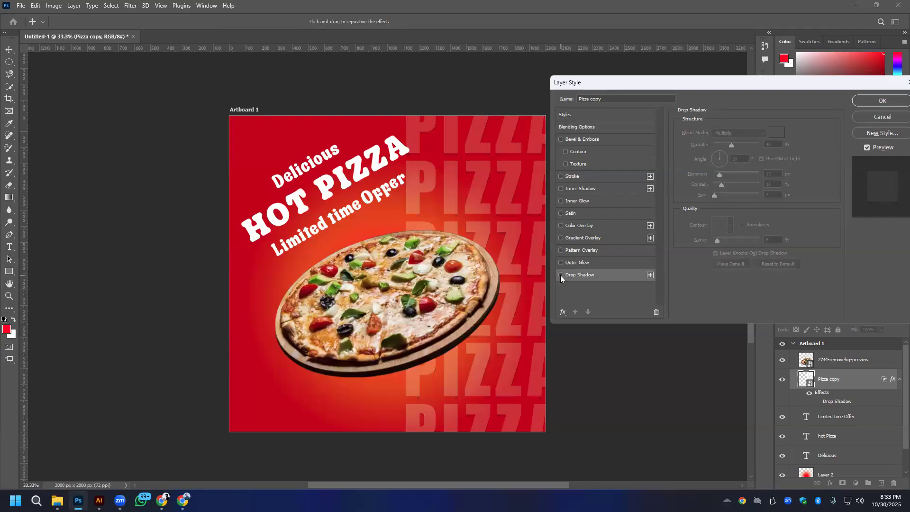
left_click(561, 275)
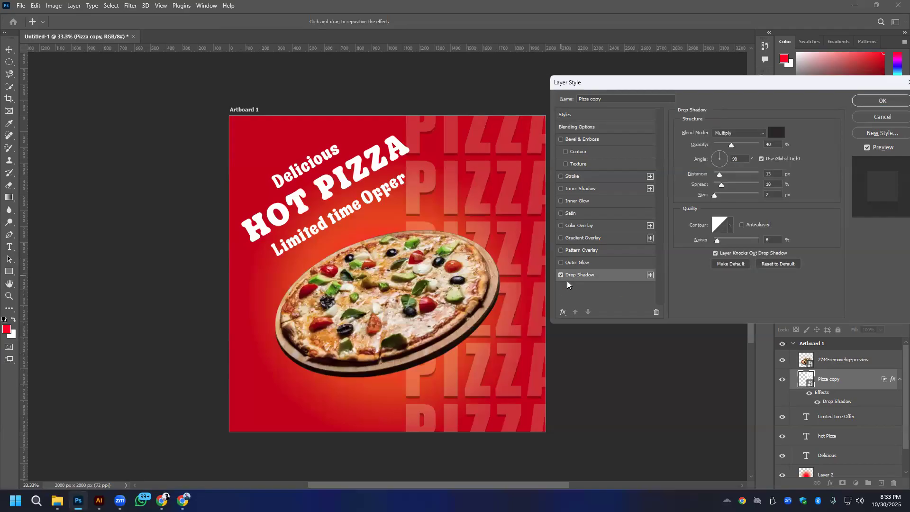
left_click(588, 126)
left_click(562, 275)
left_click(561, 275)
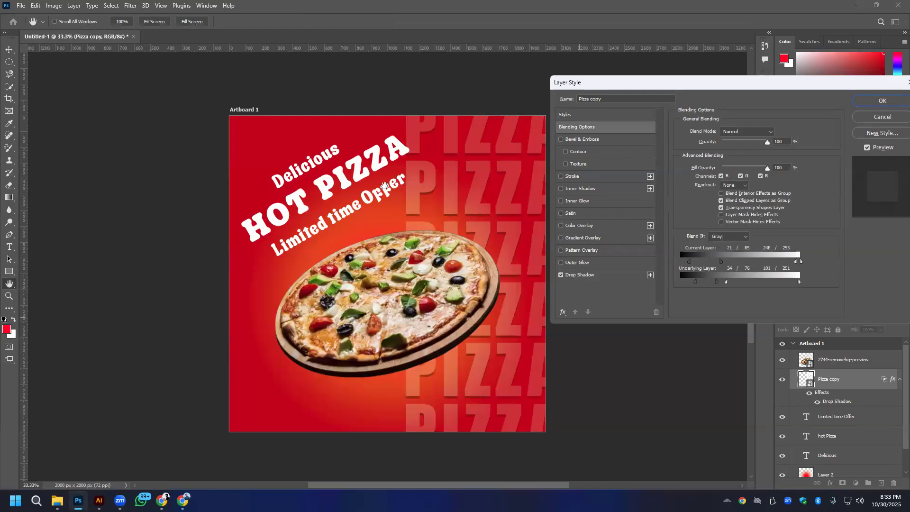
left_click(582, 274)
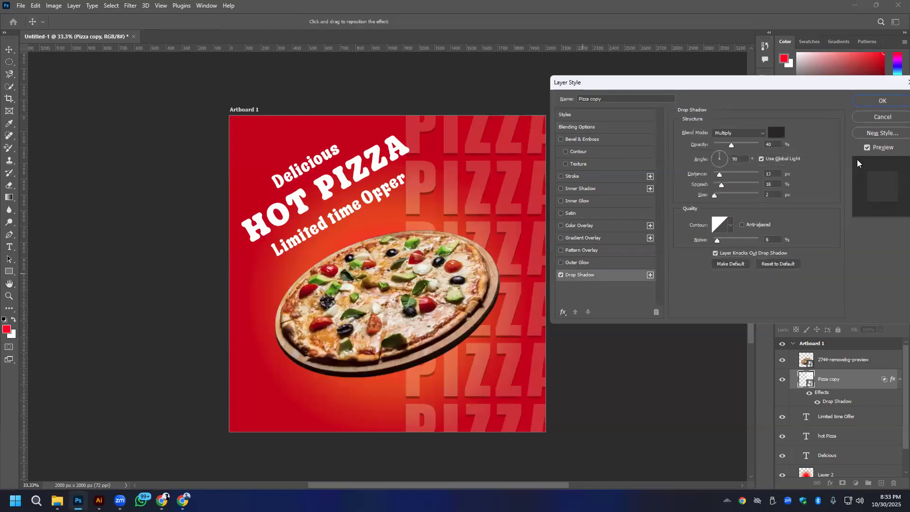
left_click(730, 241)
- Try a leaf Pattern Overlay on the PIZZA text, check the available pattern groups, and turn the overlay off
left_click(584, 252)
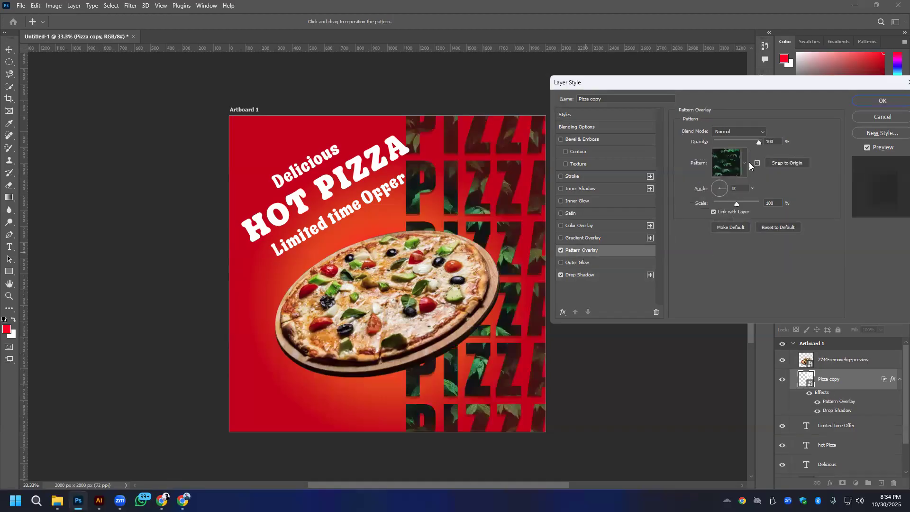
left_click(744, 163)
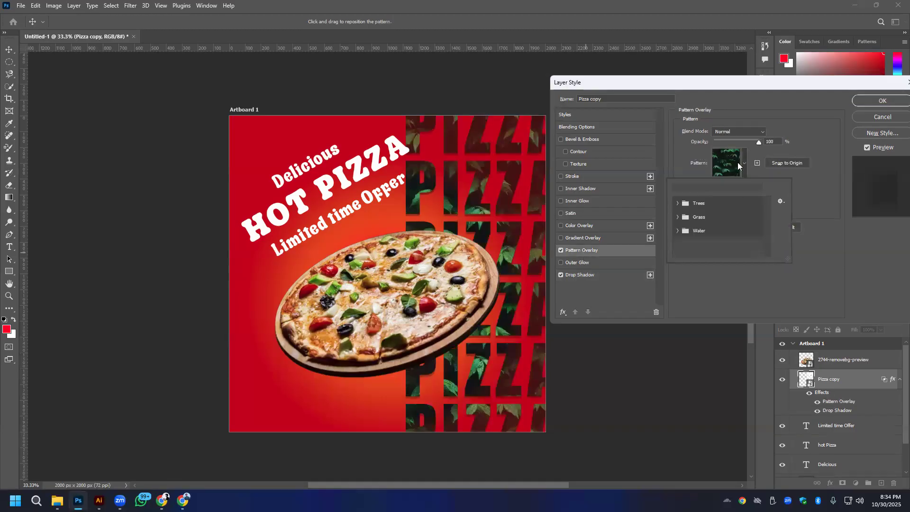
left_click(560, 249)
left_click(560, 249)
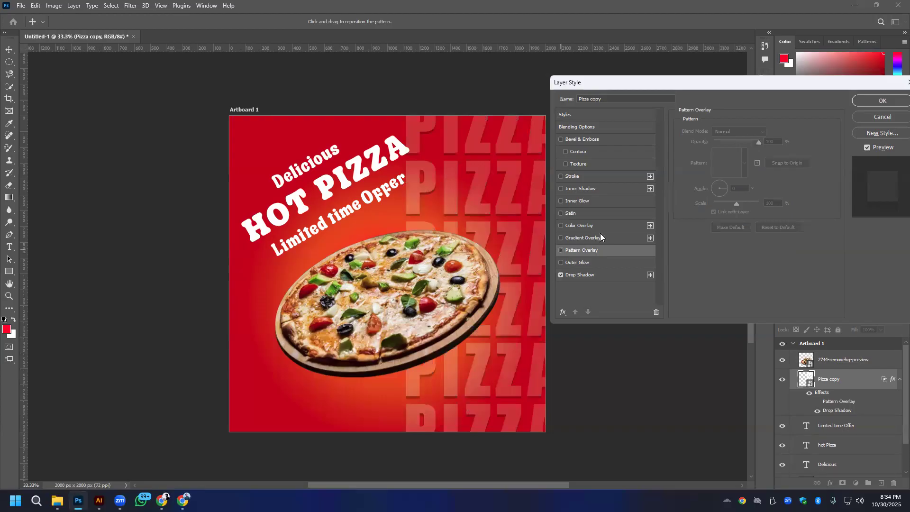
- Try a white Color Overlay on the PIZZA text at 13% opacity
left_click(560, 225)
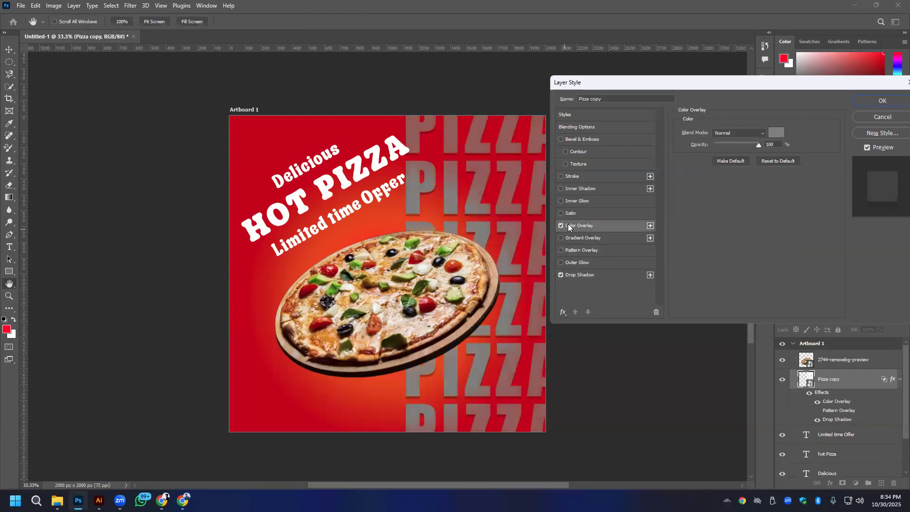
left_click(777, 133)
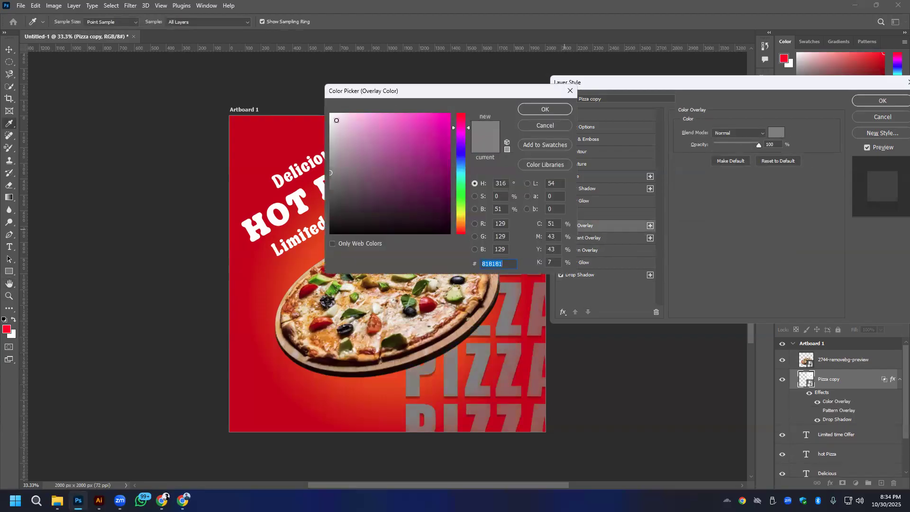
left_click(332, 115)
left_click(545, 109)
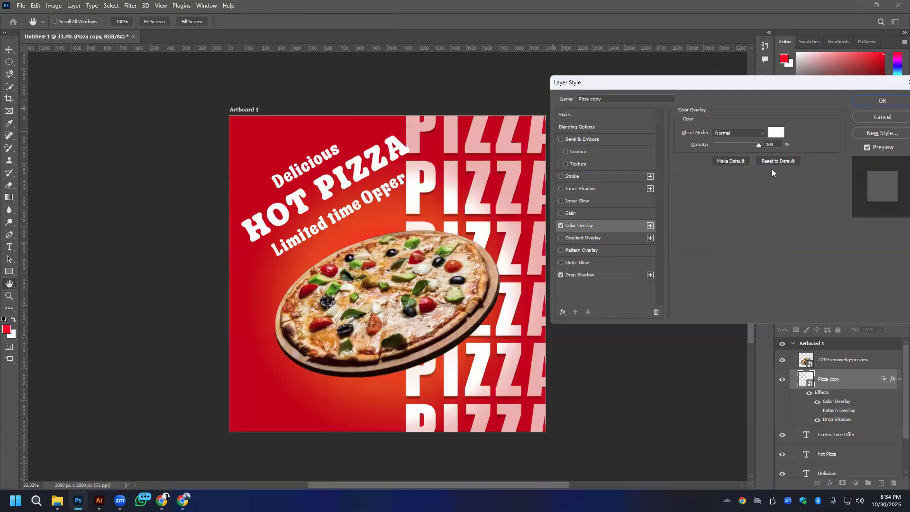
left_click_drag(731, 145, 718, 143)
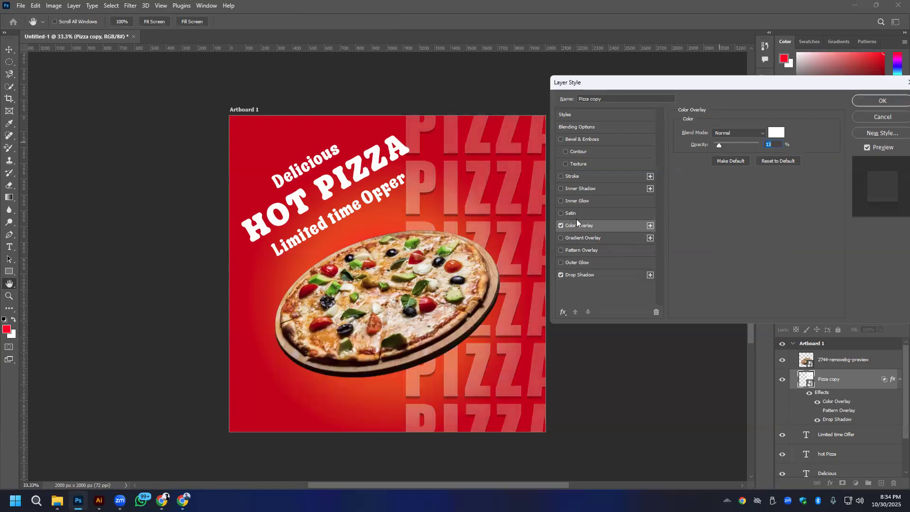
- Try a Bevel & Emboss texture with 1% scale and -964% depth, then discard all the layer style changes
left_click(565, 164)
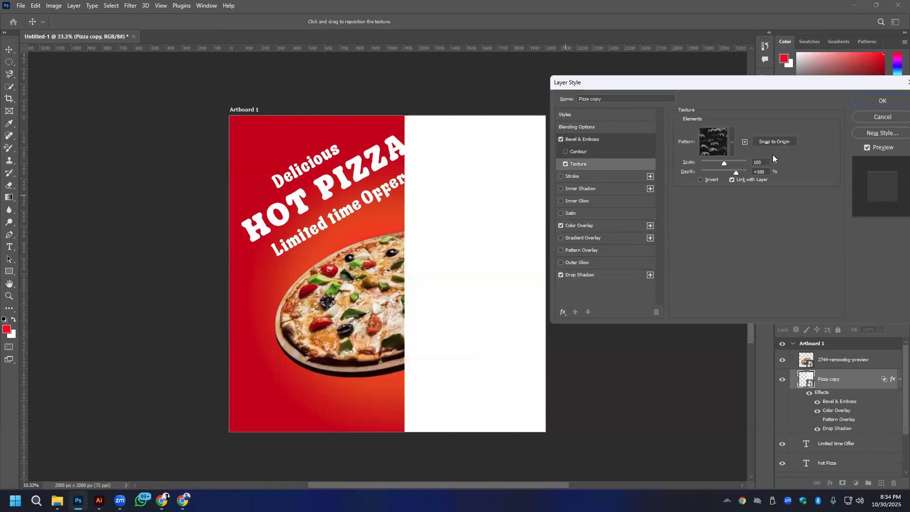
left_click_drag(736, 173, 692, 158)
left_click(731, 142)
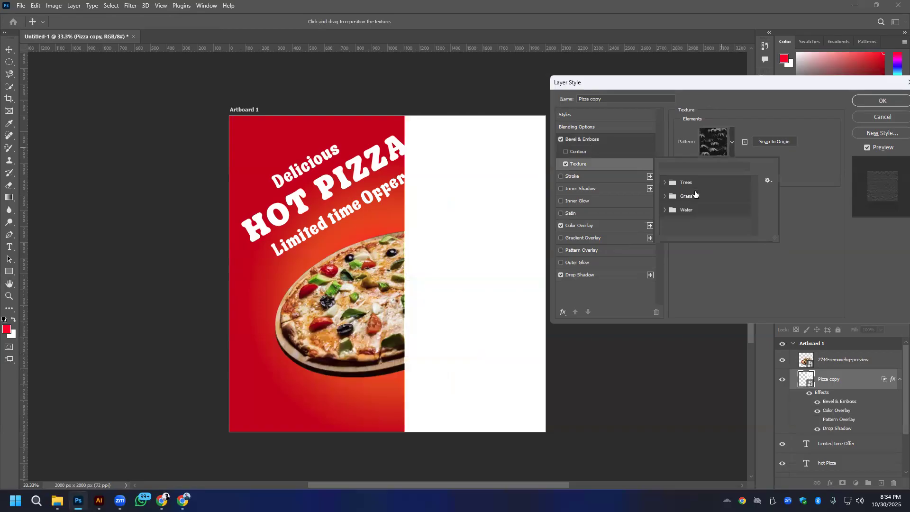
left_click(789, 181)
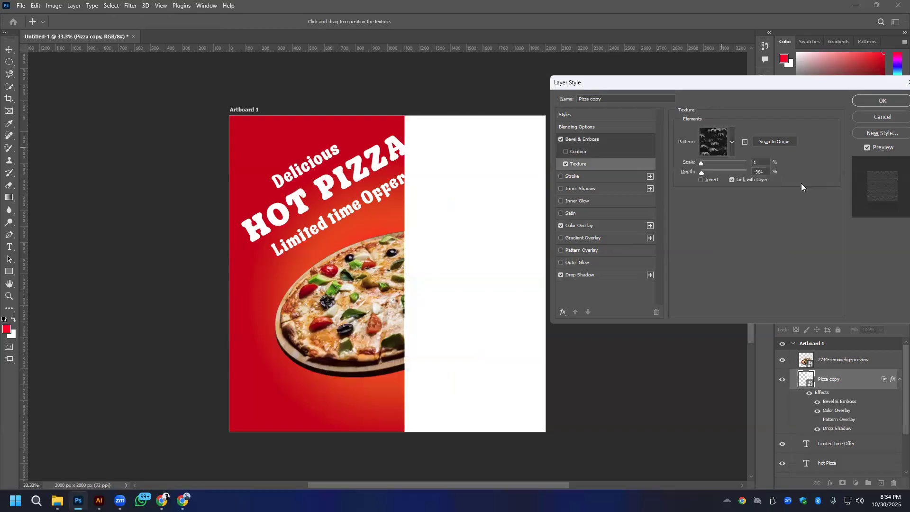
left_click(729, 145)
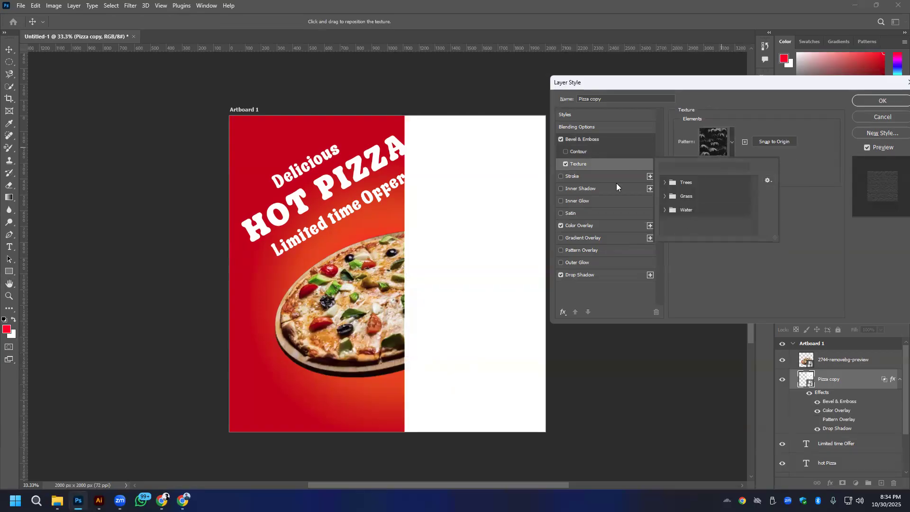
left_click(880, 121)
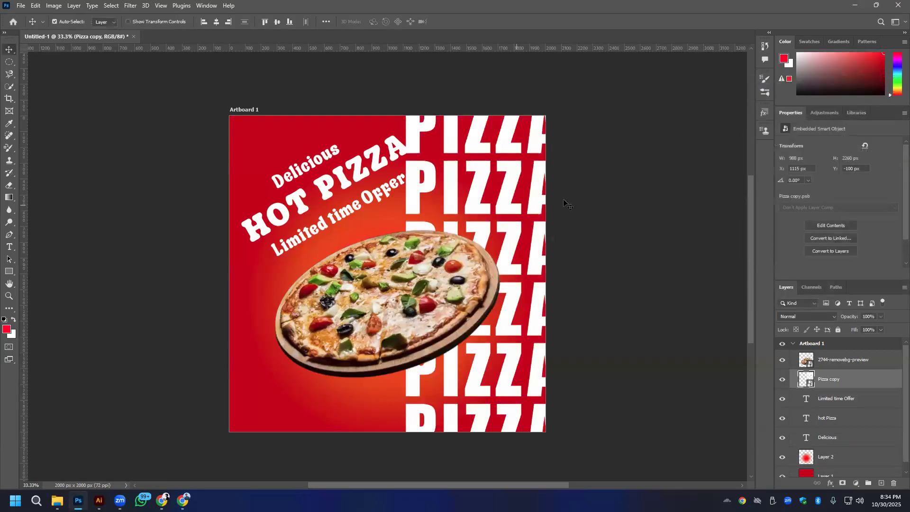
- Redo the earlier move of the PIZZA smart object so it sits at X 1020 px, Y -61 px
key("ctrl+z")
key("ctrl+shift+z")
key("ctrl+shift+z")
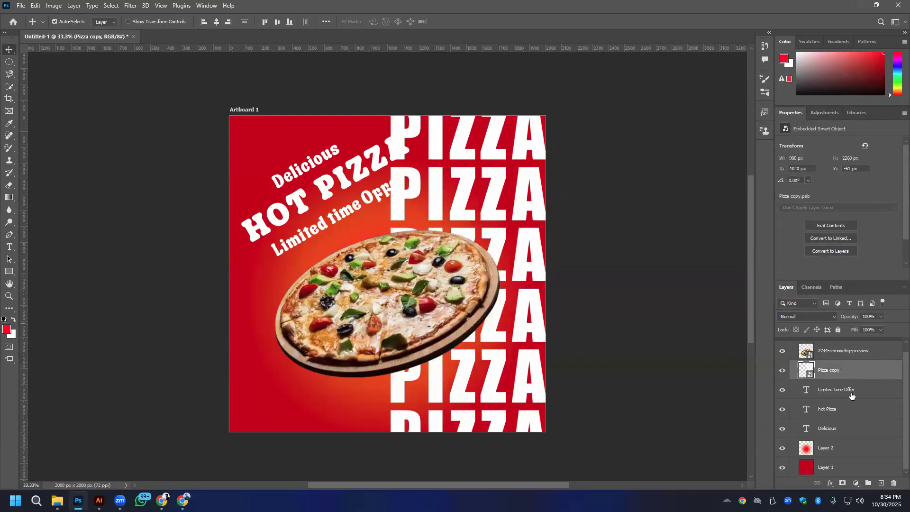
- Adjust the Drop Shadow on the Pizza copy layer to 34% opacity, 16 px distance, 17% spread and 2 px size
right_click(844, 371)
left_click(777, 99)
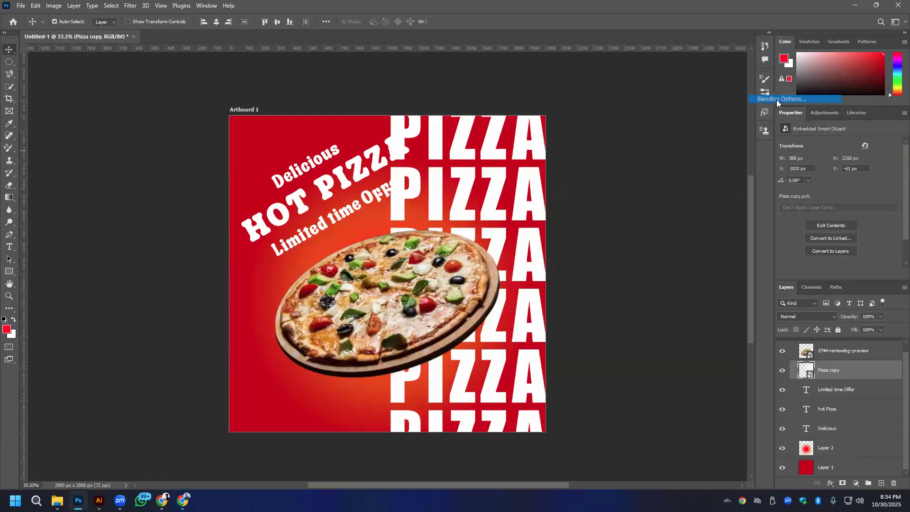
left_click(550, 275)
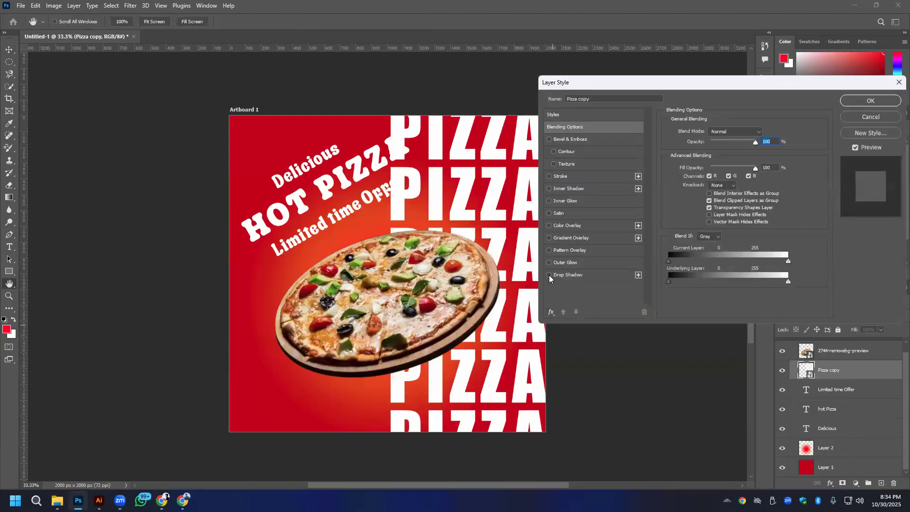
left_click(588, 275)
left_click_drag(733, 145, 724, 145)
left_click_drag(703, 175, 702, 195)
left_click_drag(726, 146, 718, 146)
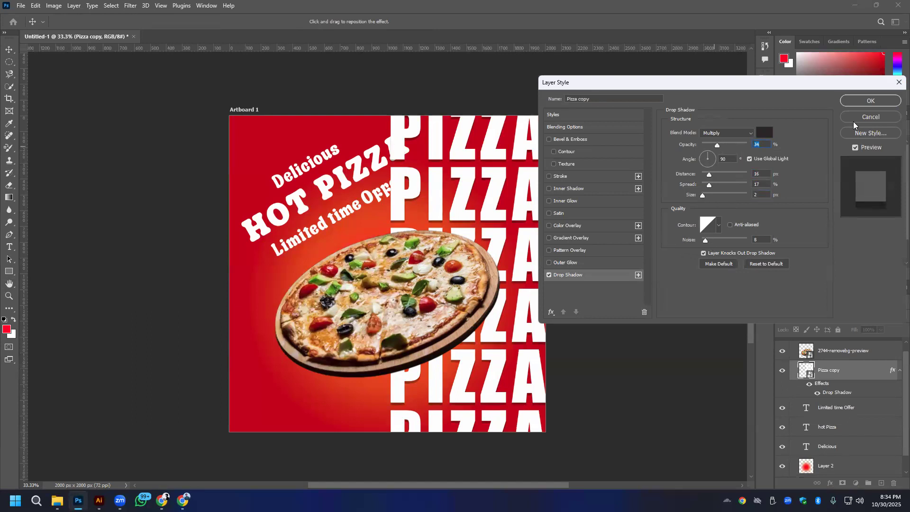
- Blend the PIZZA text with split Blend If ranges 0/56–249/255 and 0/76–140/255, 92% fill opacity and 90% opacity
left_click(581, 130)
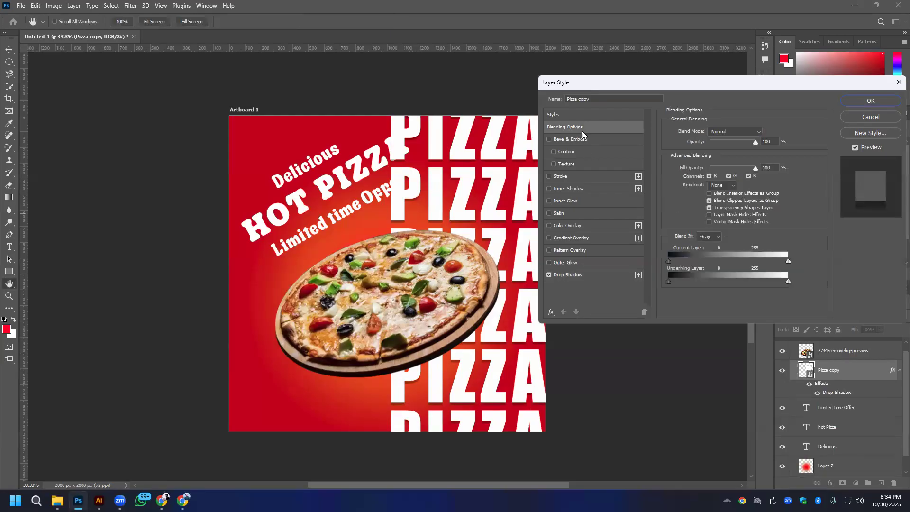
key("alt")
left_click_drag(669, 261, 683, 260)
left_click_drag(786, 262, 735, 283)
left_click_drag(669, 282, 696, 261)
left_click_drag(755, 168, 751, 142)
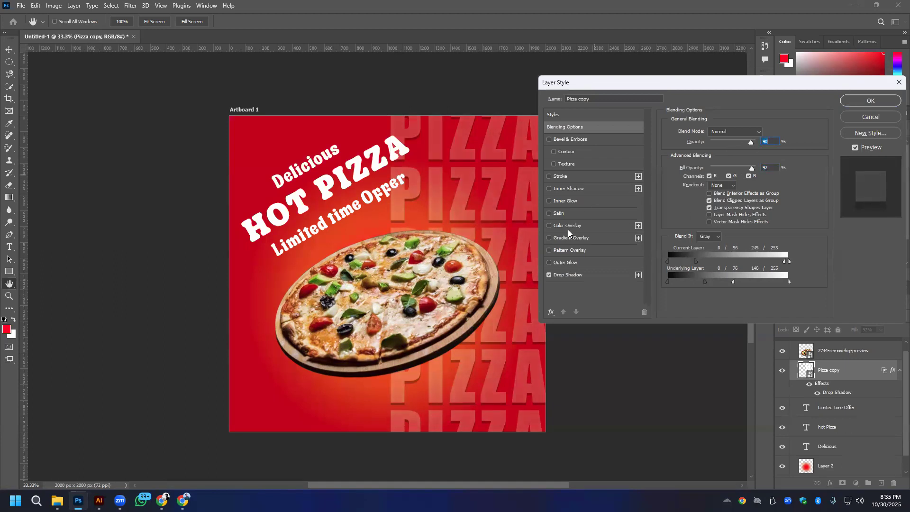
- Compare the PIZZA text with and without an Outer Glow, leaving the effect off
left_click(571, 263)
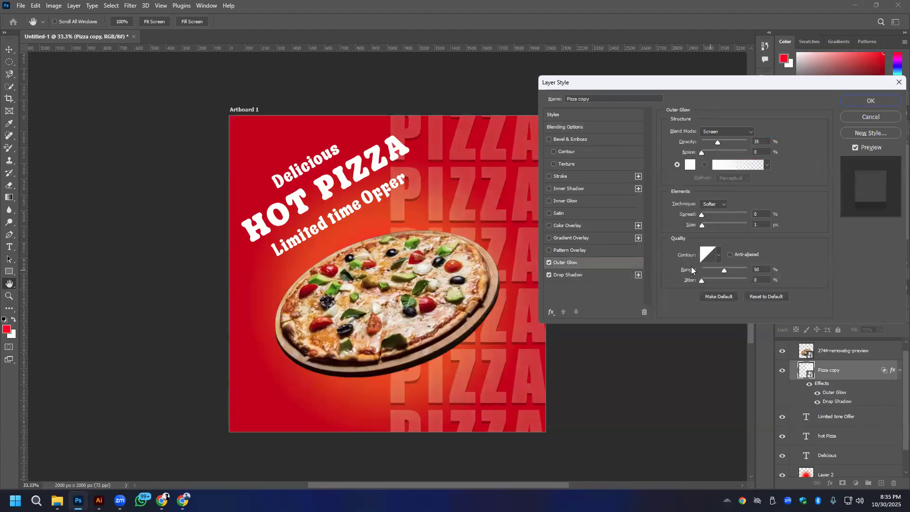
left_click(549, 262)
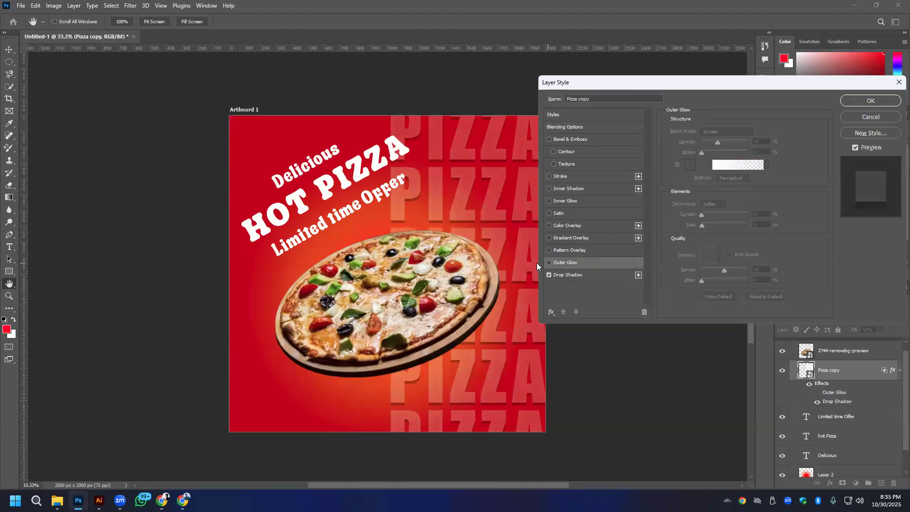
left_click(549, 263)
left_click(549, 264)
left_click(549, 264)
left_click(549, 263)
- Add a Smooth Inner Bevel to the PIZZA text with 313% depth, Down direction and 0 px size
left_click(580, 139)
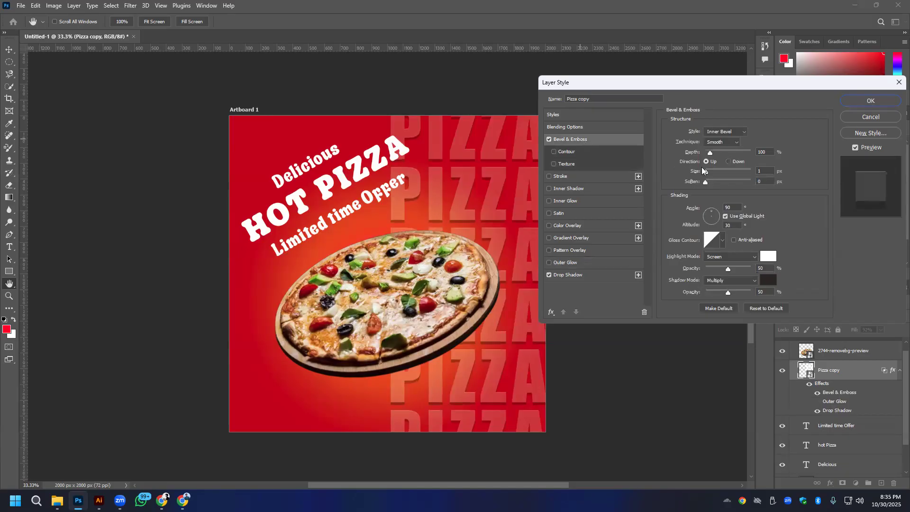
mouse_move(716, 152)
left_mouse_down()
mouse_move(708, 151)
mouse_move(721, 154)
left_mouse_up()
left_click(725, 142)
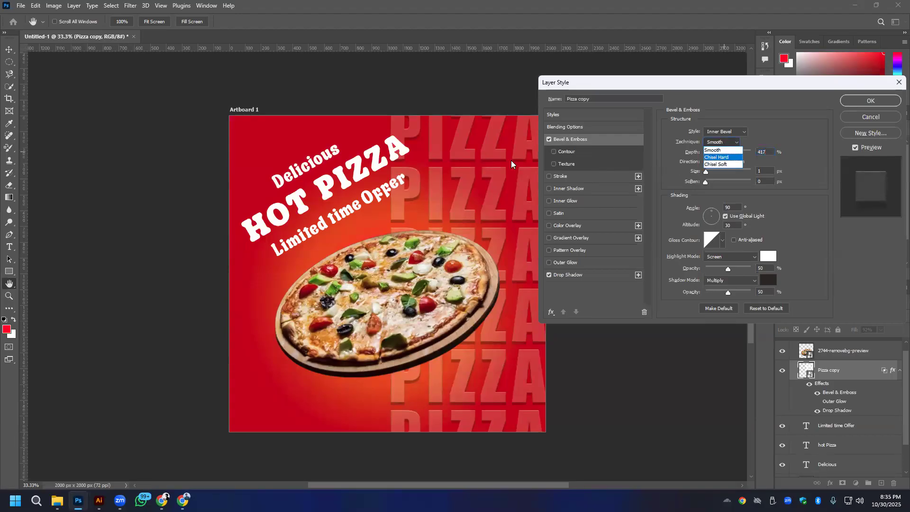
left_click(812, 128)
mouse_move(723, 152)
left_mouse_down()
mouse_move(697, 151)
mouse_move(725, 152)
left_mouse_up()
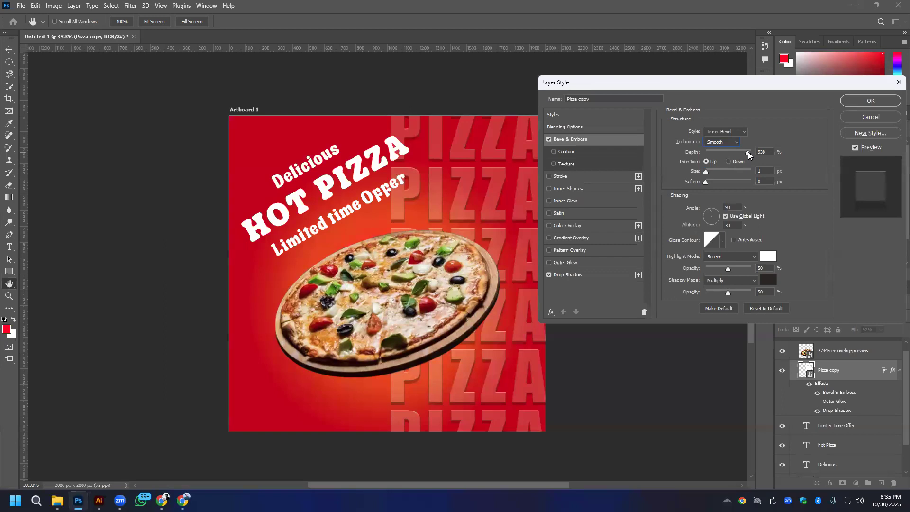
left_click_drag(747, 152, 721, 164)
left_click(730, 162)
mouse_move(705, 171)
left_mouse_down()
mouse_move(714, 172)
mouse_move(692, 174)
left_mouse_up()
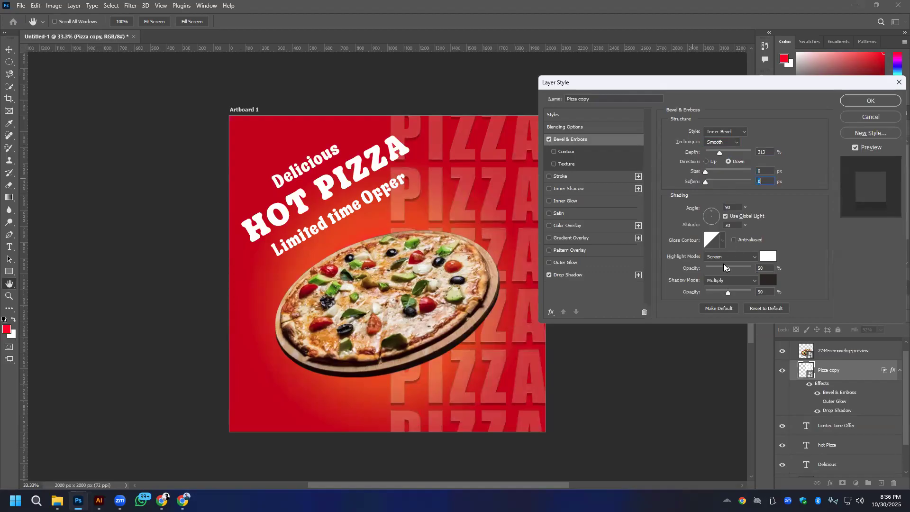
- Adjust the highlight and shadow opacity of the PIZZA text's bevel and apply the layer styles
left_click_drag(716, 269, 713, 269)
left_click_drag(704, 292, 737, 270)
left_click(682, 270)
left_click(870, 100)
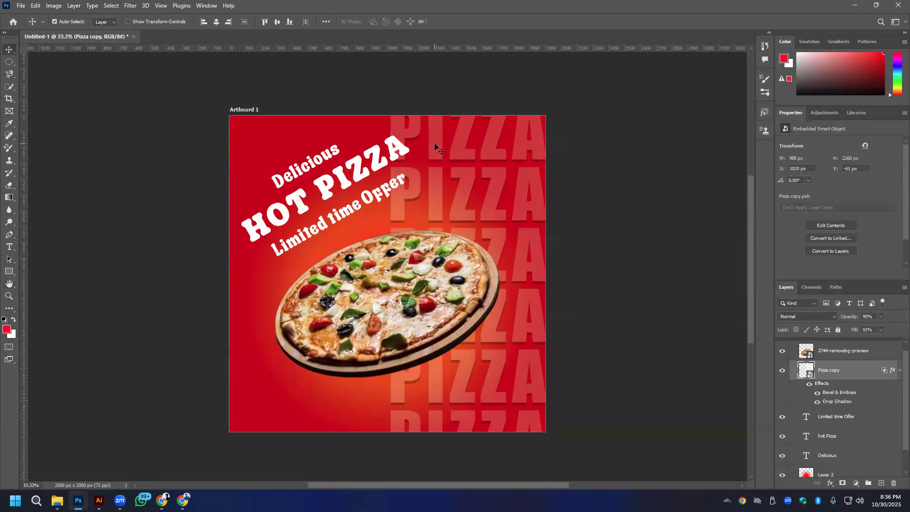
- Convert the styled Pizza copy layer to a smart object and add Uniform noise of about 59%, checking the grain up close
right_click(840, 375)
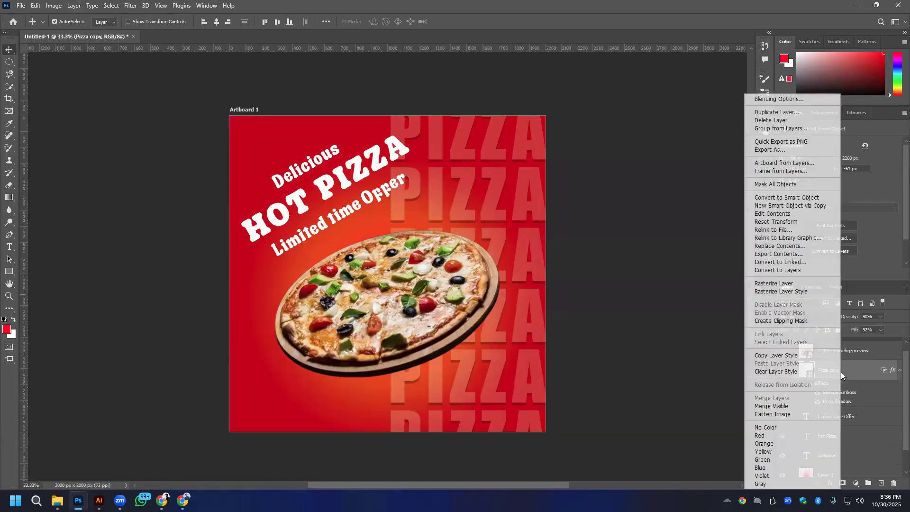
left_click(778, 198)
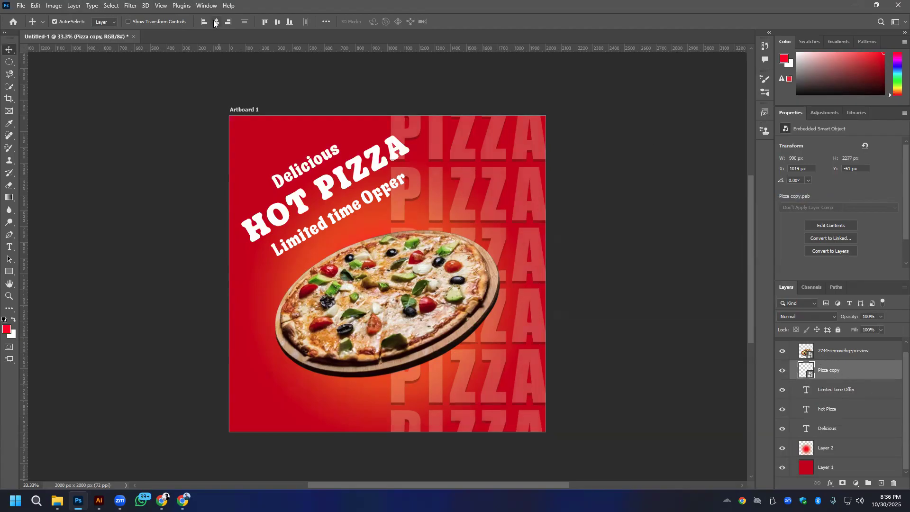
left_click(130, 5)
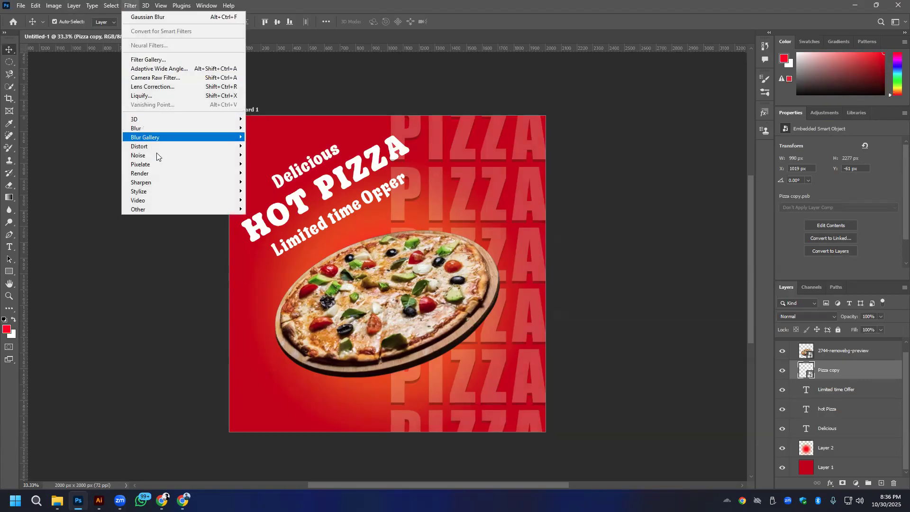
mouse_move(157, 154)
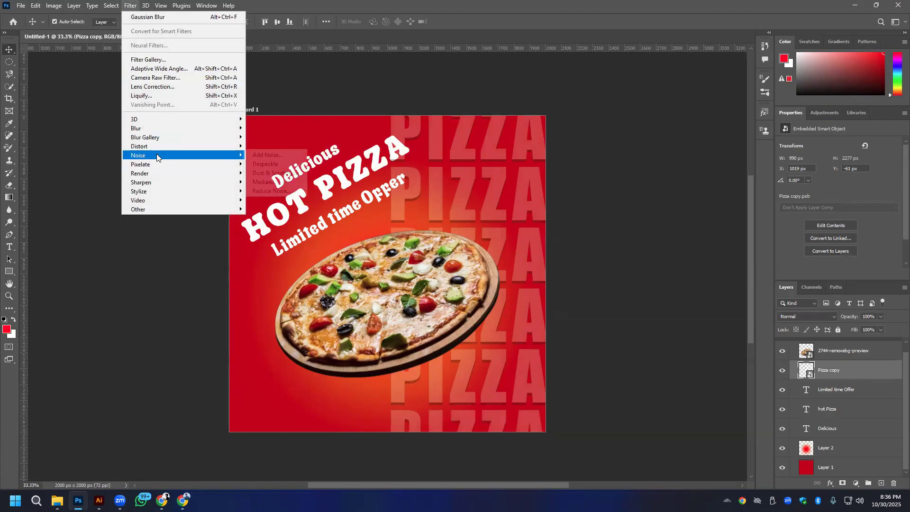
left_click(285, 154)
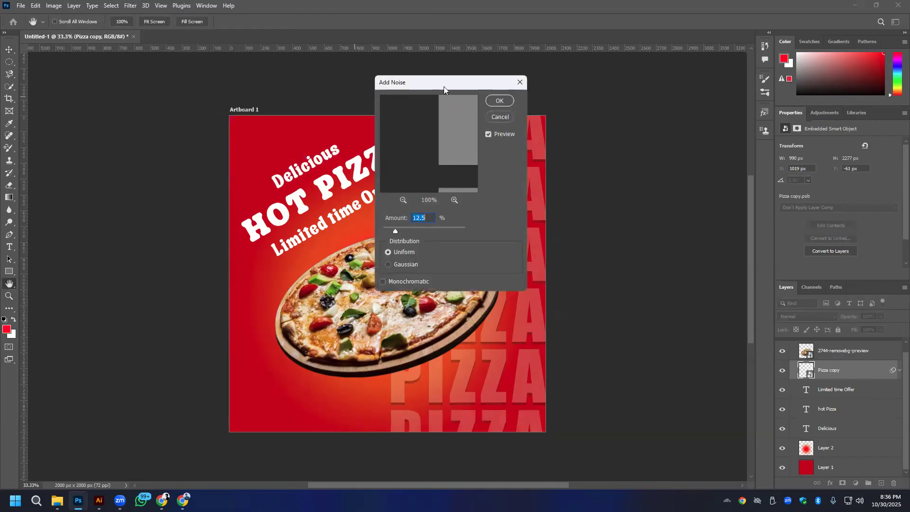
left_click_drag(447, 87, 309, 100)
left_click_drag(259, 246, 279, 243)
left_click(361, 115)
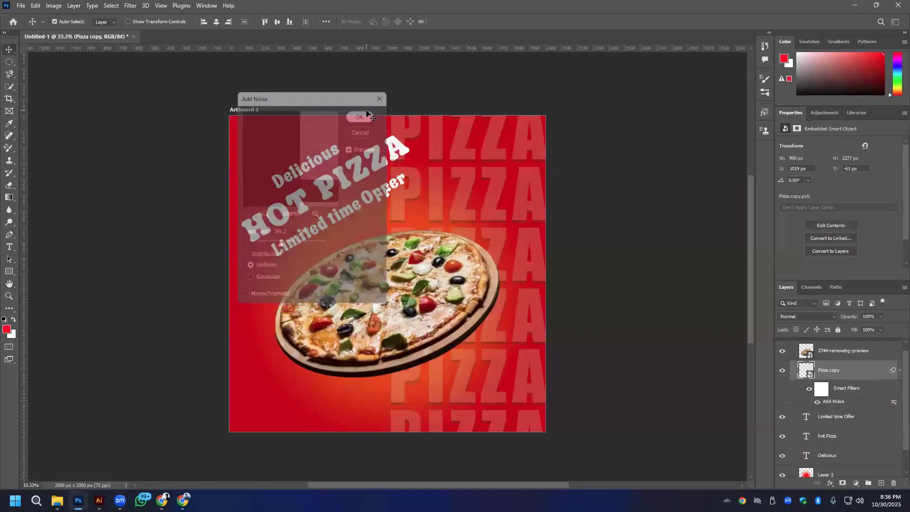
key("v")
scroll(494, 181, "up", 5)
scroll(496, 184, "up", 2)
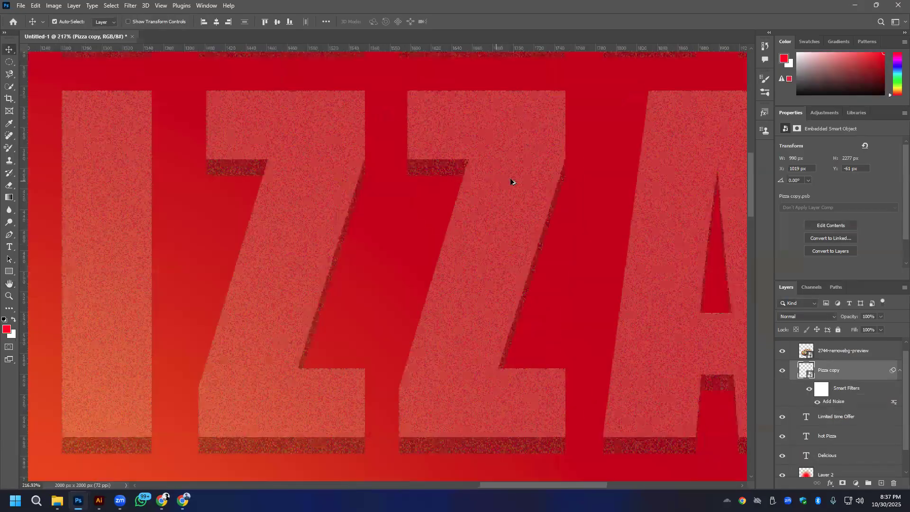
scroll(491, 140, "up", 2)
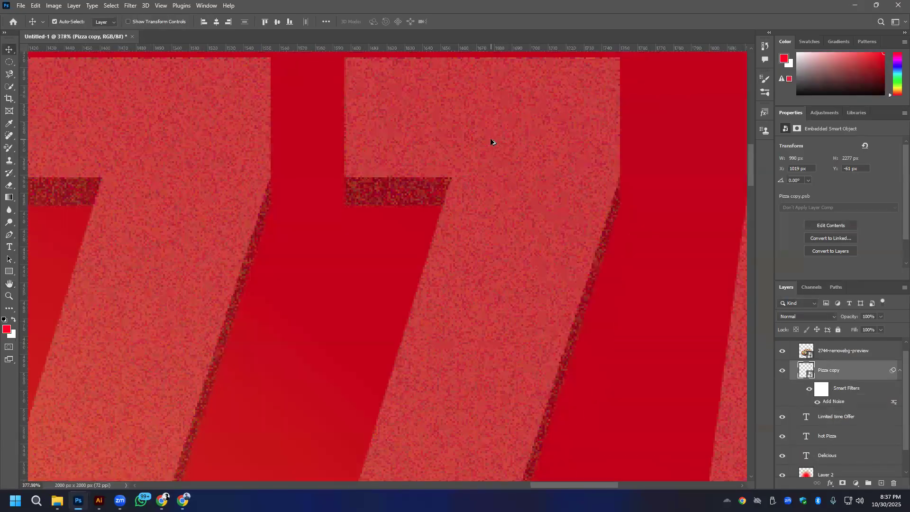
scroll(493, 145, "down", 9)
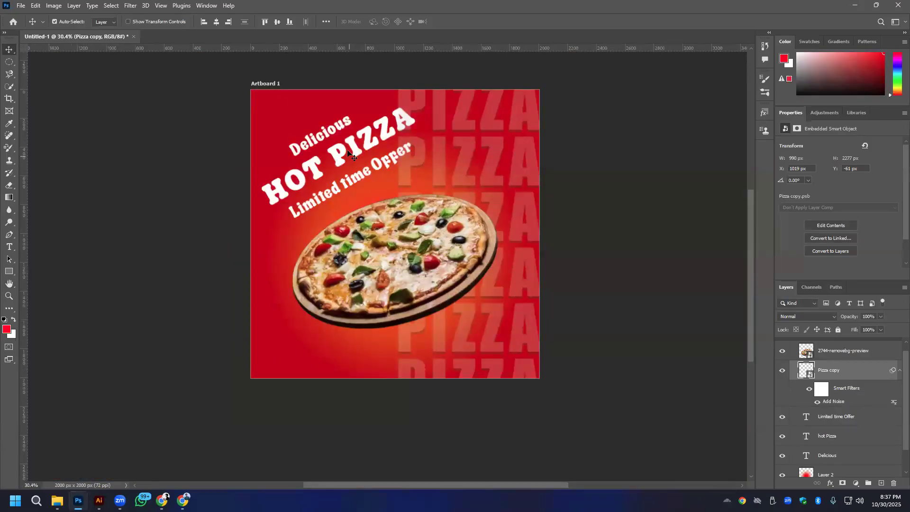
- Rotate the slanted HOT PIZZA text by 30° so it is horizontal
left_click(327, 143)
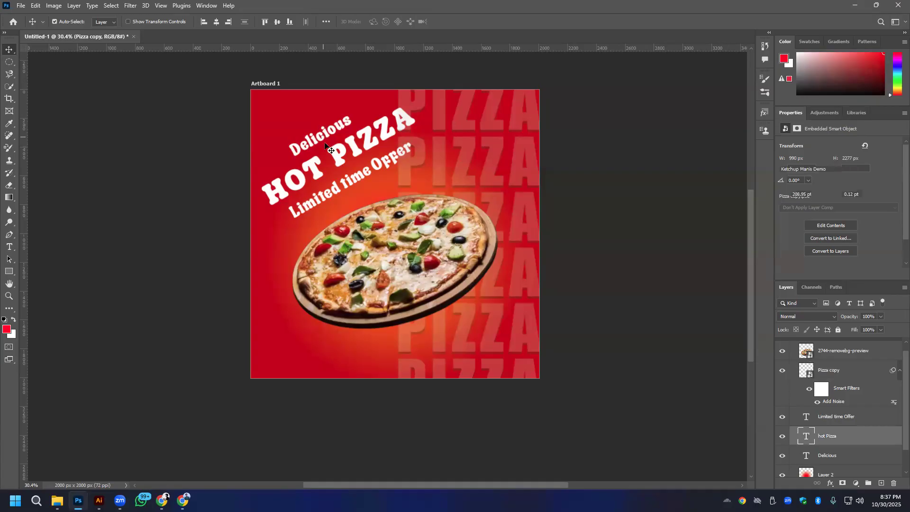
left_click(359, 177, "shift")
left_click(359, 179, "shift")
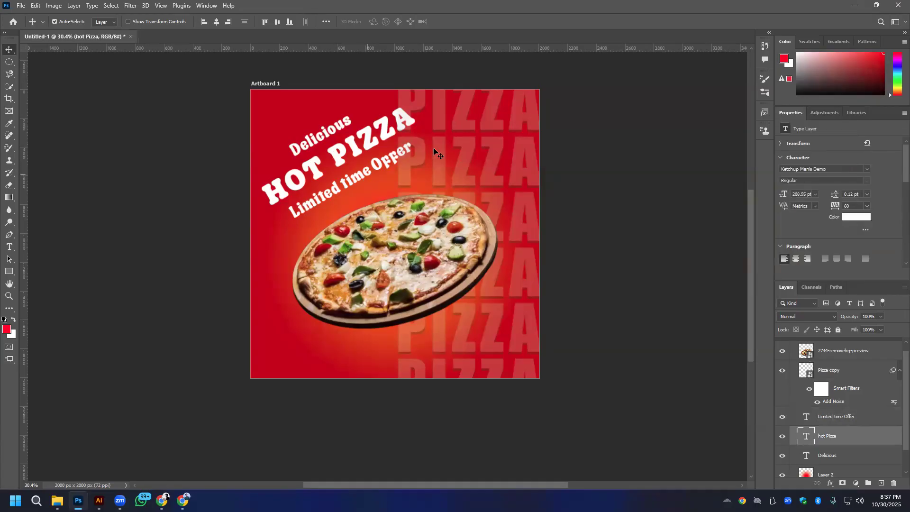
key("ctrl+t")
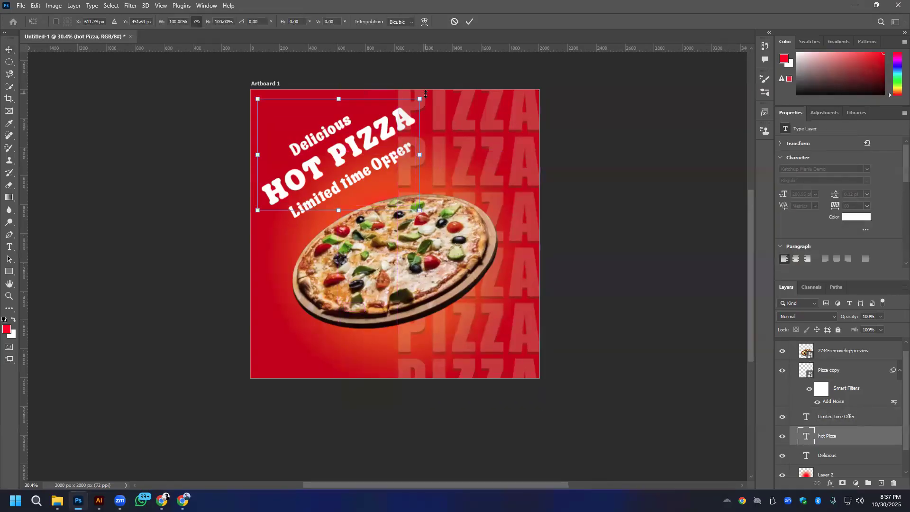
left_click_drag(427, 95, 457, 124)
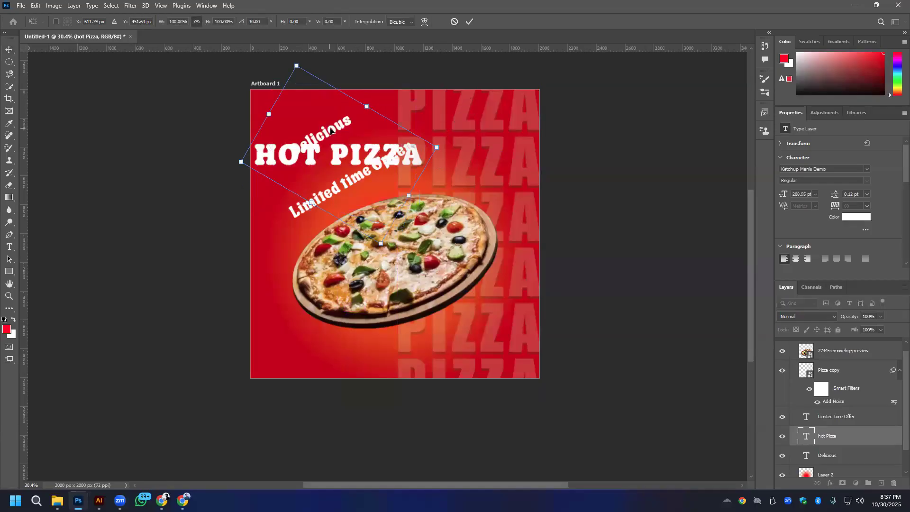
left_click(469, 21)
- Rotate the Delicious and Limited time Offer lines together by 30° so they are horizontal
left_click(333, 134)
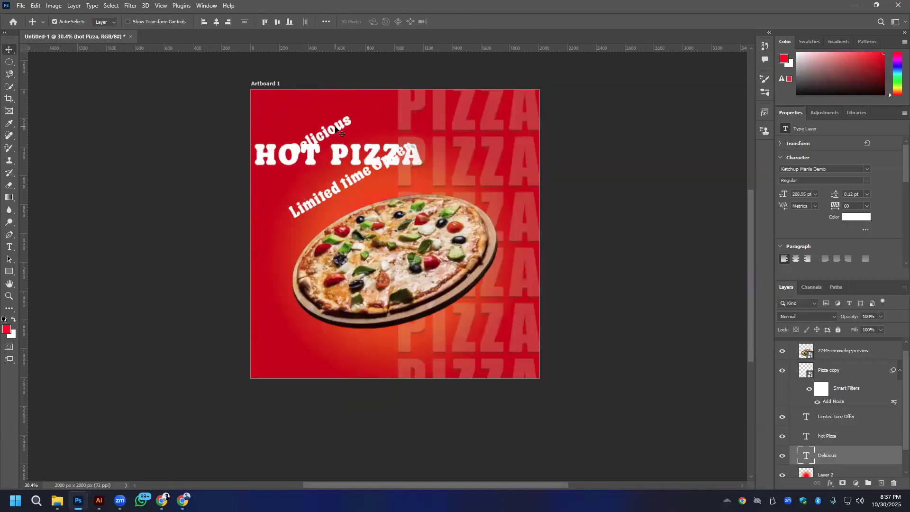
left_click(347, 186, "shift")
key("ctrl+t")
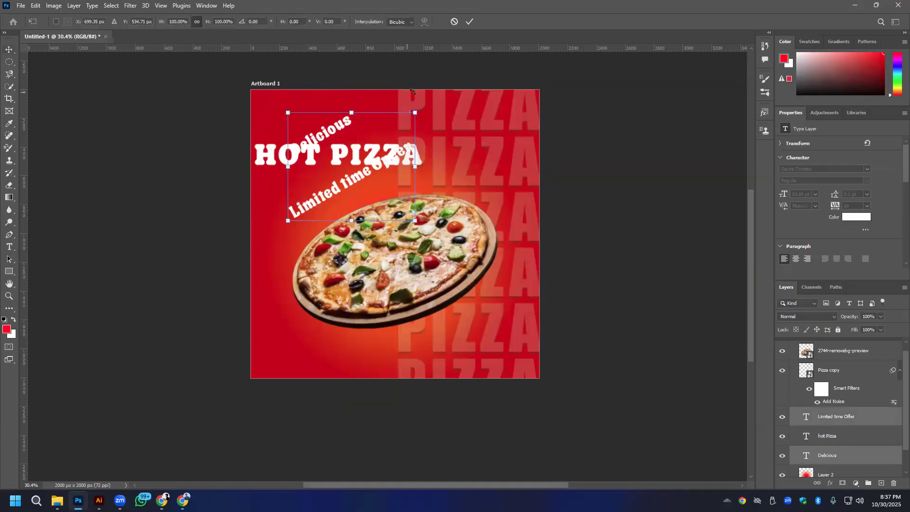
left_click_drag(424, 109, 443, 151)
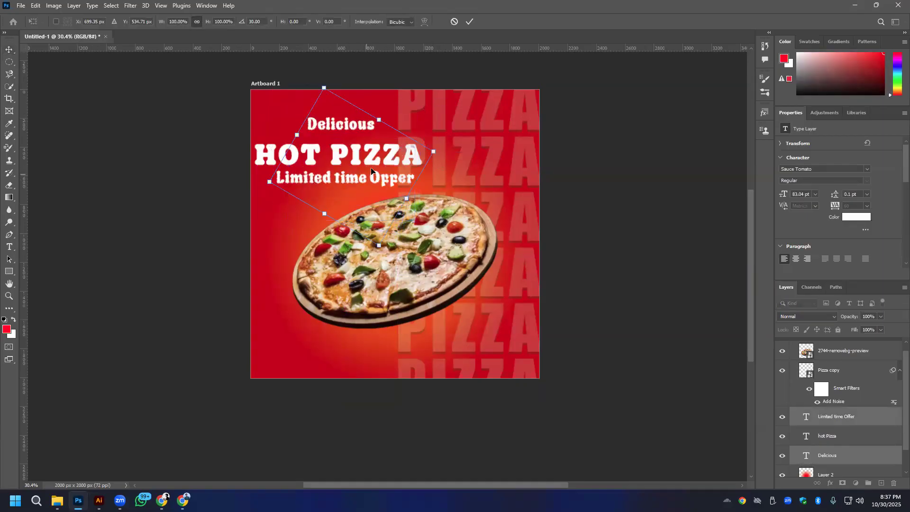
left_click_drag(370, 164, 427, 158)
key("ctrl+z")
left_click(469, 21)
- Move the three headline lines together toward the artboard's center, align their horizontal centers and distribute their vertical spacing evenly
left_click(320, 150, "shift")
left_click_drag(320, 150, 367, 143)
left_click(216, 21)
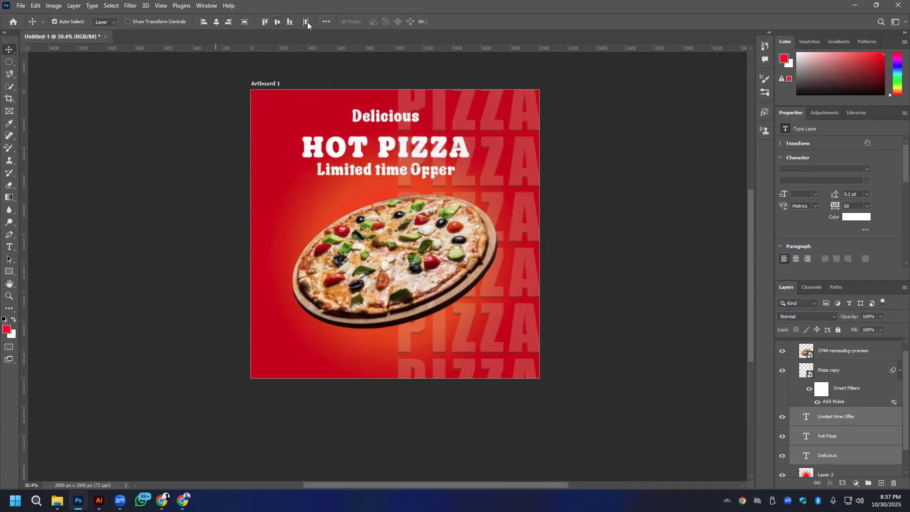
left_click(324, 22)
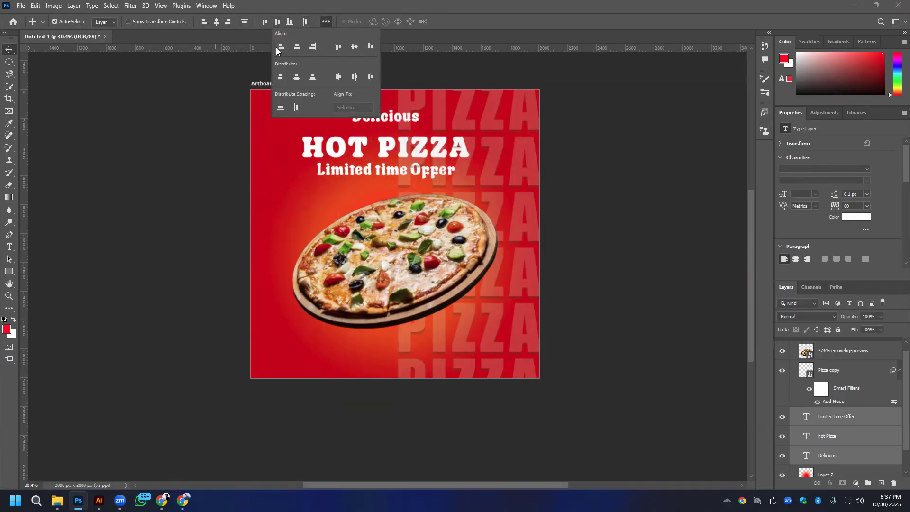
left_click(280, 108)
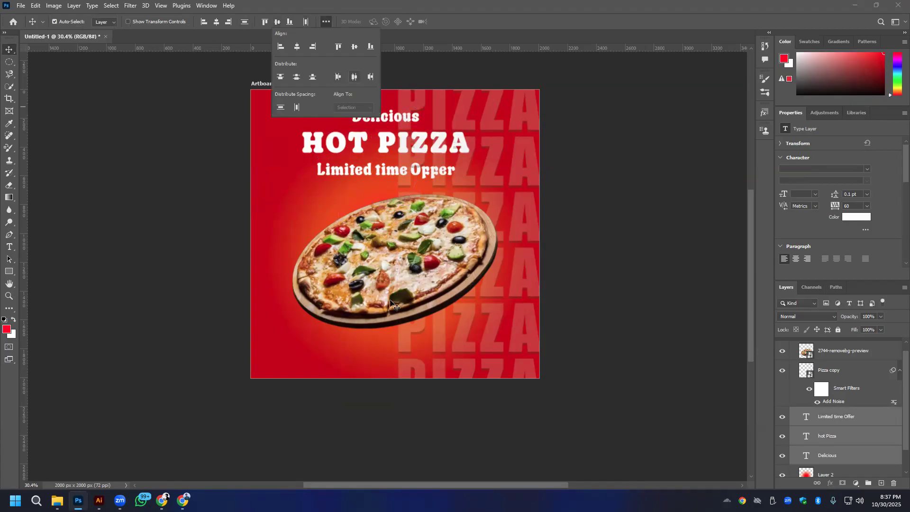
- Move the pizza image and the orange glow on Layer 2 further down below the headline
left_click(433, 283)
left_click_drag(432, 286, 433, 311)
mouse_move(380, 203)
left_mouse_down()
mouse_move(380, 226)
mouse_move(380, 219)
left_mouse_up()
- Scale up the three headline text layers together and position them above the pizza
left_click(385, 146)
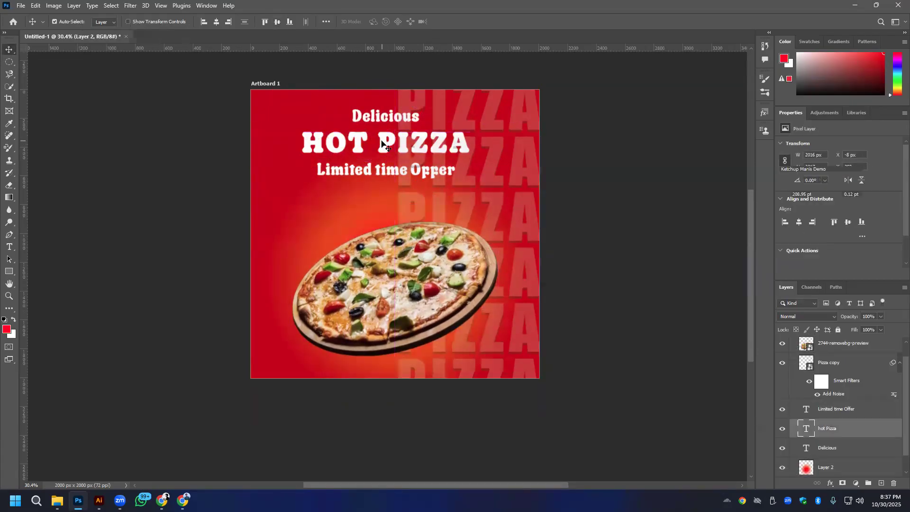
left_click(848, 413, "ctrl")
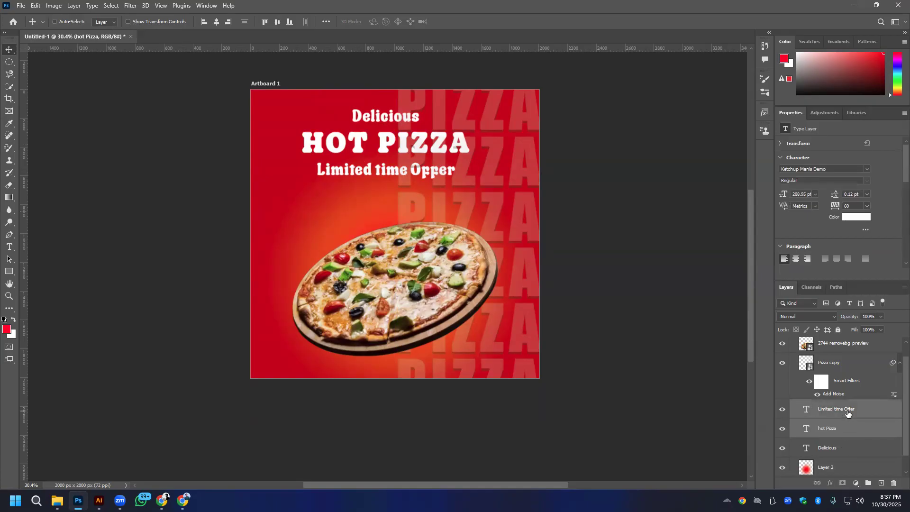
left_click(848, 450, "ctrl")
key("ctrl+t")
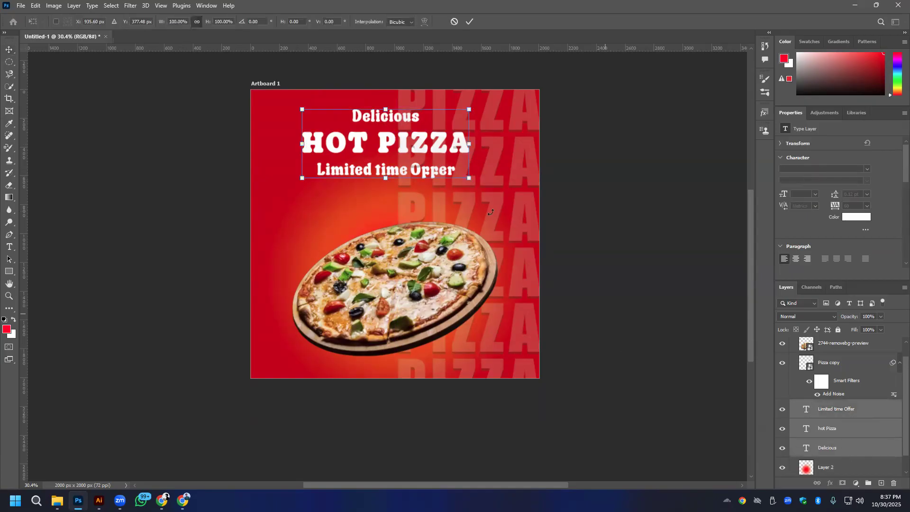
left_click_drag(469, 179, 498, 197)
left_click_drag(457, 145, 463, 158)
- Move the three text layers above the Pizza copy layer in the stack and center the headline on the artboard
left_click_drag(867, 429, 857, 357)
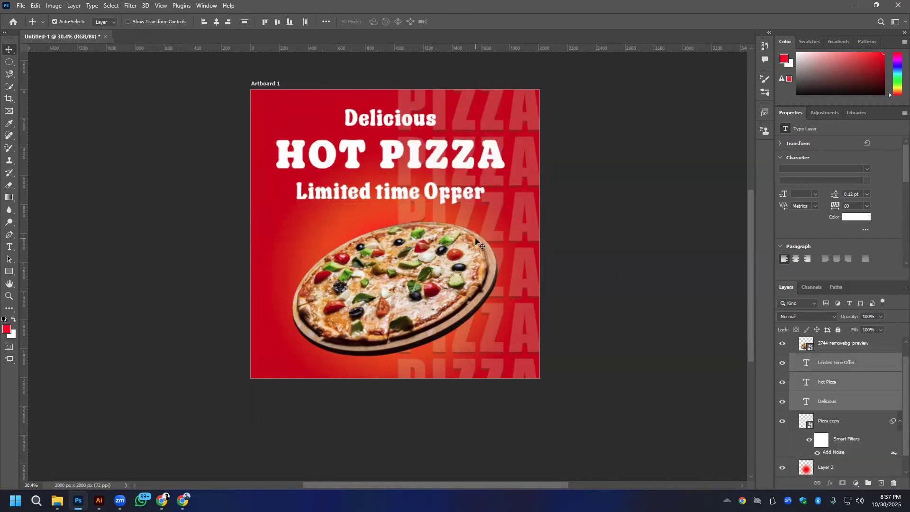
left_click_drag(463, 164, 468, 167)
left_click(633, 252)
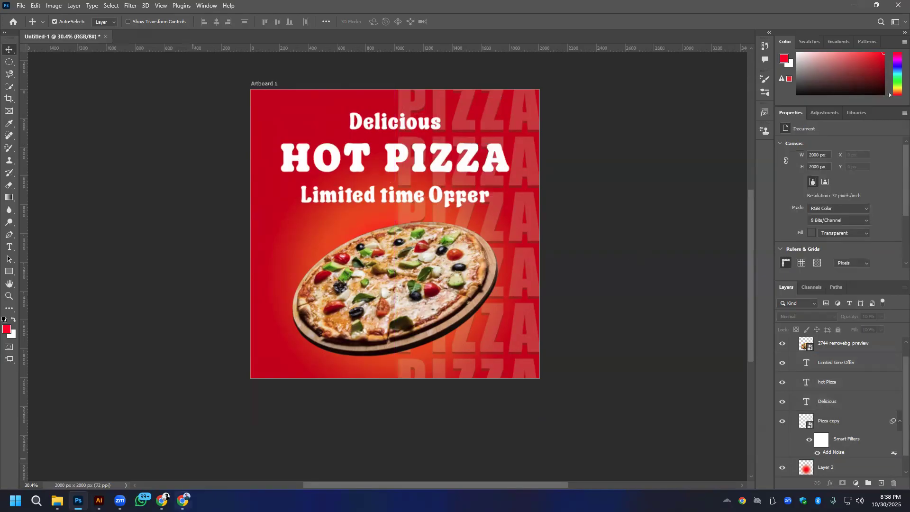
- Switch to Chrome, preview the Dribbble "but first PIZZA" post design for reference, and return to the Photoshop document
left_click(183, 500)
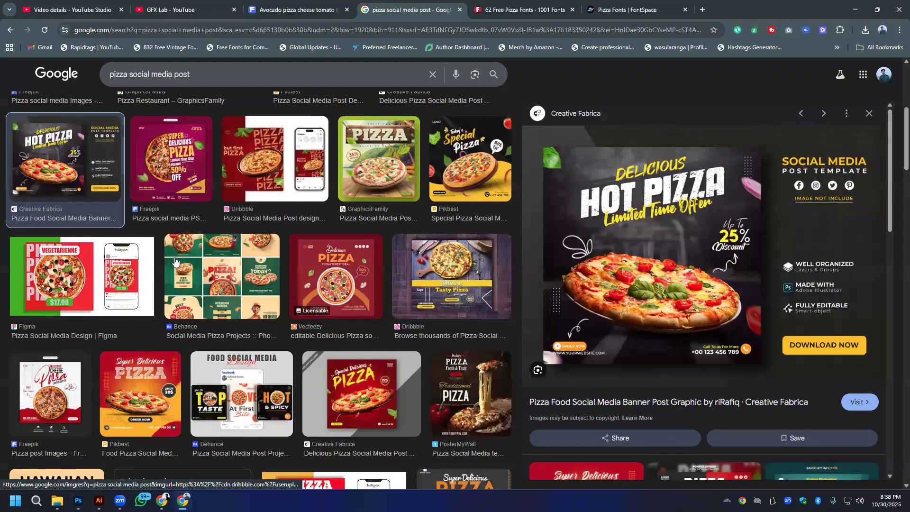
left_click(239, 151)
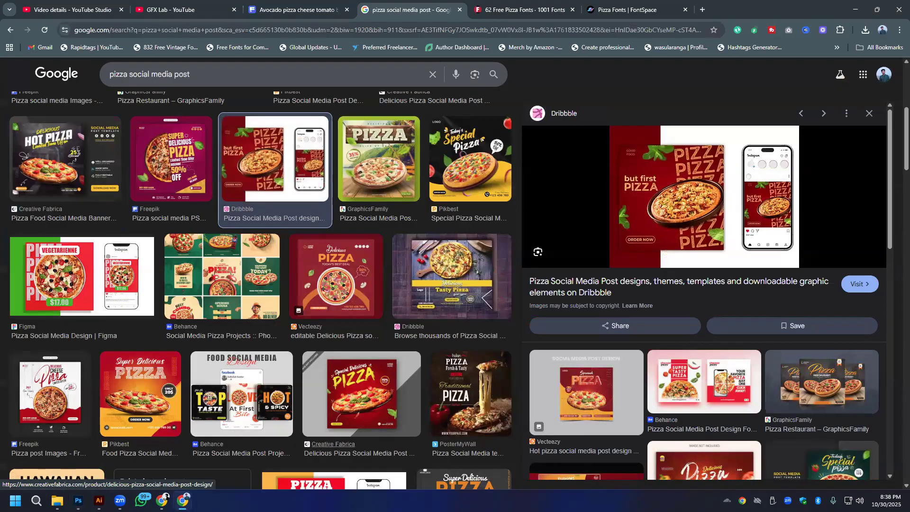
key("alt+Tab")
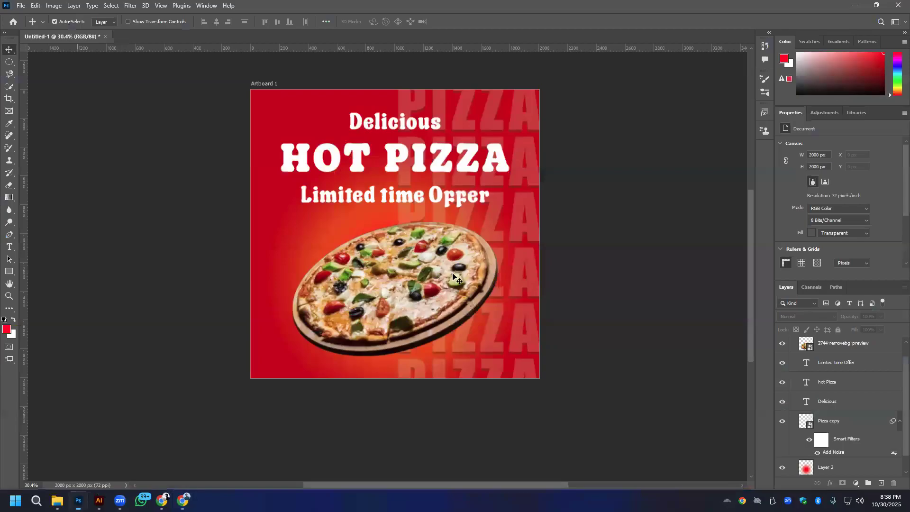
- Select the Delicious, hot Pizza and Limited time Offer layers and try text colors sampled from the pizza's crust, cheese and toppings
left_click(846, 407)
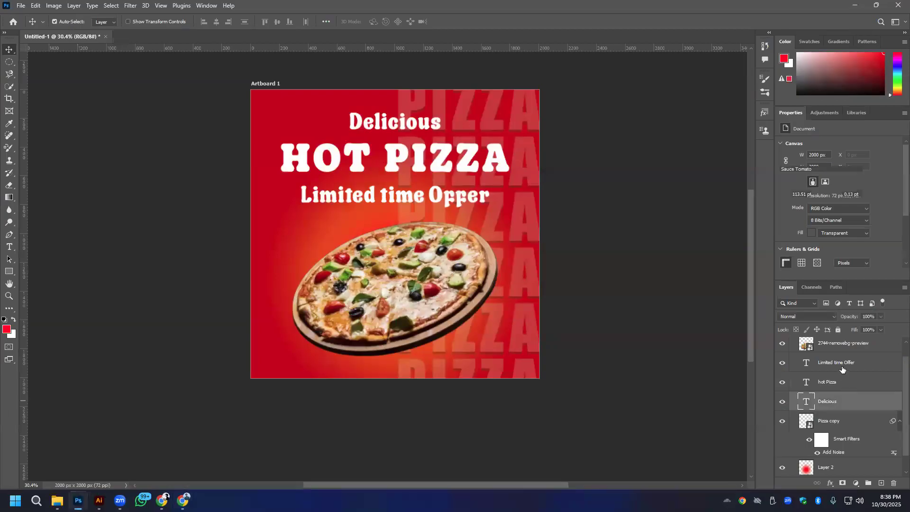
left_click(848, 362, "shift")
left_click(853, 217)
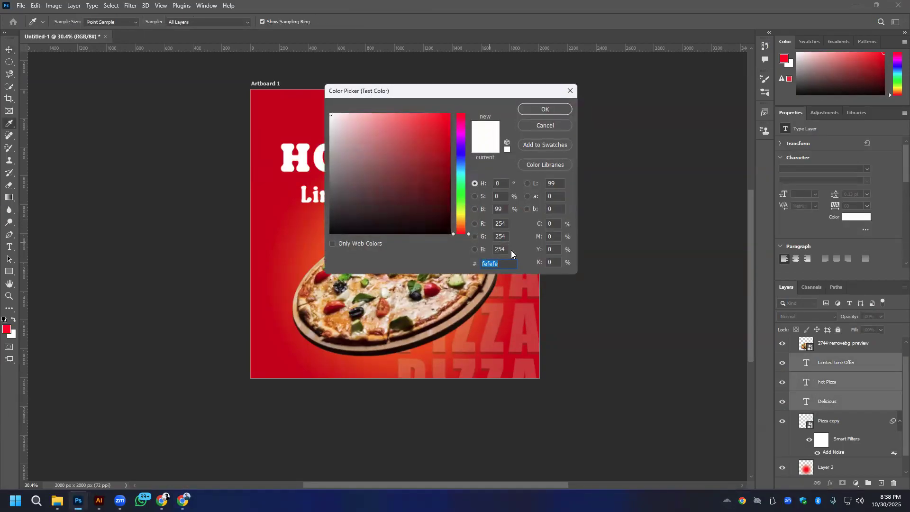
left_click_drag(449, 88, 160, 163)
left_click(479, 270)
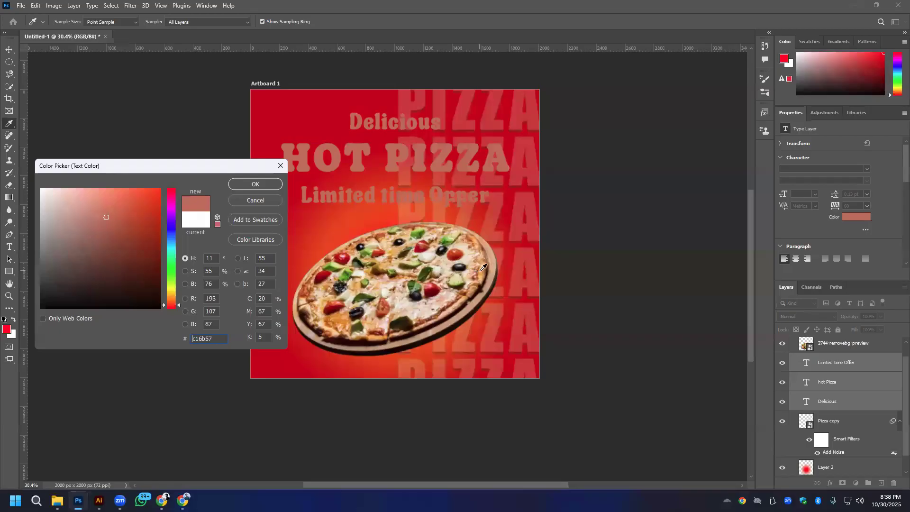
left_click(483, 268)
left_click(490, 264)
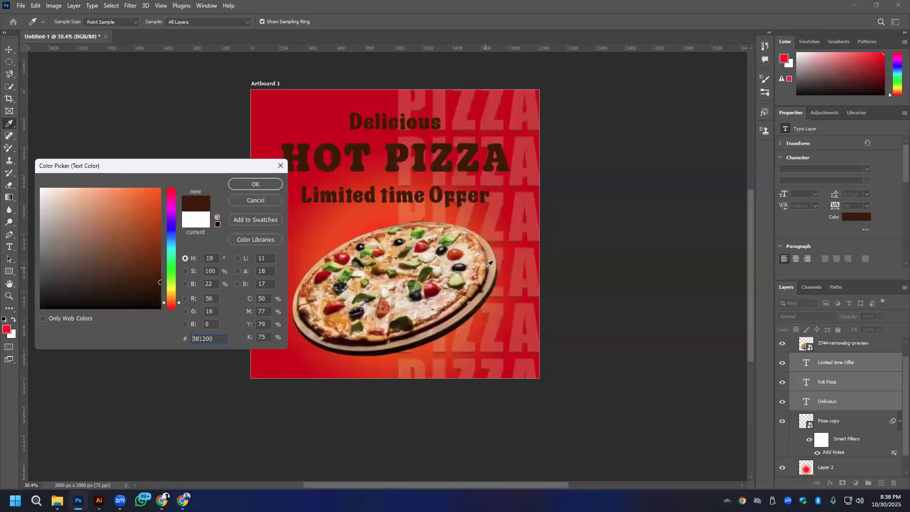
left_click(485, 272)
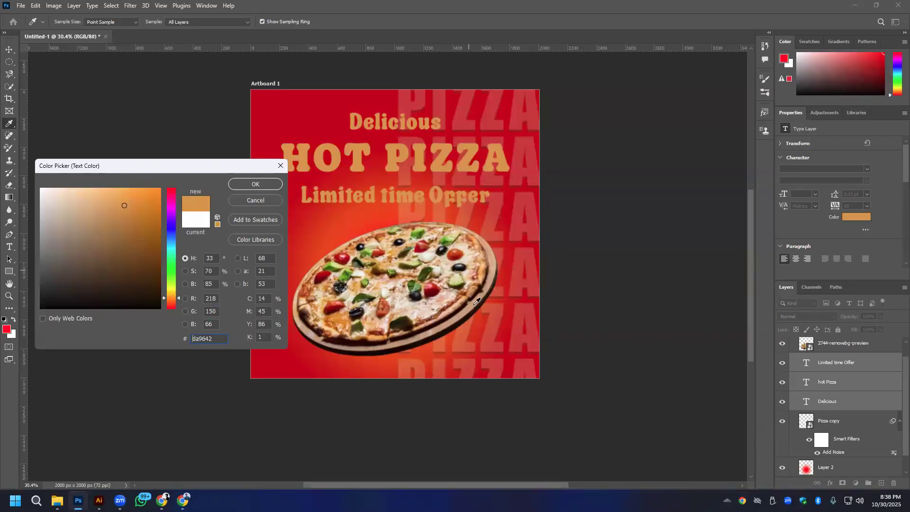
left_click(373, 337)
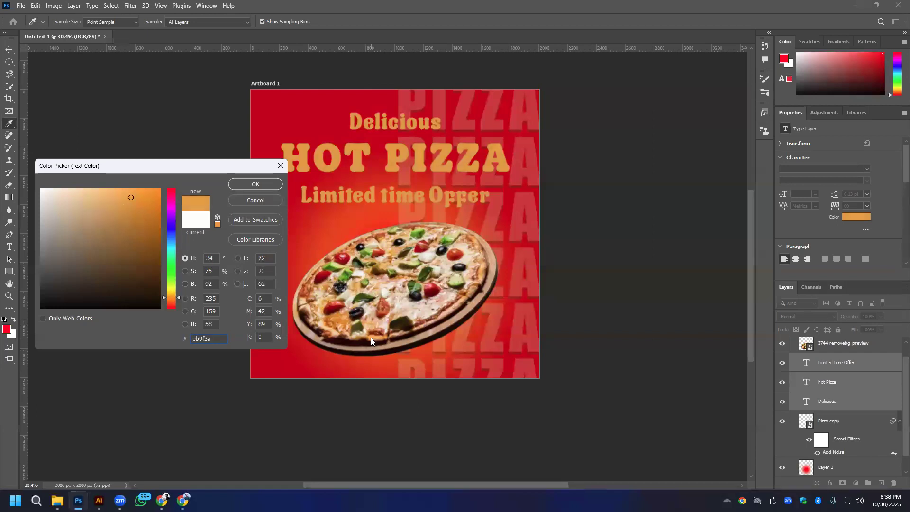
left_click(386, 266)
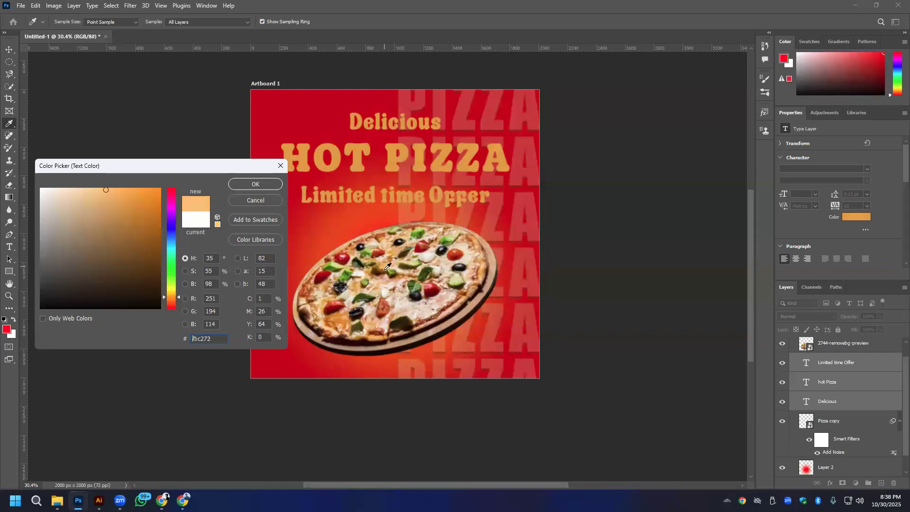
left_click(349, 299)
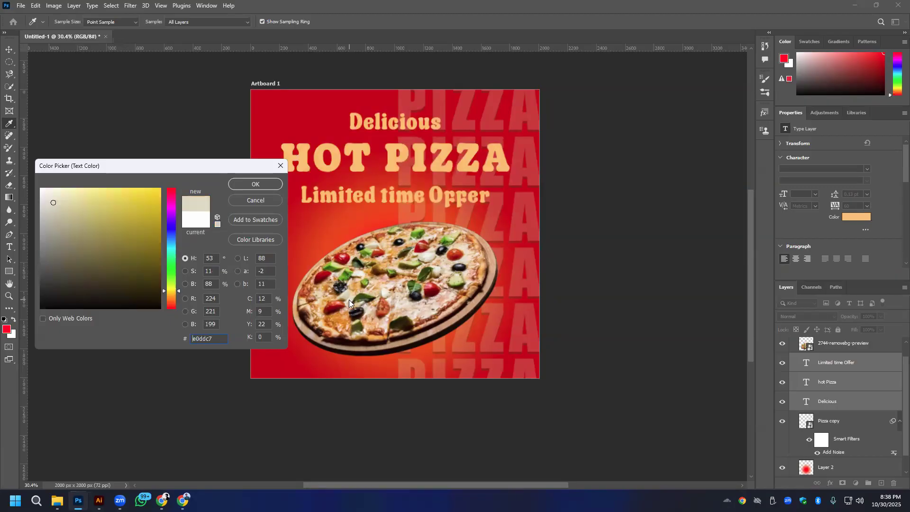
left_click(404, 302)
left_click(434, 286)
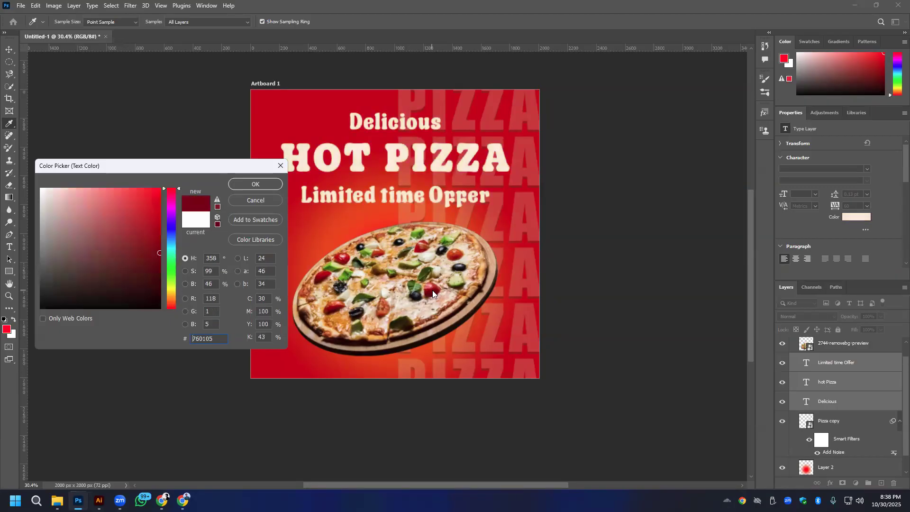
left_click(461, 268)
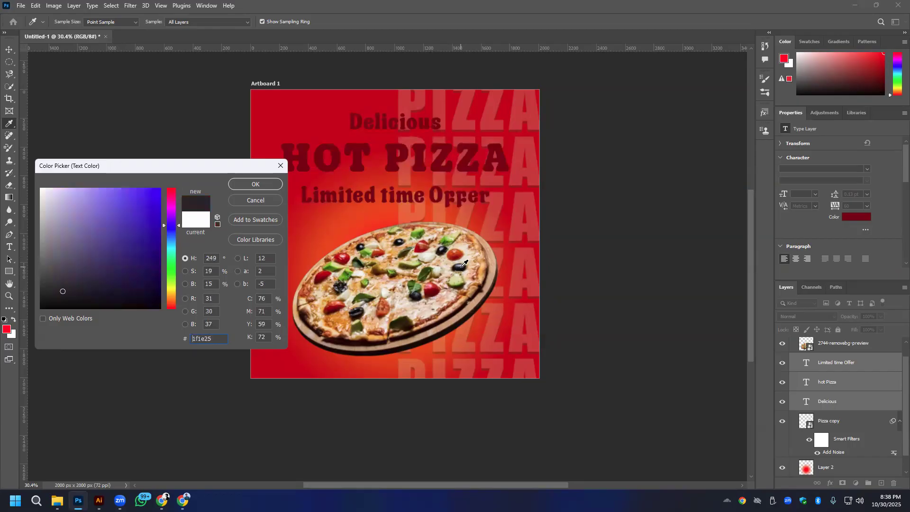
left_click(359, 313)
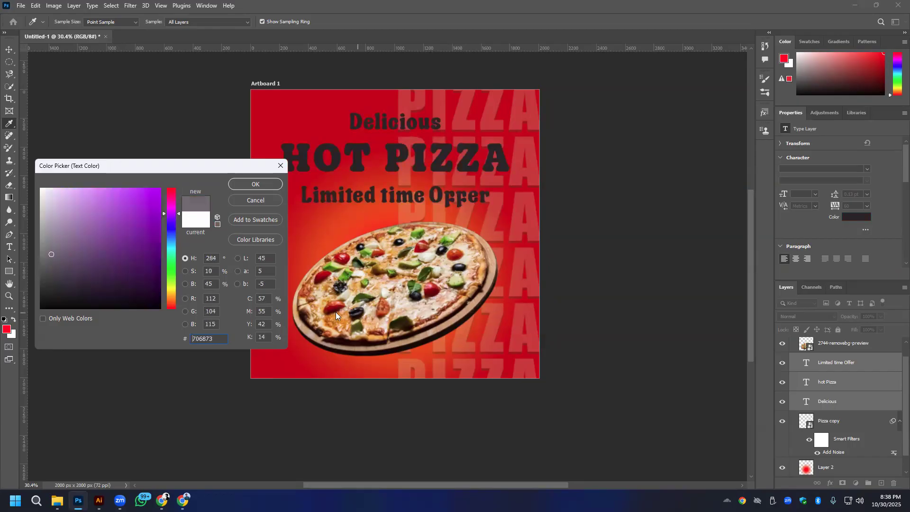
- Sample a warm orange from the pizza as the headline text color and lighten it to #fec897
left_click(336, 321)
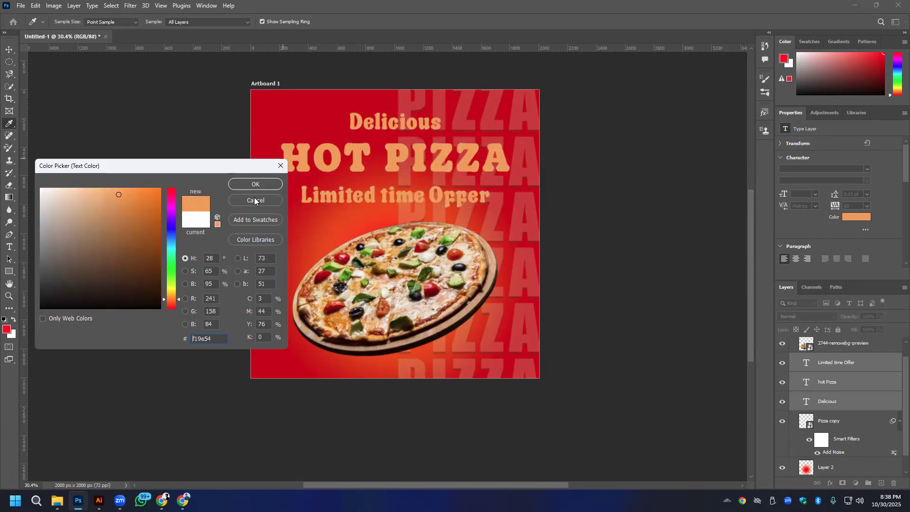
left_click(119, 187)
left_click_drag(119, 188, 102, 188)
left_click(264, 186)
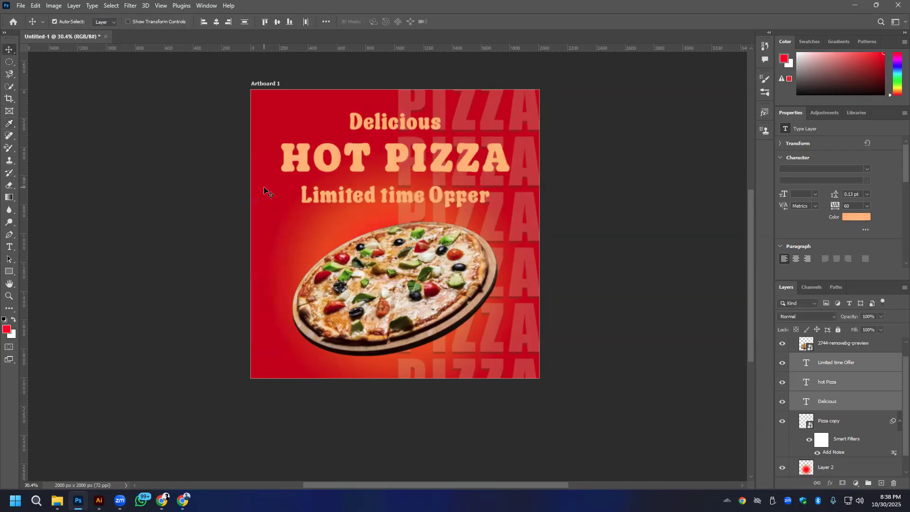
left_click(864, 218)
left_click(97, 190)
left_click_drag(96, 190, 89, 188)
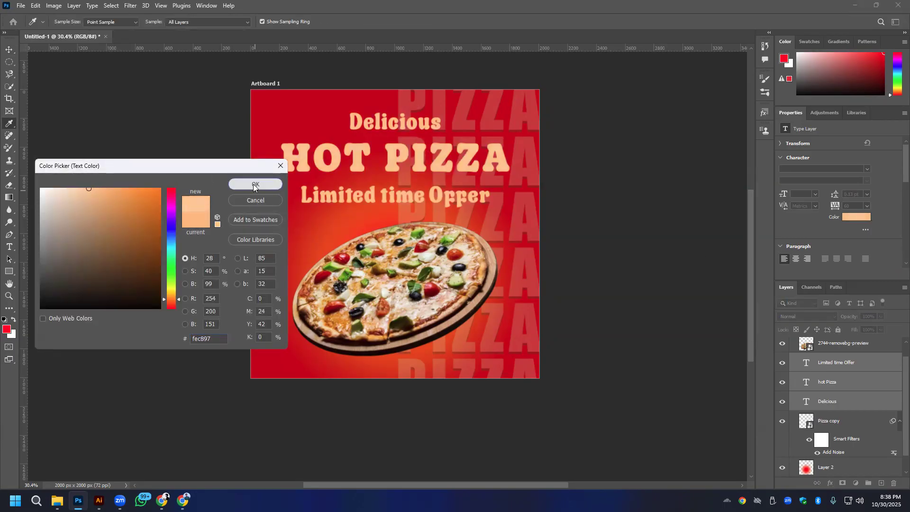
left_click(255, 184)
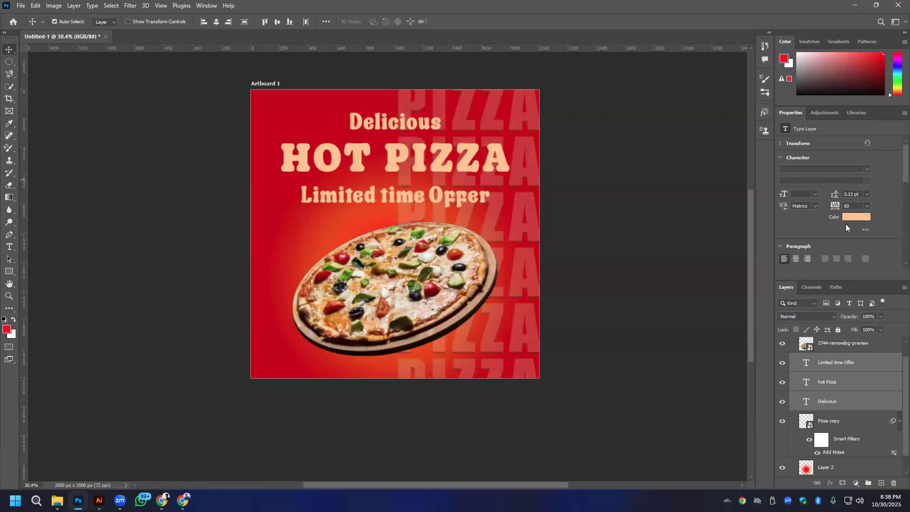
- Shift the headline text color's hue slightly toward yellow and move the three lines down a little together
left_click(849, 217)
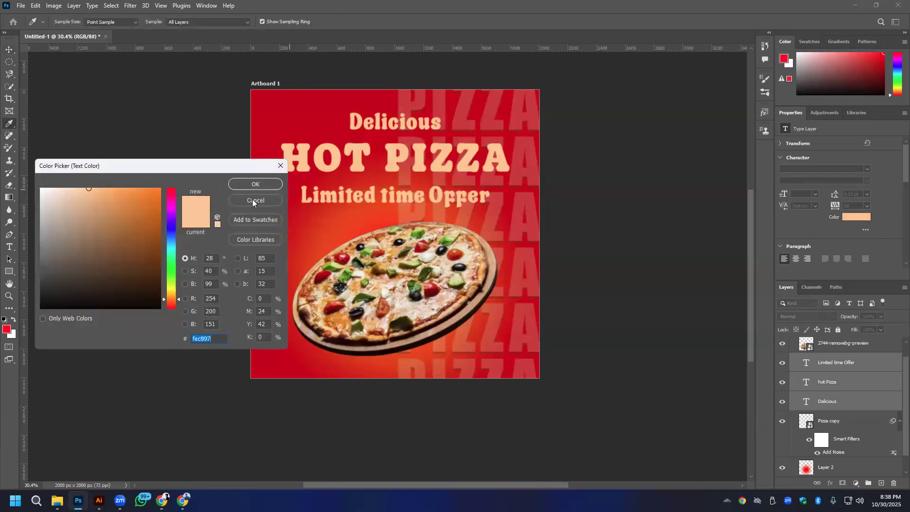
left_click(170, 298)
left_click_drag(170, 298, 172, 301)
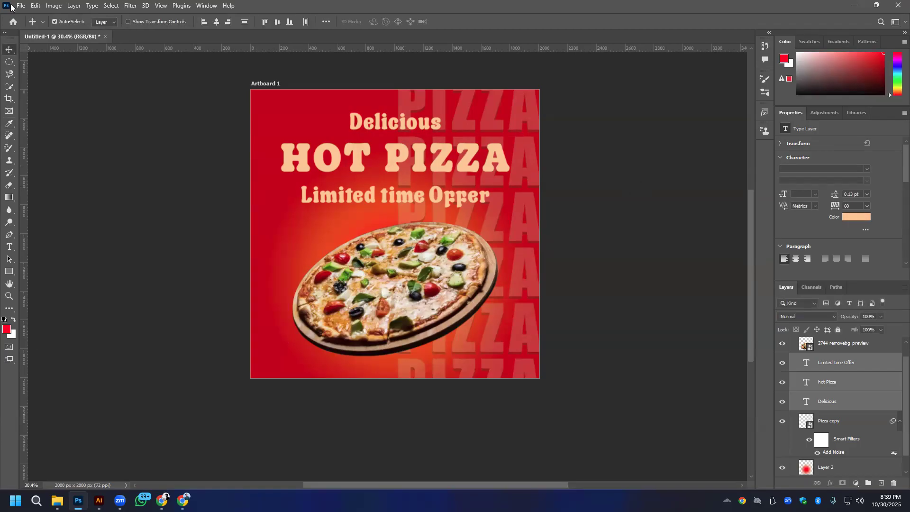
left_click_drag(442, 169, 442, 173)
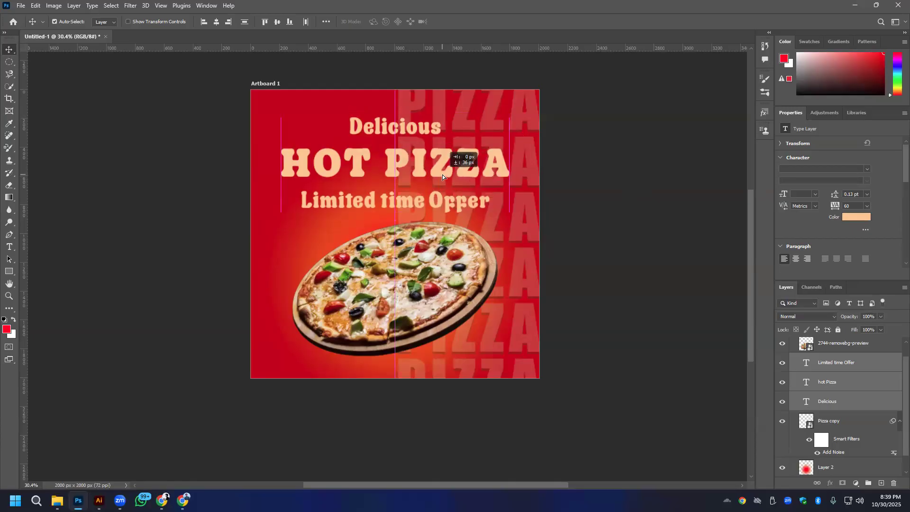
left_click(693, 205)
- Set the HOT PIZZA line's text color to white (#ffffff)
left_click(435, 168)
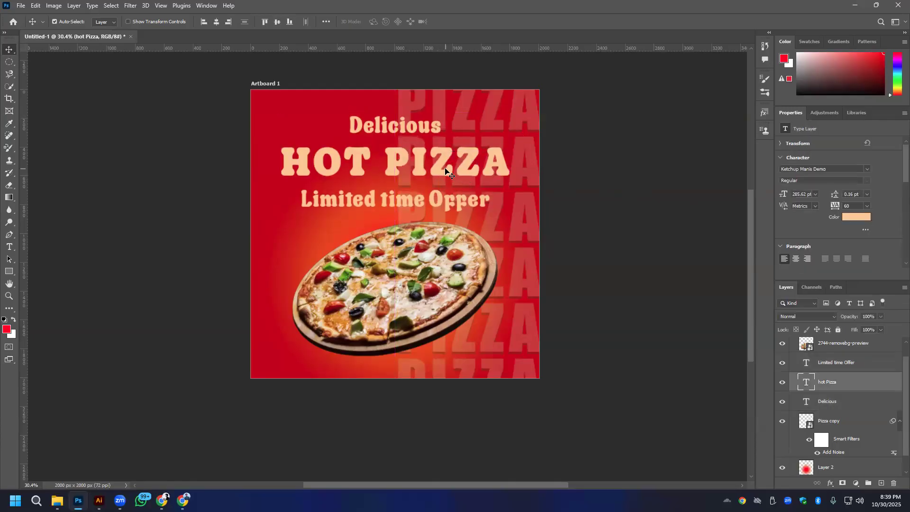
left_click(9, 248)
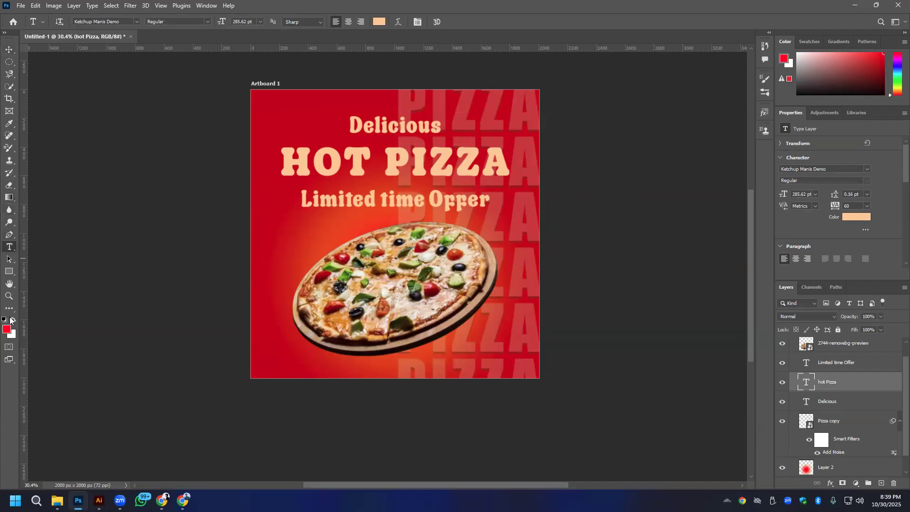
left_click(850, 216)
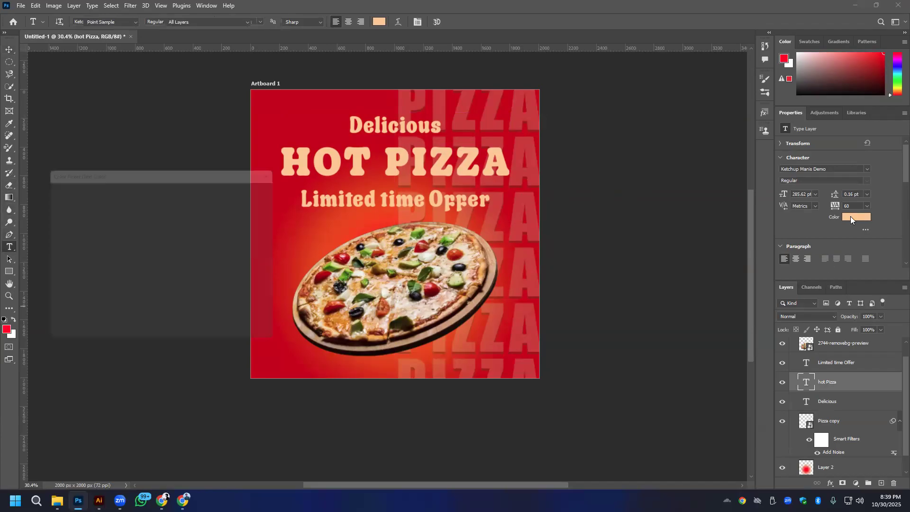
left_click_drag(70, 198, 41, 188)
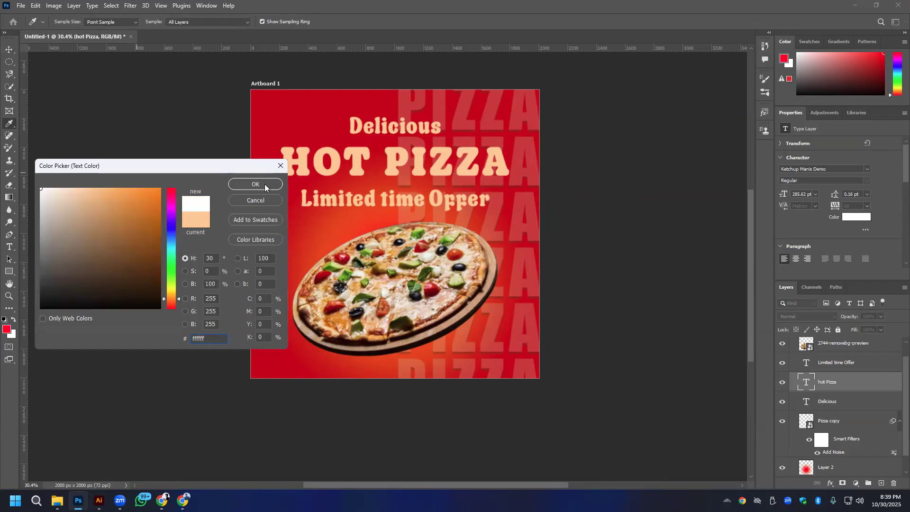
left_click(246, 184)
- Move the Limited time Offer line straight up so it overlaps the lower edge of HOT PIZZA
left_click(9, 50)
left_click_drag(419, 198, 419, 183)
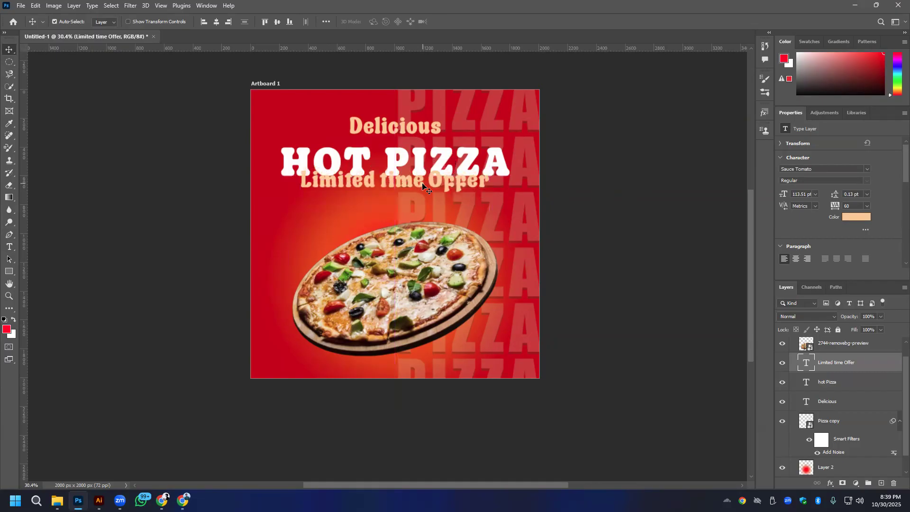
- Switch to Chrome and look through the pizza fonts on 1001 Fonts, going from page 1 through page 2 and opening page 3
key("alt+Tab")
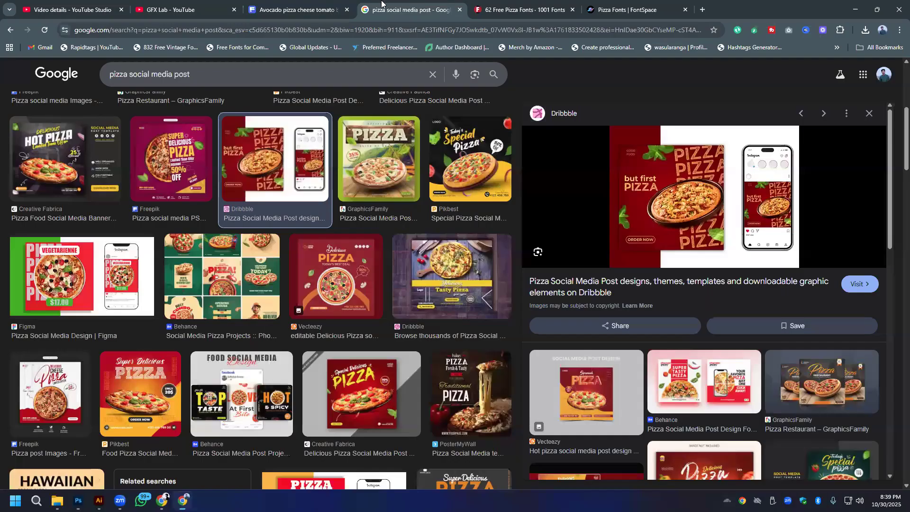
left_click(521, 10)
scroll(416, 256, "down", 3)
scroll(416, 256, "down", 20)
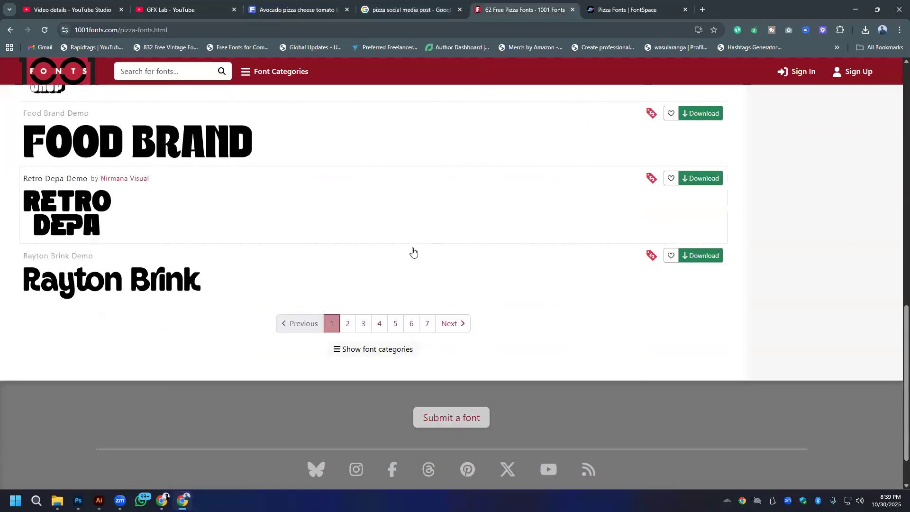
left_click(354, 272)
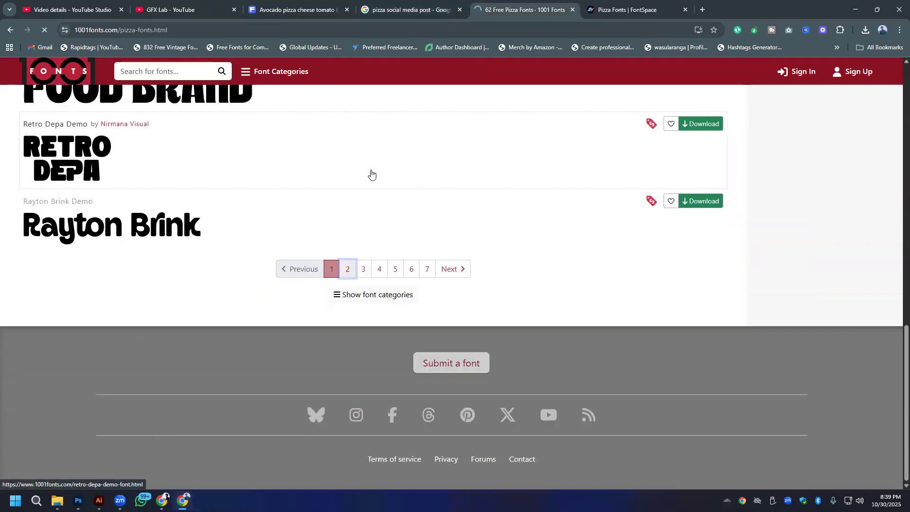
scroll(385, 223, "down", 5)
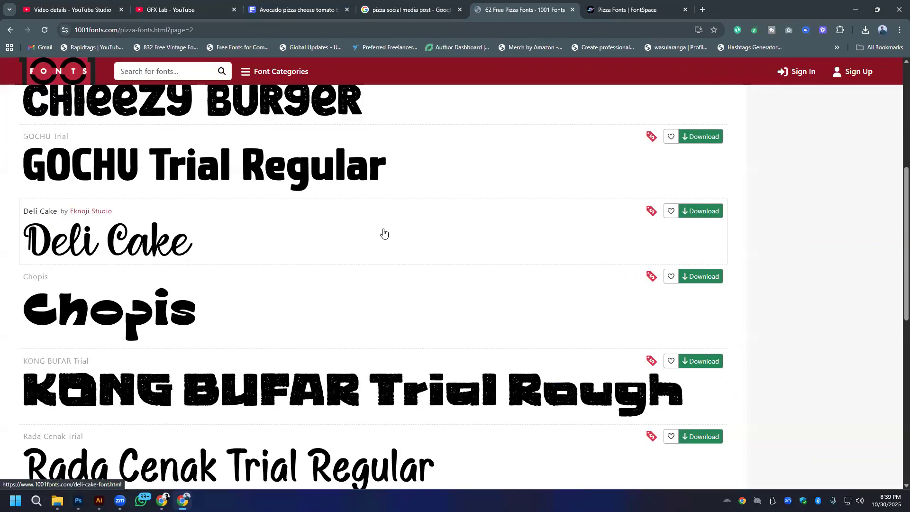
scroll(384, 232, "down", 8)
scroll(385, 234, "up", 3)
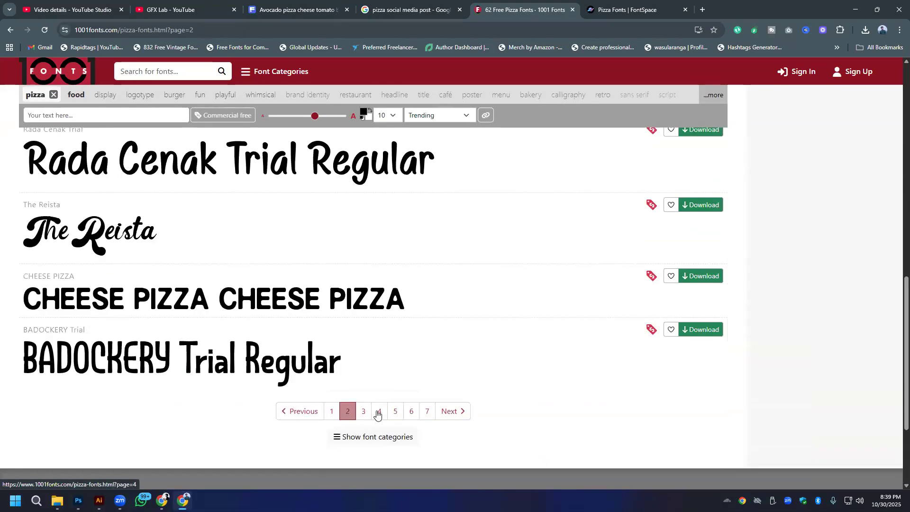
left_click(367, 411)
- Look through both pages of pizza fonts on FontSpace, going back to page 1 and returning to 1001 Fonts
left_click(620, 6)
scroll(424, 237, "down", 8)
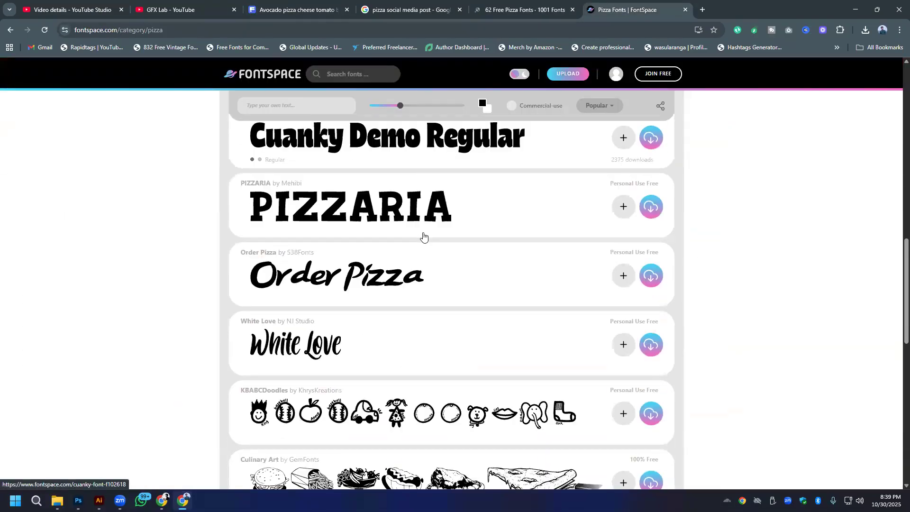
scroll(422, 237, "up", 6)
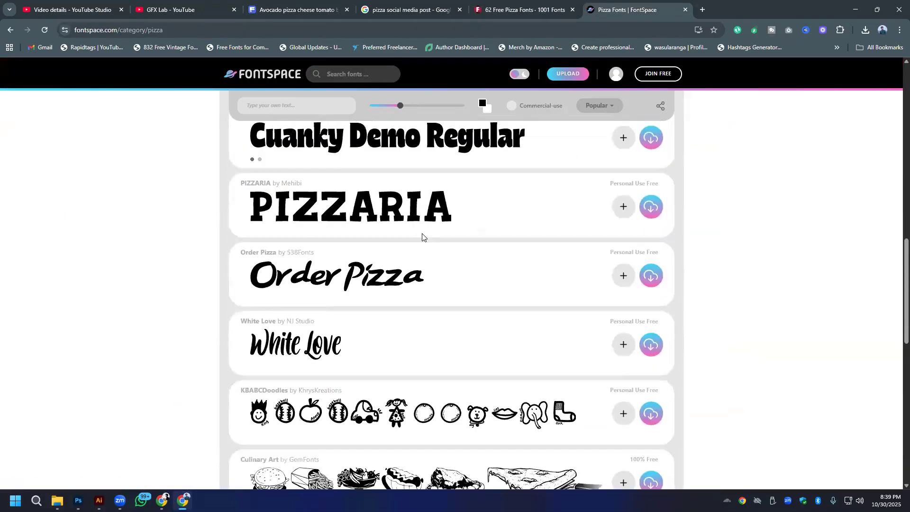
scroll(422, 238, "down", 10)
scroll(422, 237, "up", 5)
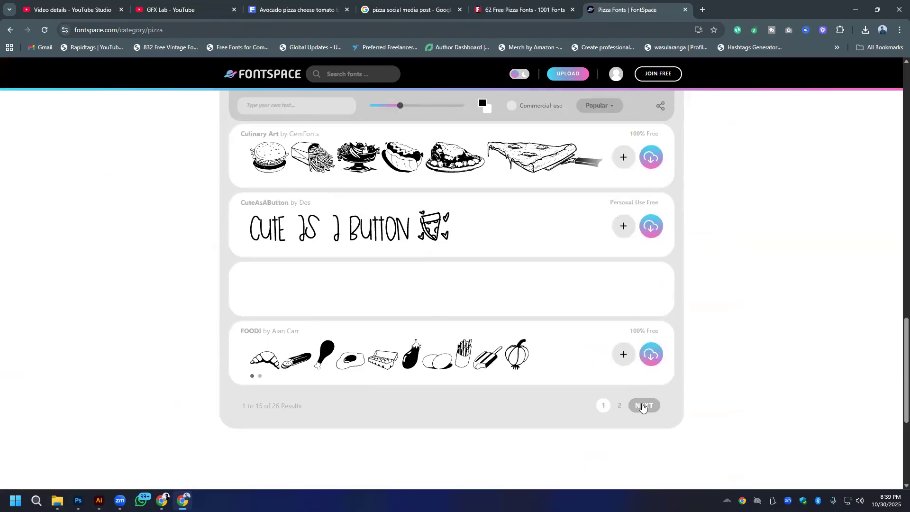
left_click(644, 405)
scroll(383, 269, "down", 15)
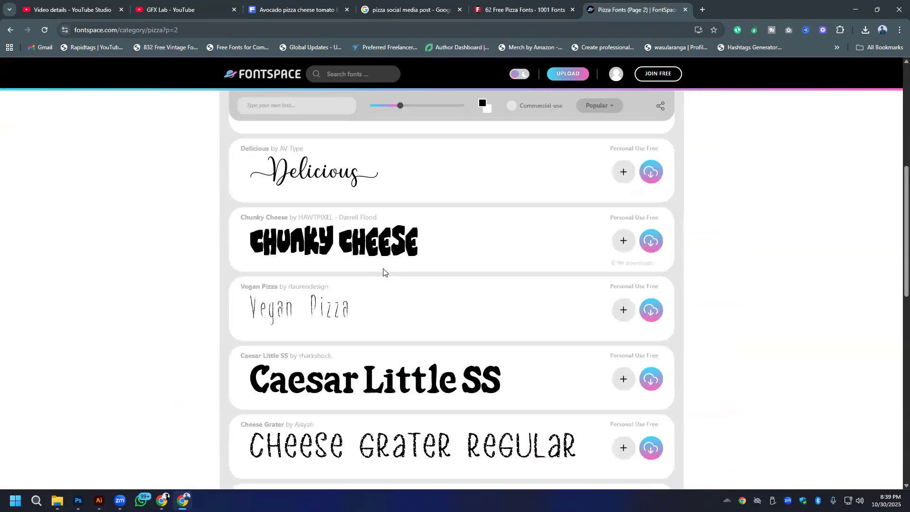
scroll(383, 270, "up", 15)
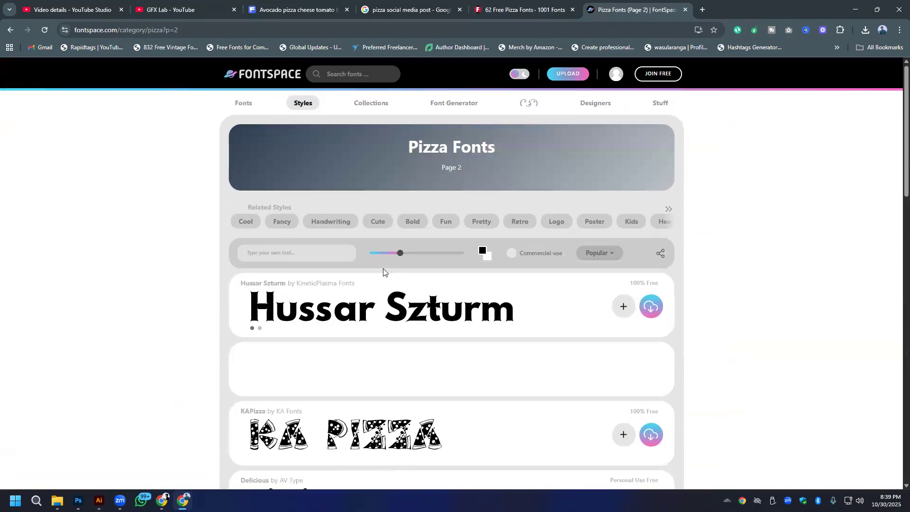
key("alt+Left")
key("ctrl+shift+Tab")
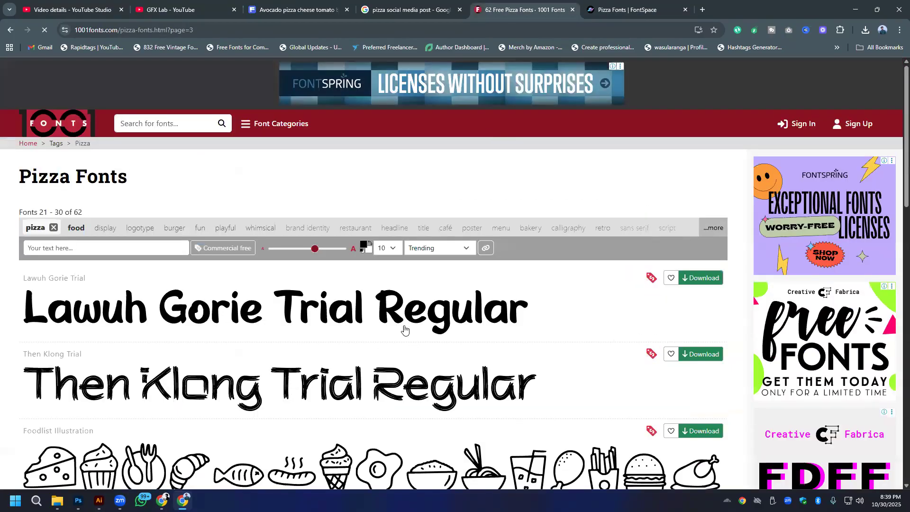
- Examine the pizza fonts on pages 3, 4 and 5 of 1001 Fonts for a script-style typeface
scroll(394, 283, "down", 12)
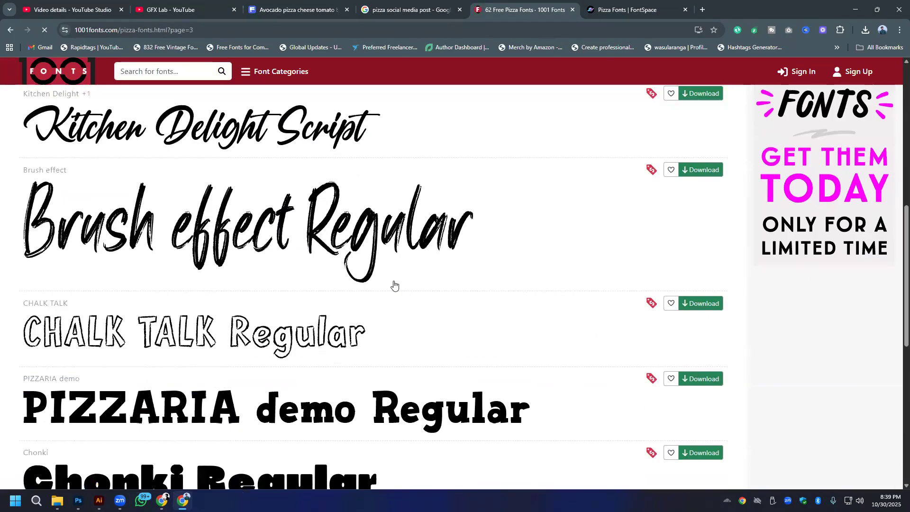
scroll(393, 283, "down", 2)
left_click(379, 265)
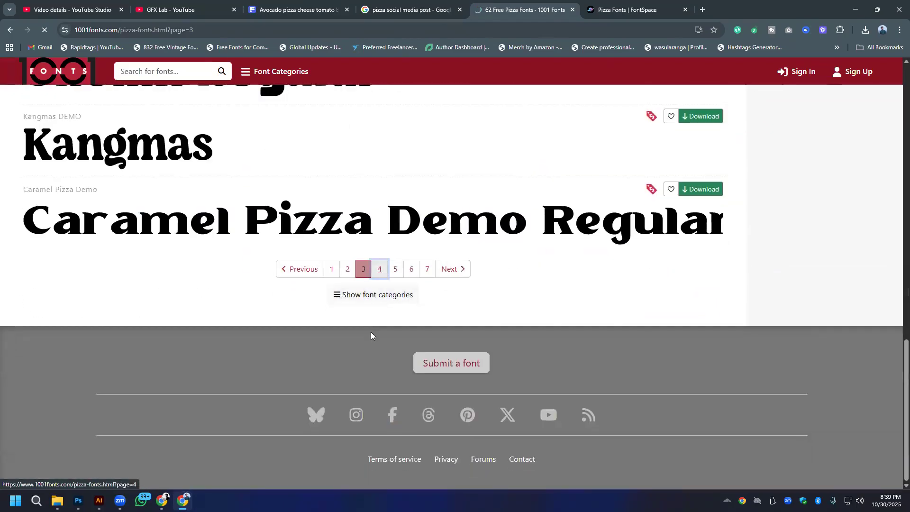
scroll(296, 333, "down", 1)
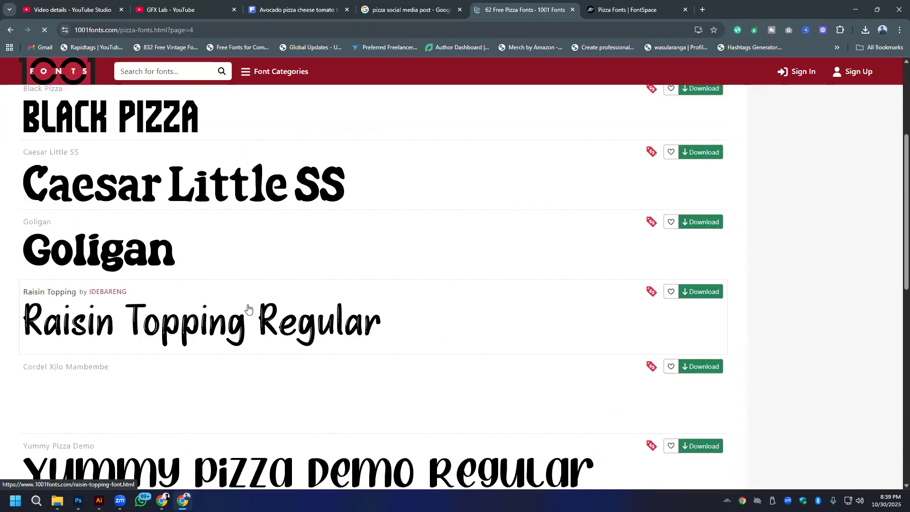
scroll(248, 311, "down", 5)
scroll(248, 308, "down", 5)
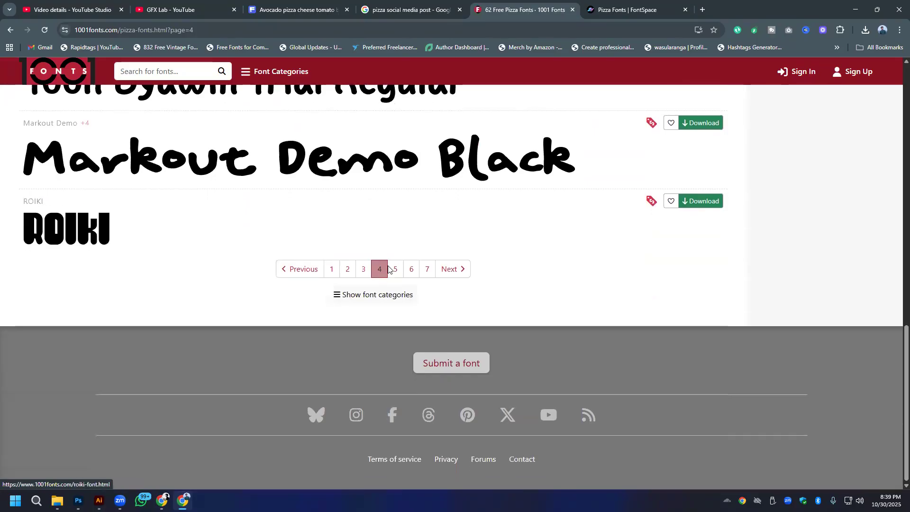
left_click(394, 269)
scroll(393, 271, "down", 6)
scroll(392, 270, "down", 1)
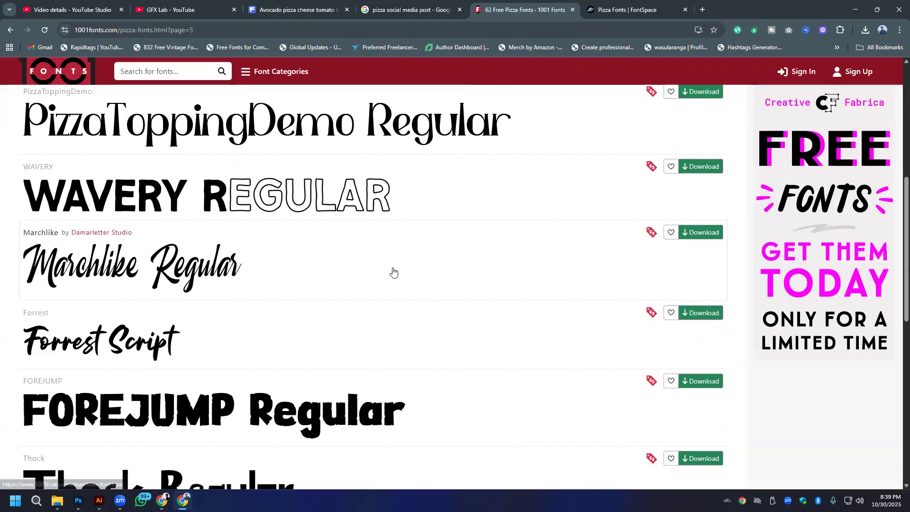
- Download the Forrest font from 1001 Fonts, open Forrest.ttf from forrest.zip and install it in Windows
left_click(700, 313)
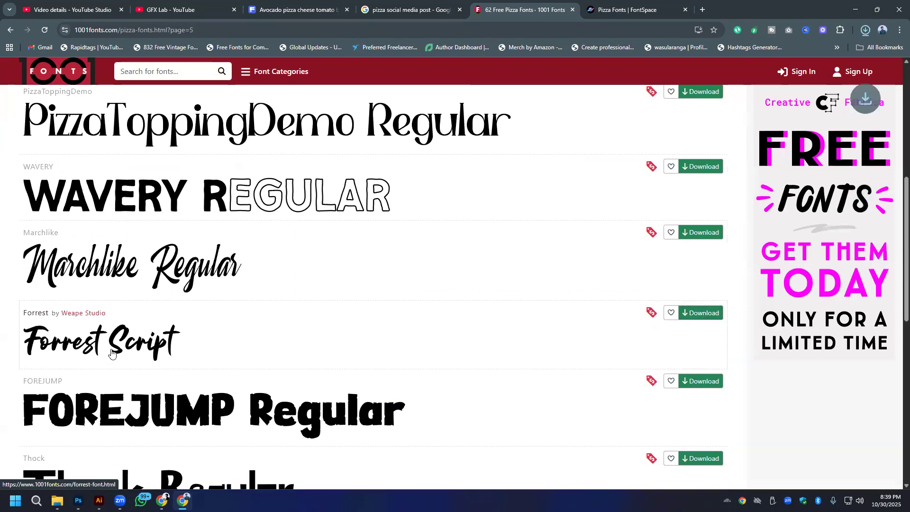
left_click(770, 47)
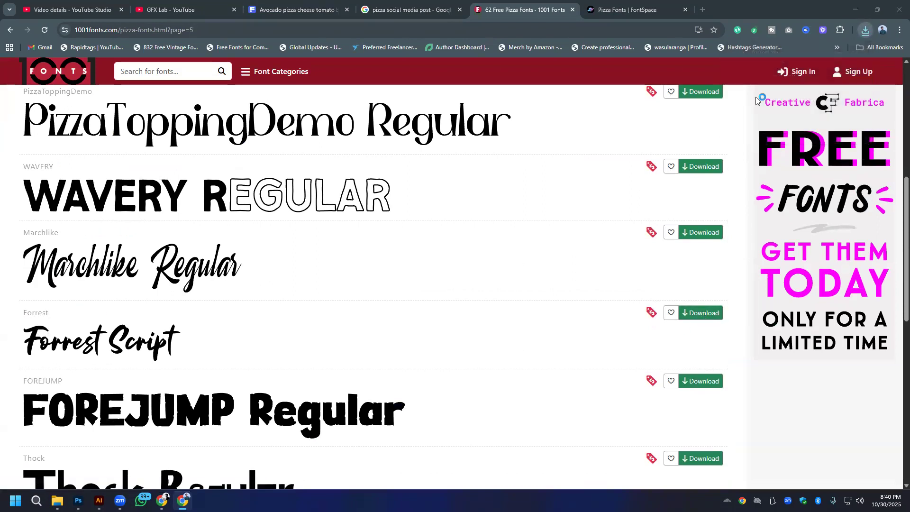
double_click(186, 84)
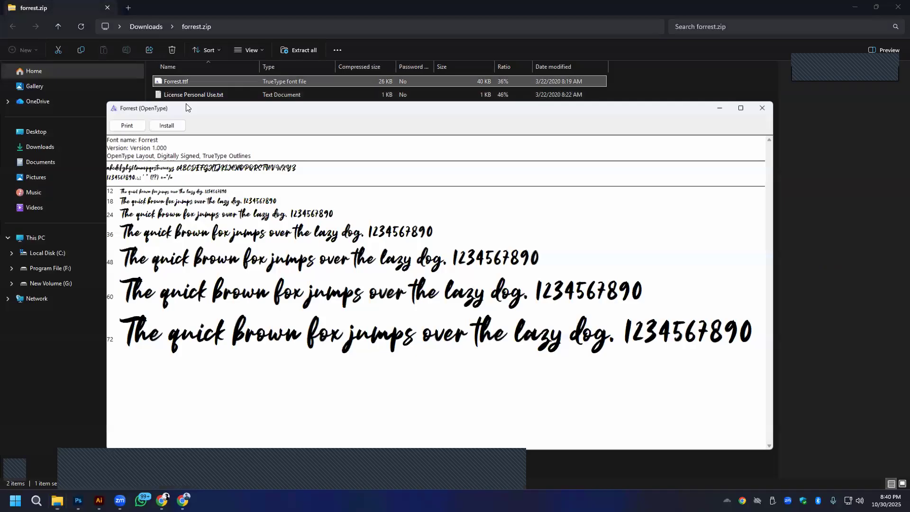
left_click(125, 123)
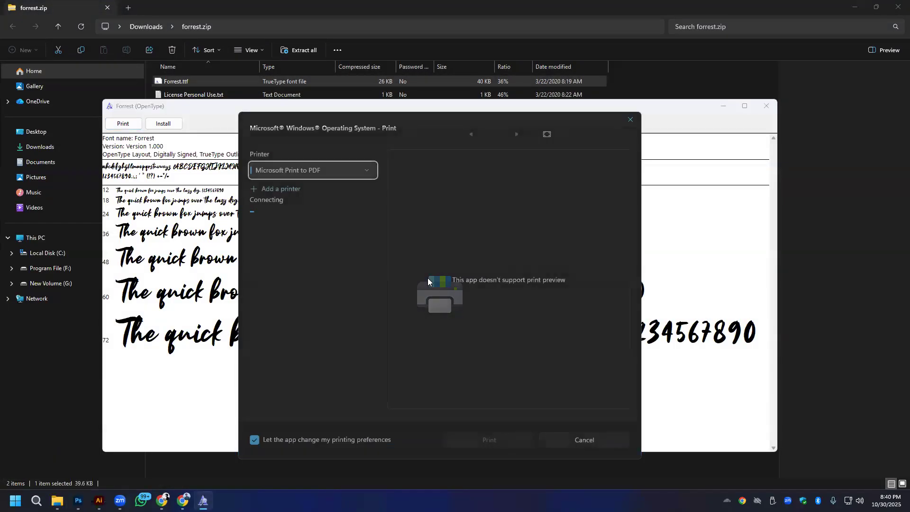
left_click(631, 121)
left_click(163, 123)
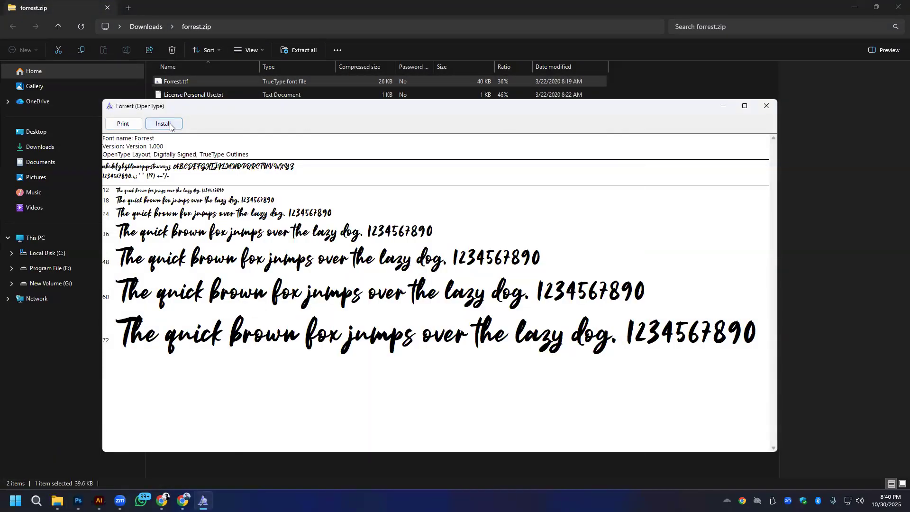
- Switch to Photoshop and set the font of the Limited time Offer line to Forrest Regular
left_click(99, 501)
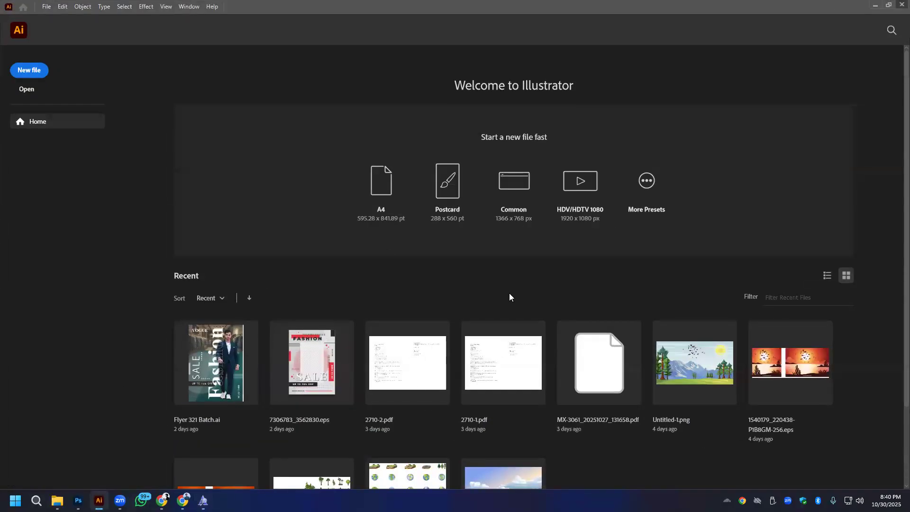
key("alt+Tab")
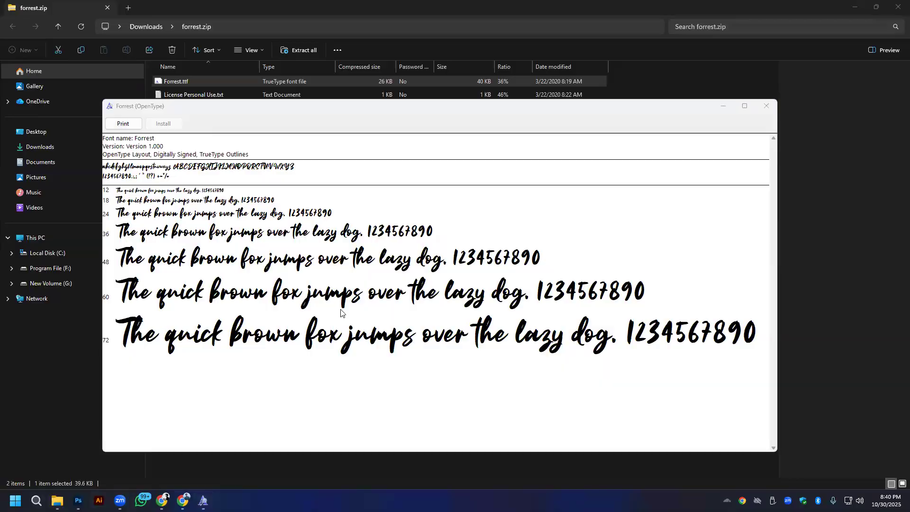
key("alt+Tab")
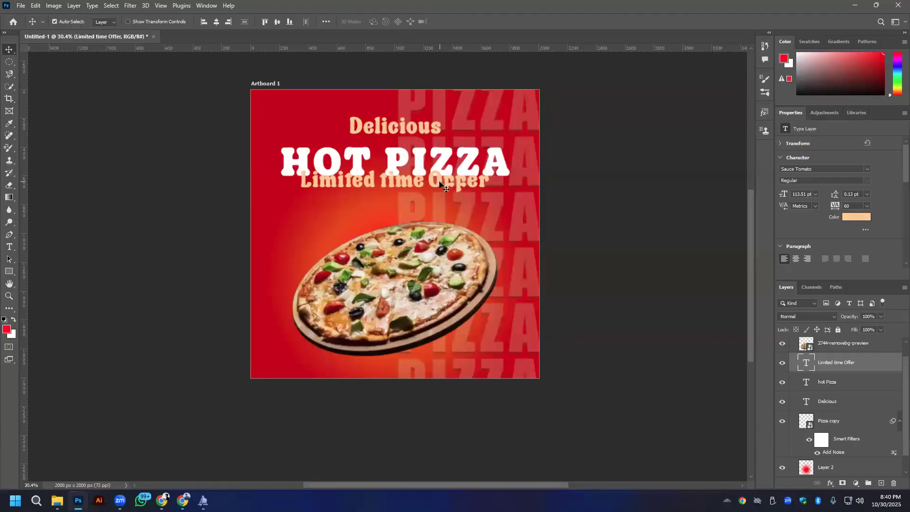
left_click(817, 169)
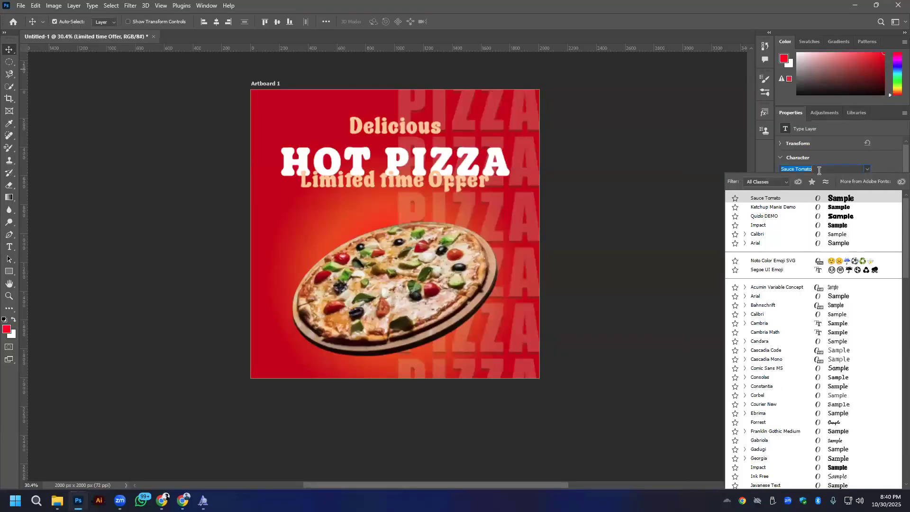
type("Forrest")
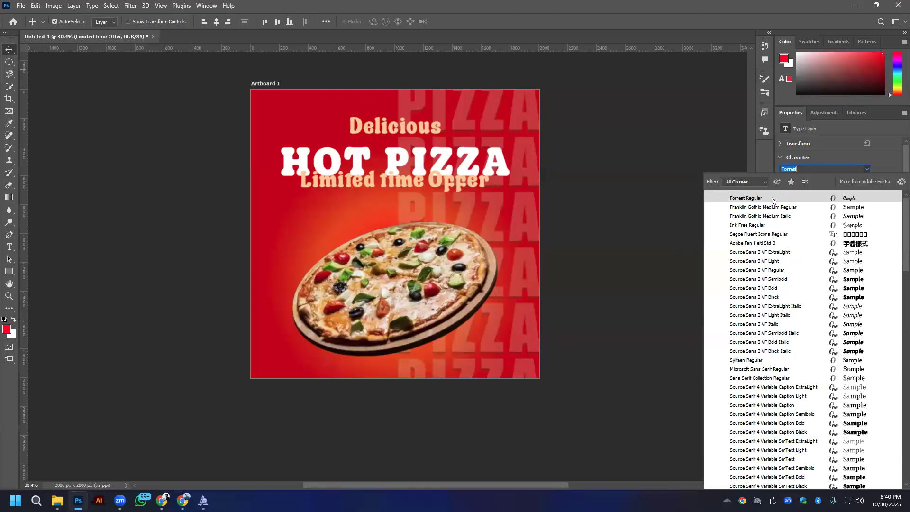
left_click(759, 199)
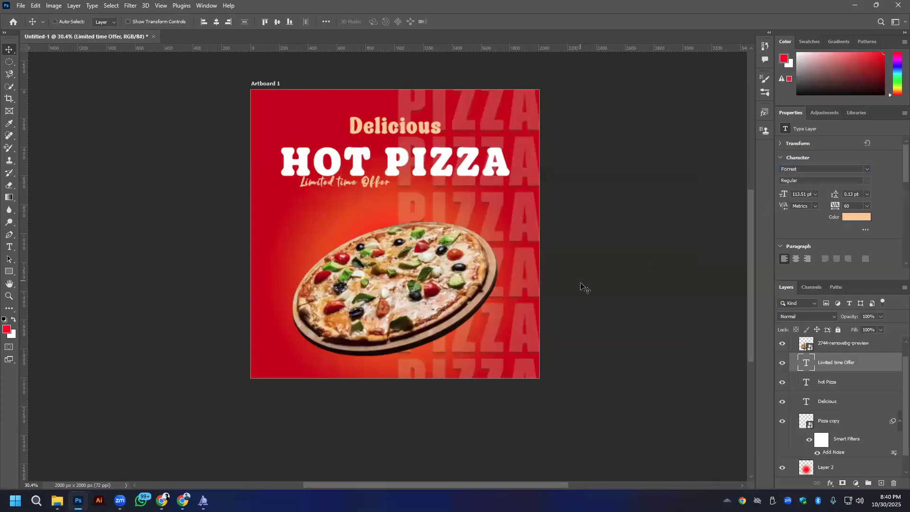
- Scale the Limited time Offer text to about 246%, centered under HOT PIZZA, after comparing with the Google pizza post references, and shift it slightly down
key("ctrl+t")
left_click_drag(392, 191, 430, 213)
left_click_drag(416, 182, 467, 195)
scroll(472, 182, "up", 4)
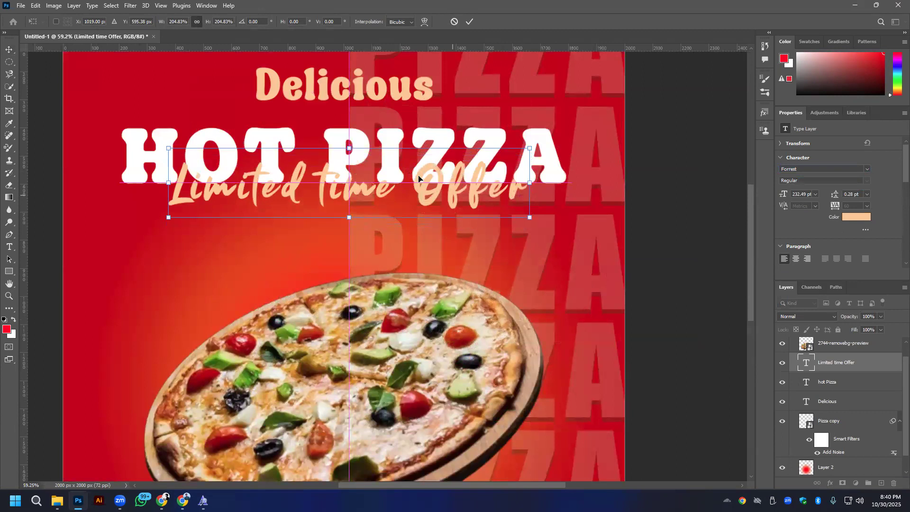
left_click_drag(530, 217, 564, 236)
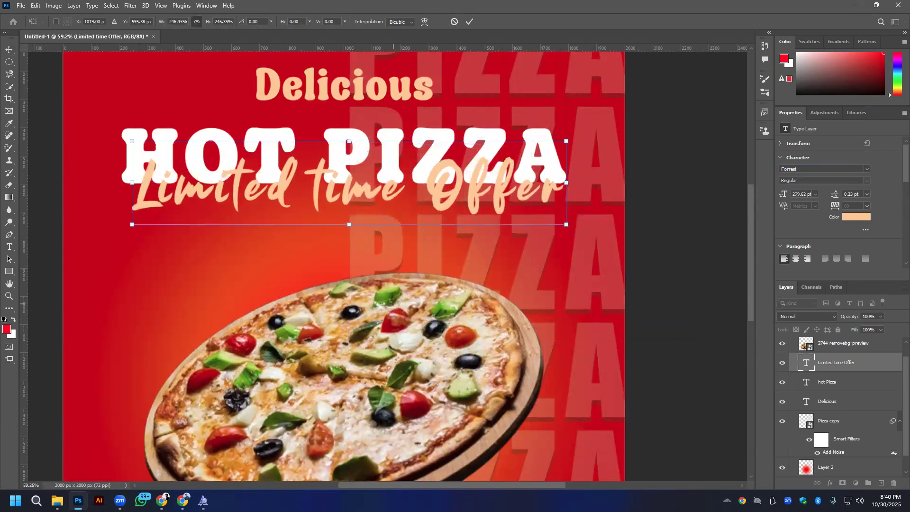
key("alt+Tab")
left_click(443, 4)
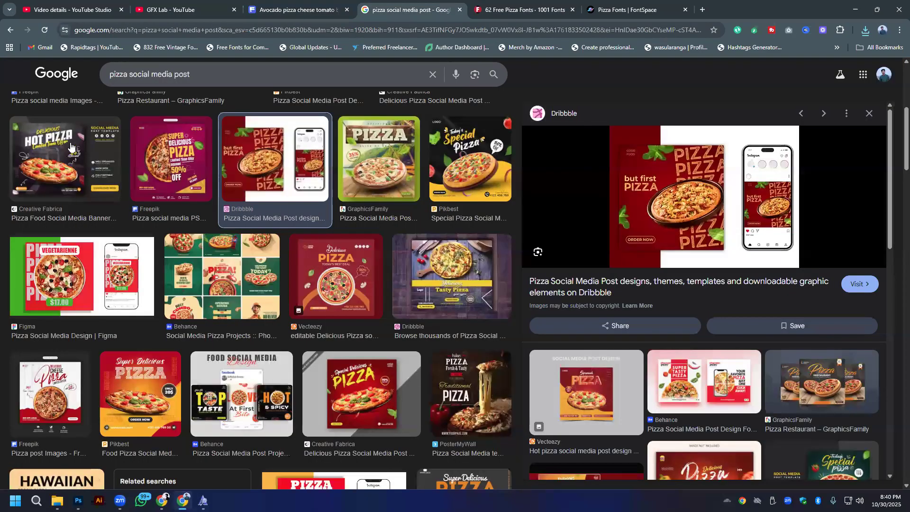
key("alt+Tab")
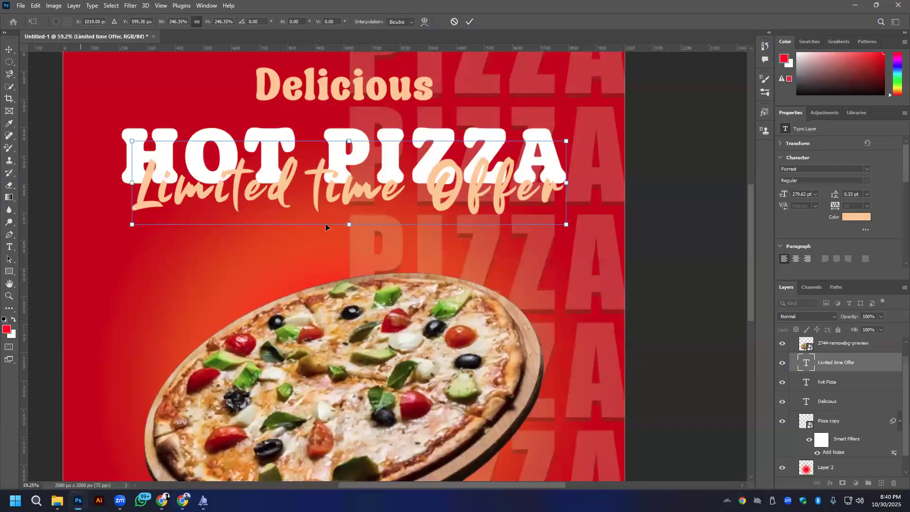
left_click_drag(431, 199, 431, 205)
left_click(469, 21)
- Move the Delicious line down onto the upper edge of HOT PIZZA and change its font to Forrest
left_click_drag(350, 116, 353, 137)
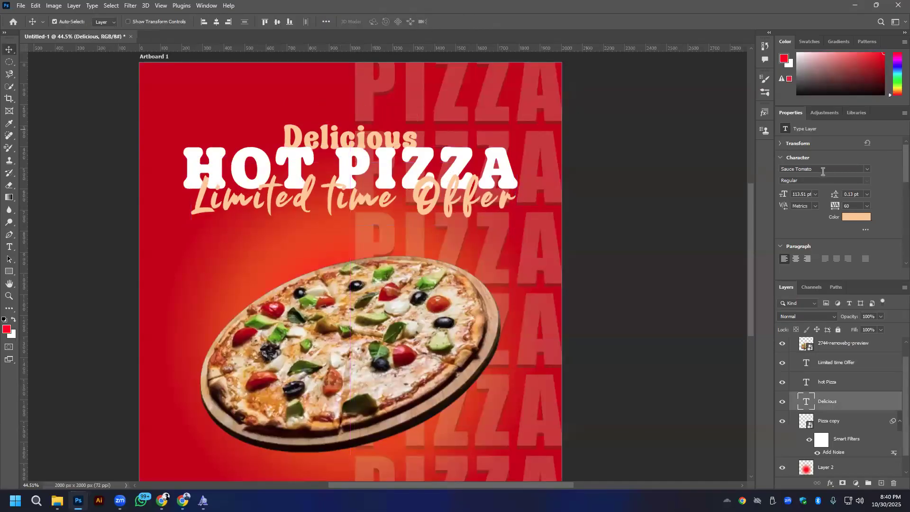
left_click(866, 168)
left_click(767, 198)
- Enlarge the Delicious text to about 345 pt and move its layer above the Limited time Offer layer
key("ctrl+t")
left_click_drag(348, 152, 453, 159)
left_click_drag(872, 409, 861, 359)
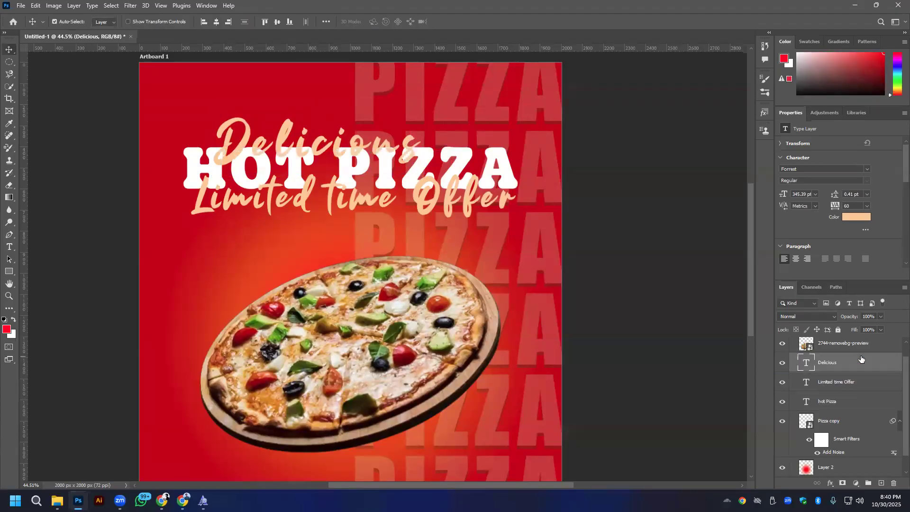
- Raise the Delicious line slightly and scale it to about 120%, overlapping the top of HOT PIZZA
mouse_move(406, 145)
left_mouse_down()
mouse_move(449, 134)
mouse_move(405, 140)
left_mouse_up()
scroll(412, 138, "down", 2)
key("ctrl+t")
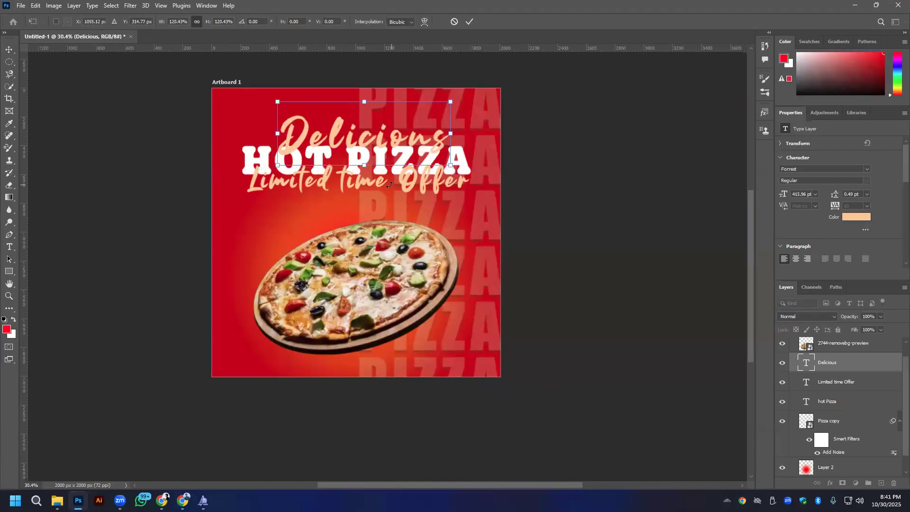
left_click(471, 23)
- Move Limited time Offer down clear of HOT PIZZA, and move the Delicious and HOT PIZZA lines up together
scroll(370, 206, "up", 2)
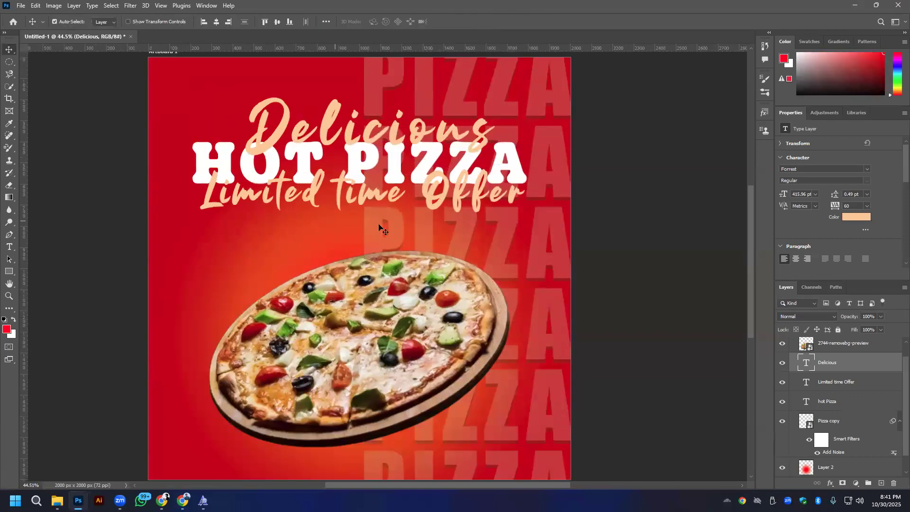
left_click_drag(380, 198, 380, 202)
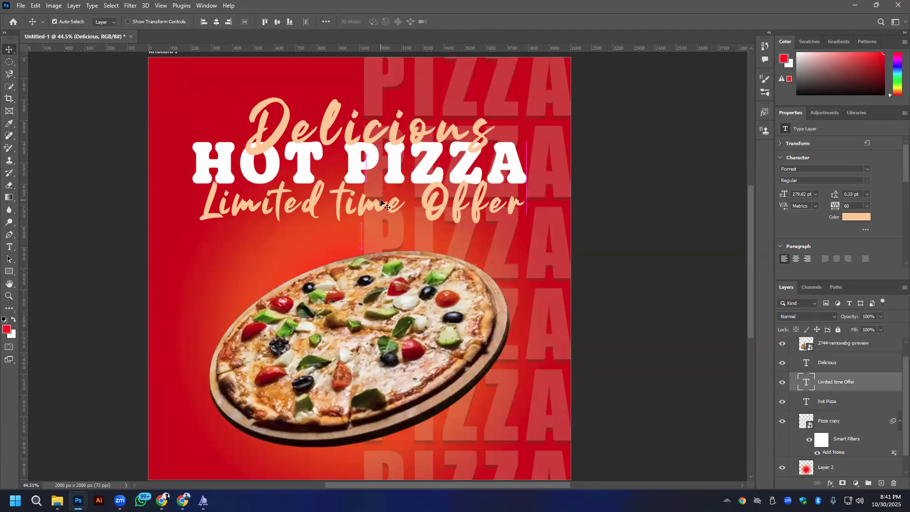
left_click_drag(469, 206, 470, 217)
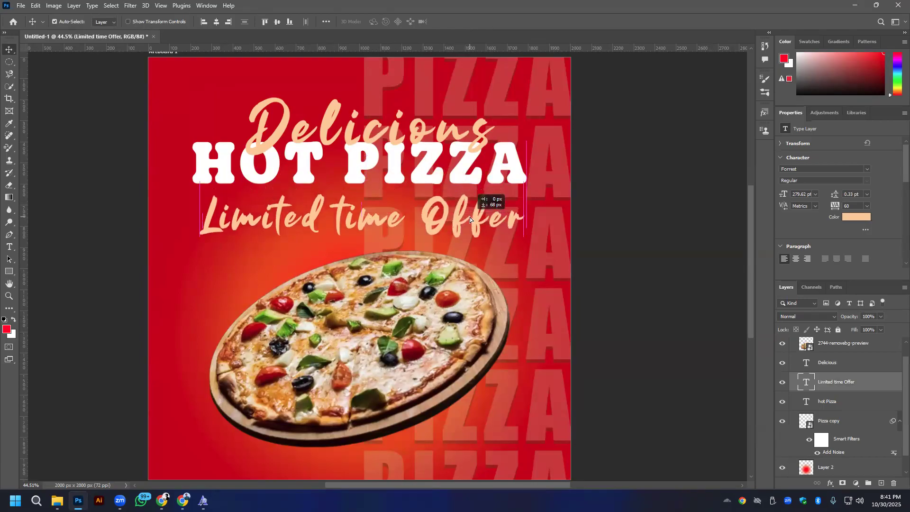
left_click(307, 164)
left_click(327, 135, "shift")
left_click_drag(326, 139, 326, 116)
scroll(326, 116, "down", 3)
scroll(326, 119, "up", 2)
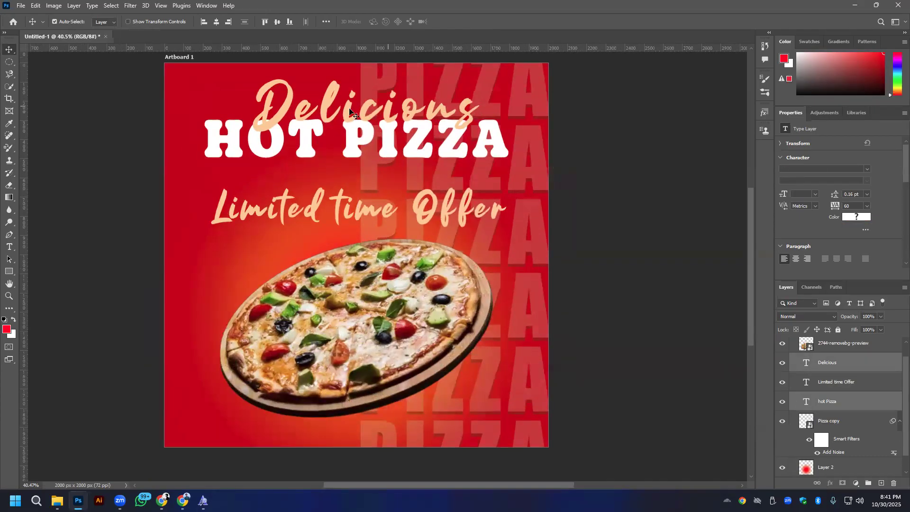
- Nudge only the Delicious line slightly upward over HOT PIZZA, leaving its text as it is
left_click(521, 106)
double_click(463, 112)
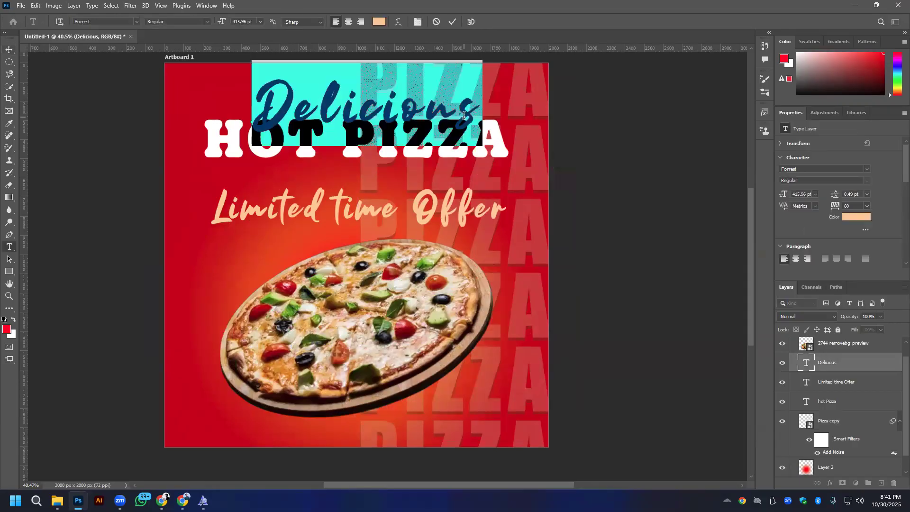
left_click(452, 22)
key("v")
left_click_drag(333, 104, 333, 103)
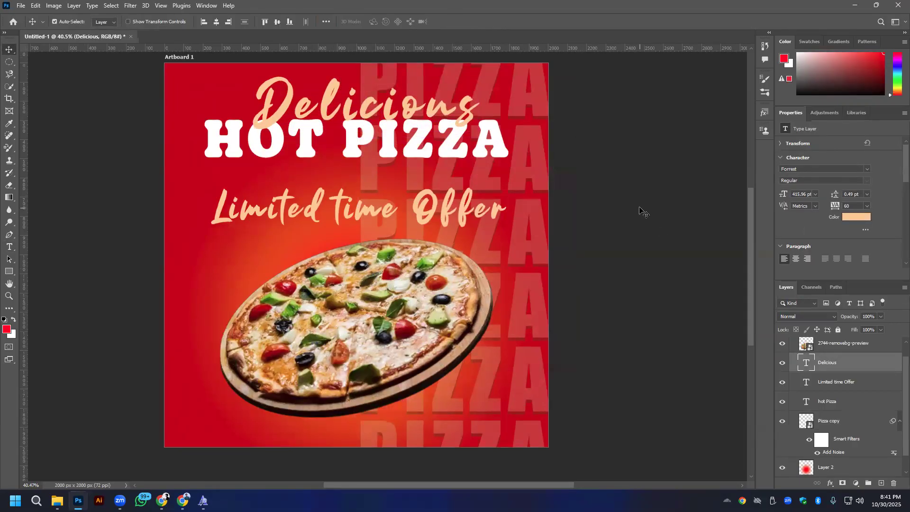
- Center the Limited time Offer line horizontally on the artboard
left_click(621, 198)
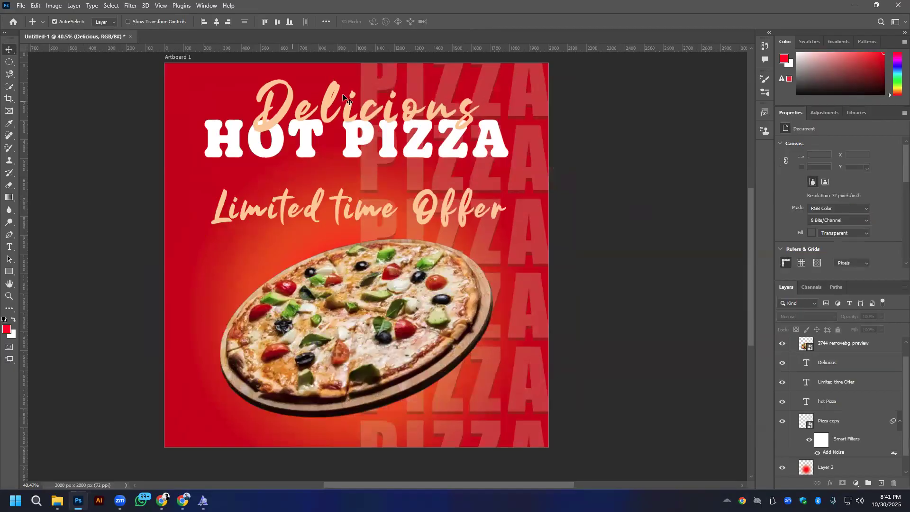
left_click(325, 209)
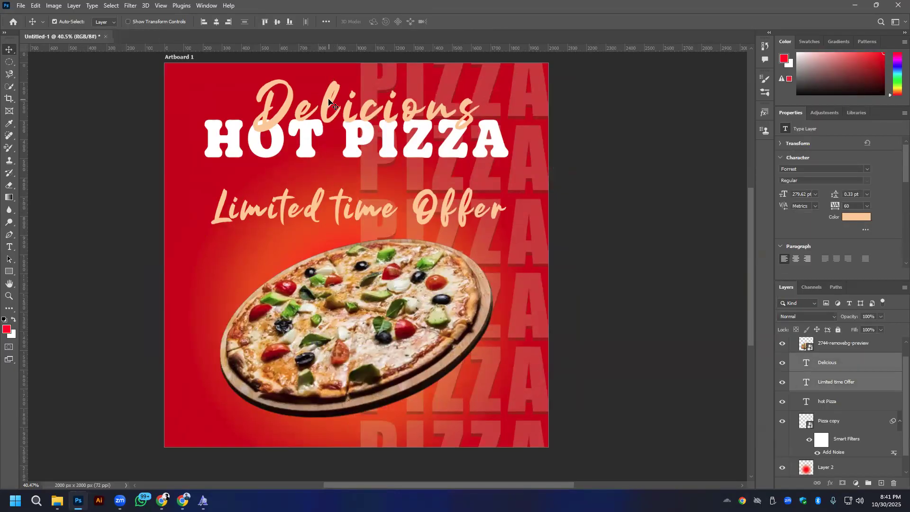
left_click(213, 25)
left_click(684, 271)
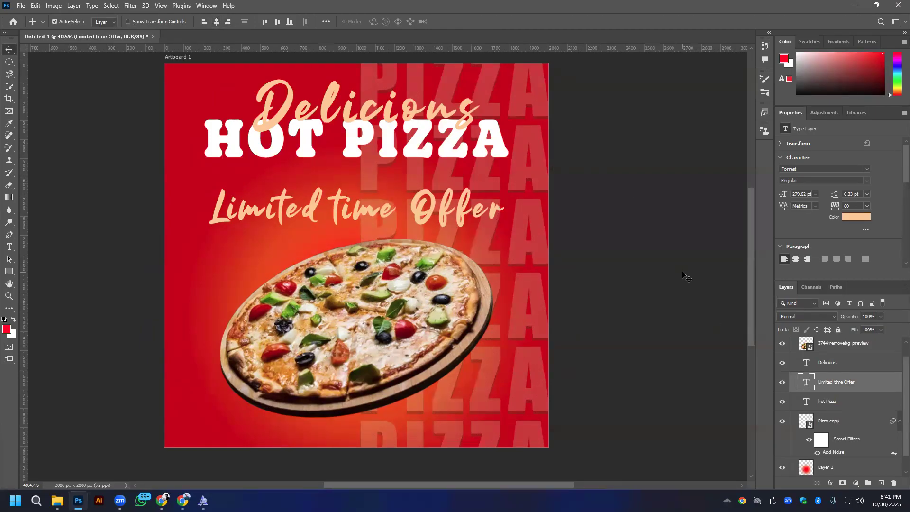
- Add a Multiply drop shadow to Delicious with 36% opacity, 12 px distance, 10% spread, 6 px size and 10% noise
left_click(326, 103)
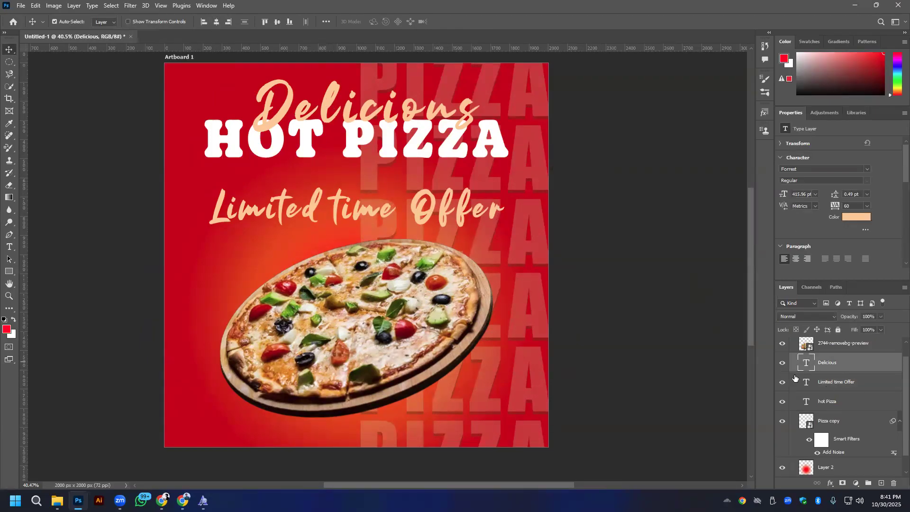
right_click(843, 362)
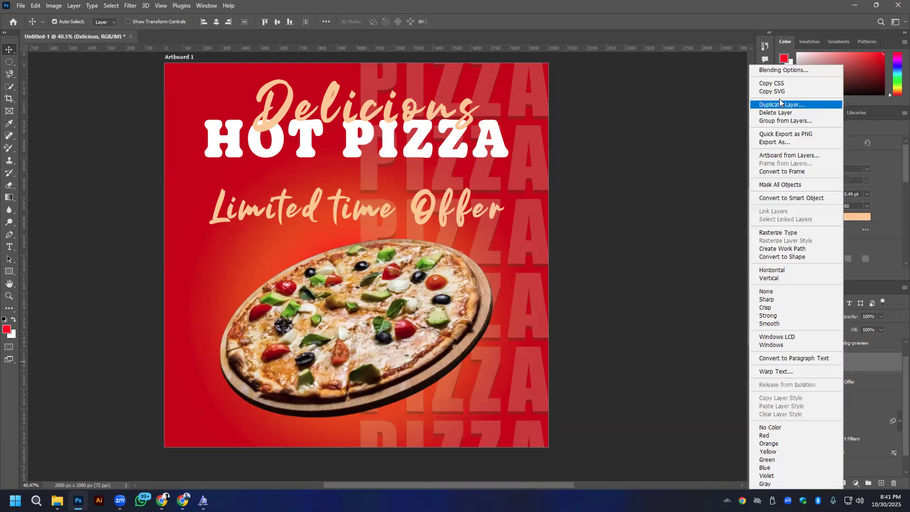
left_click(781, 73)
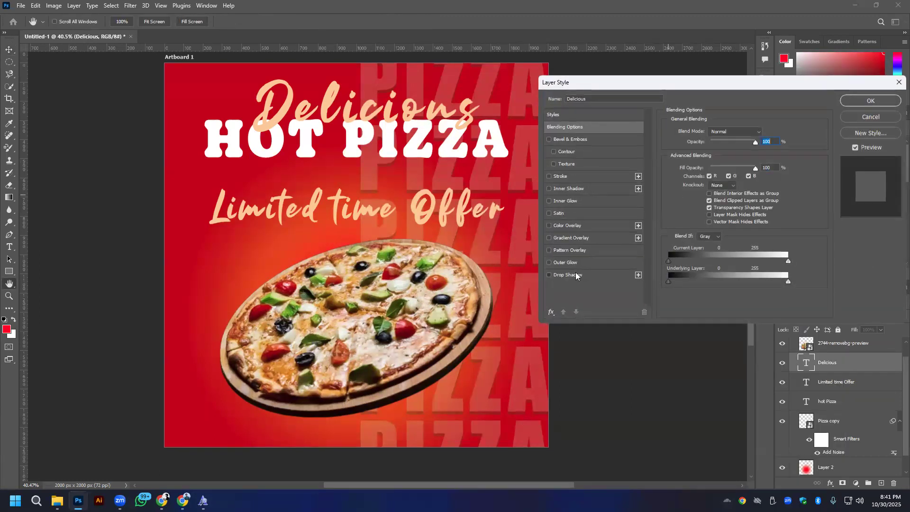
left_click(575, 274)
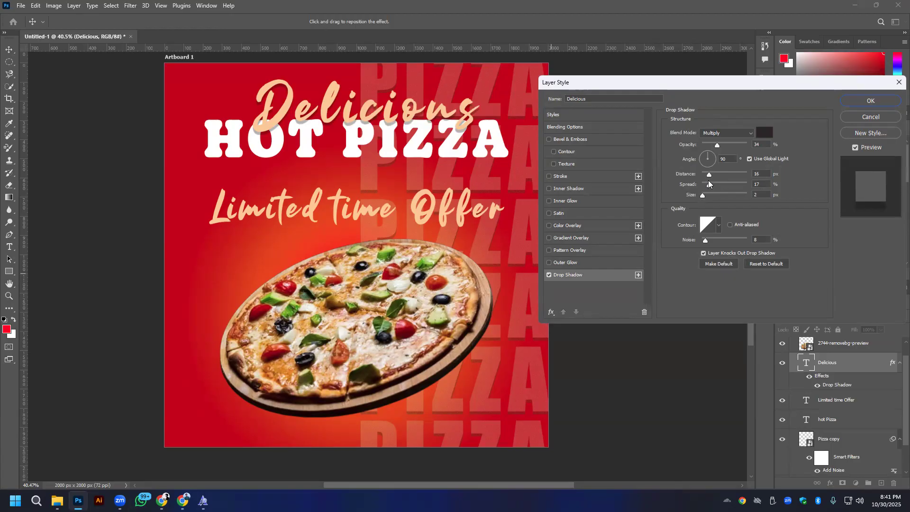
left_click_drag(717, 145, 707, 176)
mouse_move(717, 186)
left_mouse_down()
mouse_move(706, 185)
mouse_move(704, 196)
left_mouse_up()
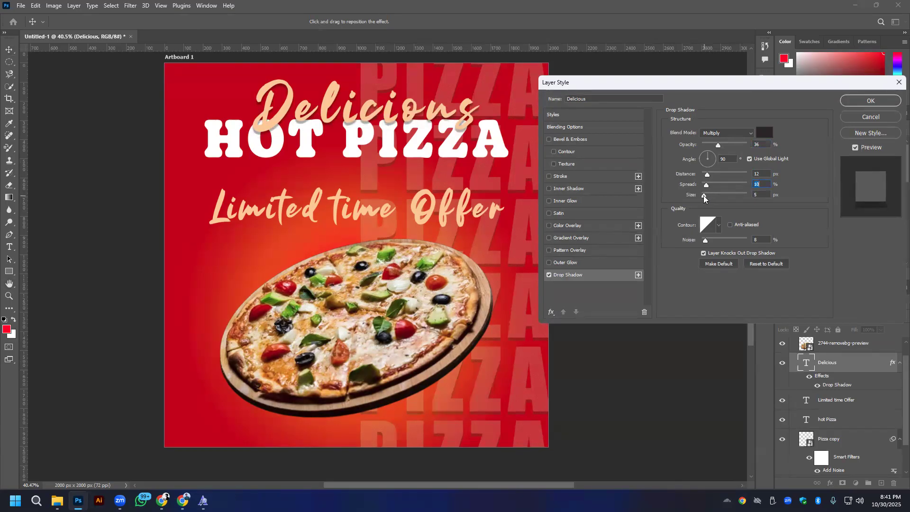
left_click_drag(706, 243, 709, 243)
- Try several contour presets on the Delicious drop shadow and return to the linear contour
left_click(717, 226)
left_click(675, 247)
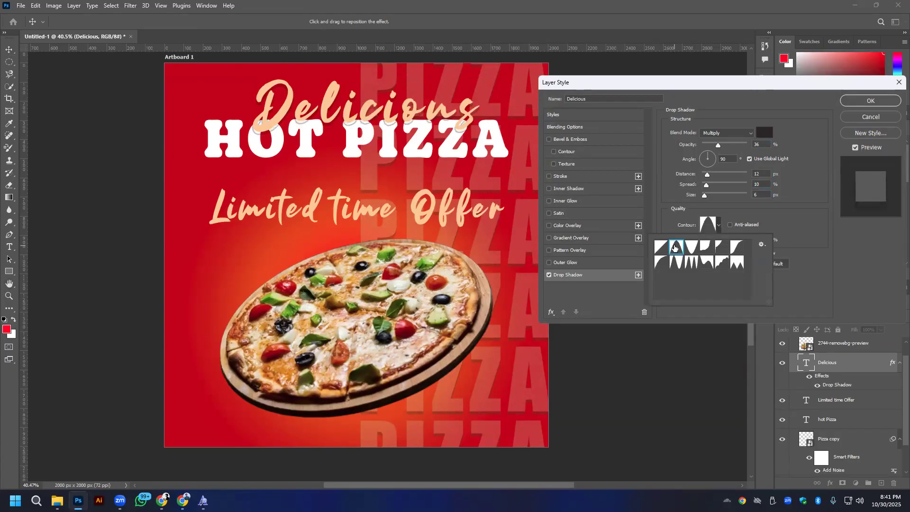
left_click(692, 247)
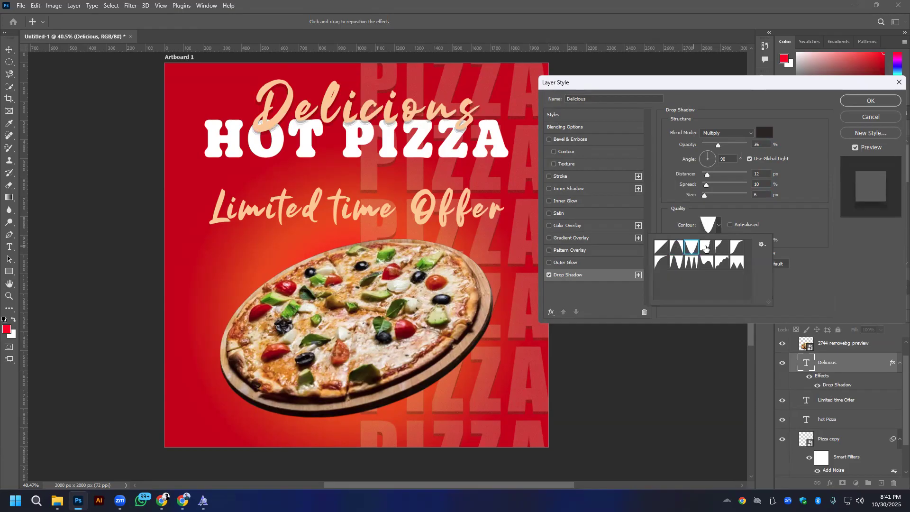
left_click(706, 249)
left_click(735, 249)
left_click(698, 266)
left_click(708, 266)
left_click(663, 248)
left_click(695, 249)
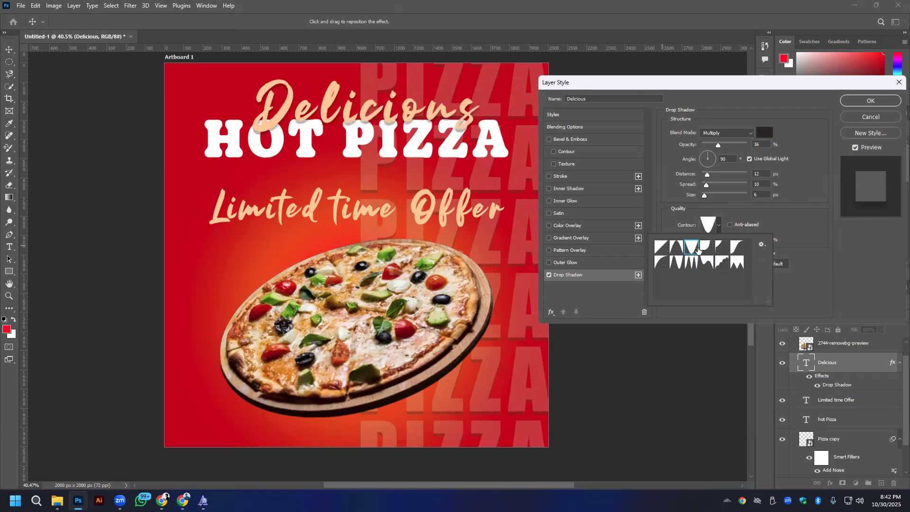
left_click(657, 248)
left_click(580, 290)
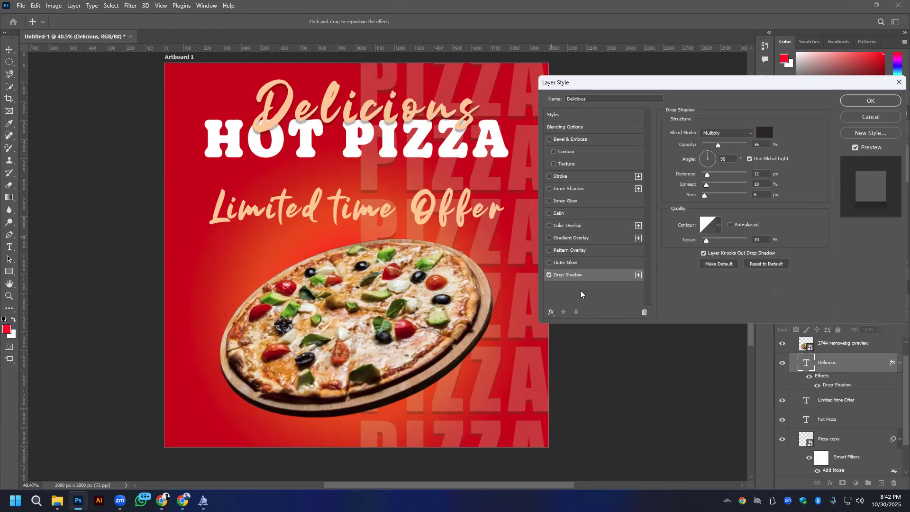
- Add a yellow outer glow to Delicious with 11% noise and 17% spread
left_click(571, 263)
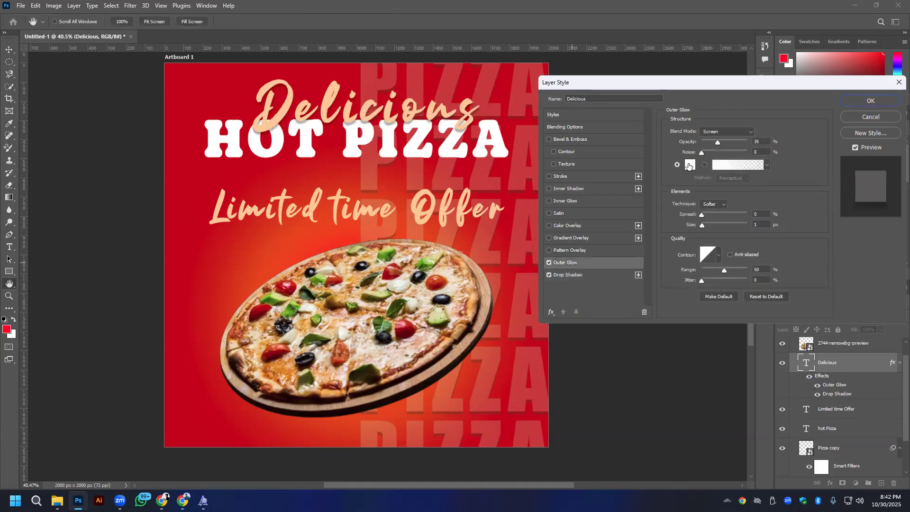
left_click_drag(700, 152, 707, 152)
mouse_move(702, 225)
left_mouse_down()
mouse_move(710, 225)
mouse_move(702, 226)
left_mouse_up()
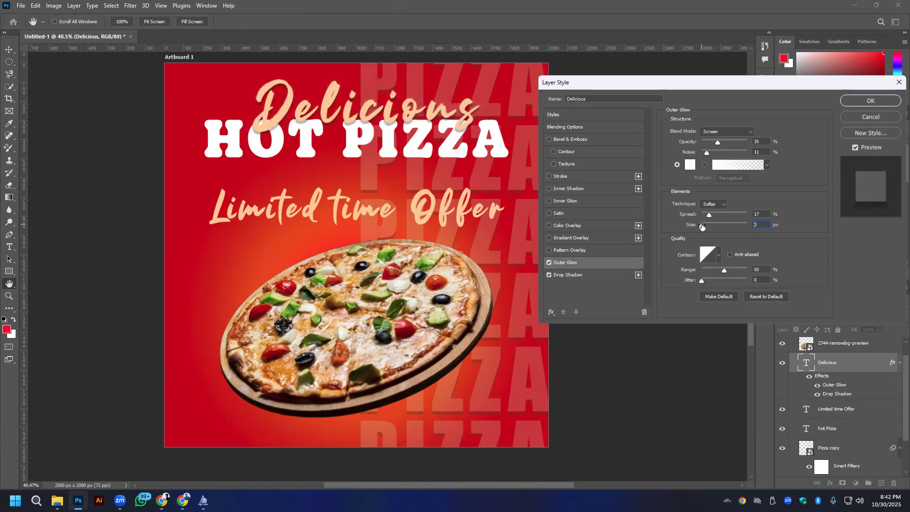
left_click(689, 164)
left_click(171, 290)
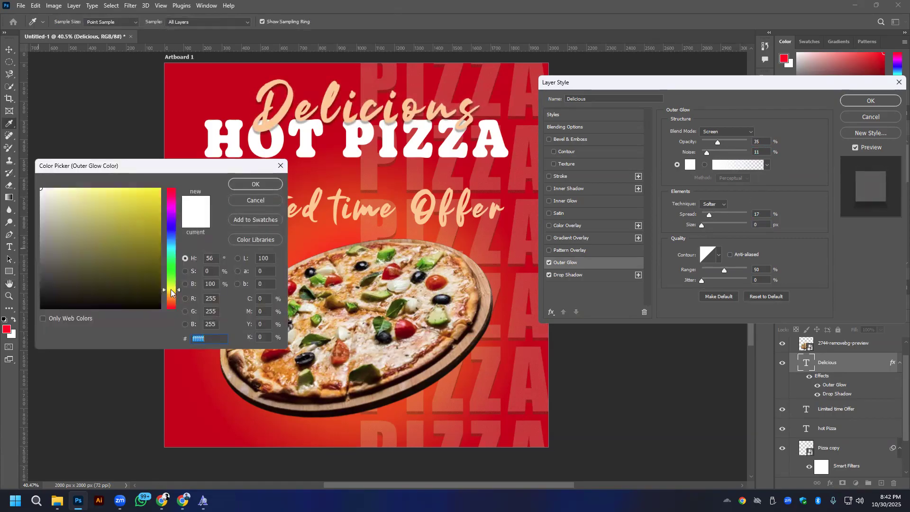
left_click(148, 210)
left_click(256, 184)
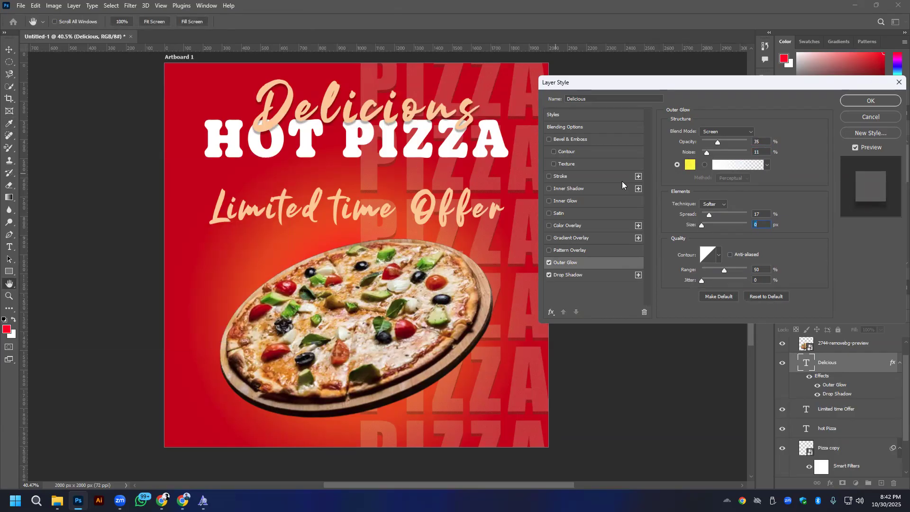
- Set the outer glow's size to 9 px and lower its opacity to 4%
left_click_drag(702, 225, 711, 224)
left_click_drag(705, 226, 706, 226)
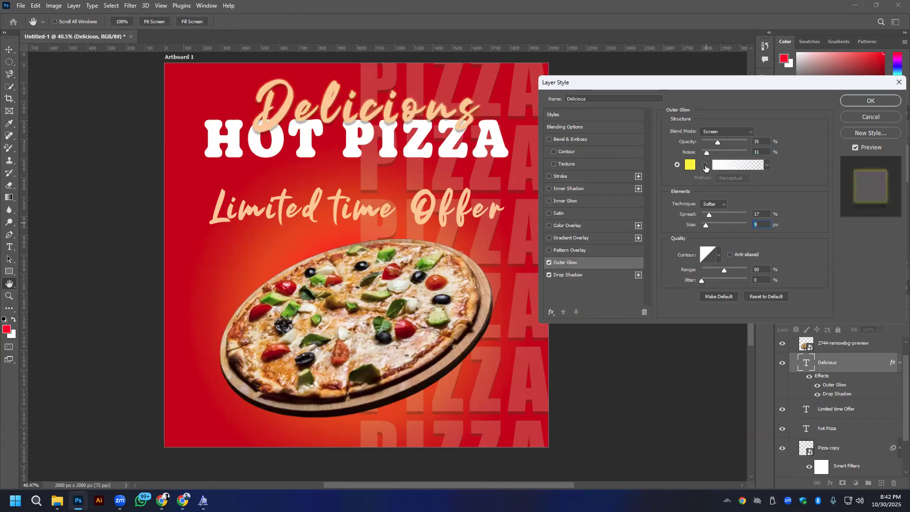
left_click_drag(721, 141, 703, 141)
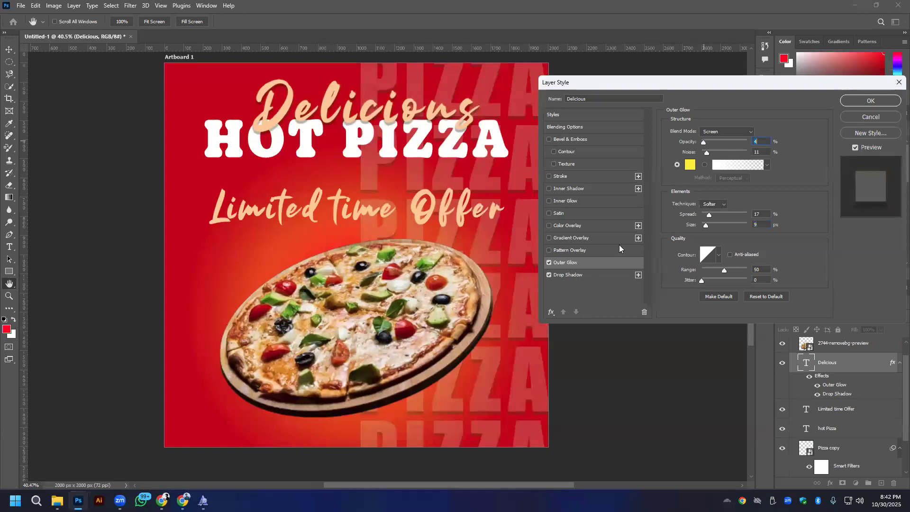
- Add an inside stroke to Delicious in yellow f9d900
left_click(549, 175)
left_click(567, 176)
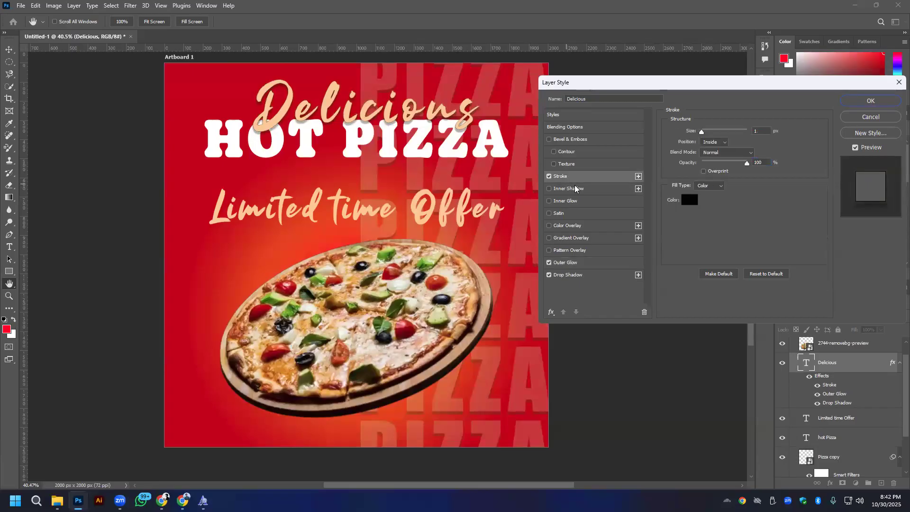
left_click(689, 200)
left_click_drag(170, 303, 170, 295)
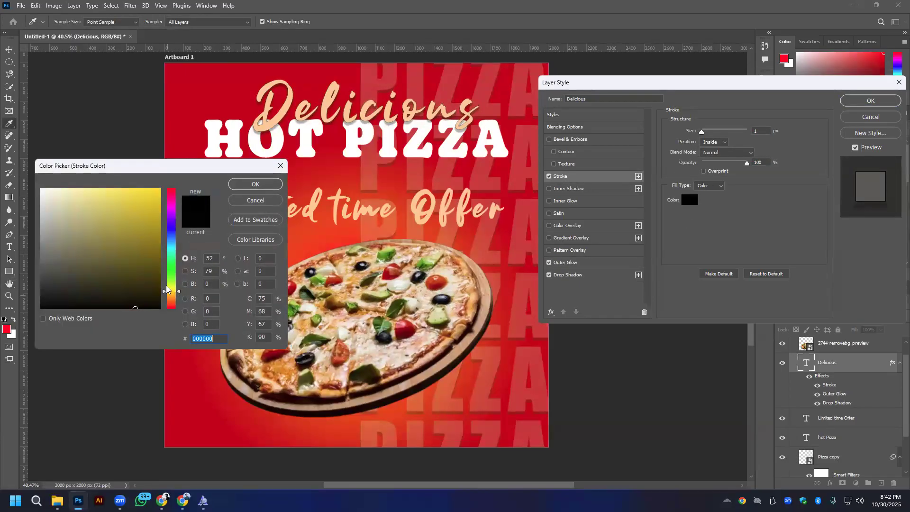
left_click(160, 190)
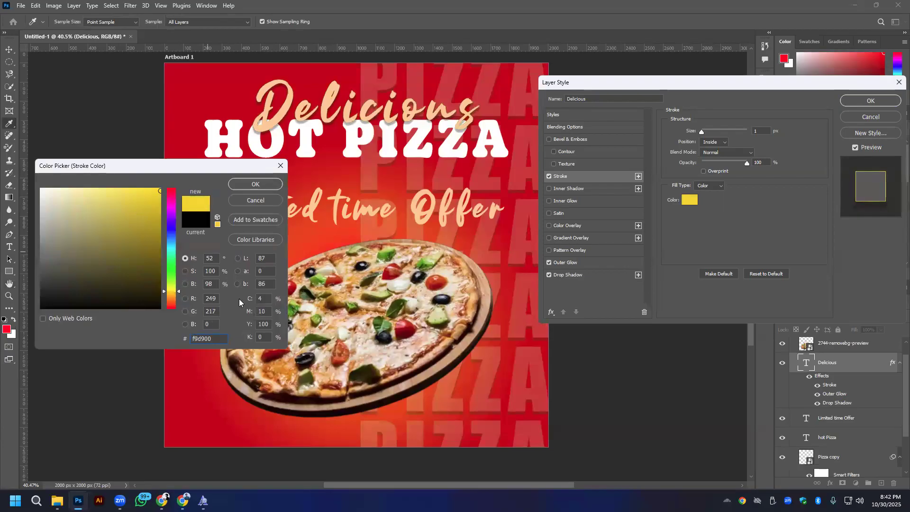
left_click(256, 185)
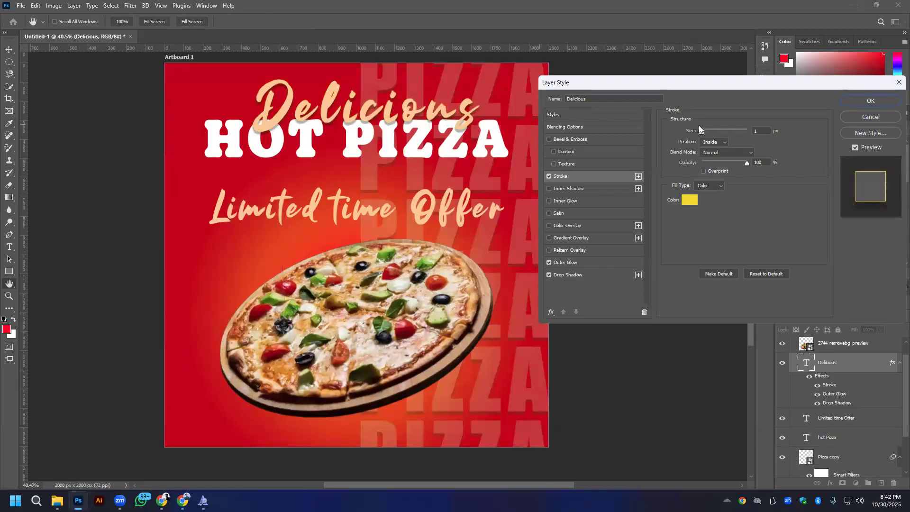
- Set the Delicious stroke to 2 px at 53% opacity, with Normal blending and a solid color fill
left_click_drag(700, 130, 700, 130)
scroll(764, 130, "up", 1)
left_click(728, 152)
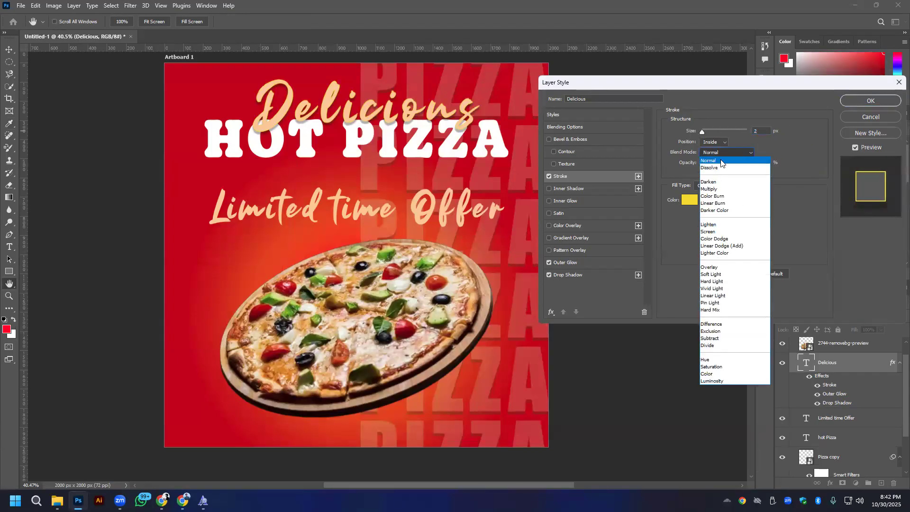
left_click(729, 161)
left_click_drag(741, 165, 726, 159)
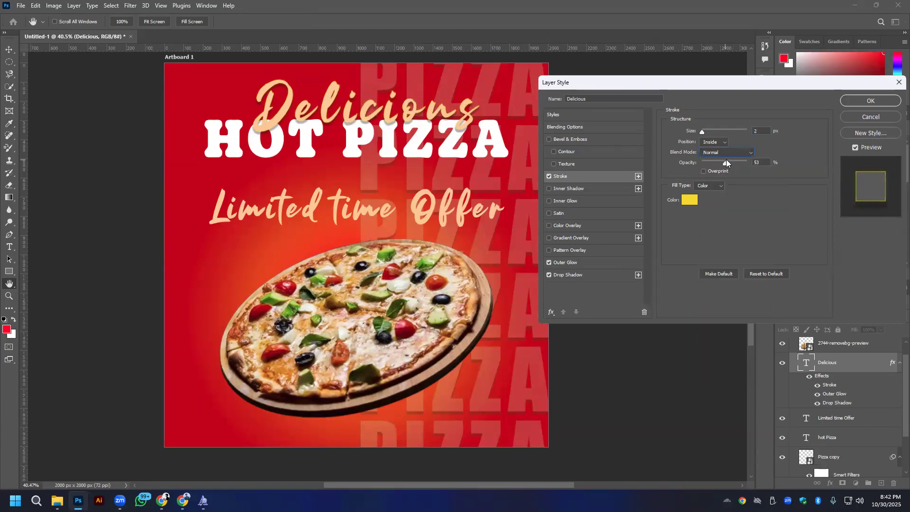
left_click(711, 186)
left_click(711, 193)
left_click(562, 139)
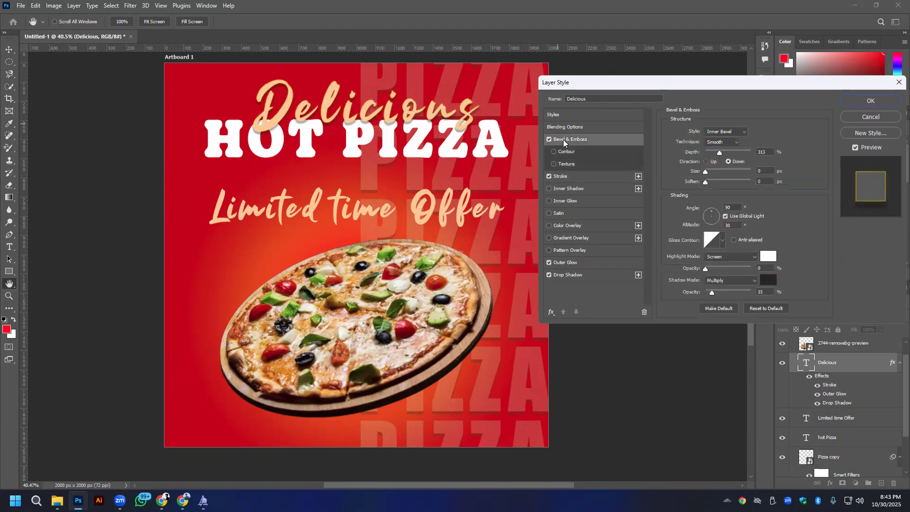
left_click(548, 139)
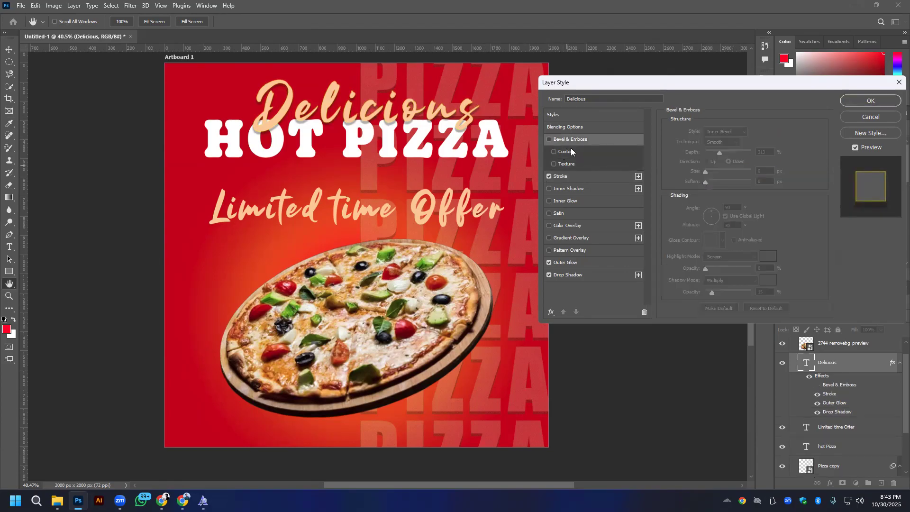
left_click(576, 152)
left_click(552, 151)
left_click(565, 127)
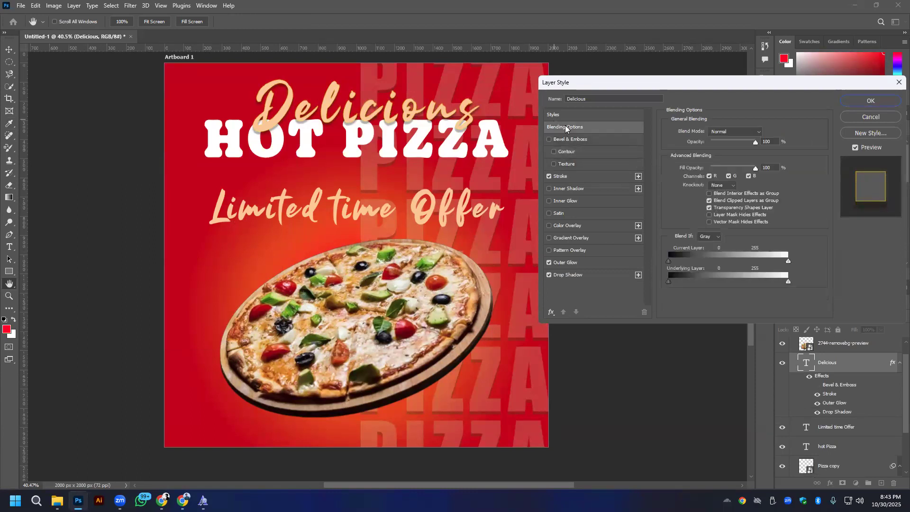
left_click(571, 116)
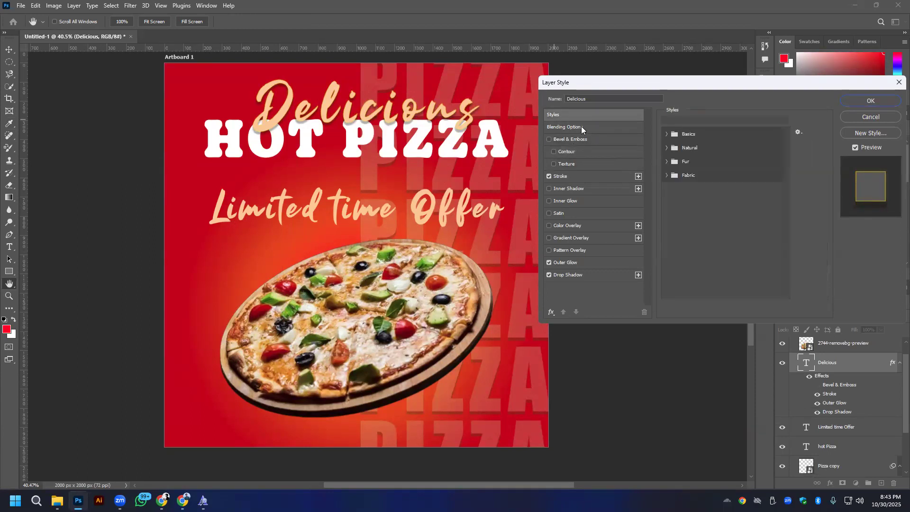
- Adjust the gray Blend If ranges of the Delicious layer slightly and apply the layer style
left_click(581, 127)
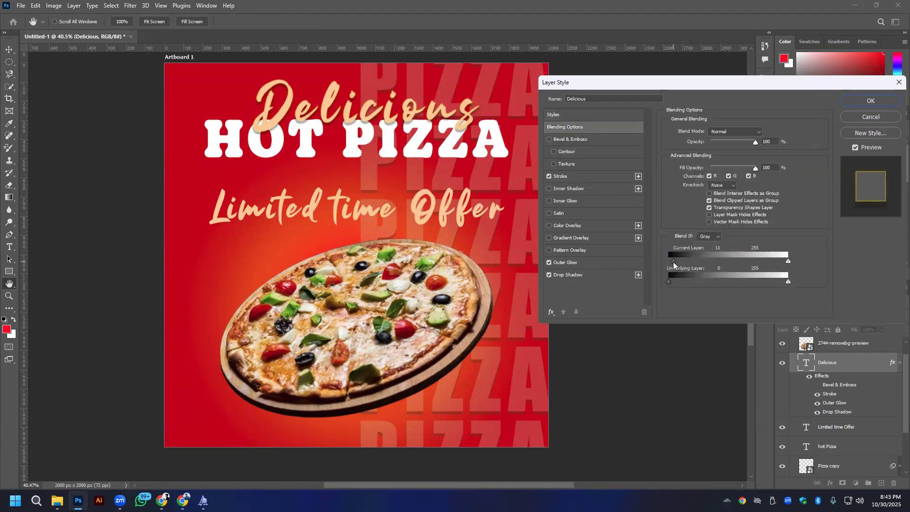
left_click_drag(674, 262, 674, 262)
mouse_move(788, 261)
left_mouse_down()
mouse_move(754, 263)
mouse_move(788, 261)
mouse_move(757, 262)
mouse_move(773, 263)
left_mouse_up()
mouse_move(668, 282)
left_mouse_down("alt")
mouse_move(704, 284)
mouse_move(655, 283)
left_mouse_up("alt")
left_click(875, 100)
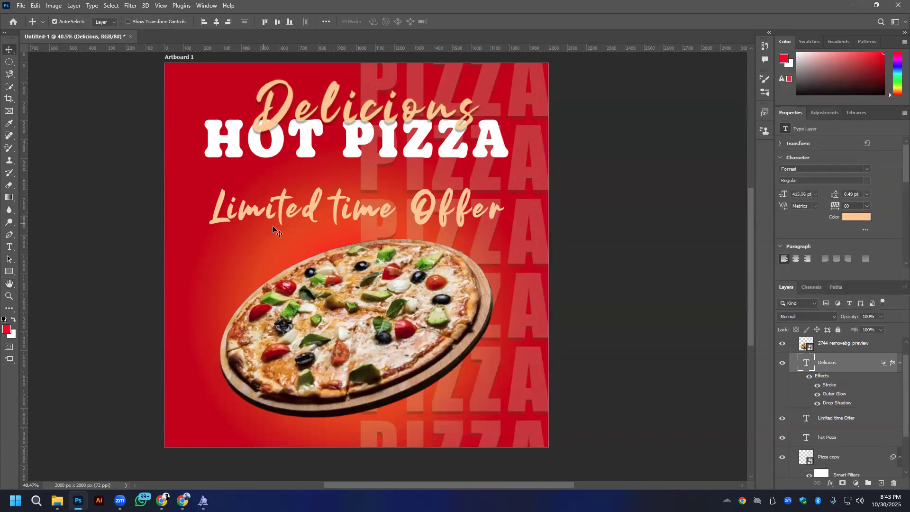
- Raise Limited time Offer slightly toward HOT PIZZA and delete all of its text
left_click_drag(358, 221, 358, 208)
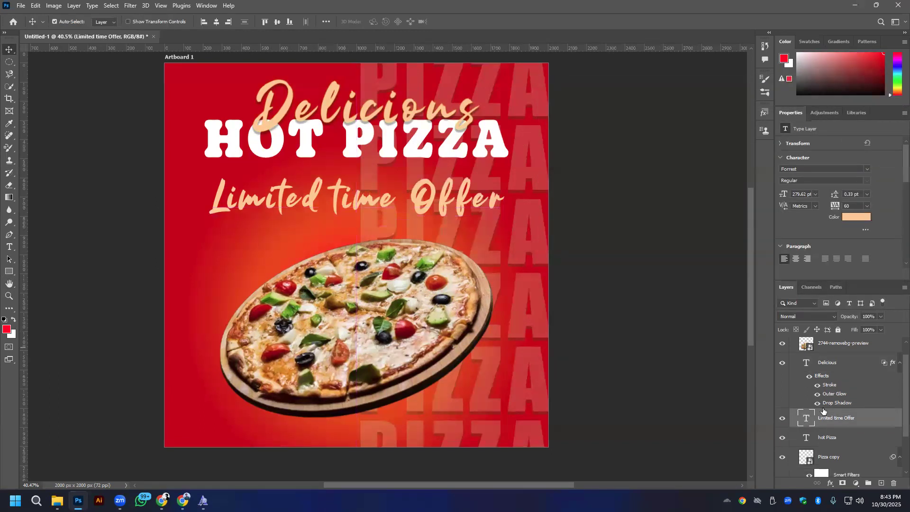
left_click(835, 374)
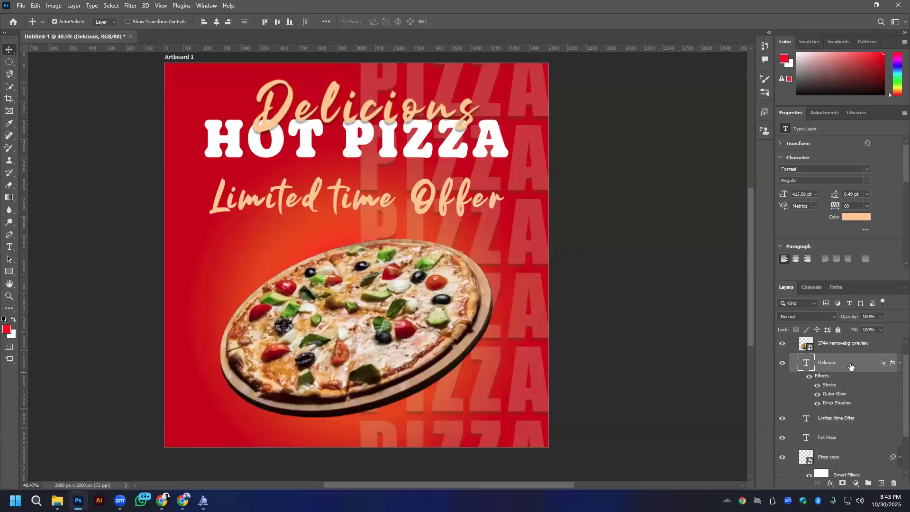
left_click(849, 421)
double_click(848, 419)
double_click(806, 420)
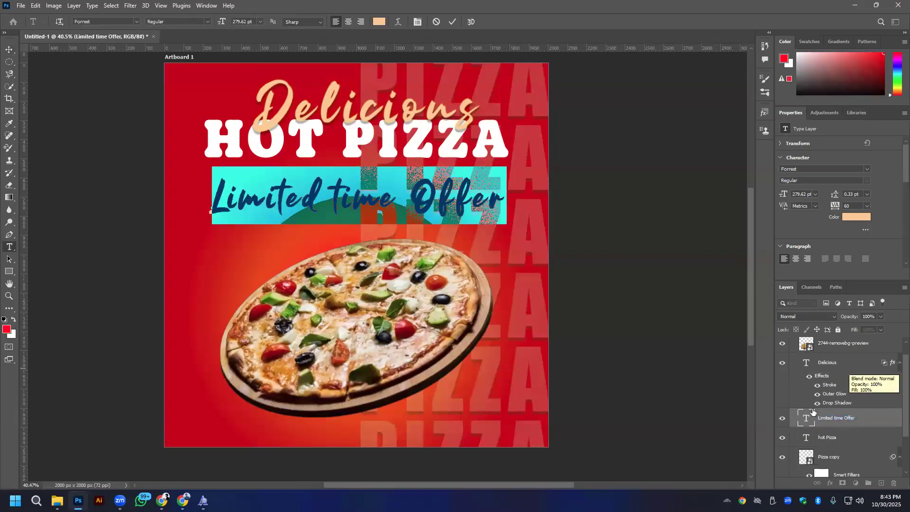
key("BackSpace")
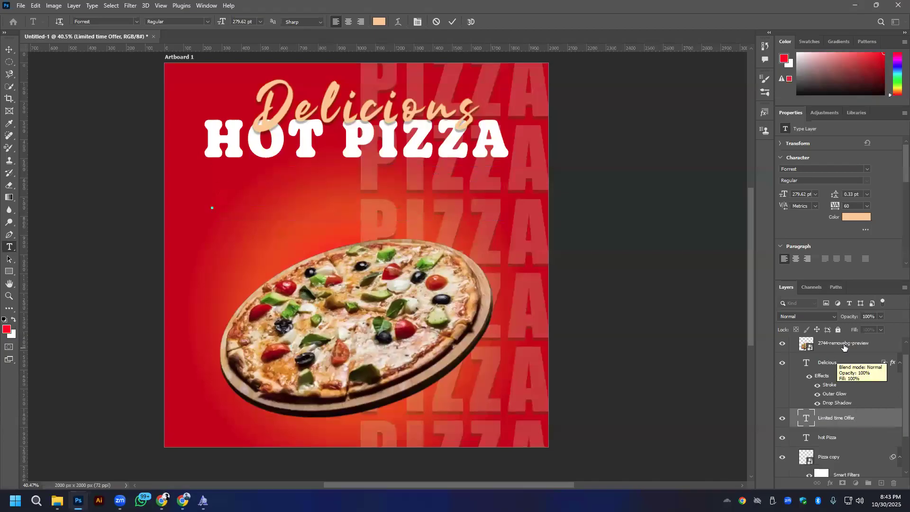
- Duplicate the styled Delicious text layer and replace the copy's text with Limited time Offer
left_click(837, 368)
left_click_drag(841, 370, 880, 482)
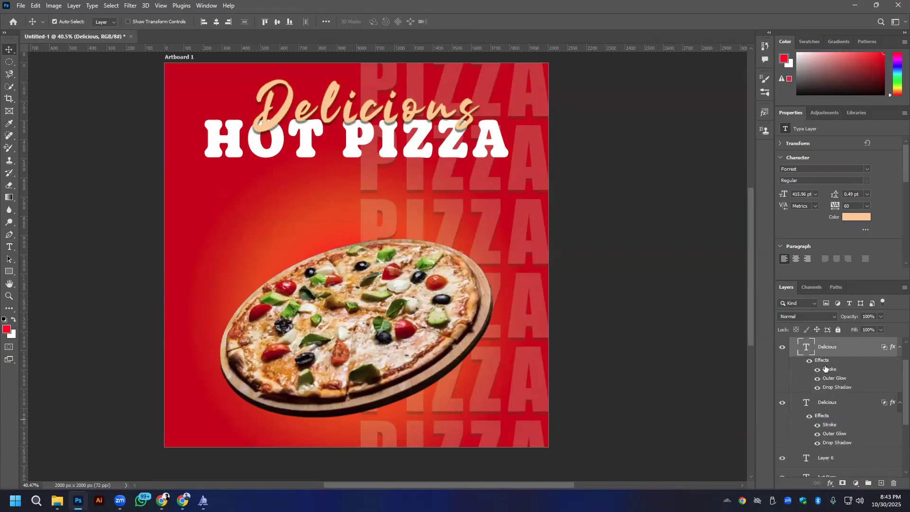
double_click(806, 347)
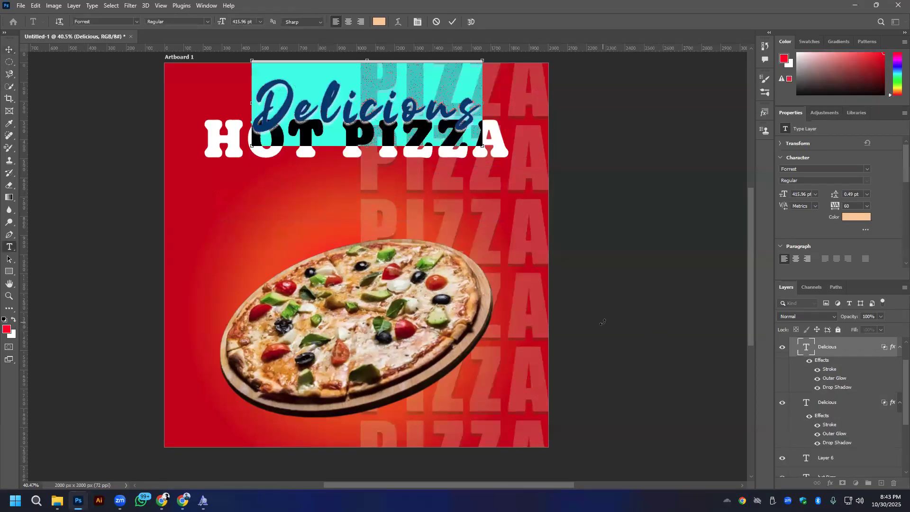
type("Limited time")
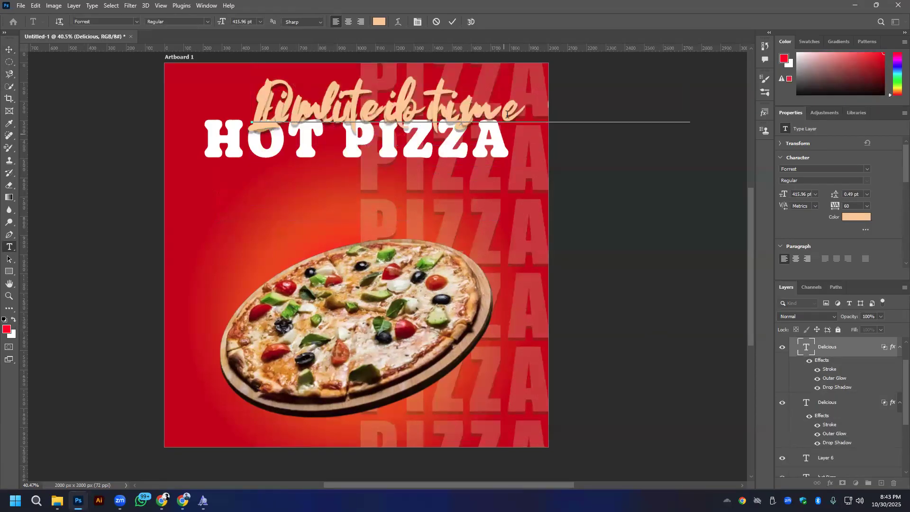
left_click(453, 22)
- Move the styled Limited time Offer text below HOT PIZZA and reduce its font size to 240 pt
key("v")
left_click_drag(452, 123, 399, 206)
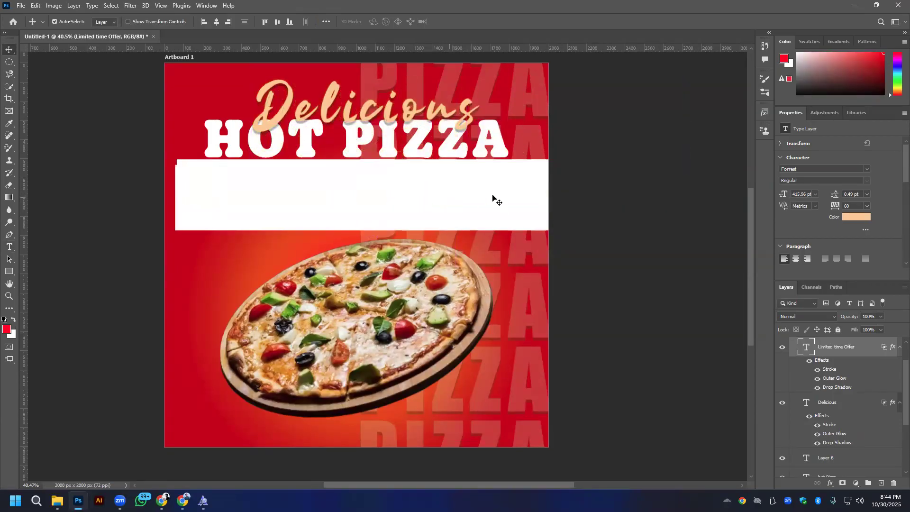
left_click(796, 194)
scroll(796, 194, "down", 20)
scroll(797, 194, "down", 20)
scroll(799, 195, "down", 20)
scroll(799, 194, "down", 10)
scroll(799, 194, "down", 20)
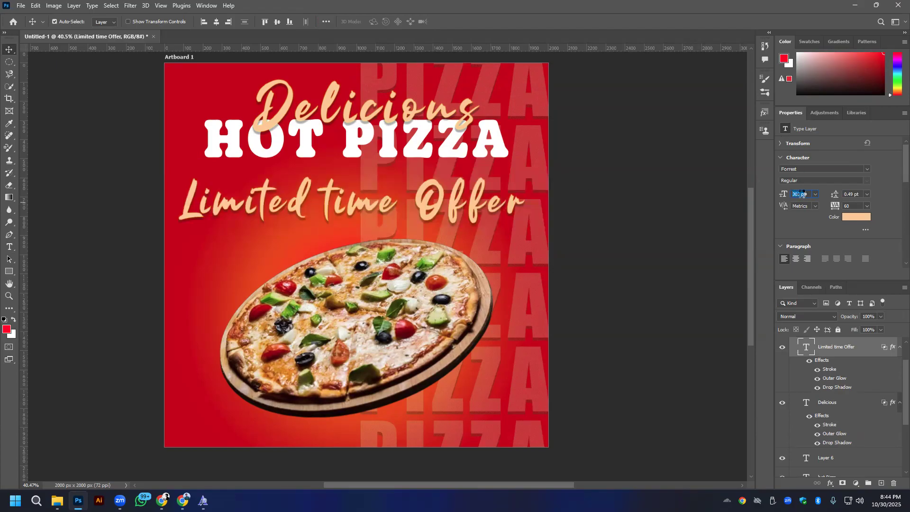
scroll(800, 194, "down", 16)
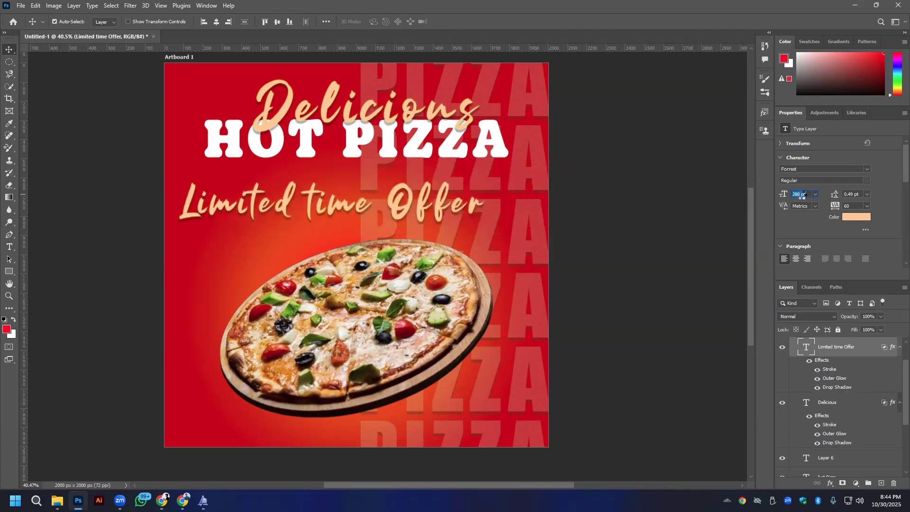
scroll(799, 193, "down", 12)
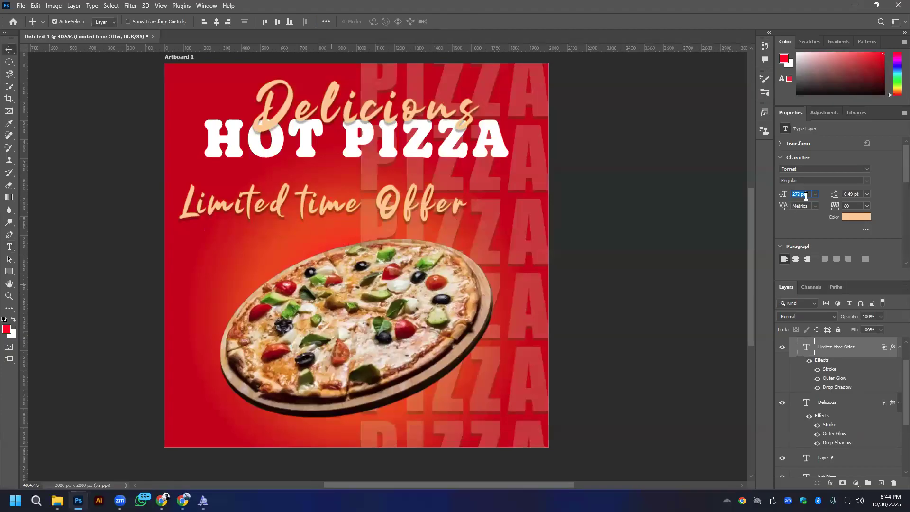
scroll(805, 195, "down", 13)
scroll(805, 196, "down", 7)
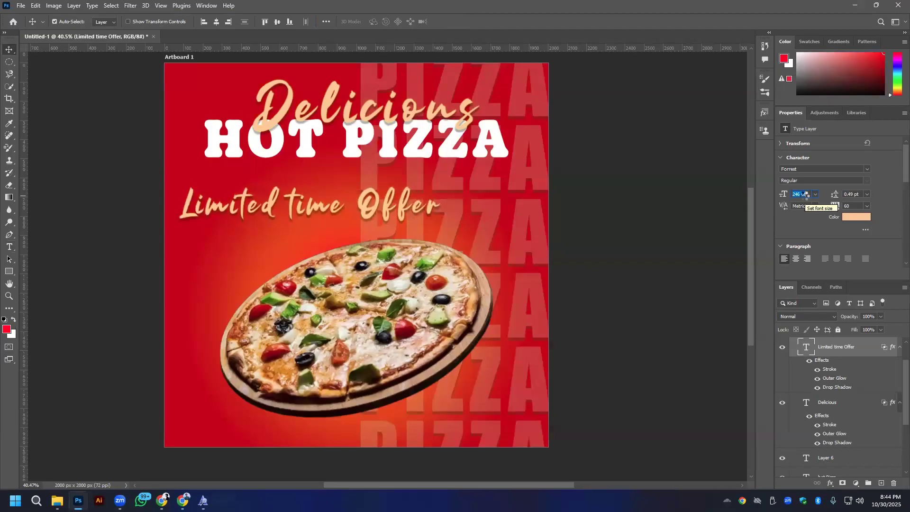
- Center Limited time Offer horizontally on the artboard and raise it to just beneath HOT PIZZA
left_click_drag(379, 210, 433, 191)
key("ctrl+z")
left_click(217, 21)
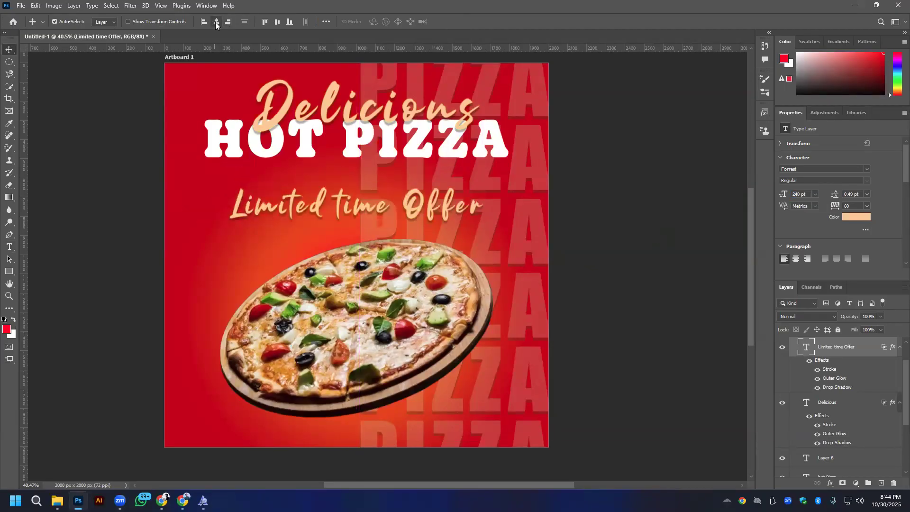
left_click_drag(355, 204, 359, 186)
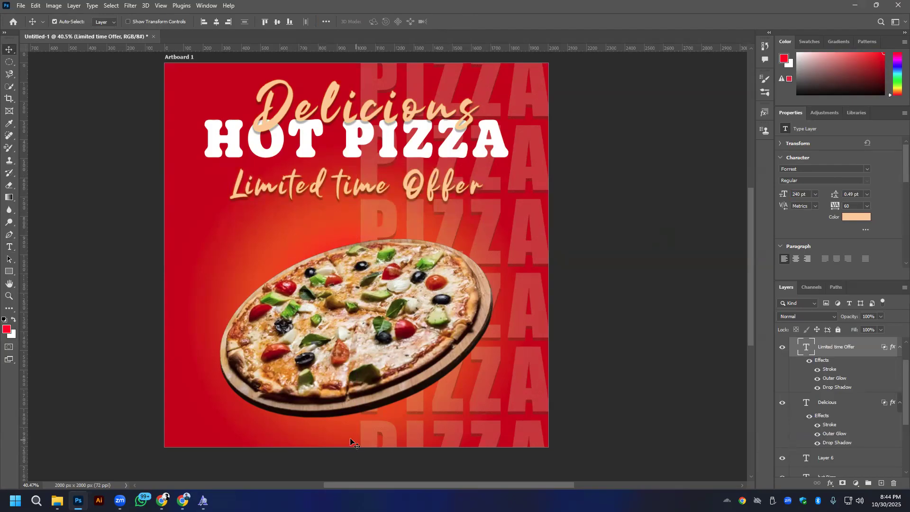
- Switch to Freepik in the browser, close the downloaded image's view, and search for pizza background
key("alt+Tab")
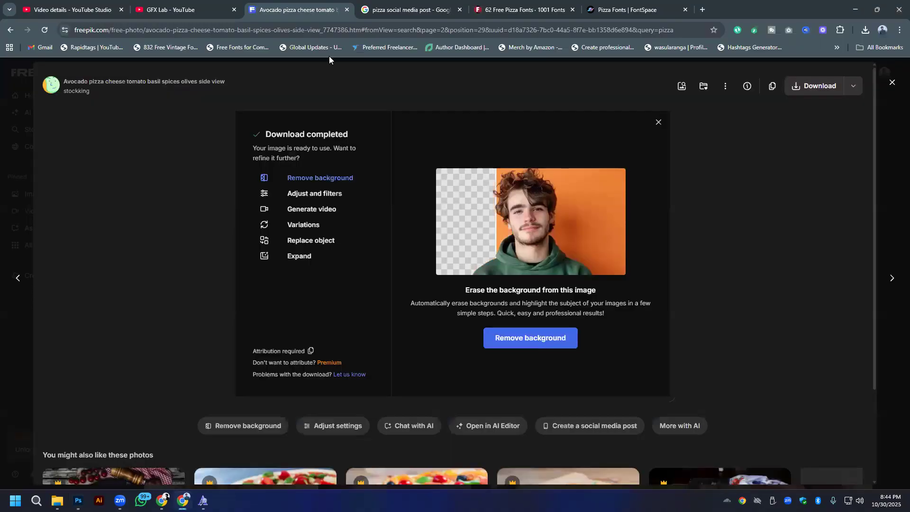
key("Escape")
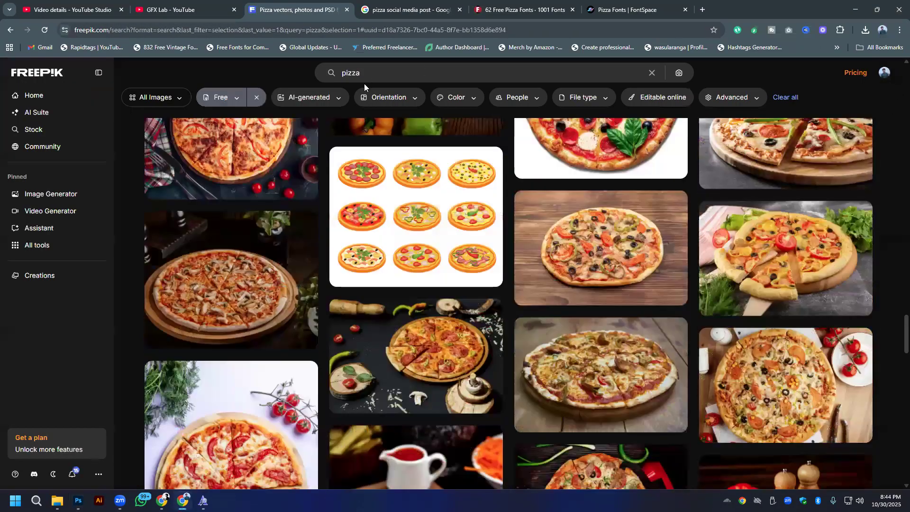
left_click(395, 73)
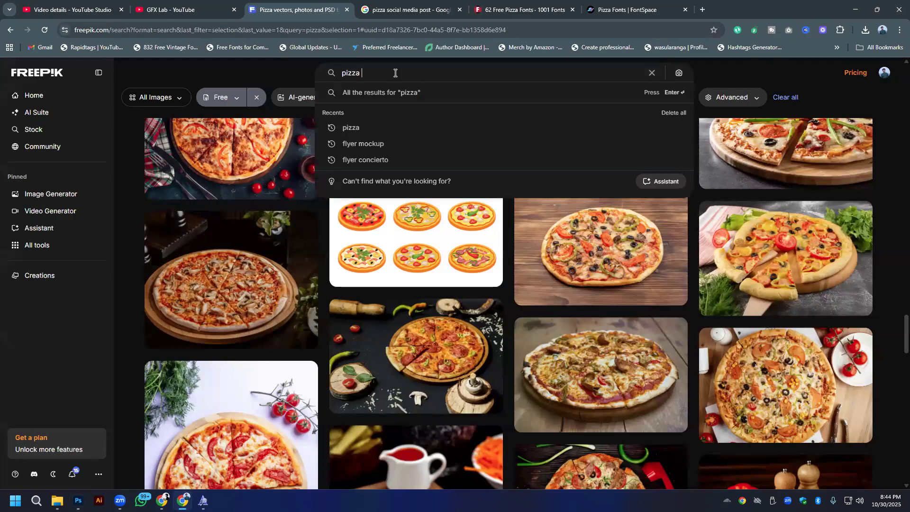
type("back")
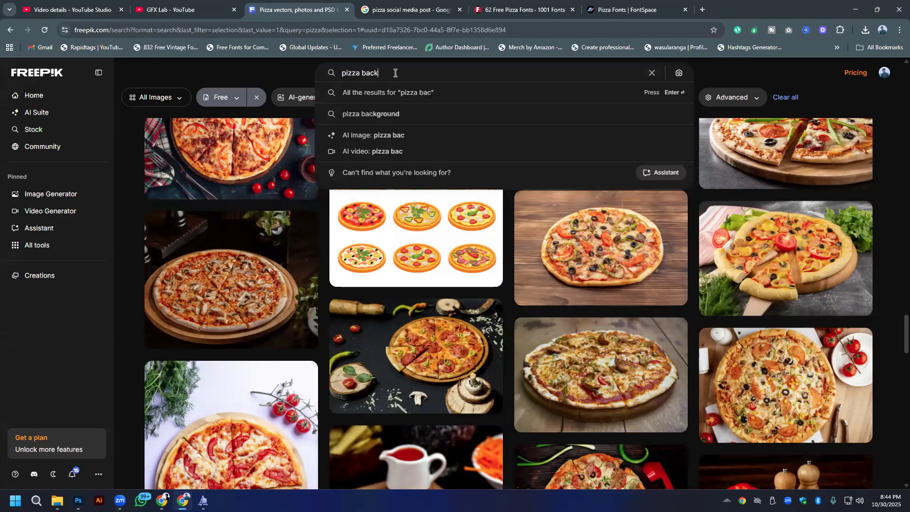
type("grounfd")
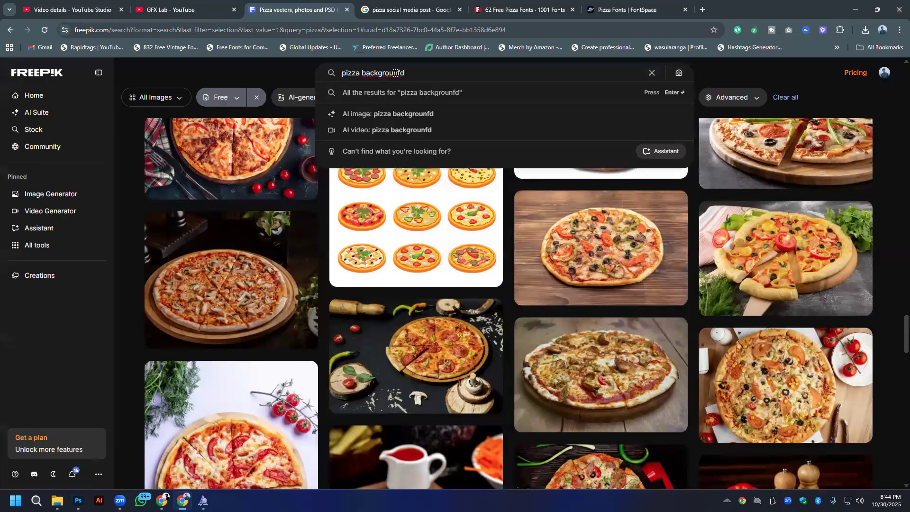
key("BackSpace")
key("BackSpace")
type("d")
key("Return")
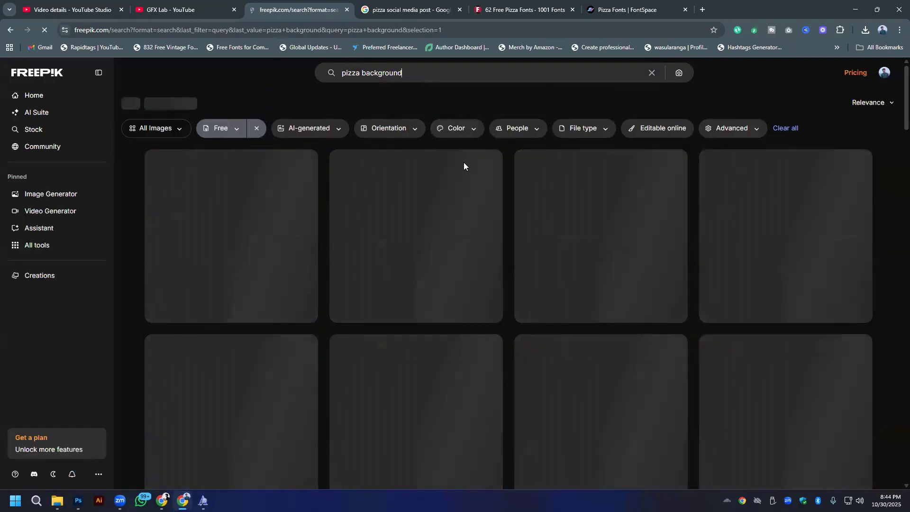
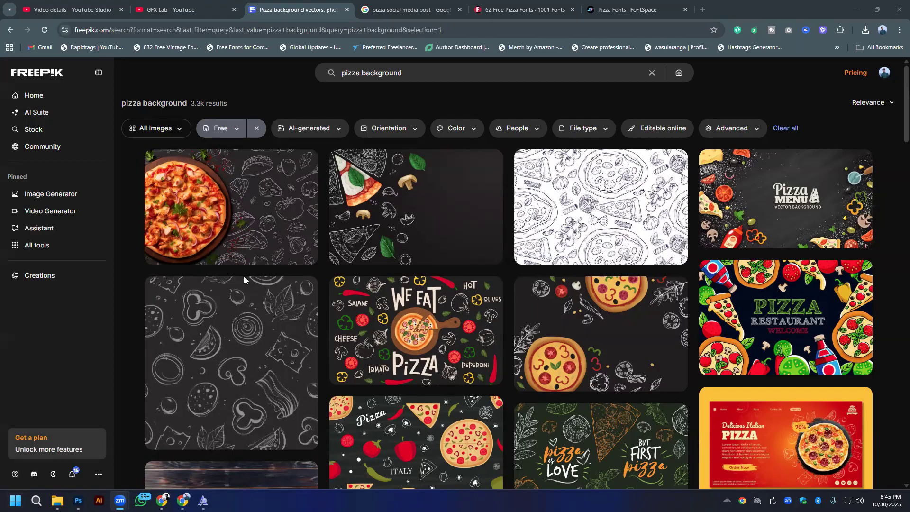
- Filter the pizza background search results to vectors only
scroll(244, 279, "down", 5)
scroll(258, 266, "up", 5)
scroll(213, 293, "down", 6)
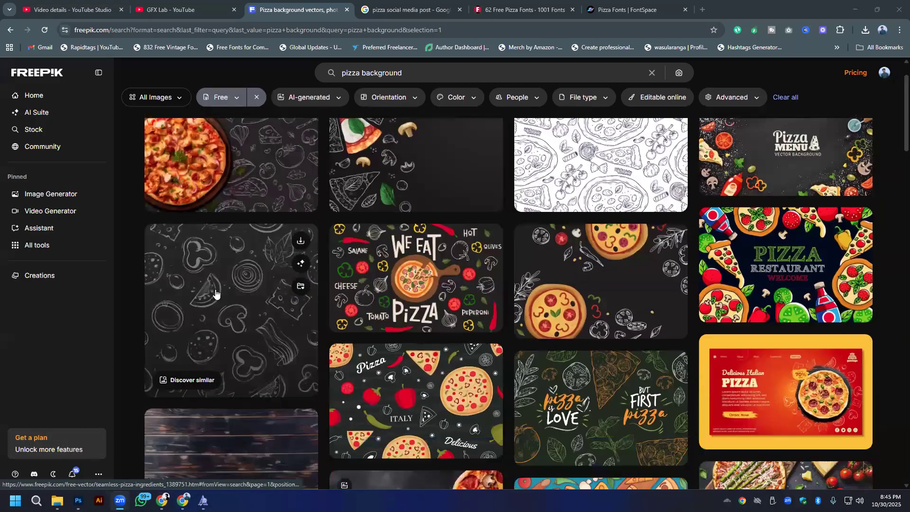
scroll(179, 101, "up", 2)
left_click(178, 99)
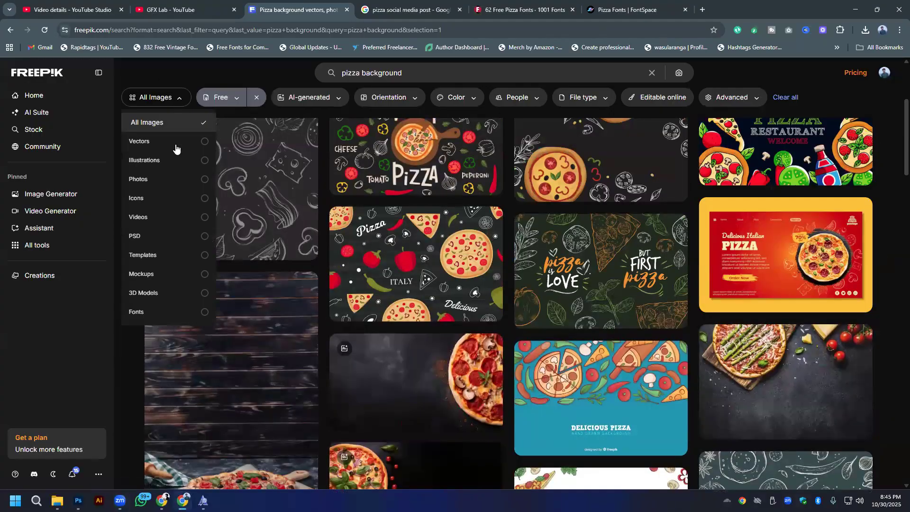
left_click(168, 140)
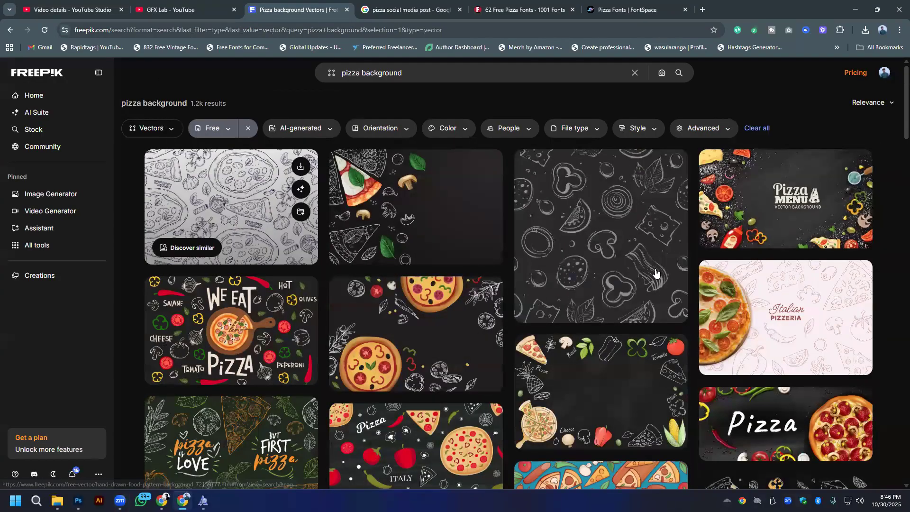
- Browse the vector results, open the Pizza menu chalkboard background, and download it as an EPS file
scroll(364, 321, "down", 3)
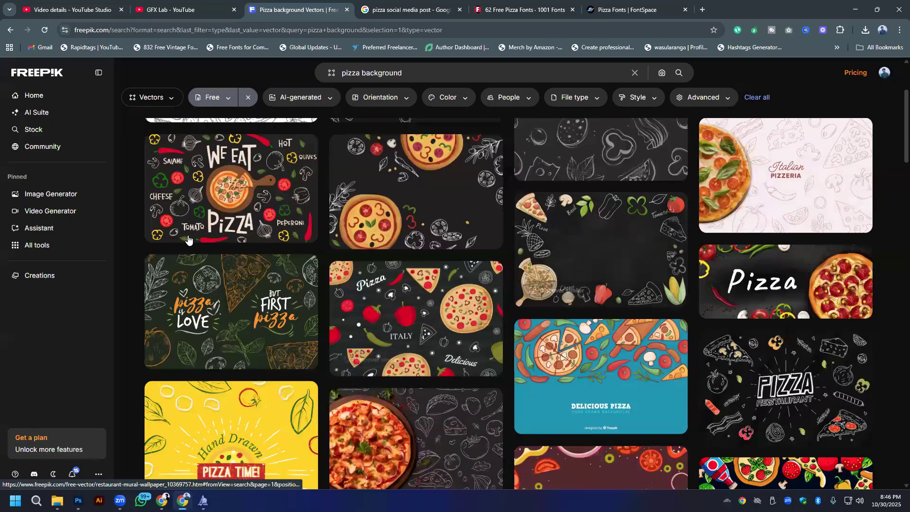
scroll(232, 251, "down", 3)
scroll(422, 297, "down", 4)
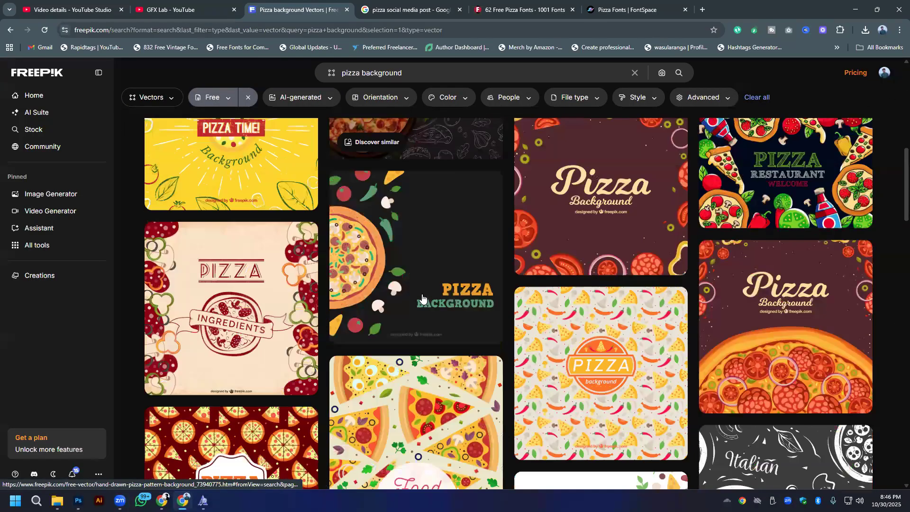
scroll(422, 297, "up", 10)
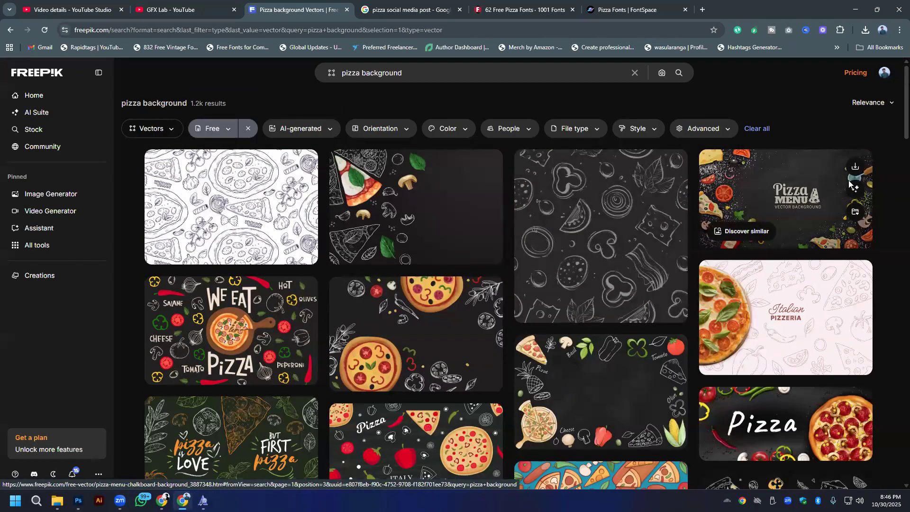
left_click(791, 200)
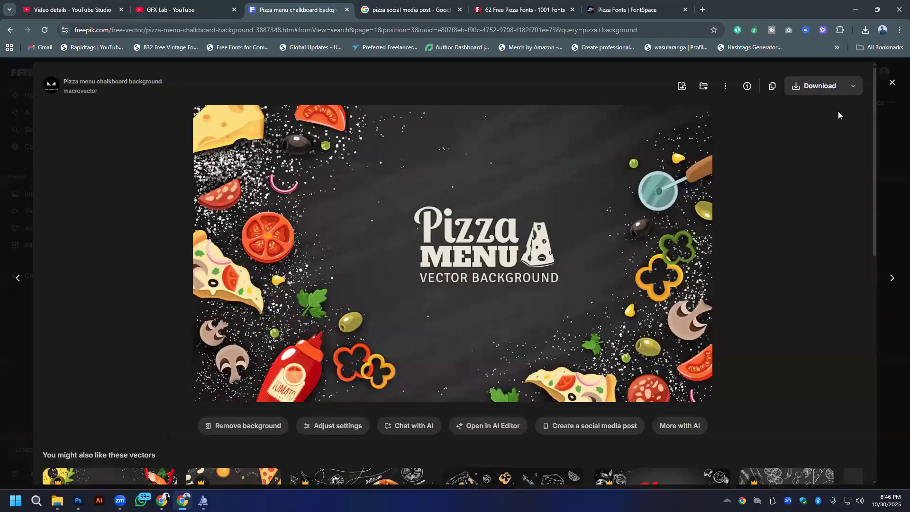
left_click(851, 89)
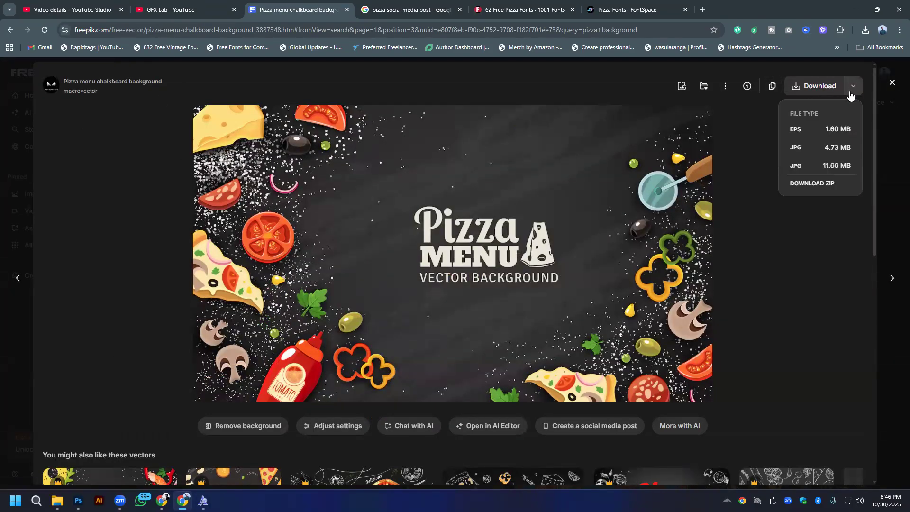
left_click(810, 127)
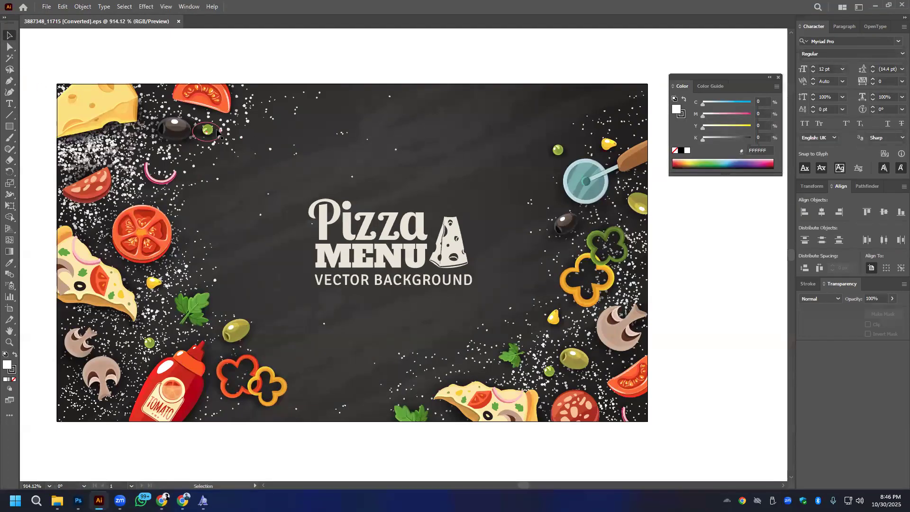
- In Illustrator, delete the Pizza Menu lettering and release the clipping mask on the remaining artwork
left_click(407, 244)
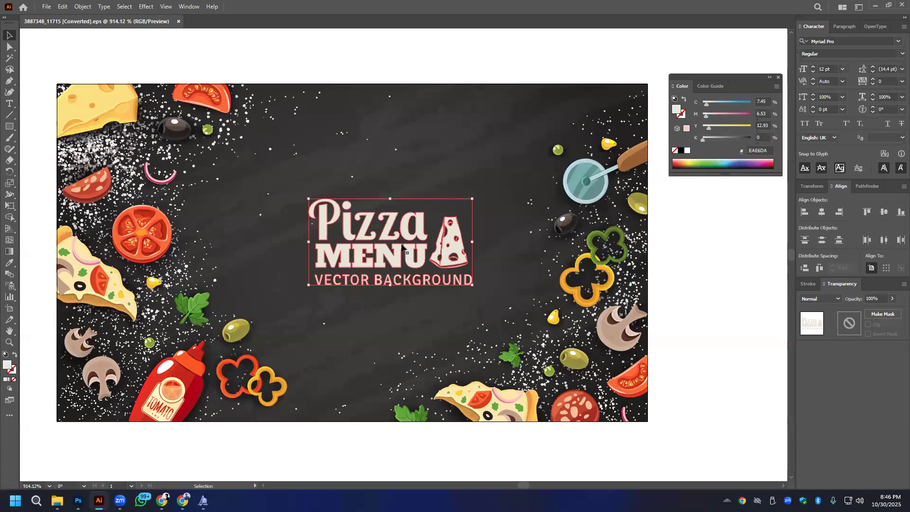
key("Delete")
left_click(215, 107)
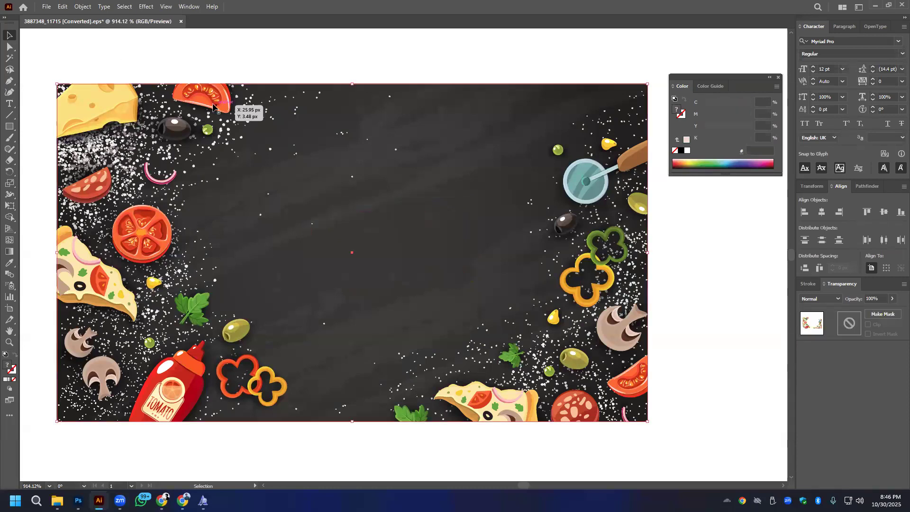
right_click(213, 104)
left_click(256, 233)
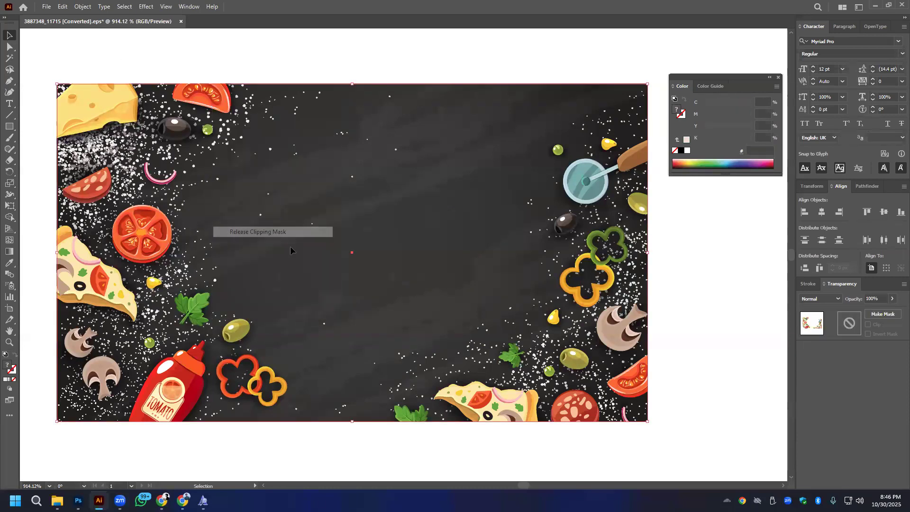
- Delete the dark chalkboard background behind the ingredient illustrations
left_click_drag(451, 201, 713, 321)
left_click_drag(376, 292, 403, 231)
key("Delete")
scroll(405, 195, "down", 2)
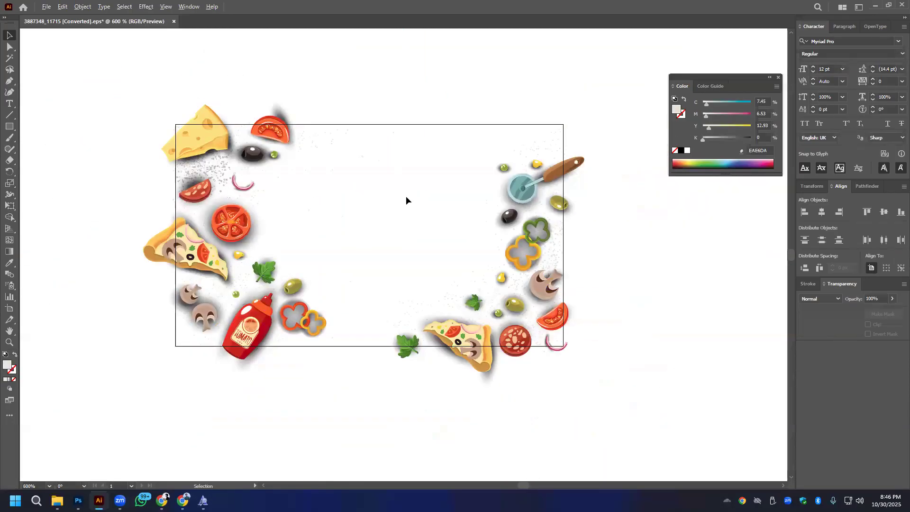
- Try to clip the ingredient artwork to its rectangular frame, and undo it
left_click_drag(111, 64, 333, 373)
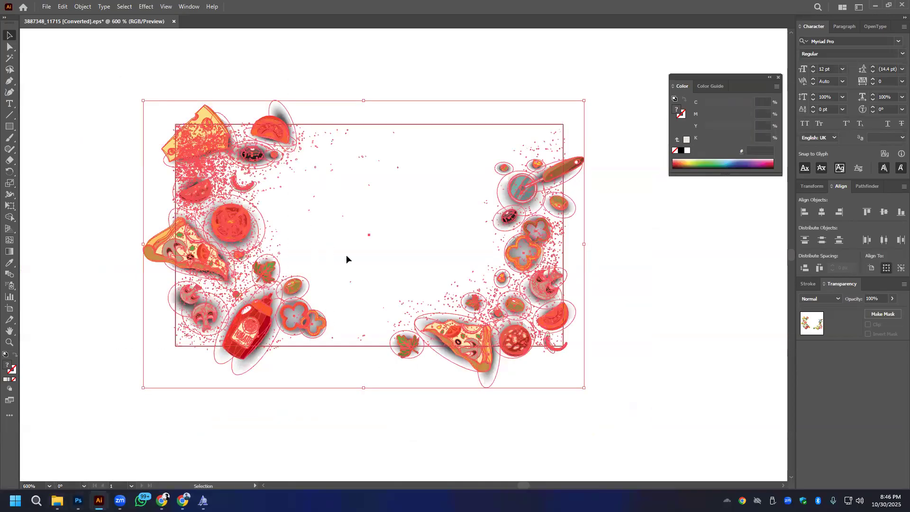
right_click(449, 346)
left_click(493, 269)
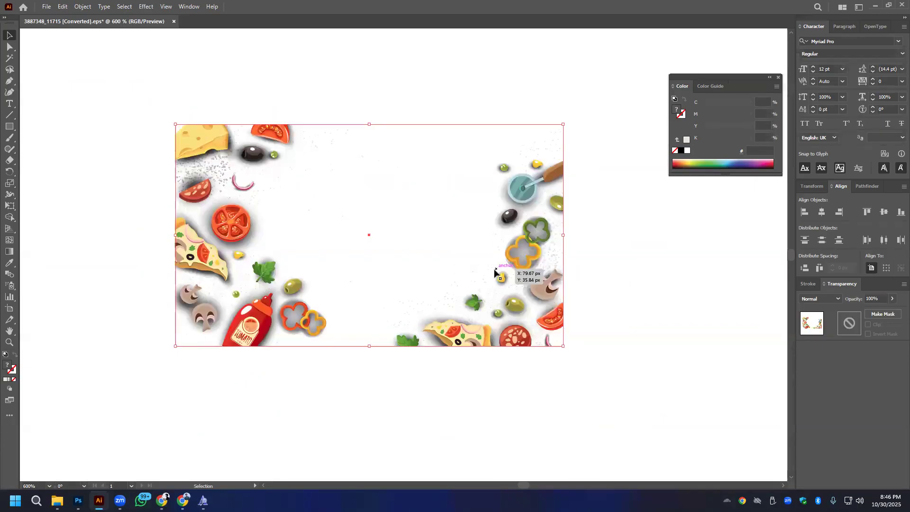
key("ctrl+z")
- Select the whole ingredient artwork and ungroup it into separate pieces
left_click_drag(342, 346, 347, 388)
left_click_drag(113, 89, 331, 407)
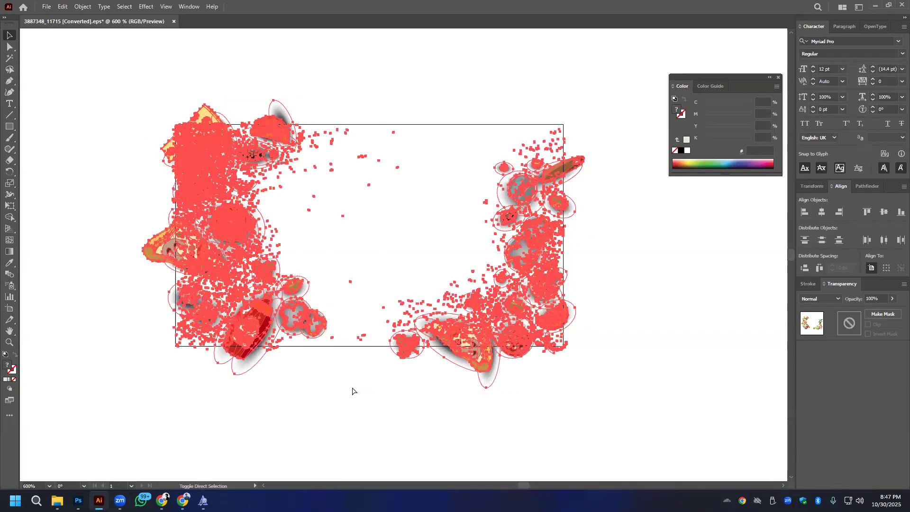
left_click(325, 400)
left_click_drag(97, 89, 355, 406)
key("a")
key("ctrl+shift+g")
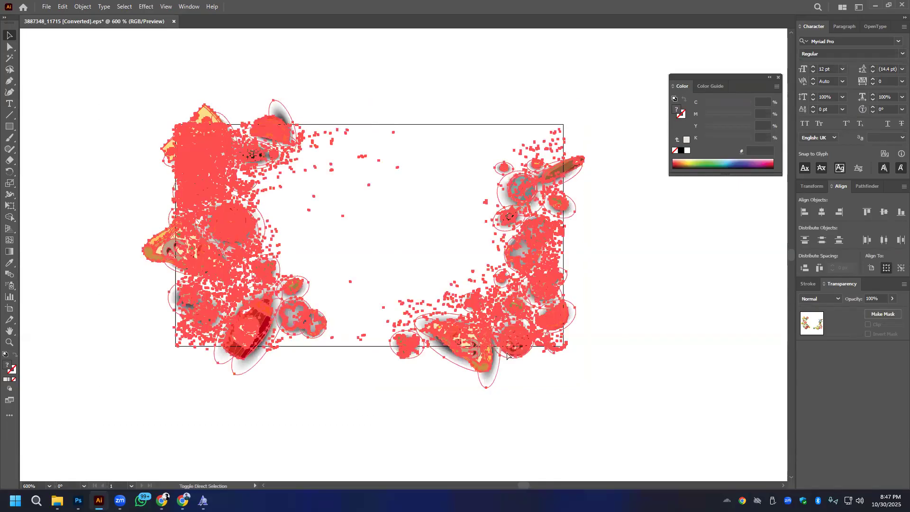
- Select only the cluster of ingredients along the artwork's left side, from the cheese down to the tomato sauce bottle
left_click(455, 256)
left_click_drag(106, 55, 330, 368)
key("a")
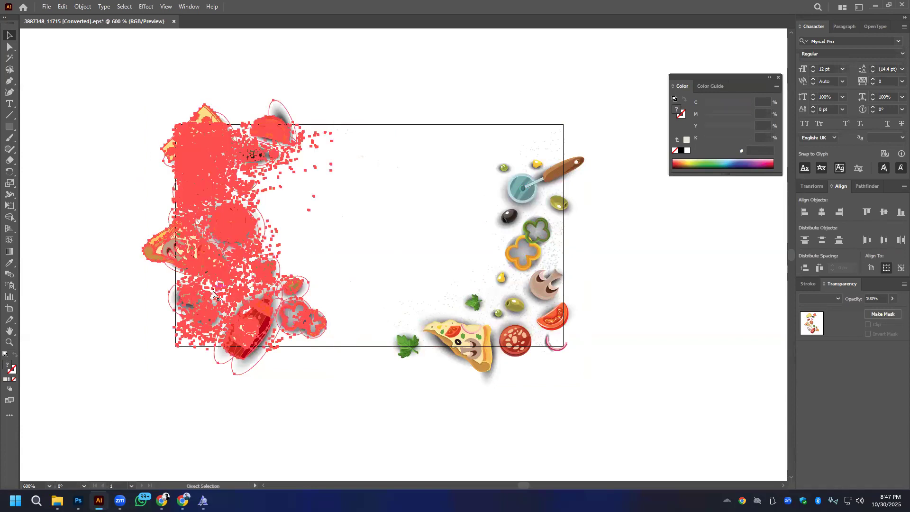
key("v")
- Switch to Photoshop and try pasting the ingredient artwork into the pizza post as a Vector Smart Object
key("alt+Tab")
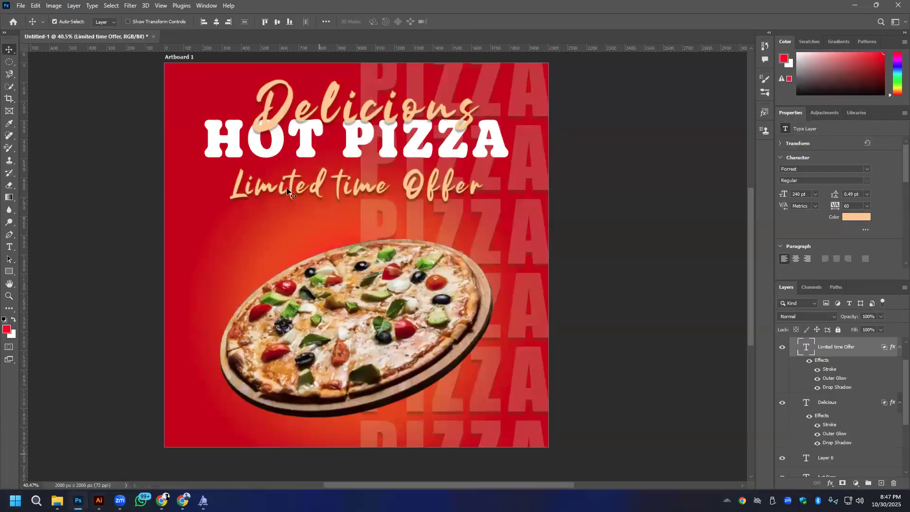
key("ctrl+v")
left_click(492, 132)
left_click_drag(368, 272, 481, 404)
key("ctrl+z")
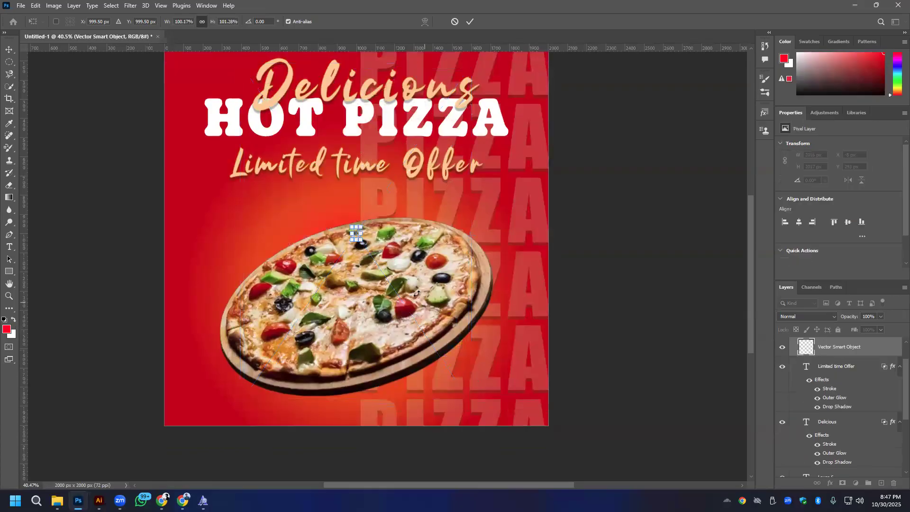
key("Escape")
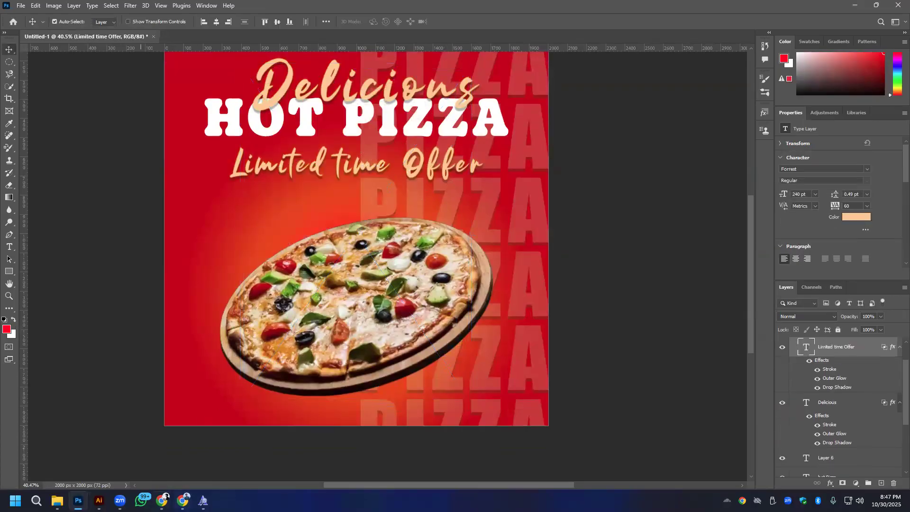
- Switch back to Freepik in the browser and close the downloaded chalkboard image's view
left_click(161, 500)
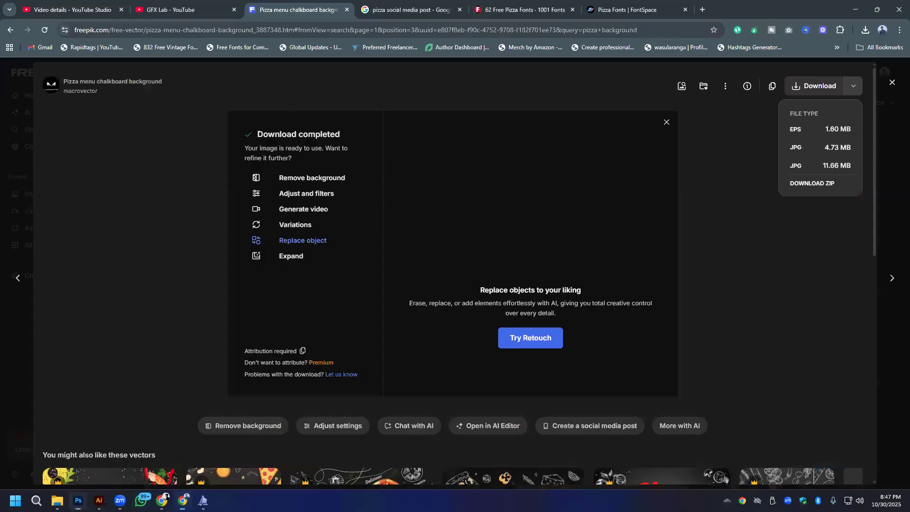
left_click(158, 183)
left_click(11, 102)
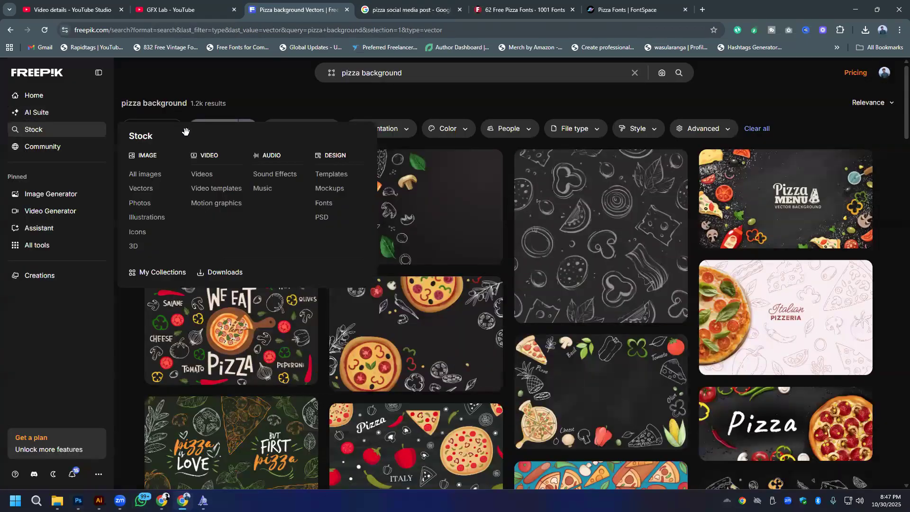
left_click(151, 133)
- Search Google for pizza background in a new tab and show the image results
left_click(418, 74)
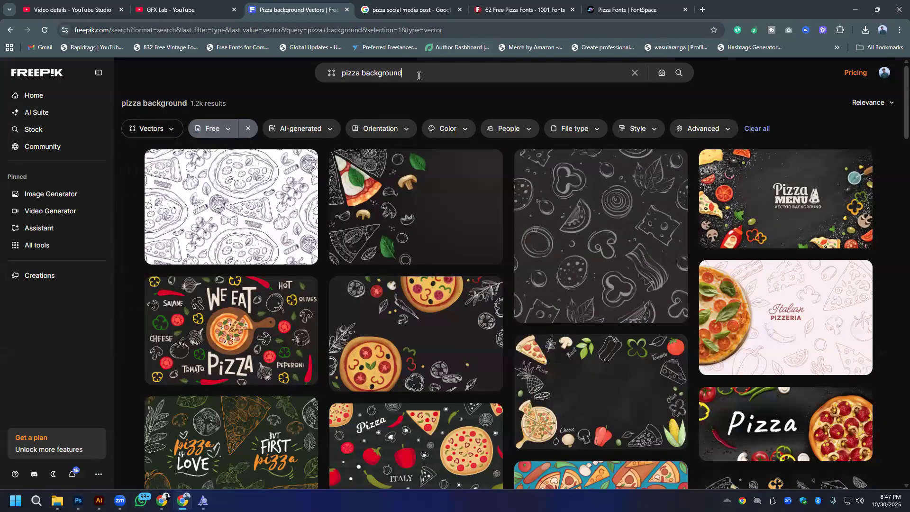
right_click(431, 79)
left_click(516, 220)
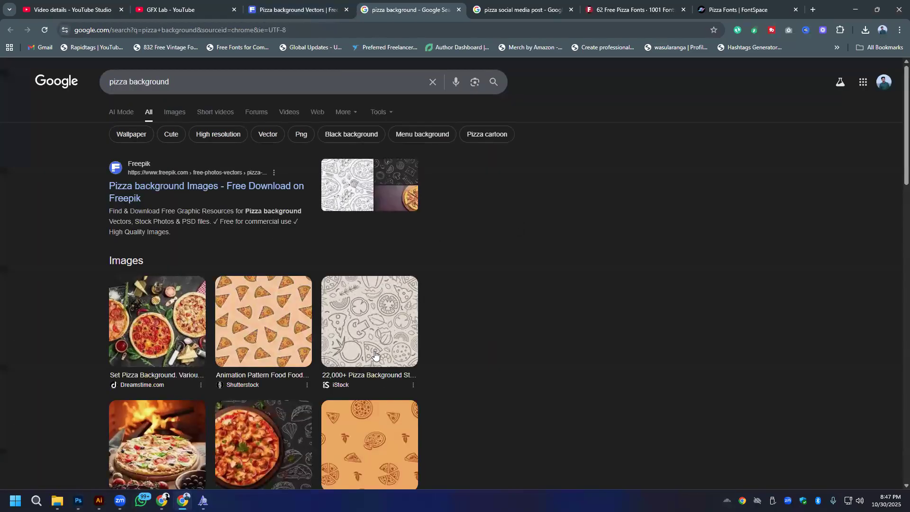
left_click(172, 113)
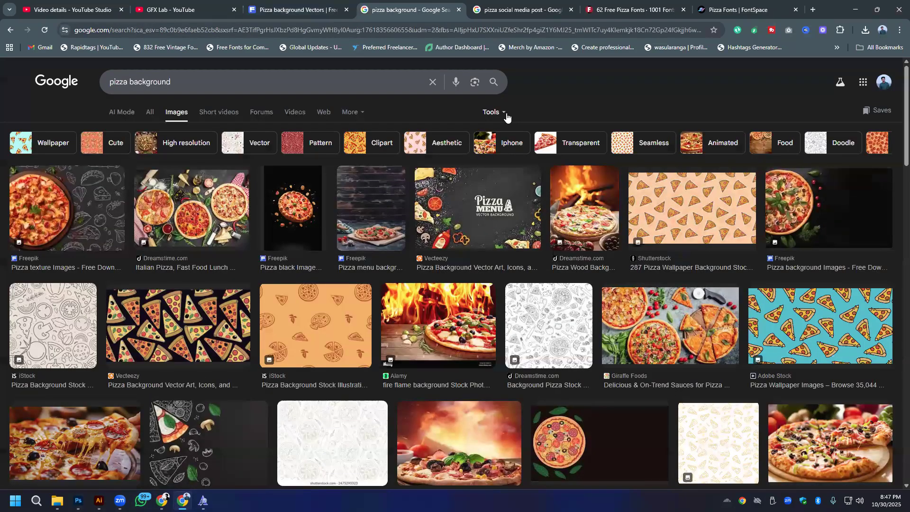
- Try the Transparent color filter on the image results, and return to the unfiltered results
left_click(491, 112)
mouse_move(568, 146)
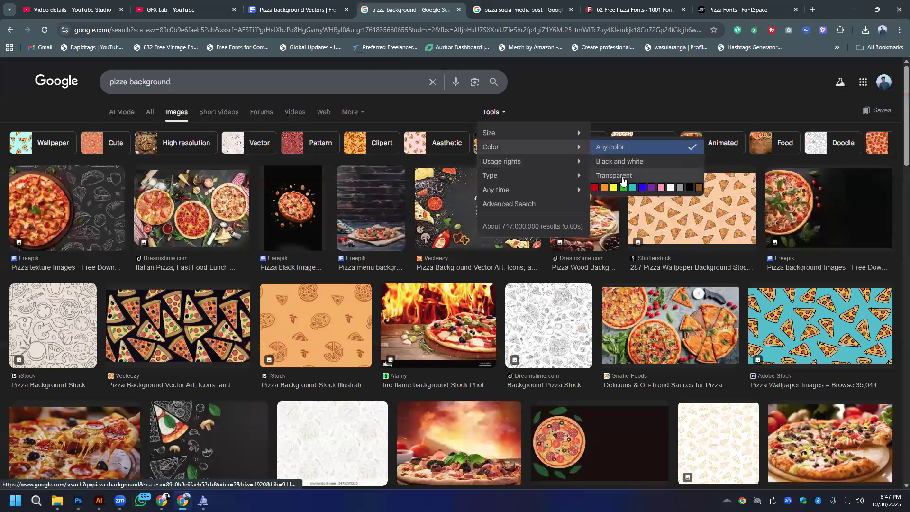
left_click(622, 180)
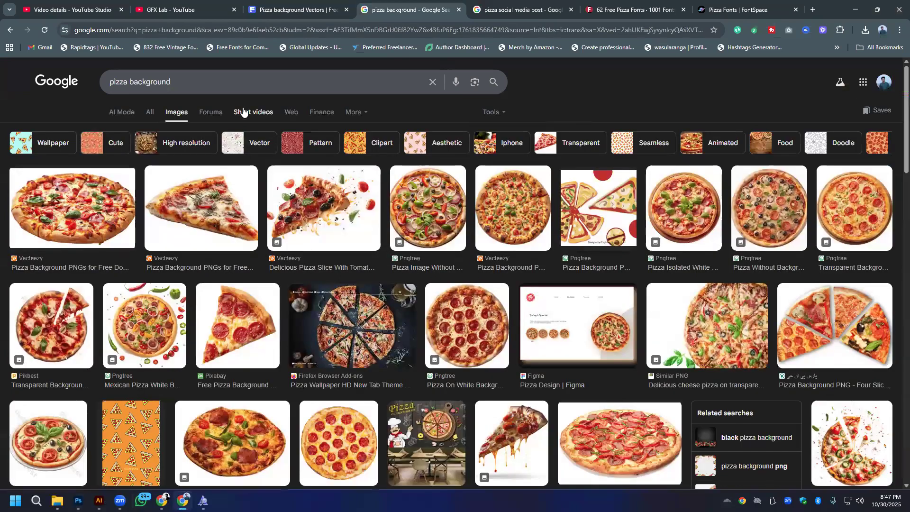
key("alt+Left")
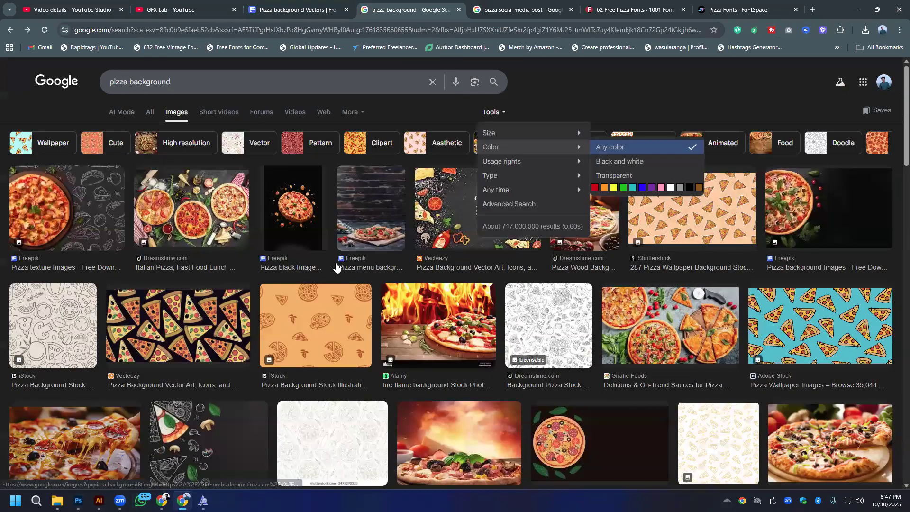
- Browse the pizza background images and preview the black iStock pattern of outlined pizza slices
scroll(244, 263, "down", 5)
scroll(244, 263, "down", 2)
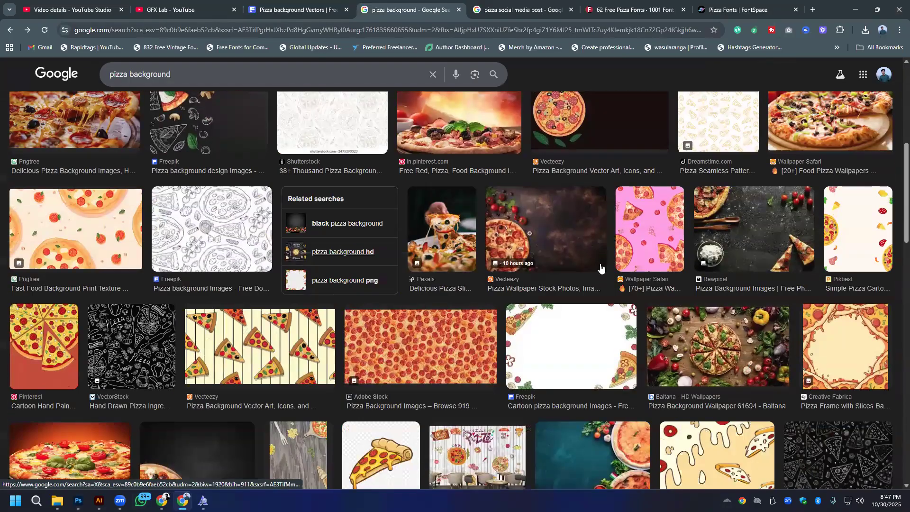
scroll(435, 251, "down", 3)
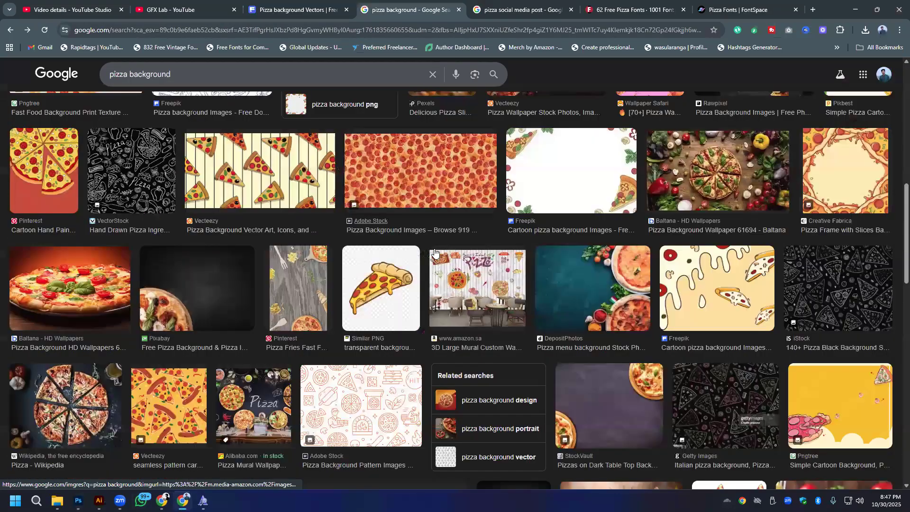
scroll(435, 251, "down", 4)
scroll(829, 309, "up", 3)
scroll(826, 176, "down", 3)
left_click(848, 173)
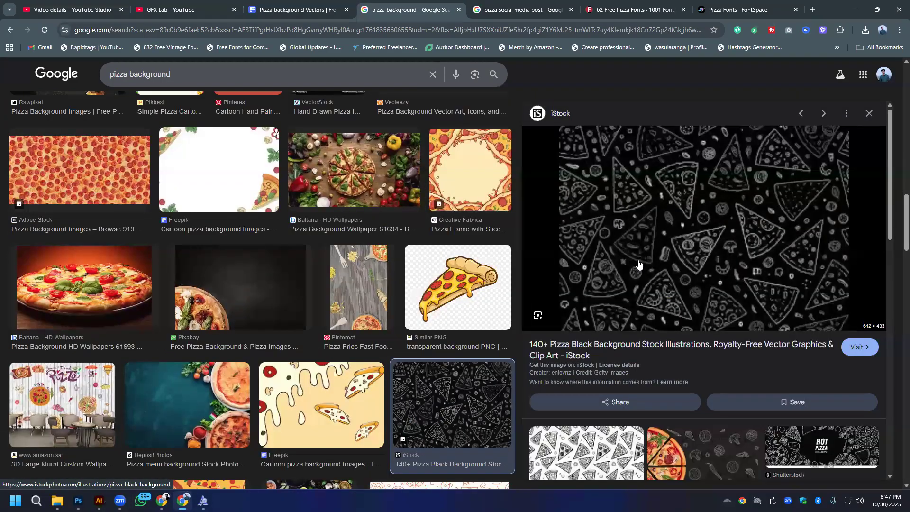
- Preview the gray 123RF seamless pizza pattern among the related images and open its source page
scroll(638, 261, "down", 7)
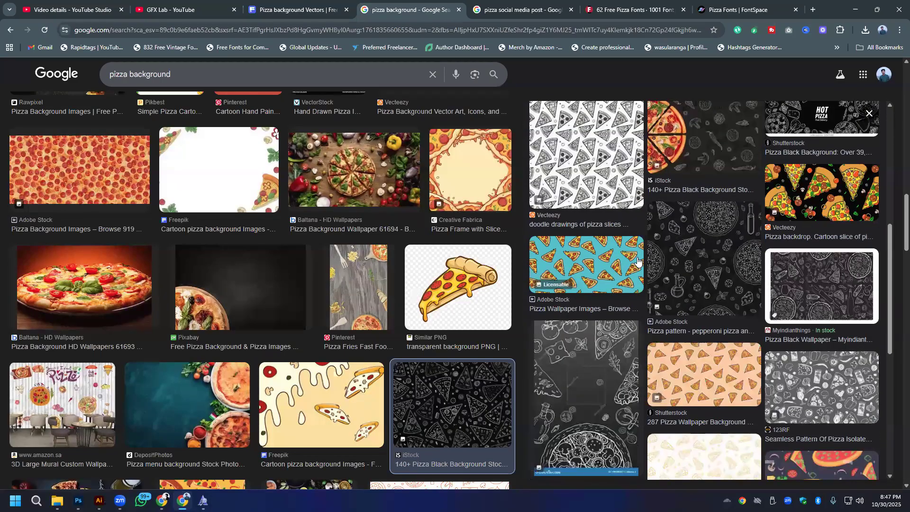
scroll(638, 260, "down", 3)
left_click(834, 239)
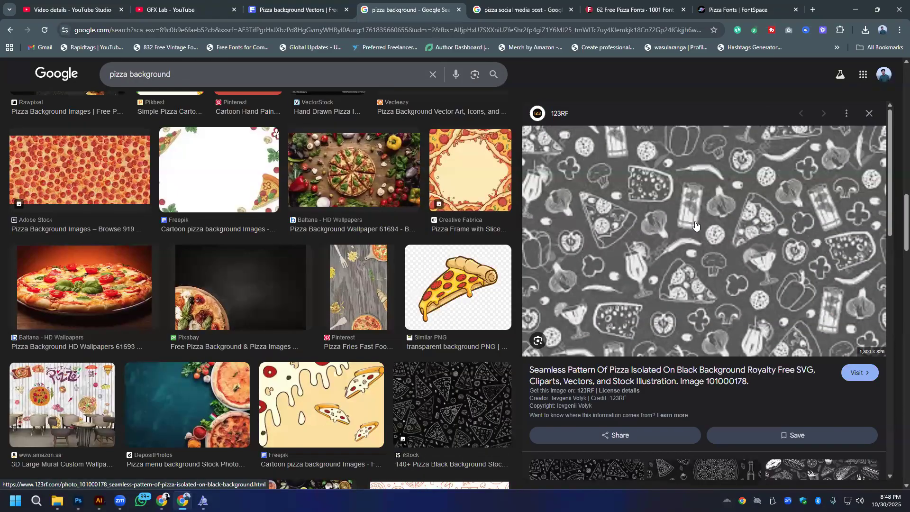
left_click(861, 375)
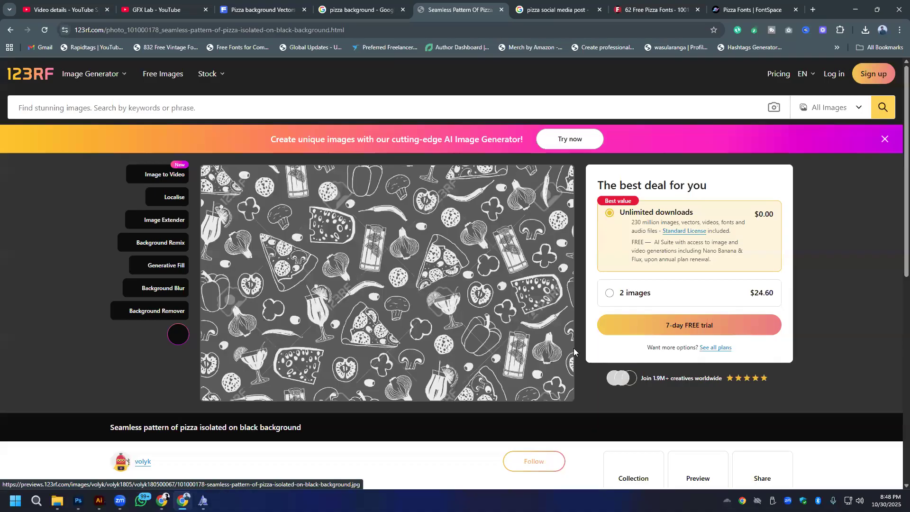
- Return to the Freepik search, look for pizza background pattern vectors, and browse the results
mouse_move(207, 87)
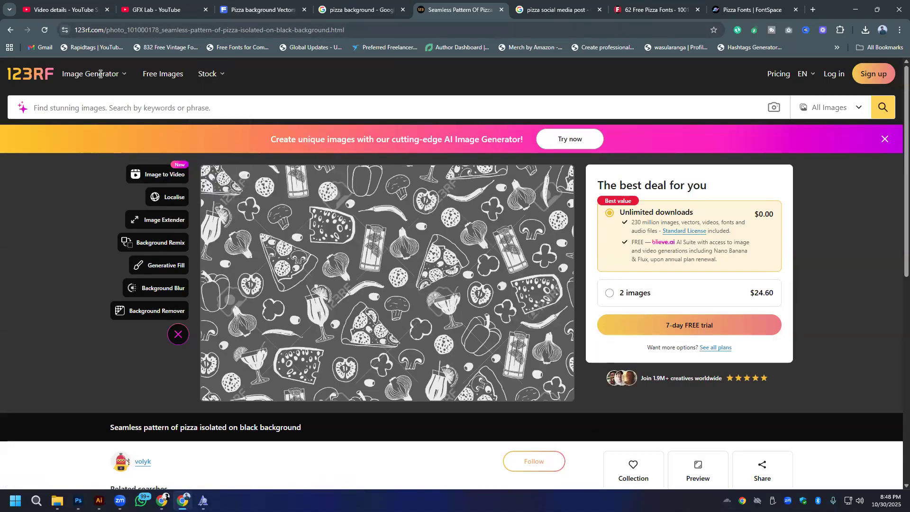
left_click(274, 3)
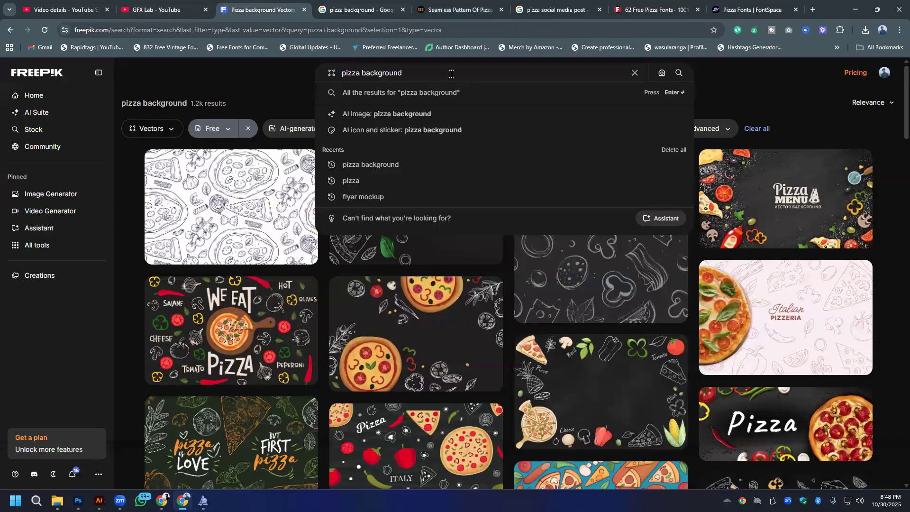
type("tter")
type("n")
key("Return")
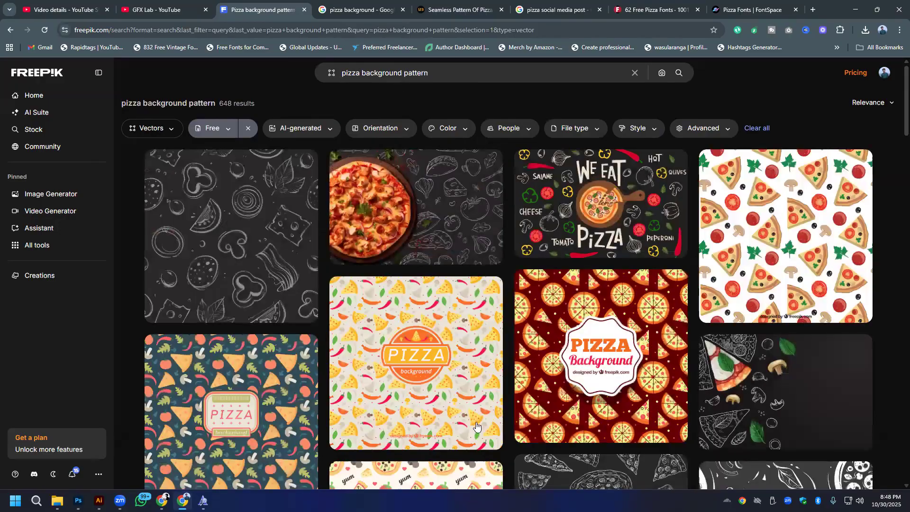
scroll(418, 271, "down", 4)
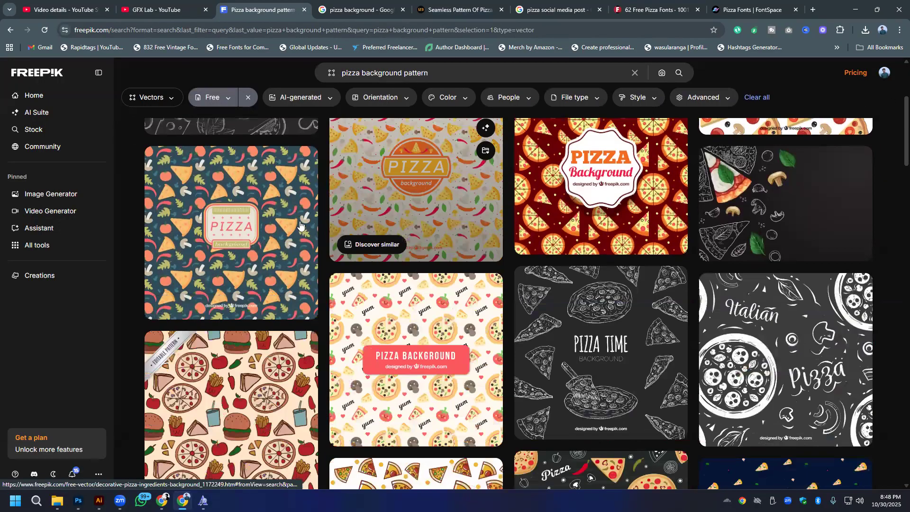
scroll(299, 225, "up", 4)
- Try limiting the pizza background pattern results to photos and browse them
left_click(168, 128)
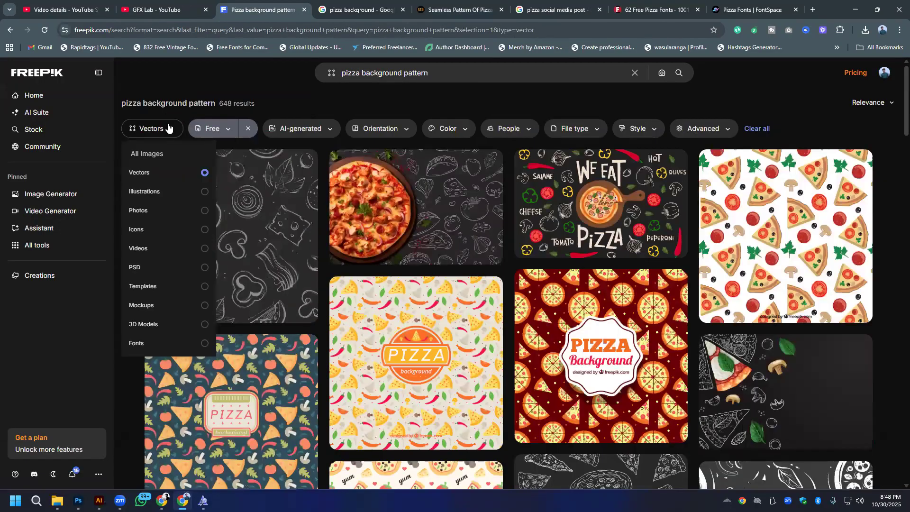
left_click(151, 209)
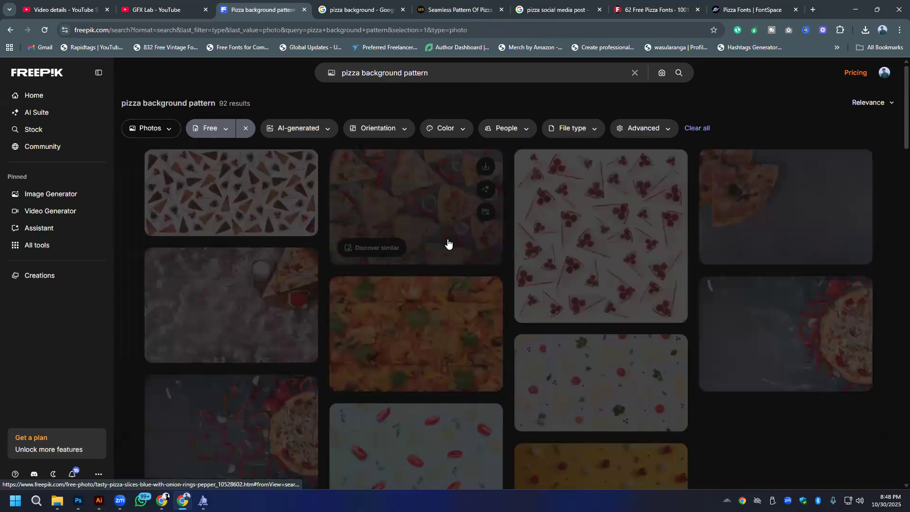
scroll(447, 243, "down", 15)
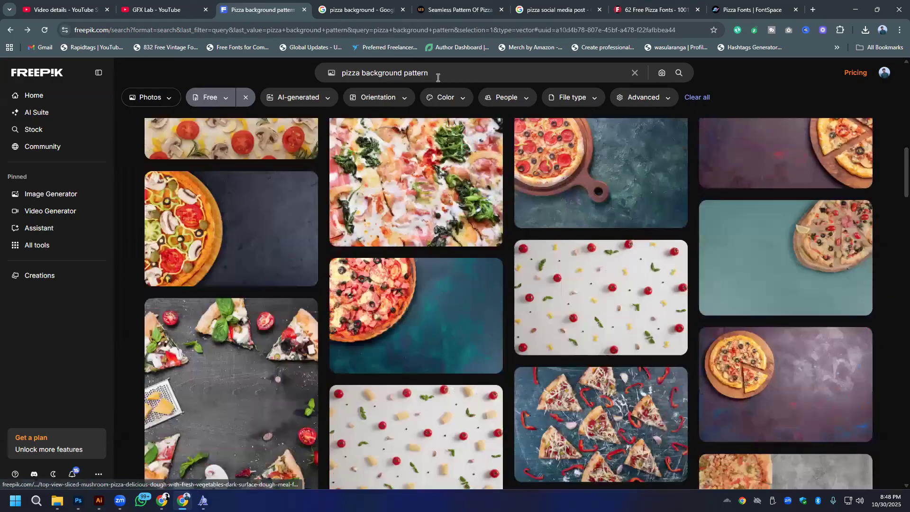
- Search Google for the selected phrase pizza background pattern in a new tab and show the image results
left_click(437, 75)
right_click(438, 76)
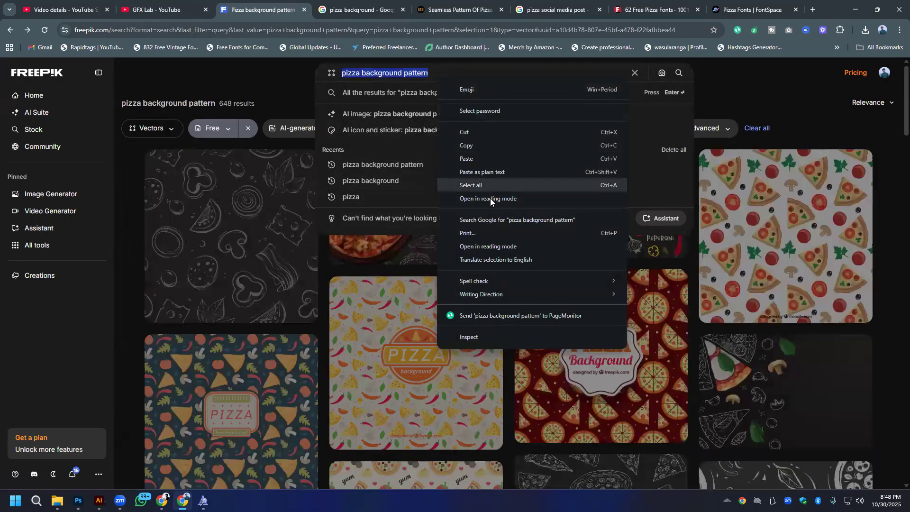
left_click(507, 220)
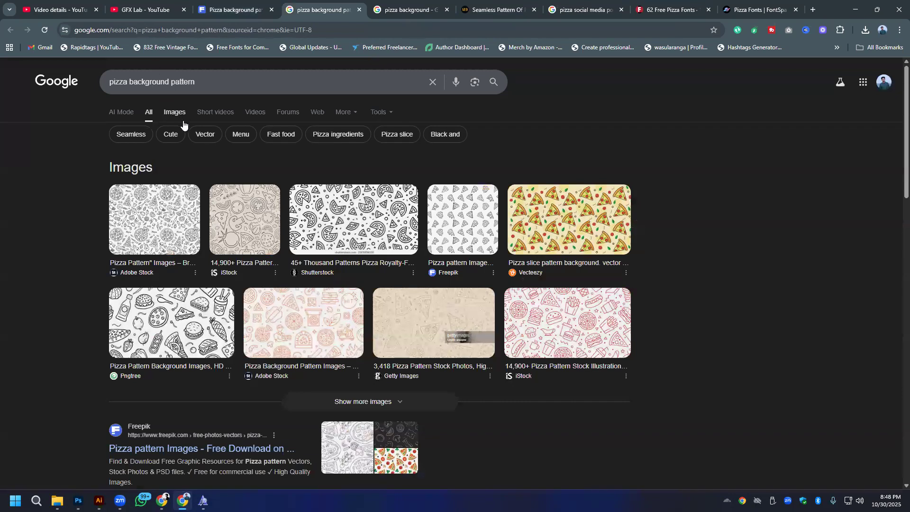
left_click(182, 115)
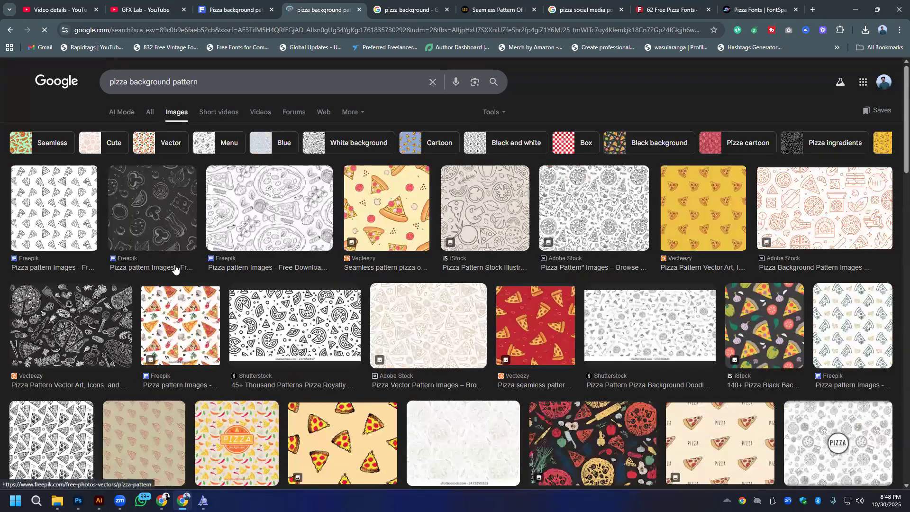
- Preview the black Vecteezy pizza pattern with its related images and open its source page
left_click(56, 335)
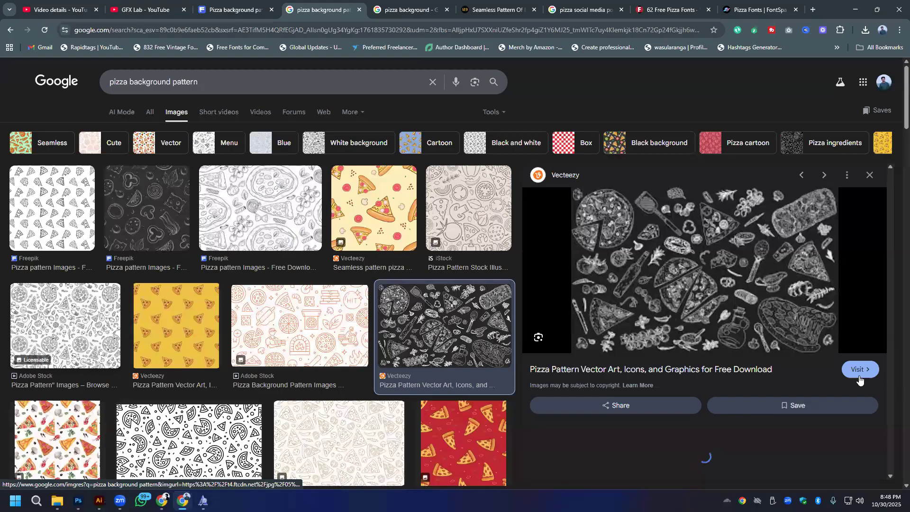
scroll(683, 308, "down", 5)
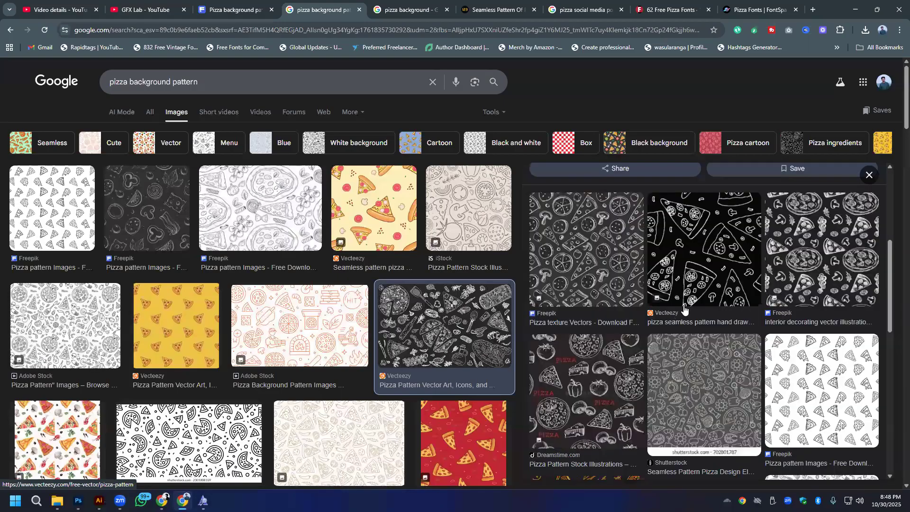
scroll(858, 245, "up", 3)
left_click(860, 271)
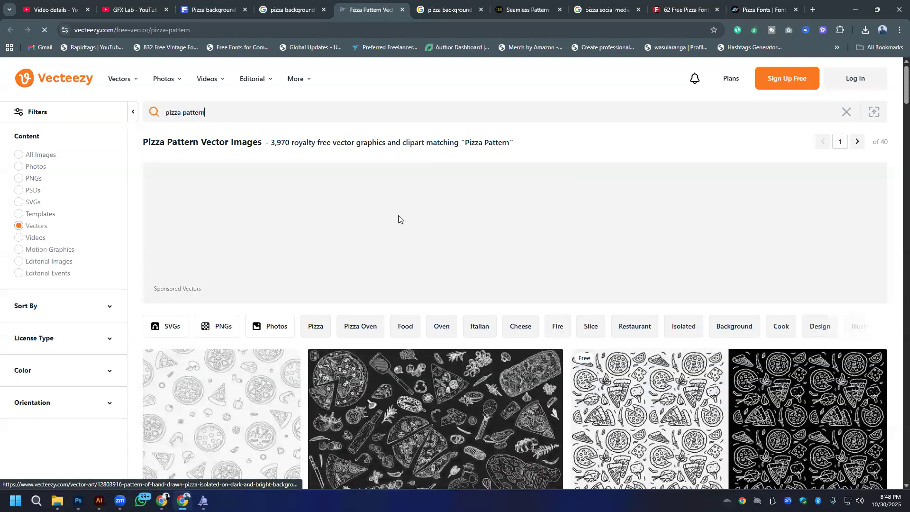
- Browse the Vecteezy pizza patterns, open the black traditional Italian pizza pattern, and dismiss the promotional popup
scroll(430, 283, "down", 3)
scroll(341, 277, "down", 3)
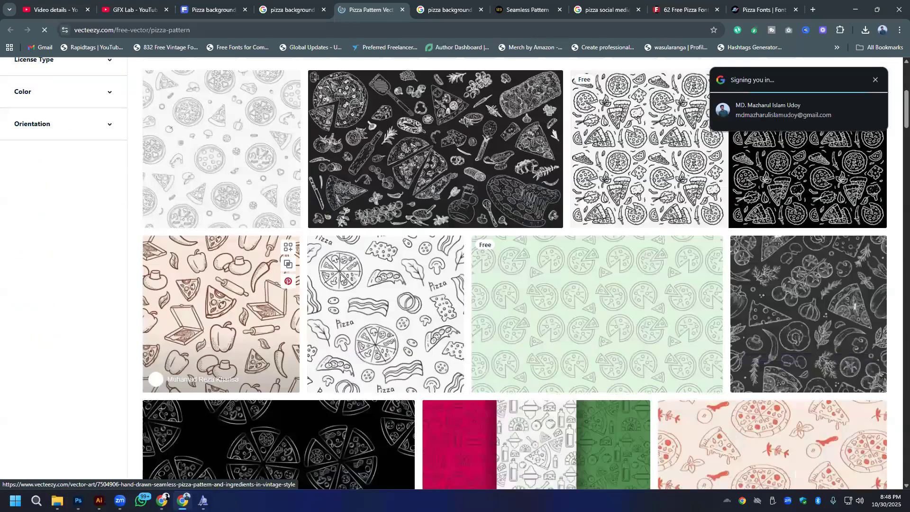
scroll(341, 278, "down", 2)
scroll(474, 280, "up", 4)
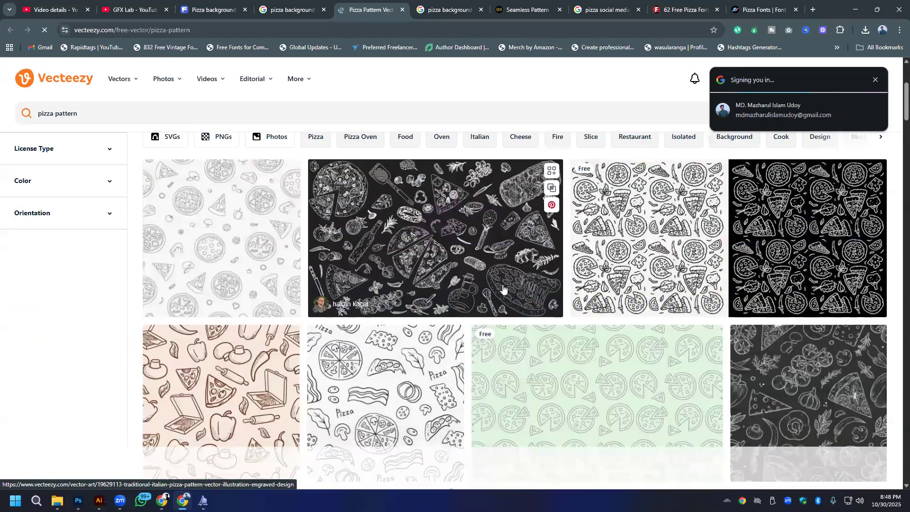
left_click(486, 244)
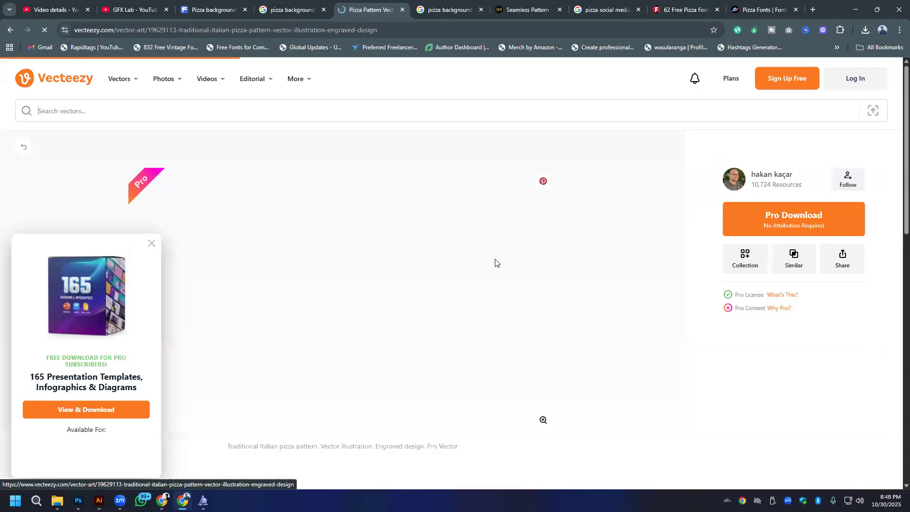
scroll(394, 239, "down", 3)
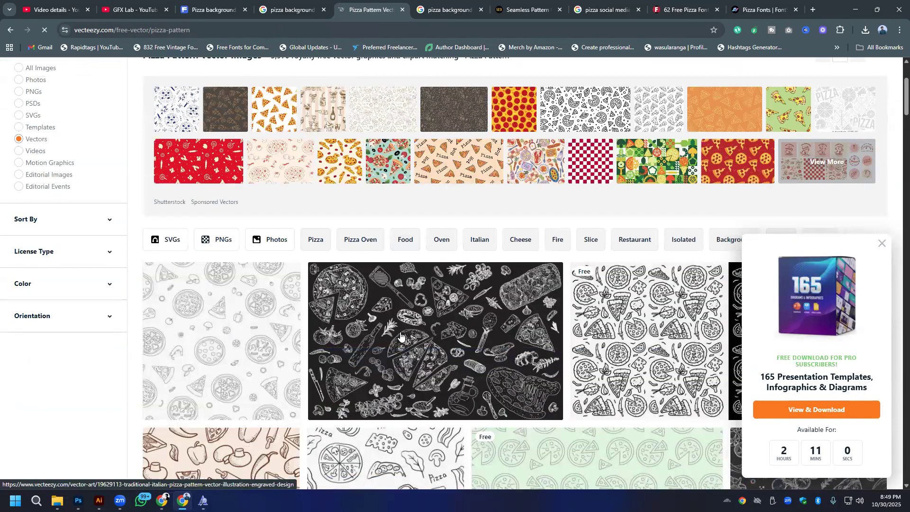
left_click(400, 335)
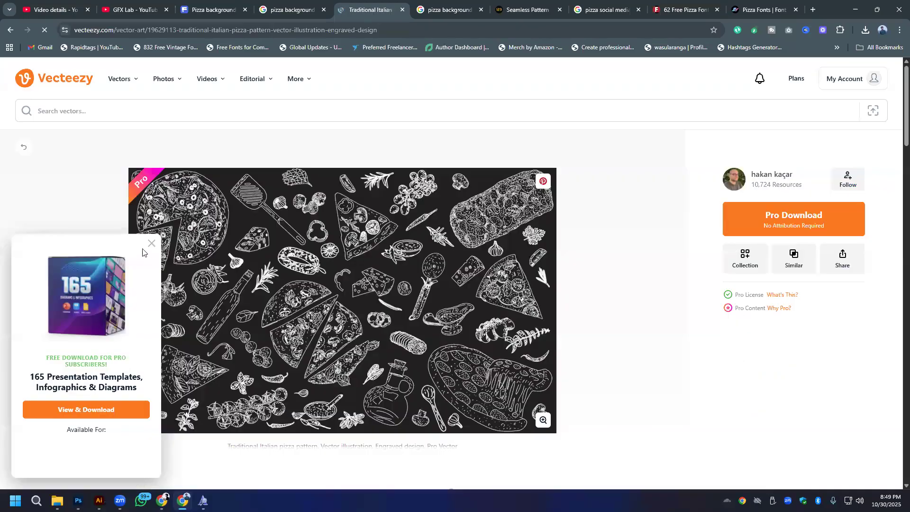
left_click(151, 243)
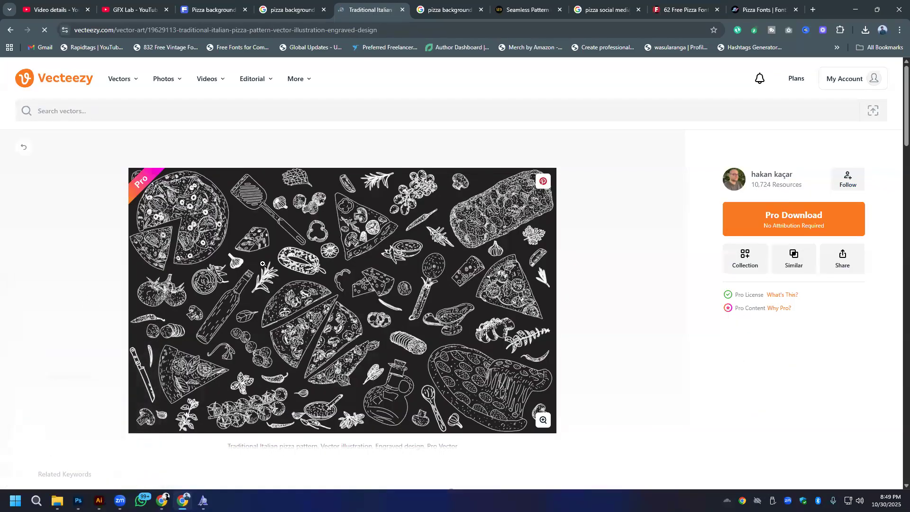
left_click(300, 302)
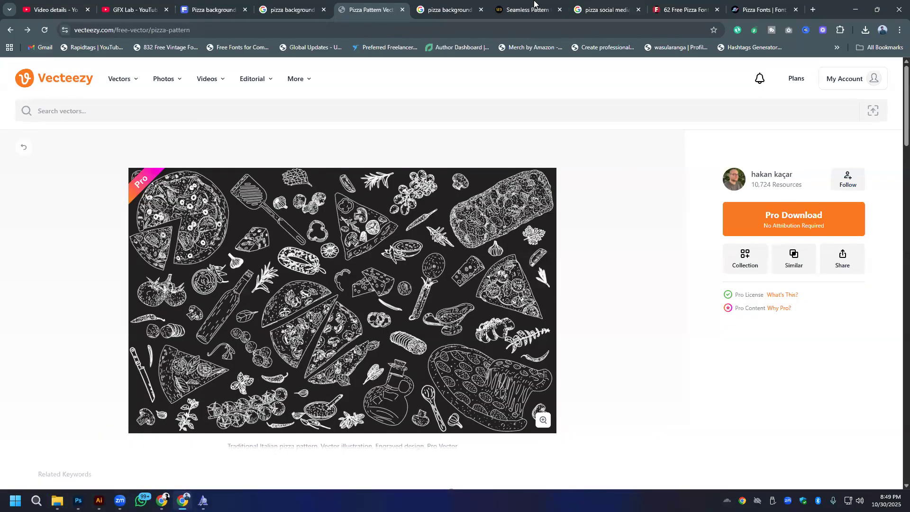
- Return to the Google image results for pizza background pattern and browse the related dark patterns
left_click(283, 9)
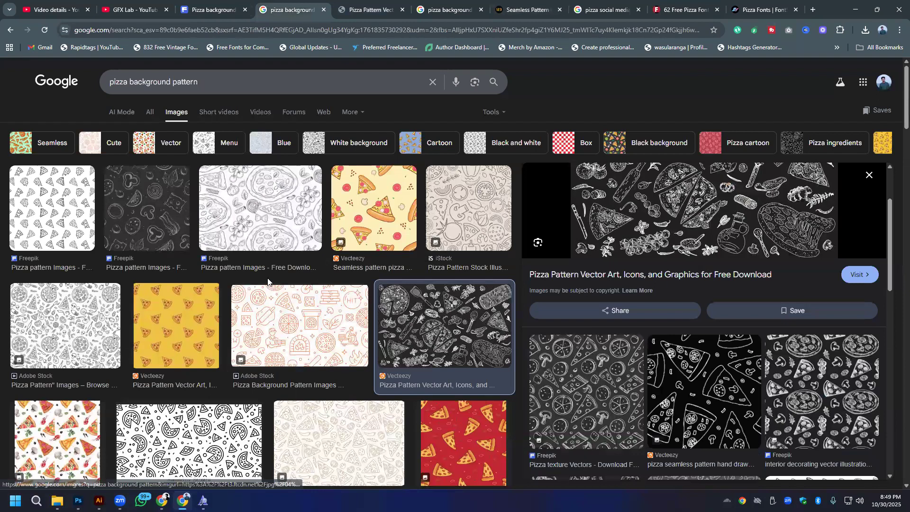
scroll(268, 282, "down", 6)
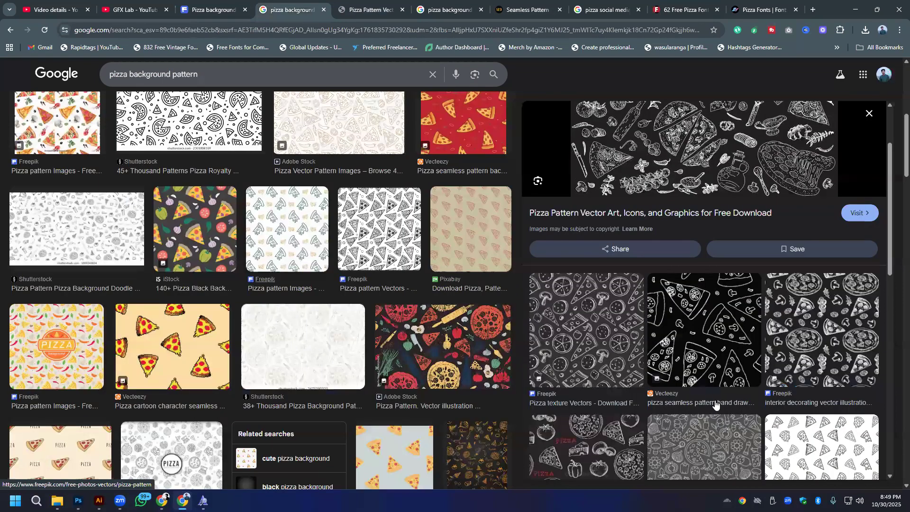
scroll(713, 401, "down", 5)
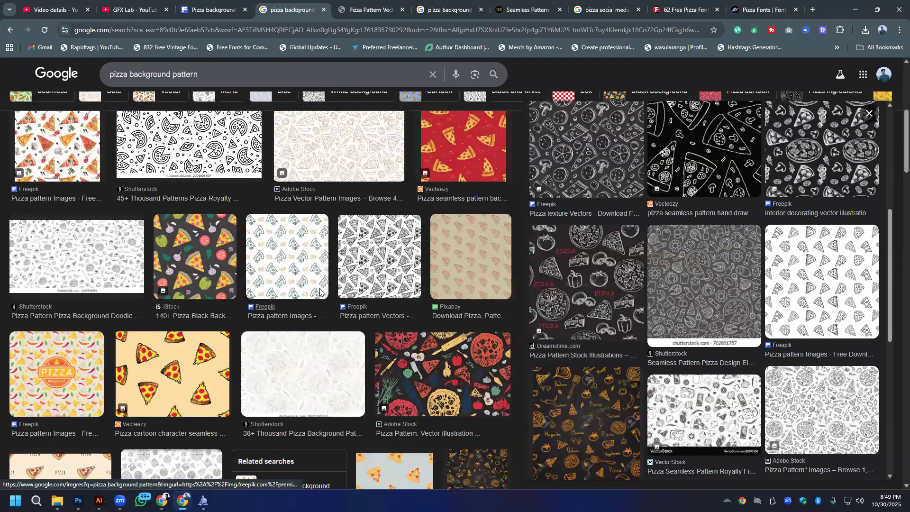
scroll(293, 213, "up", 6)
- Shorten the Freepik vector search to pizza pattern and run it
left_click(222, 9)
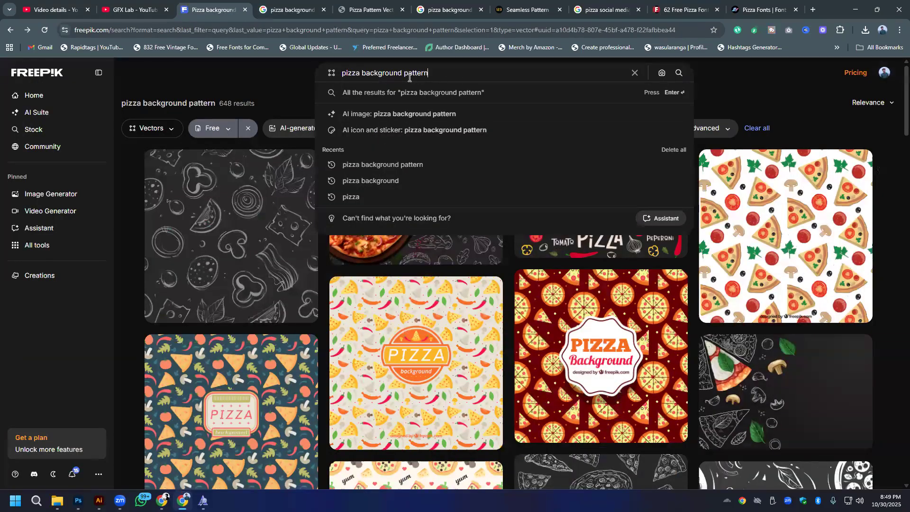
double_click(370, 72)
key("BackSpace")
key("Return")
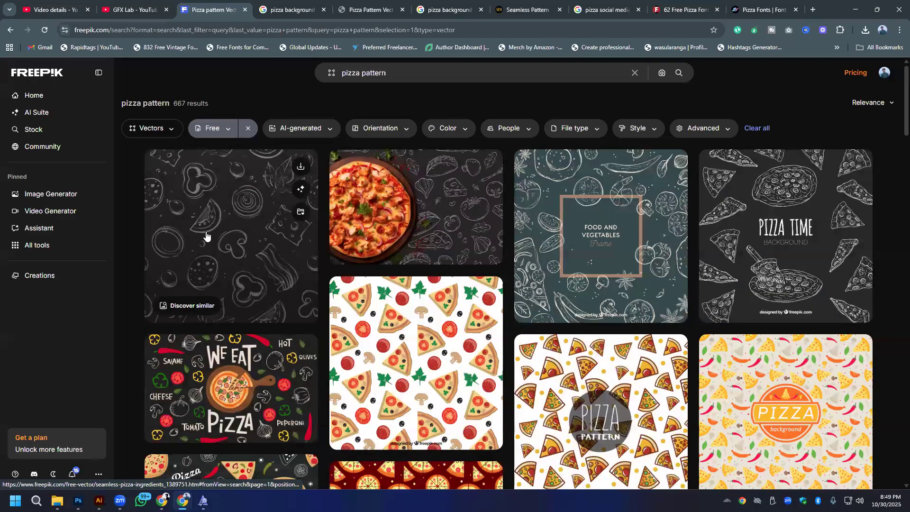
- Download the dark Seamless pizza ingredients vector as a JPG, and check the downloaded image in the photo viewer
left_click(208, 233)
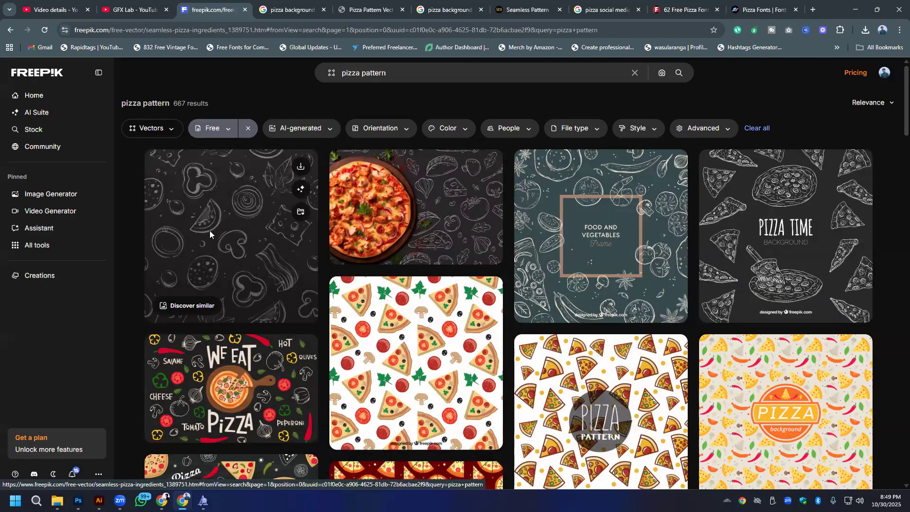
left_click(848, 89)
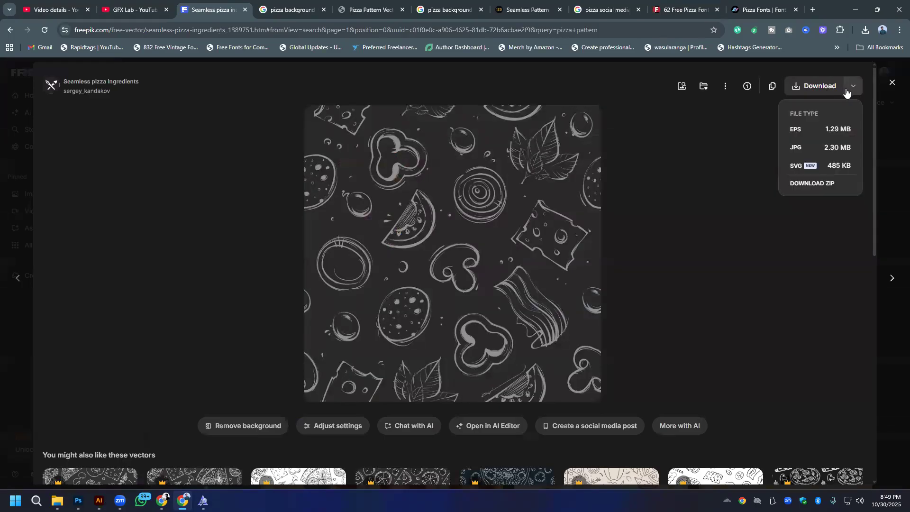
left_click(804, 151)
scroll(509, 314, "down", 5)
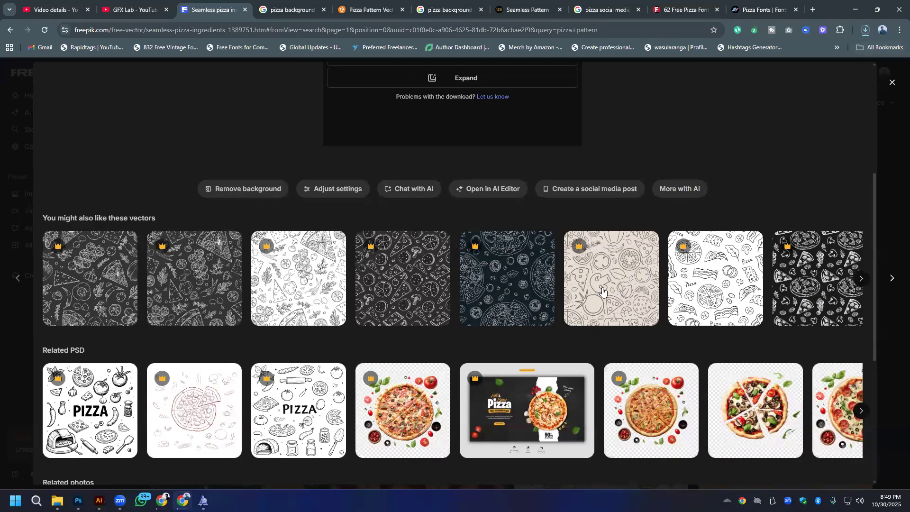
left_click(865, 29)
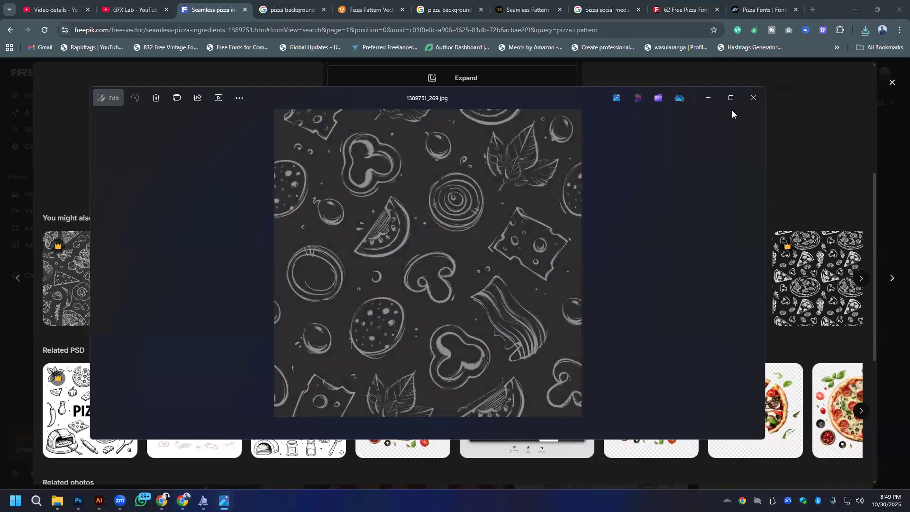
left_click(743, 107)
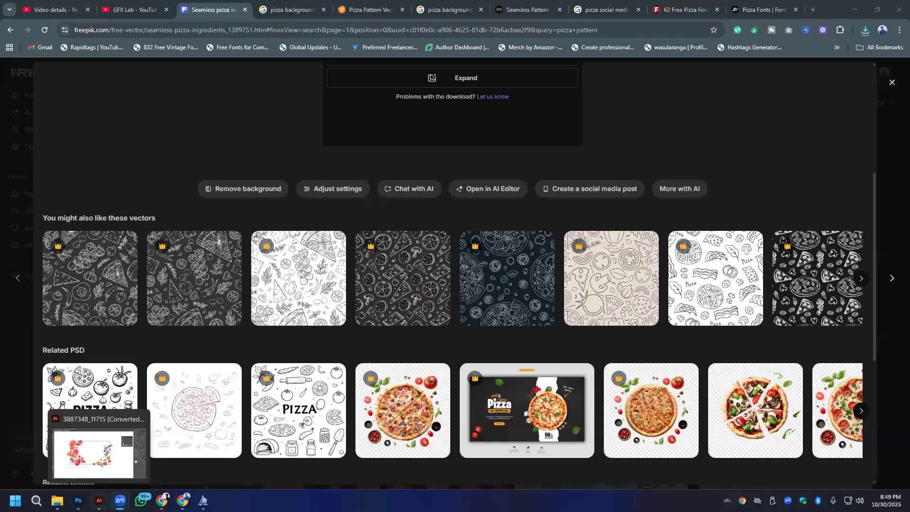
- Switch to Photoshop and place the downloaded 1389751_269.jpg pattern as an embedded image in the pizza post
left_click(98, 501)
left_click(78, 501)
left_click(21, 5)
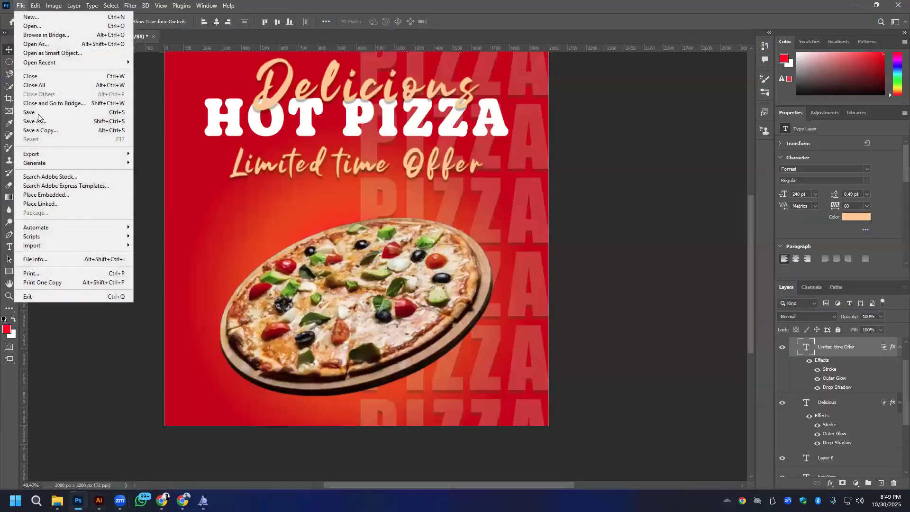
left_click(39, 195)
double_click(113, 99)
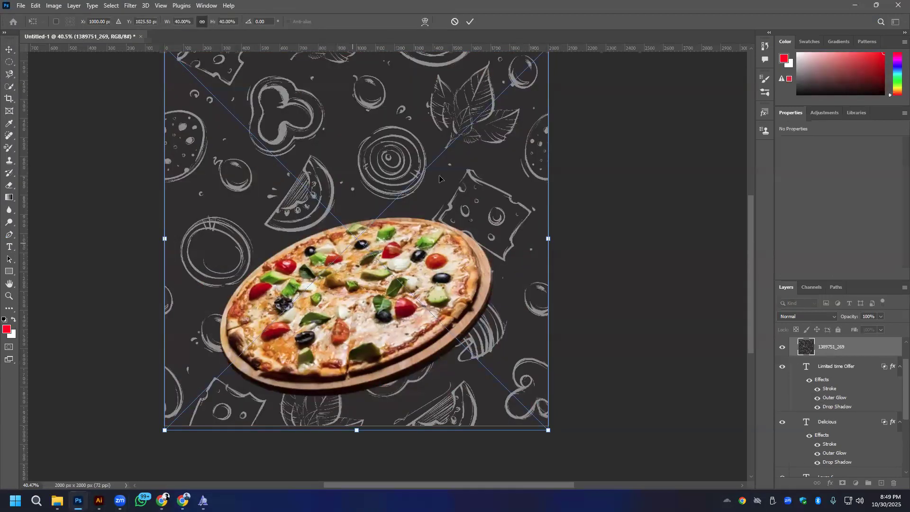
- Move the pattern layer 1389751_269 below Pizza copy, directly above Layer 2, in the layer stack
scroll(883, 375, "down", 3)
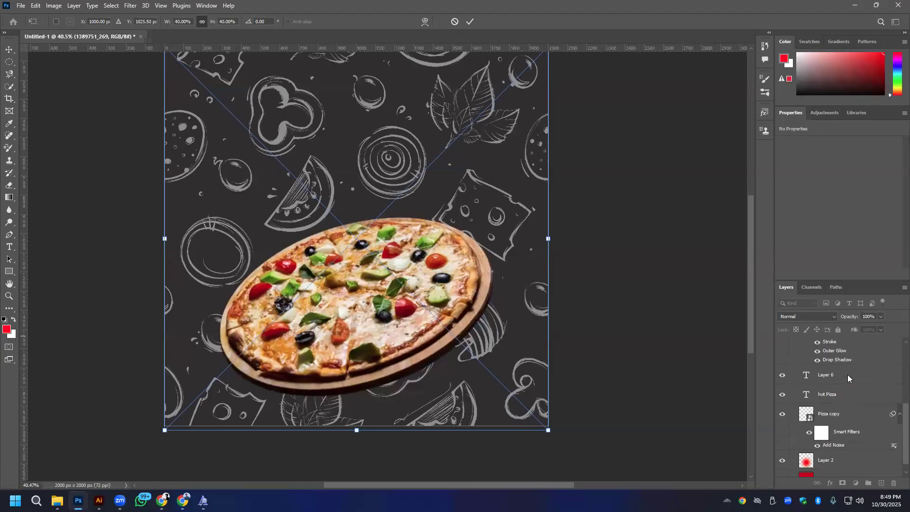
scroll(890, 417, "up", 3)
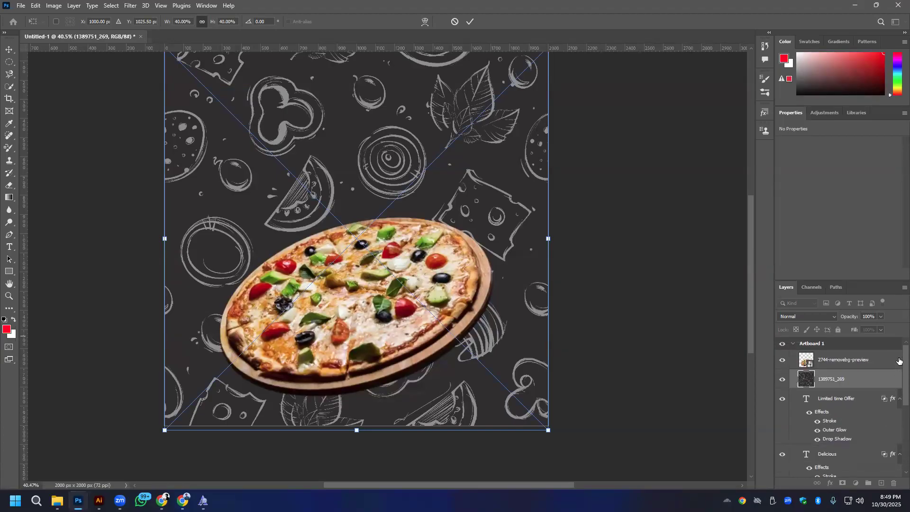
left_click_drag(850, 382, 841, 462)
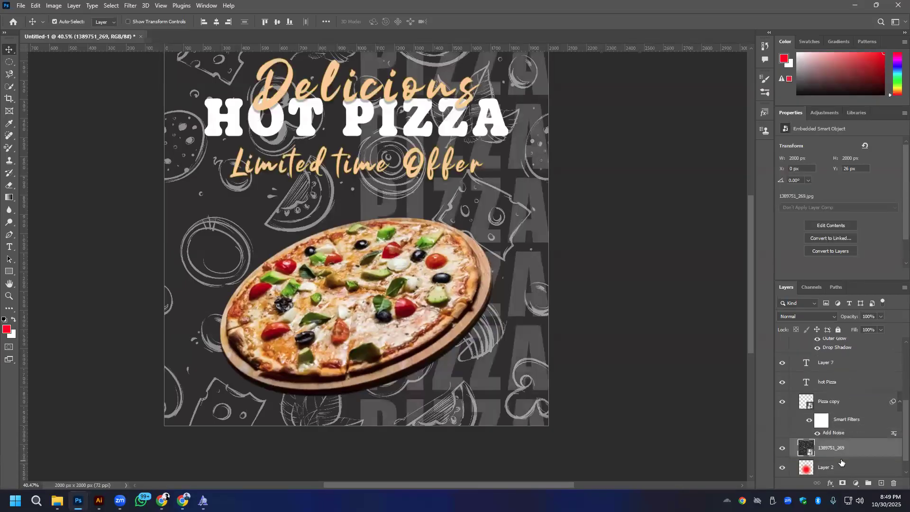
- Move the 1389751_269 pattern to X -981 px, Y 0 px so that it covers only the poster's left half
scroll(844, 452, "down", 1)
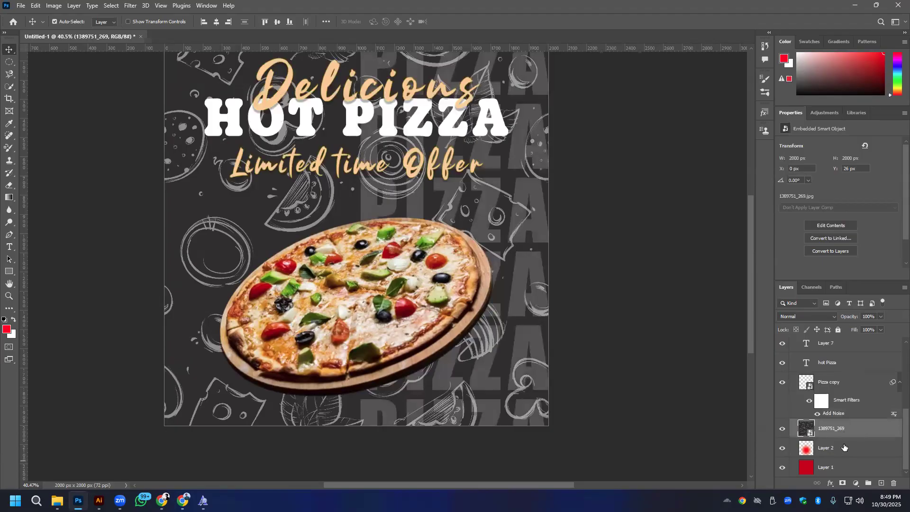
left_click_drag(191, 229, 221, 231)
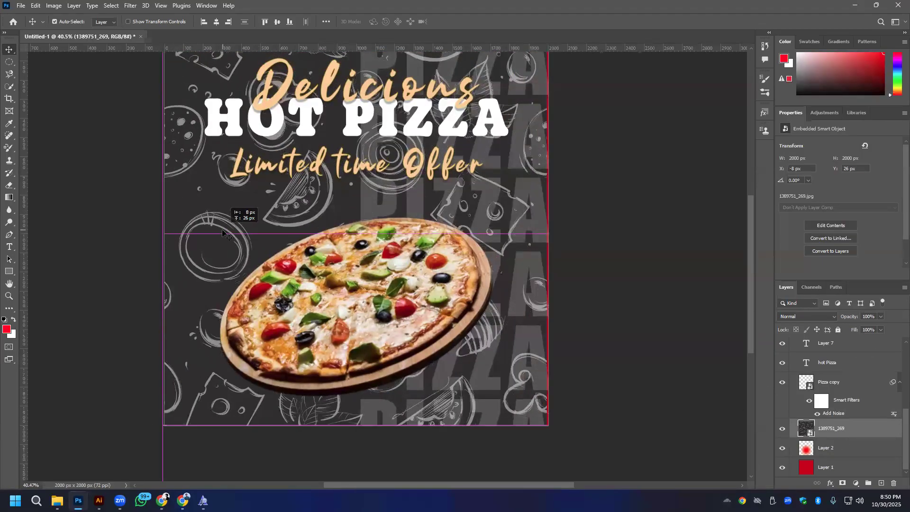
scroll(370, 208, "down", 3)
left_click_drag(413, 216, 268, 215)
key("ctrl+z")
left_click_drag(235, 180, 196, 178)
left_click_drag(262, 211, 192, 208)
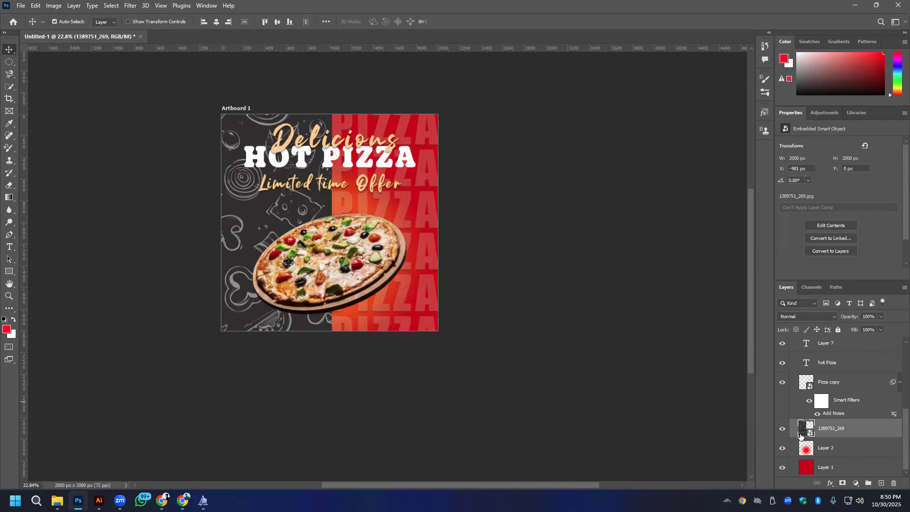
- Try blending out the pattern layer's dark background with Blend If, splitting the Current Layer black slider to 82/198 and leaving Underlying Layer at 0
right_click(875, 434)
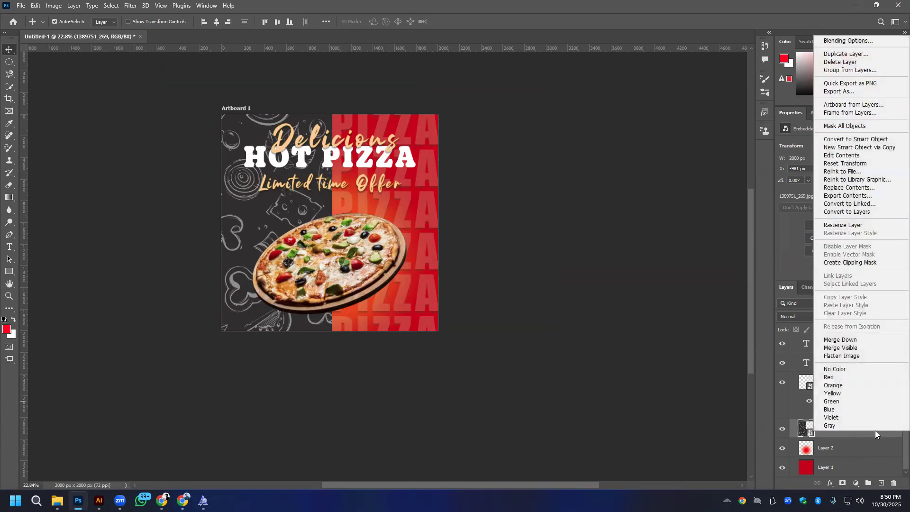
left_click(848, 41)
left_click(590, 131)
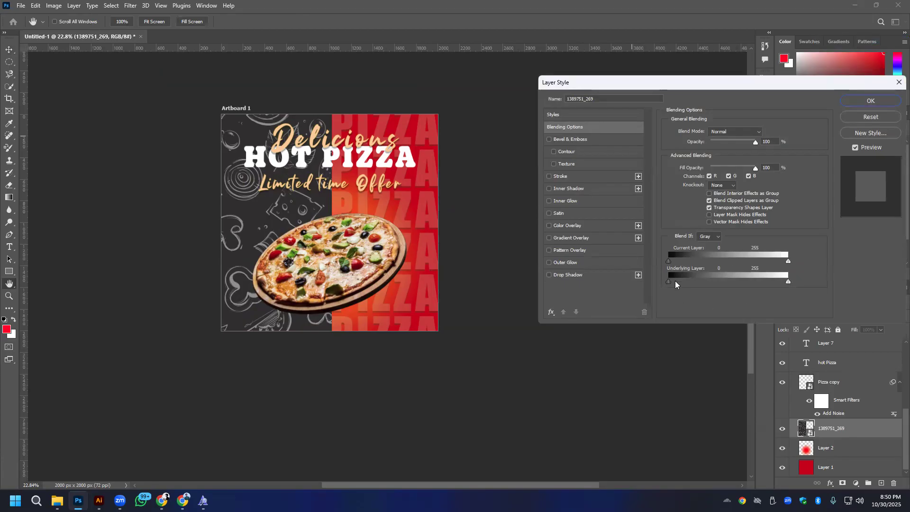
left_click_drag(669, 281, 752, 263)
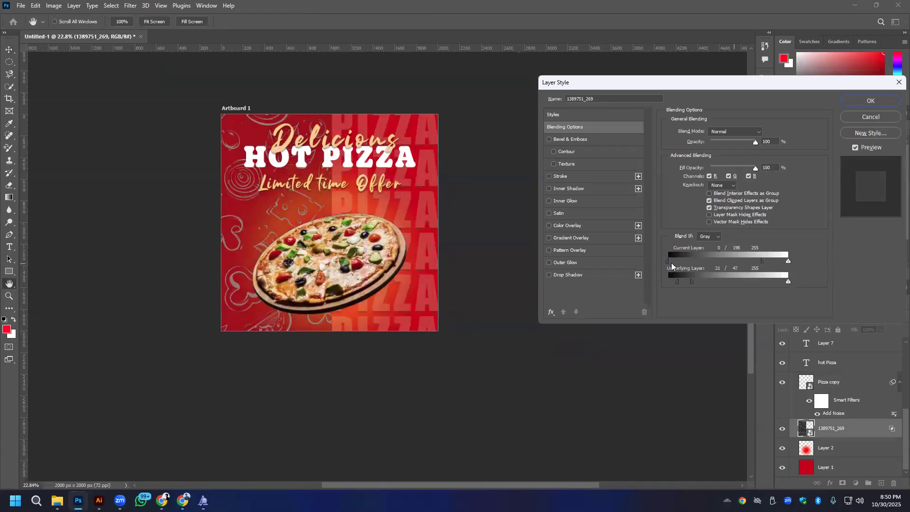
mouse_move(695, 263)
left_mouse_down()
mouse_move(725, 263)
mouse_move(705, 262)
left_mouse_up()
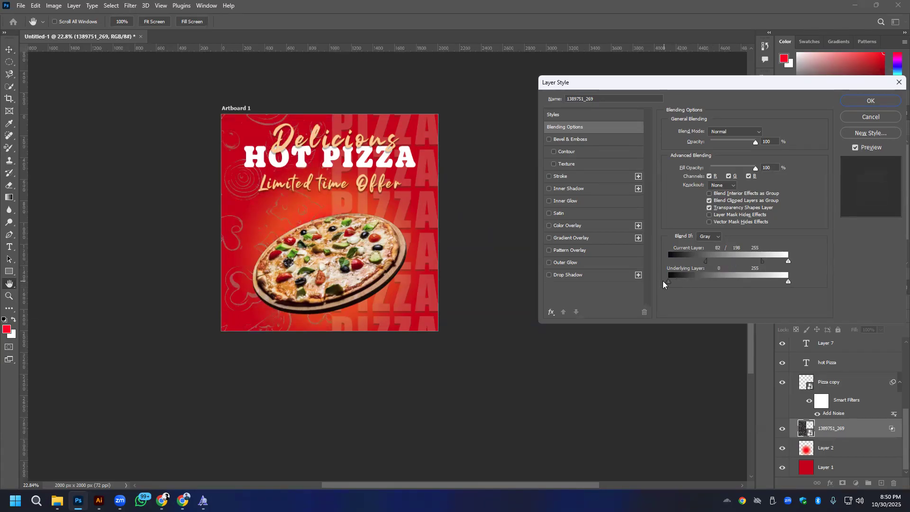
- Rejoin the Current Layer black Blend If slider at 63 and apply the pattern layer's blending options
scroll(287, 202, "up", 2)
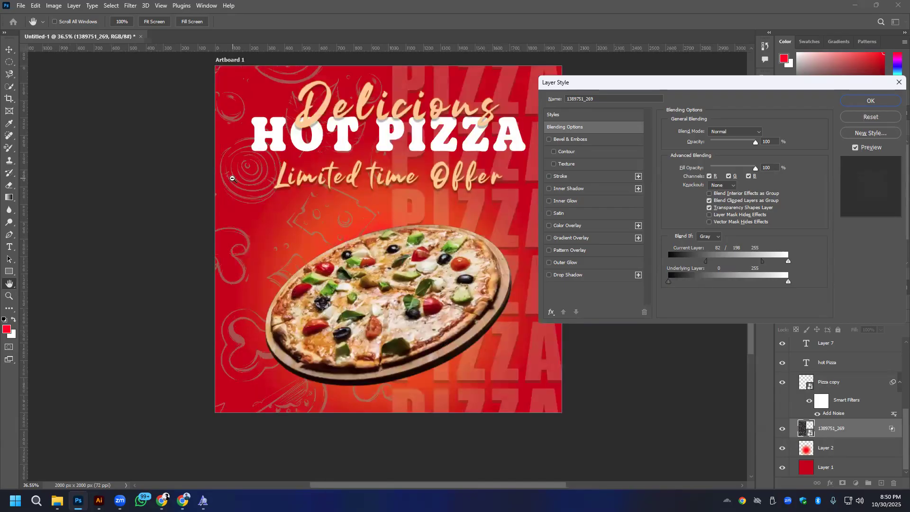
scroll(365, 241, "down", 3)
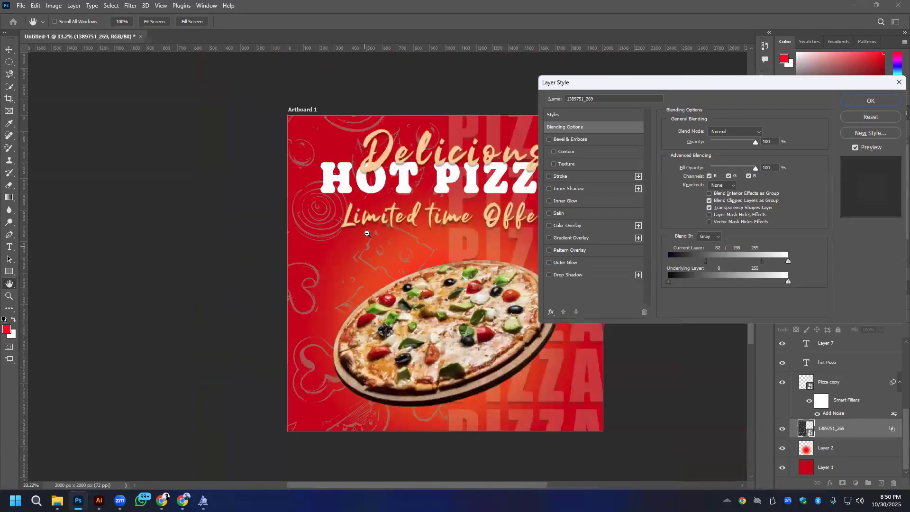
left_click_drag(786, 261, 794, 264)
scroll(356, 236, "up", 3)
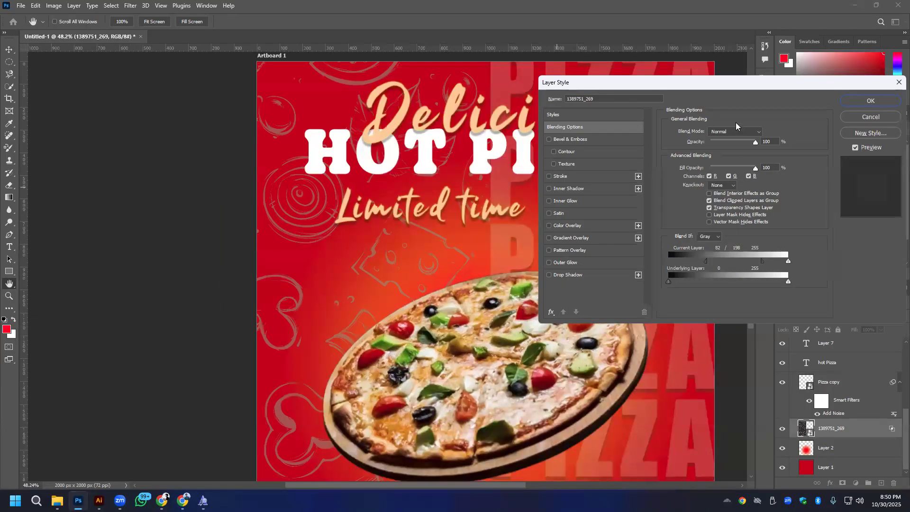
mouse_move(706, 261)
left_mouse_down()
mouse_move(685, 262)
mouse_move(747, 259)
mouse_move(705, 263)
left_mouse_up()
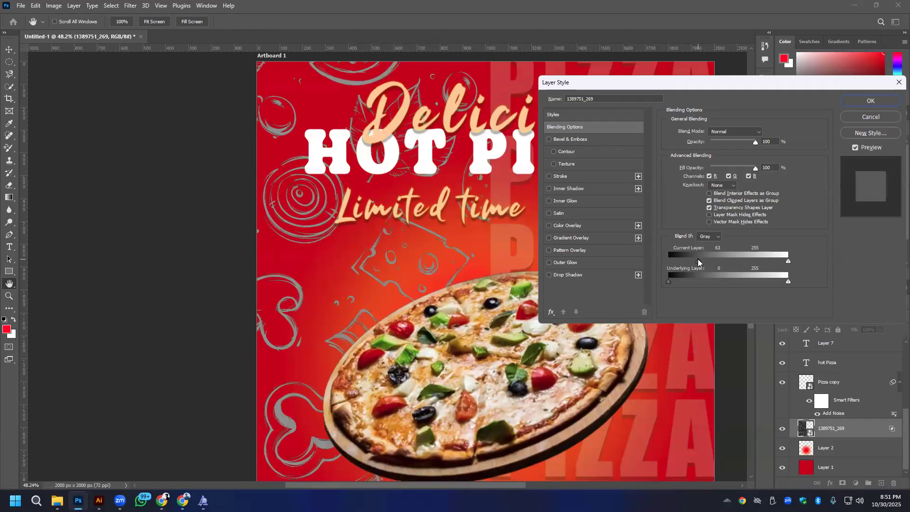
left_click(869, 101)
scroll(476, 170, "down", 3)
scroll(351, 199, "up", 3)
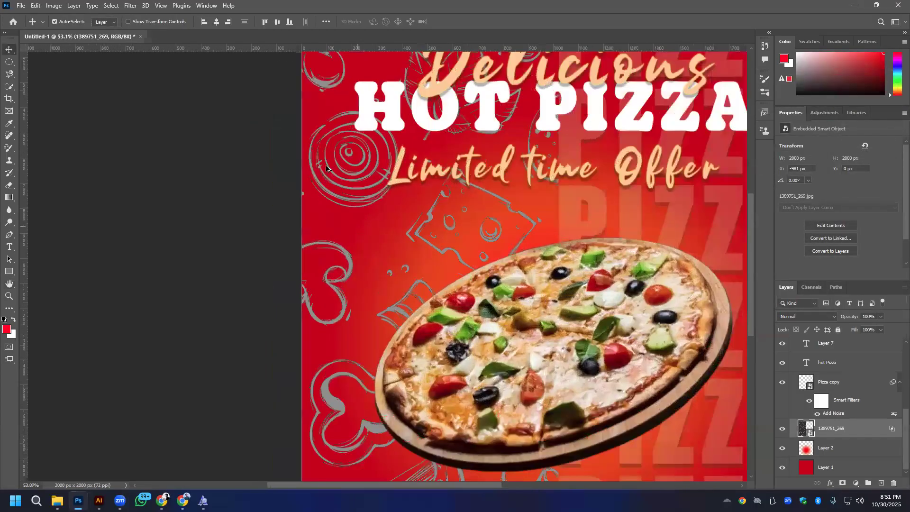
- Reopen the pattern layer's blending options and raise the Current Layer black Blend If slider further
right_click(855, 430)
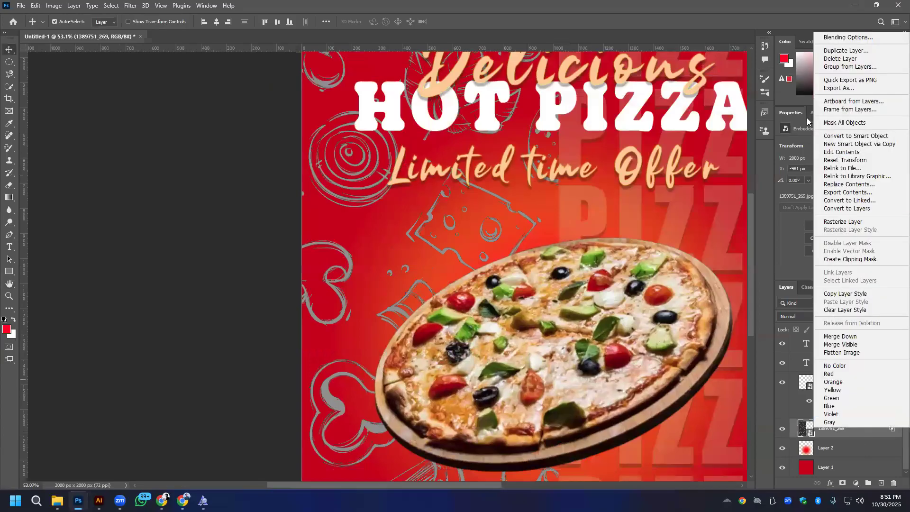
key("Escape")
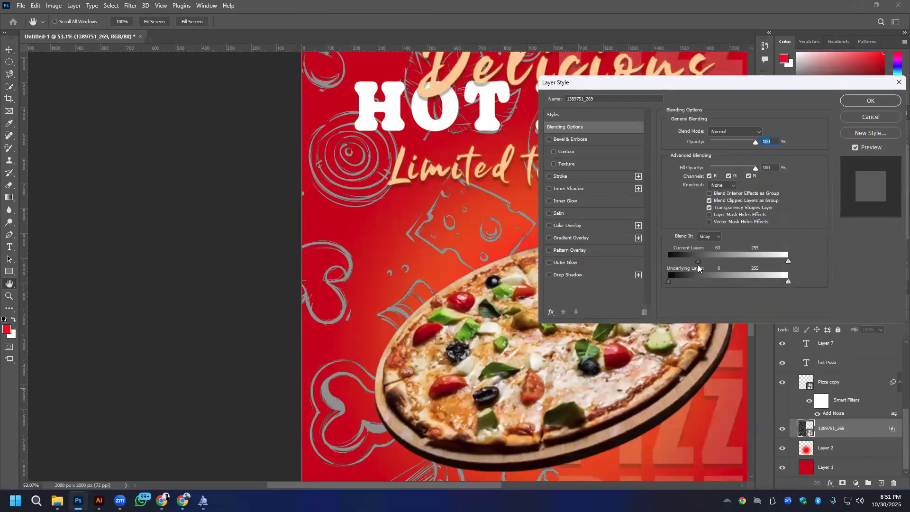
left_click_drag(697, 261, 723, 261)
key("Return")
scroll(514, 201, "down", 5)
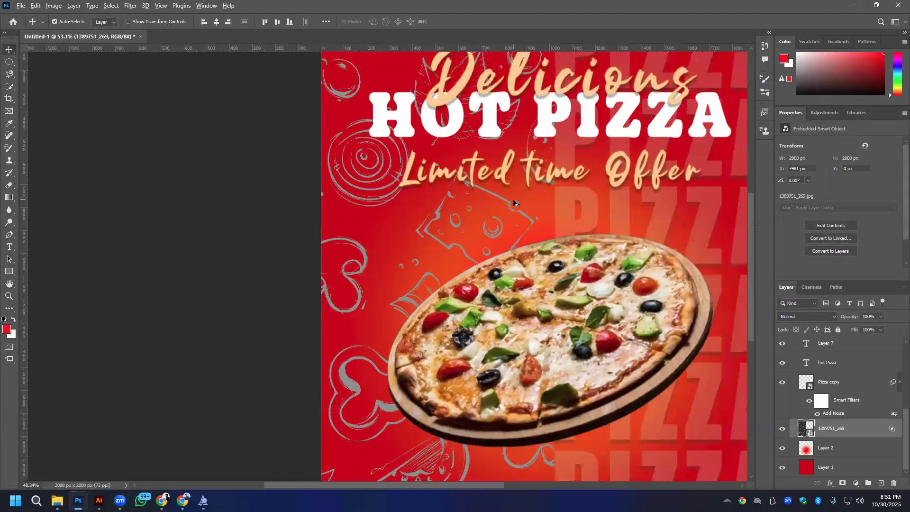
- Load the pattern layer's outline as a selection, drop it, and undo the Blend If adjustments
left_click(805, 431, "ctrl")
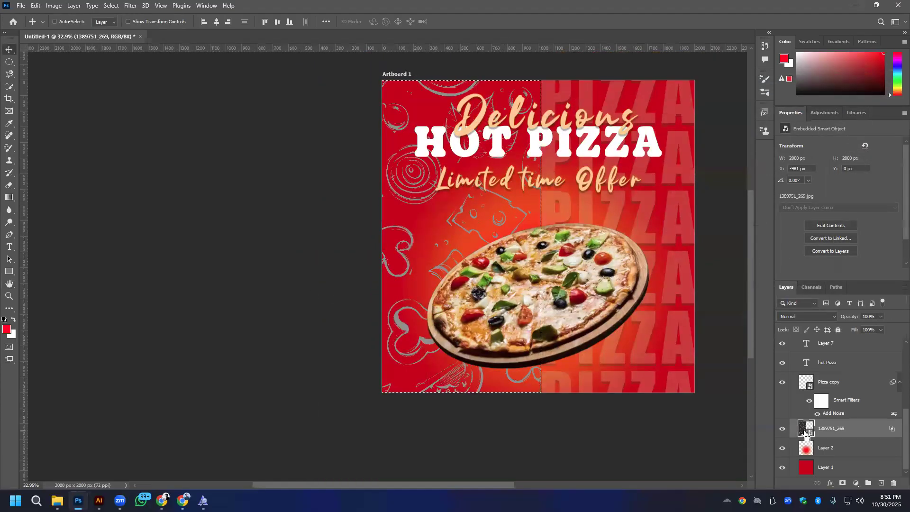
key("ctrl+d")
key("ctrl+z")
key("ctrl+z")
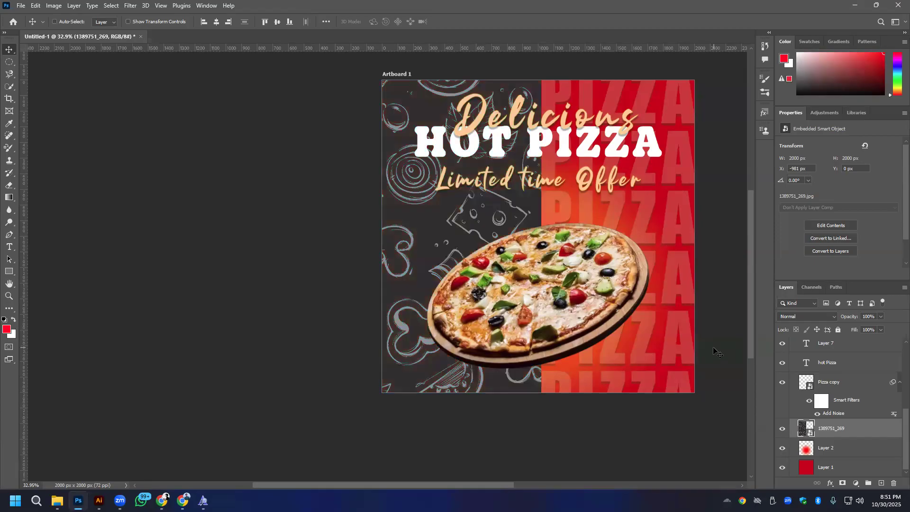
key("ctrl+shift+z")
left_click(856, 484)
left_click(848, 501)
left_click(848, 500)
- Rasterize the 1389751_269 pattern layer and select its pixels to copy them
right_click(843, 429)
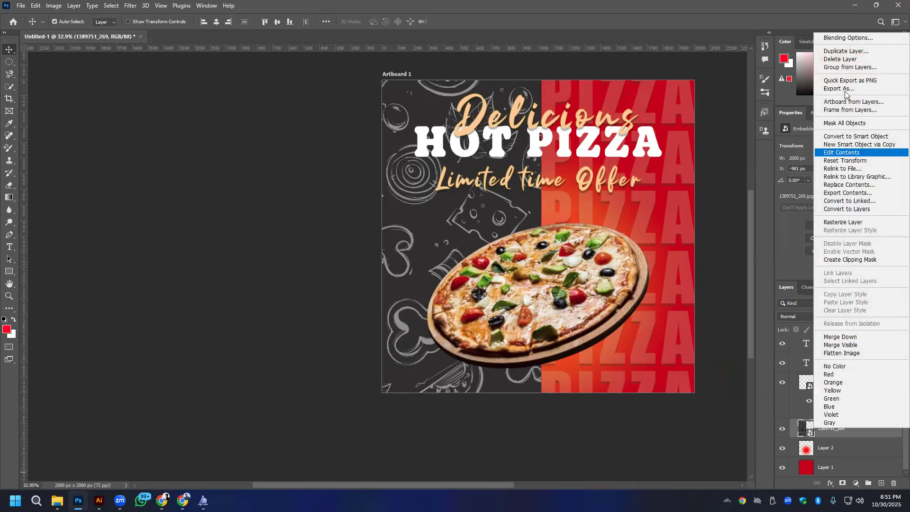
left_click(848, 223)
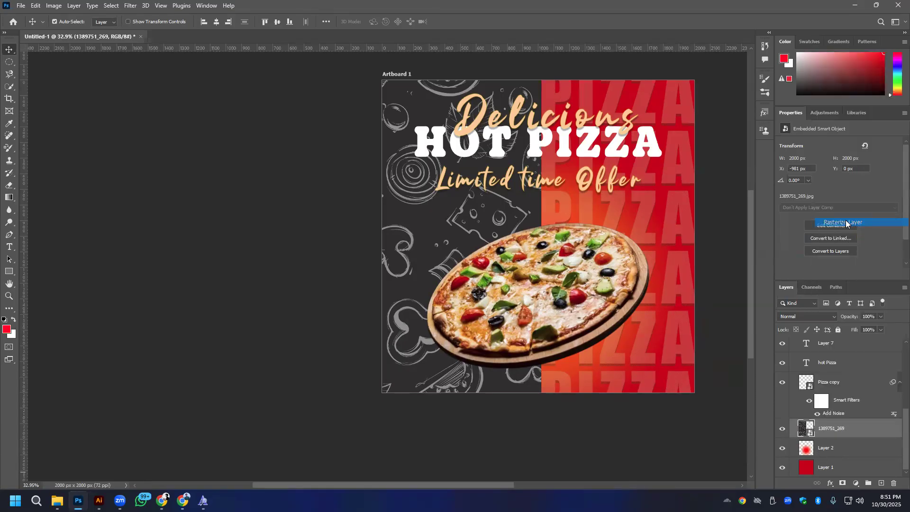
left_click(805, 429, "ctrl")
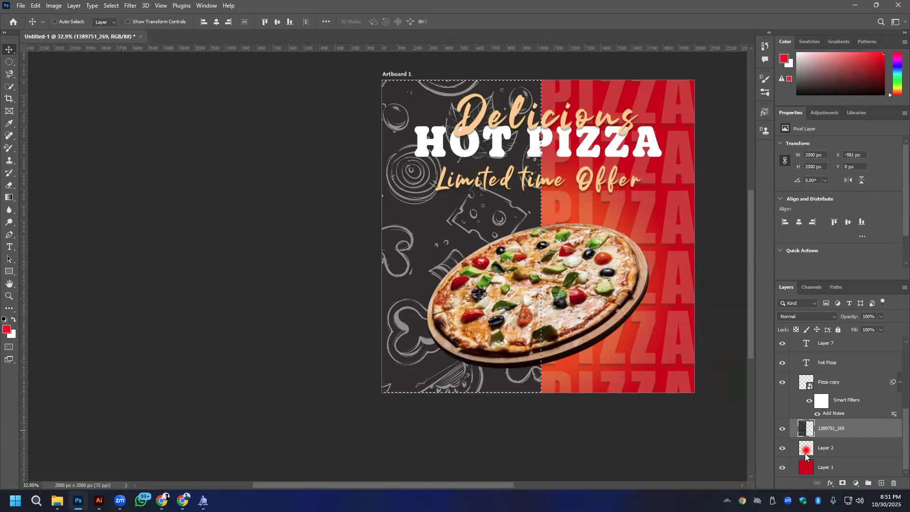
key("ctrl+d")
- Add a layer mask to the pattern layer, paste the copied pattern into the mask, and return to the layer's image
left_click(842, 484)
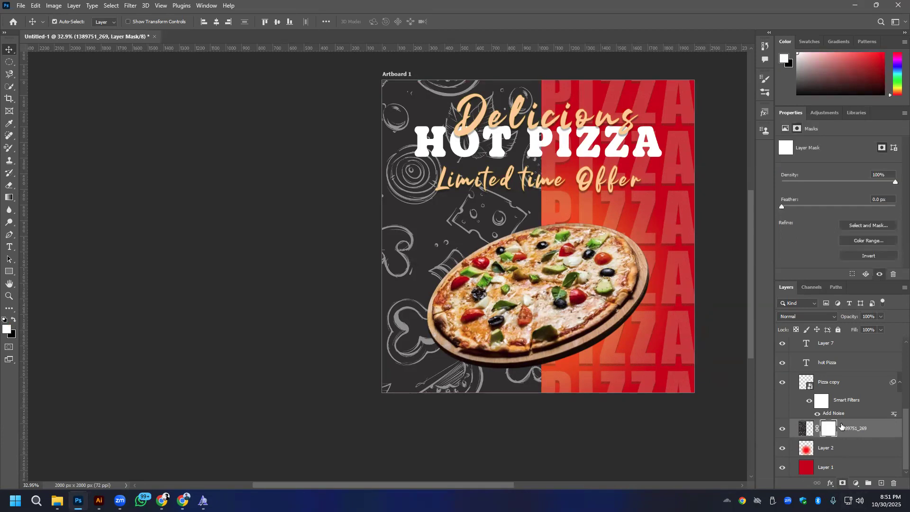
left_click(827, 435, "alt")
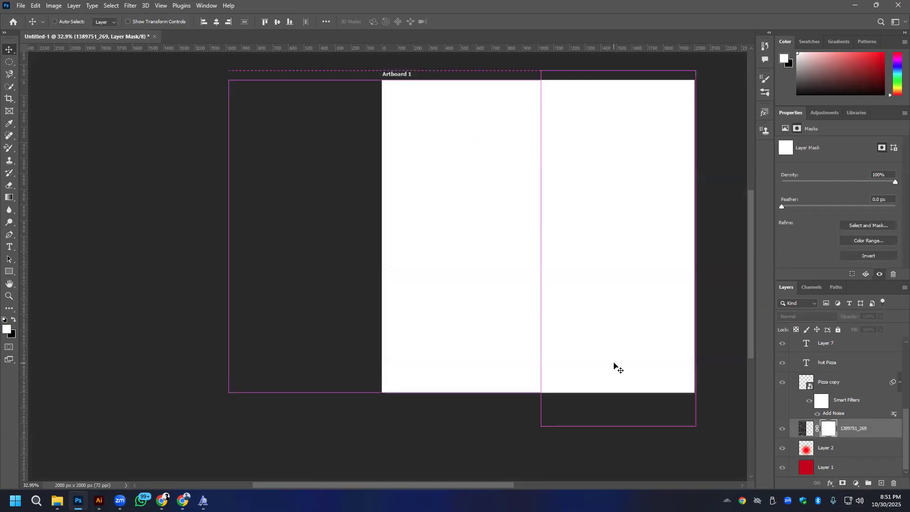
key("ctrl+v")
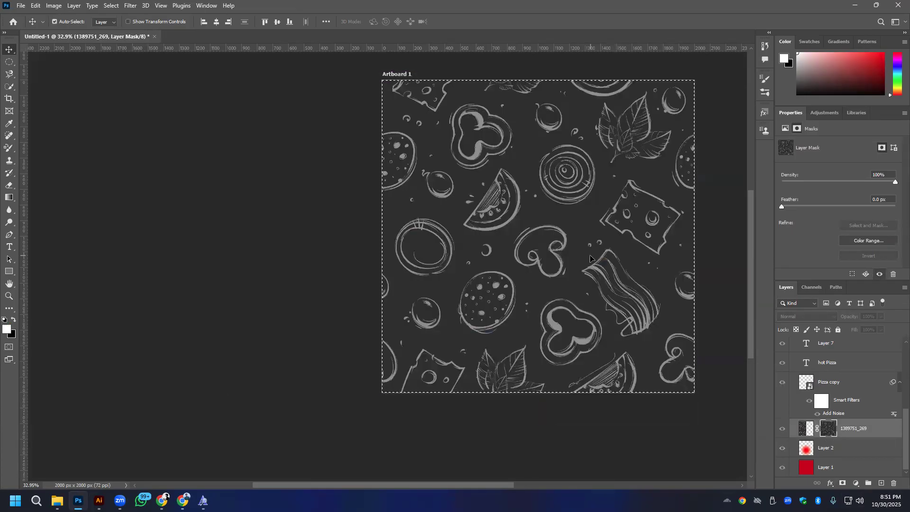
left_click(807, 429)
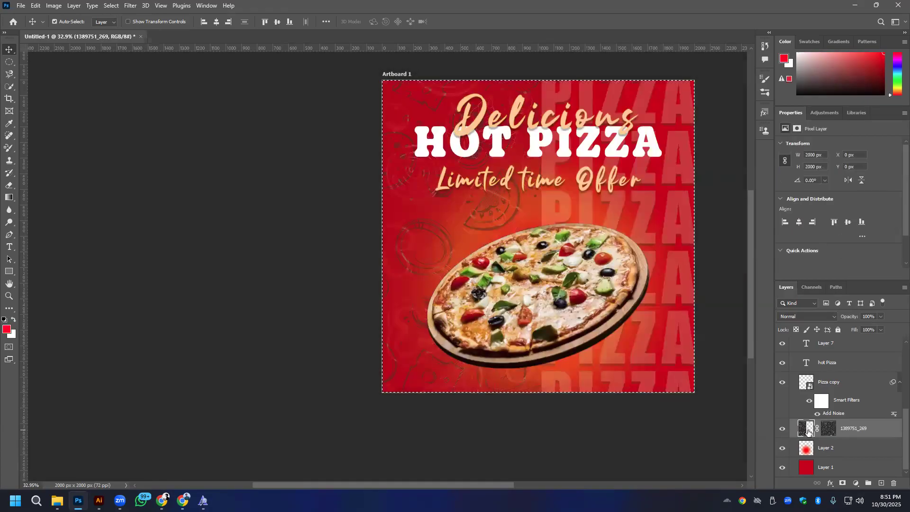
scroll(430, 224, "up", 5)
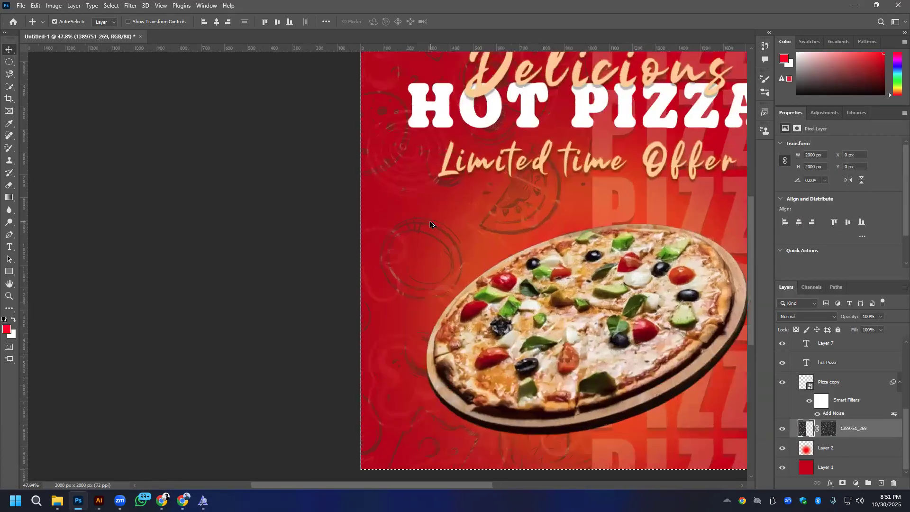
- Undo the pattern's layer mask and rasterizing, restoring the embedded smart object over the poster's left half
left_click_drag(405, 163, 405, 230)
scroll(405, 230, "down", 5)
key("ctrl+z")
key("ctrl+z")
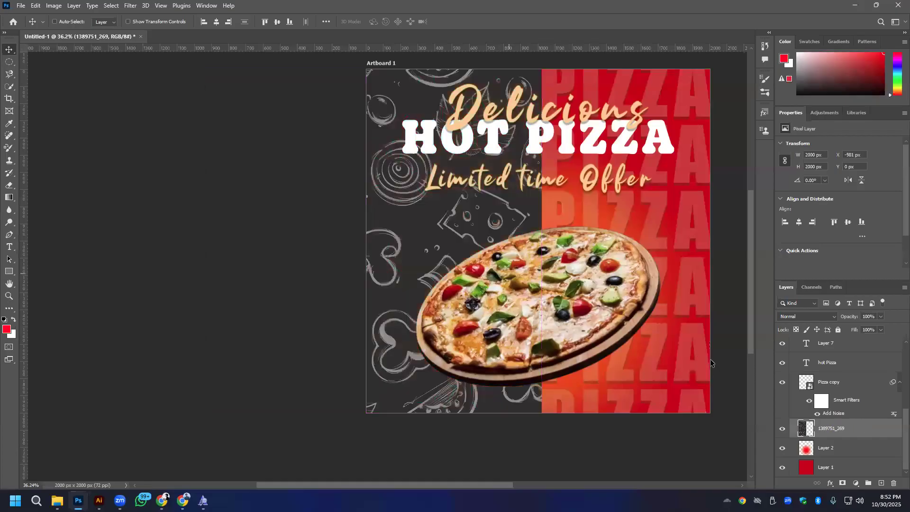
key("ctrl+z")
key("ctrl+z")
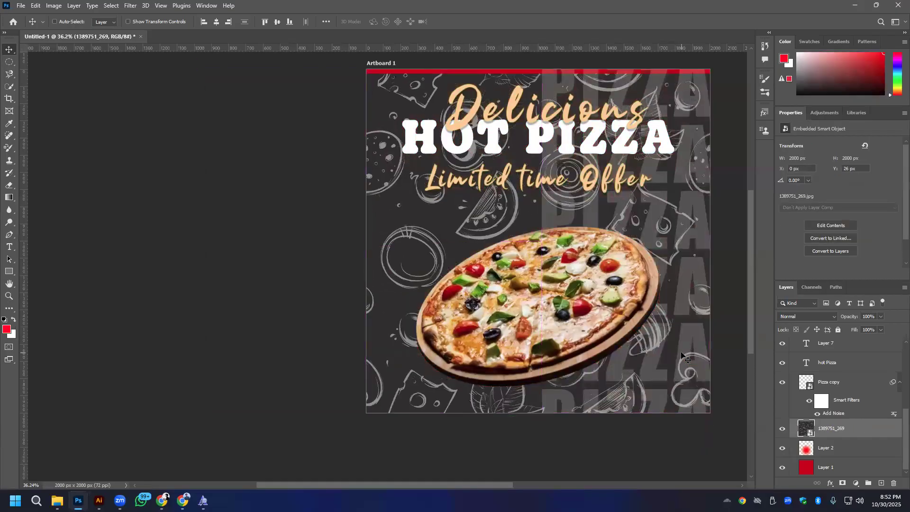
key("ctrl+z")
key("ctrl+z")
key("ctrl+z")
key("ctrl+z")
key("ctrl+z")
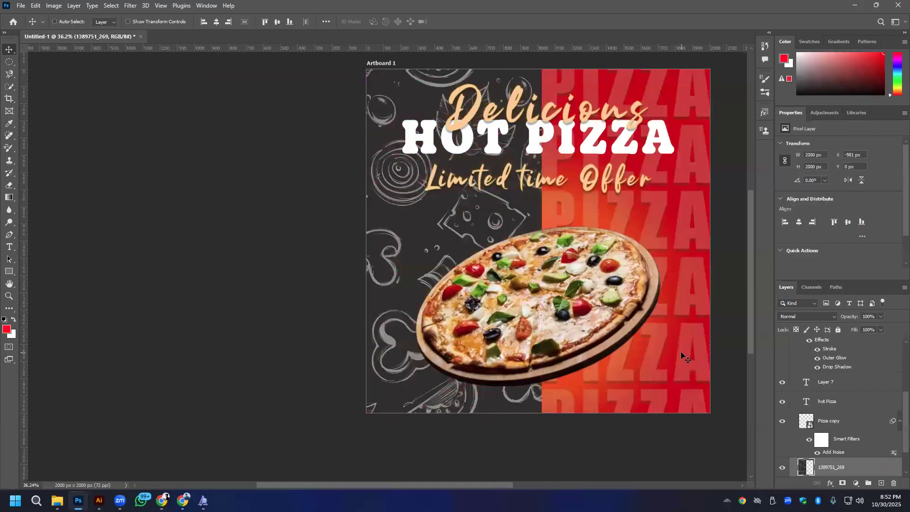
key("ctrl+z")
- Set the pattern layer's Blend If black sliders to 88 for Current Layer and 49 for Underlying Layer
right_click(850, 473)
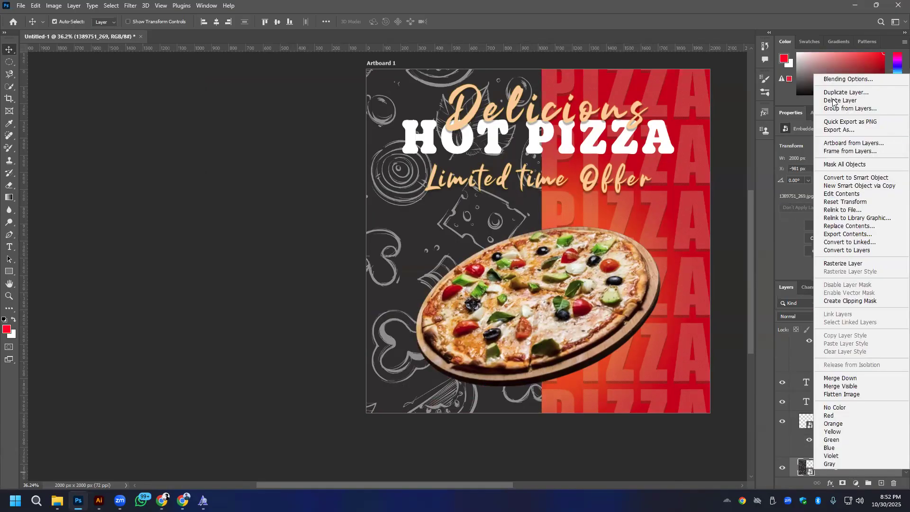
left_click(832, 79)
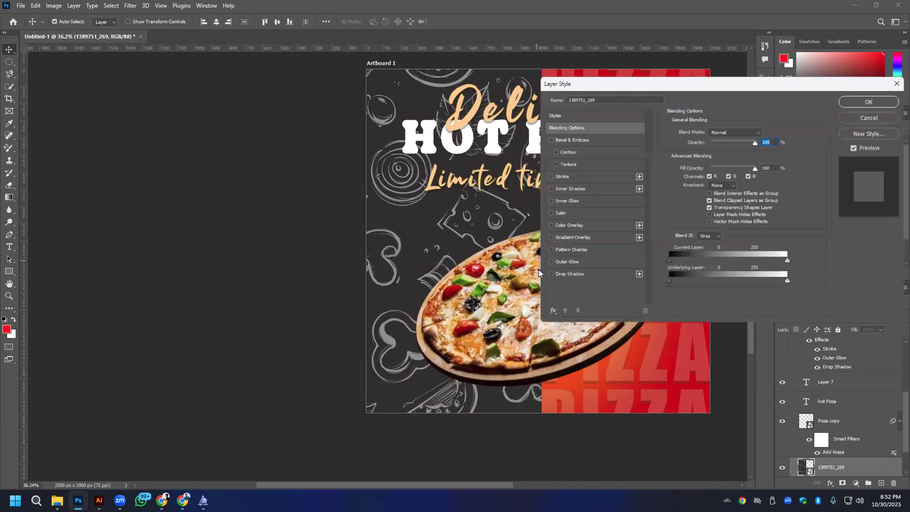
left_click_drag(688, 261, 710, 260)
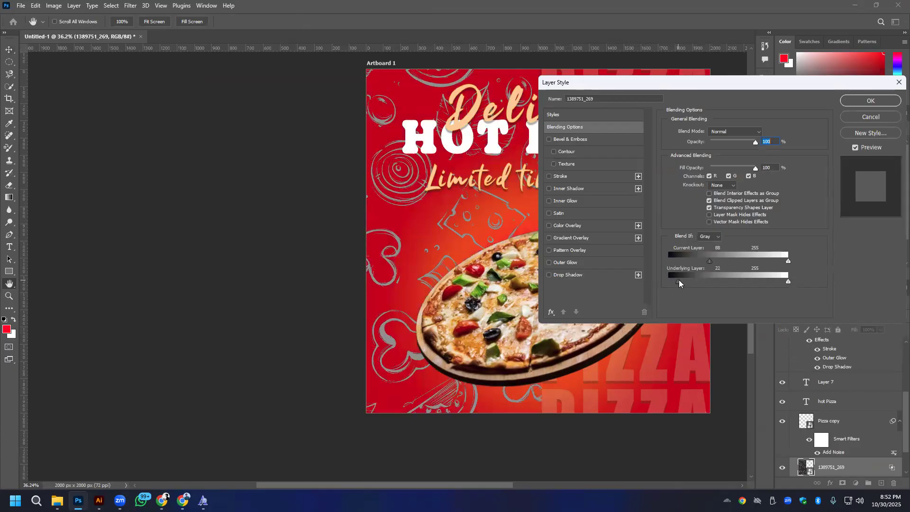
left_click_drag(687, 280, 691, 280)
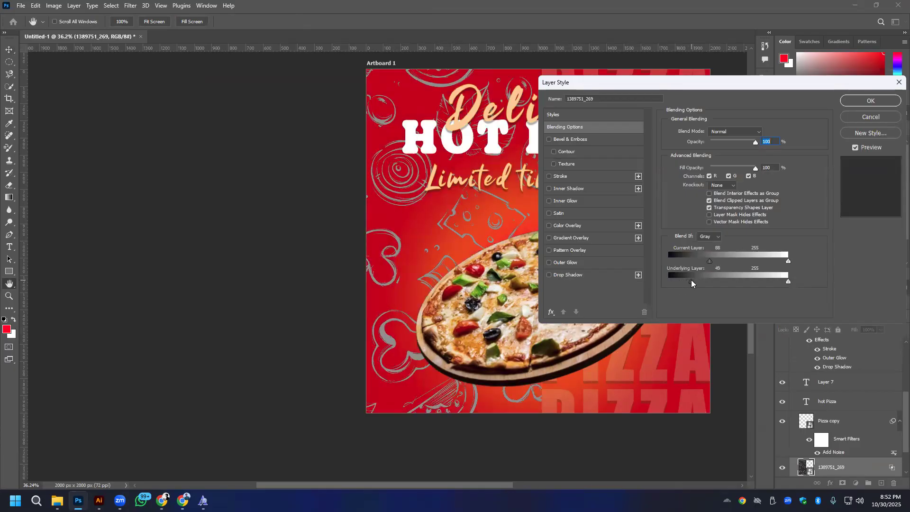
left_click(867, 103)
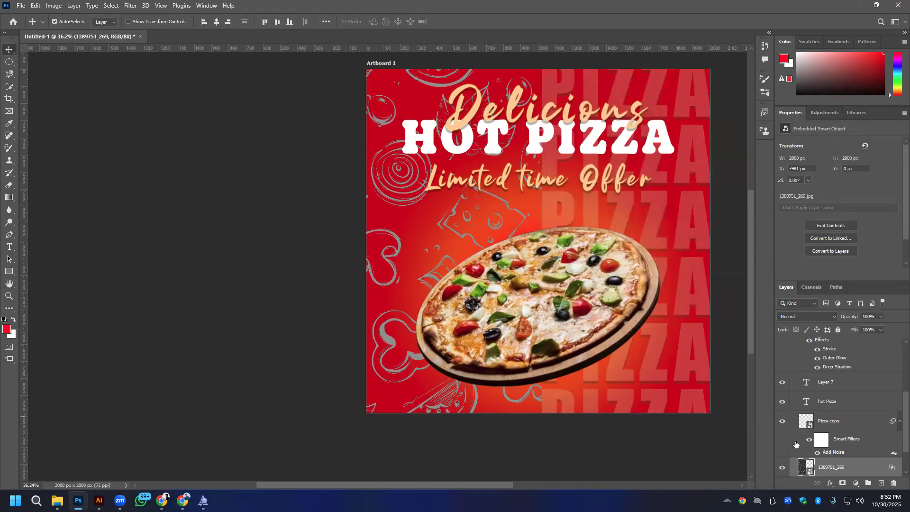
- Rasterize the 1389751_269 pattern layer and shift the pattern slightly left to X -1008 px
scroll(850, 415, "down", 2)
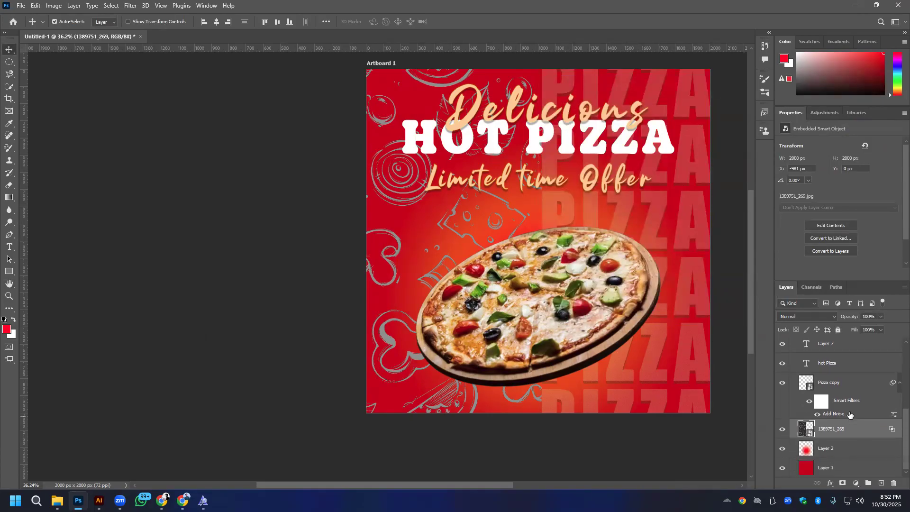
right_click(845, 437)
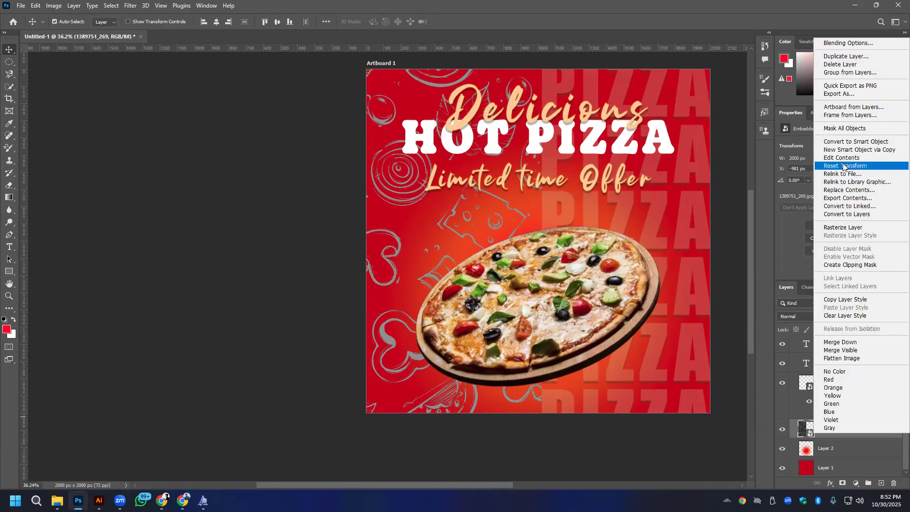
left_click(841, 228)
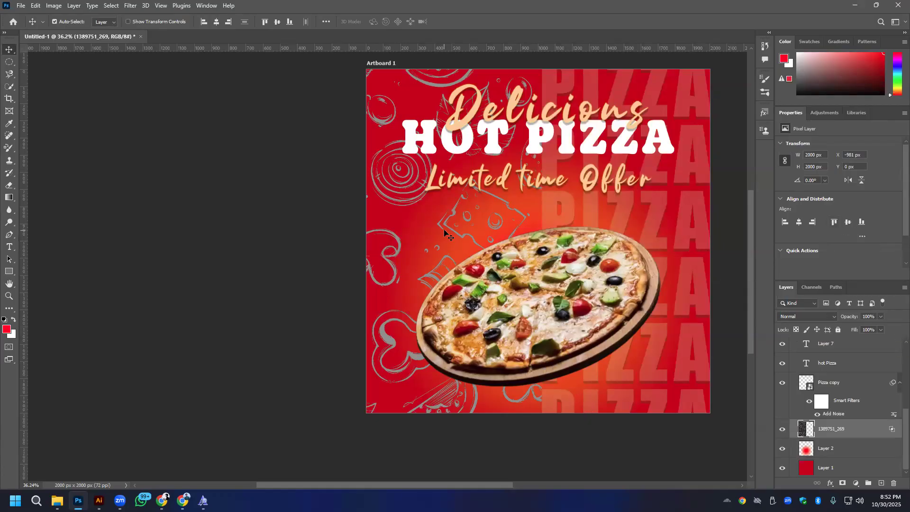
left_click_drag(393, 189, 385, 181)
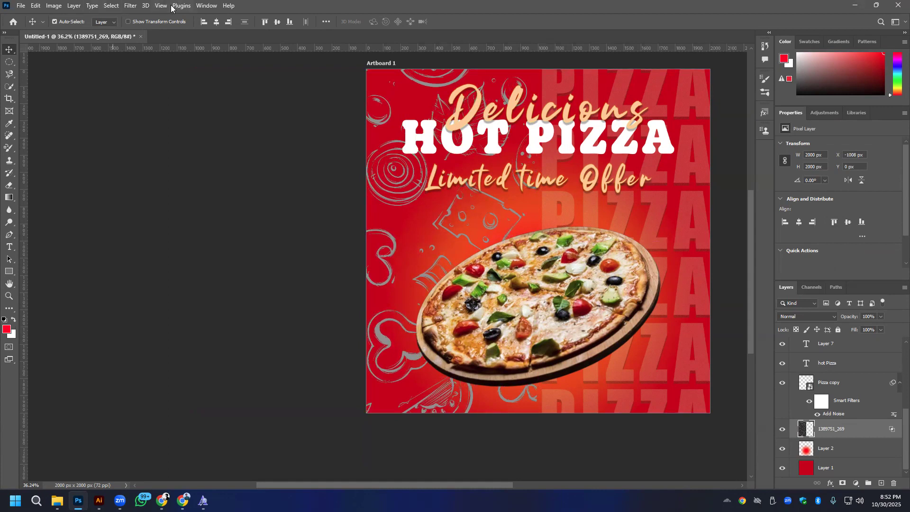
- Apply a Camera Raw Filter to the pattern layer with Whites +97, Vibrance +22 and Saturation +40
left_click(130, 6)
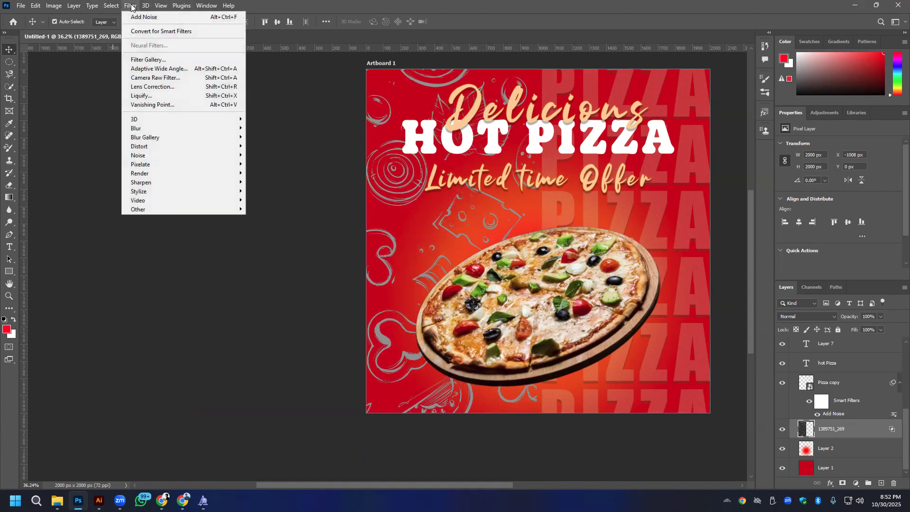
left_click(158, 79)
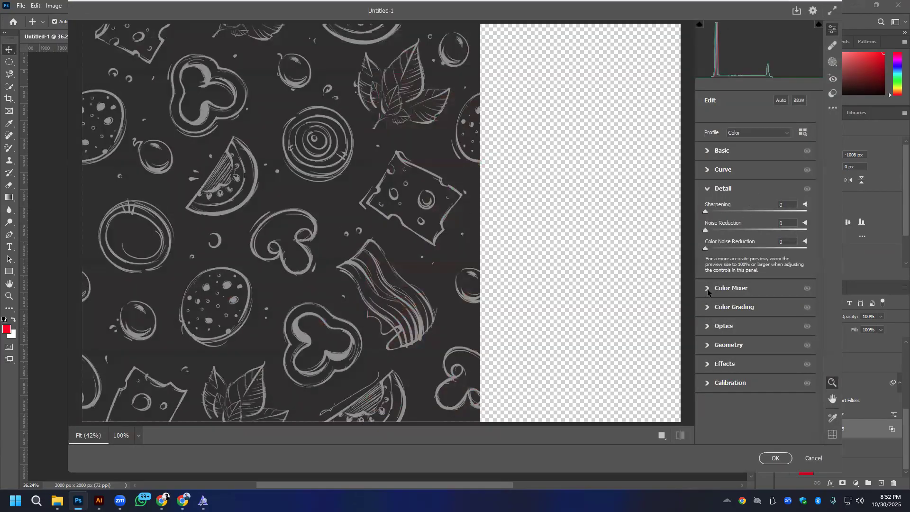
left_click(723, 152)
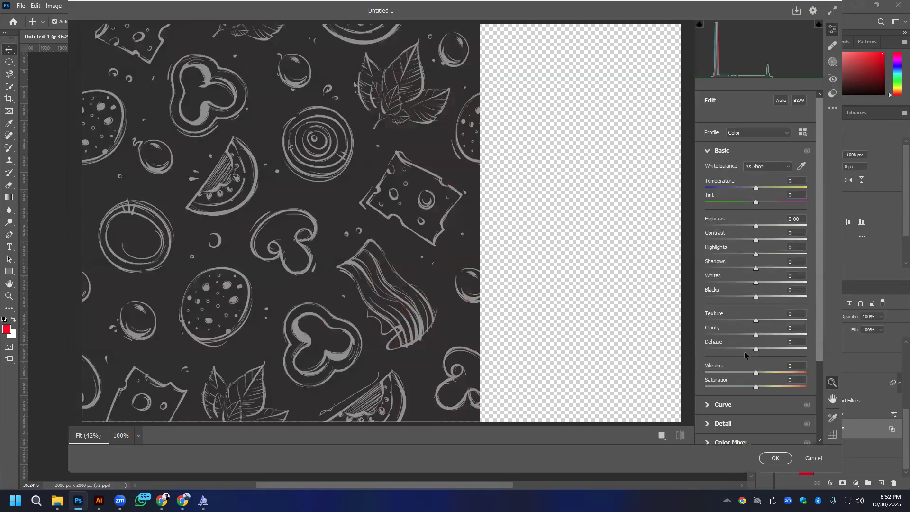
left_click_drag(755, 388, 768, 372)
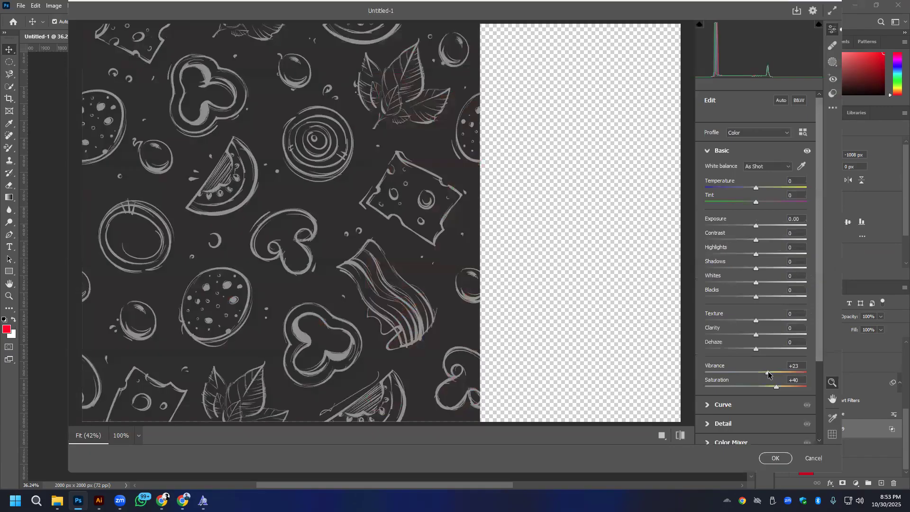
scroll(720, 293, "down", 3)
left_click_drag(757, 228, 806, 230)
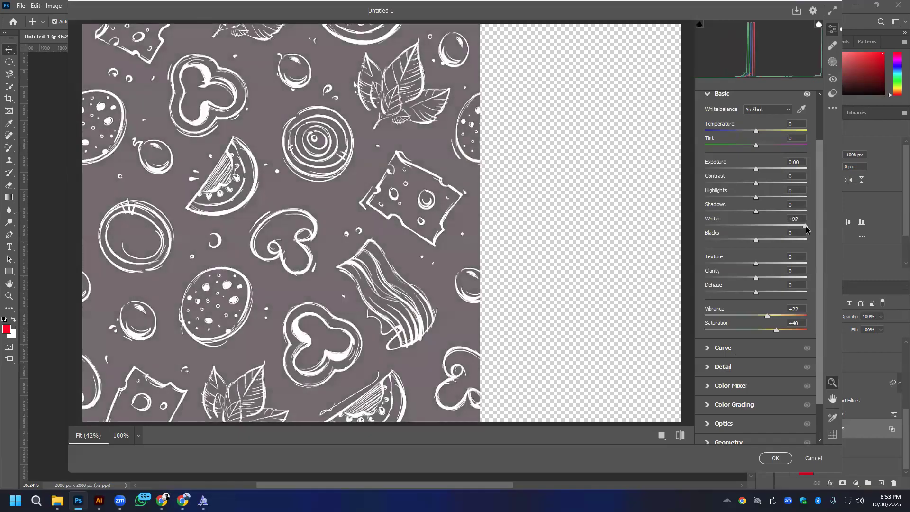
left_click(776, 458)
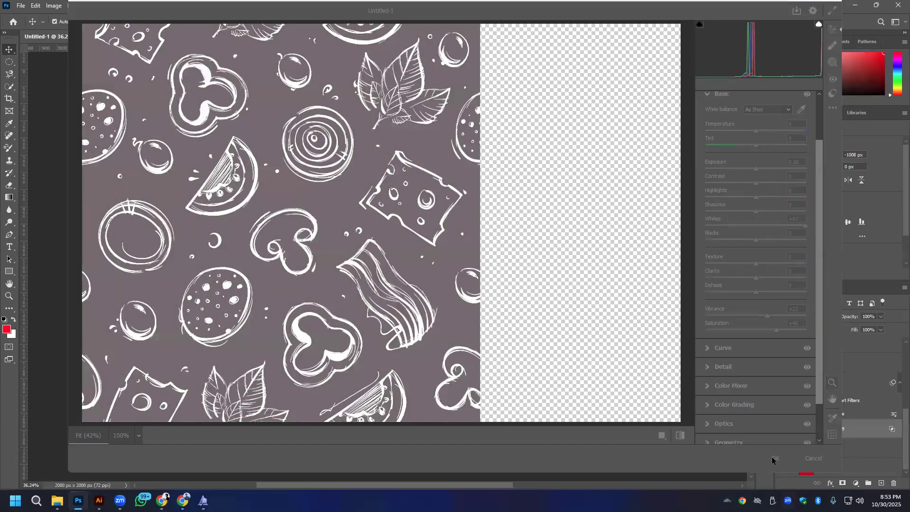
- Set the pattern layer's Blend If black slider to 144 for Current Layer and move the pattern to X -981 px
right_click(848, 429)
key("Escape")
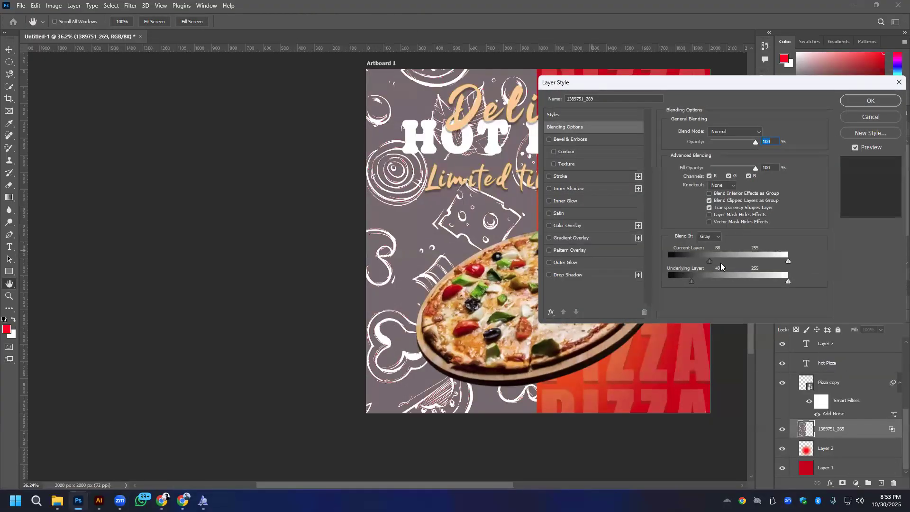
left_click_drag(711, 261, 726, 260)
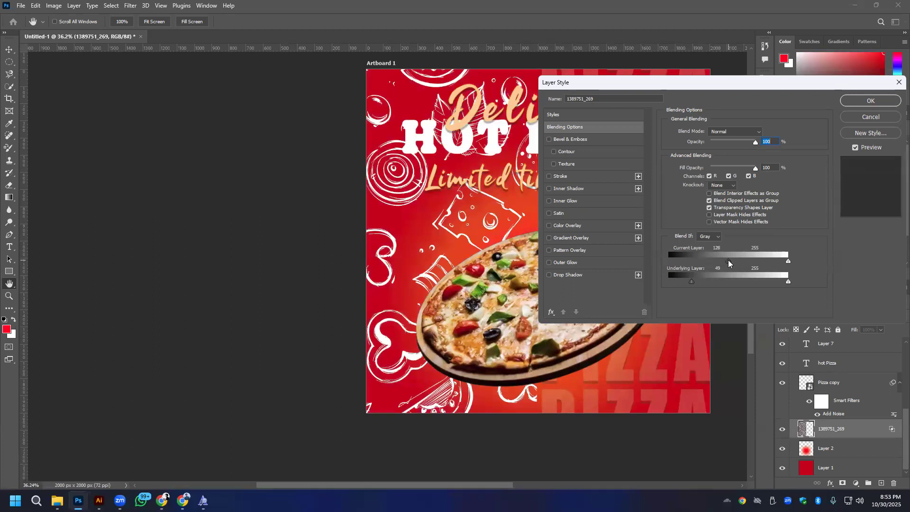
left_click(871, 106)
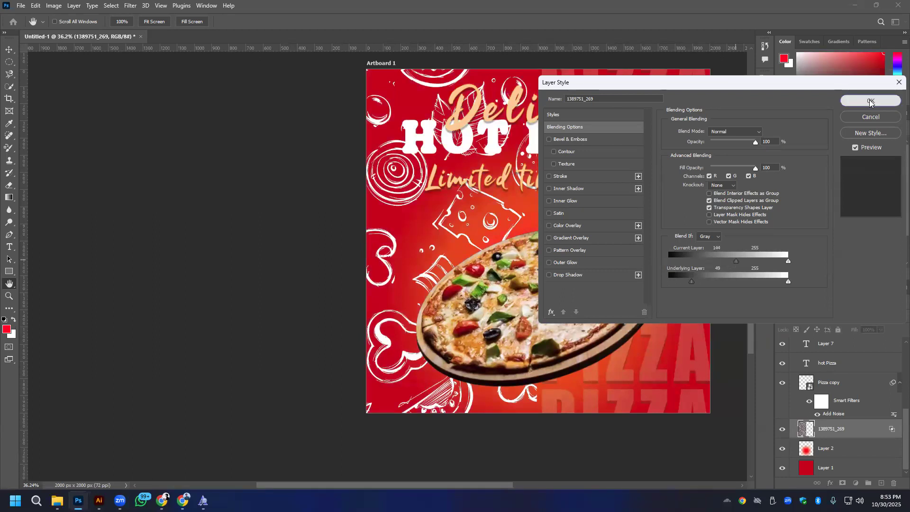
left_click_drag(497, 202, 503, 203)
- Try the Multiply blend mode on the pattern layer, and set it to Overlay instead
left_click(814, 316)
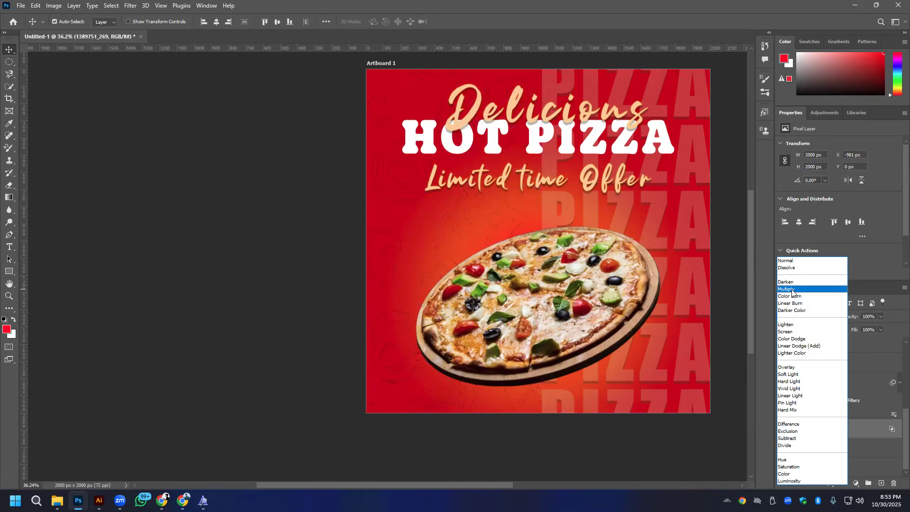
left_click(792, 289)
left_click(802, 317)
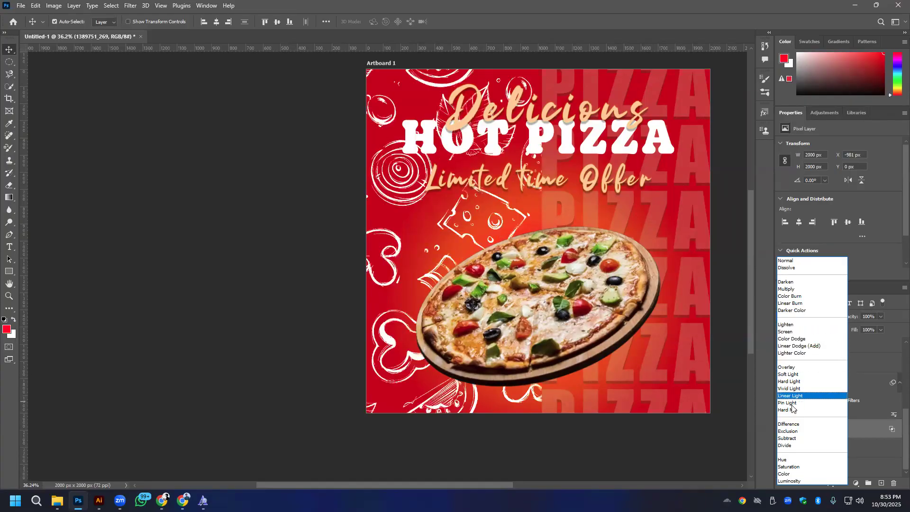
left_click(790, 367)
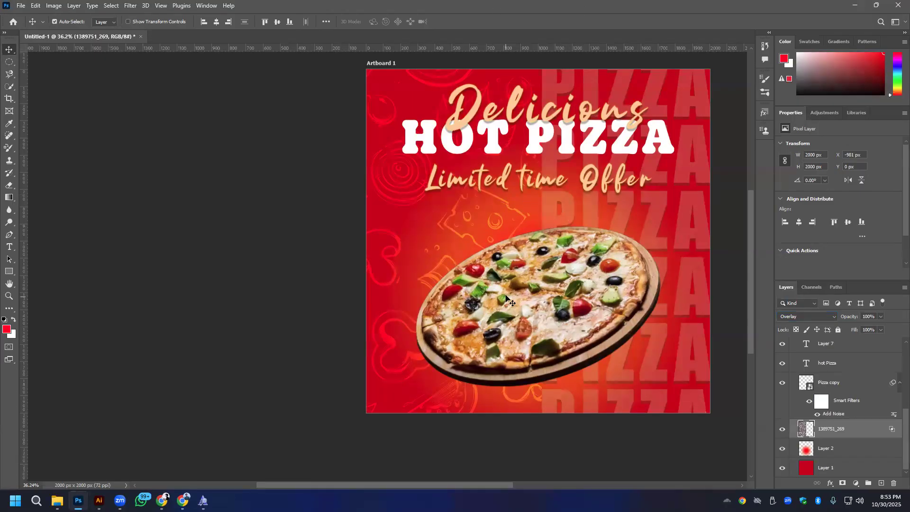
- Add a new empty layer directly below the 2744-removebg-preview pizza layer
left_click_drag(603, 238, 472, 207)
scroll(290, 280, "up", 6)
scroll(289, 280, "down", 6)
scroll(339, 240, "up", 2)
scroll(338, 240, "down", 1)
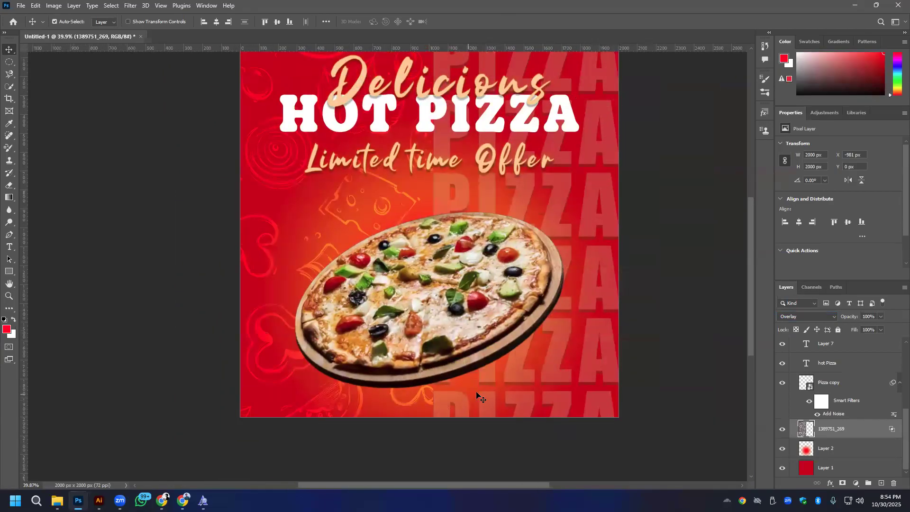
left_click(405, 310)
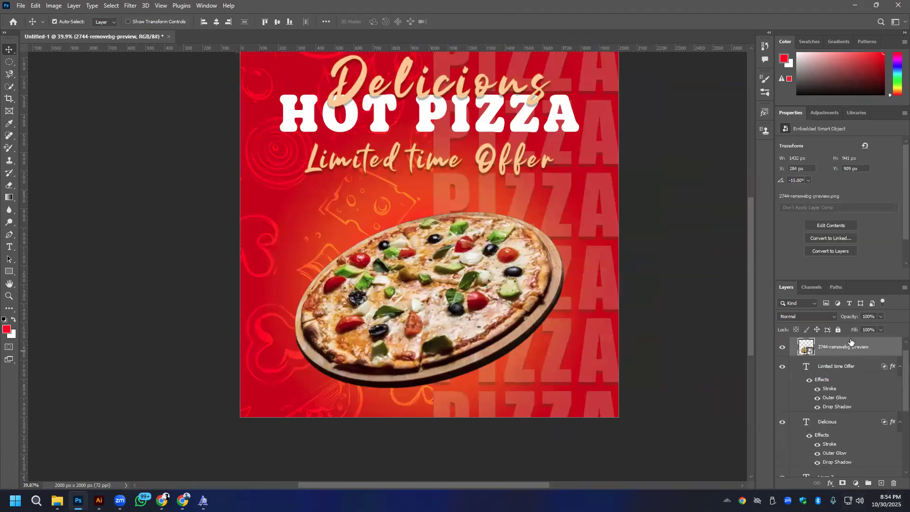
left_click(881, 483)
left_click_drag(836, 348, 835, 374)
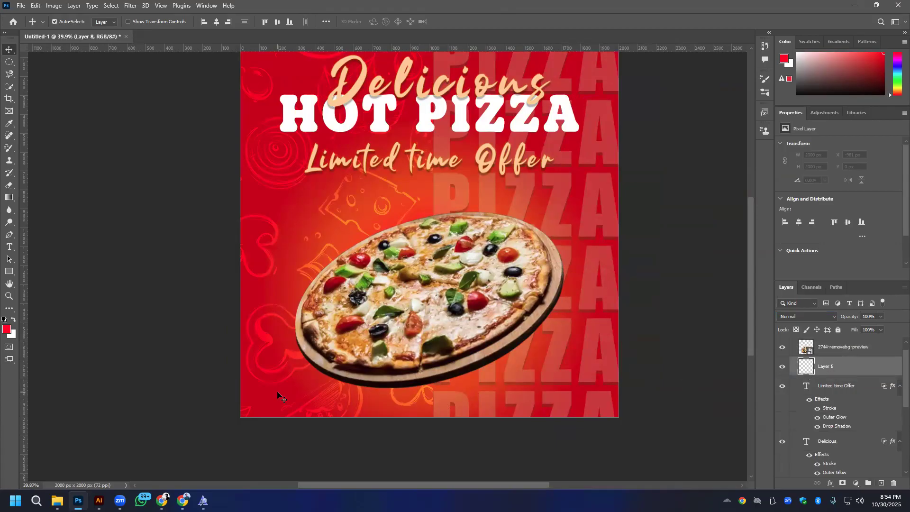
- Draw a thin black-filled ellipse about 1221 x 21 px below the pizza and place it at about X 390, Y 1899 px
left_click(9, 62)
left_click_drag(323, 396, 553, 398)
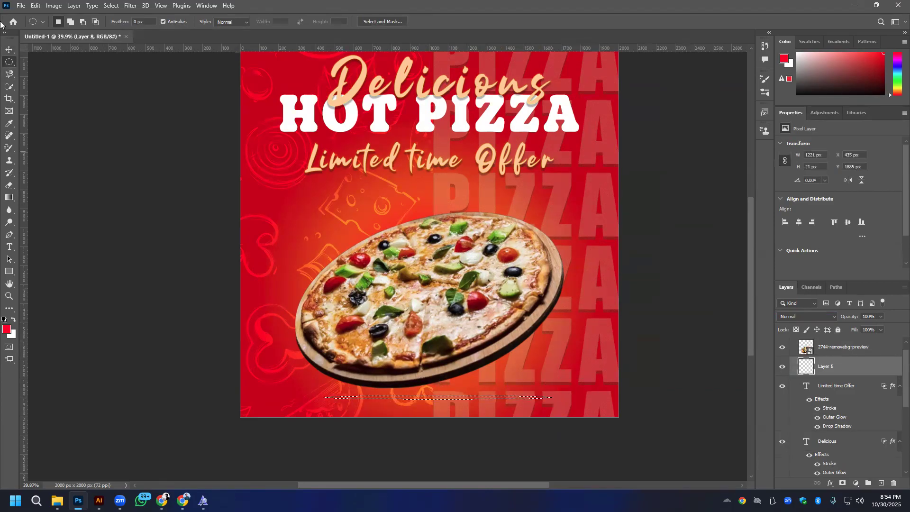
left_click(4, 320)
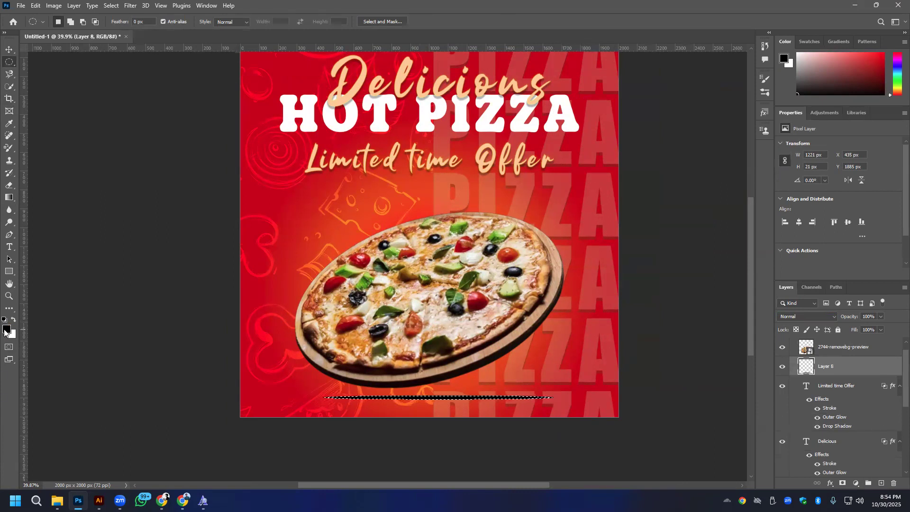
key("alt+BackSpace")
key("ctrl+d")
key("v")
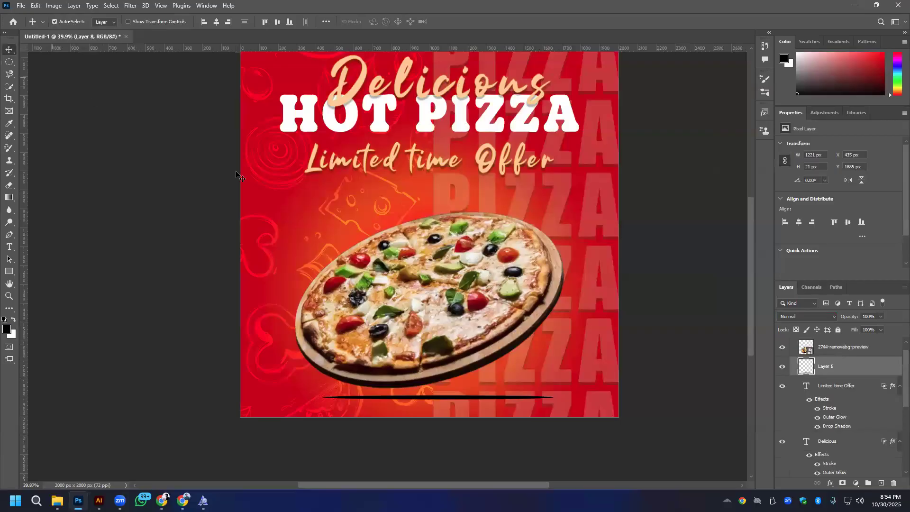
left_click_drag(436, 399, 432, 401)
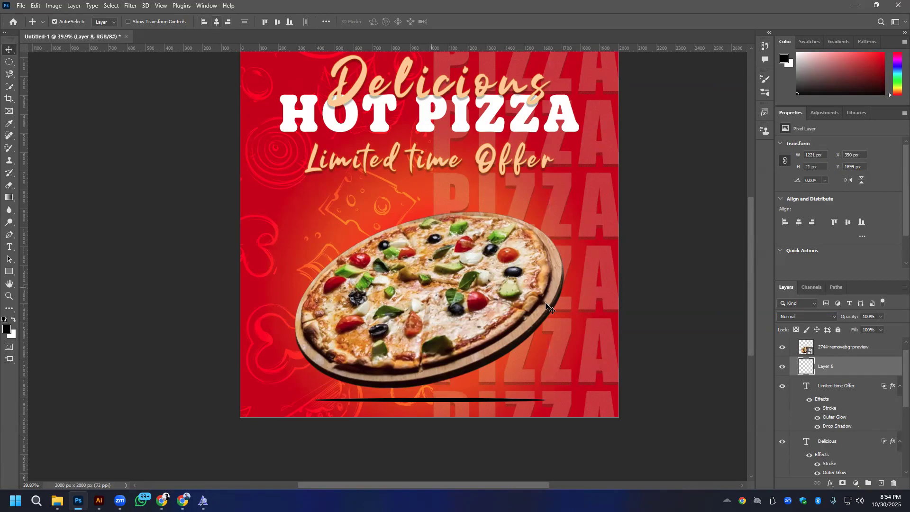
- Apply a Gaussian Blur with a radius of about 11.1 pixels to the black ellipse to make a soft shadow
left_click(131, 6)
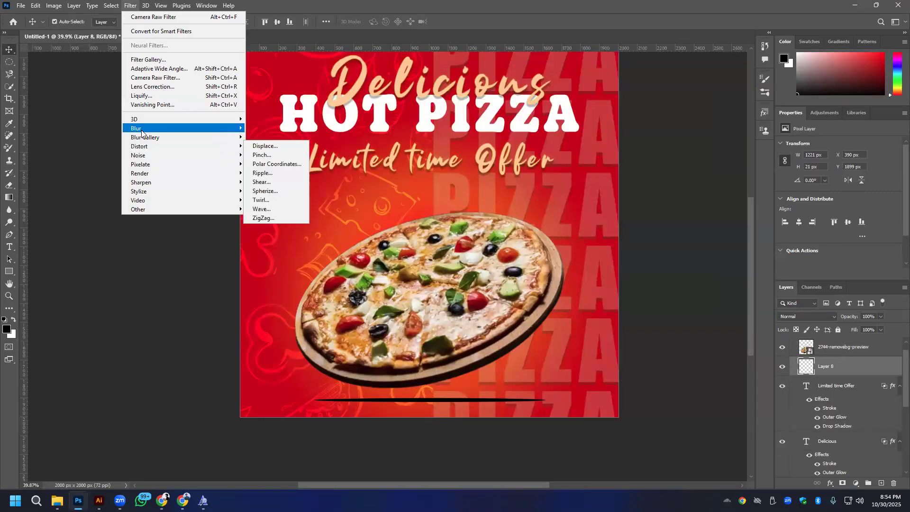
mouse_move(144, 126)
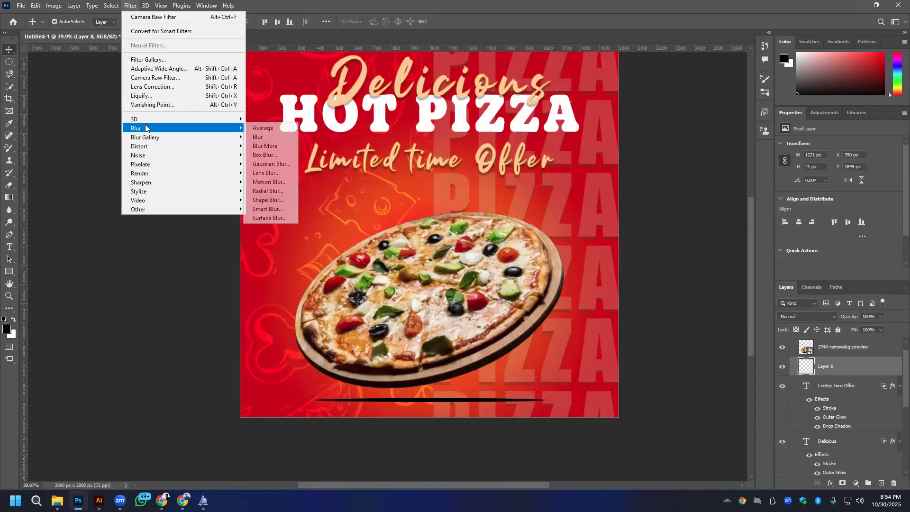
left_click(273, 164)
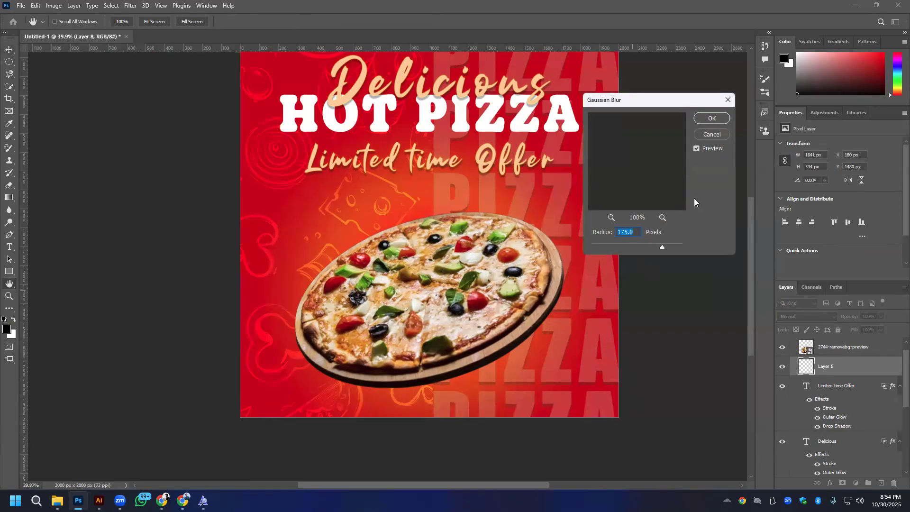
left_click(613, 243)
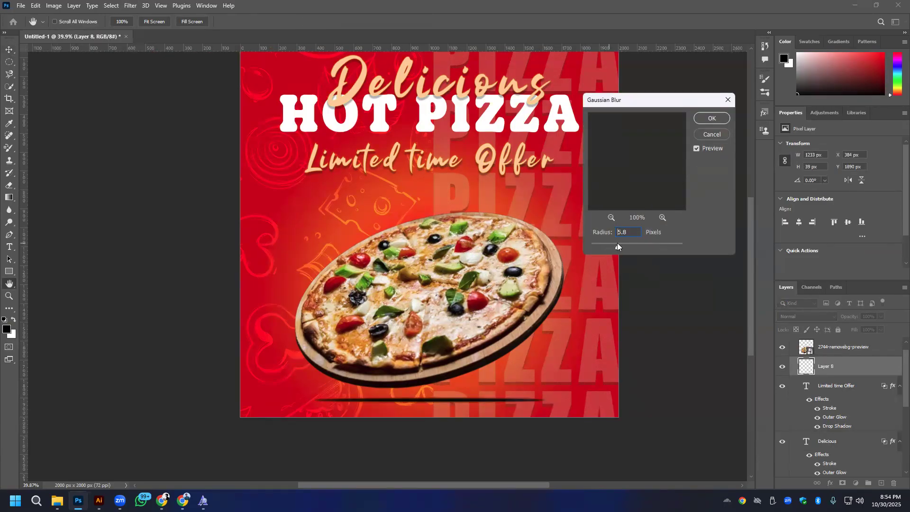
left_click_drag(624, 243, 607, 243)
left_click(627, 243)
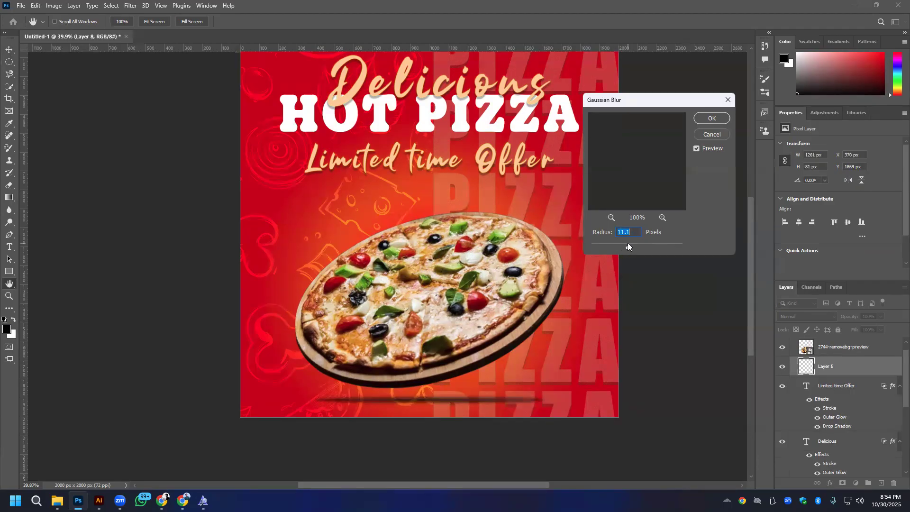
left_click_drag(627, 243, 631, 243)
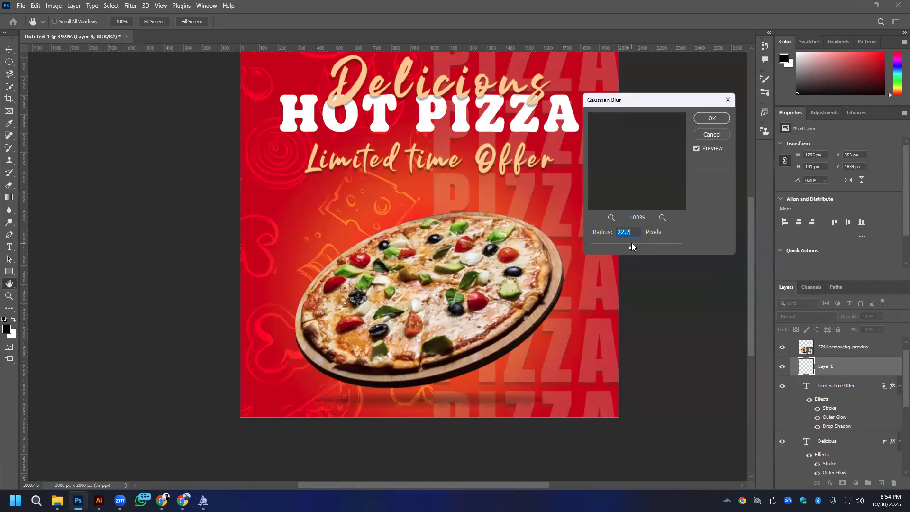
left_click(711, 119)
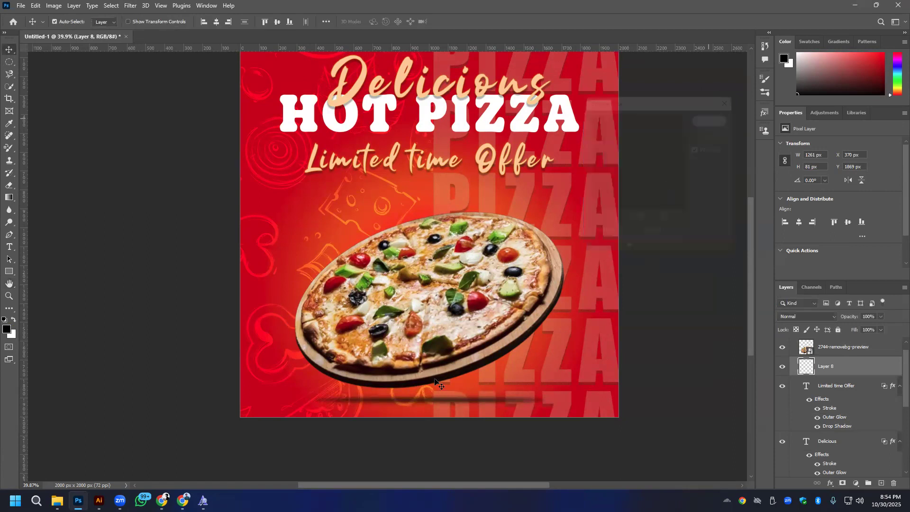
- Set the blurred shadow layer's blend mode to Multiply
left_click(808, 317)
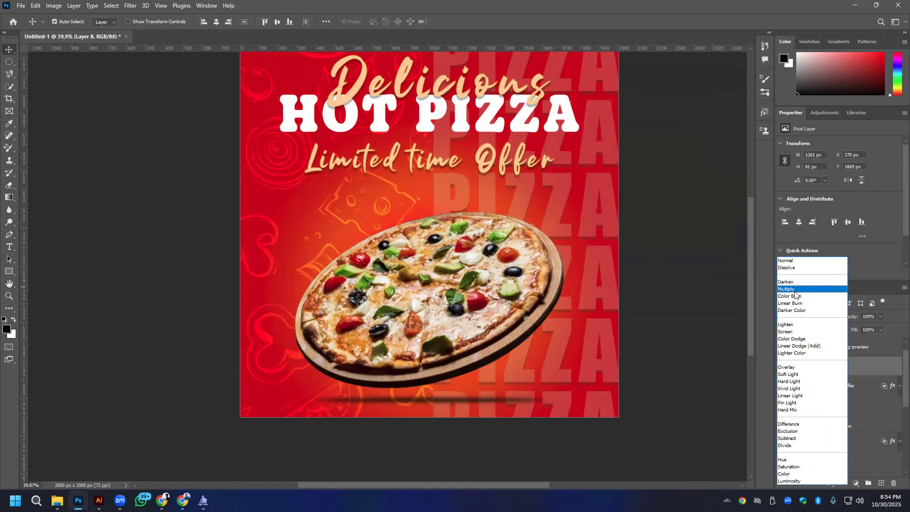
left_click(795, 289)
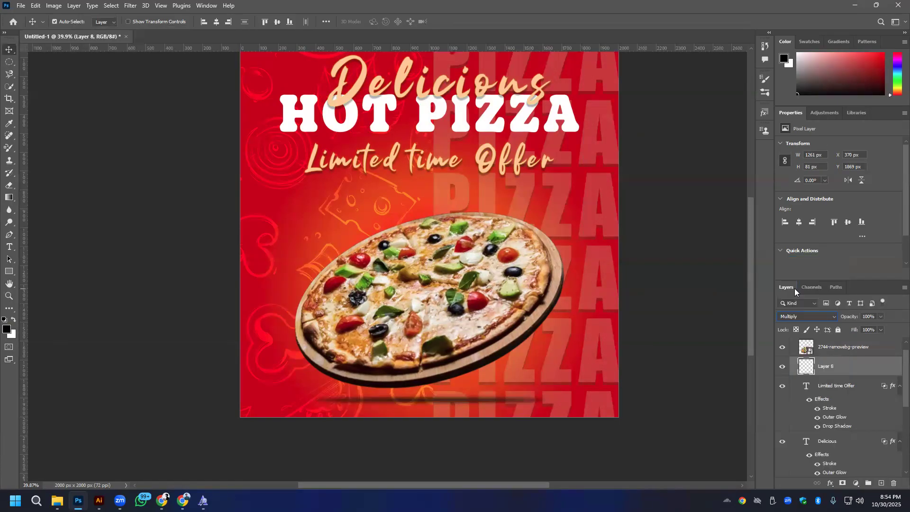
left_click(804, 315)
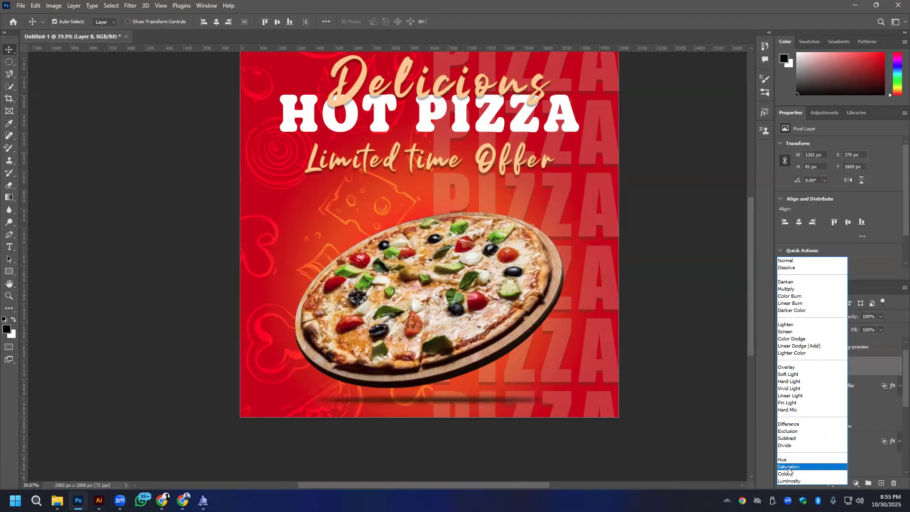
left_click(789, 289)
- Move the shadow closer beneath the pizza to about X 352, Y 1850 px and set its layer opacity to 82%
left_click_drag(479, 403, 469, 402)
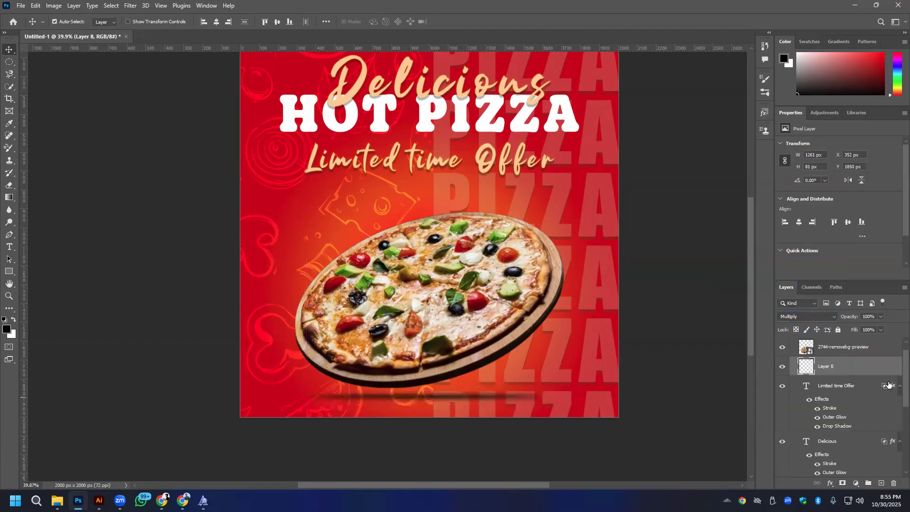
type("82")
key("Return")
scroll(342, 293, "down", 2)
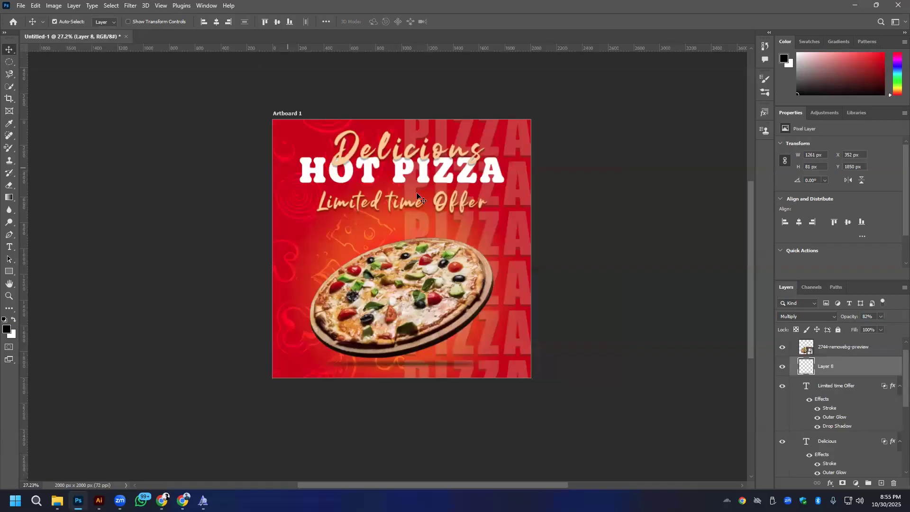
scroll(396, 153, "up", 3)
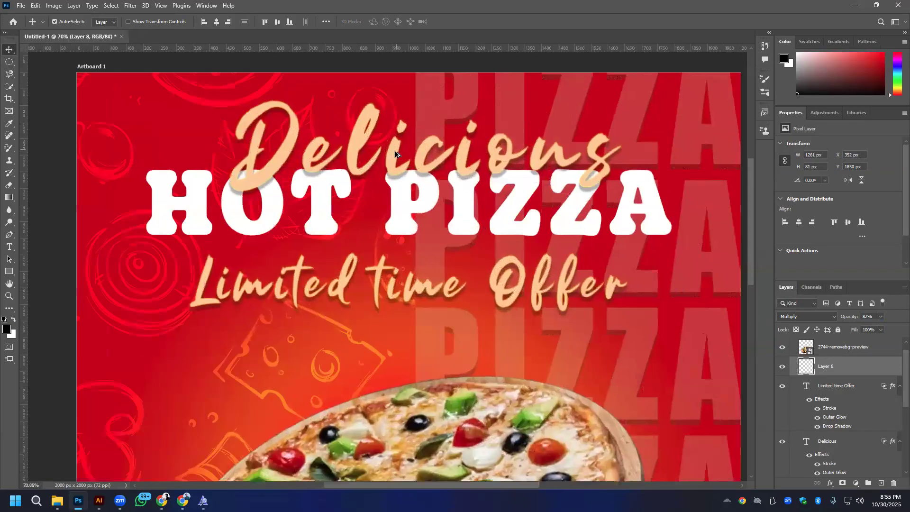
- Recolor the Delicious headline bright yellow, #fae500
left_click(396, 154)
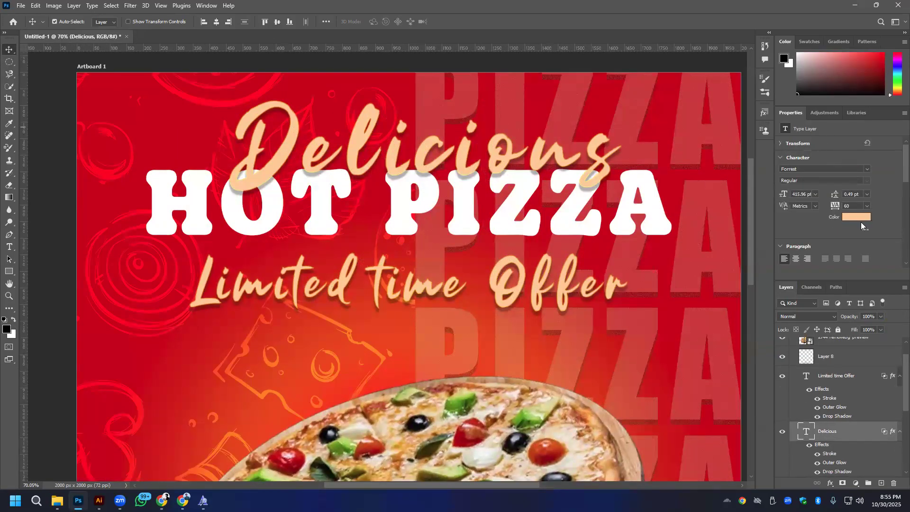
left_click(859, 218)
left_click(172, 291)
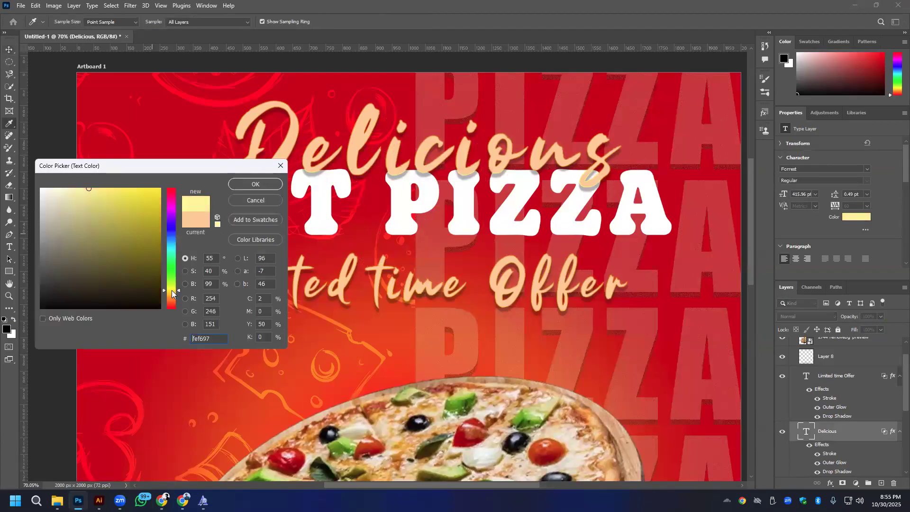
left_click(159, 189)
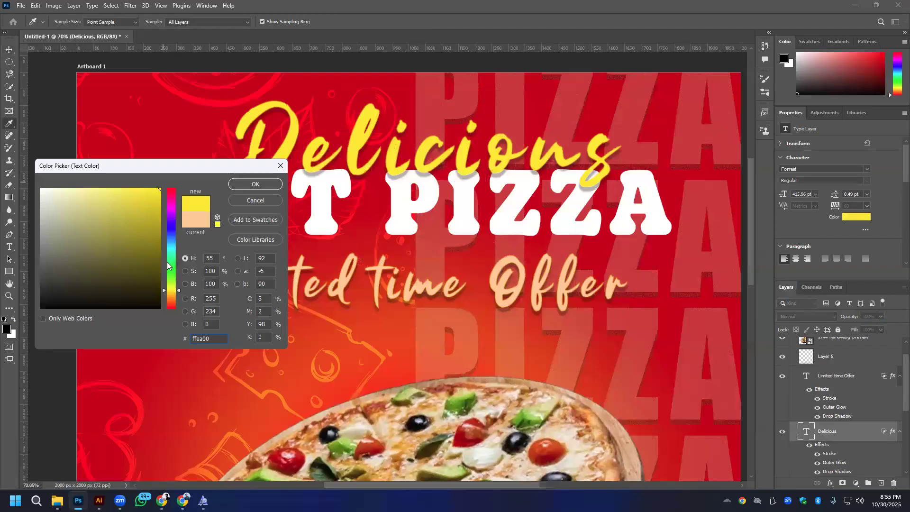
left_click_drag(152, 195, 115, 186)
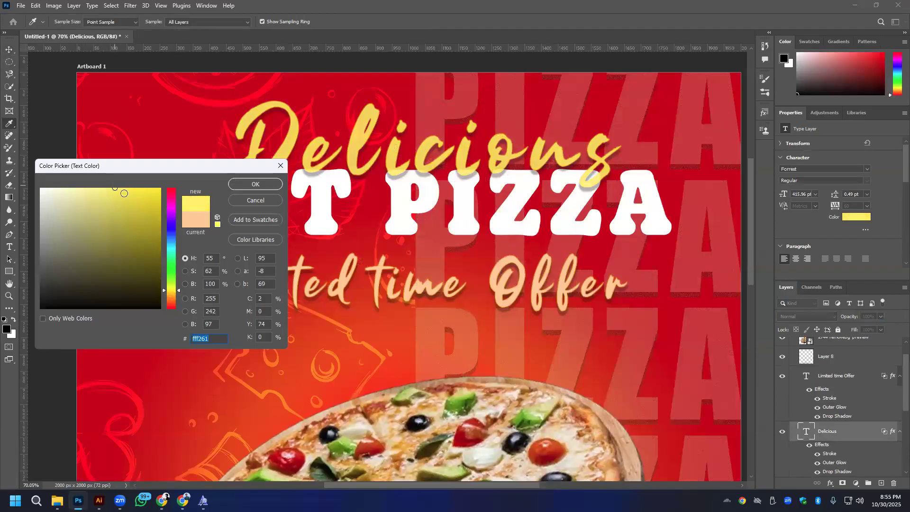
left_click(135, 190)
left_click_drag(136, 191, 172, 190)
left_click_drag(172, 299, 172, 293)
left_click_drag(173, 294, 174, 290)
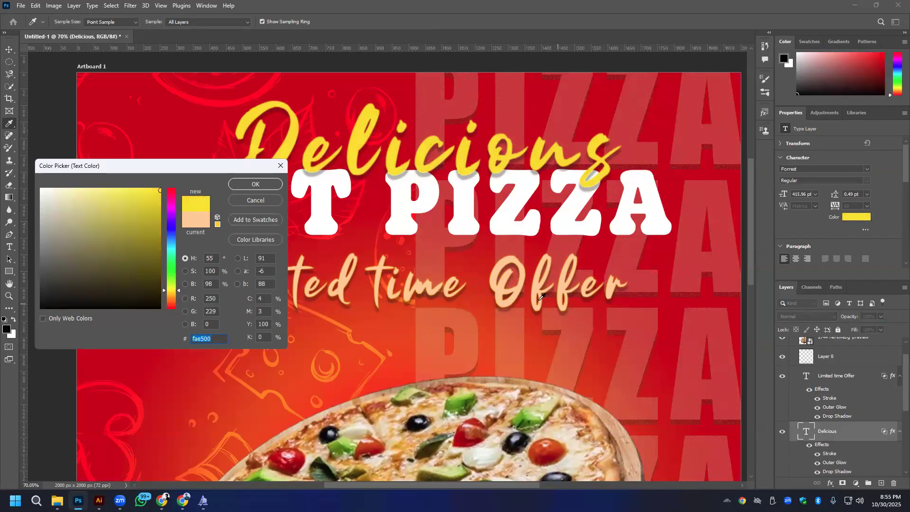
left_click(243, 183)
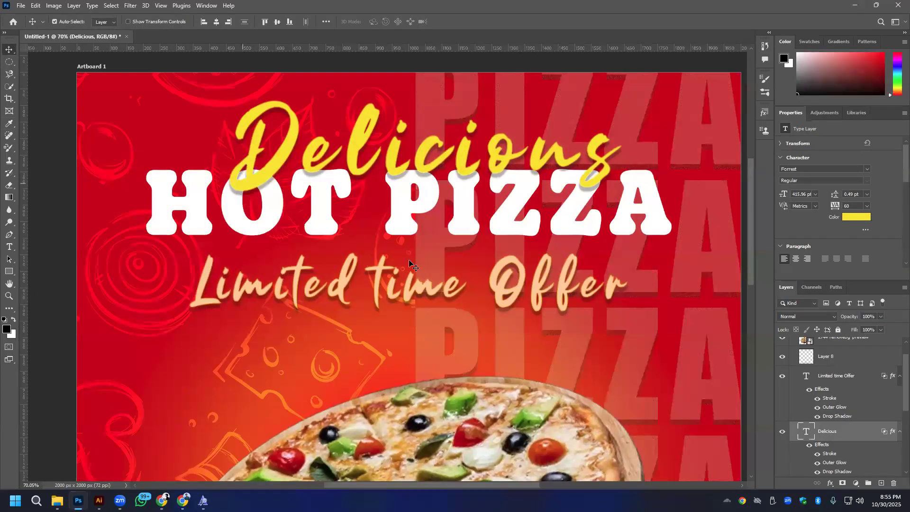
- Recolor the Limited time Offer text #fae500 by sampling the yellow from the Delicious headline
left_click(394, 287)
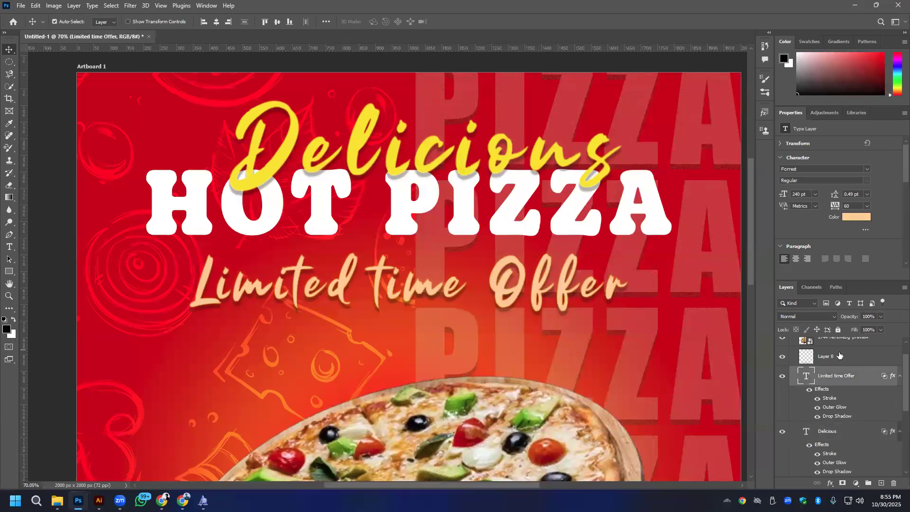
left_click(862, 220)
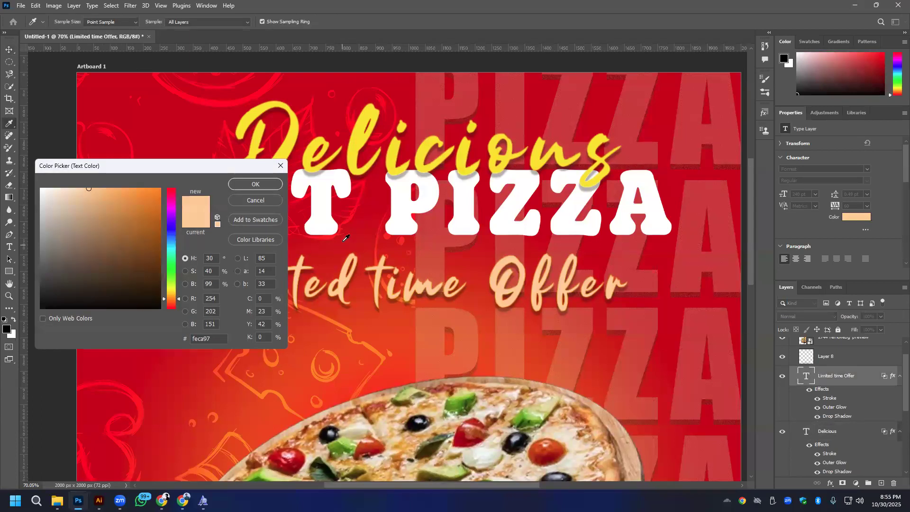
left_click(358, 138)
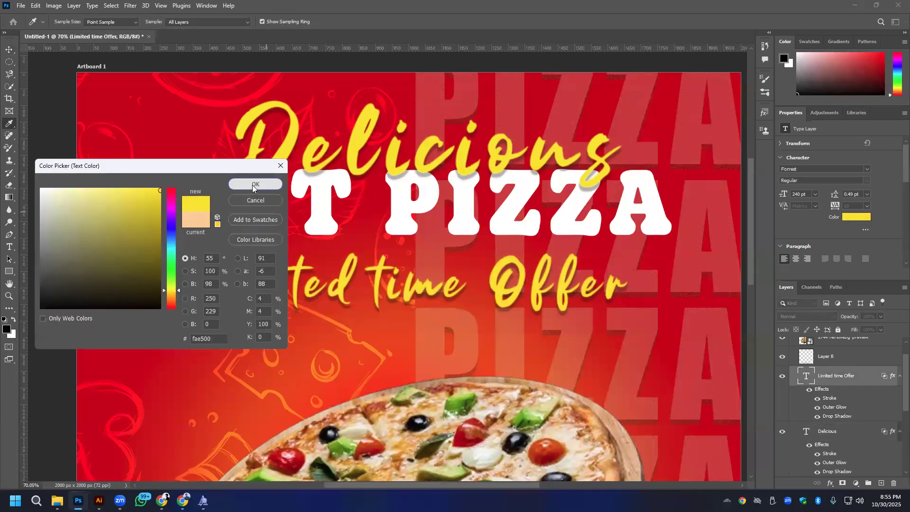
left_click(255, 184)
- Nudge the Limited time Offer text slightly right and align the horizontal centers of it and the Delicious headline
scroll(421, 292, "down", 5)
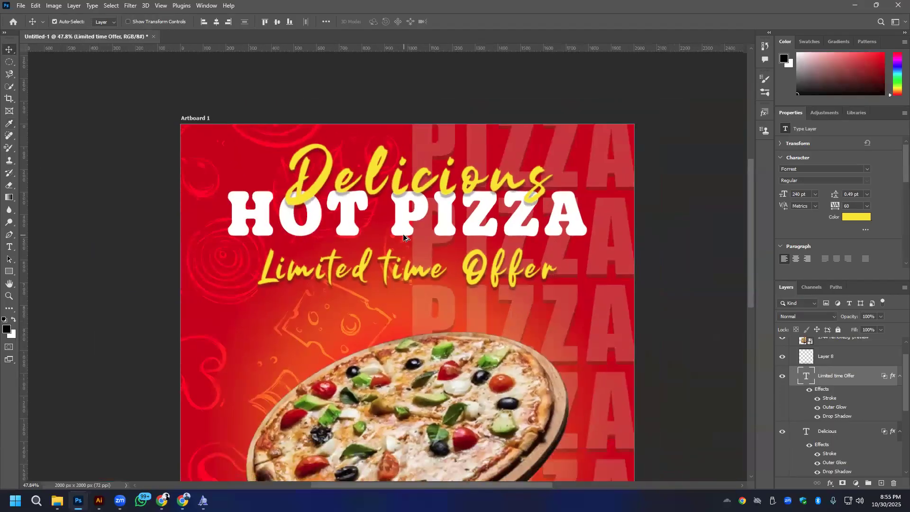
left_click_drag(565, 251, 554, 240)
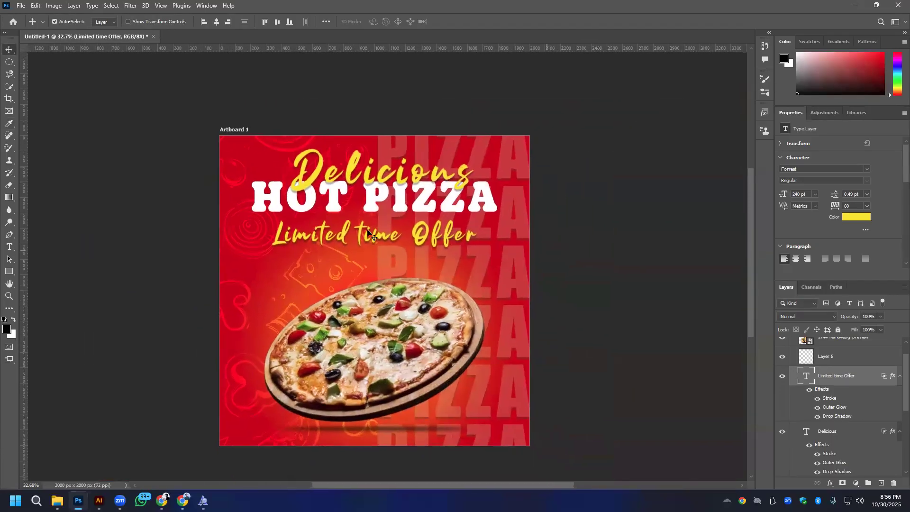
left_click_drag(419, 234, 423, 235)
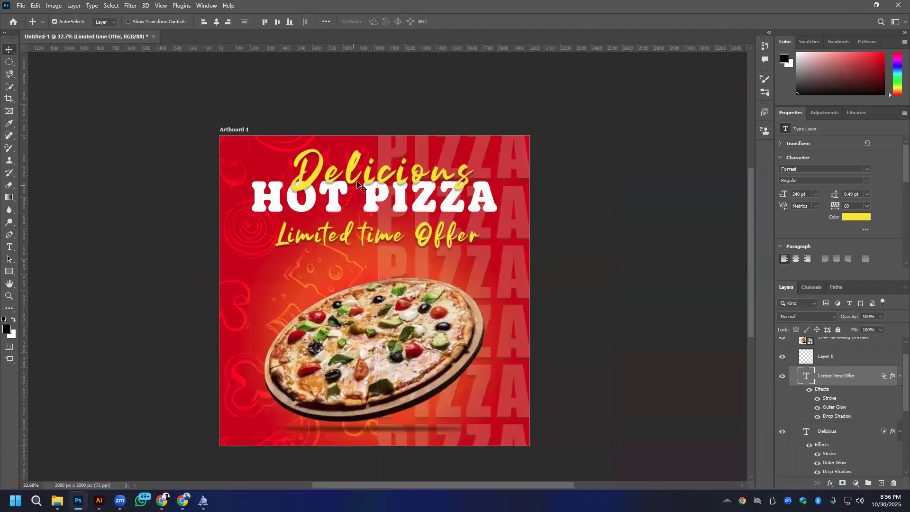
left_click(372, 178, "shift")
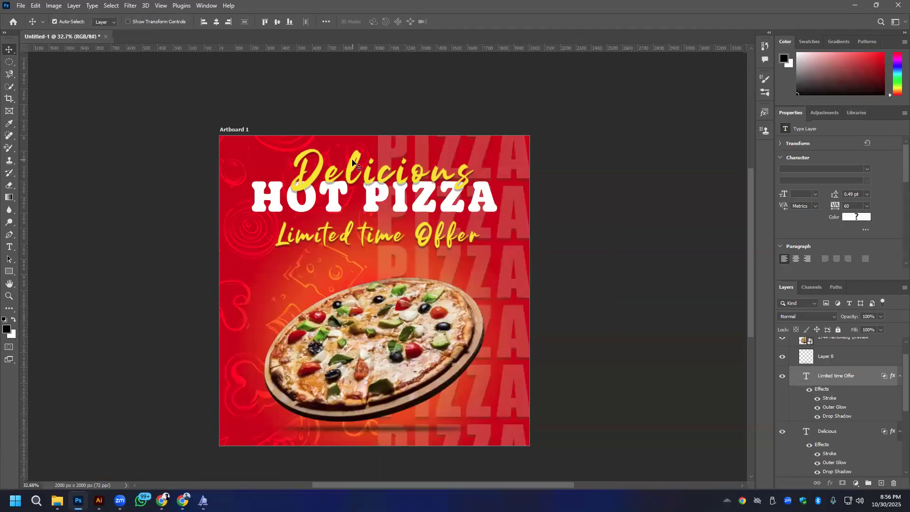
left_click(214, 25)
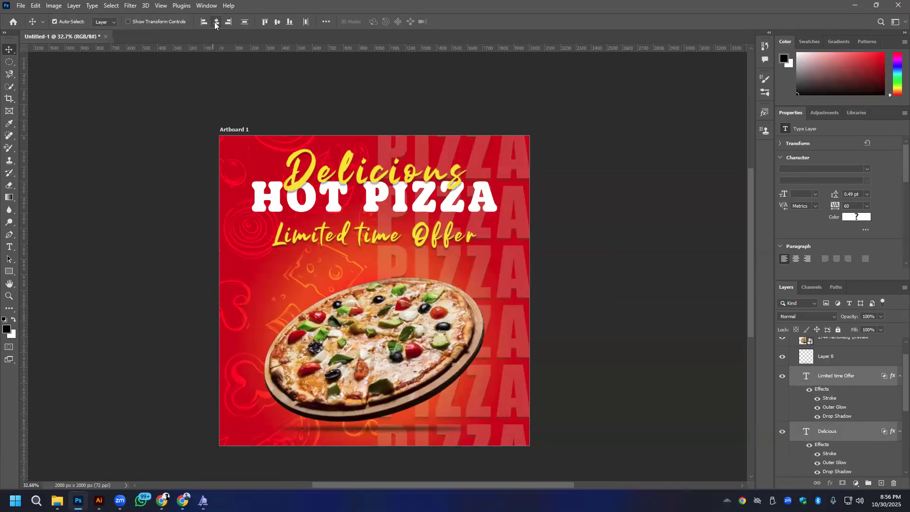
key("ctrl+g")
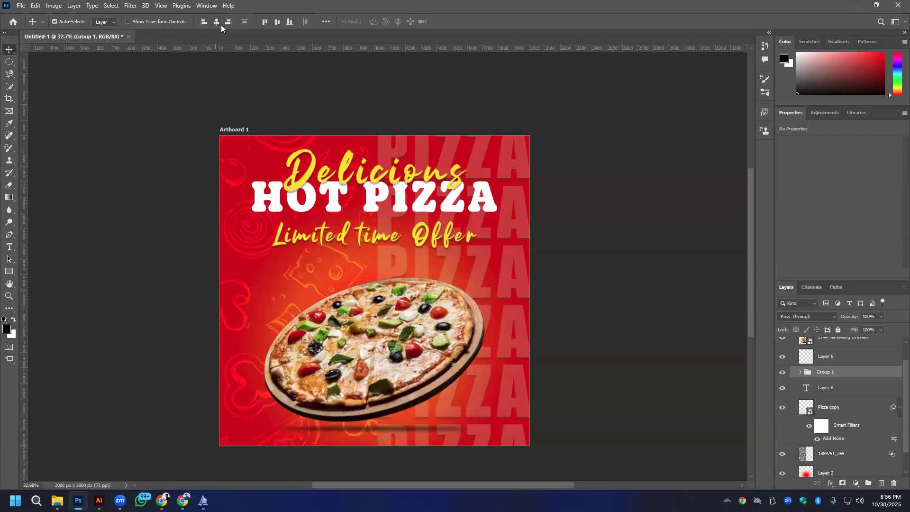
left_click(325, 22)
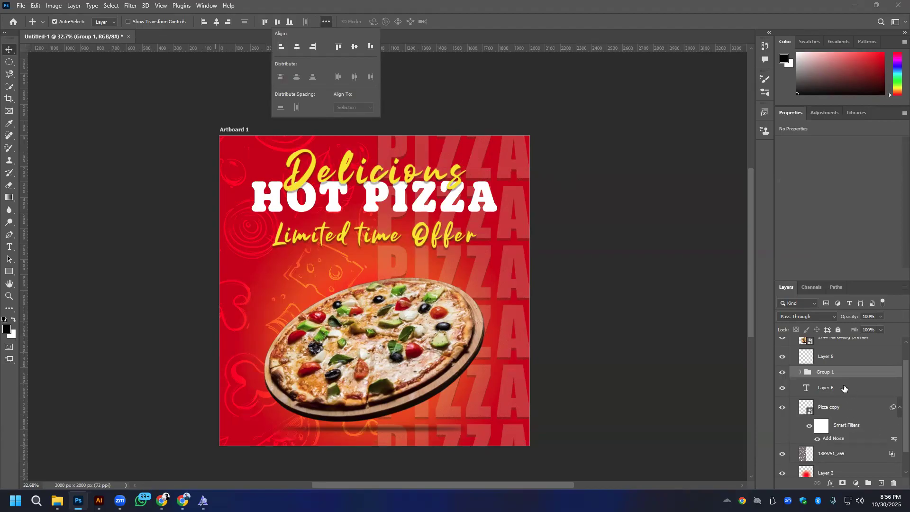
key("ctrl+z")
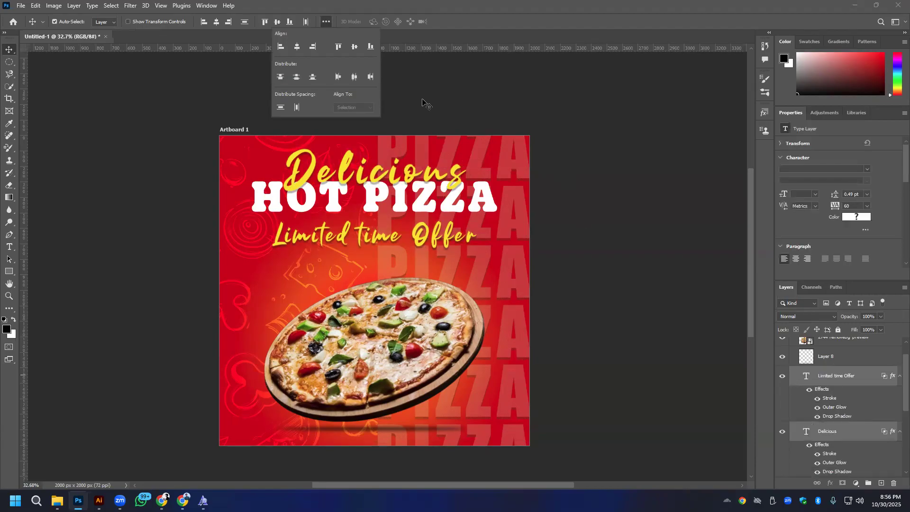
left_click(404, 87)
left_click(404, 88)
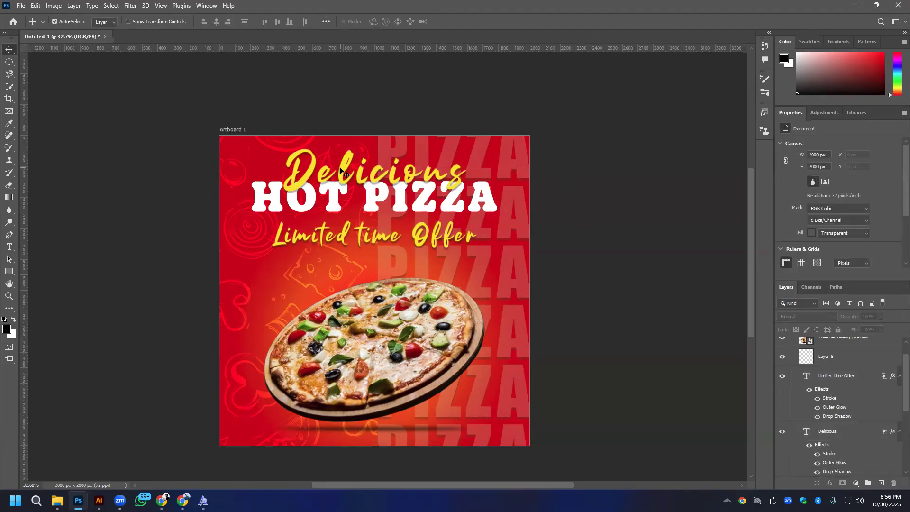
left_click(340, 173)
left_click(325, 22)
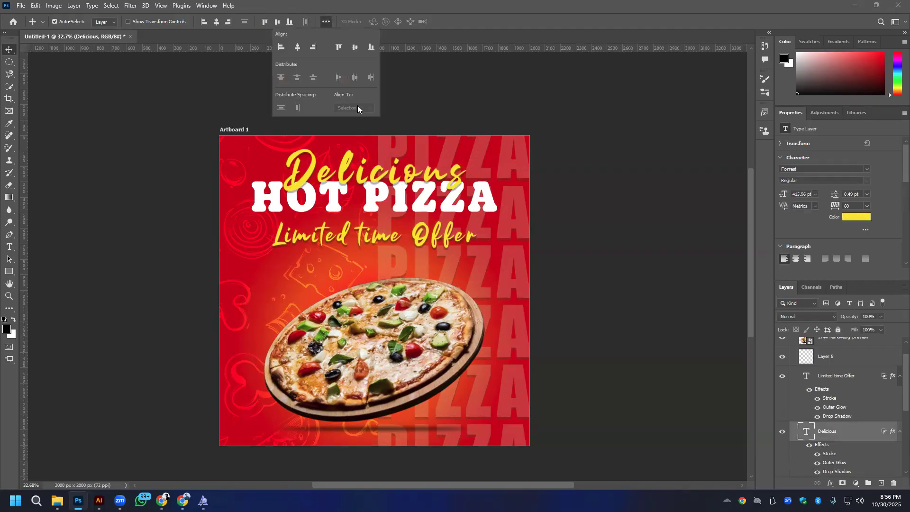
left_click(829, 380)
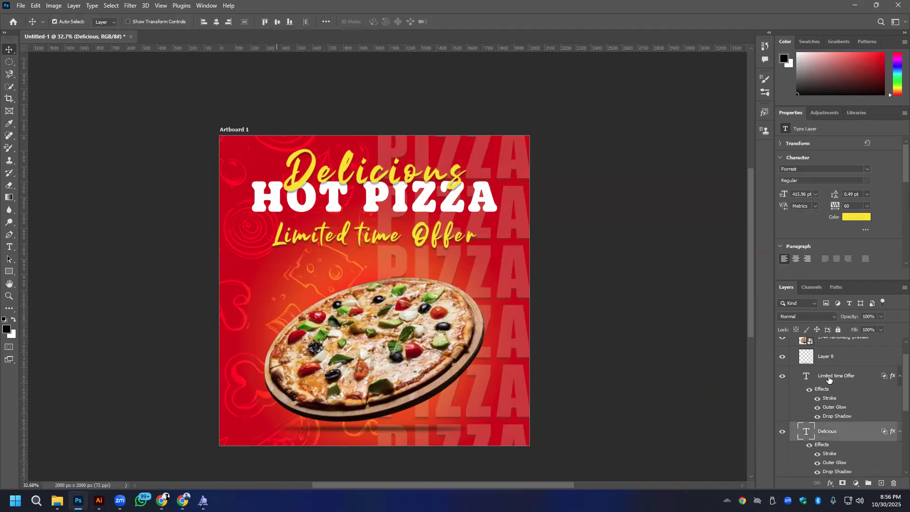
- Convert the Limited time Offer and Delicious text layers into separate smart objects
left_click(828, 379)
right_click(831, 376)
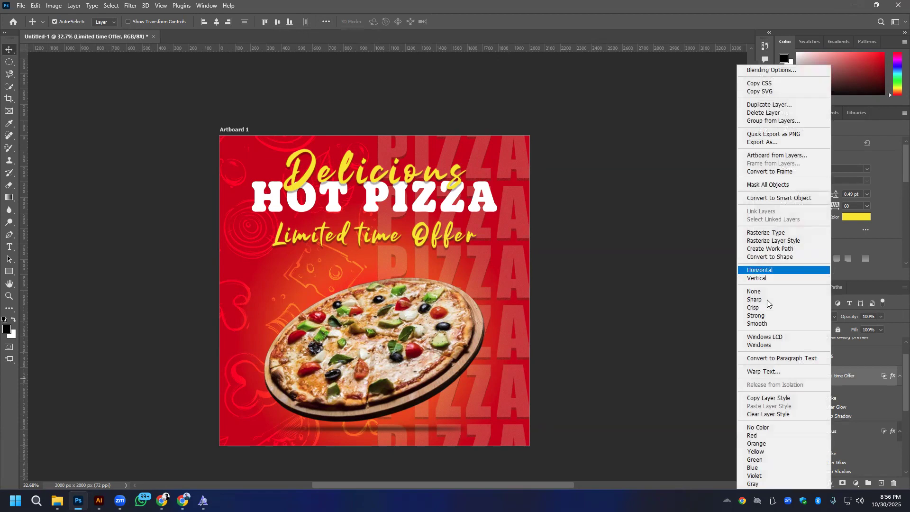
left_click(784, 200)
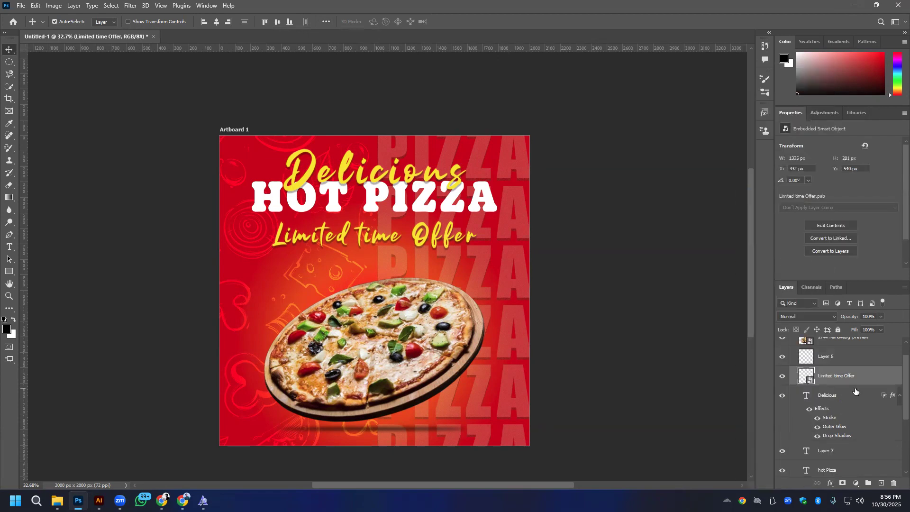
right_click(829, 399)
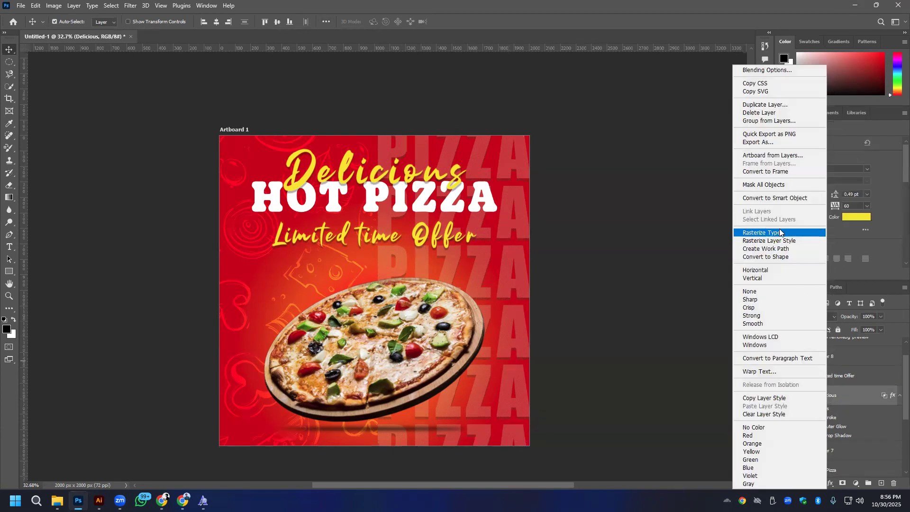
left_click(782, 198)
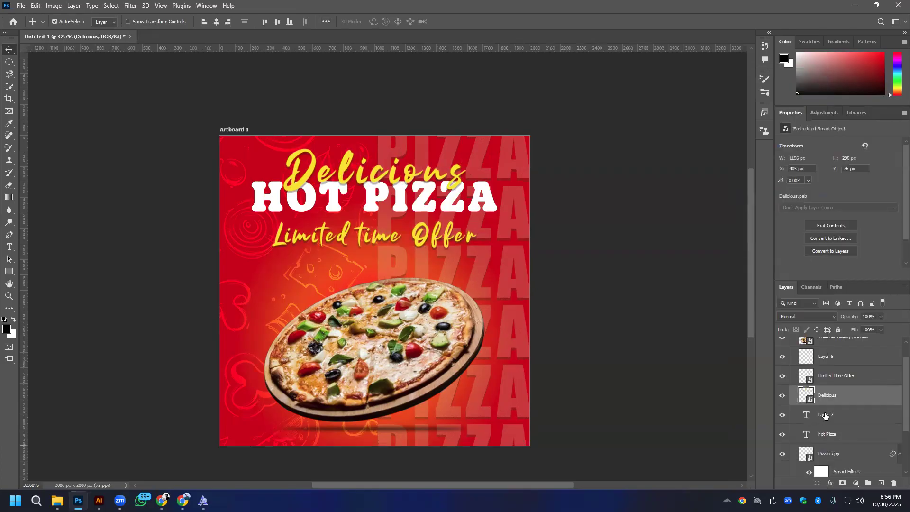
left_click(359, 242)
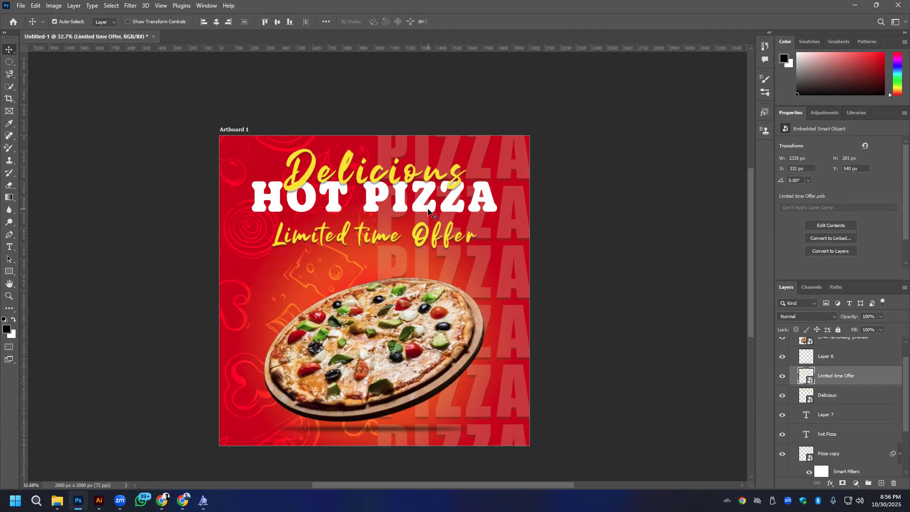
- Add a Multiply drop shadow to the hot Pizza text layer with 65% opacity and 14 px distance, adjusting its size and spread
left_click(838, 437)
right_click(844, 434)
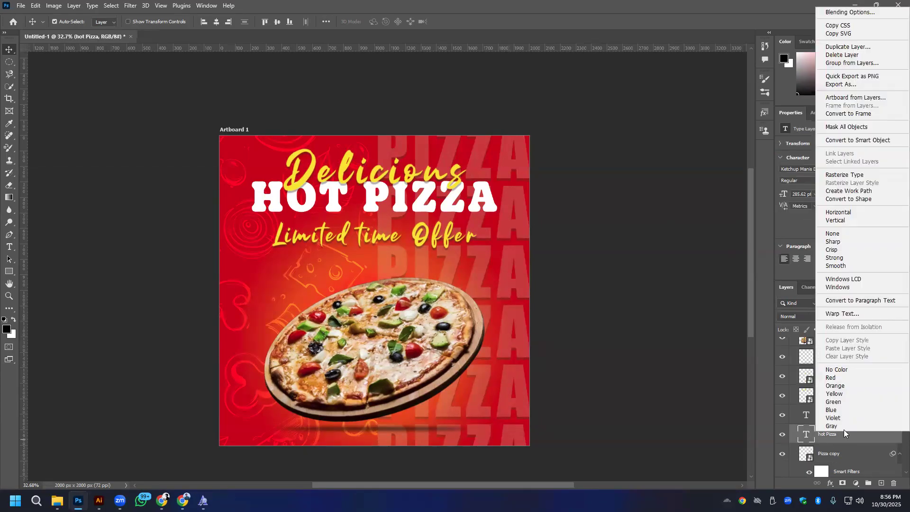
left_click(843, 13)
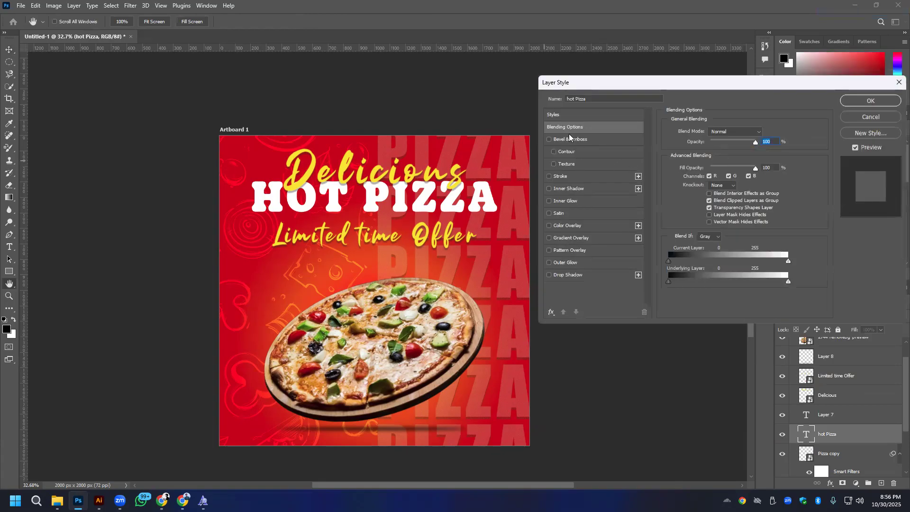
left_click(569, 276)
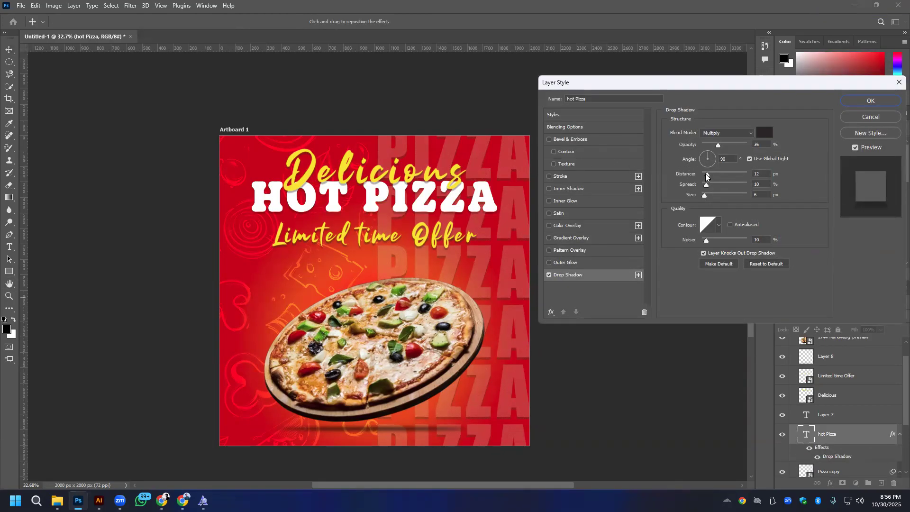
left_click_drag(718, 144, 722, 147)
left_click_drag(707, 178, 711, 178)
left_click(709, 177)
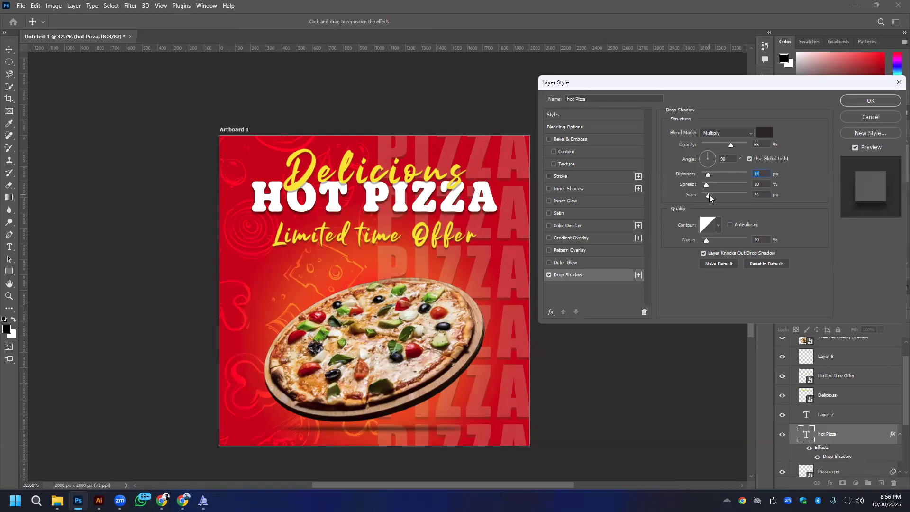
left_click(707, 195)
left_click(709, 185)
left_click(870, 101)
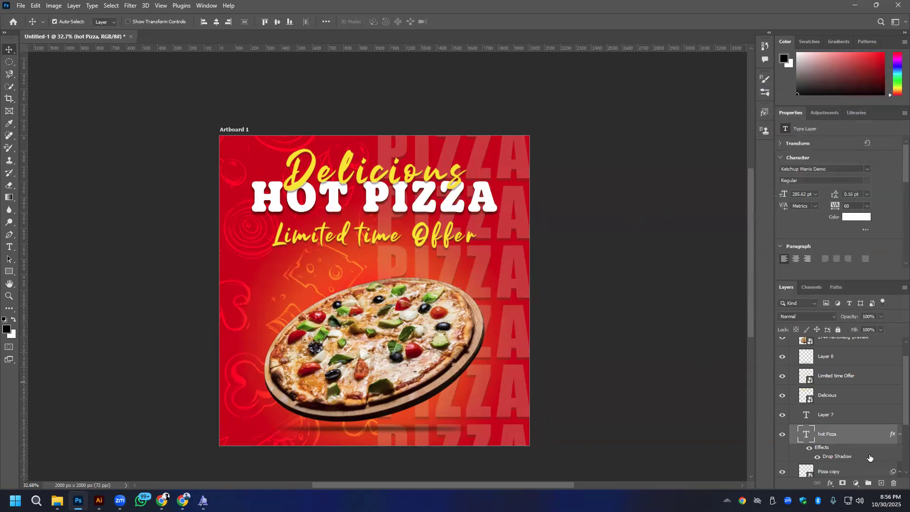
- Convert the hot Pizza text layer with its drop shadow into a smart object
right_click(864, 436)
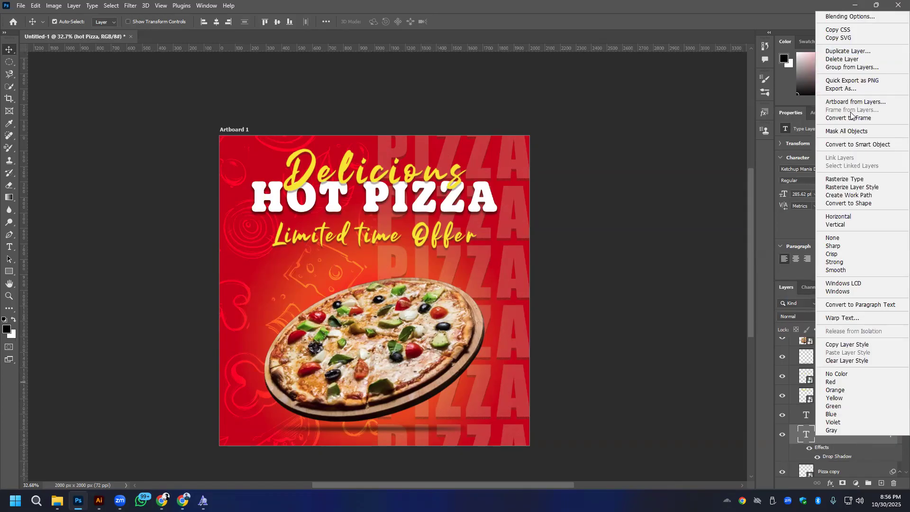
left_click(845, 145)
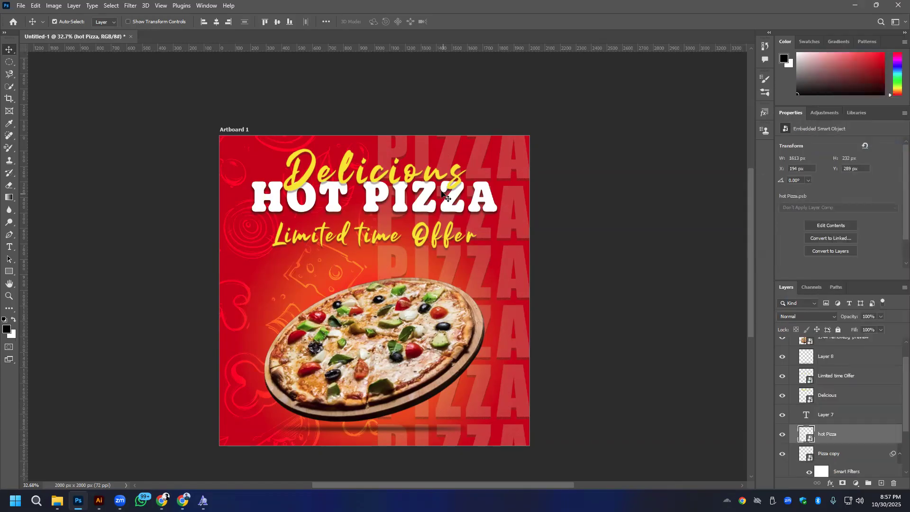
left_click(327, 22)
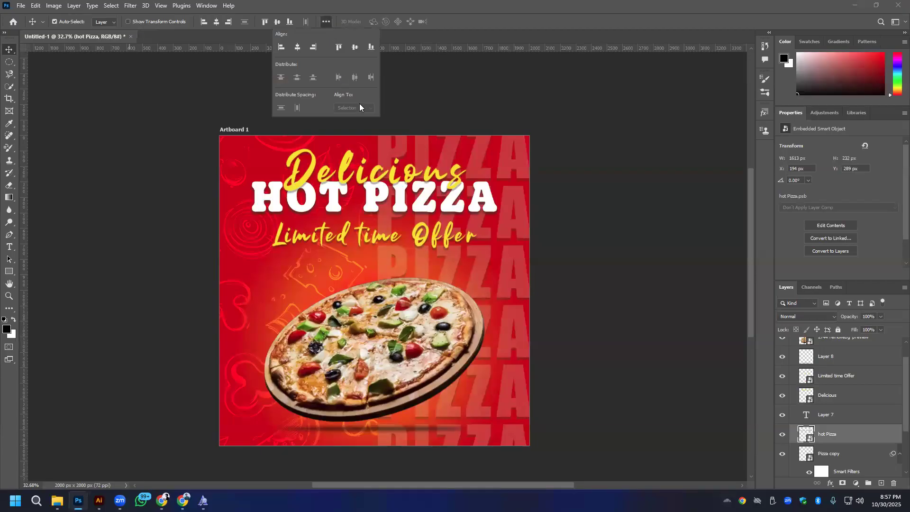
left_click(585, 289)
- Move the hot Pizza, Limited time Offer and Delicious headlines about 53 px right and select all three together
left_click(377, 206)
key("shift+Right")
key("shift+Right")
key("shift+Right")
key("shift+Right")
key("shift+Right")
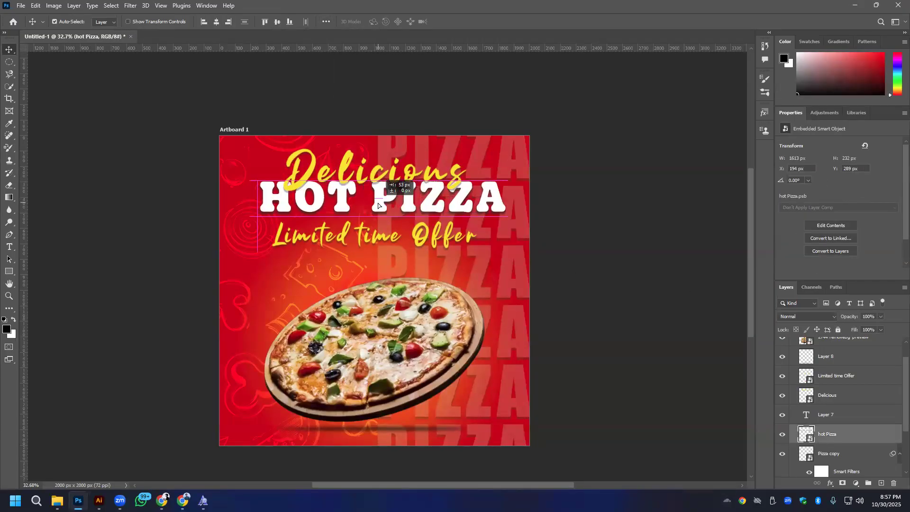
left_click_drag(378, 242, 385, 240)
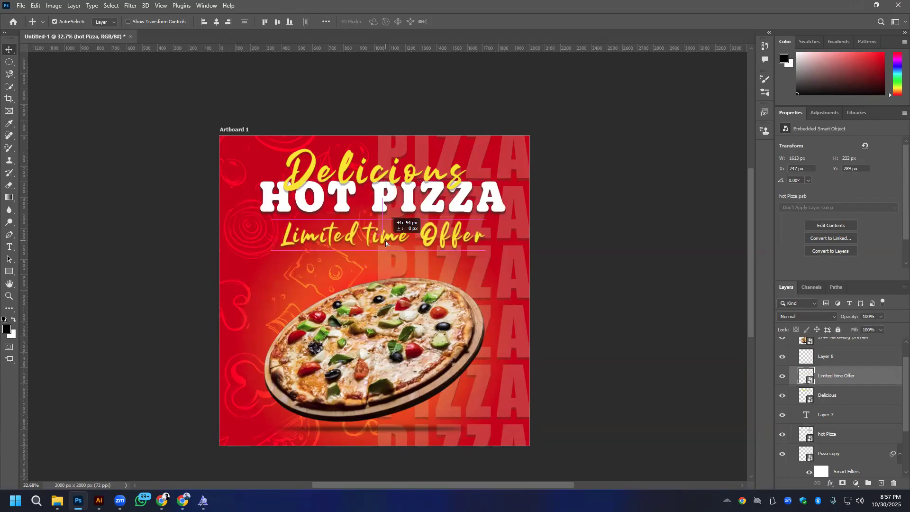
left_click_drag(375, 177, 383, 175)
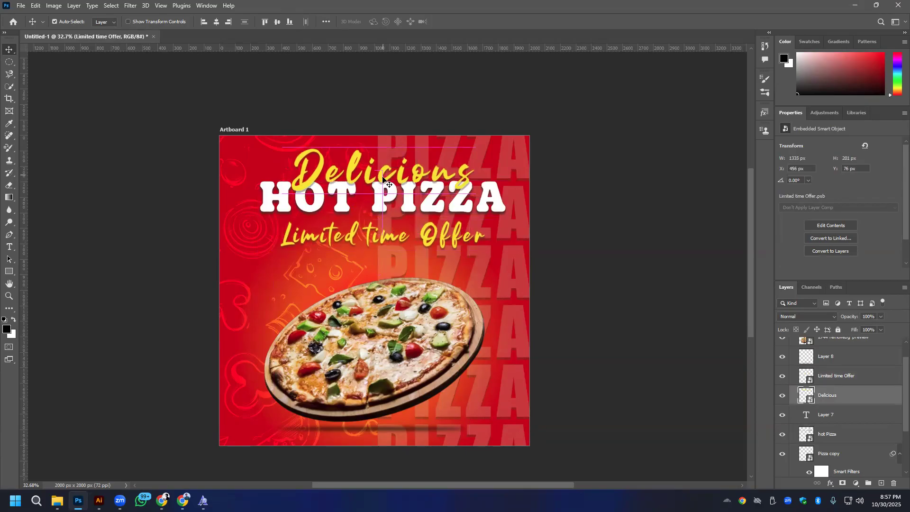
left_click(380, 204, "shift")
left_click(385, 242, "shift")
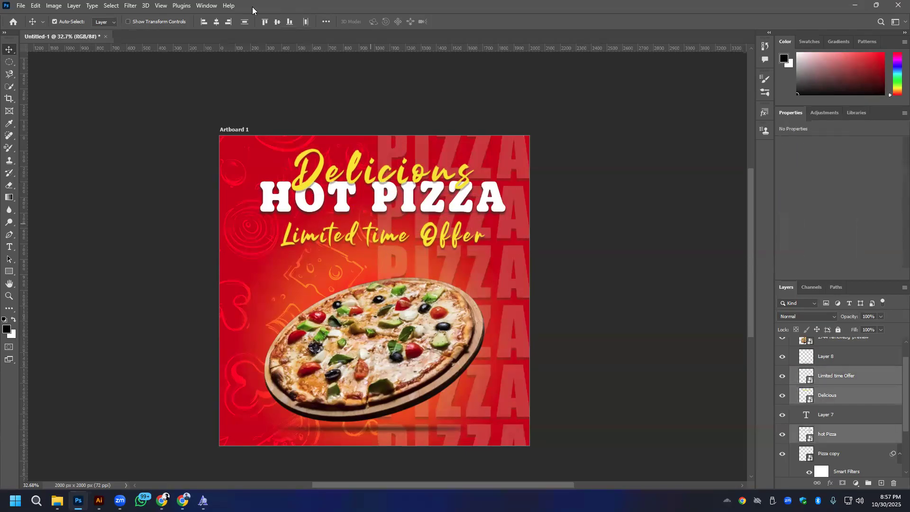
- Move the Limited time Offer text slightly up, closer beneath the HOT PIZZA headline
left_click(570, 197)
left_click(385, 239)
left_click_drag(385, 236, 384, 231)
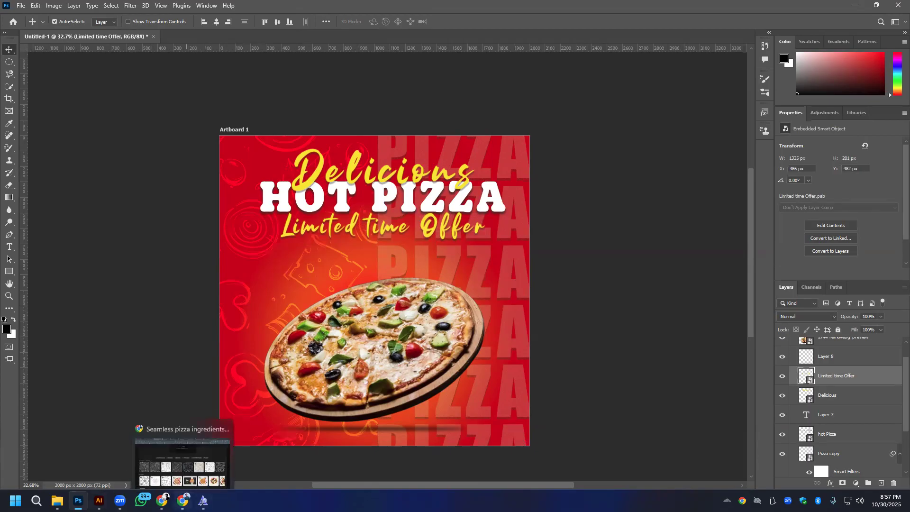
- Switch to Chrome and search Google Images for "capcikam" in place of the pizza social media post search
left_click(182, 500)
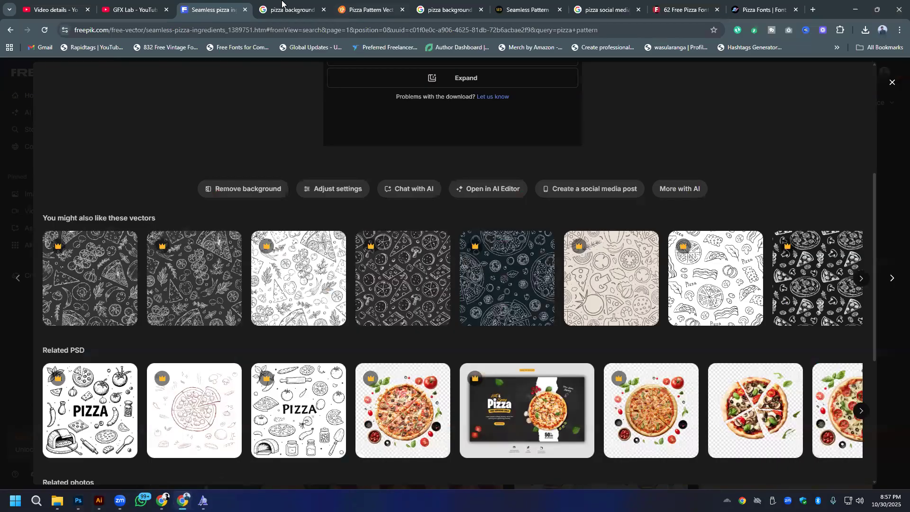
left_click(605, 6)
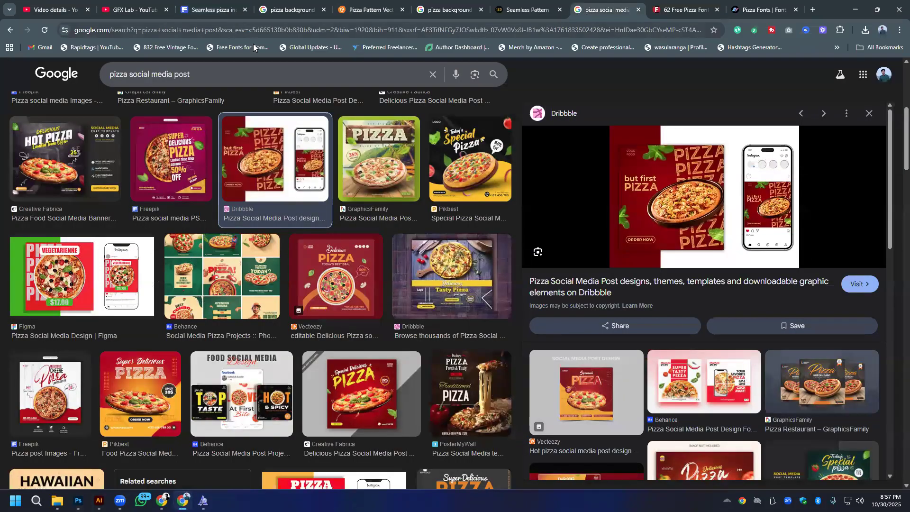
triple_click(238, 75)
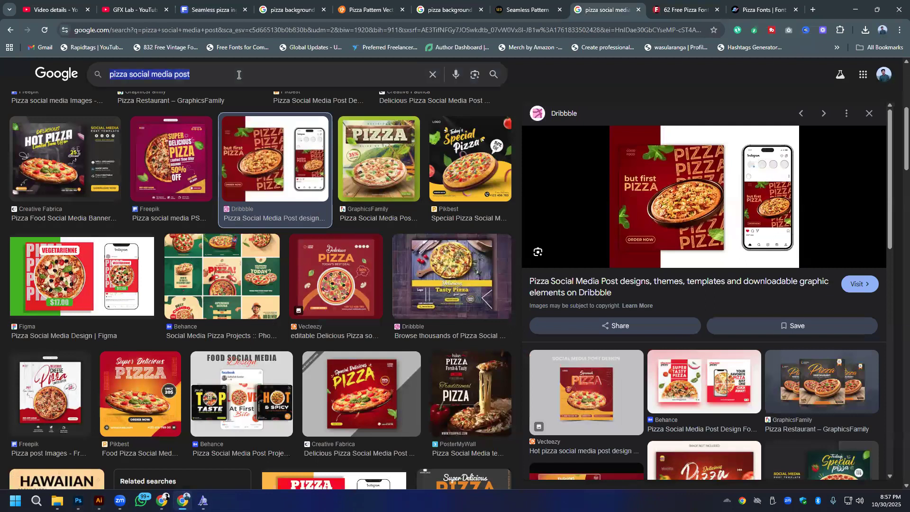
type("capci")
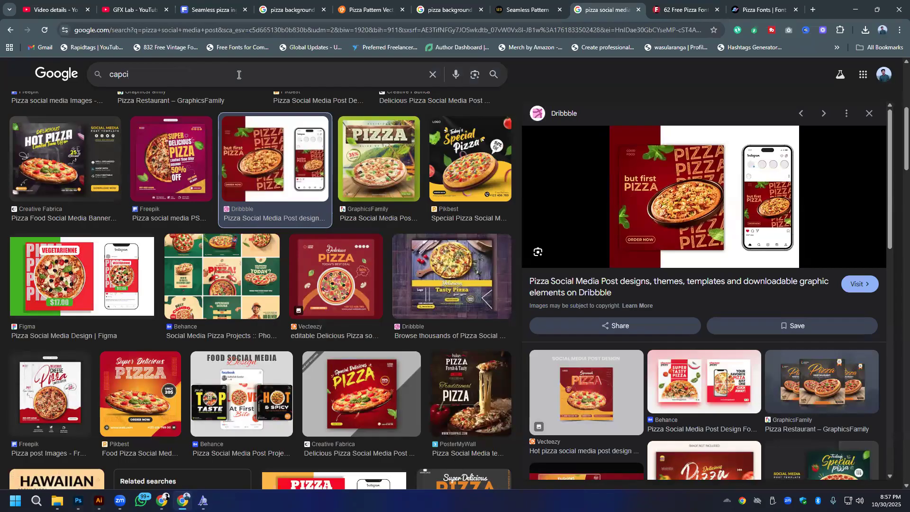
type("kam")
key("Return")
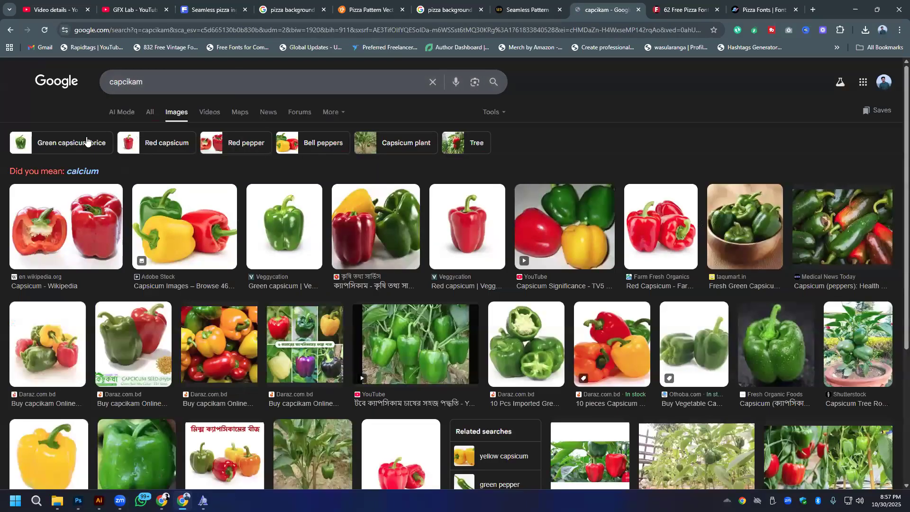
left_click(83, 171)
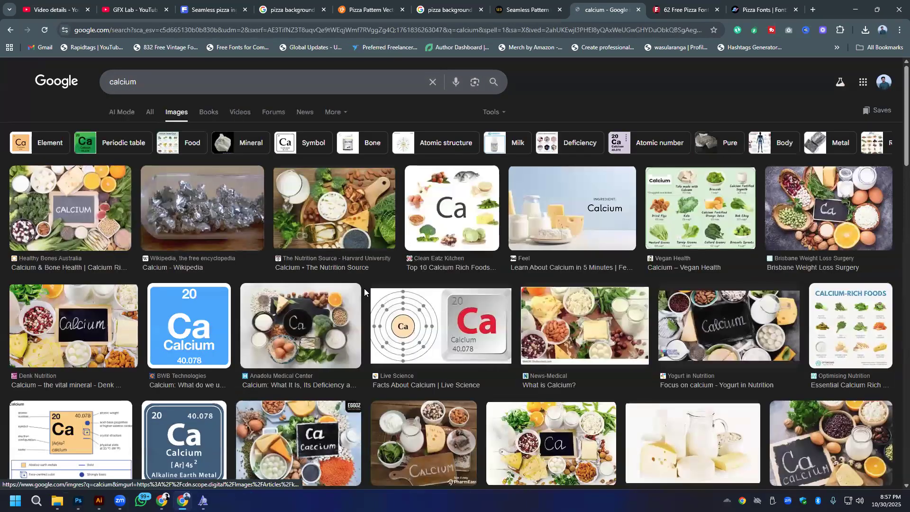
key("alt+Left")
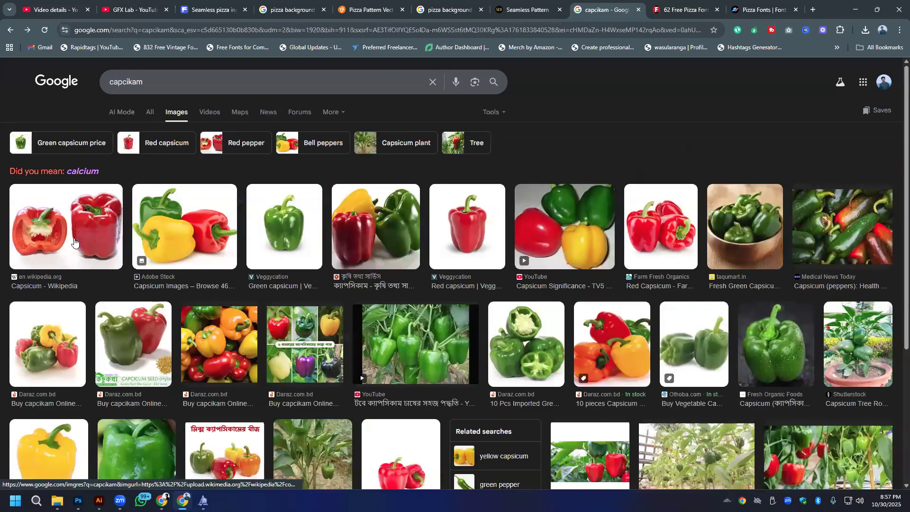
left_click(150, 112)
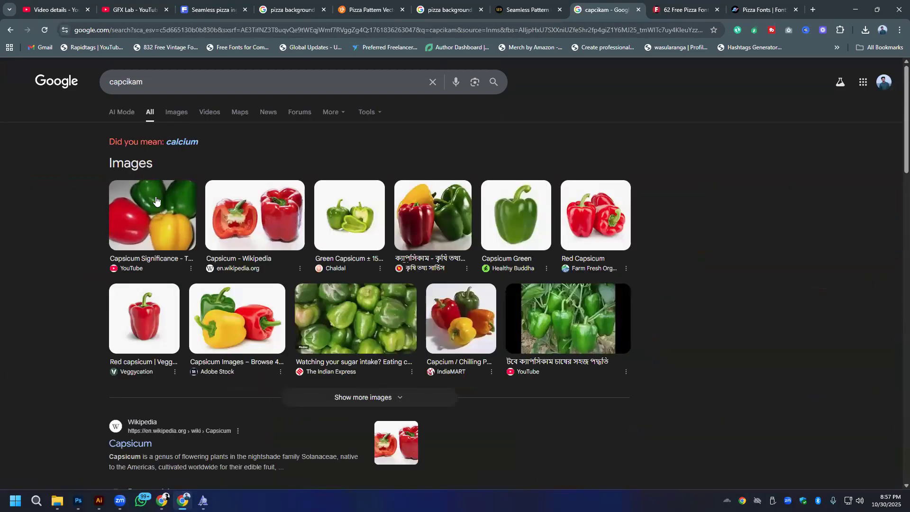
left_click(174, 114)
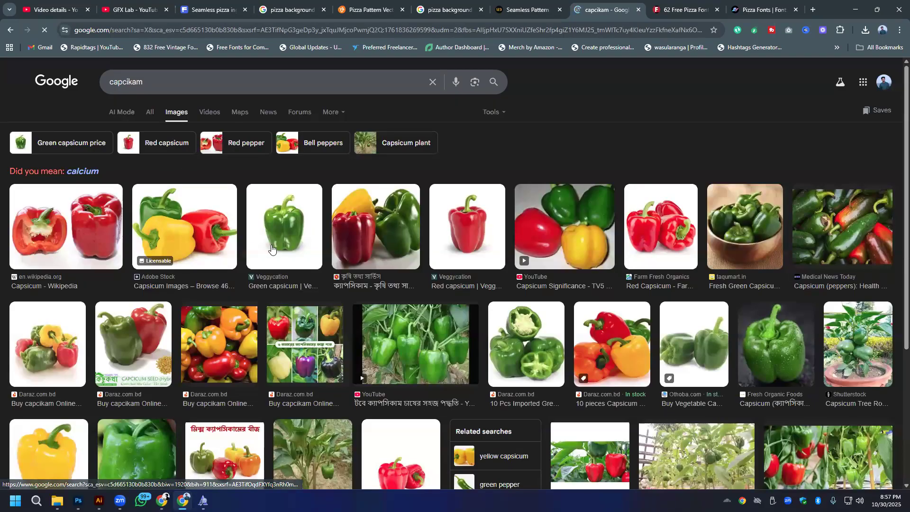
- Refine the image search to "capcikam slice" and open the Dreamstime green slice and another green capsicum image in separate browser tabs
scroll(361, 288, "down", 4)
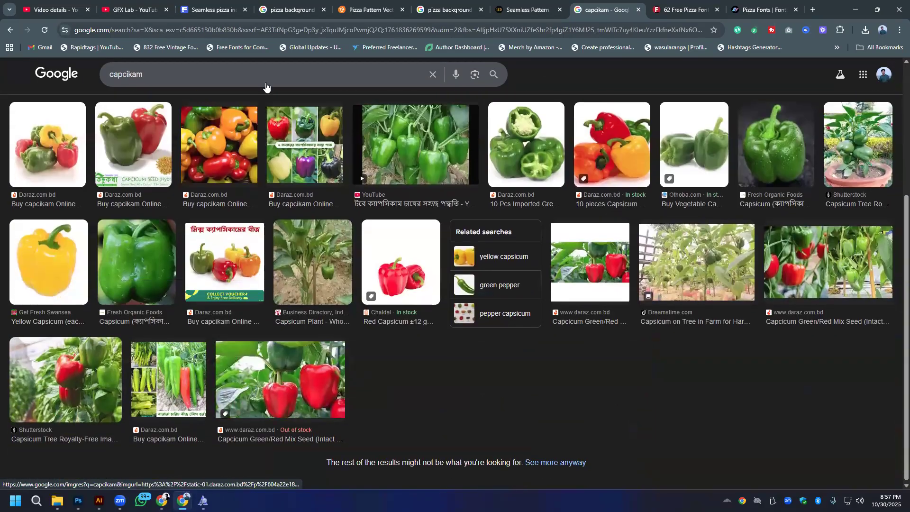
scroll(237, 83, "up", 4)
type("ice")
key("Return")
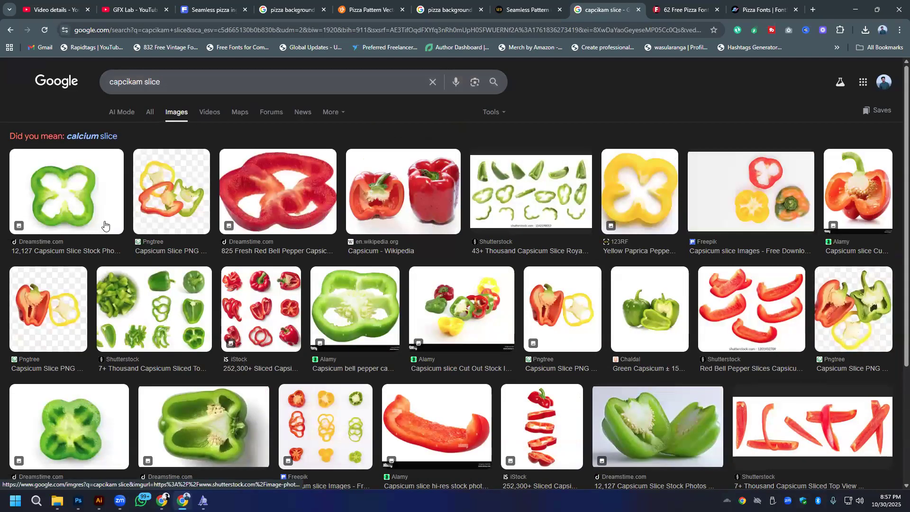
middle_click(68, 207)
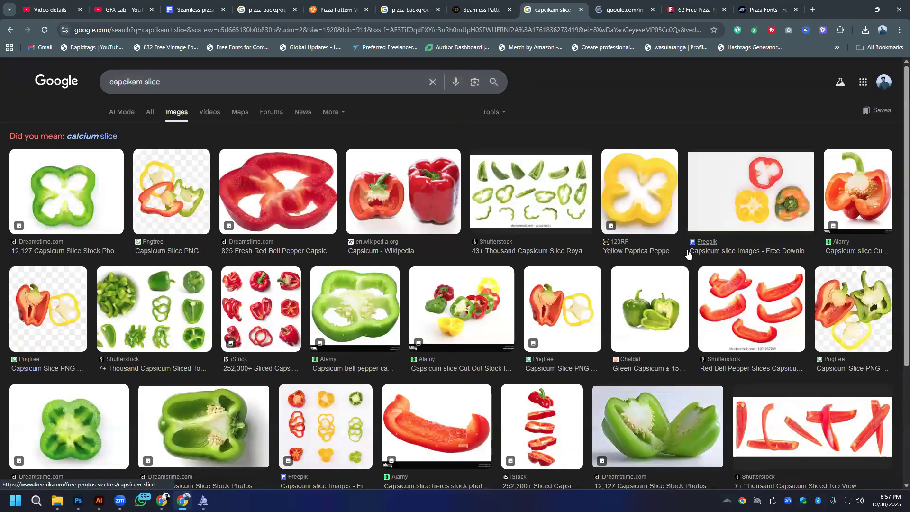
middle_click(655, 374)
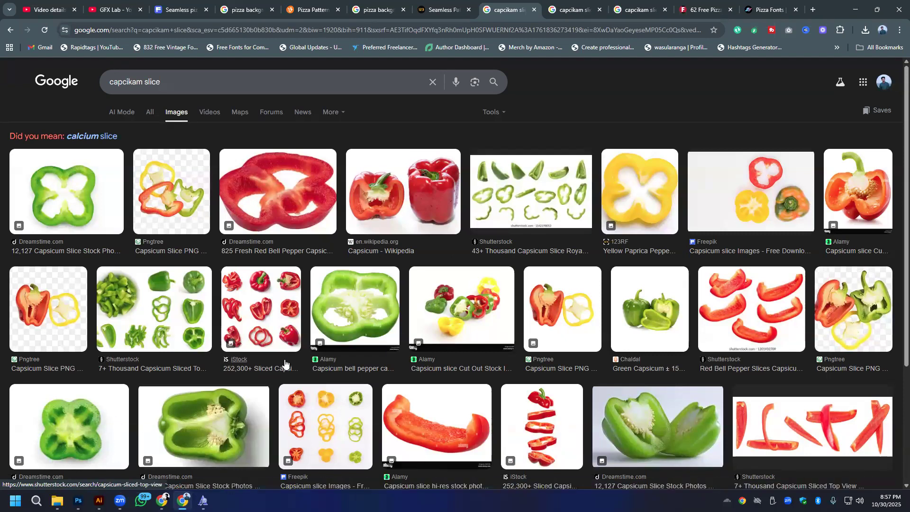
- Search the images for "mint leaf" and open the Vecteezy isolated mint leaves result in a separate browser tab
triple_click(197, 88)
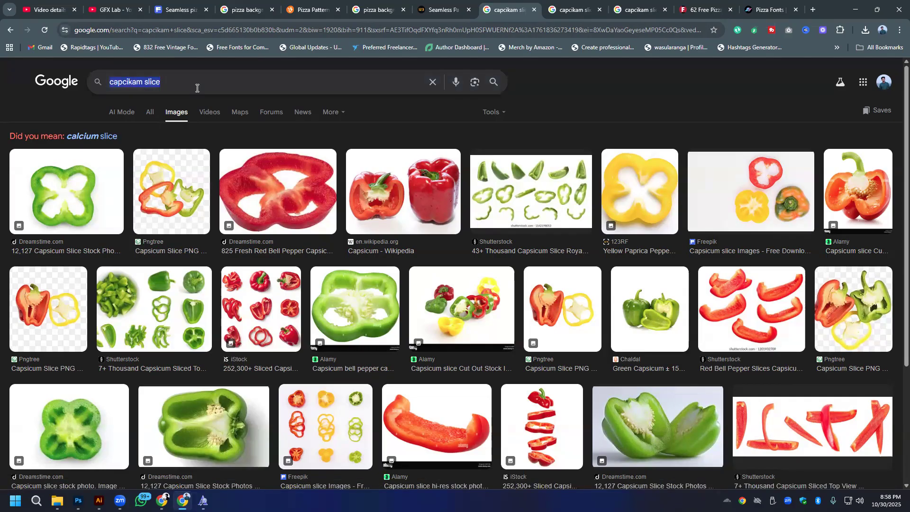
type("mint leaf")
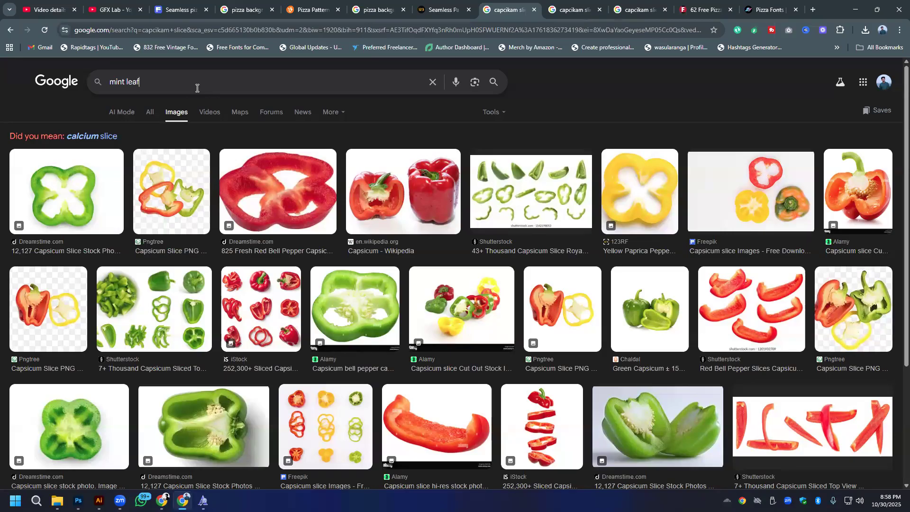
key("Return")
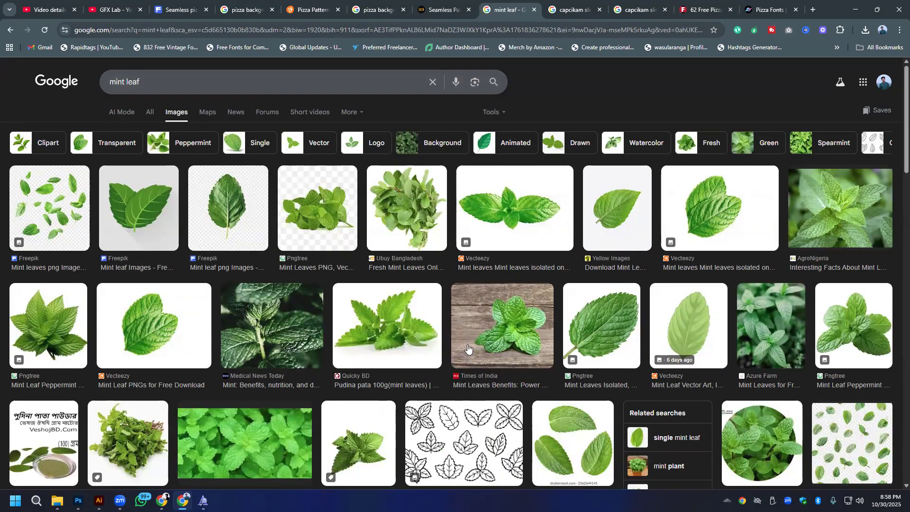
middle_click(733, 225)
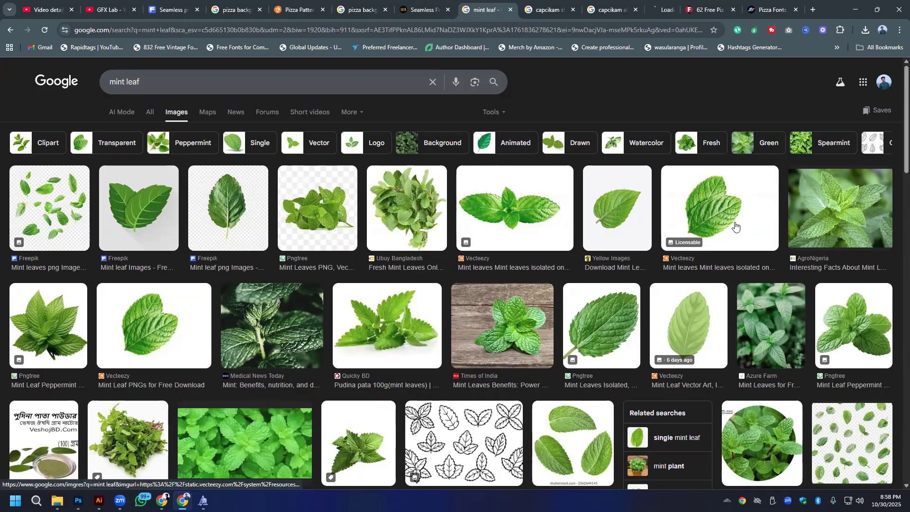
scroll(185, 417, "down", 3)
scroll(190, 190, "up", 3)
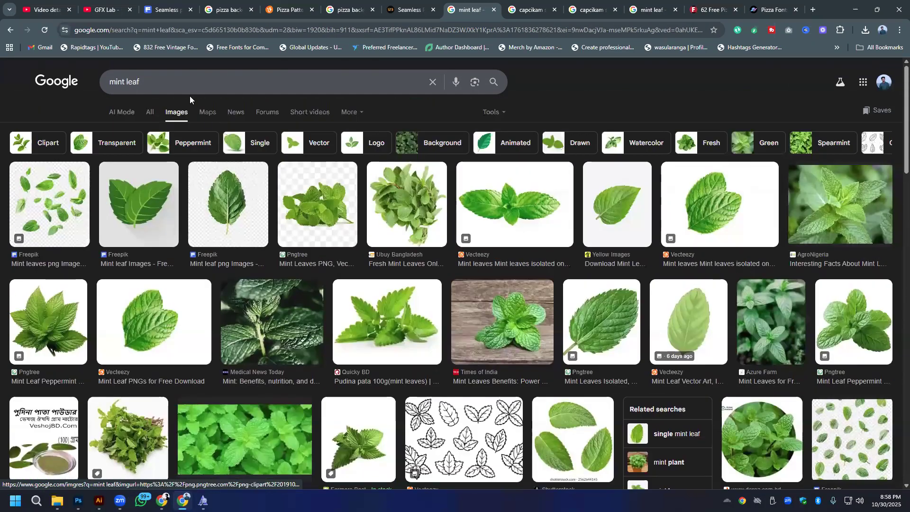
- Search Google Images for "tomato slice"
triple_click(186, 86)
type("tomato ")
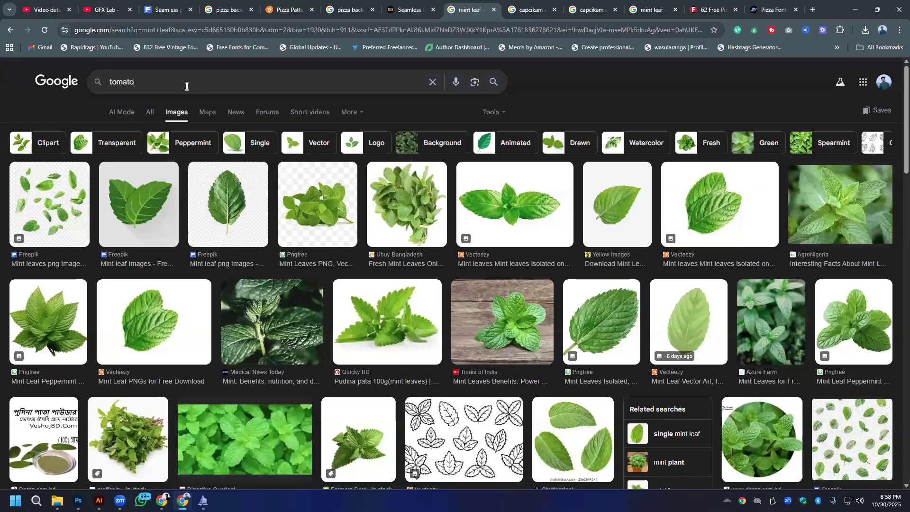
type("slice")
key("Return")
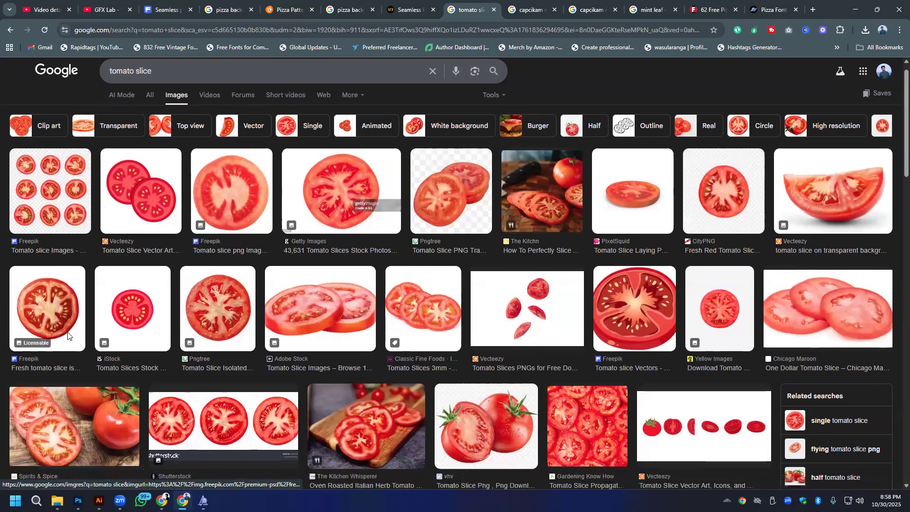
- Browse the tomato slice results and preview the Pngtree single isolated tomato slice
scroll(515, 331, "down", 2)
scroll(516, 331, "down", 2)
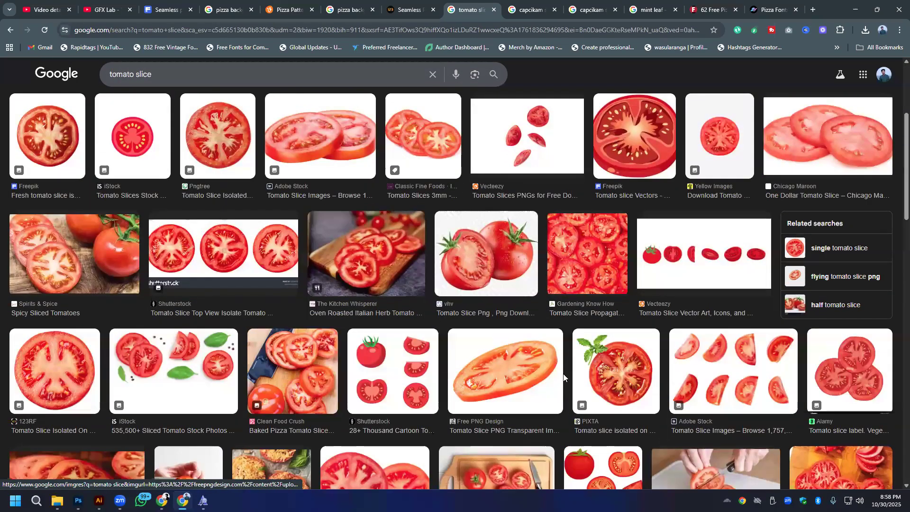
scroll(508, 378, "down", 5)
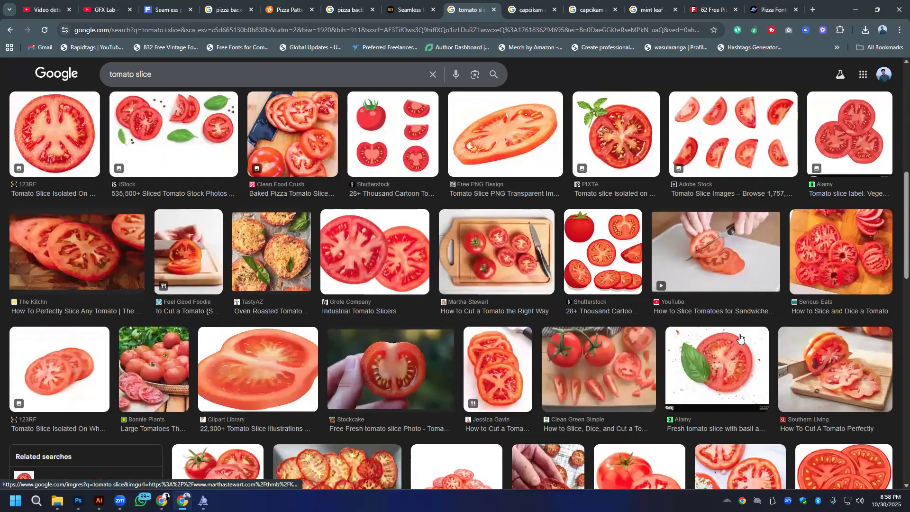
scroll(519, 144, "up", 4)
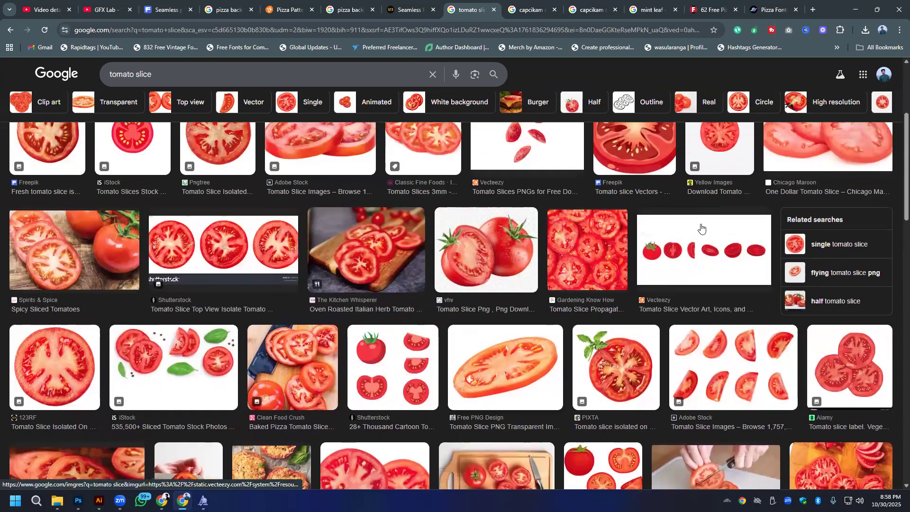
scroll(813, 328, "down", 10)
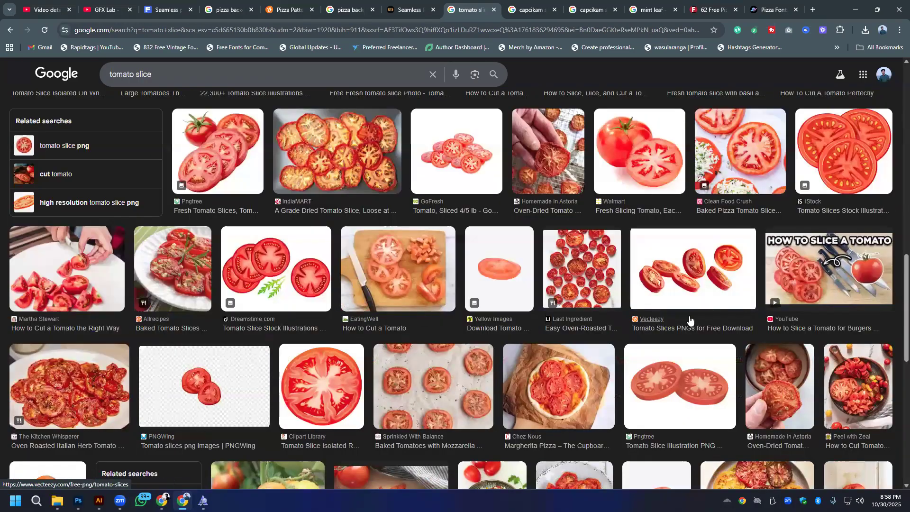
scroll(587, 283, "up", 12)
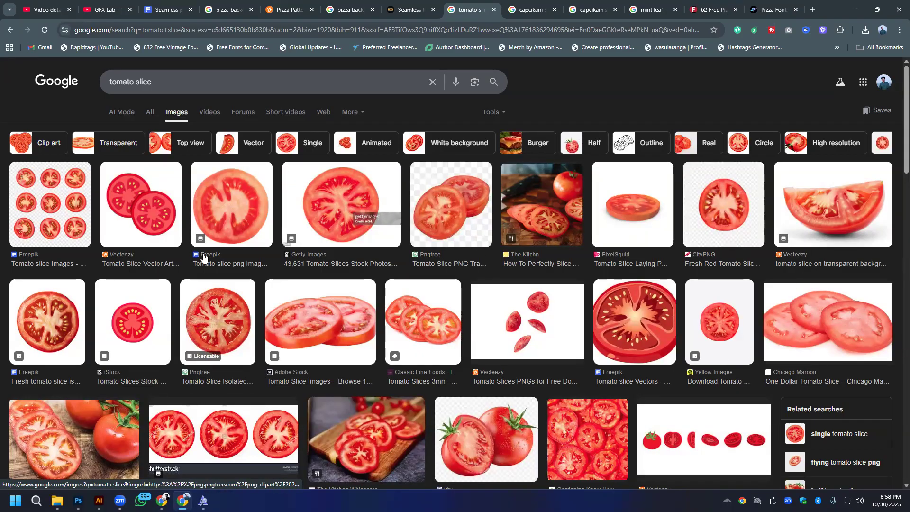
left_click(208, 324)
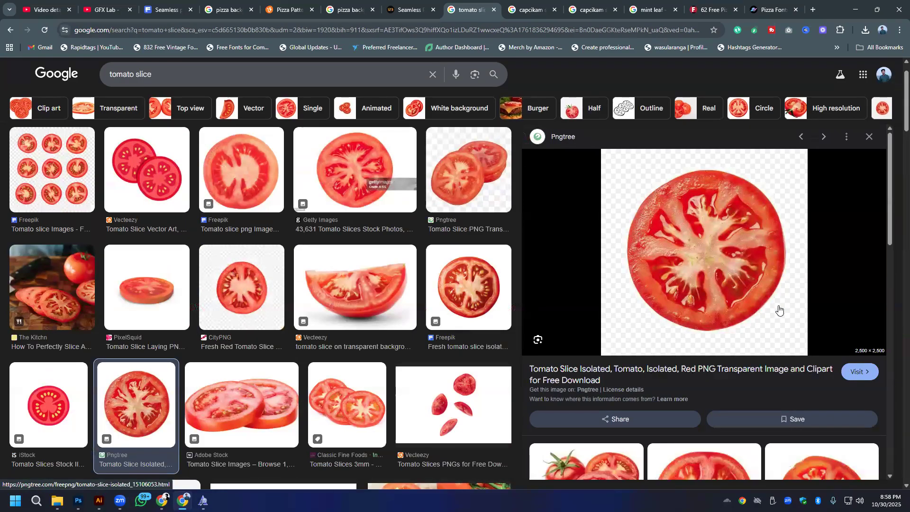
- Browse the related tomato images, preview Pngtree's Fresh Tomato Slices picture and save its transparent PNG to the Downloads folder
scroll(683, 300, "down", 5)
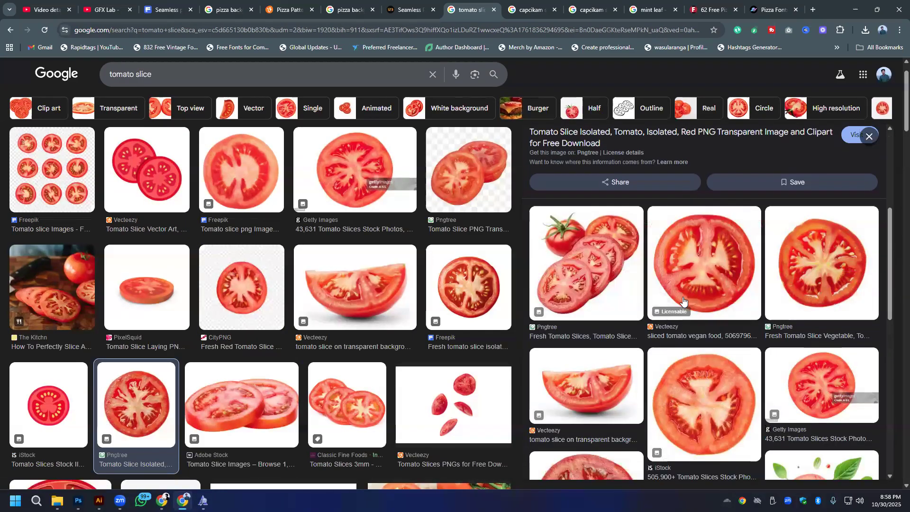
scroll(682, 300, "down", 2)
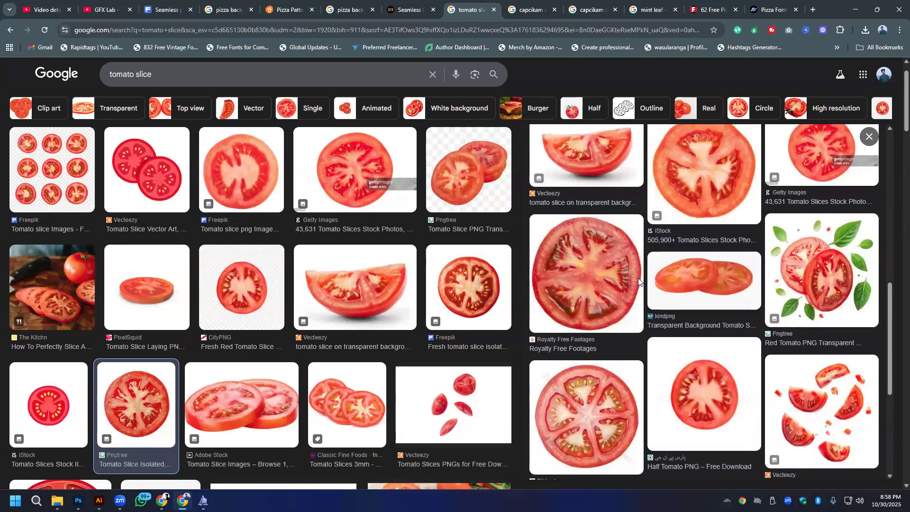
scroll(623, 275, "up", 6)
left_click(589, 319)
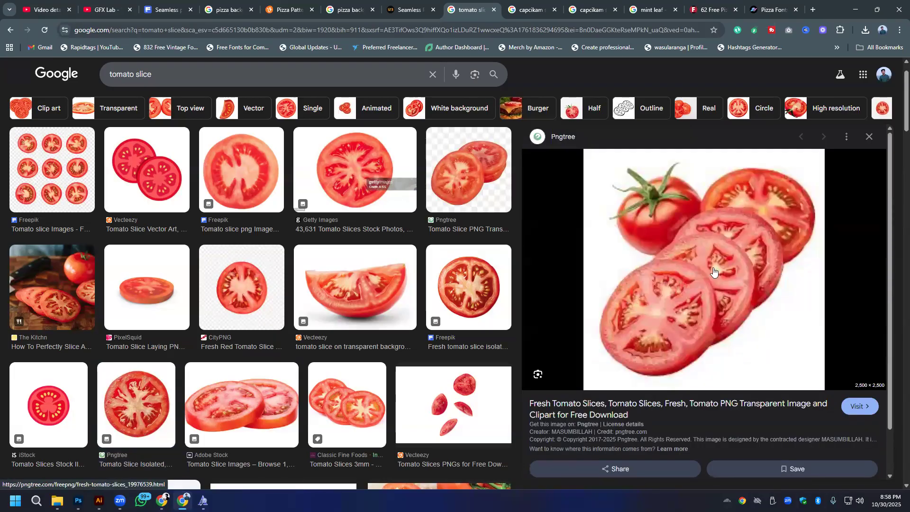
right_click(707, 268)
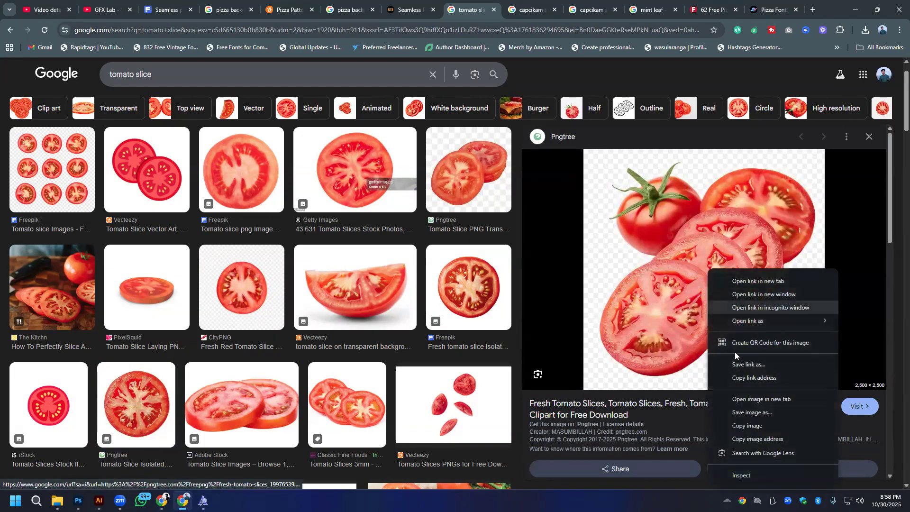
left_click(752, 413)
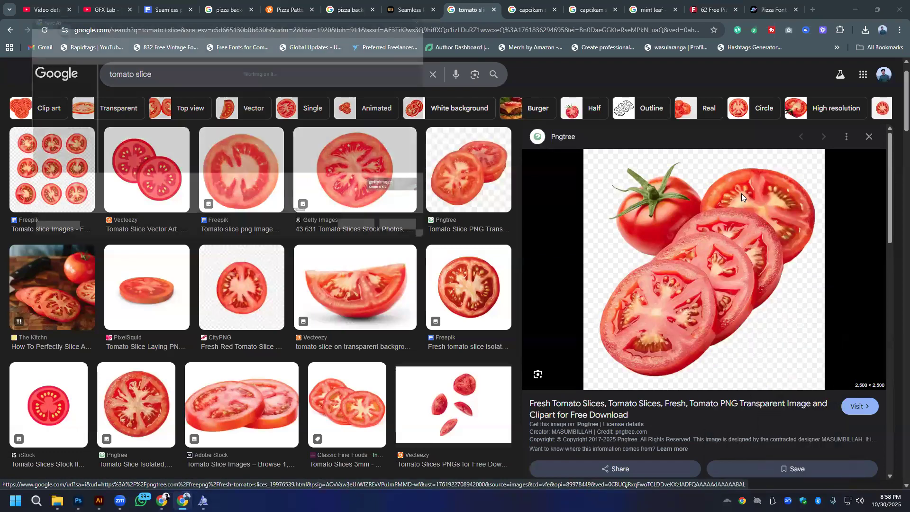
left_click(375, 238)
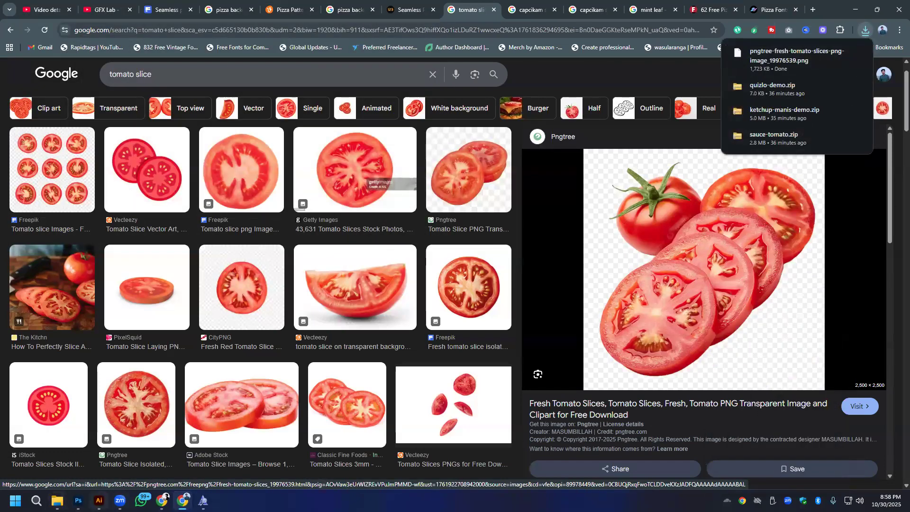
- Switch to Photoshop, place the downloaded fresh tomato slices PNG as an embedded image and scale it to 27.40%
left_click(81, 496)
left_click(22, 6)
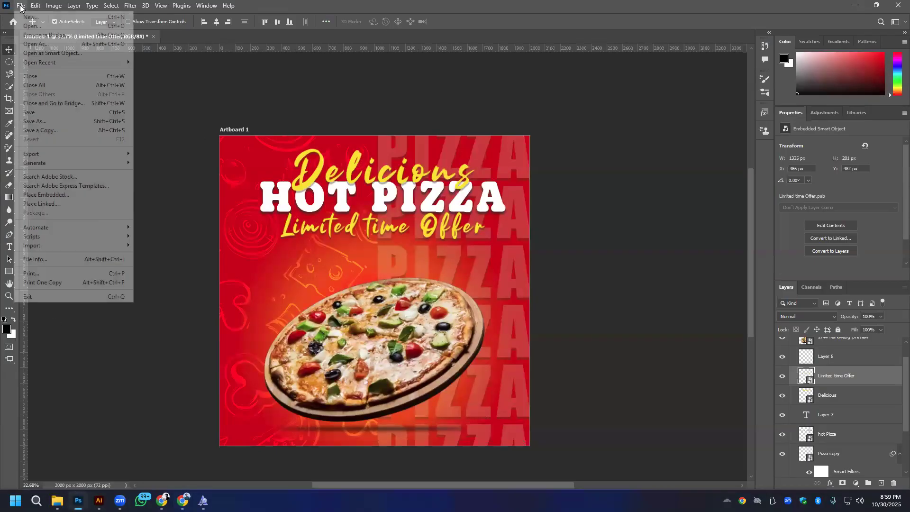
left_click(46, 195)
left_click(109, 97)
double_click(109, 95)
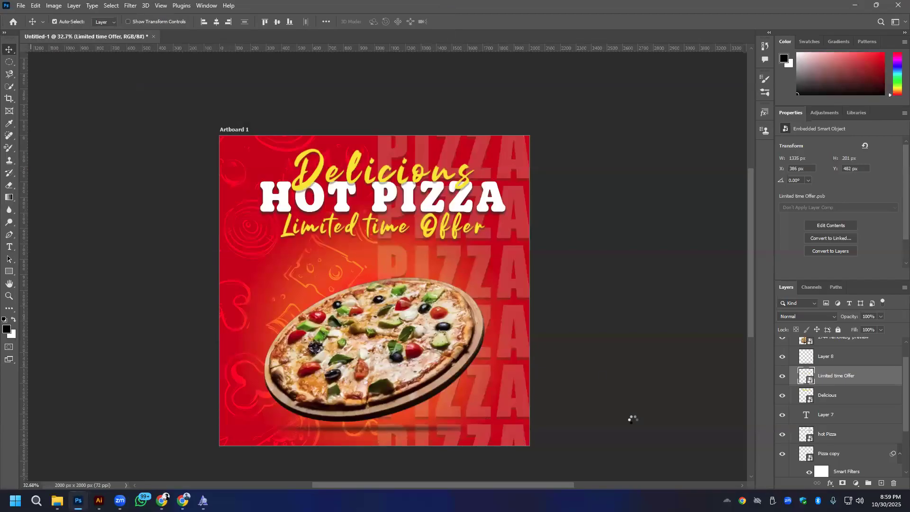
left_click_drag(221, 137, 332, 239)
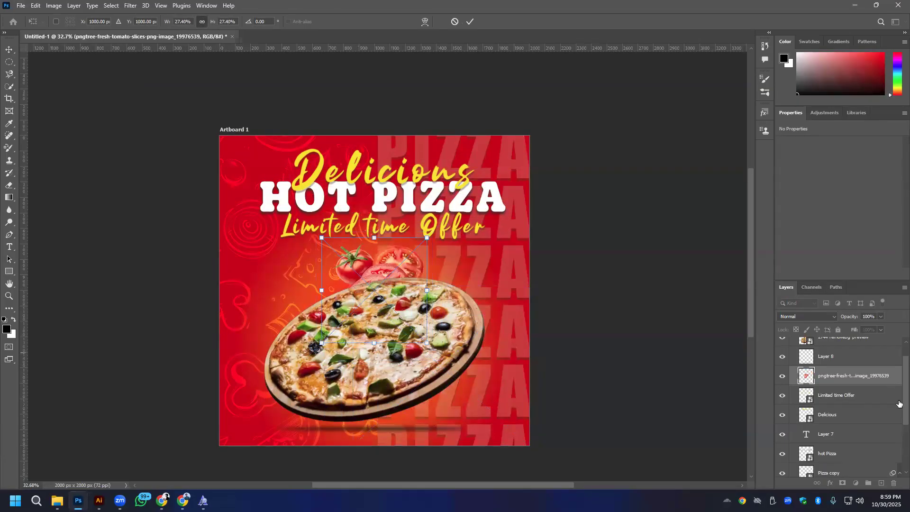
- Move the tomato layer to the top of the layer stack and enlarge the tomatoes to 35.84% at the artboard's lower-right corner
mouse_move(872, 361)
left_mouse_down()
mouse_move(870, 341)
mouse_move(863, 351)
left_mouse_up()
left_click_drag(448, 339, 488, 413)
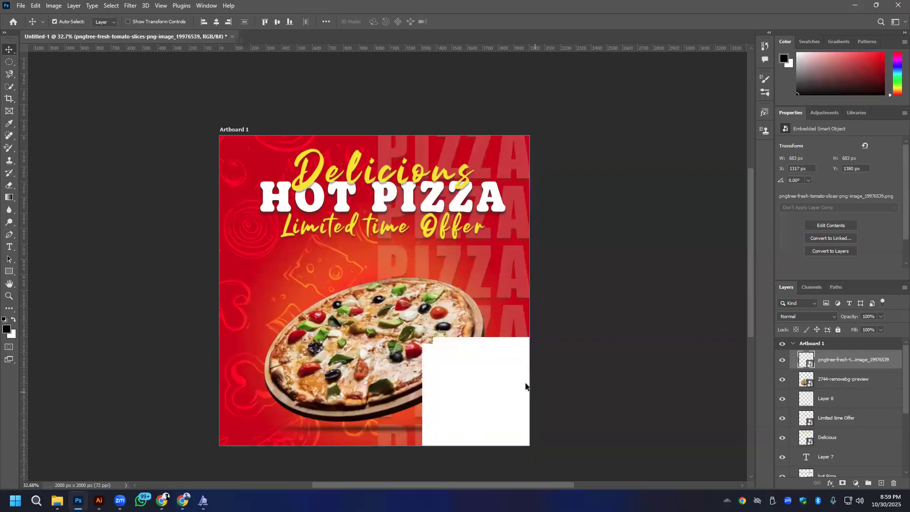
key("ctrl+t")
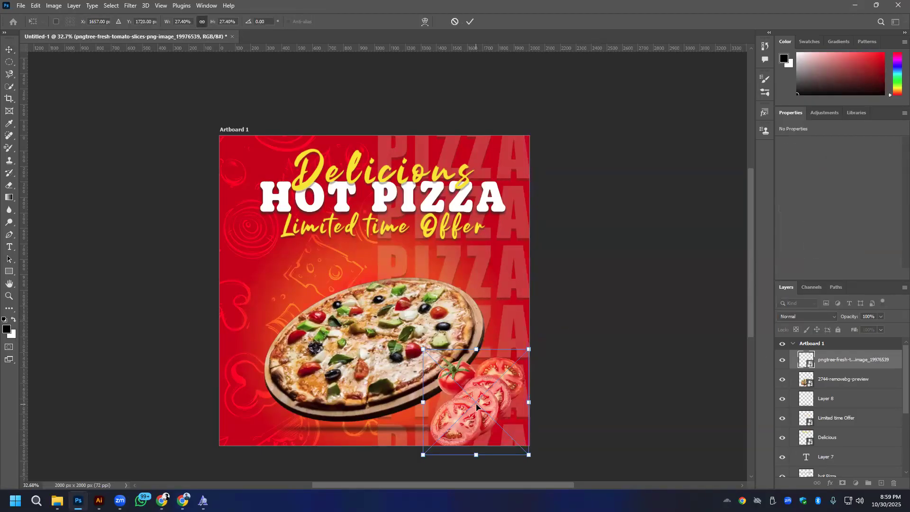
left_click_drag(529, 350, 551, 336)
left_click_drag(491, 405, 522, 414)
- Flip the tomato image horizontally and reposition it at the artboard's lower-left corner, enlarged to about 1006 px wide
right_click(522, 413)
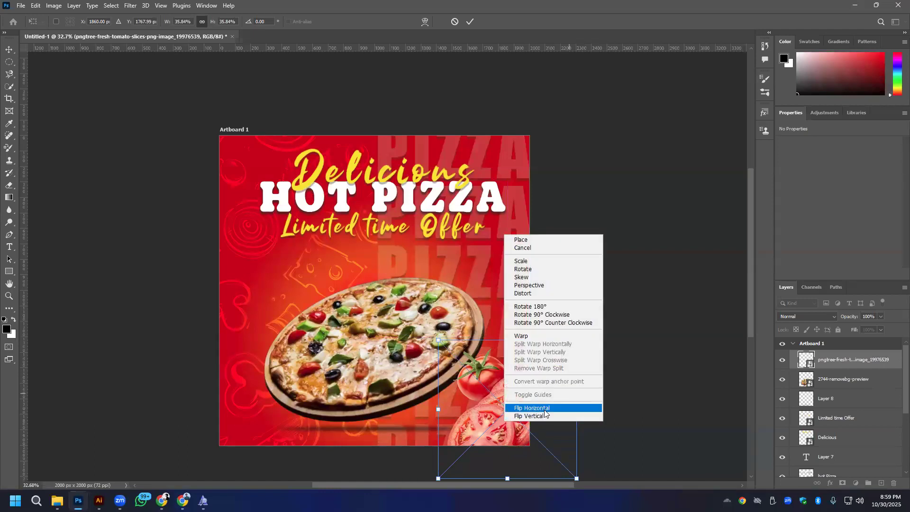
left_click(544, 409)
left_click_drag(506, 414, 235, 414)
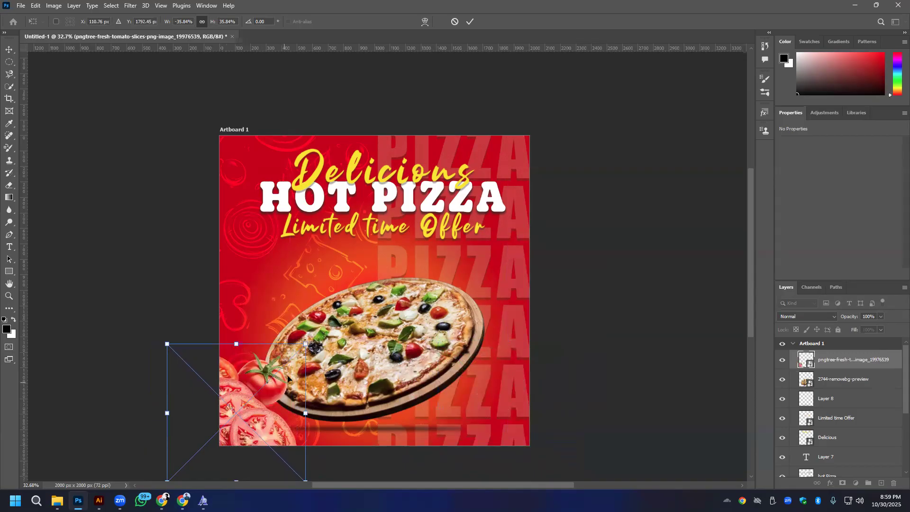
mouse_move(306, 344)
left_mouse_down()
mouse_move(317, 336)
mouse_move(318, 343)
left_mouse_up()
- Move the tomato layer directly below the pizza layer and enlarge the tomatoes to about 51.31%
left_click_drag(853, 366, 854, 395)
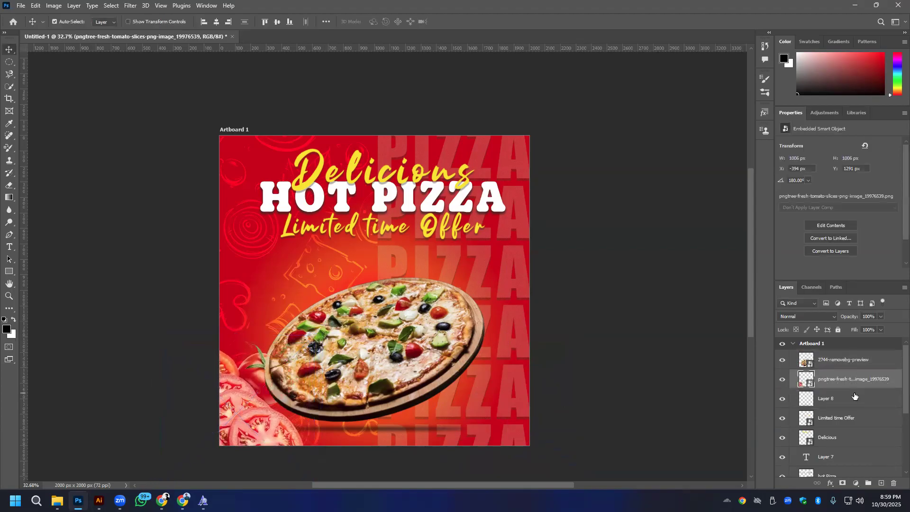
key("ctrl+t")
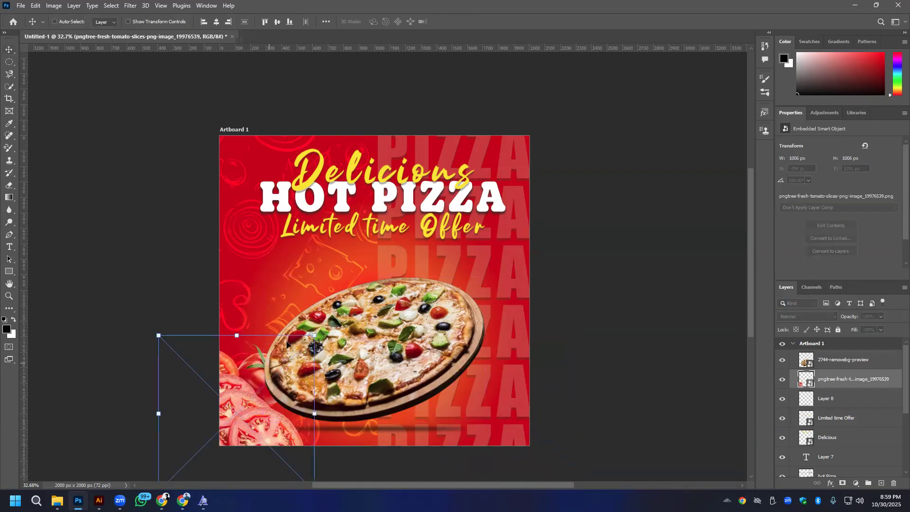
left_click_drag(315, 334, 386, 318)
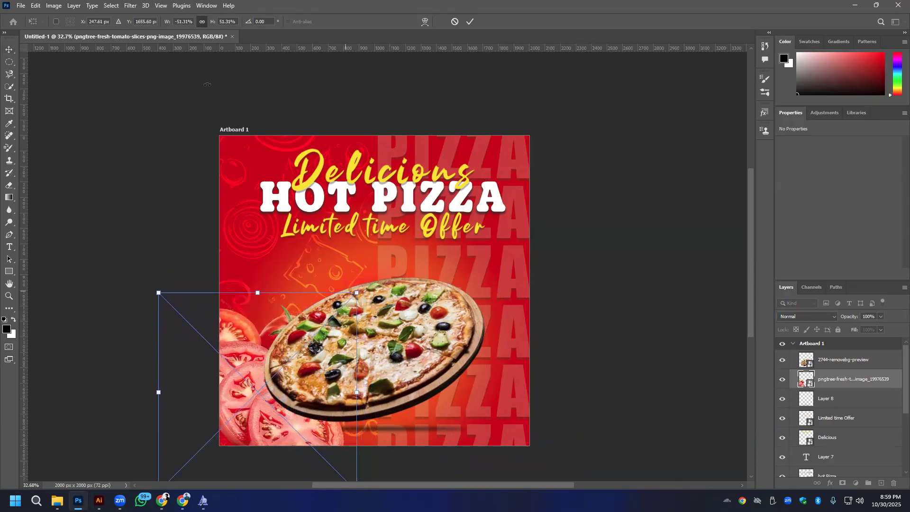
left_click(131, 6)
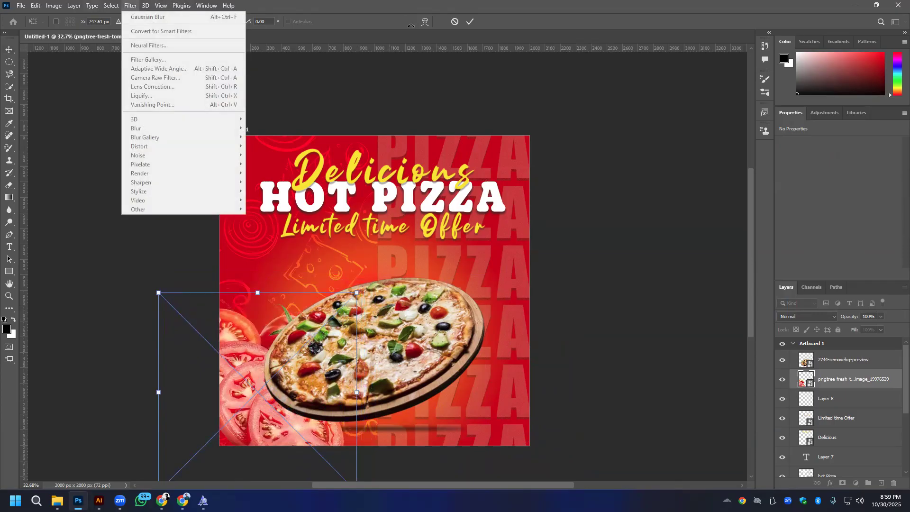
left_click(131, 8)
key("Return")
left_click(165, 8)
left_click(128, 6)
left_click(130, 6)
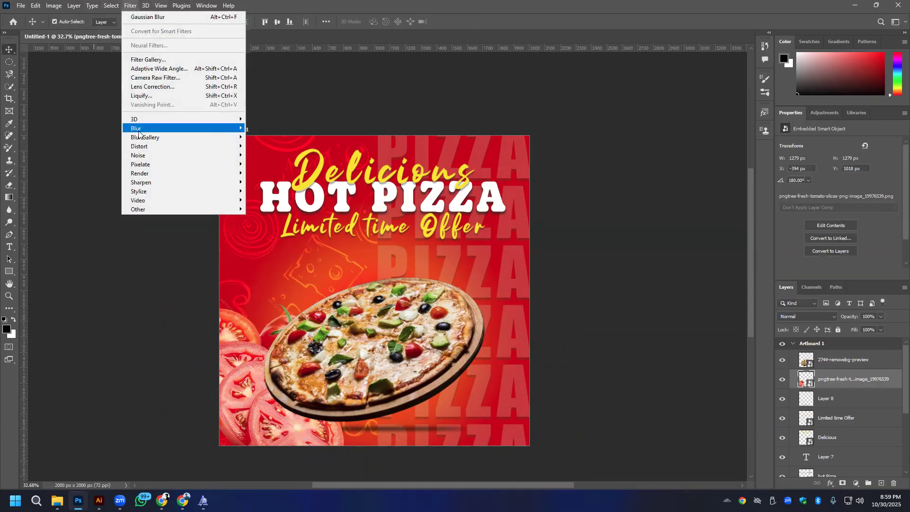
mouse_move(138, 134)
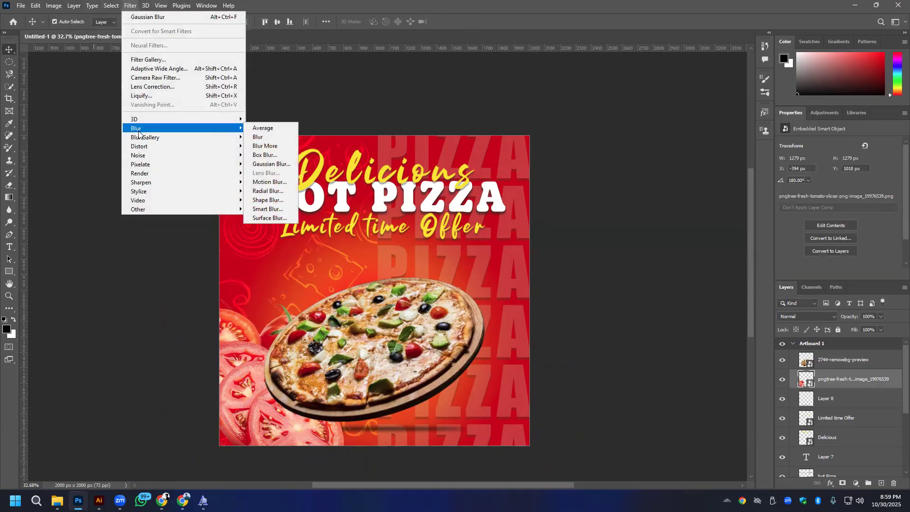
left_click(287, 182)
left_click_drag(387, 262, 399, 264)
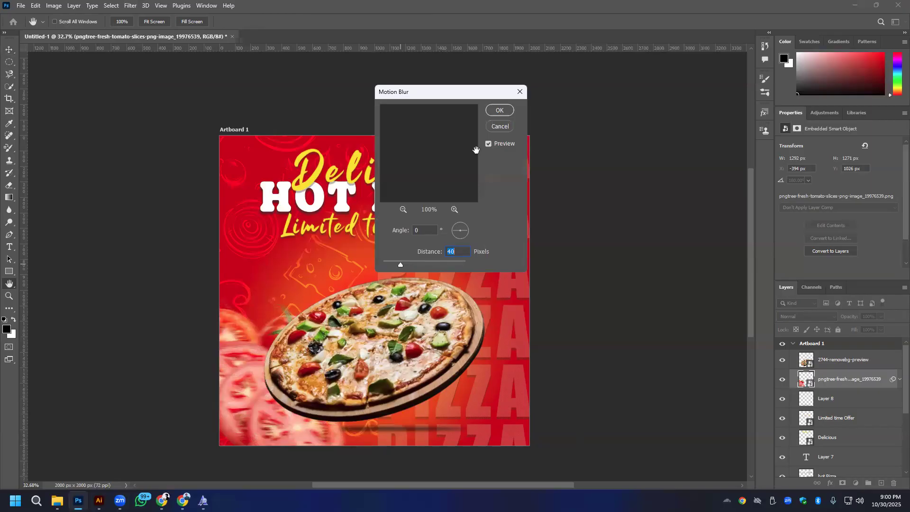
left_click(506, 126)
- Apply a Gaussian Blur with a 4.2 pixel radius to the tomato layer
left_click(129, 5)
mouse_move(164, 129)
left_click(271, 164)
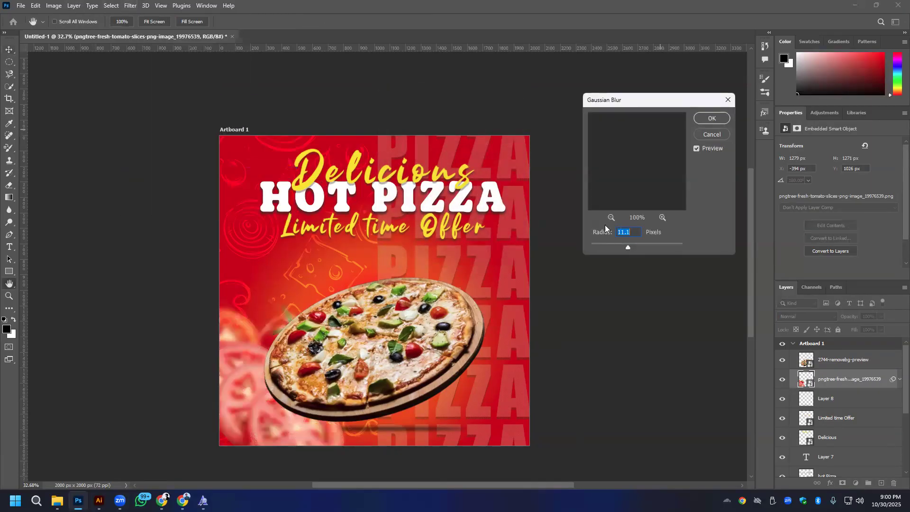
left_click_drag(613, 246, 608, 246)
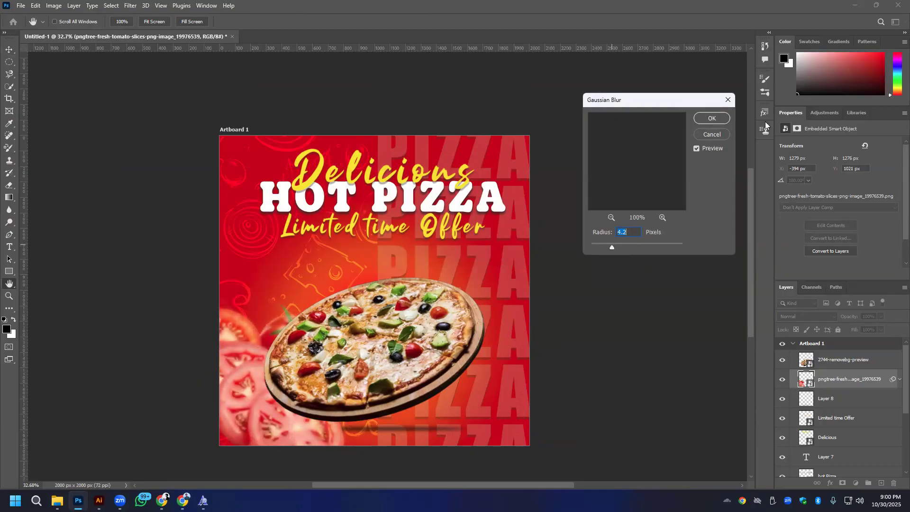
left_click(720, 119)
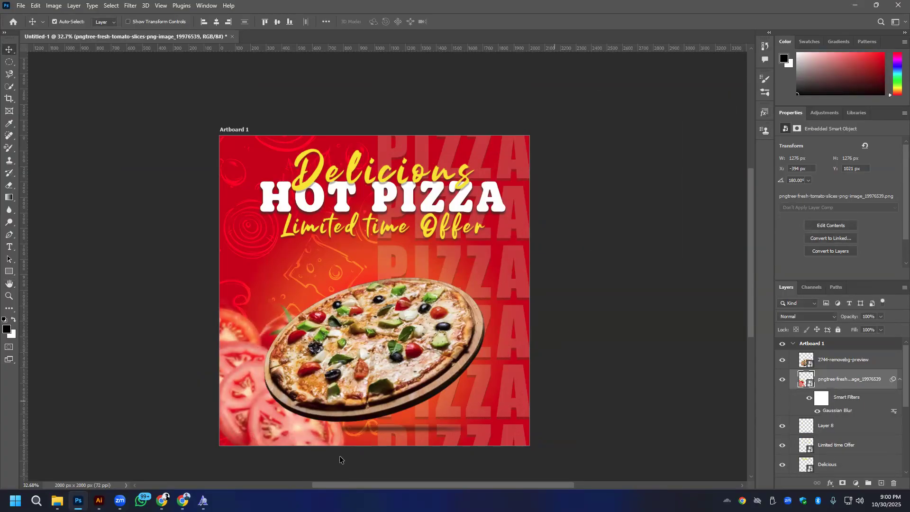
- Switch to Chrome and save the Dreamstime green capsicum slice image as capsicum-slice-7395606.webp in Downloads
left_click(183, 501)
left_click(529, 10)
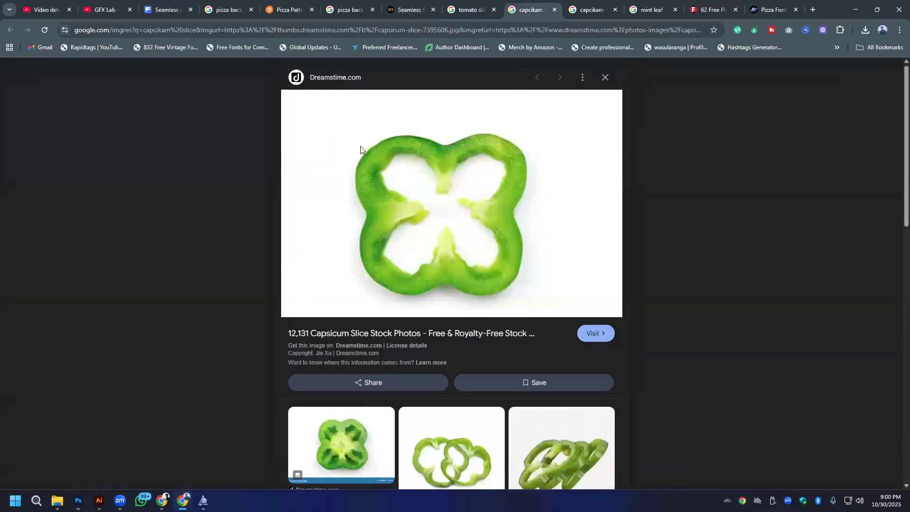
right_click(432, 183)
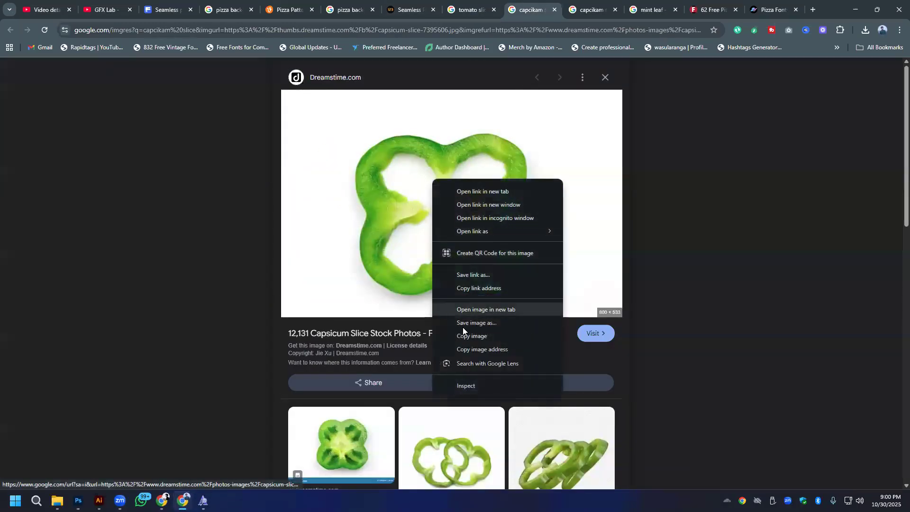
left_click(464, 325)
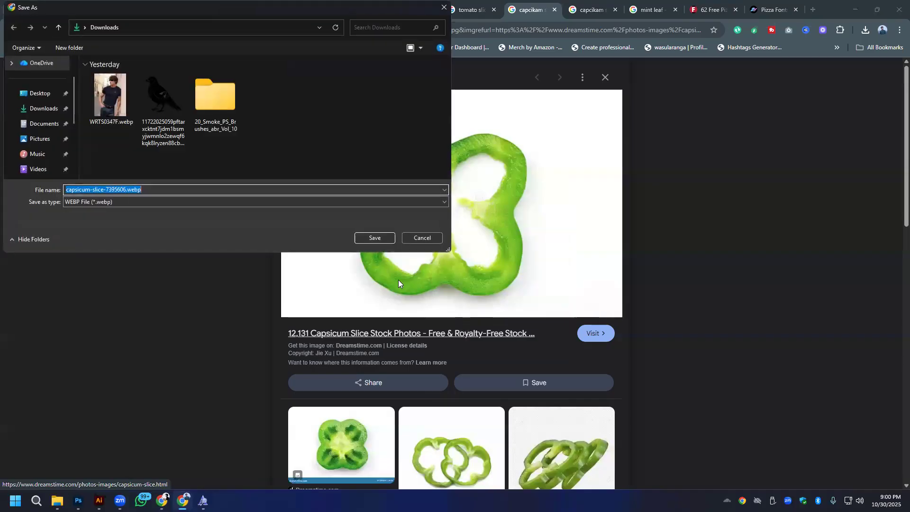
left_click(381, 234)
- Save the 123RF yellow paprika pepper slice image from its open browser tab to the Downloads folder
left_click(593, 4)
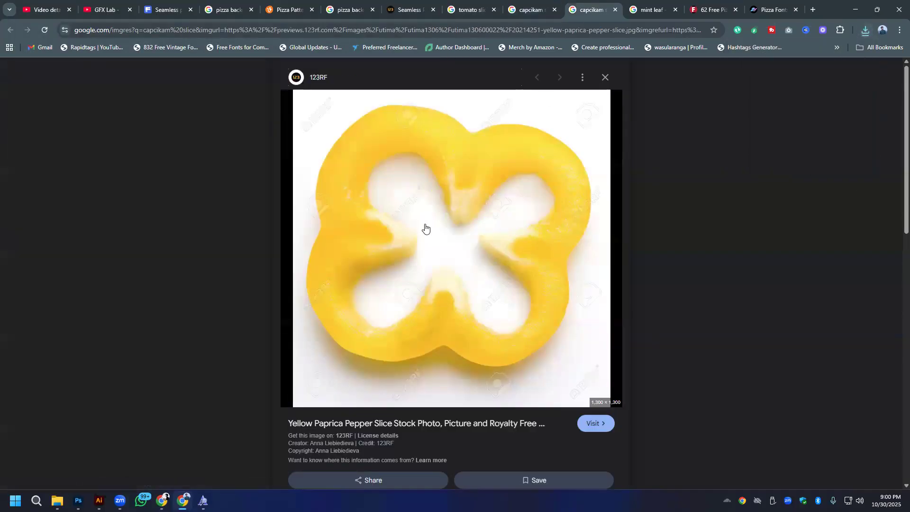
right_click(425, 210)
left_click(463, 351)
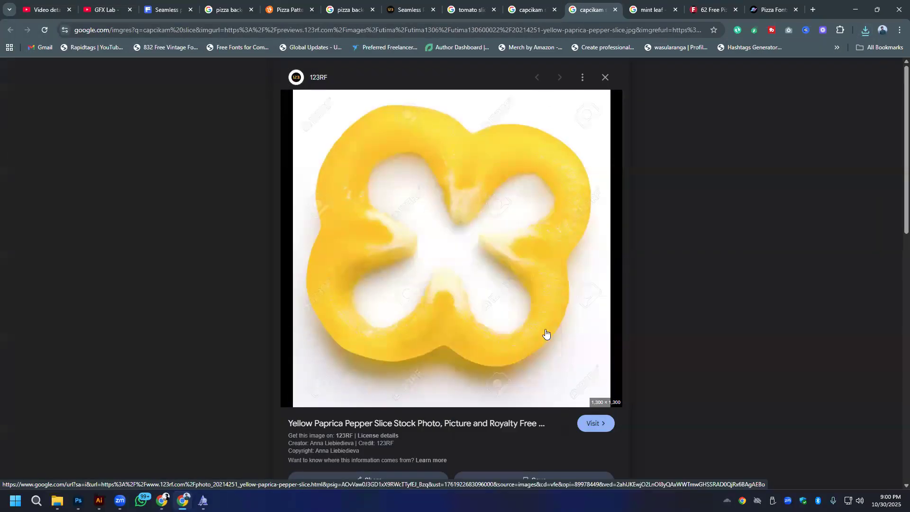
left_click(376, 236)
scroll(454, 277, "down", 9)
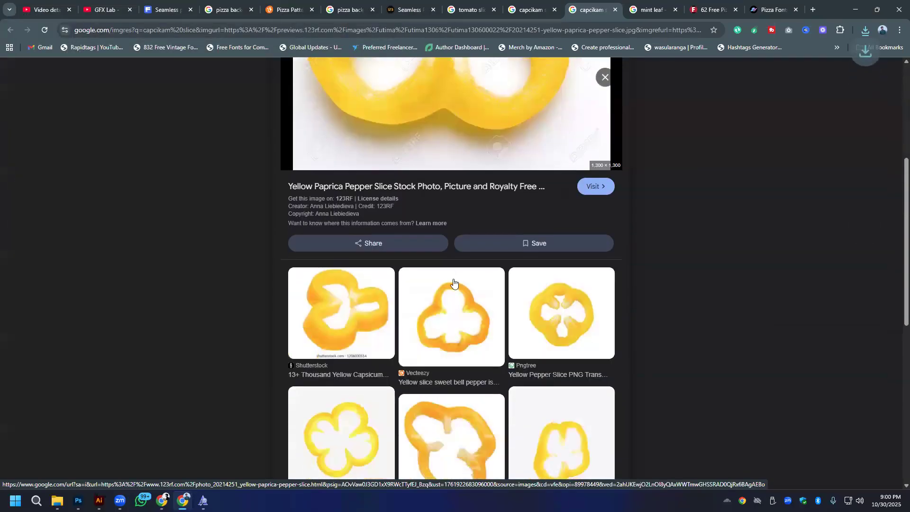
scroll(451, 284, "up", 1)
- Save the Vecteezy isolated mint leaves image from its open browser tab to the Downloads folder
left_click(647, 4)
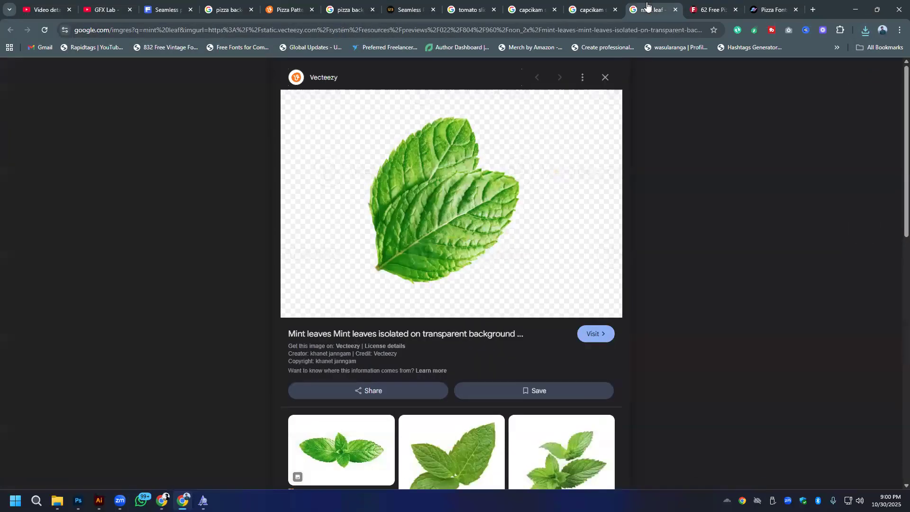
right_click(419, 216)
left_click(465, 358)
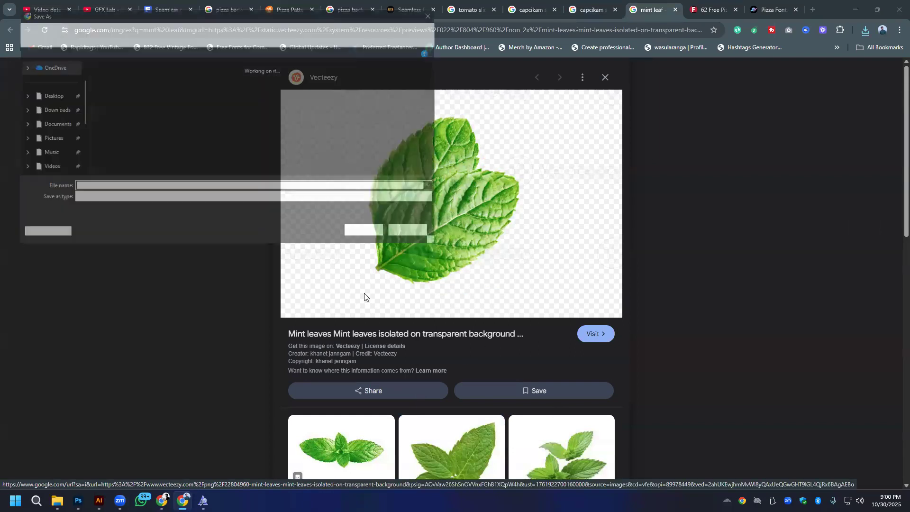
left_click(372, 237)
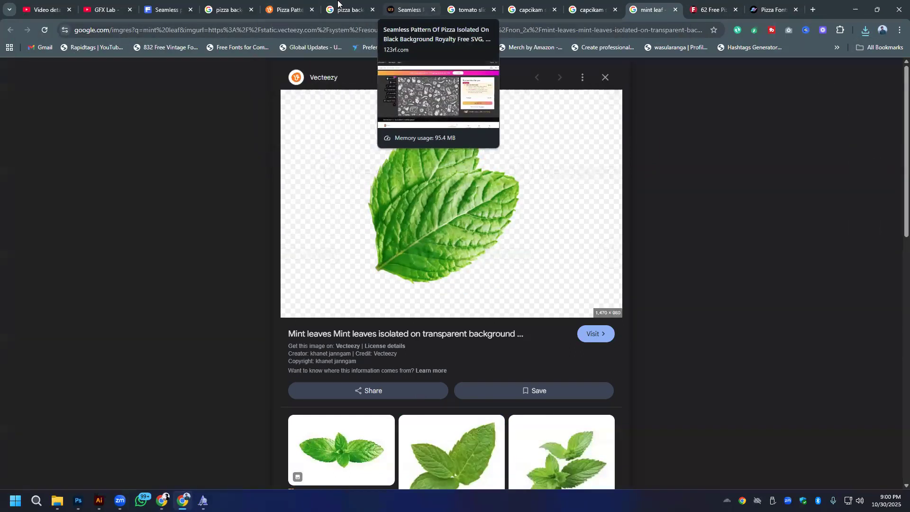
- Replace the Vecteezy pizza pattern page with the remove.bg background removal site in the same browser tab
left_click(279, 9)
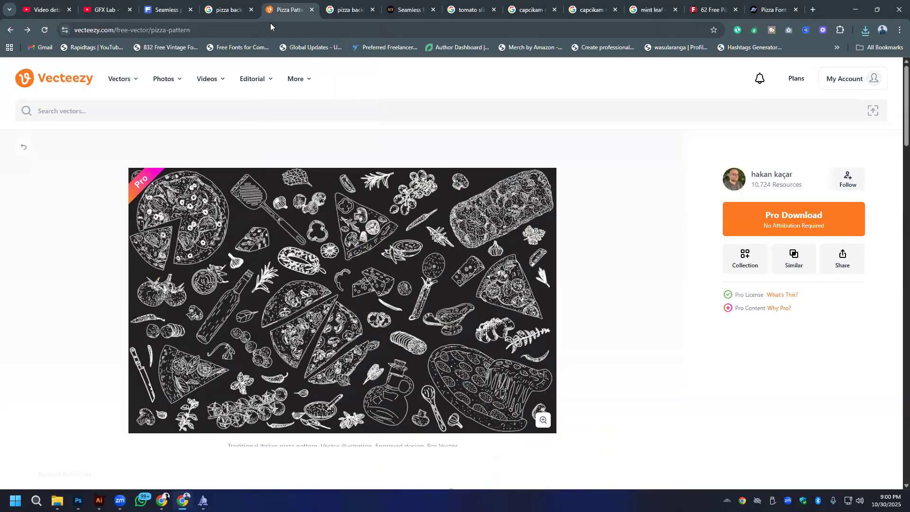
left_click(271, 29)
type("bg")
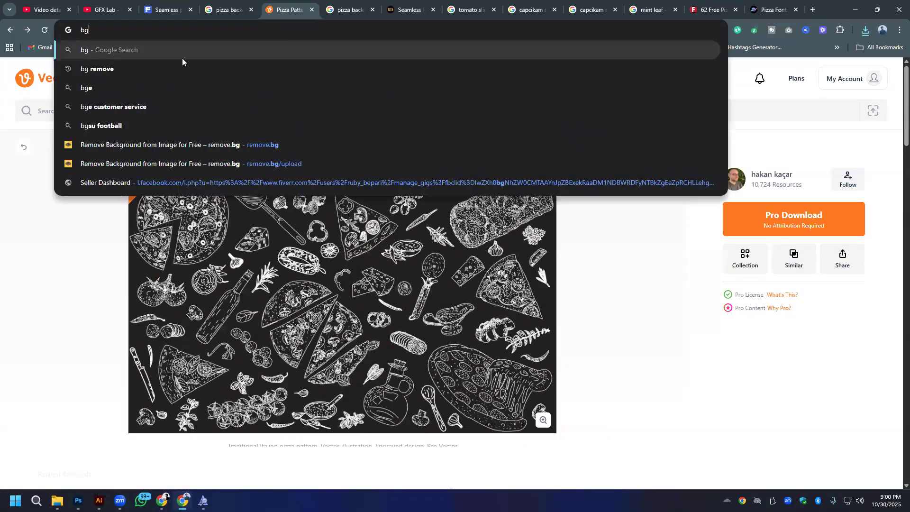
left_click(101, 164)
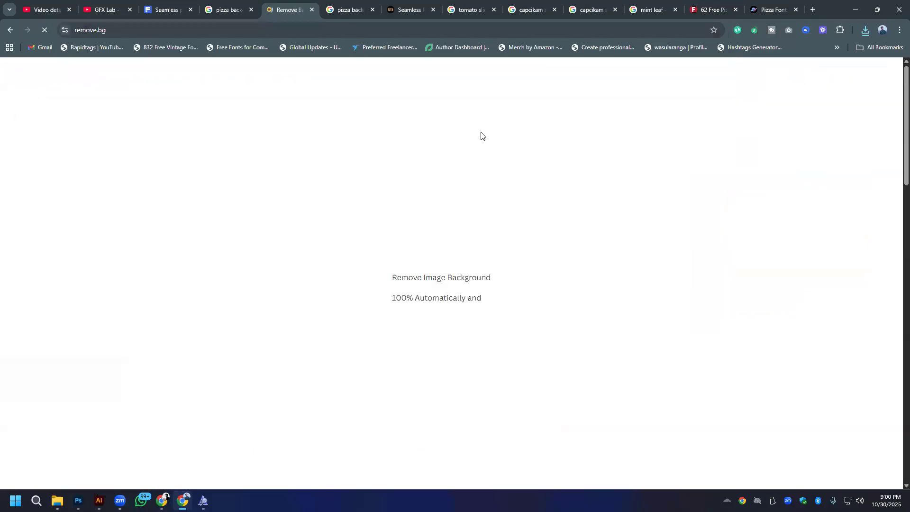
- Upload the downloaded mint leaves PNG to remove.bg for background removal
left_click(599, 316)
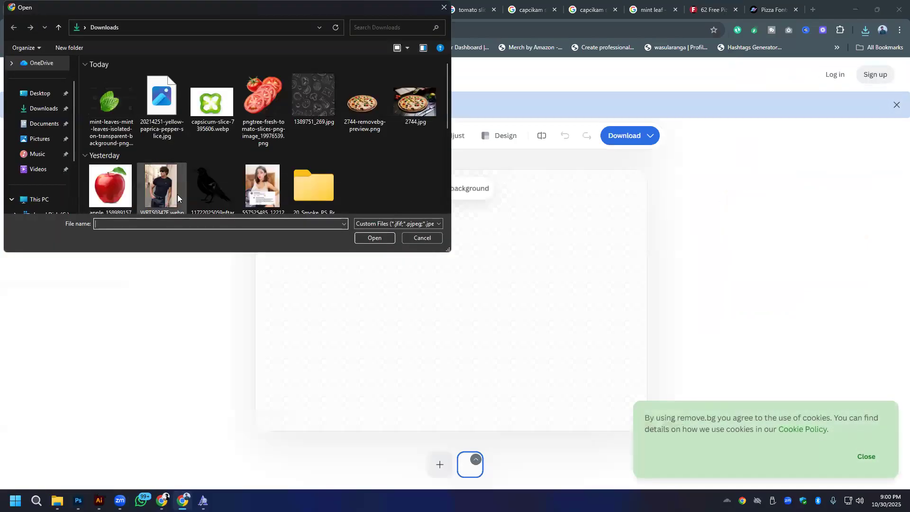
left_click(124, 92)
left_click(210, 102)
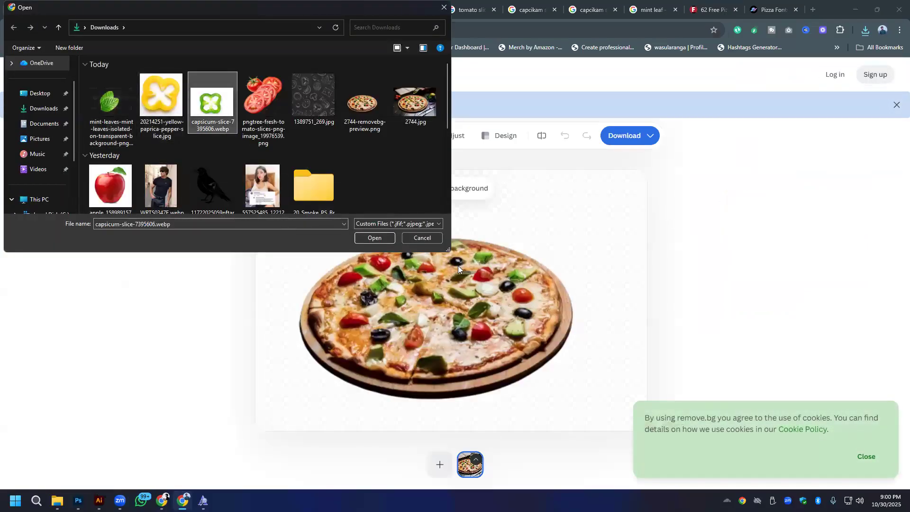
double_click(110, 106)
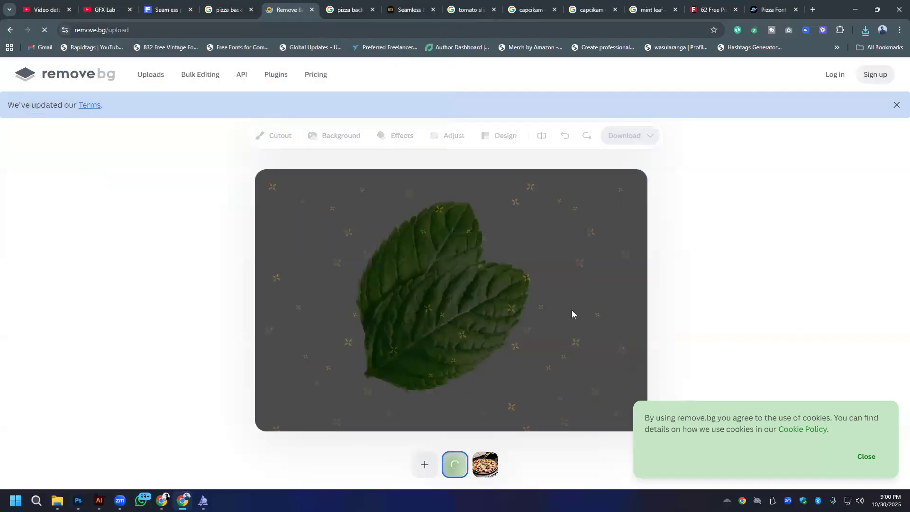
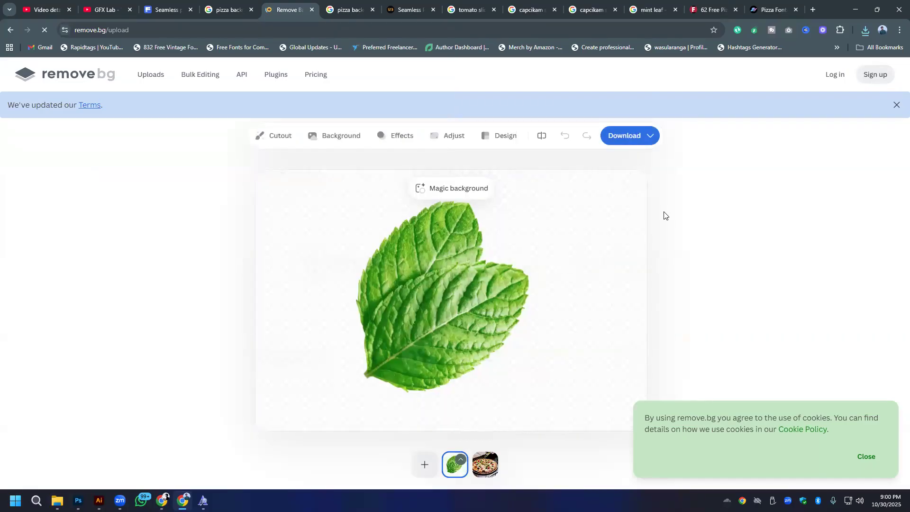
- Upload the downloaded yellow paprika pepper slice and green capsicum slice images to remove.bg for background removal
left_click(415, 465)
double_click(162, 101)
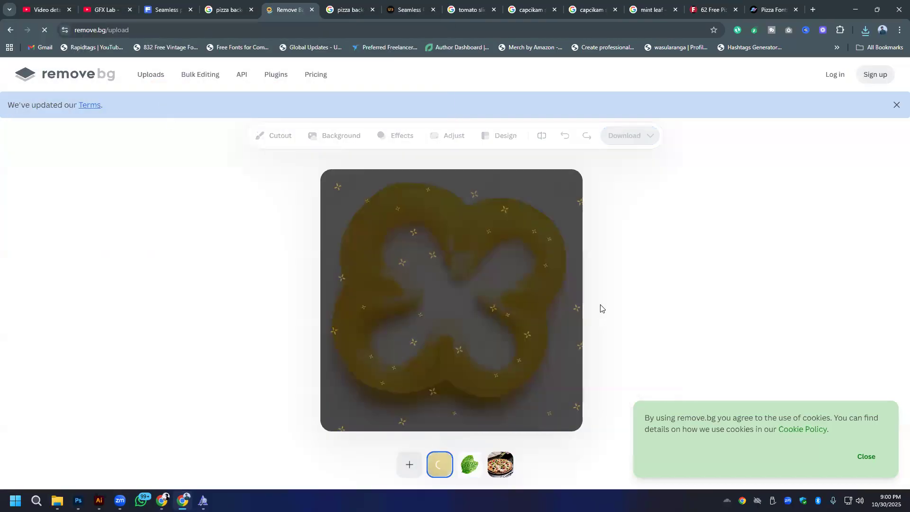
left_click(410, 464)
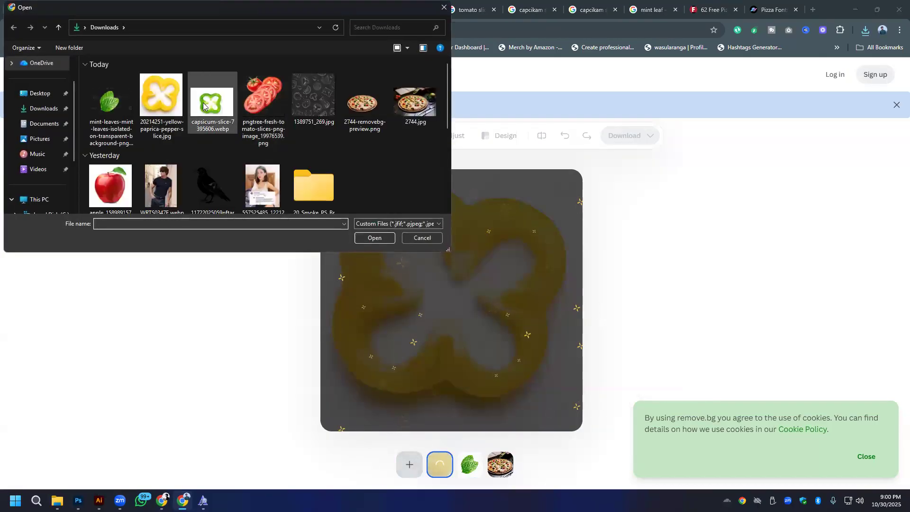
double_click(203, 103)
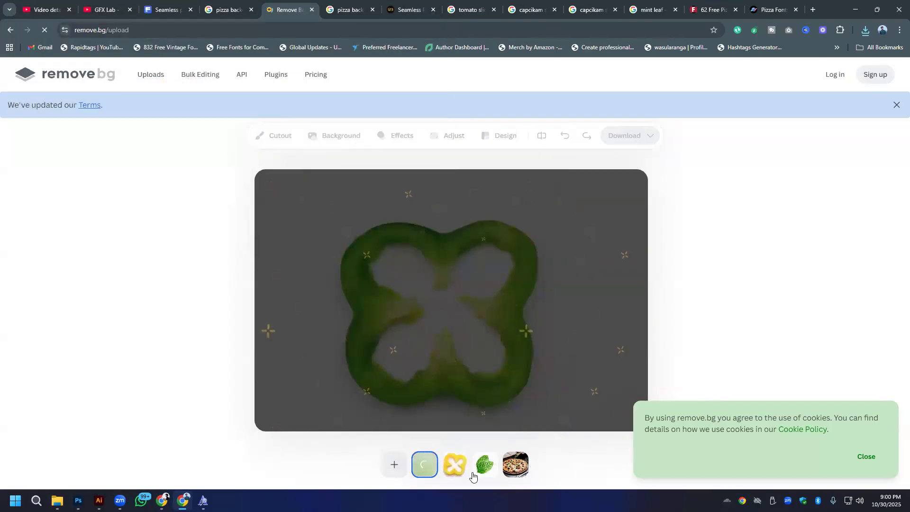
- Download the free 612 x 408 preview of the background-removed mint leaves
left_click(476, 466)
left_click(624, 135)
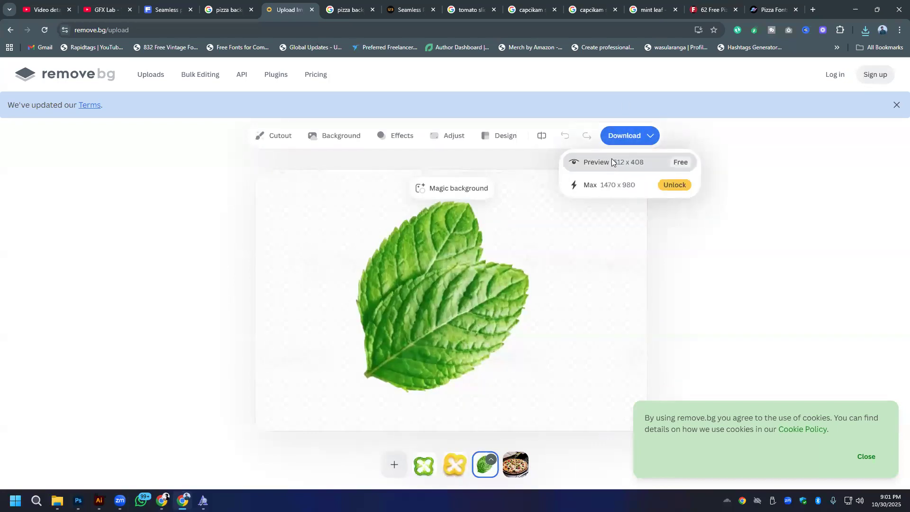
left_click(611, 158)
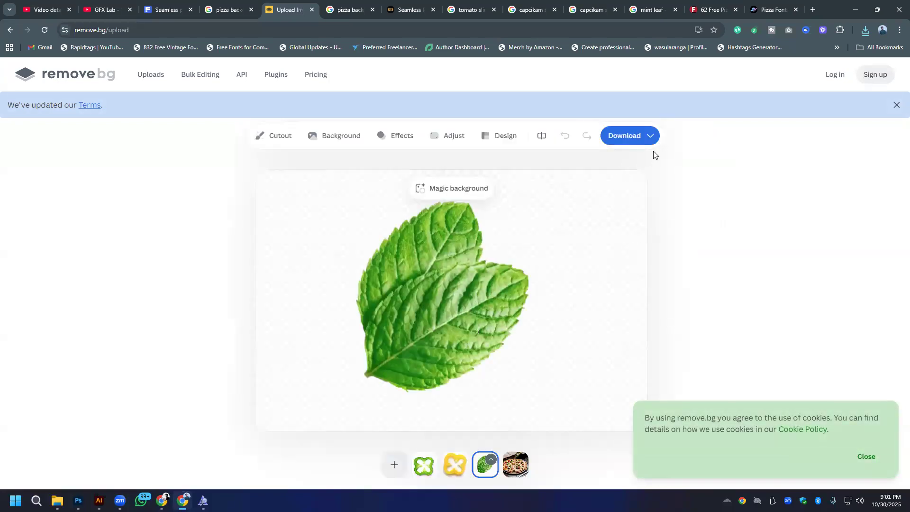
left_click(649, 137)
left_click(679, 163)
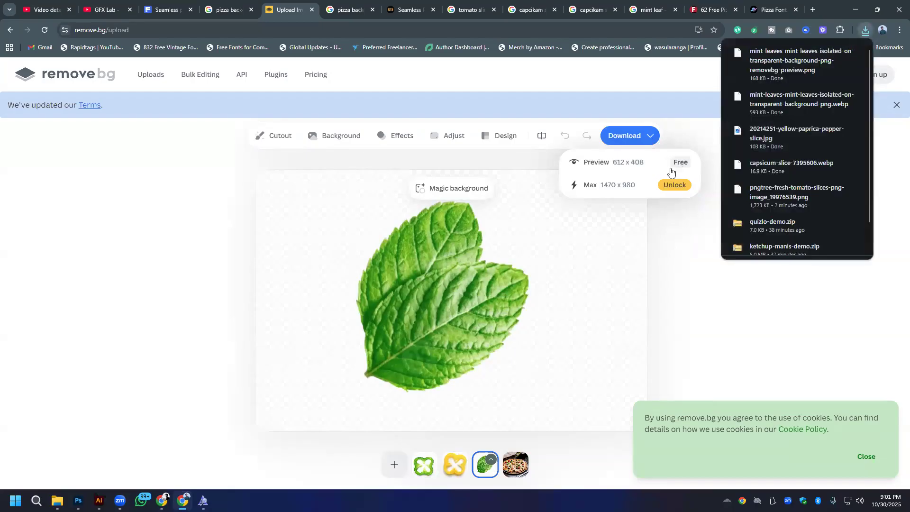
- Download the free 500 x 500 preview of the background-removed yellow pepper slice
left_click(458, 472)
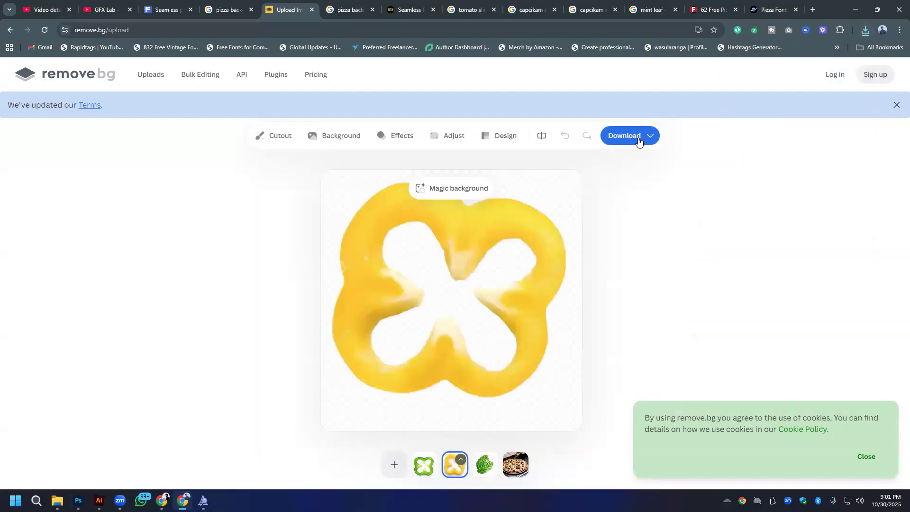
left_click(655, 137)
left_click(683, 166)
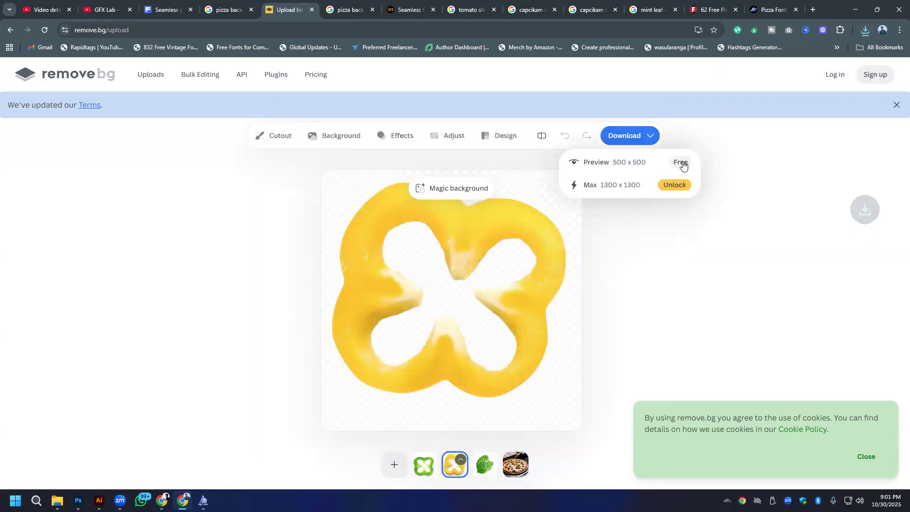
- Open the green capsicum cutout's Magic background options, but discard the cutout from the uploaded images
left_click(425, 467)
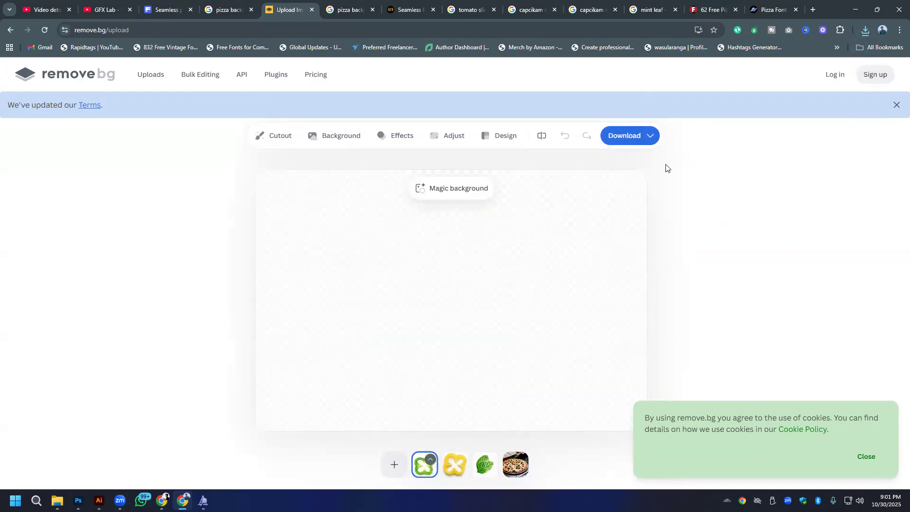
left_click(452, 190)
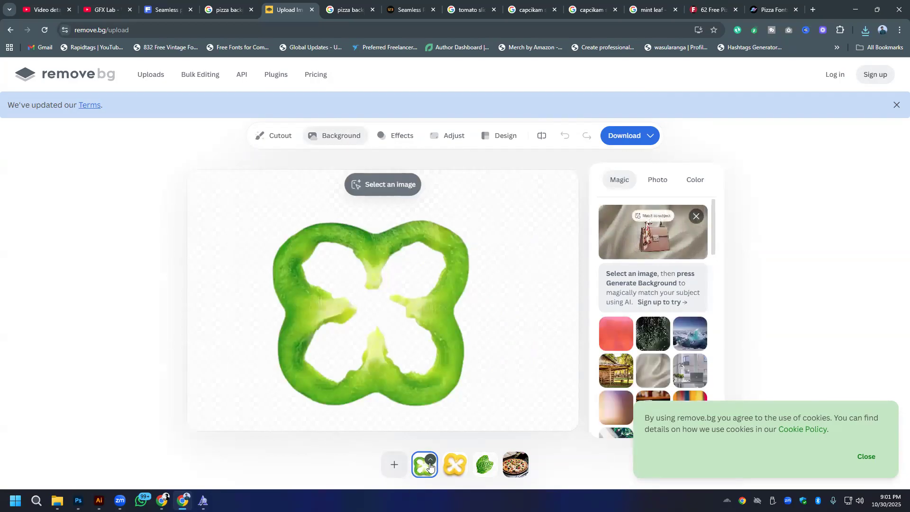
left_click(430, 460)
left_click(402, 432)
- Upload capsicum-slice-7395606.webp again, dismiss the cookie notice and download the free 612 x 408 background-removed preview
left_click(409, 466)
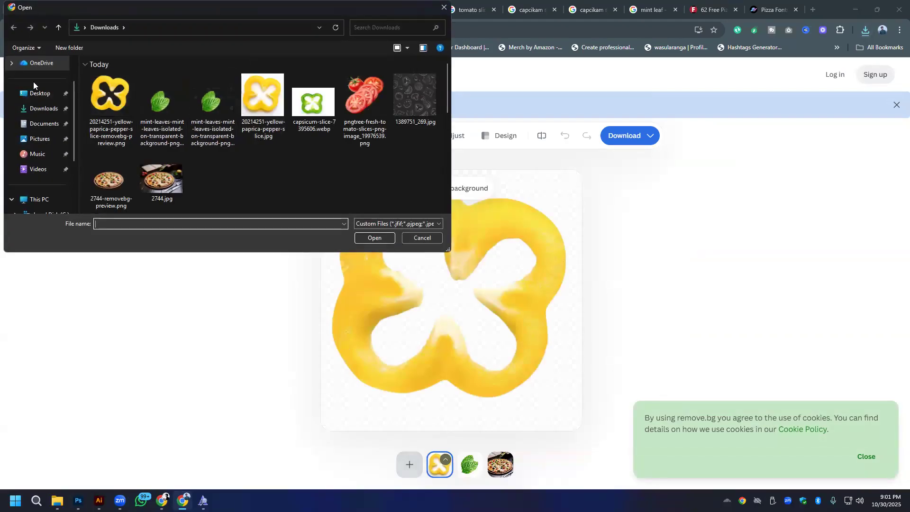
double_click(316, 103)
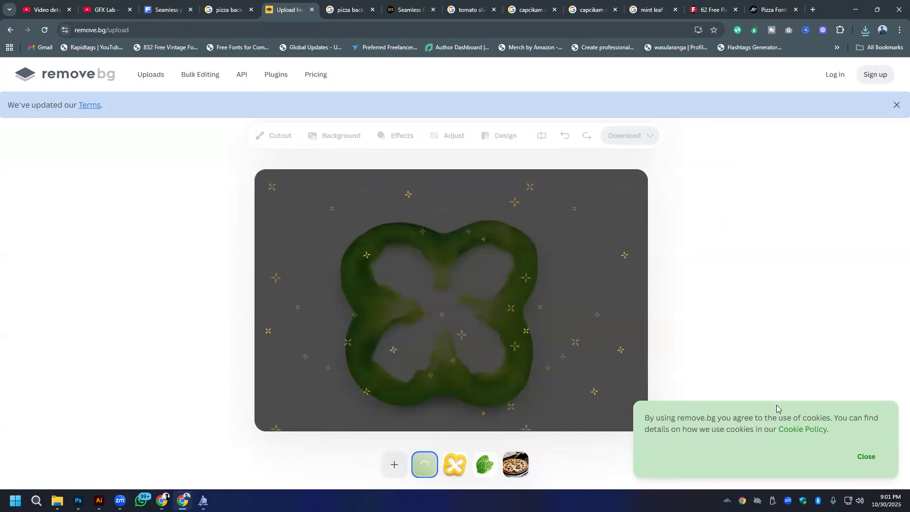
left_click(865, 456)
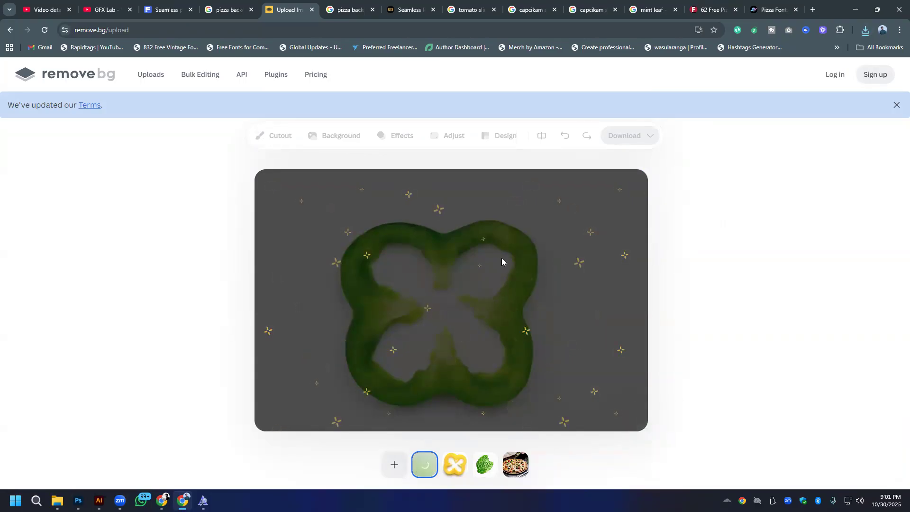
left_click(650, 137)
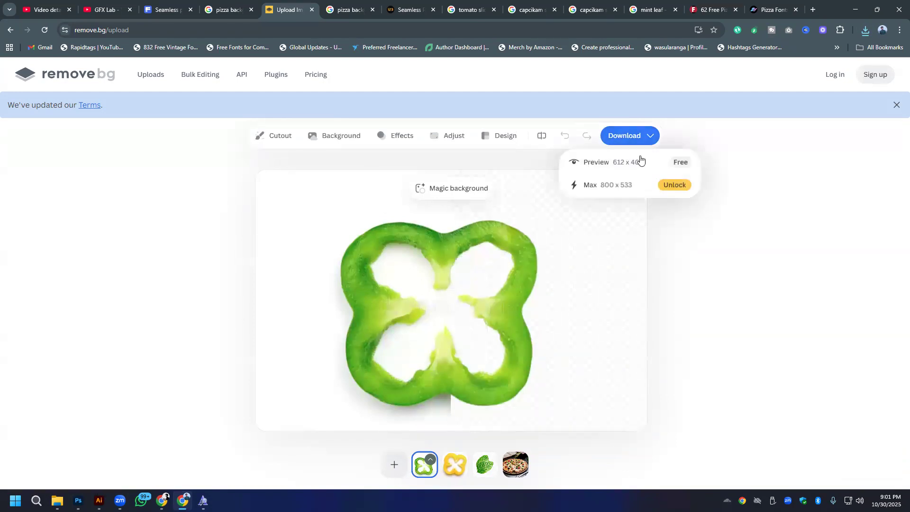
left_click(681, 161)
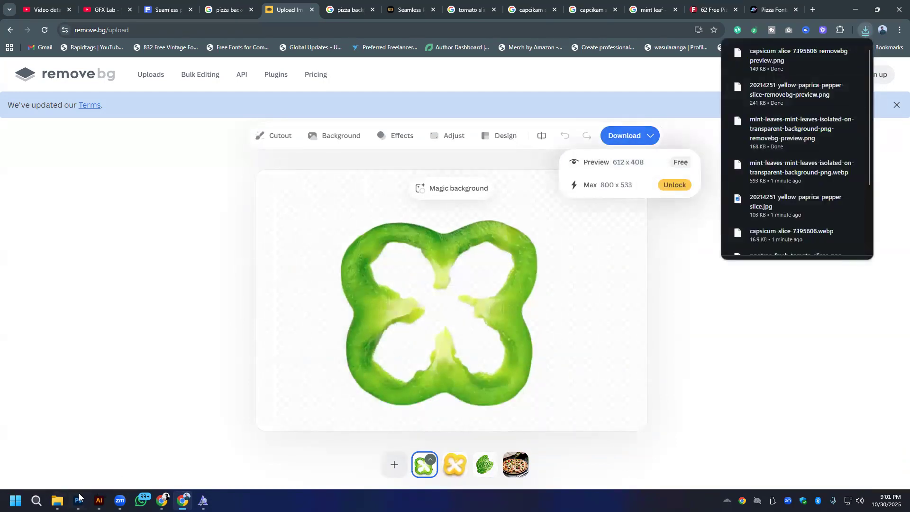
- Switch to Photoshop and place the background-removed mint leaves PNG as an embedded image on the pizza artboard
key("alt+Tab")
left_click(19, 5)
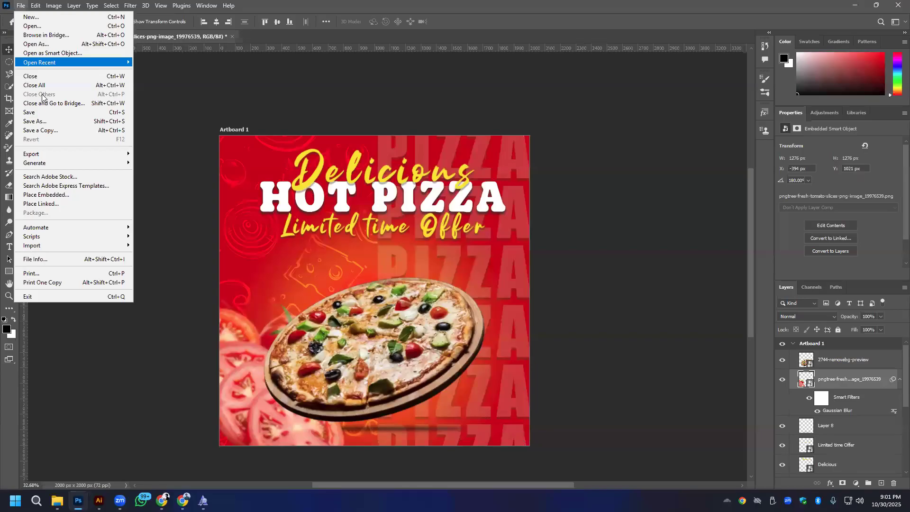
left_click(47, 195)
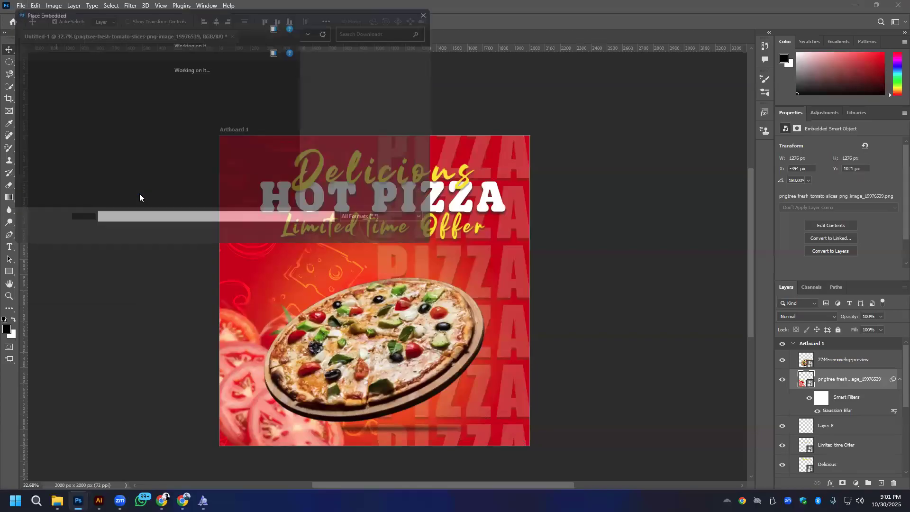
double_click(212, 107)
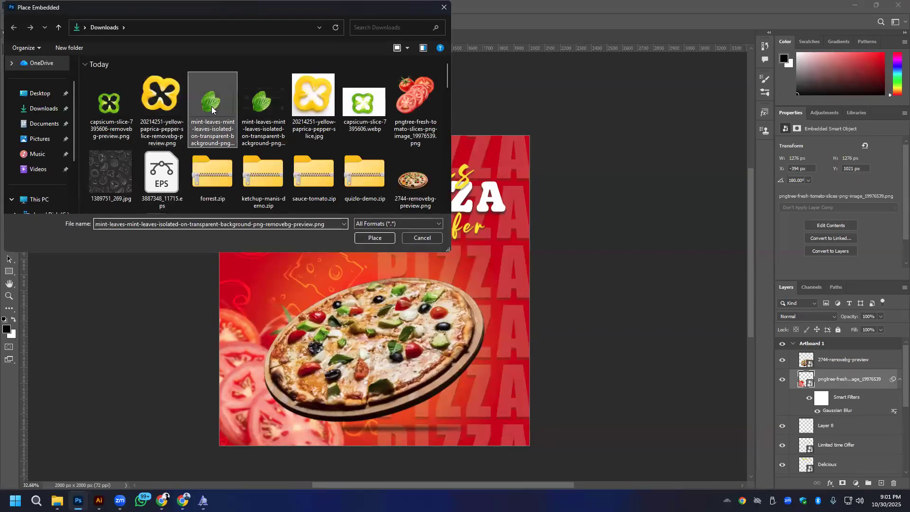
left_click_drag(369, 279, 295, 278)
left_click(468, 22)
- Add a horizontally flipped copy of the mint leaves above the pizza's left edge and move the original up beside the offer text
left_click_drag(521, 268, 304, 263)
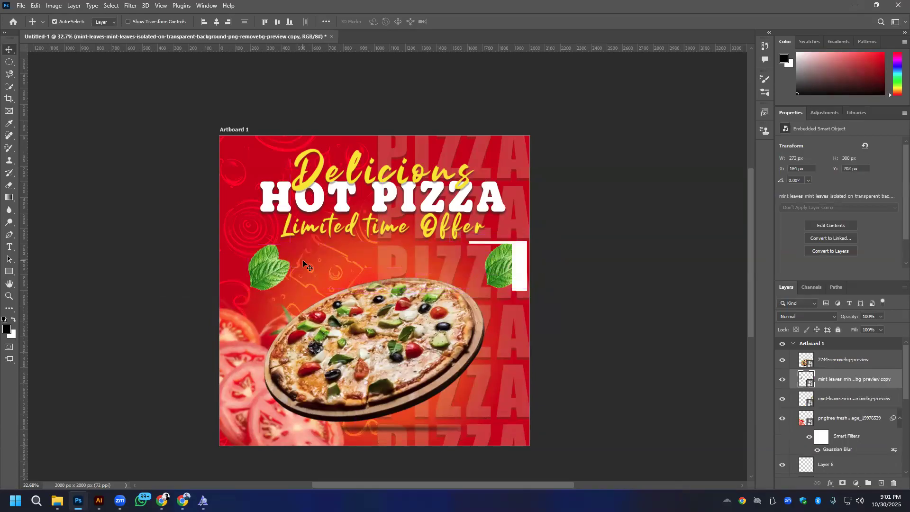
key("ctrl+t")
right_click(272, 269)
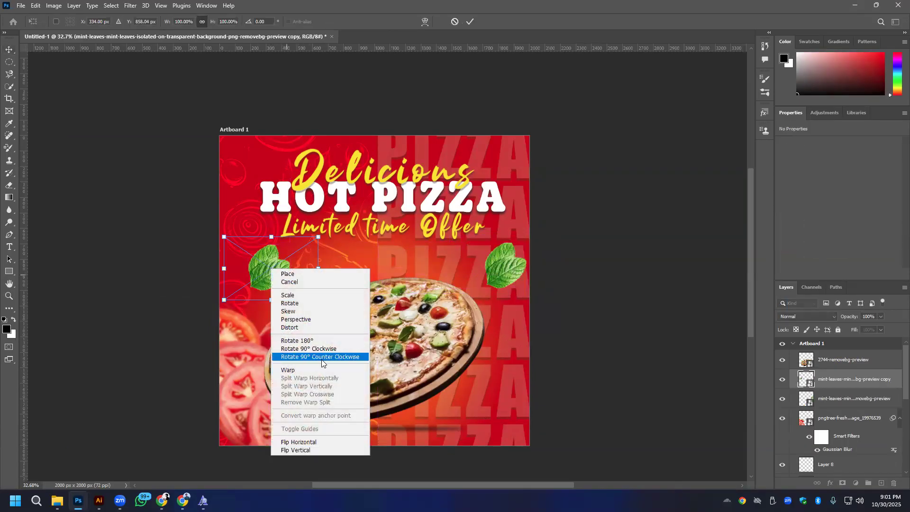
left_click(309, 440)
left_click_drag(275, 268, 282, 284)
key("Return")
left_click_drag(518, 283, 521, 236)
mouse_move(289, 291)
left_mouse_down()
mouse_move(268, 302)
mouse_move(277, 301)
left_mouse_up()
- Place the background-removed capsicum PNG as an embedded image near the pizza's right edge, scaled to 104.29% and rotated -13.37°
left_click(23, 5)
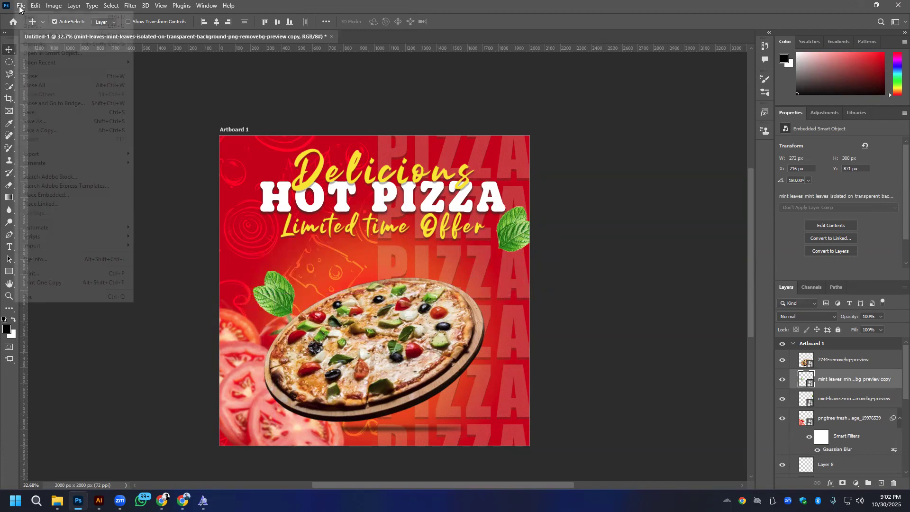
left_click(38, 194)
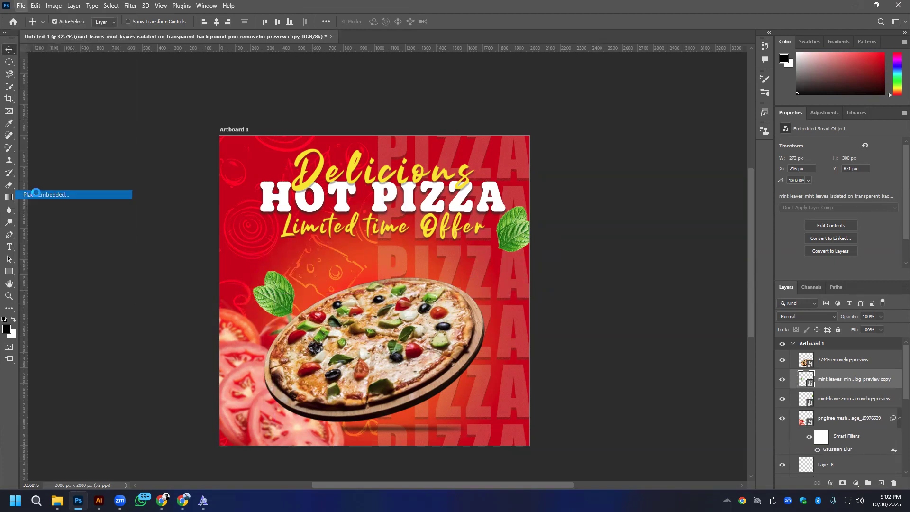
left_click(101, 108)
double_click(101, 108)
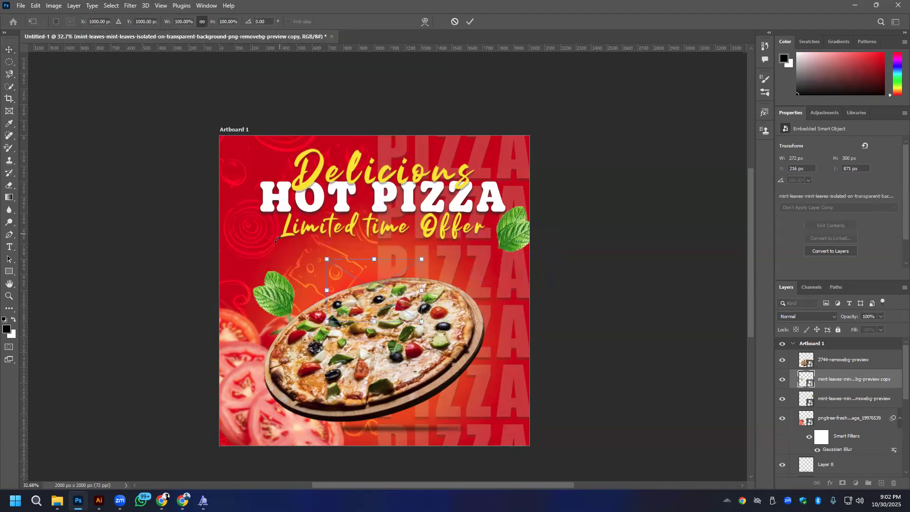
left_click_drag(377, 275, 287, 248)
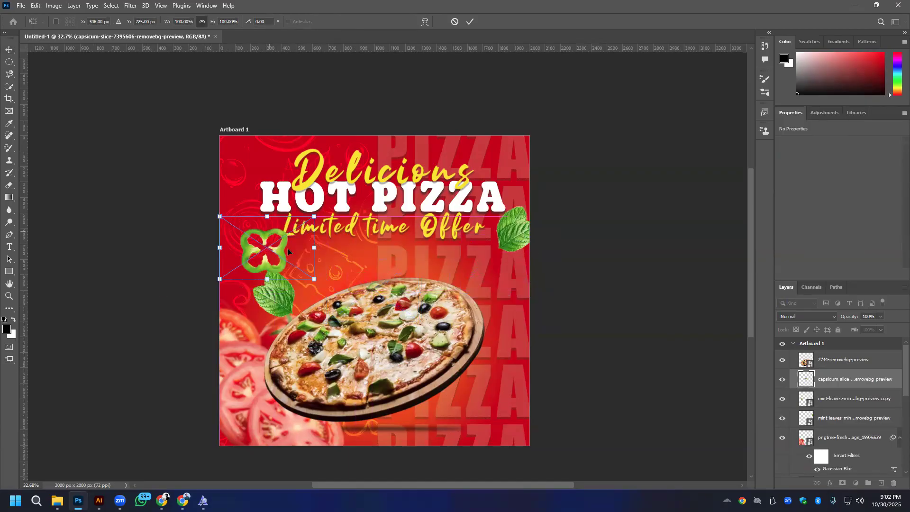
left_click_drag(314, 279, 563, 332)
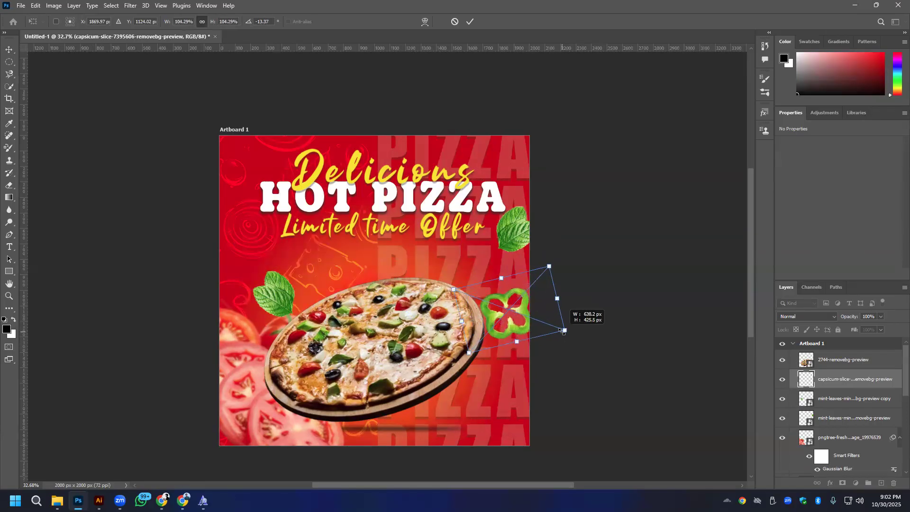
left_click_drag(512, 309, 485, 293)
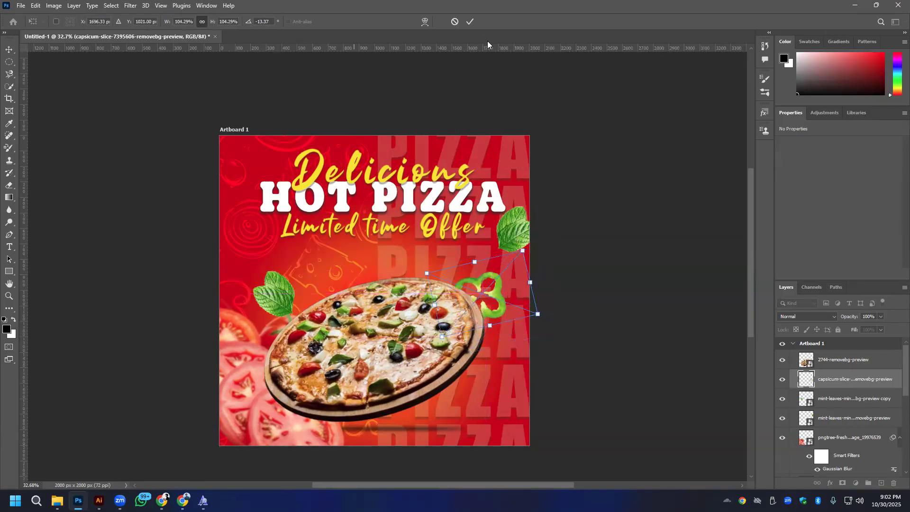
- Move the capsicum slice down to the artboard's lower-right area, below the pizza's right edge
left_click_drag(525, 326, 483, 414)
key("ctrl+z")
left_click_drag(495, 291, 504, 412)
- Duplicate the capsicum slice, move the copy partly off the artboard's upper-left corner and enlarge it to 154.57%
key("ctrl+j")
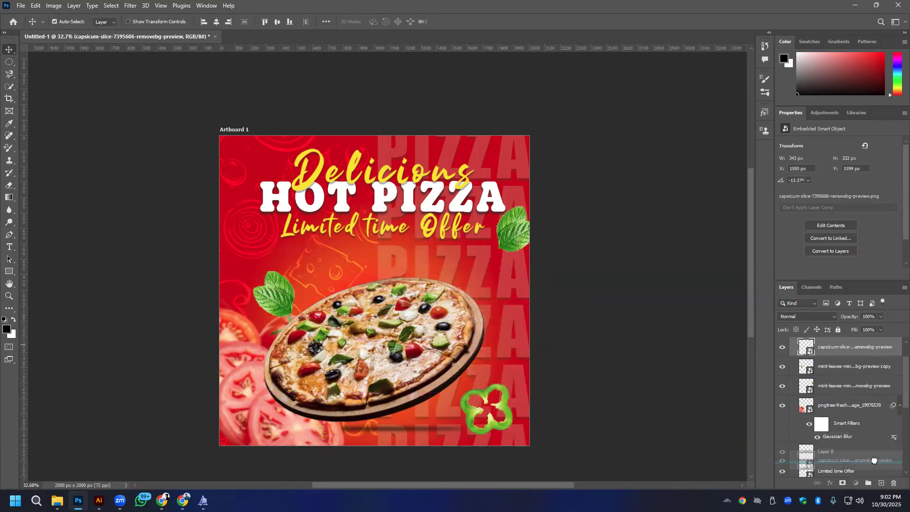
left_click_drag(506, 408, 513, 294)
left_click_drag(440, 271, 271, 176)
key("ctrl+t")
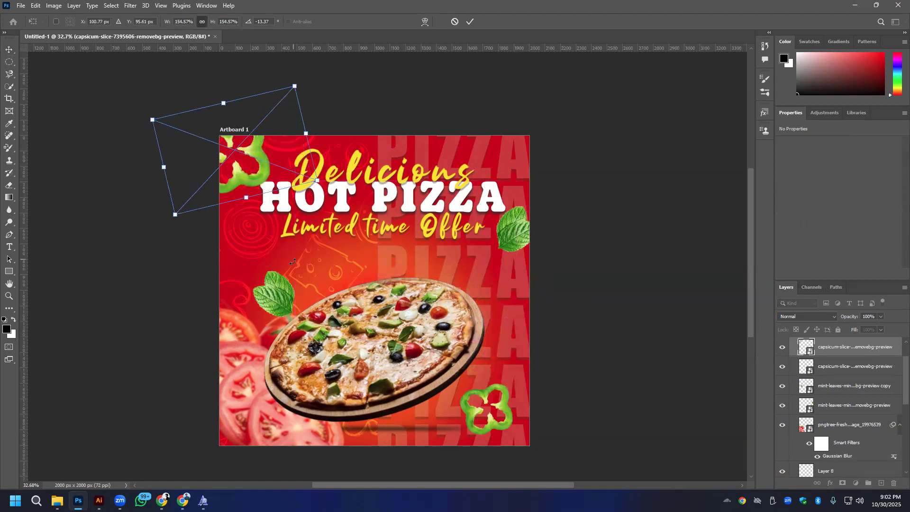
key("Return")
- Move the mint leaves by the offer text down and inward to just above the pizza's right side
left_click_drag(515, 241, 497, 261)
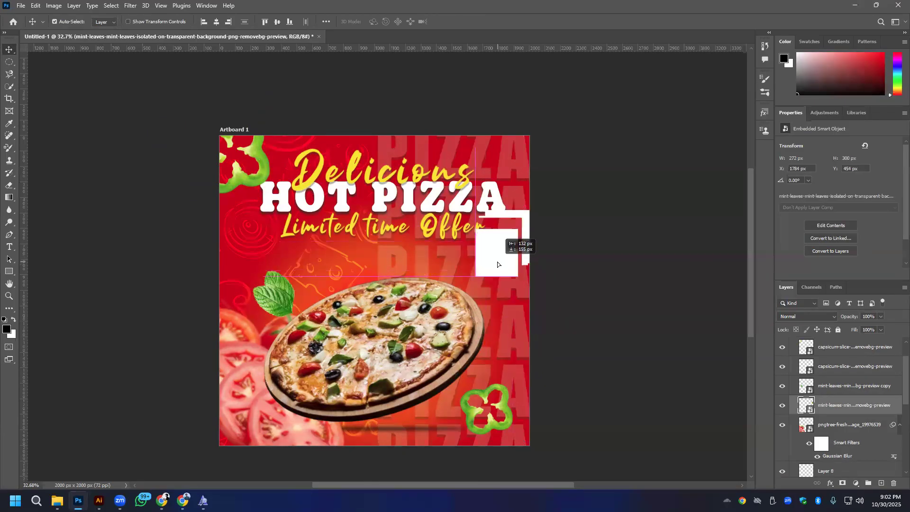
left_click(604, 247)
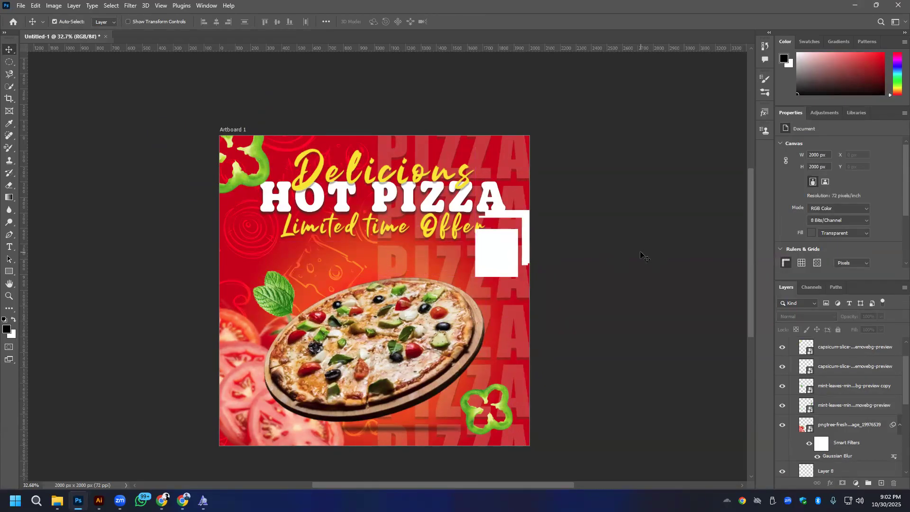
left_click(293, 299)
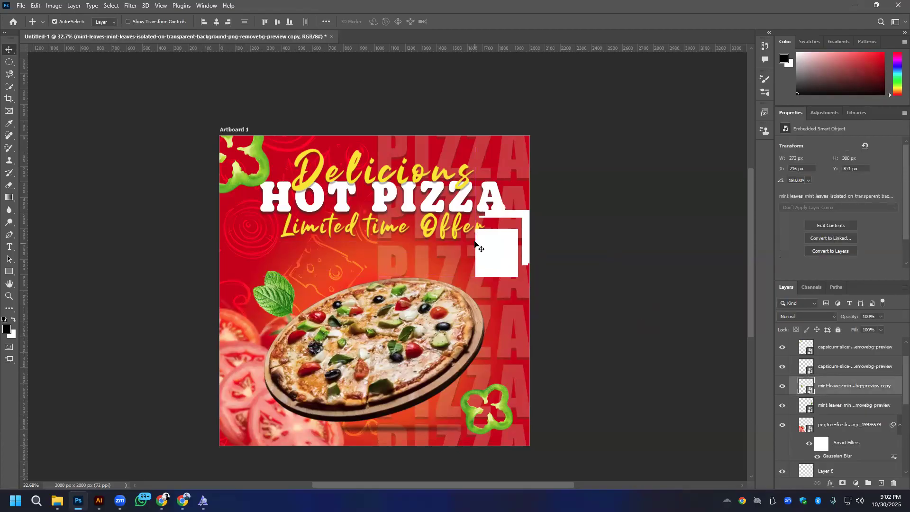
left_click(500, 258)
key("ctrl+t")
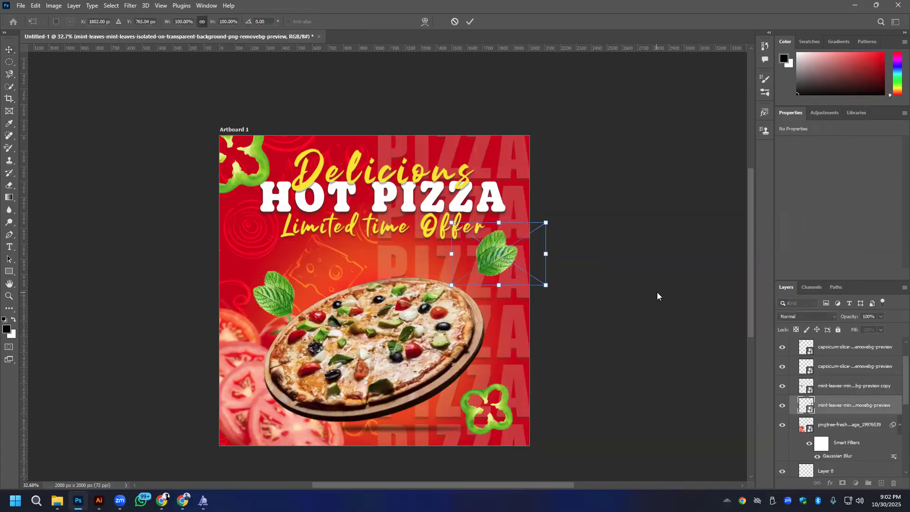
key("Return")
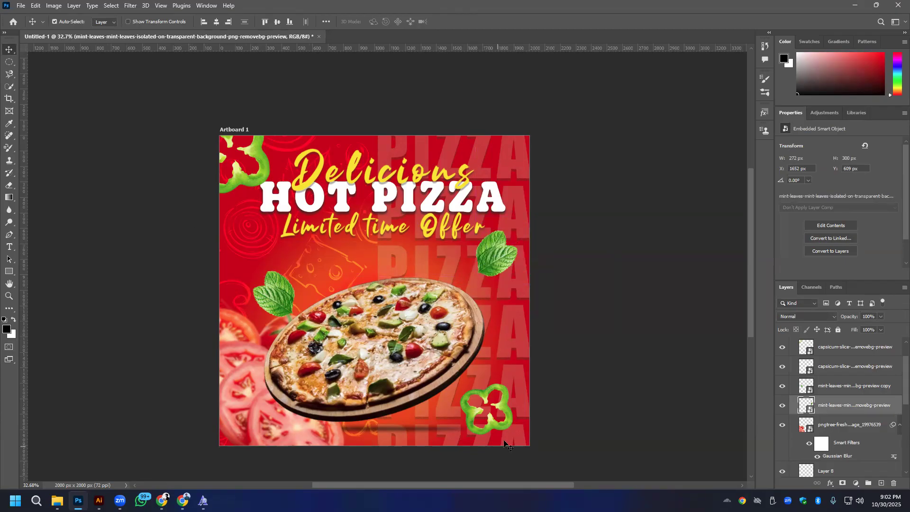
- Move the lower capsicum slice partly off the artboard's lower-right corner and enlarge it to 216.34%
left_click_drag(507, 426, 536, 448)
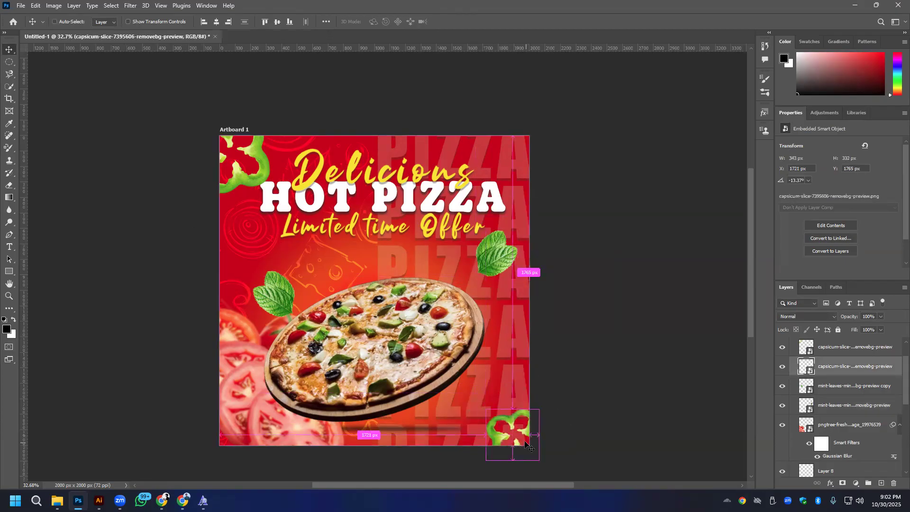
key("ctrl+t")
left_click_drag(460, 411, 490, 398)
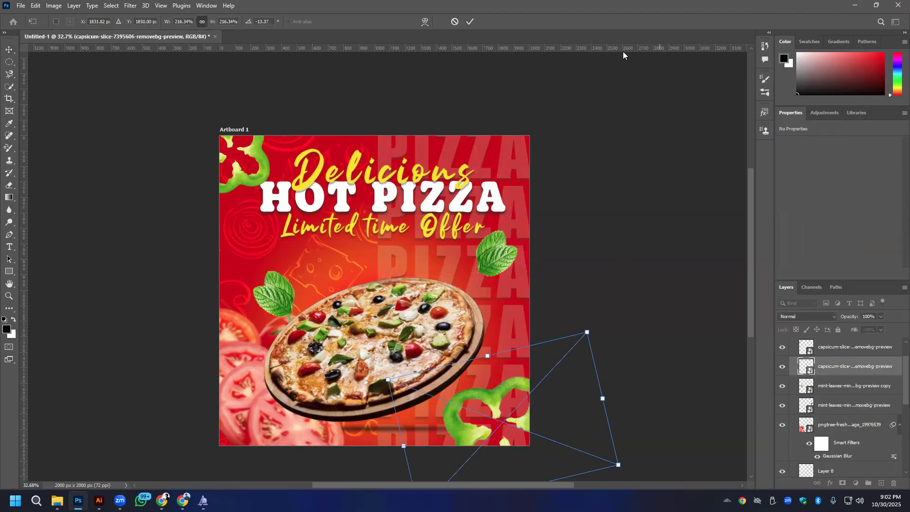
key("Return")
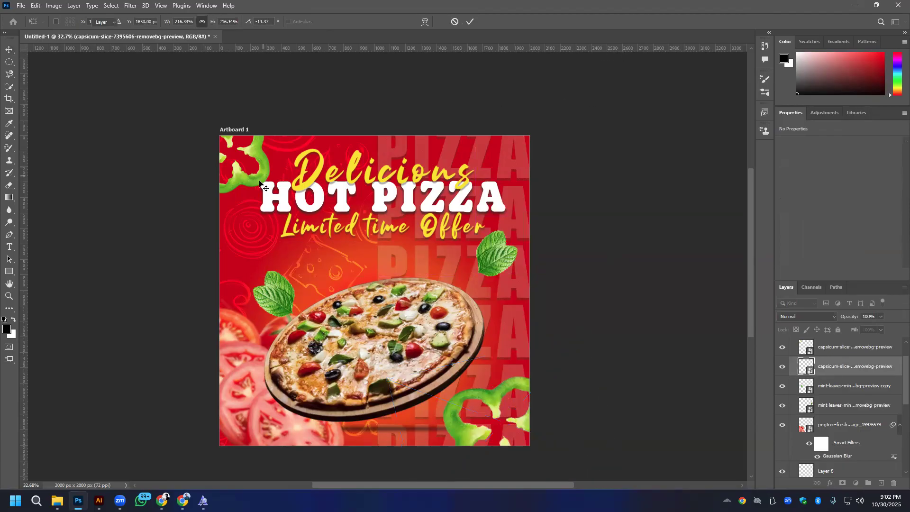
- Shift the upper-left capsicum slice slightly further into the artboard and nudge the mint leaves beside the pizza slightly up and outward
left_click_drag(260, 182, 263, 164)
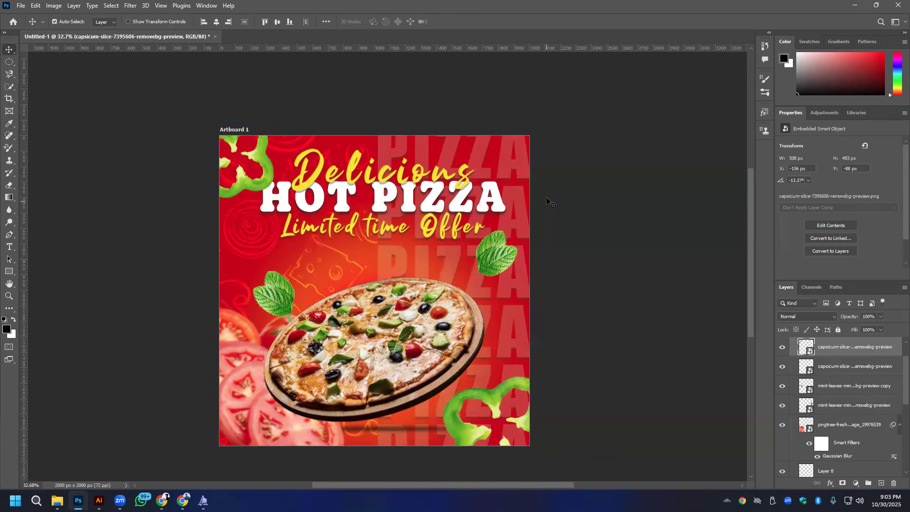
left_click_drag(273, 299, 269, 292)
- Duplicate the mint leaves above the pizza's right side onto the artboard's upper-right corner, scaled to 202.47% and rotated -150°
left_click_drag(513, 250, 532, 149)
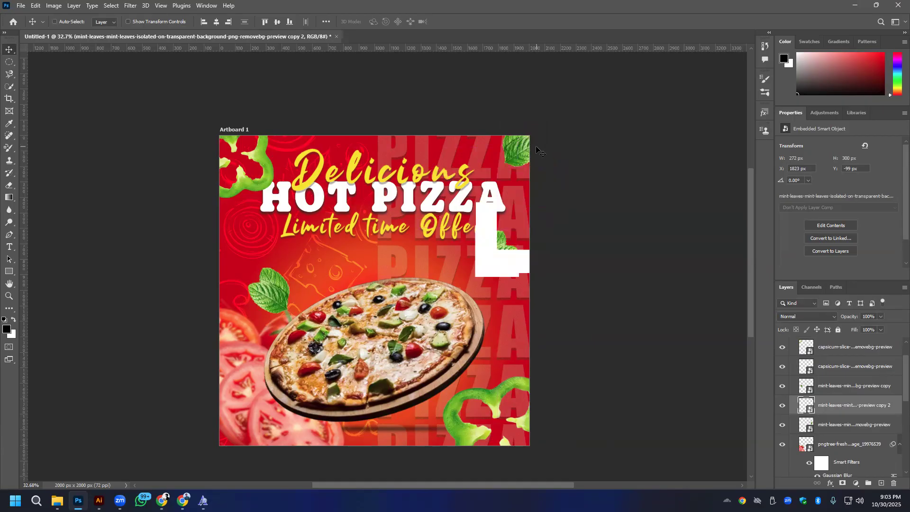
key("ctrl+t")
left_click_drag(476, 177, 461, 187)
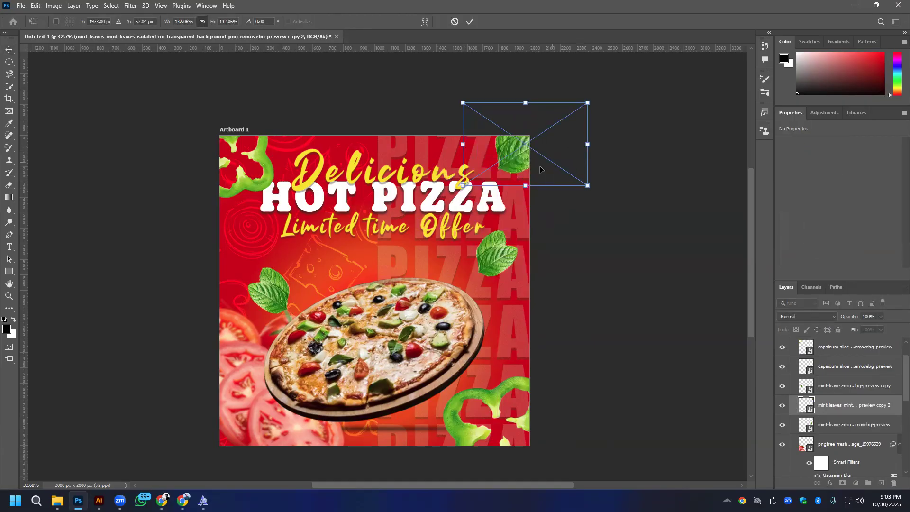
left_click_drag(593, 195, 471, 56)
left_click_drag(505, 181, 493, 202)
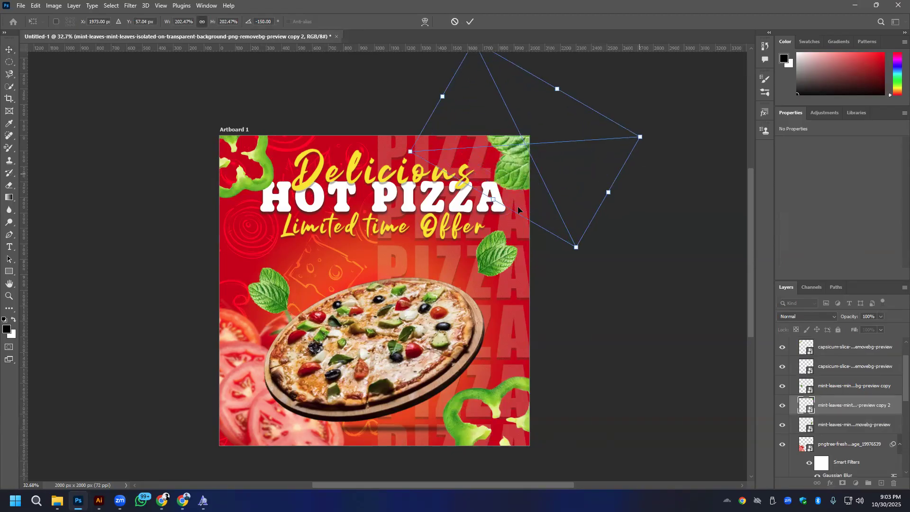
left_click(470, 22)
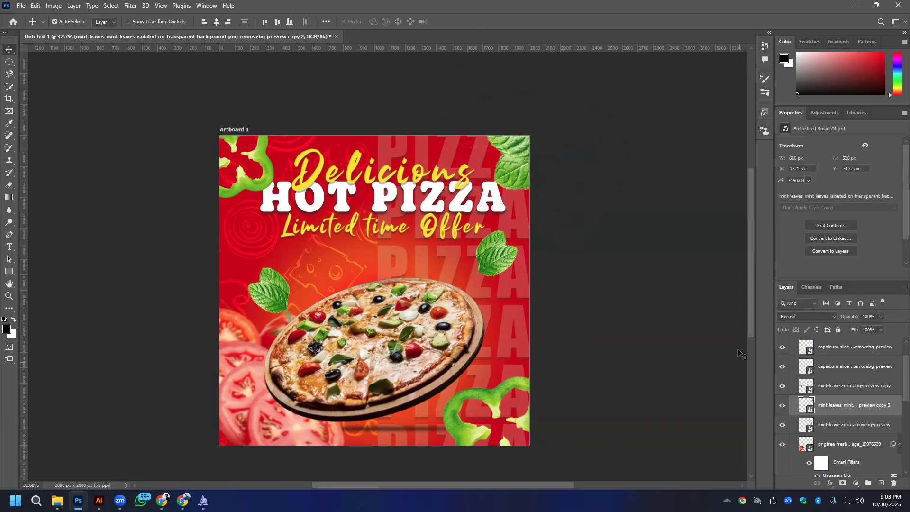
- Move the capsicum, mint leaf and tomato layers together beneath the hot Pizza title layer in the layer order
scroll(836, 437, "down", 1)
scroll(836, 437, "up", 2)
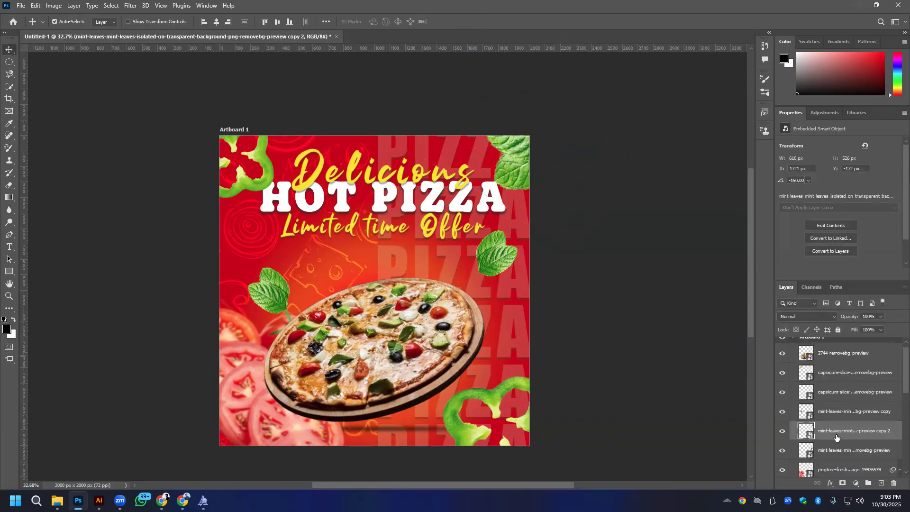
left_click(261, 178)
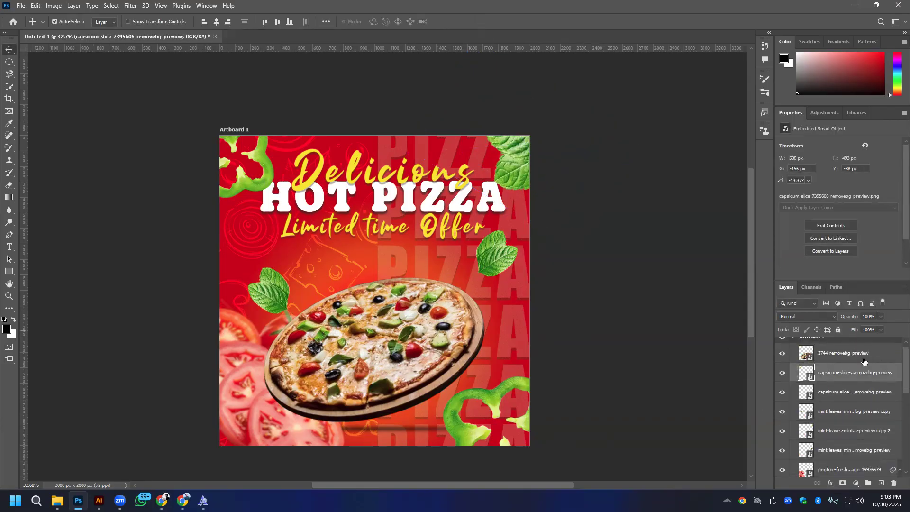
scroll(863, 369, "up", 1)
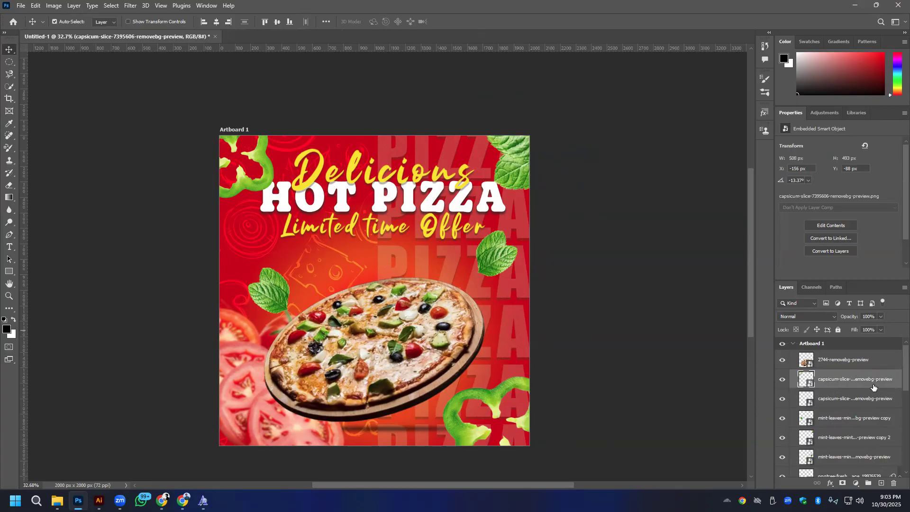
scroll(843, 397, "down", 3)
left_click(837, 381, "shift")
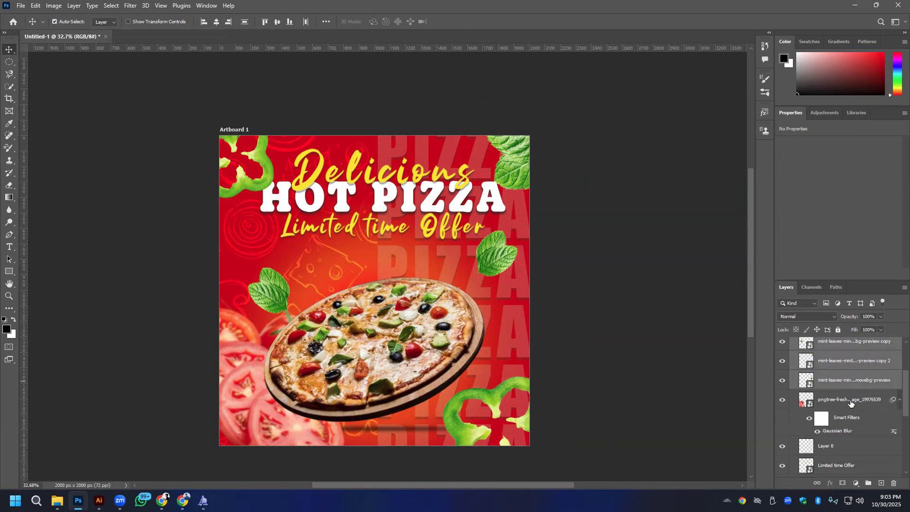
left_click(853, 402, "shift")
scroll(861, 378, "down", 1)
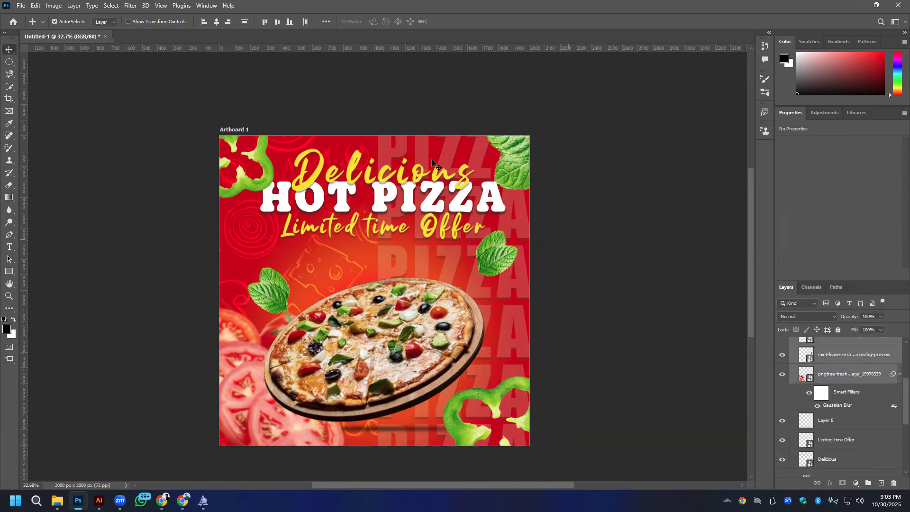
scroll(856, 360, "down", 2)
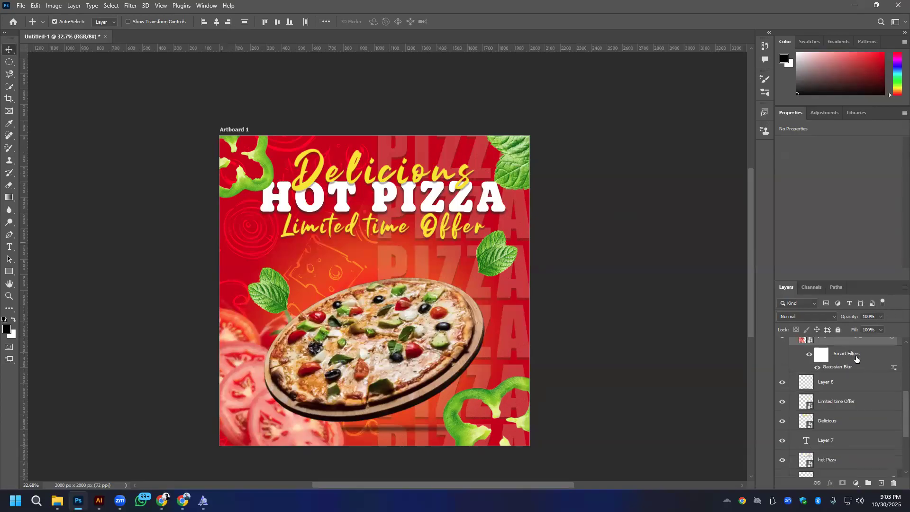
left_click_drag(859, 347, 837, 447)
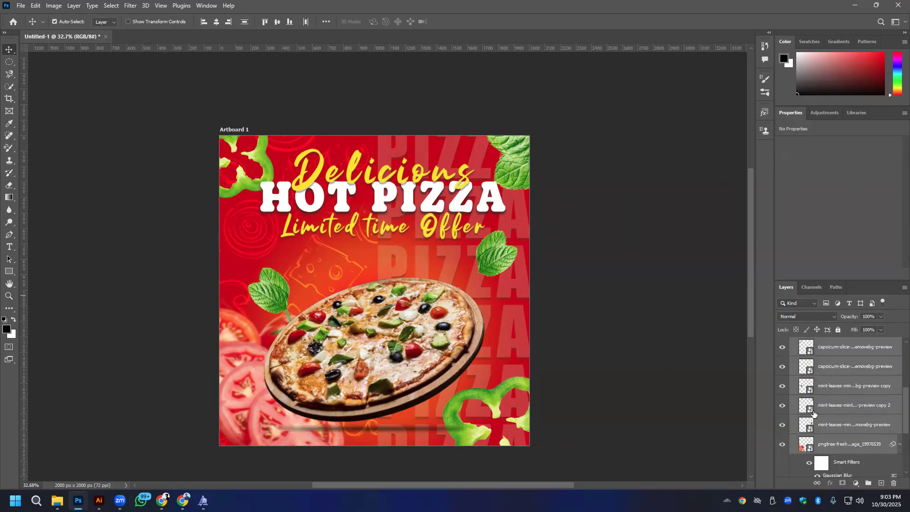
- Try converting the capsicum, mint leaf and tomato layers into one smart object, and undo the conversion
right_click(844, 388)
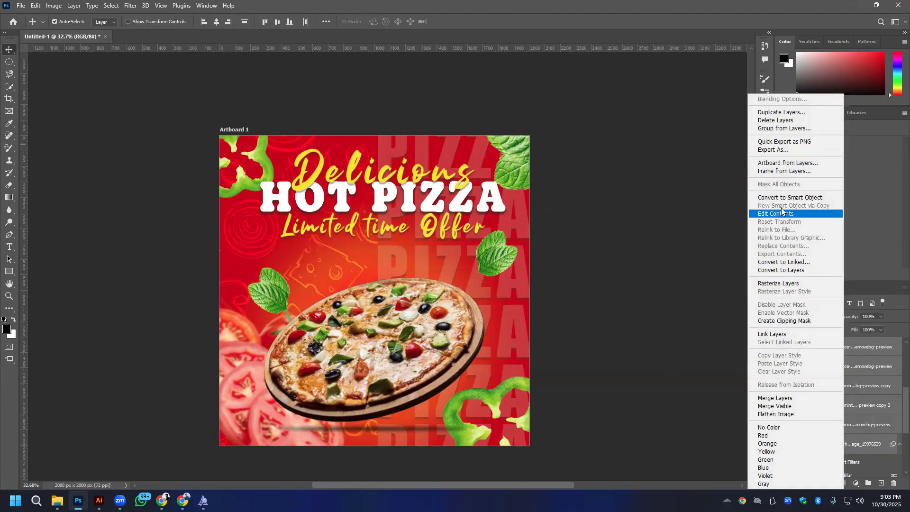
left_click(781, 195)
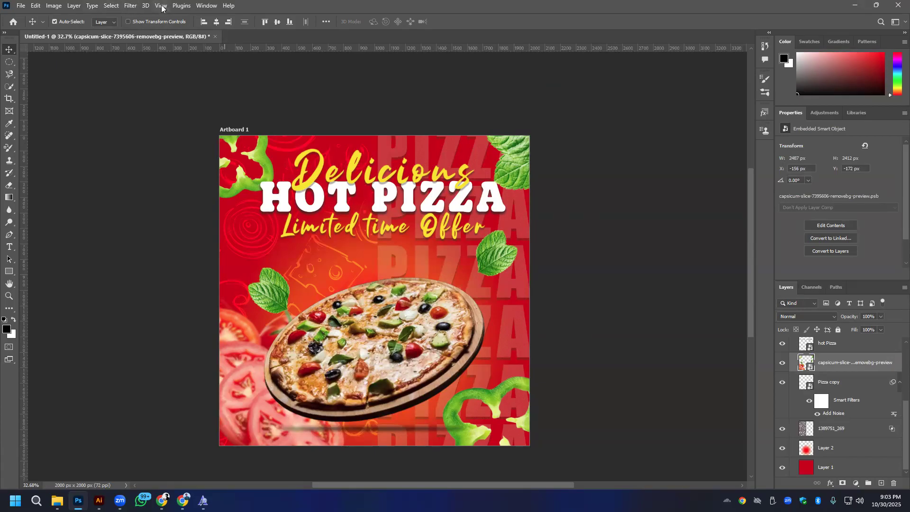
mouse_move(266, 159)
left_mouse_down()
mouse_move(258, 174)
mouse_move(265, 169)
left_mouse_up()
key("ctrl+z")
key("ctrl+z")
- Convert the two capsicum layers and three mint leaf layers into a single smart object, leaving out the tomatoes
left_click(869, 448)
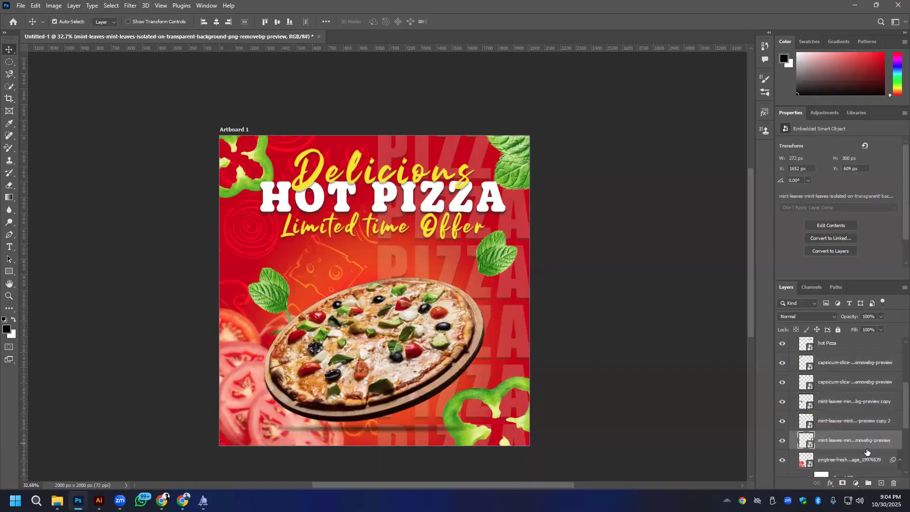
left_click(838, 366, "shift")
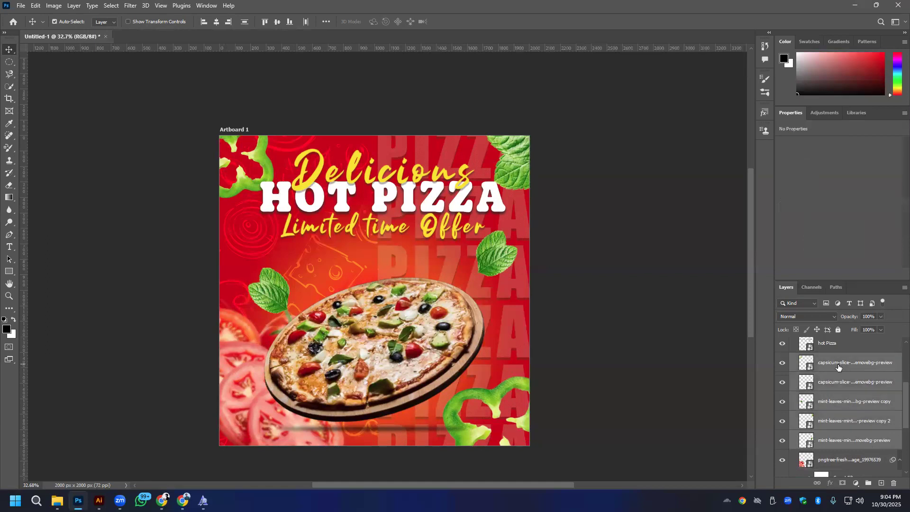
right_click(852, 382)
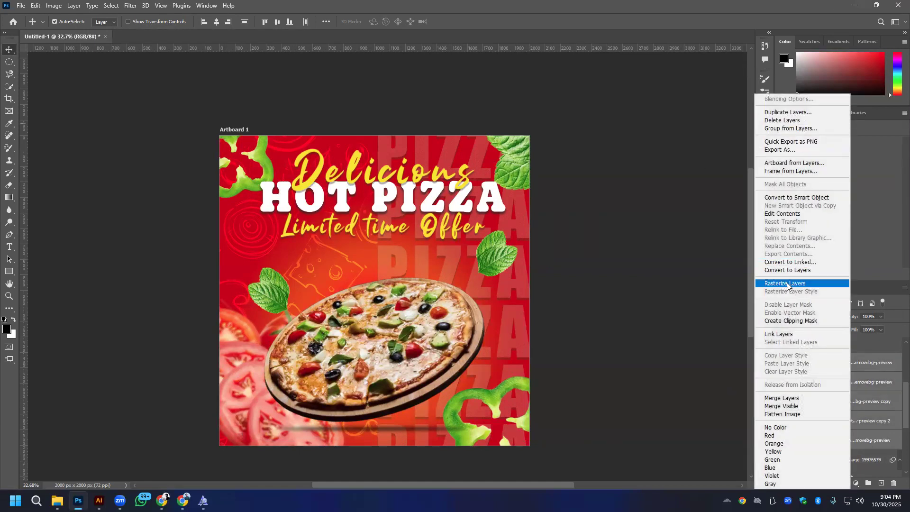
left_click(790, 196)
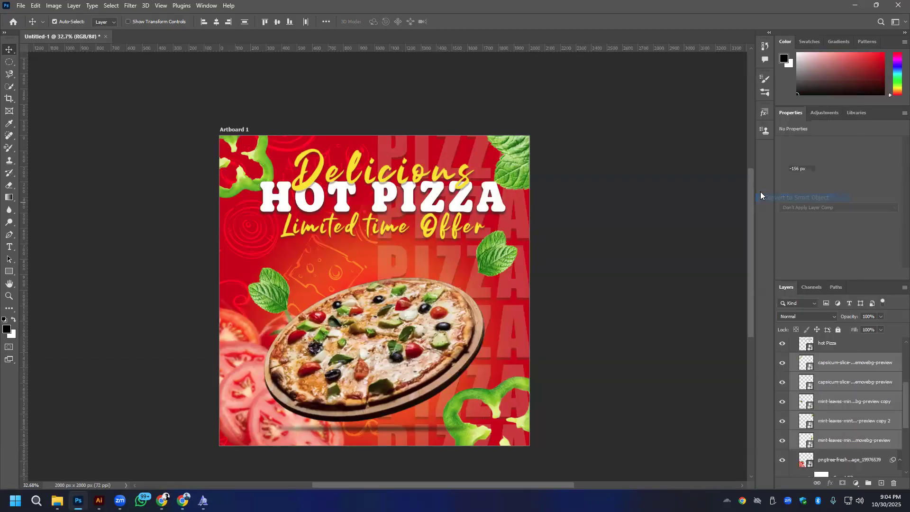
- Apply a Gaussian Blur with a radius of 8.8 pixels to the combined capsicum and mint smart object
left_click(129, 6)
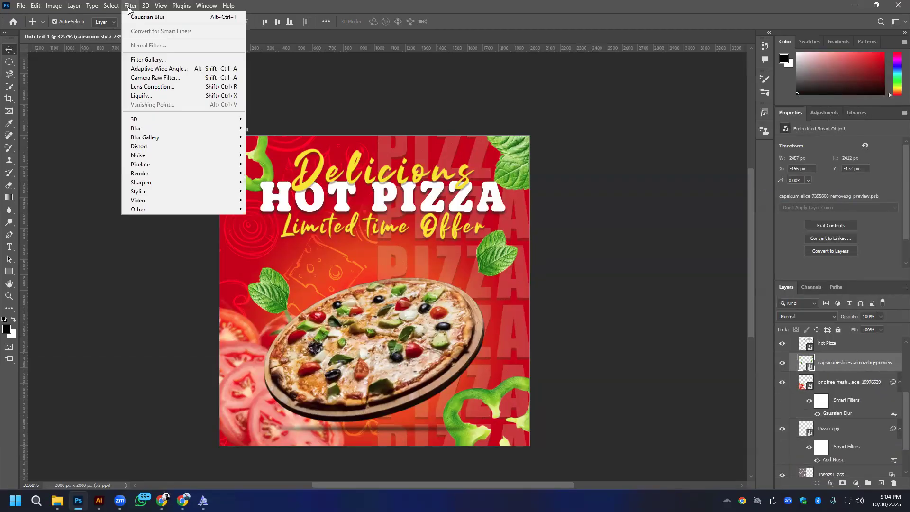
mouse_move(145, 127)
left_click(272, 164)
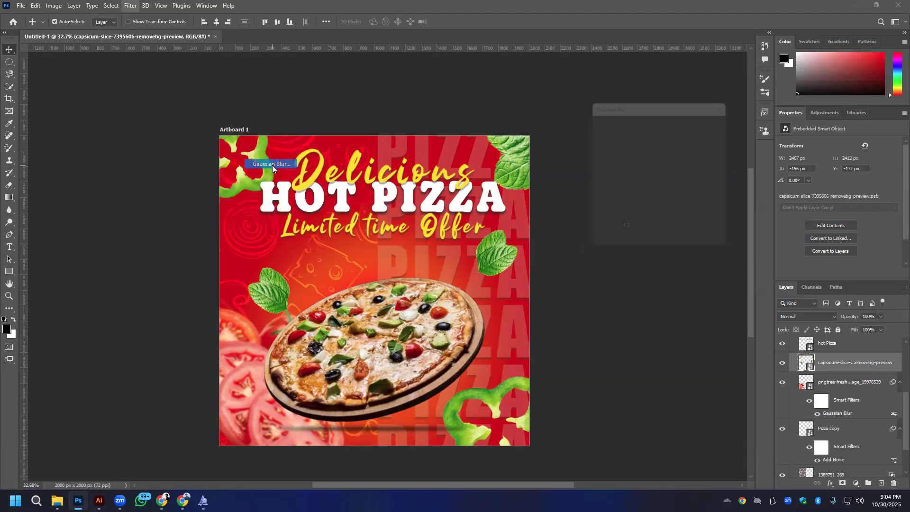
left_click(622, 245)
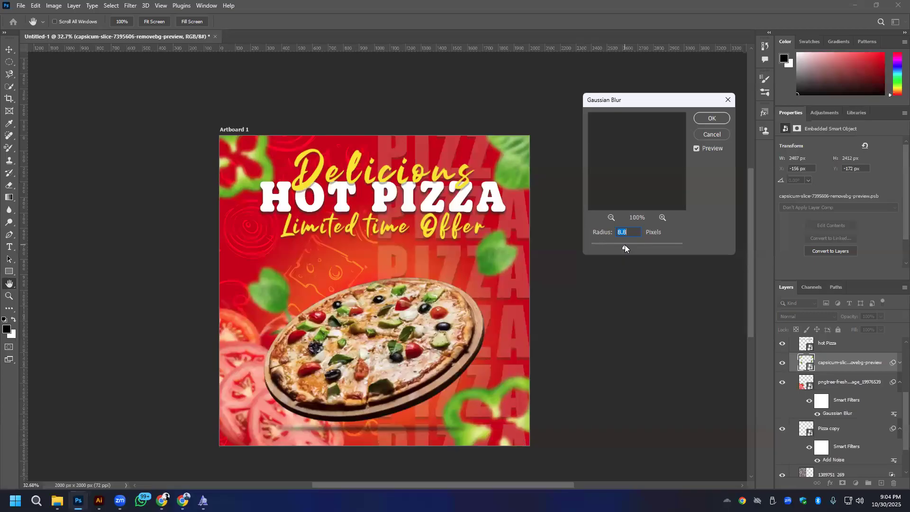
left_click(711, 118)
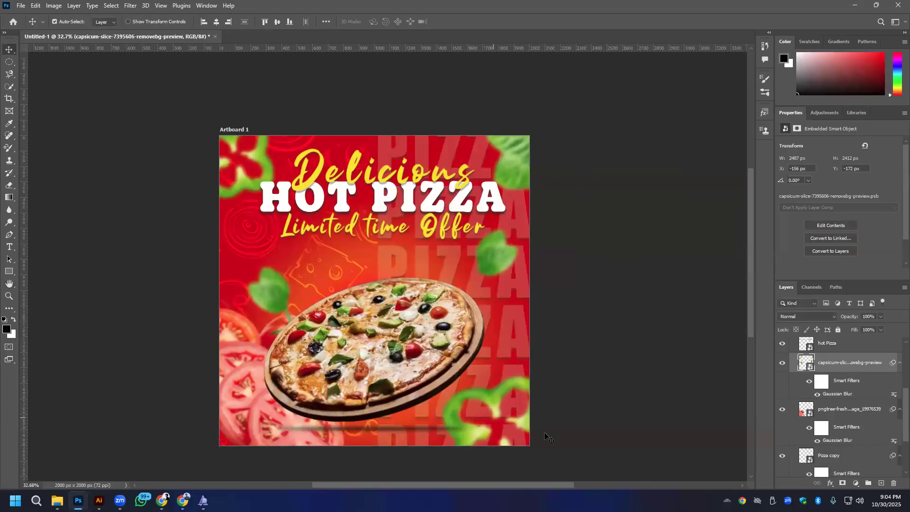
- Examine the shadow layer beneath the pizza and the overall composition of the post
left_click(379, 430)
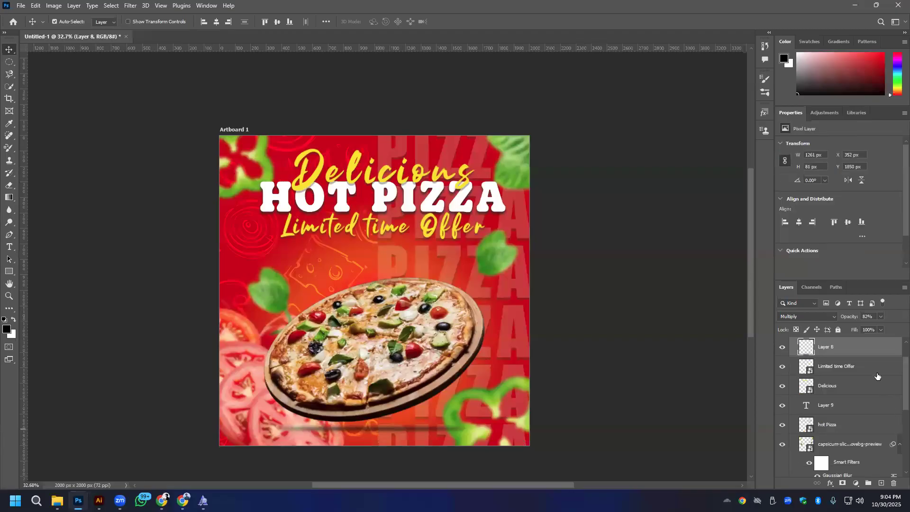
scroll(853, 362, "up", 2)
left_click_drag(847, 382, 316, 471)
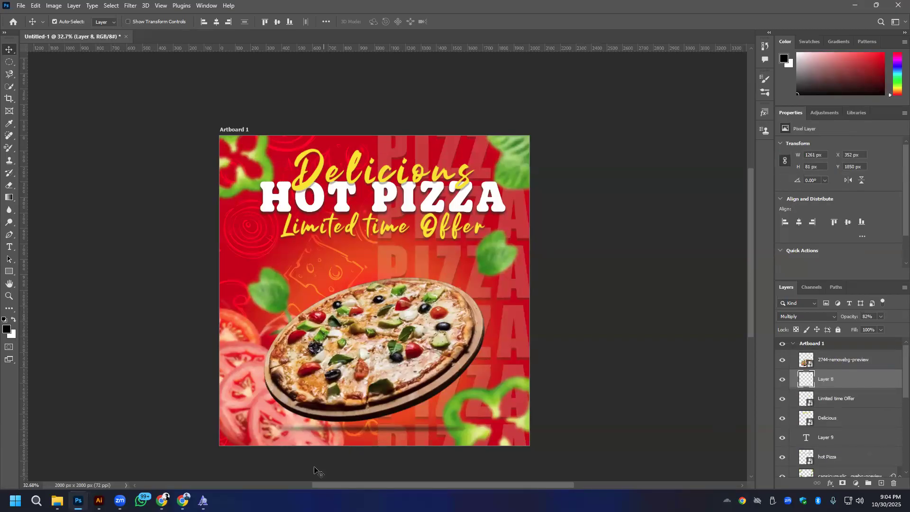
left_click(677, 382)
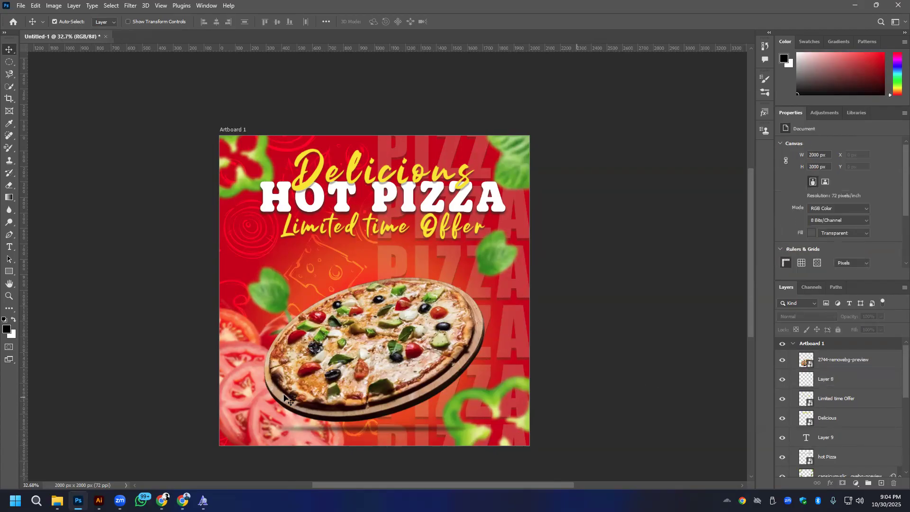
scroll(416, 283, "down", 1)
scroll(416, 283, "down", 2)
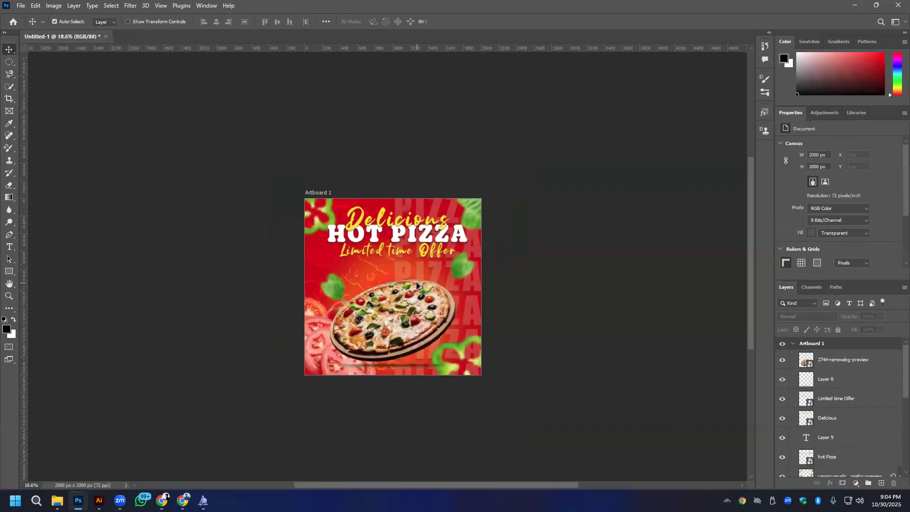
scroll(416, 283, "up", 3)
left_click_drag(378, 238, 439, 183)
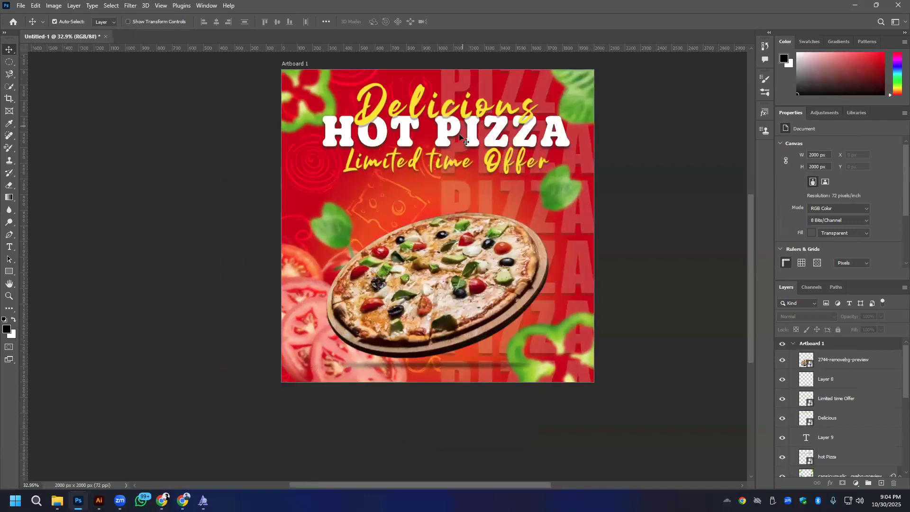
- Move the HOT PIZZA, Delicious and Limited time Offer texts upward together with the pizza, bringing the pizza to Y 683 px
left_click(477, 137)
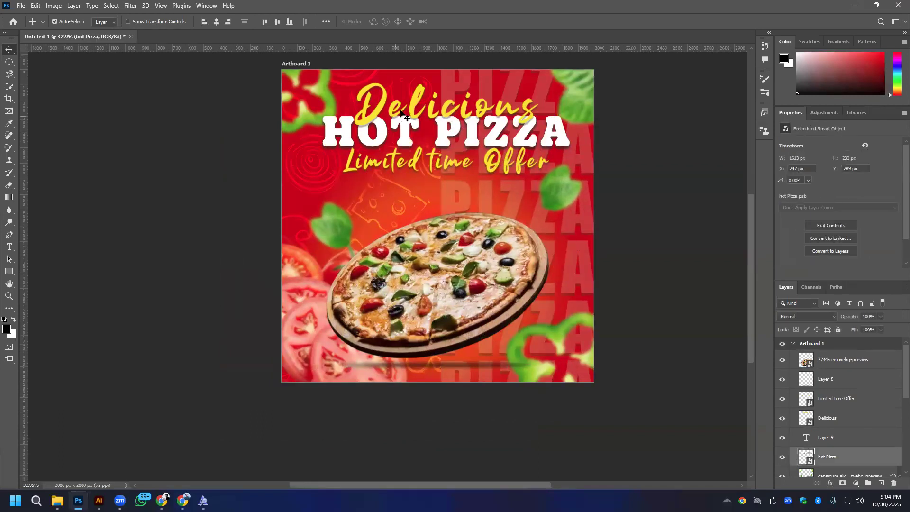
left_click(417, 110, "shift")
left_click(418, 163, "shift")
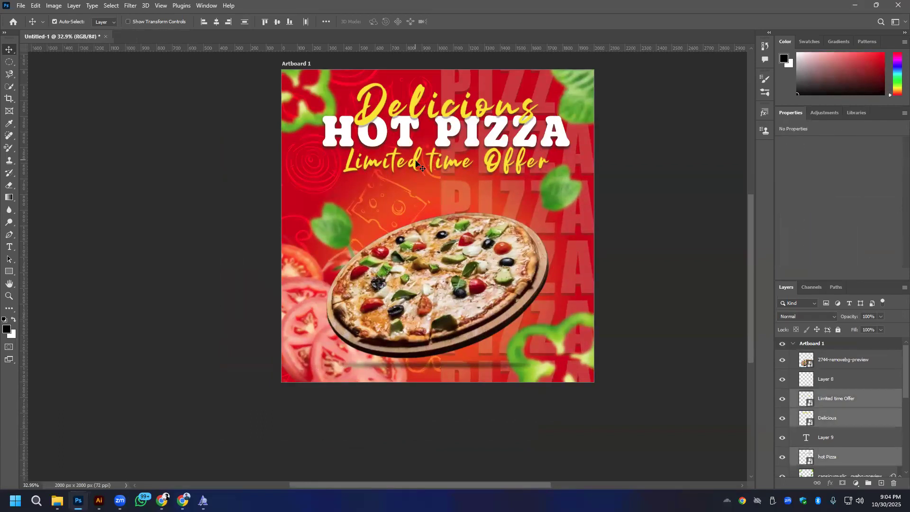
left_click(439, 302, "shift")
left_click_drag(439, 301, 438, 269)
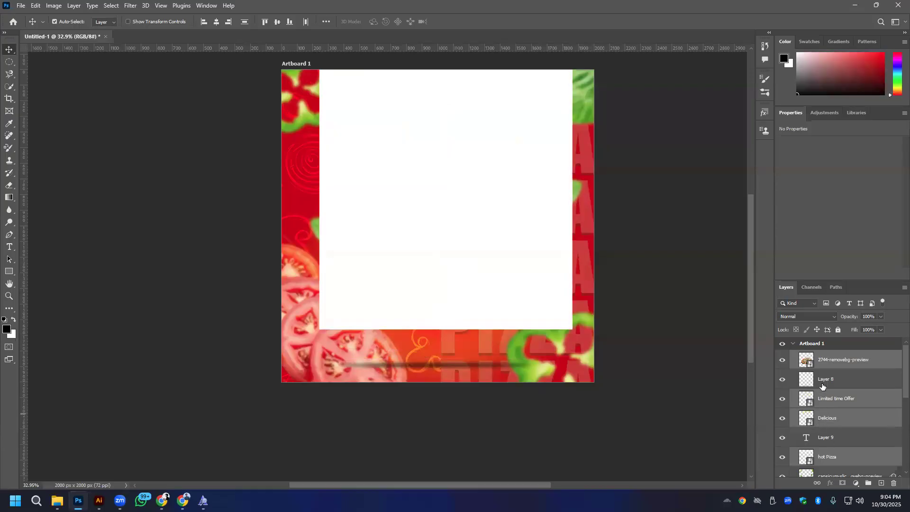
left_click(835, 360)
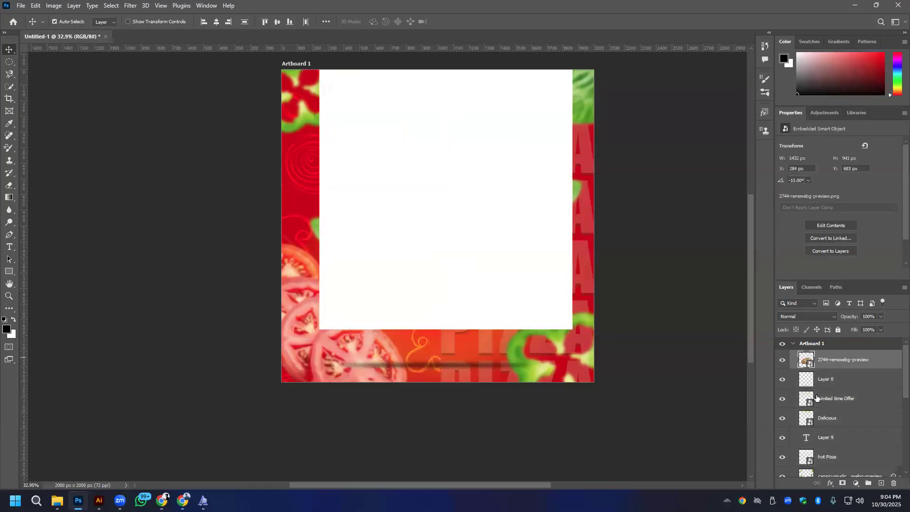
left_click(615, 233)
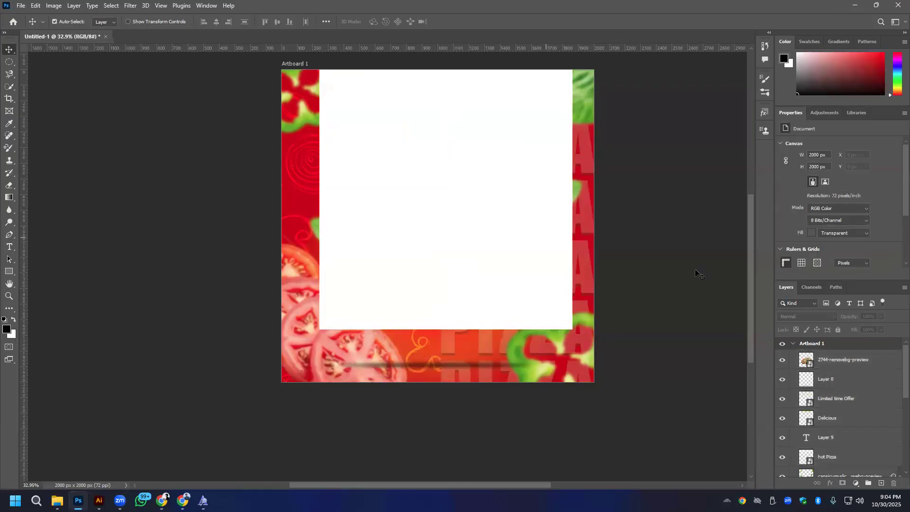
left_click(835, 361)
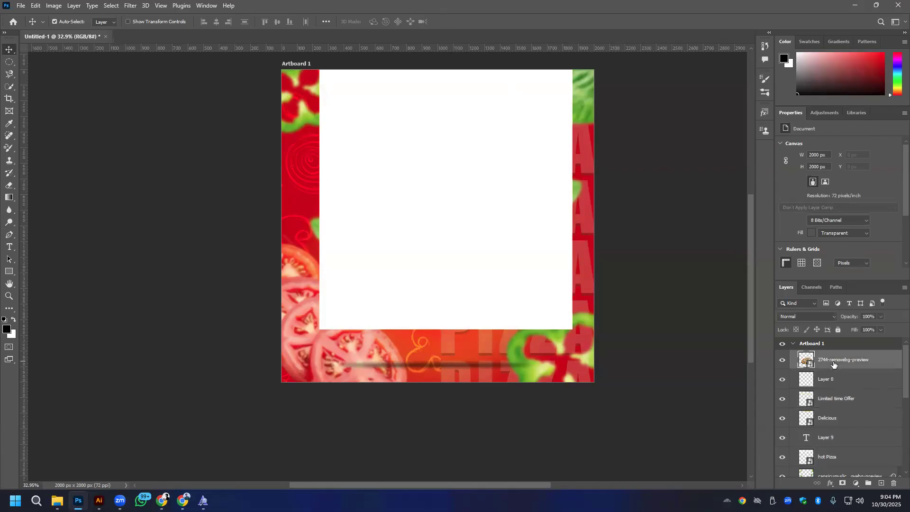
key("ctrl+t")
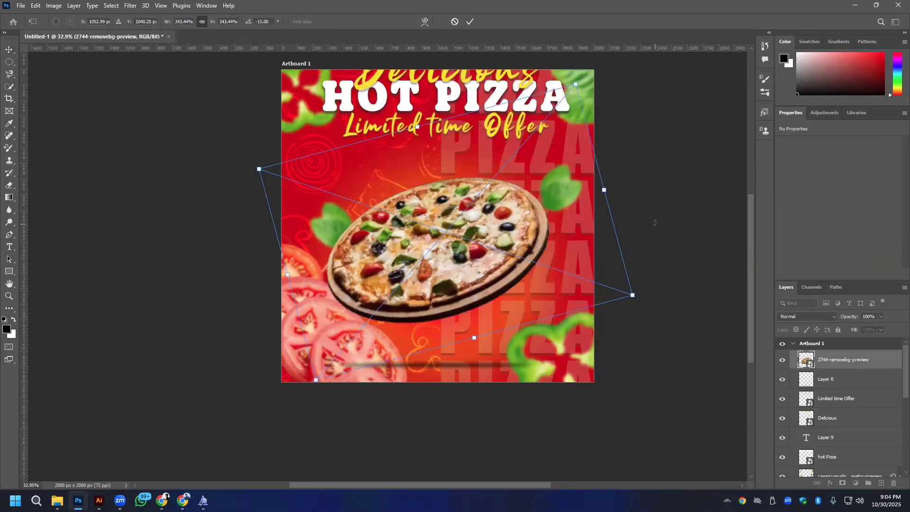
left_click(470, 22)
- Move the three title texts down until Delicious sits fully on the artboard, and lower the pizza to Y 801 px
scroll(417, 142, "up", 2)
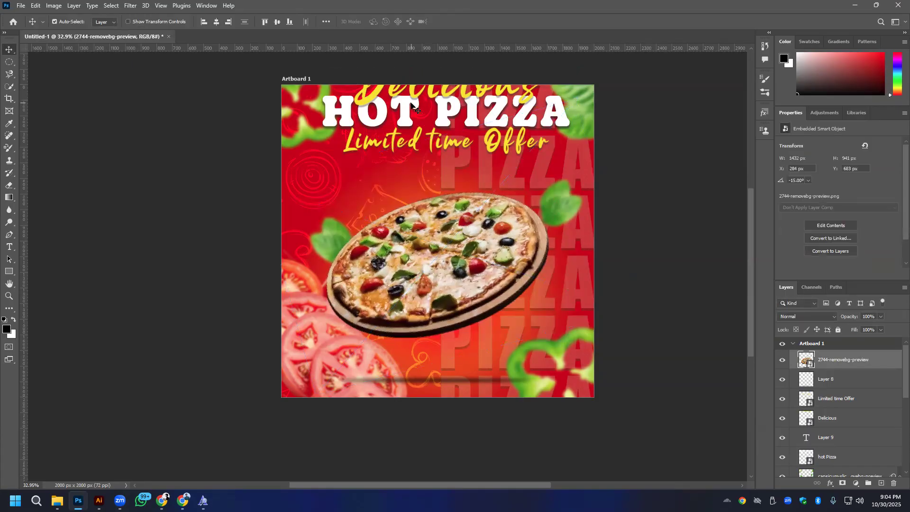
left_click(420, 137)
left_click(407, 159, "shift")
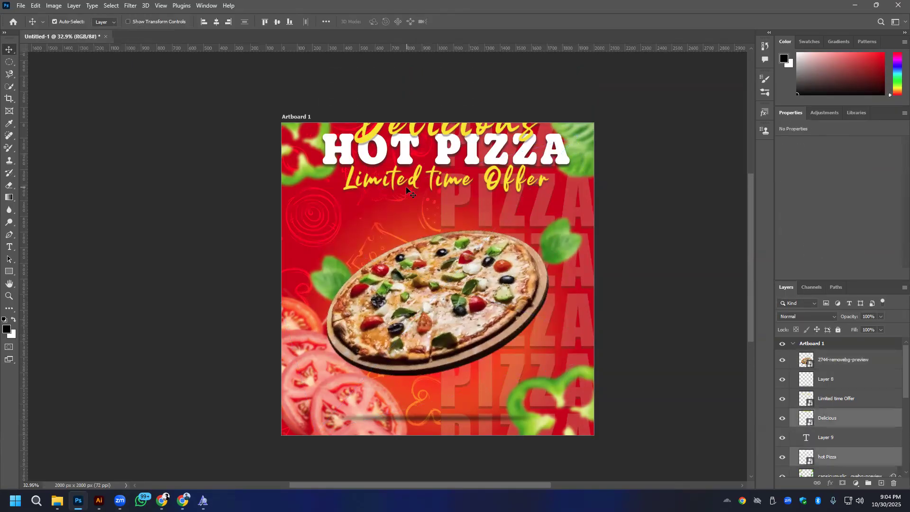
left_click(417, 188, "shift")
left_click_drag(407, 166, 408, 202)
left_click(459, 322)
left_click_drag(459, 322, 460, 341)
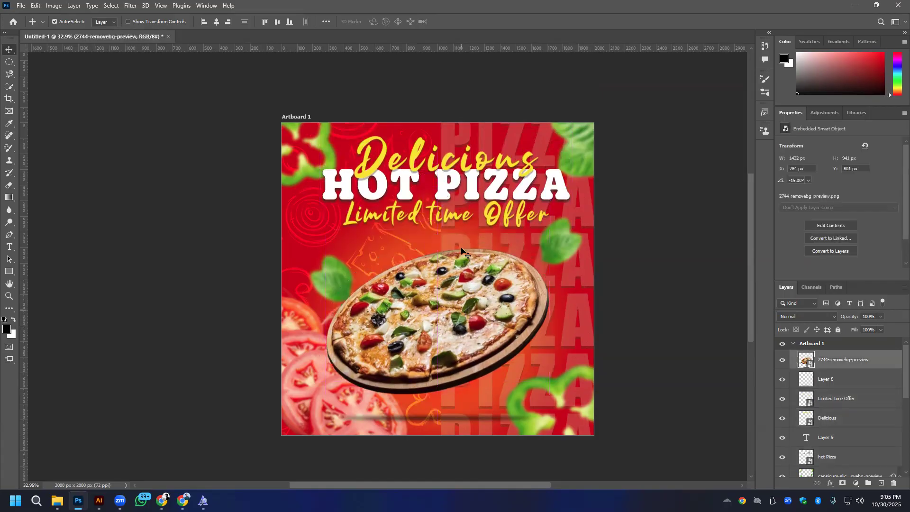
- Move the Delicious, HOT PIZZA and Limited time Offer texts slightly further down together and enlarge them to about 1765 px wide overall
left_click(438, 217)
left_click(445, 178, "shift")
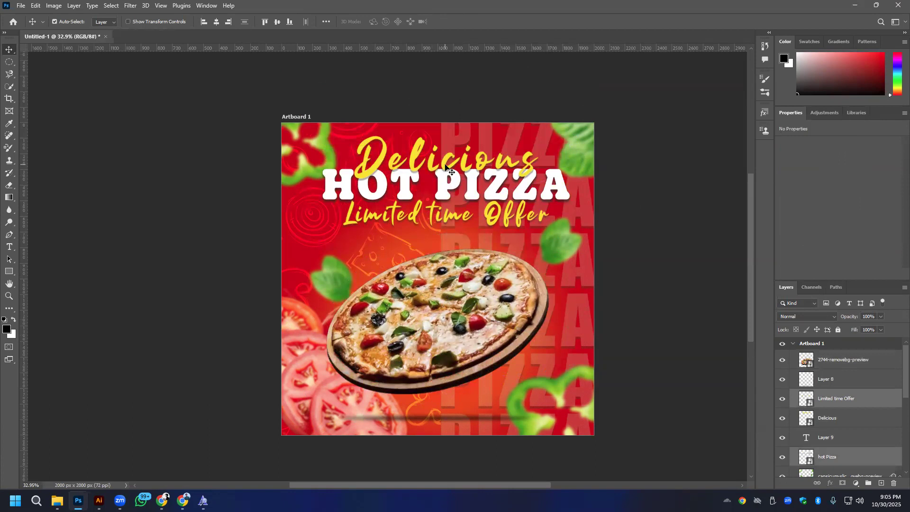
left_click(446, 166, "shift")
left_click_drag(446, 165, 445, 186)
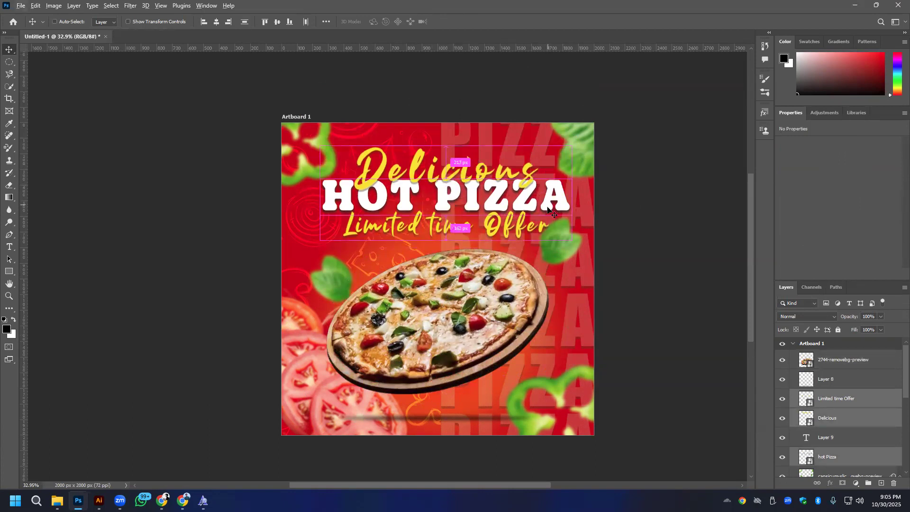
key("ctrl+t")
left_click_drag(570, 194, 584, 195)
left_click(467, 22)
- Combine the three selected title text layers into a single smart object
left_click(327, 22)
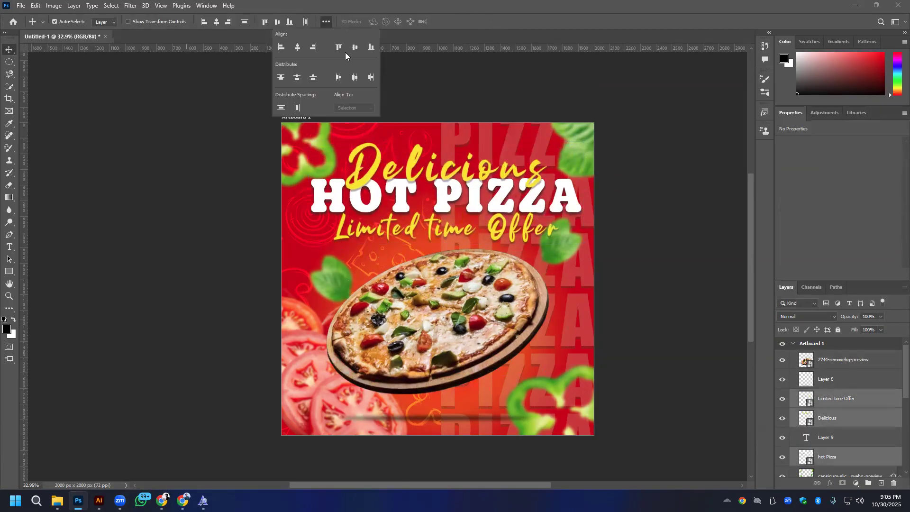
right_click(855, 417)
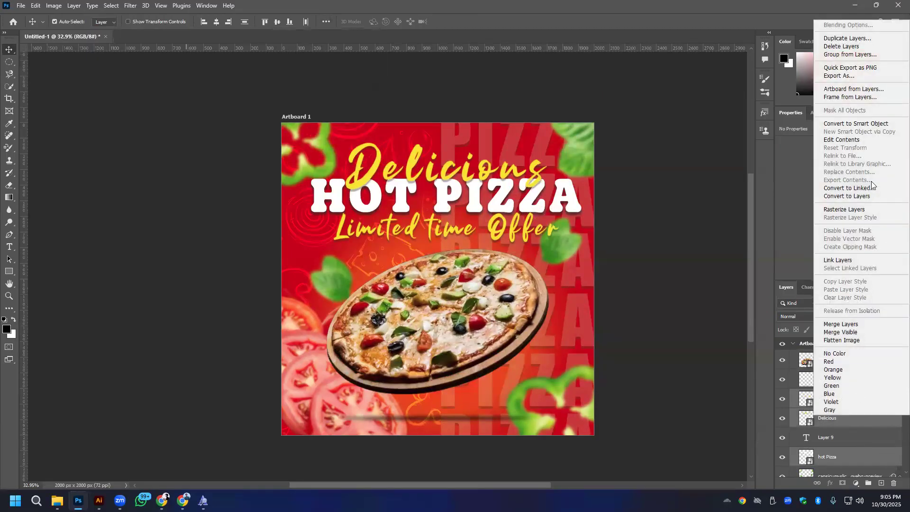
left_click(867, 123)
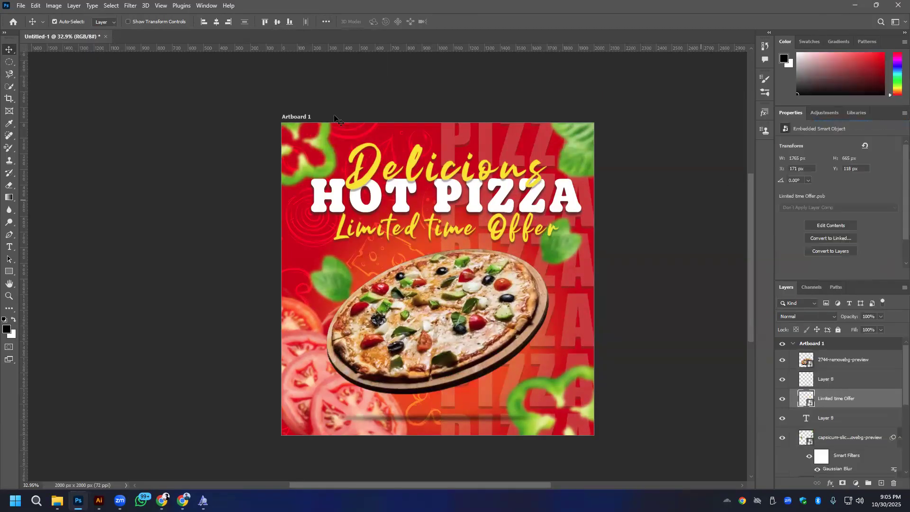
- Try to shift the combined title smart object slightly sideways toward the artboard's centre
left_click(326, 22)
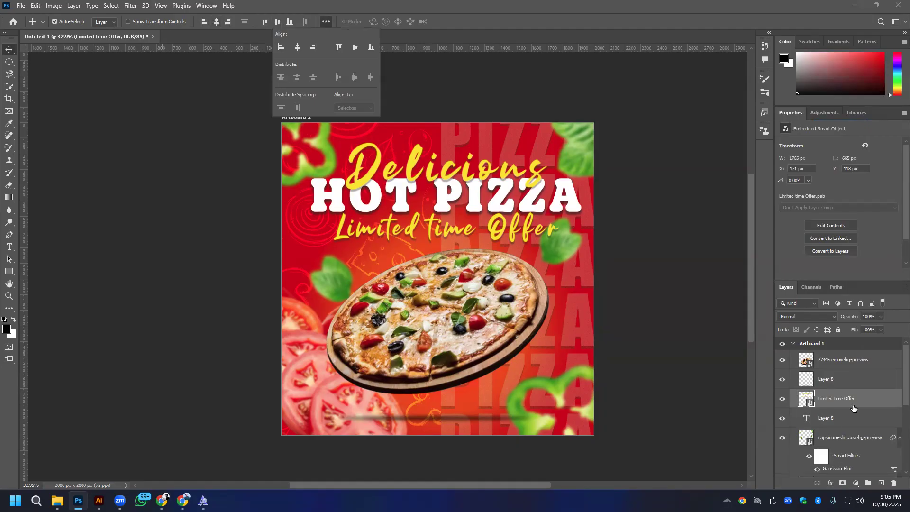
left_click(437, 26)
left_click_drag(447, 199, 440, 199)
key("ctrl+z")
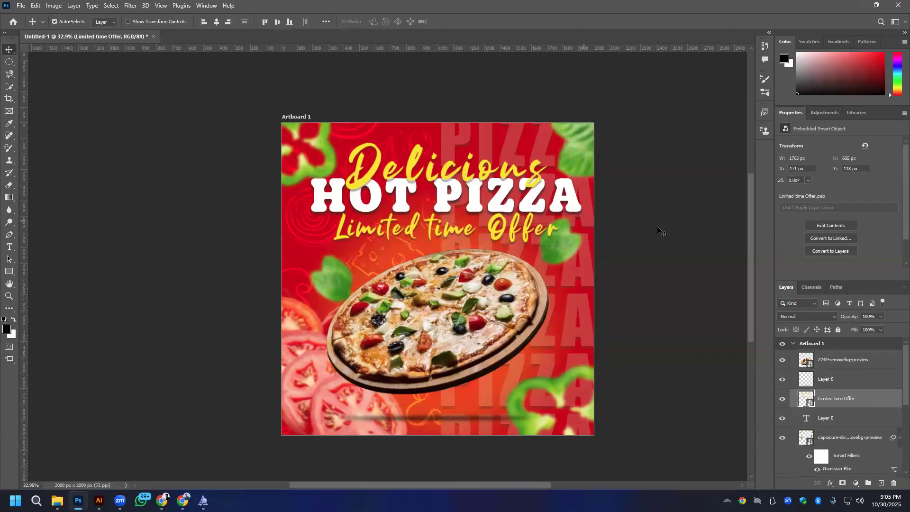
- Centre the combined title horizontally on the artboard and raise it slightly above the pizza
left_click(659, 231)
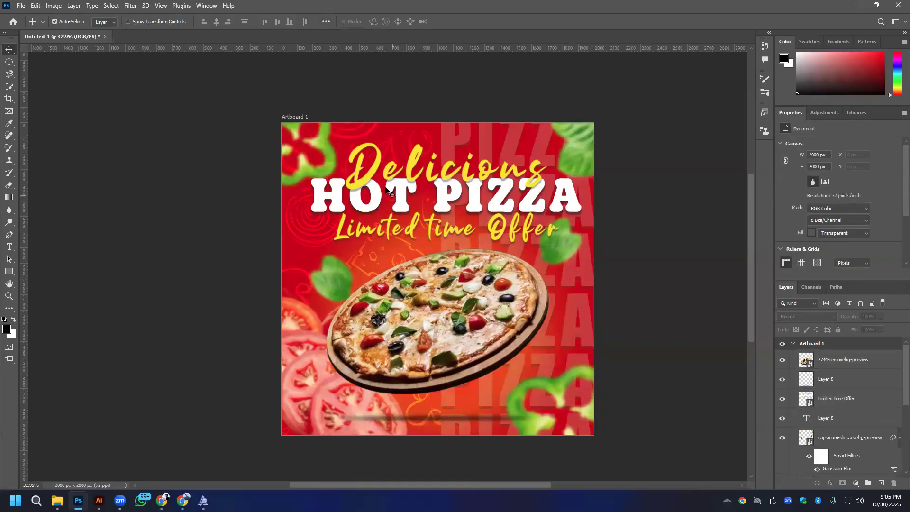
left_click_drag(475, 209, 440, 170)
scroll(434, 226, "down", 2)
scroll(434, 226, "up", 2)
left_click(681, 303)
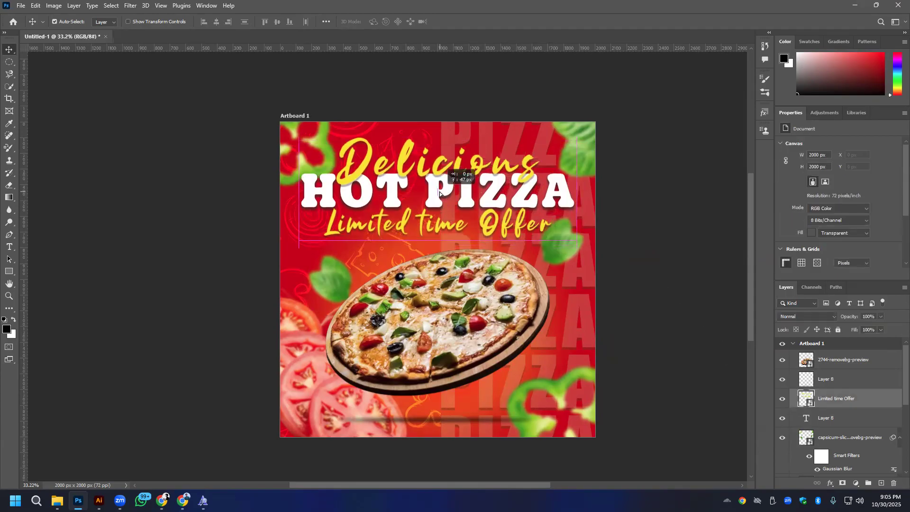
left_click(650, 244)
- Move the dark shadow beneath the pizza slightly upward, closer to the pizza board
scroll(472, 365, "down", 2)
left_click_drag(447, 409, 448, 402)
left_click_drag(448, 400, 516, 306)
left_click(659, 339)
scroll(503, 316, "down", 2)
scroll(495, 361, "up", 3)
scroll(516, 302, "down", 2)
scroll(517, 303, "down", 1)
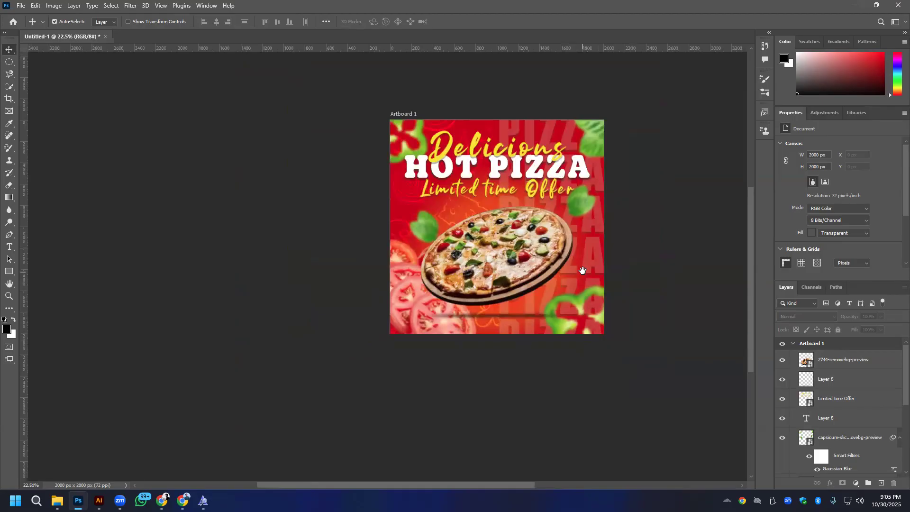
scroll(518, 274, "right", 3)
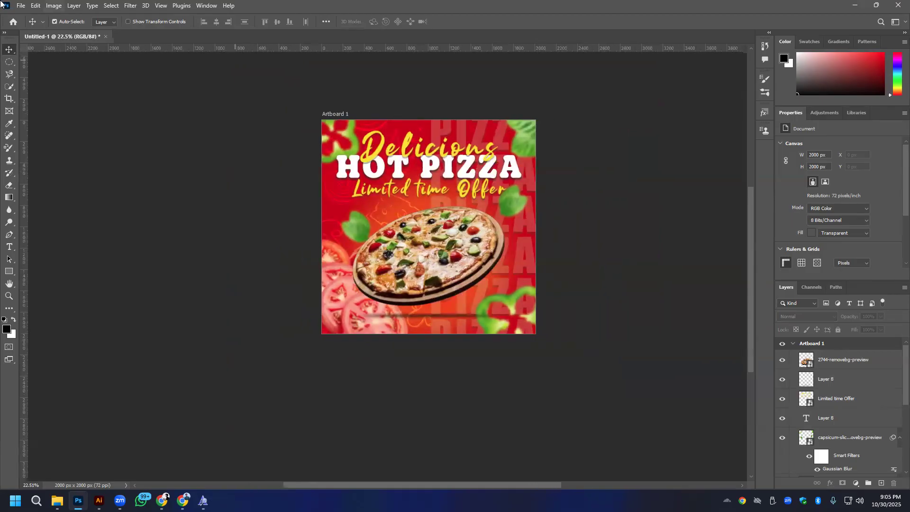
- Export the artboard as a 2000 x 2000 px PNG named Pizza to the Desktop
left_click(21, 6)
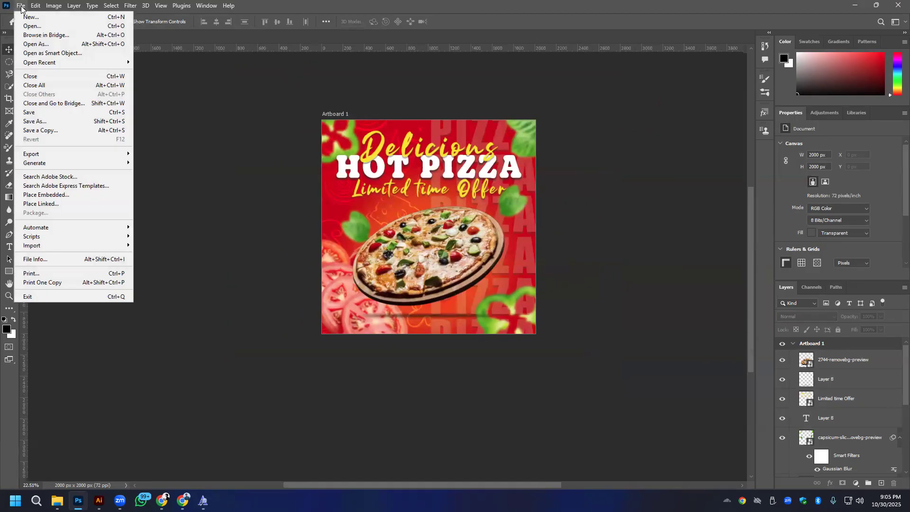
mouse_move(66, 154)
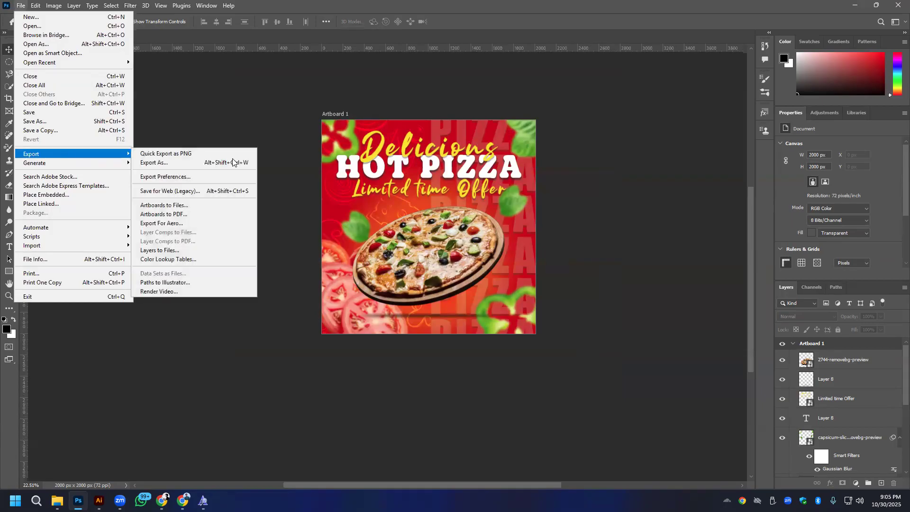
left_click(205, 163)
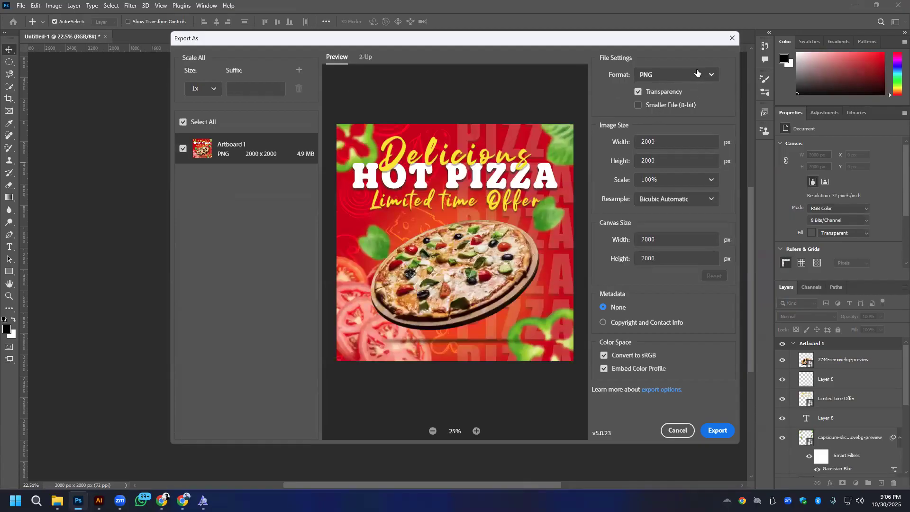
left_click(718, 429)
type("Pizza")
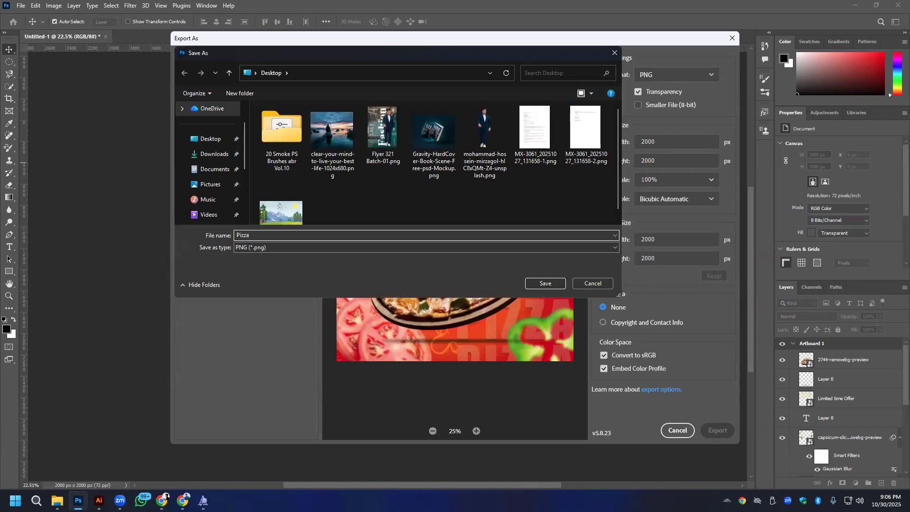
left_click(546, 283)
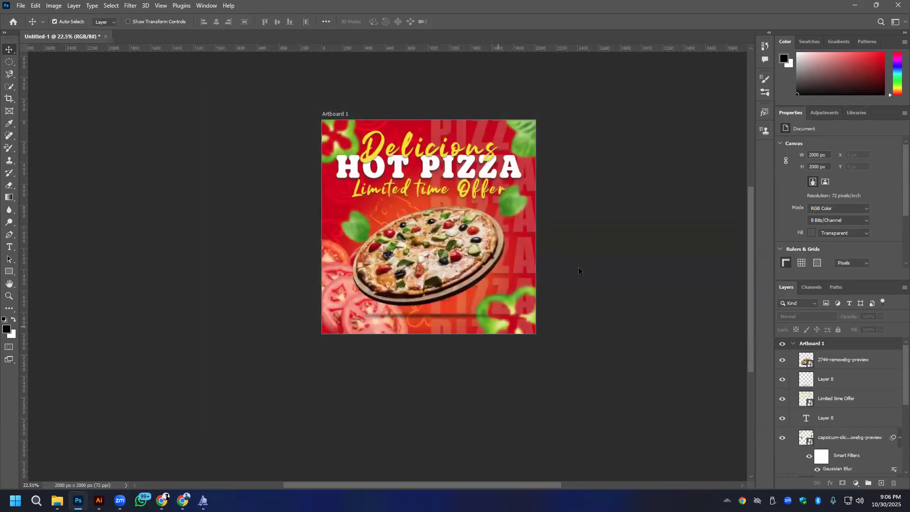
- Open the exported Pizza.png from the Desktop folder in the image viewer and inspect its quality up close
mouse_move(57, 500)
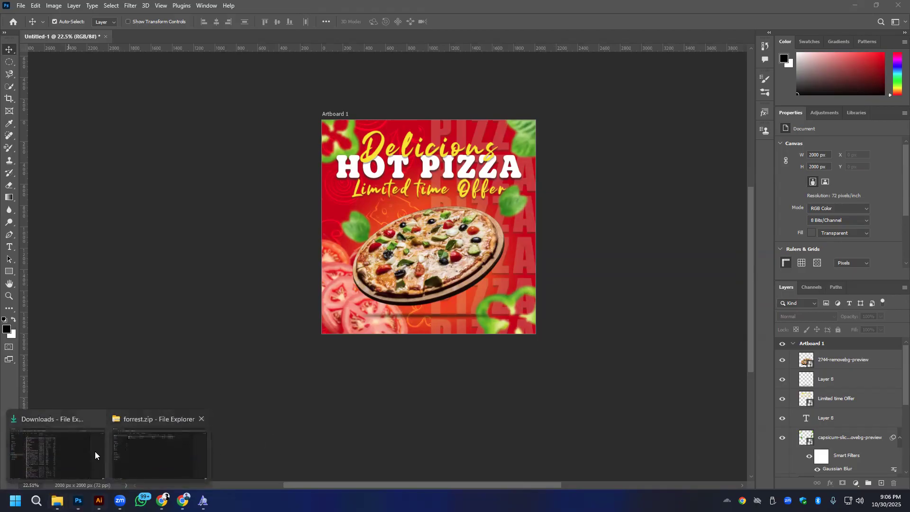
left_click(177, 452)
left_click(50, 134)
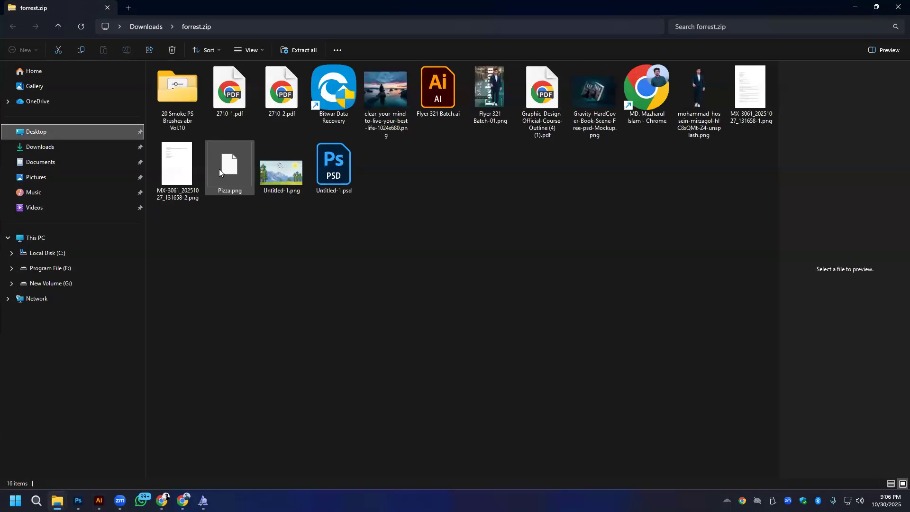
double_click(233, 179)
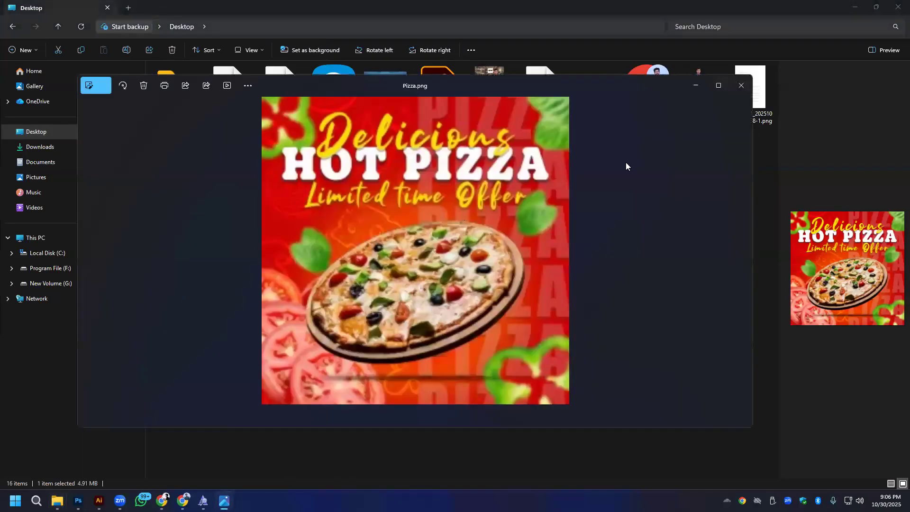
left_click(718, 85)
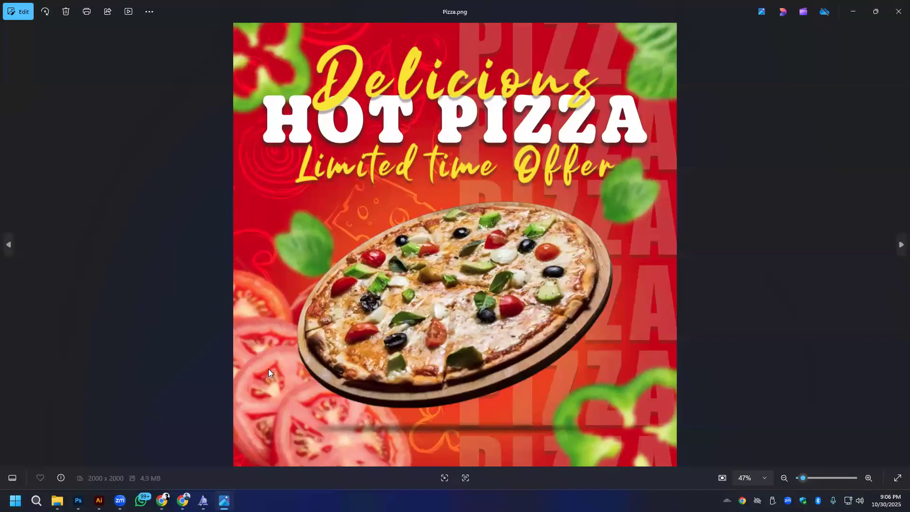
scroll(519, 300, "up", 5)
scroll(496, 310, "down", 6)
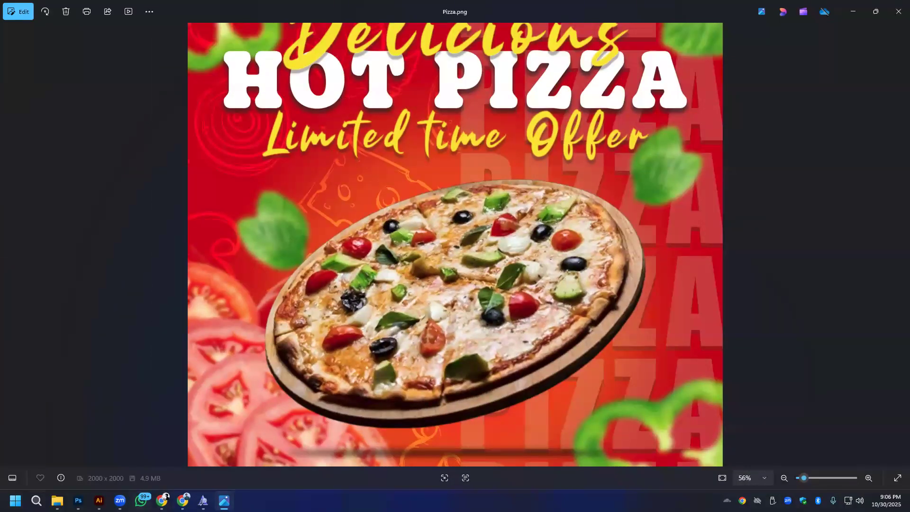
- Switch to Photoshop and set the pizza's Camera Raw Texture +43, Clarity +31, Dehaze +28, Vibrance +10 and Saturation +10, fine-tuning its light and tone settings
left_click(78, 500)
scroll(427, 257, "up", 4)
scroll(428, 257, "down", 3)
scroll(476, 289, "up", 4)
scroll(476, 289, "down", 4)
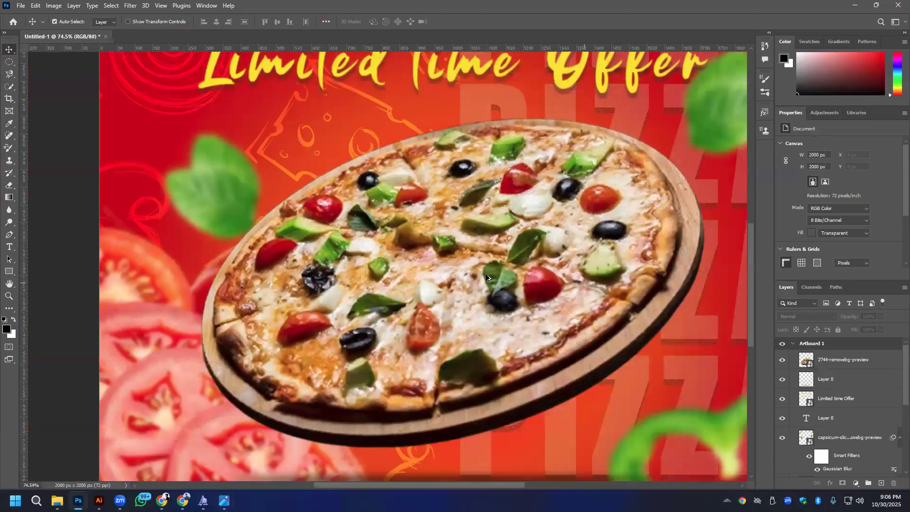
scroll(487, 277, "down", 2)
left_click(848, 359)
left_click(130, 6)
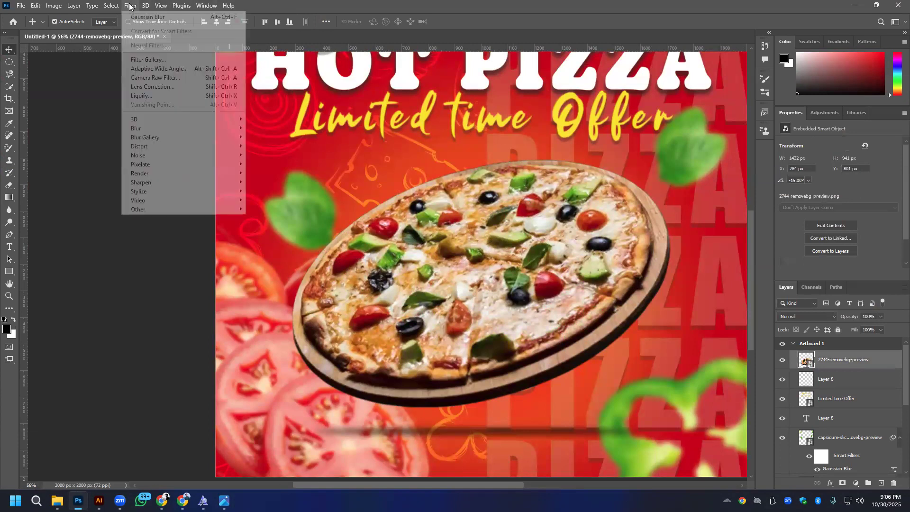
left_click(146, 78)
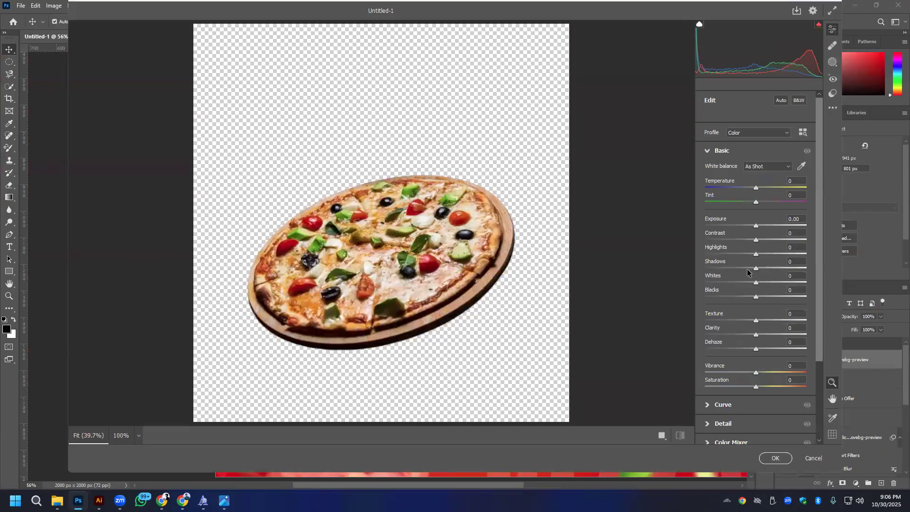
left_click_drag(755, 320, 770, 350)
left_click_drag(756, 386, 761, 375)
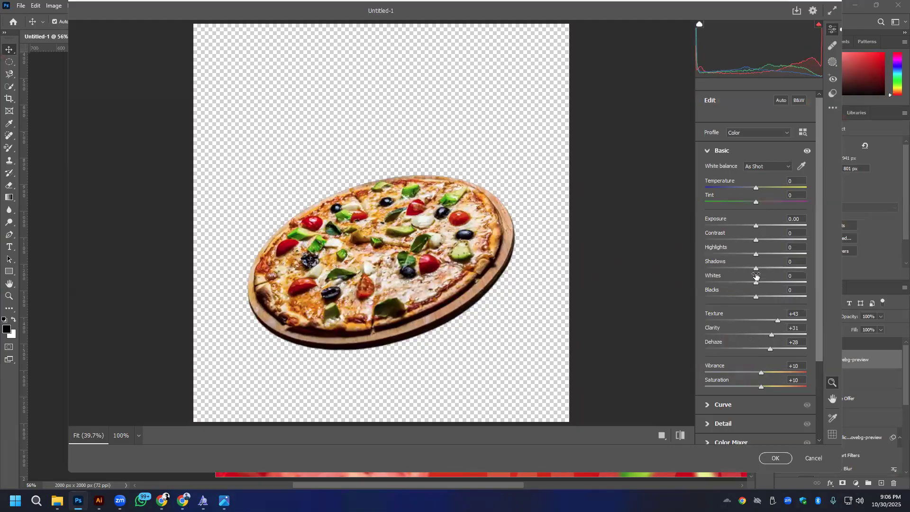
left_click_drag(757, 229, 750, 298)
- Set the Camera Raw Sharpening to 14, Noise Reduction to 12 and Color Noise Reduction to 42, and apply the filter to the pizza
scroll(789, 340, "down", 3)
left_click(706, 322)
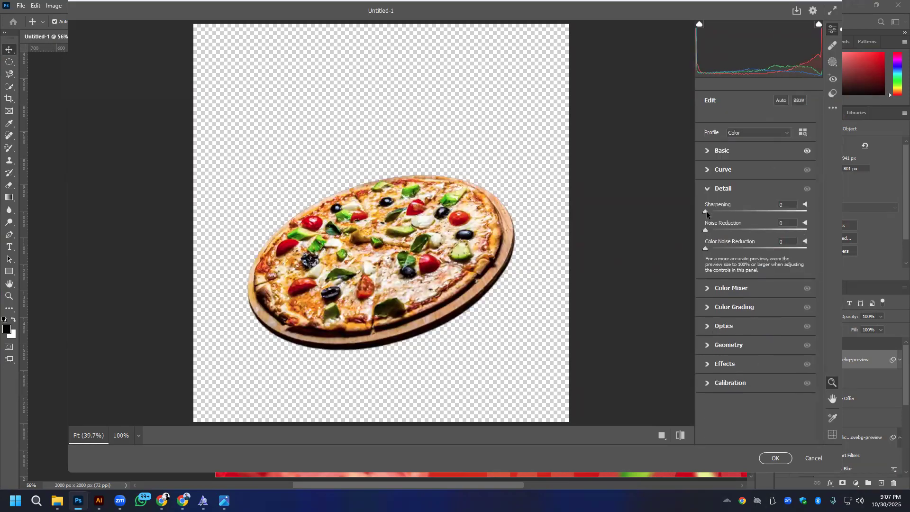
left_click(716, 211)
left_click_drag(704, 250, 733, 249)
left_click(681, 435)
left_click(681, 435)
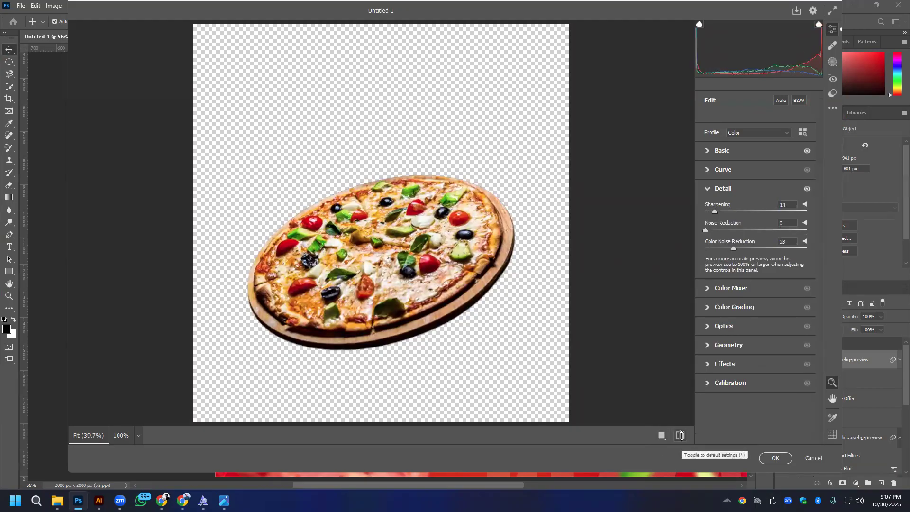
left_click_drag(706, 230, 747, 252)
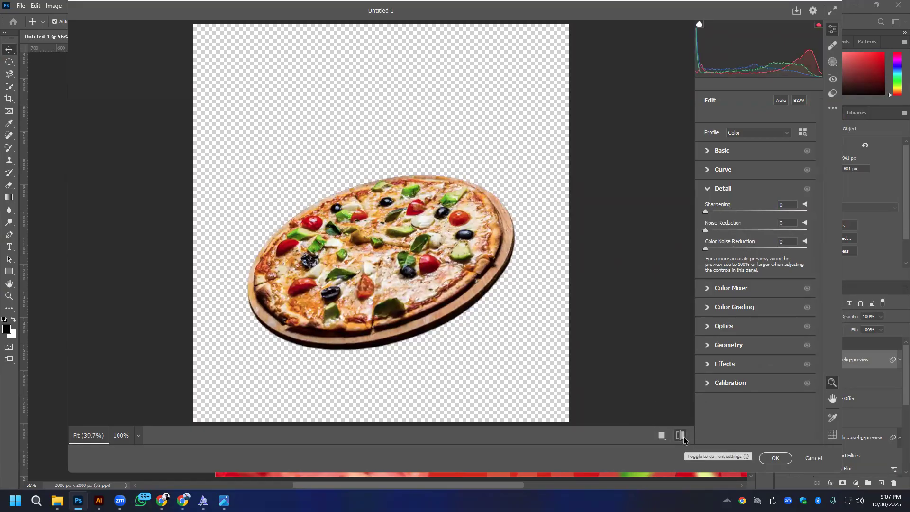
left_click(775, 458)
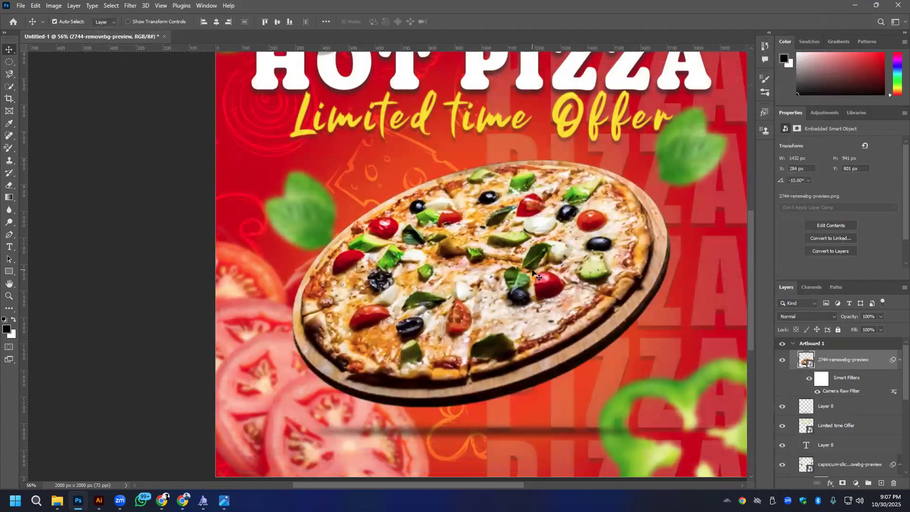
key("ctrl+0")
scroll(450, 229, "down", 2)
scroll(445, 237, "up", 3)
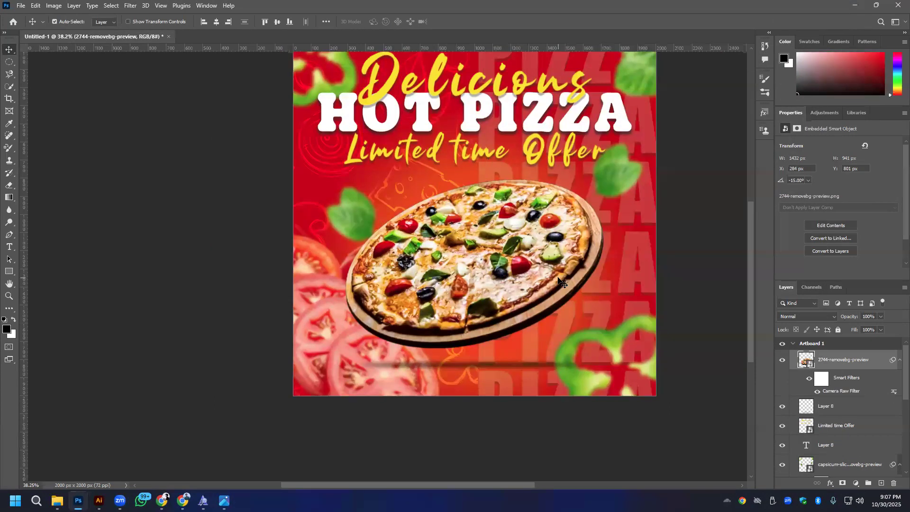
- Export the artboard as a 2000 x 2000 px PNG named Pizza2 to the Desktop
left_click(21, 5)
mouse_move(39, 158)
left_click(164, 165)
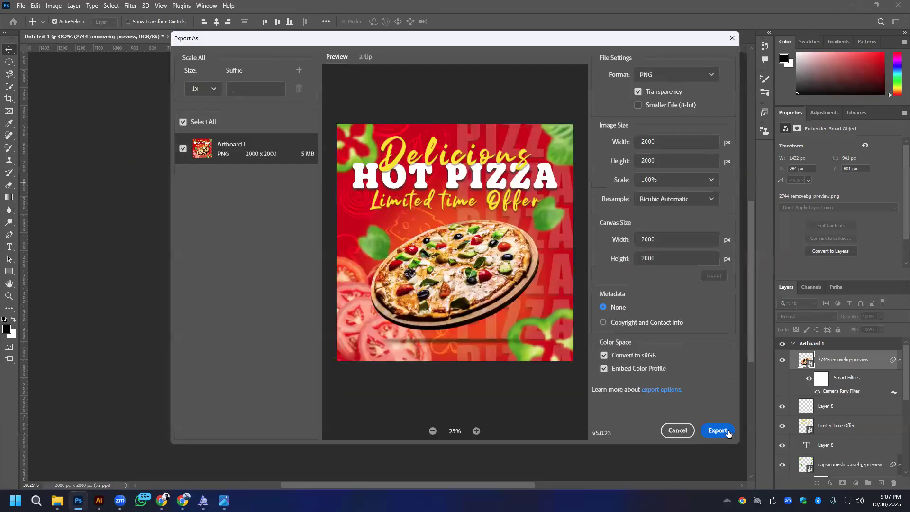
left_click(728, 432)
left_click(328, 235)
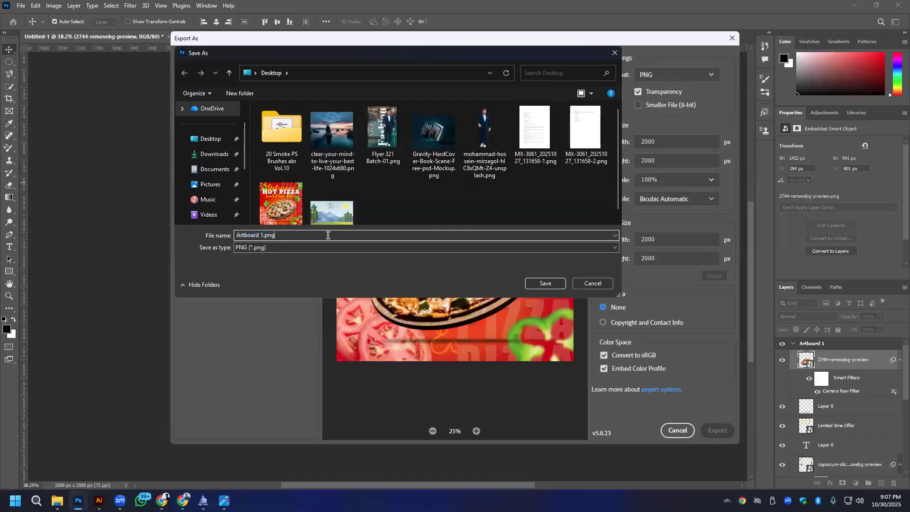
left_click(281, 202)
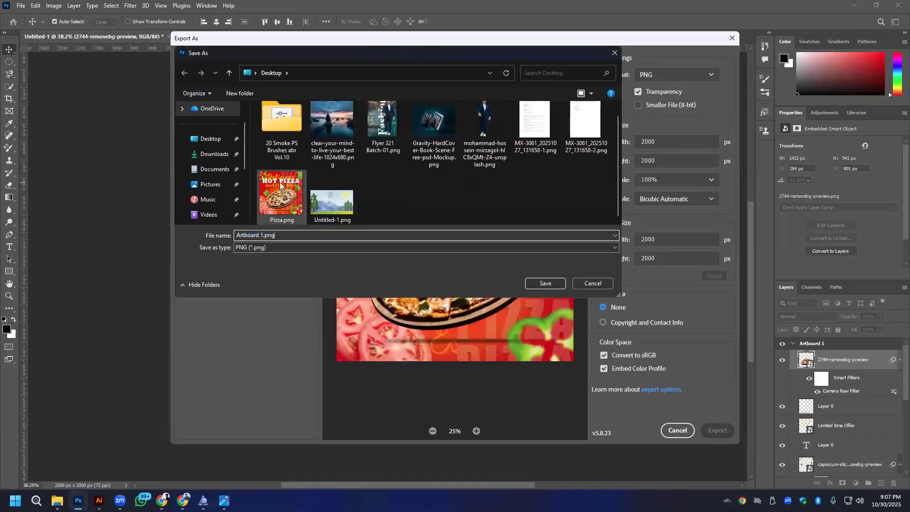
left_click(249, 234)
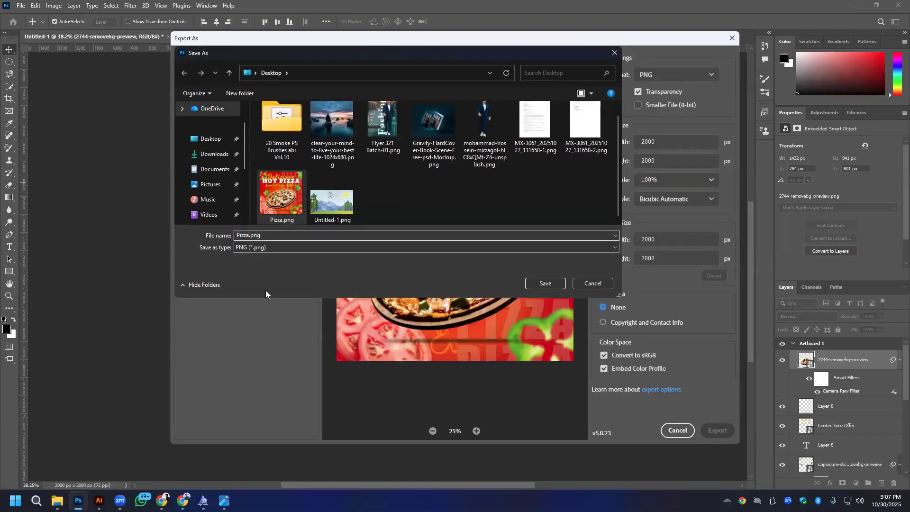
type("2")
left_click(545, 286)
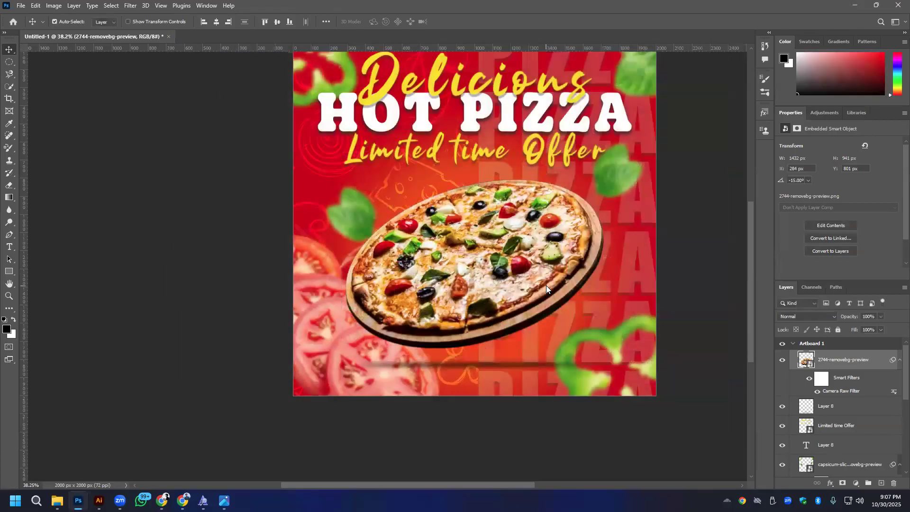
- Compare Pizza.png from the Desktop folder with Pizza2.png in the image viewer, then close the viewer
mouse_move(57, 500)
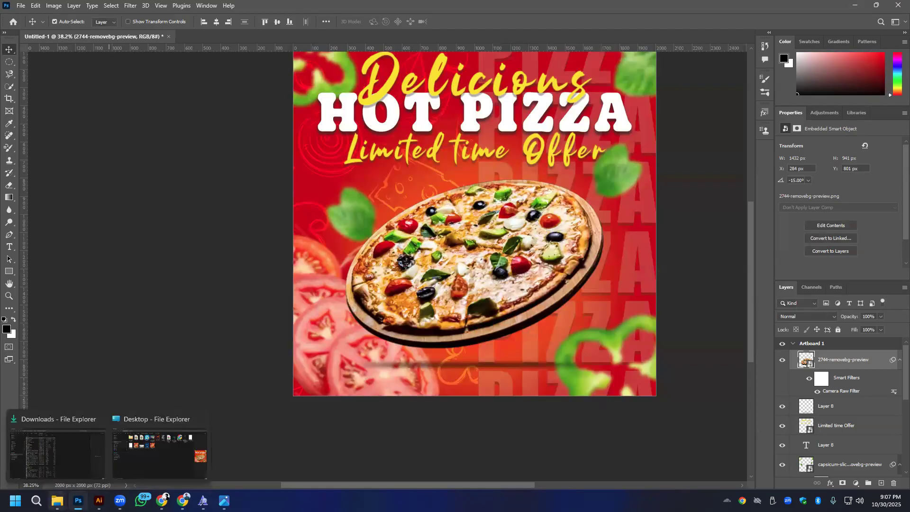
left_click(159, 450)
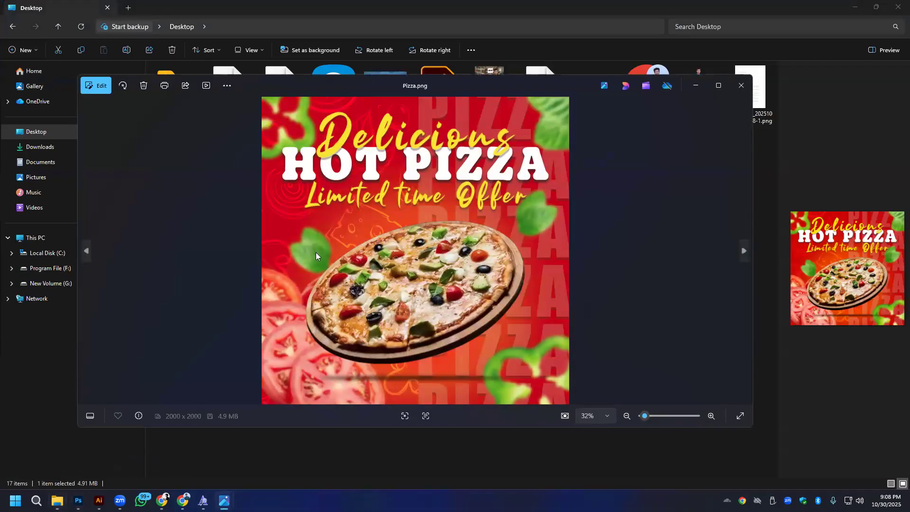
left_click(744, 252)
left_click(87, 251)
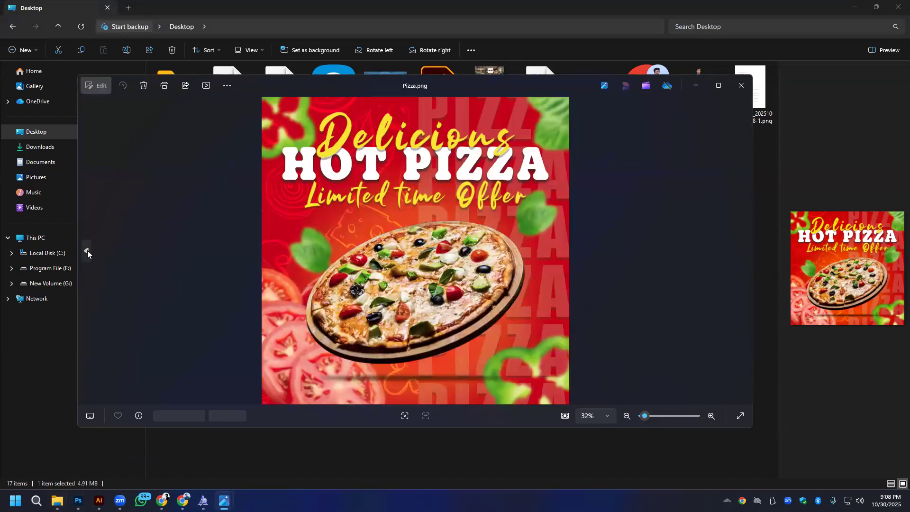
left_click(744, 252)
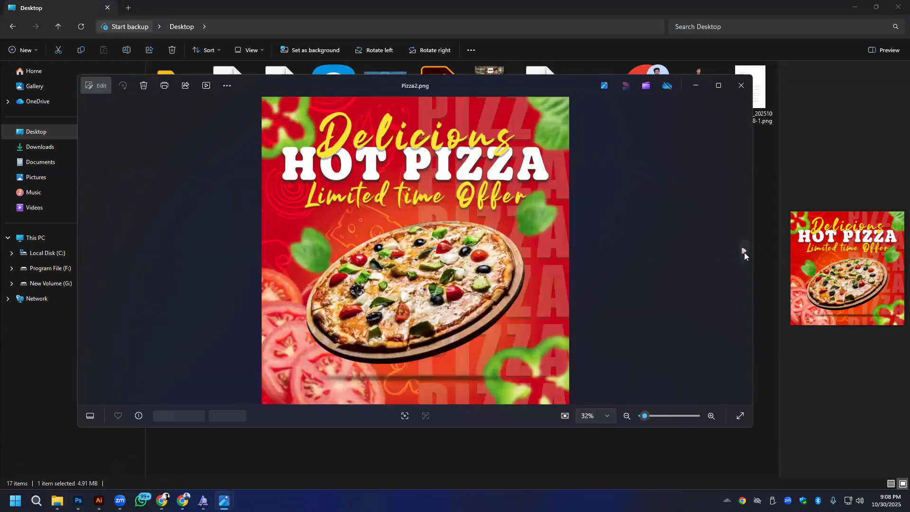
left_click(84, 250)
left_click(744, 250)
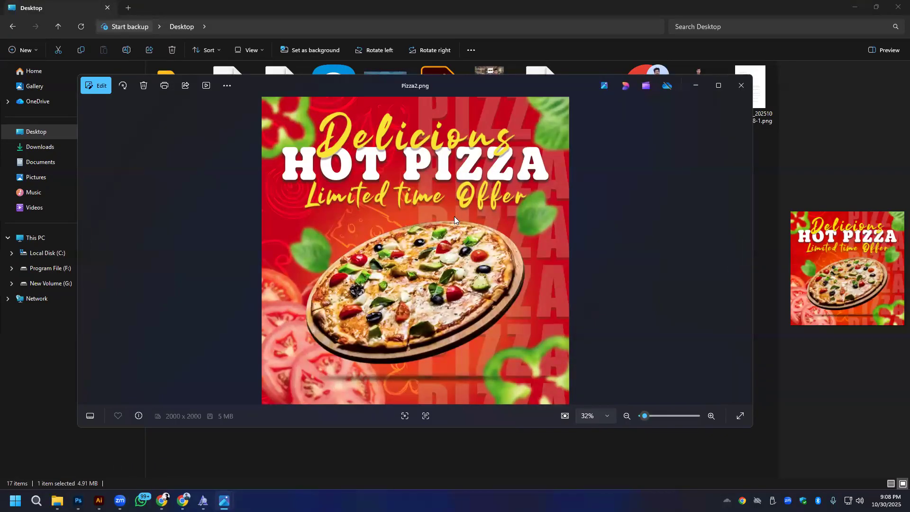
left_click(738, 87)
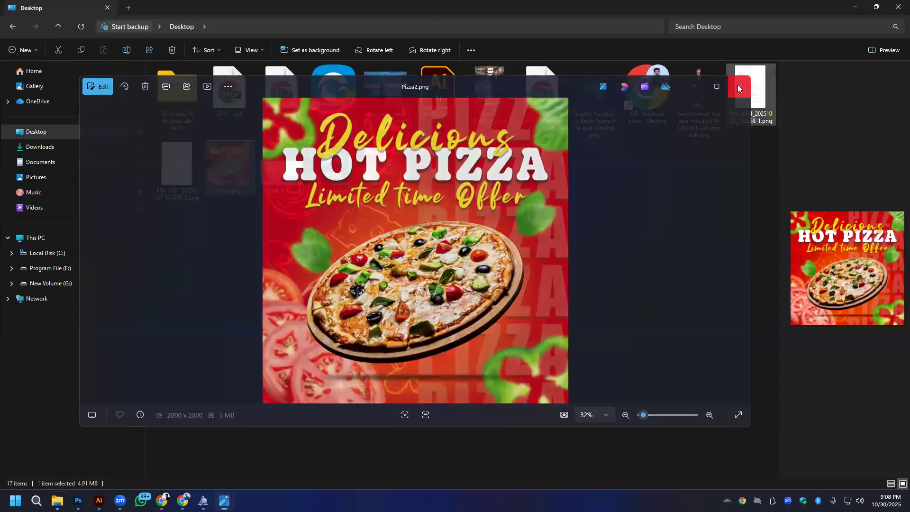
- Switch to Photoshop, add a new black-filled layer over the whole artboard and move it below the text layers, directly above the capsicum layer
left_click(78, 500)
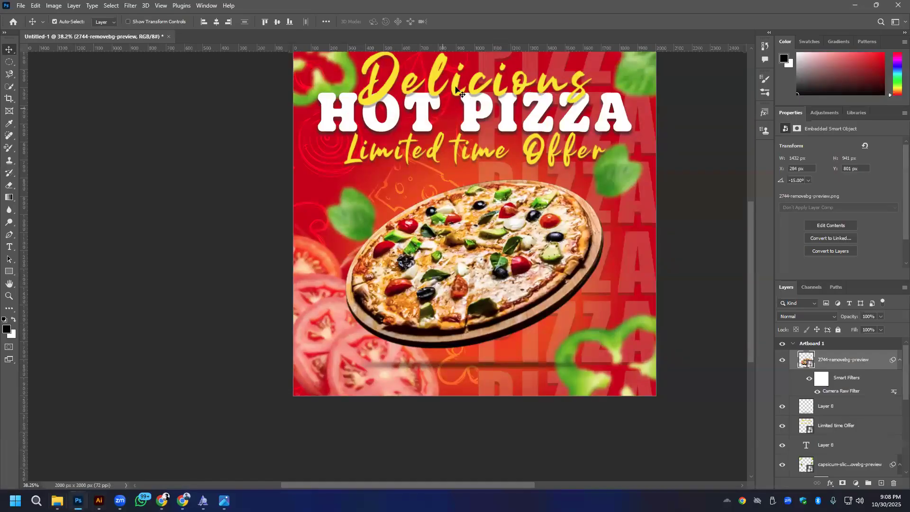
scroll(550, 148, "down", 3)
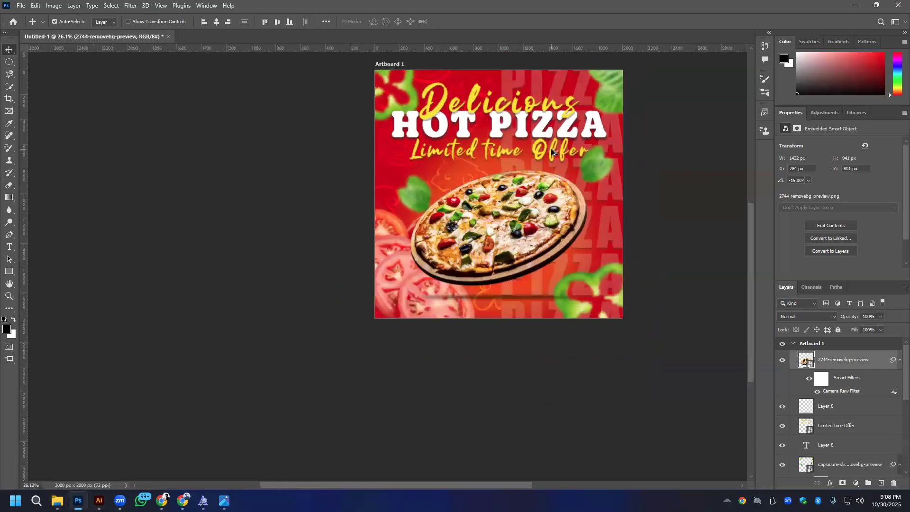
left_click_drag(508, 264, 474, 290)
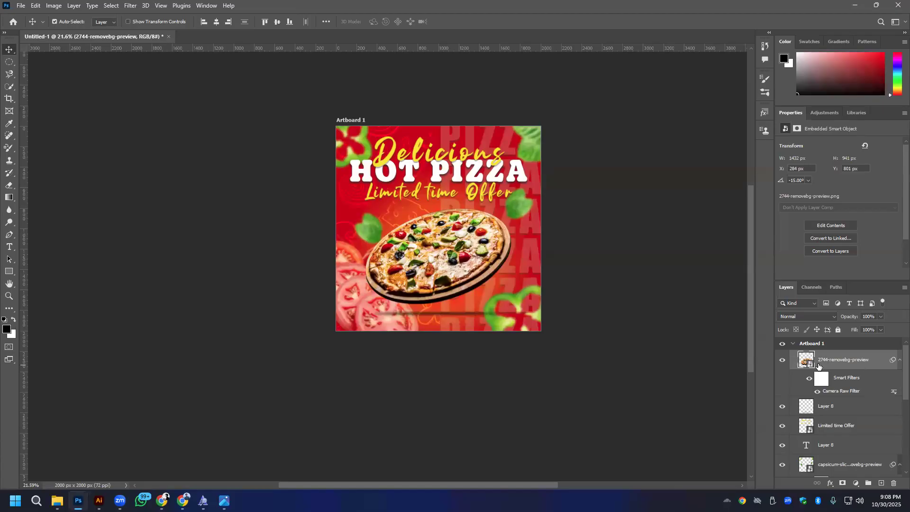
left_click(884, 483)
mouse_move(834, 360)
left_mouse_down()
mouse_move(834, 394)
mouse_move(837, 357)
left_mouse_up()
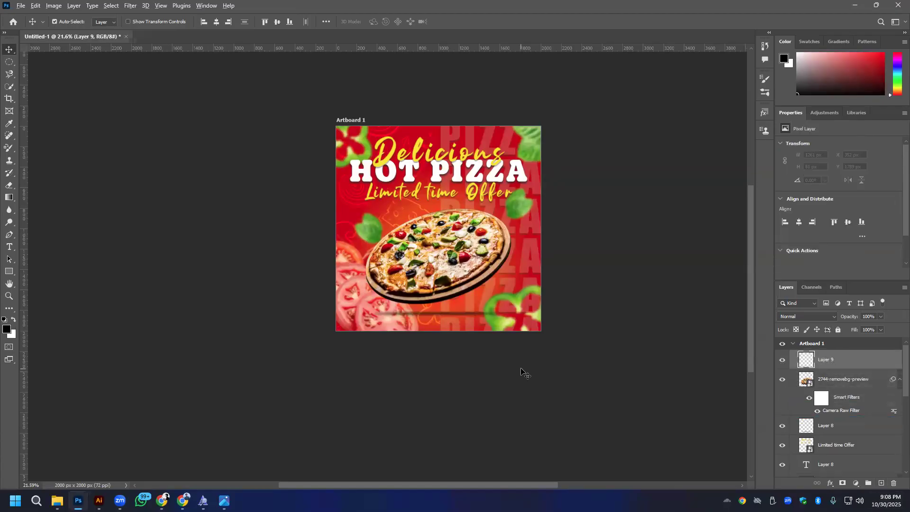
key("alt+BackSpace")
left_click_drag(837, 366, 846, 454)
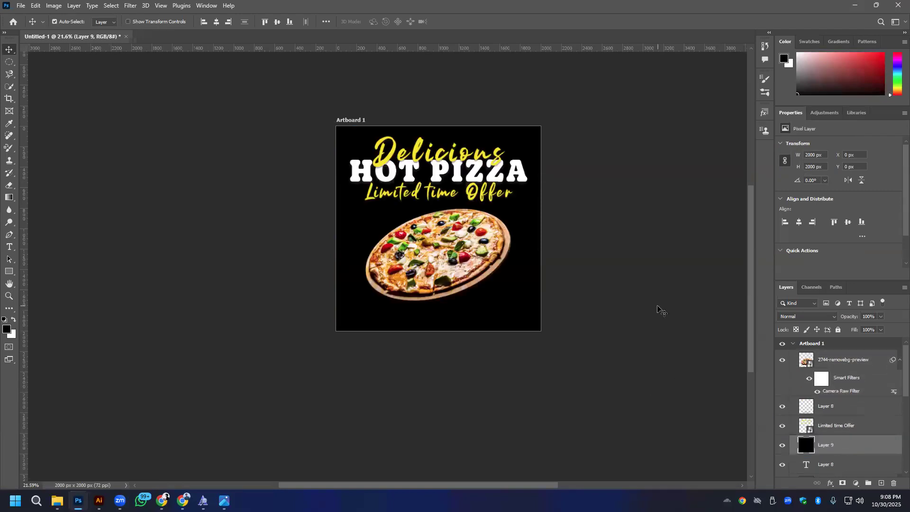
scroll(668, 312, "down", 1)
scroll(877, 417, "down", 3)
left_click_drag(857, 349, 865, 372)
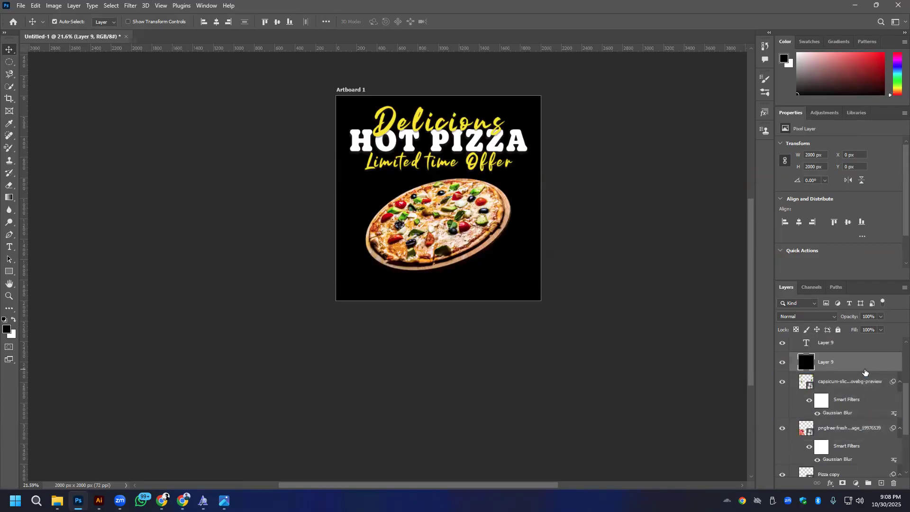
- Set the black layer's blend mode to Multiply and lower its opacity to 19%
left_click(807, 316)
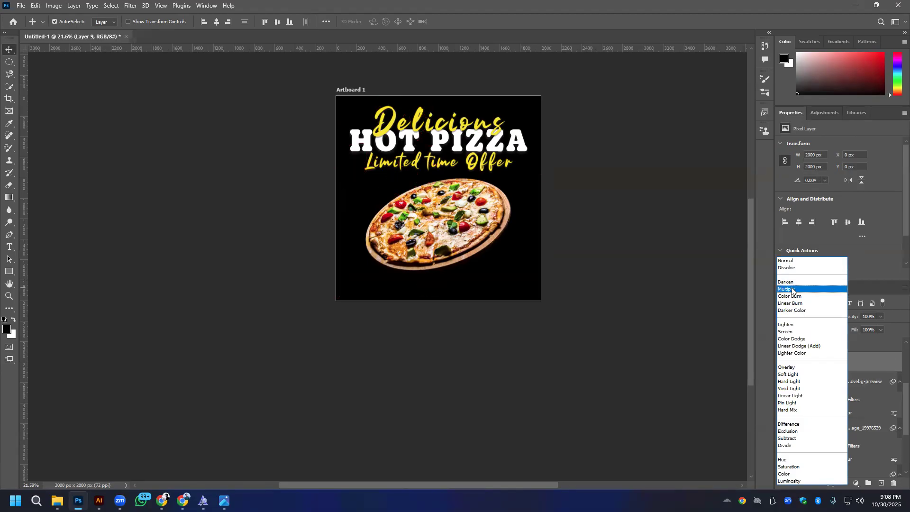
left_click(792, 289)
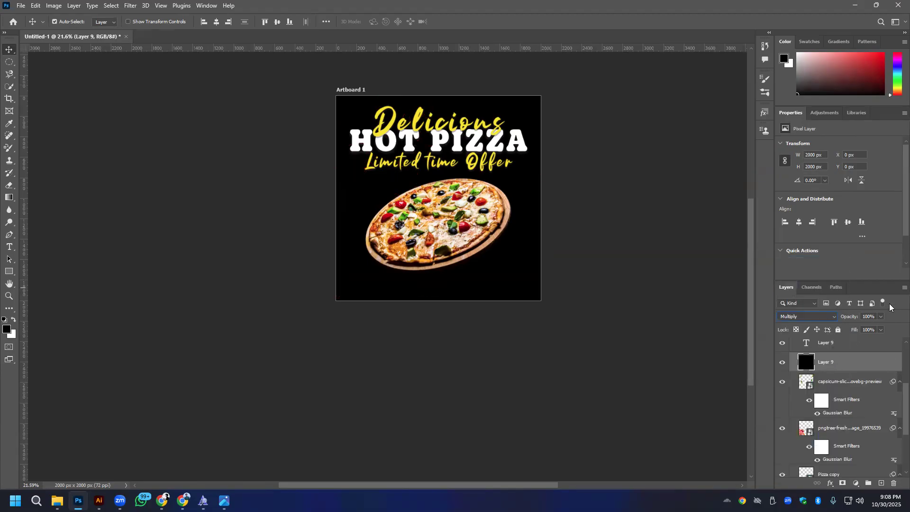
left_click(873, 316)
scroll(873, 317, "down", 20)
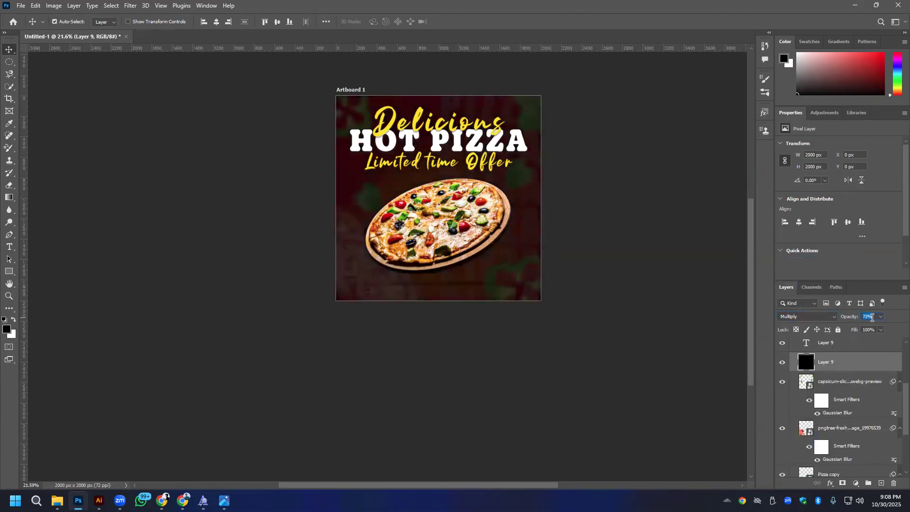
scroll(872, 317, "down", 20)
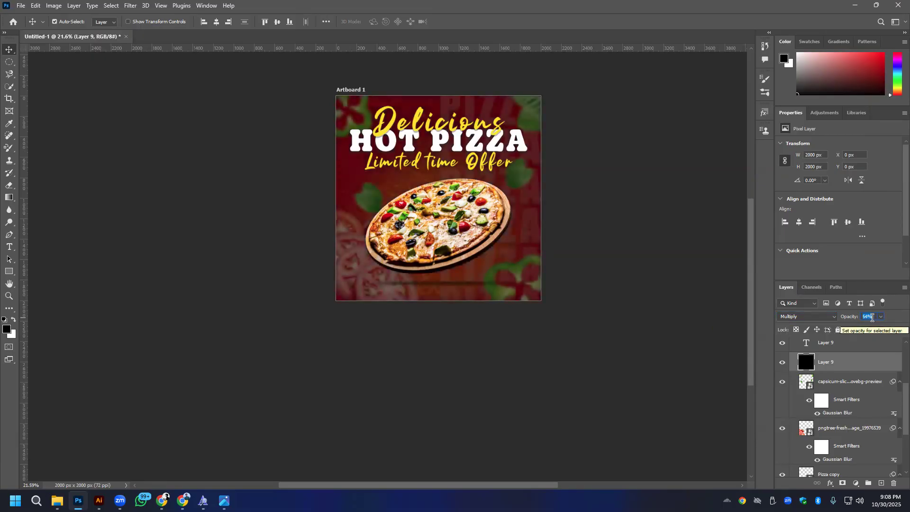
scroll(872, 317, "down", 17)
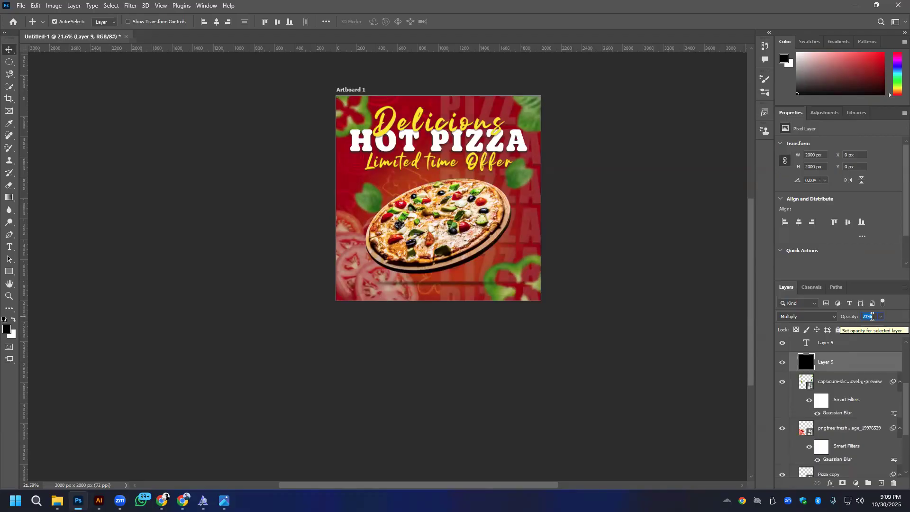
scroll(872, 317, "down", 1)
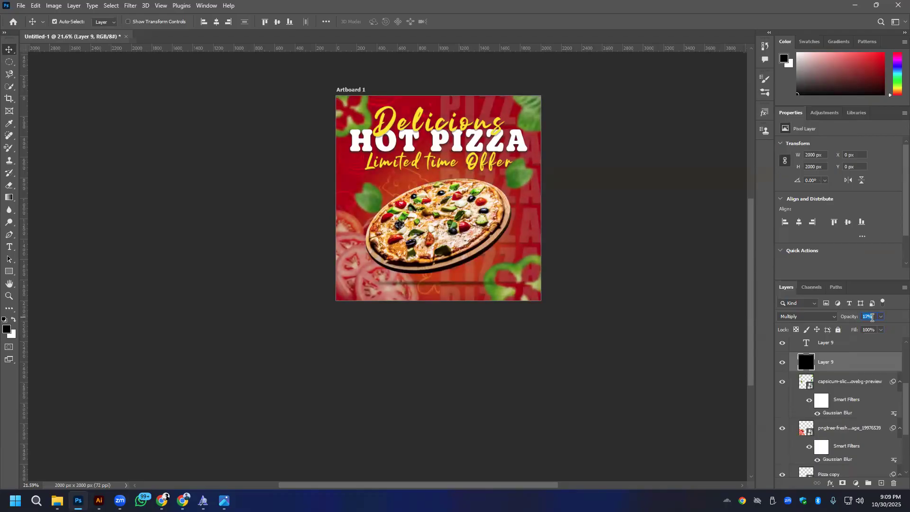
- Return the black layer to Normal blending with 20% opacity and 100% fill
left_click(819, 315)
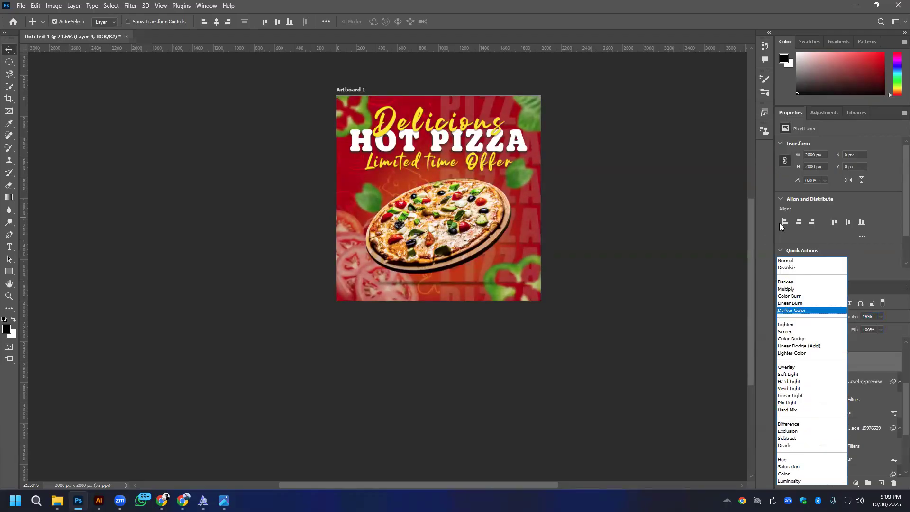
left_click(801, 262)
left_click(871, 330)
scroll(872, 330, "down", 3)
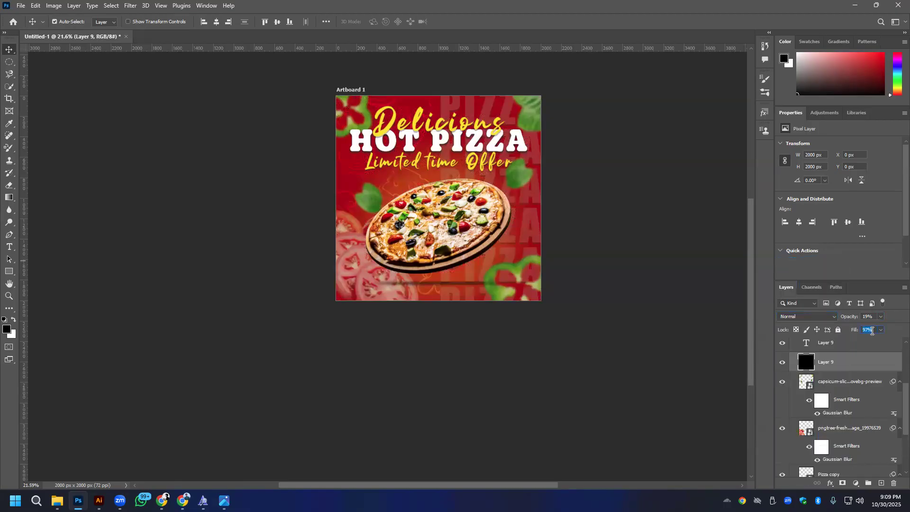
left_click(870, 316)
scroll(871, 317, "down", 12)
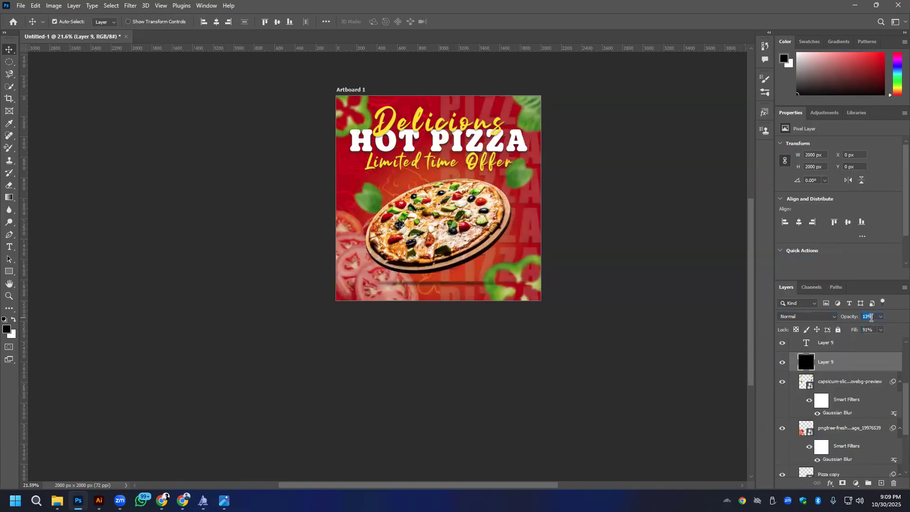
scroll(871, 318, "up", 3)
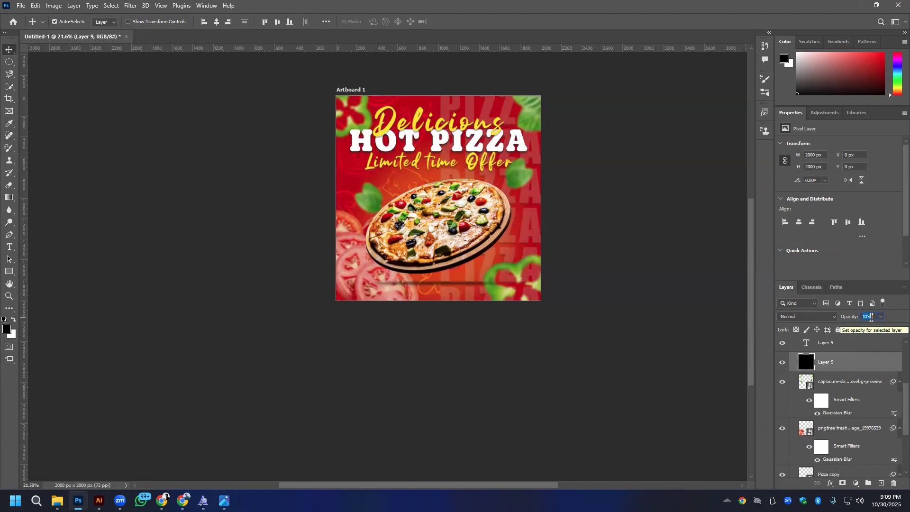
scroll(871, 317, "up", 9)
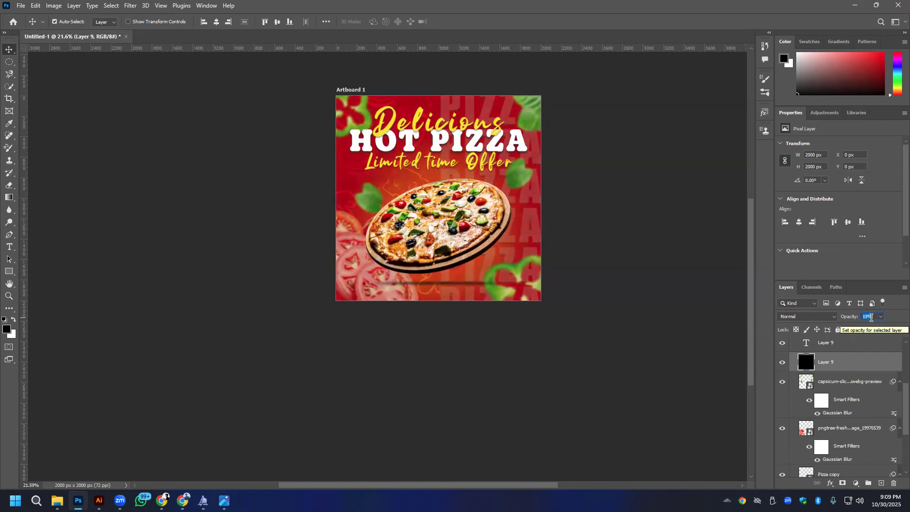
left_click(874, 347)
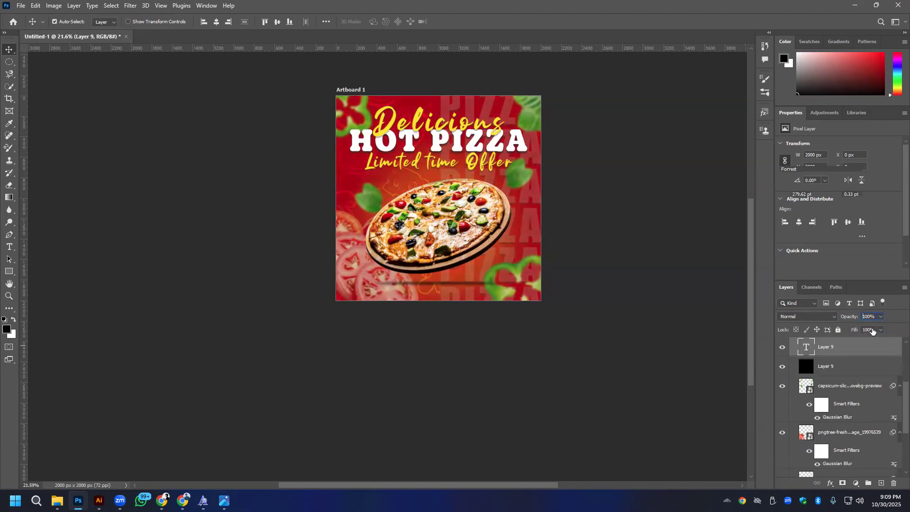
left_click(847, 370)
left_click(868, 329)
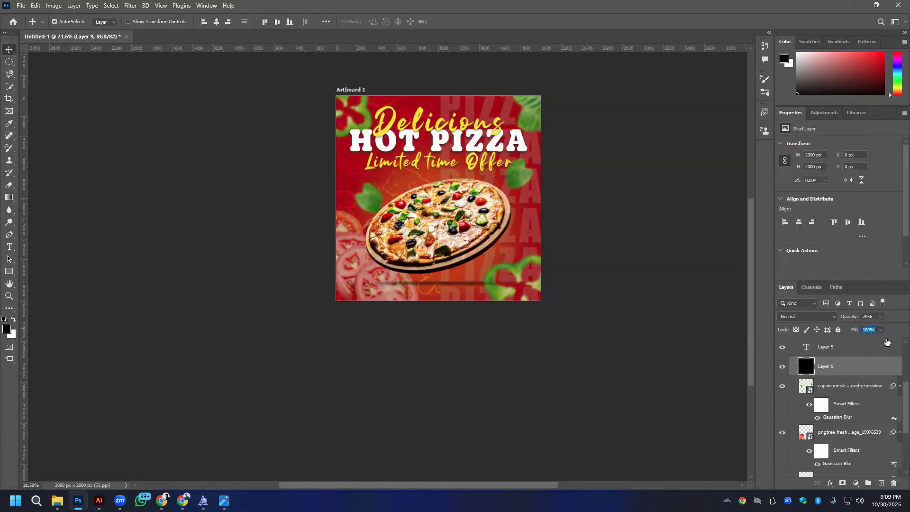
- Toggle the black overlay layer's visibility to compare the design with and without it, then delete the layer
left_click(782, 368)
left_click(783, 370)
left_click(783, 370)
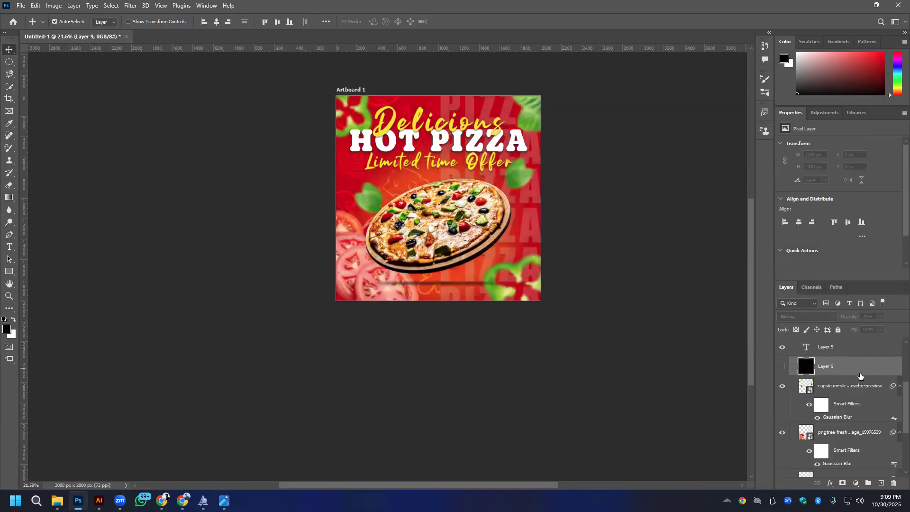
left_click(894, 483)
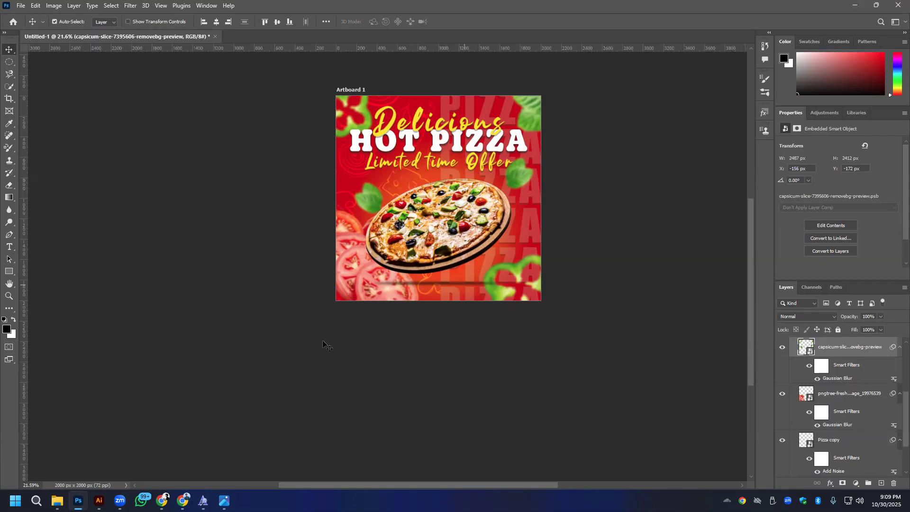
mouse_move(120, 501)
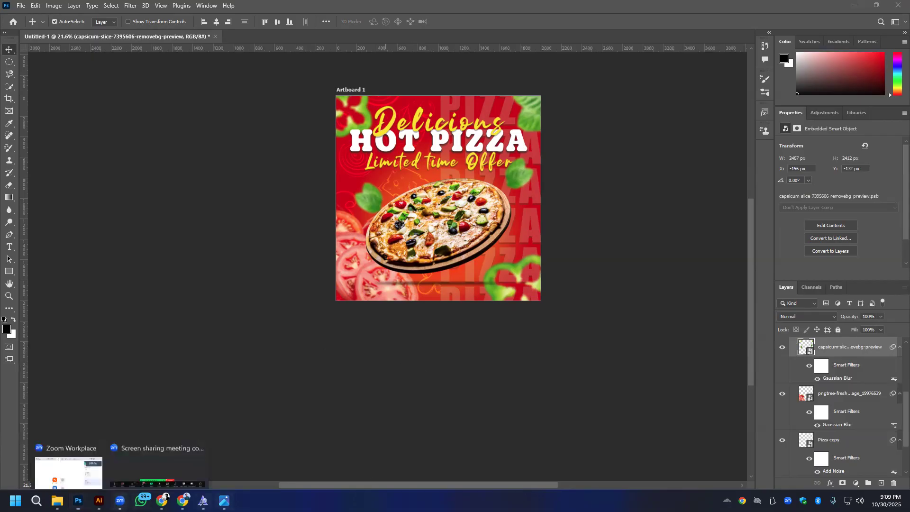
left_click(164, 456)
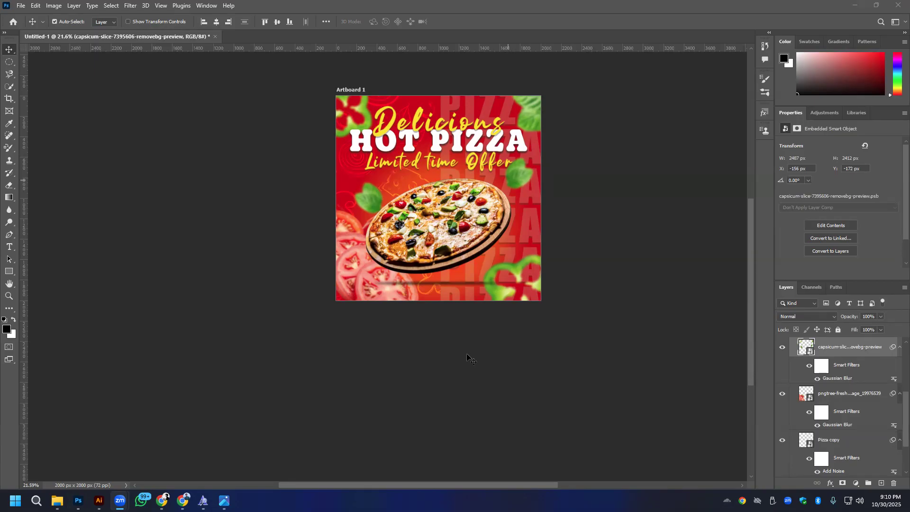
left_click(35, 6)
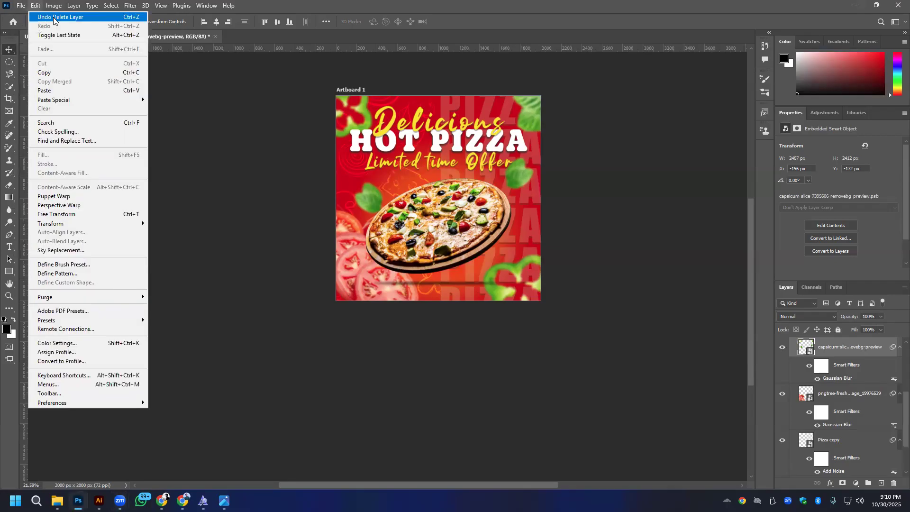
- Create a new 2000 x 2000 pixel RGB document at 72 ppi with a white background and artboards turned off
left_click(30, 17)
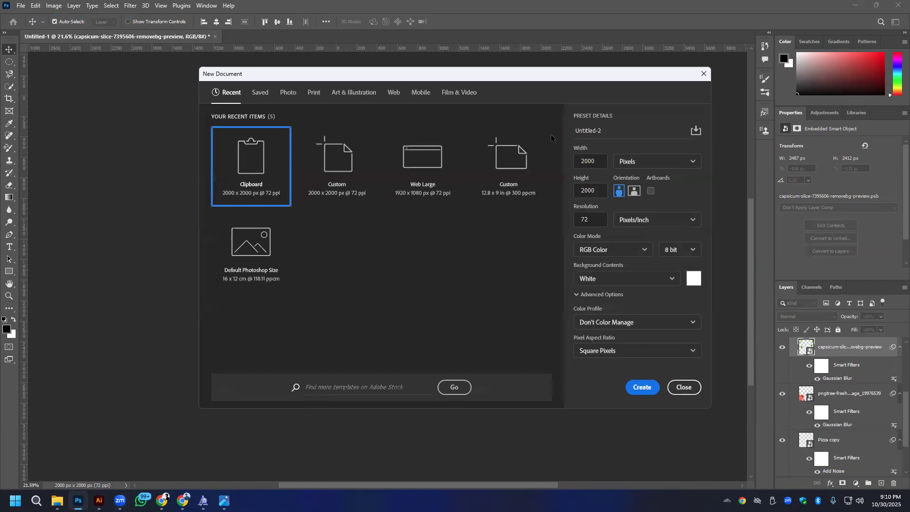
left_click(651, 191)
left_click_drag(592, 67, 537, 126)
left_click(596, 249)
left_click(588, 406)
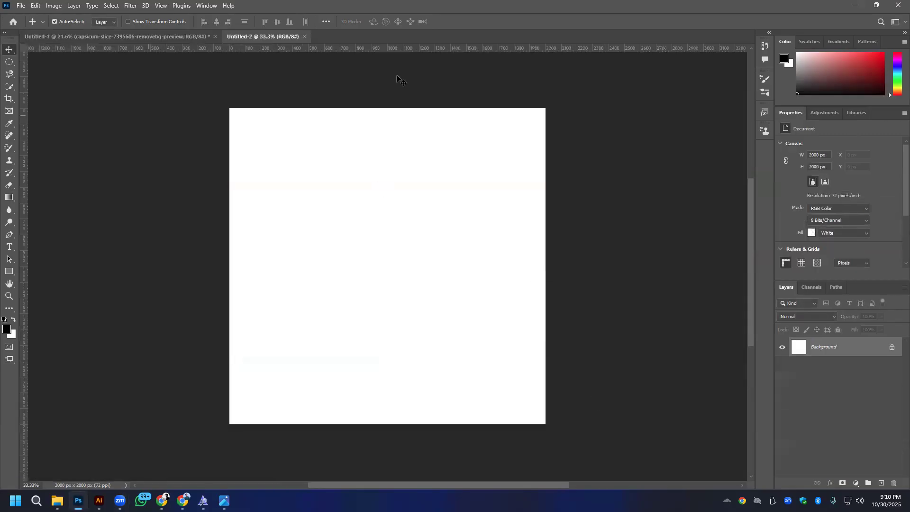
- Create another 2000 x 2000 pixel document at 72 ppi with artboards enabled
left_click(21, 5)
left_click(34, 17)
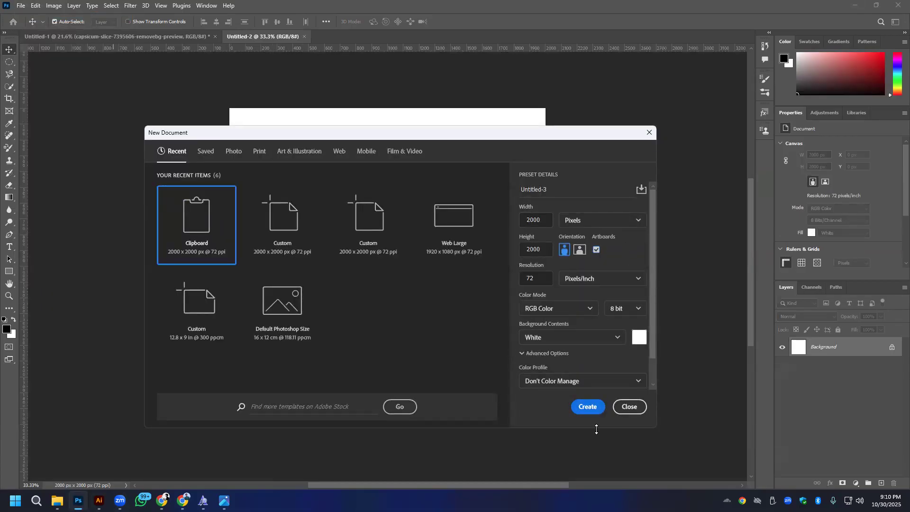
left_click(587, 406)
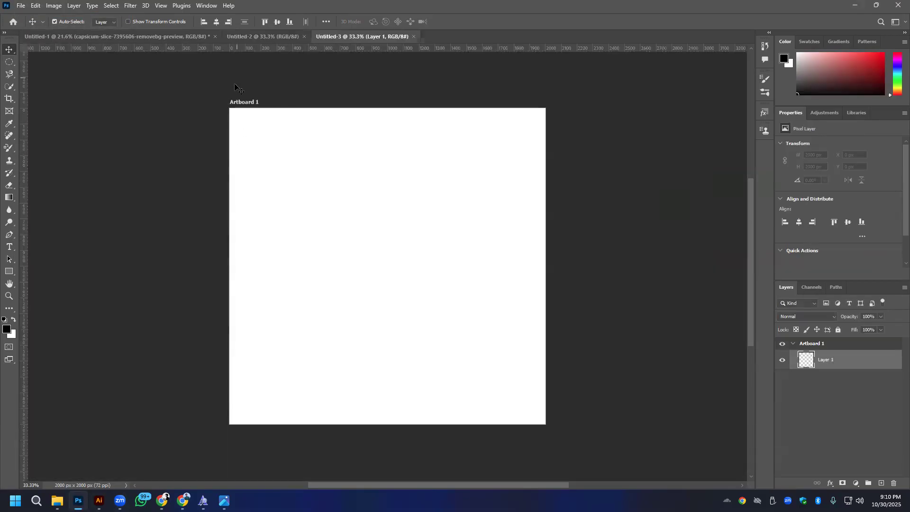
- Compare the open documents, then return to the pizza design, hide its artboard and duplicate it
left_click(93, 35)
left_click(361, 37)
left_click(141, 37)
scroll(811, 366, "up", 1)
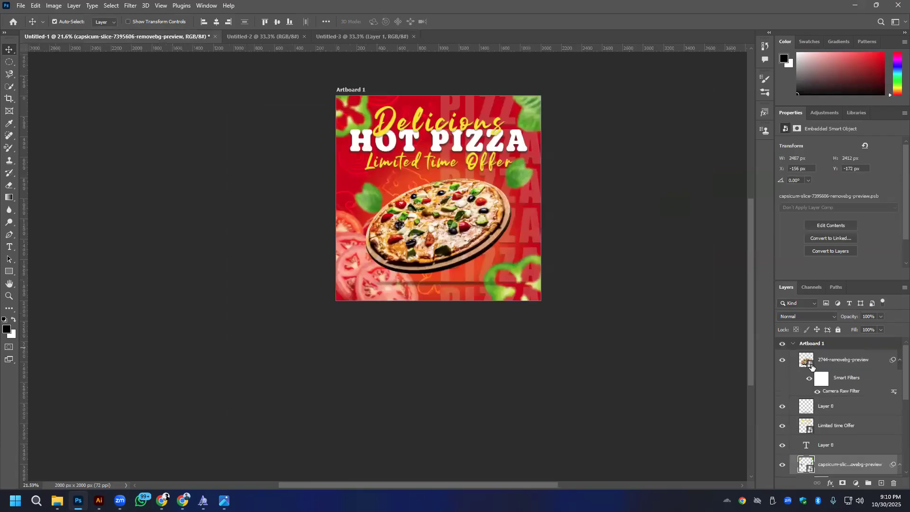
left_click(782, 344)
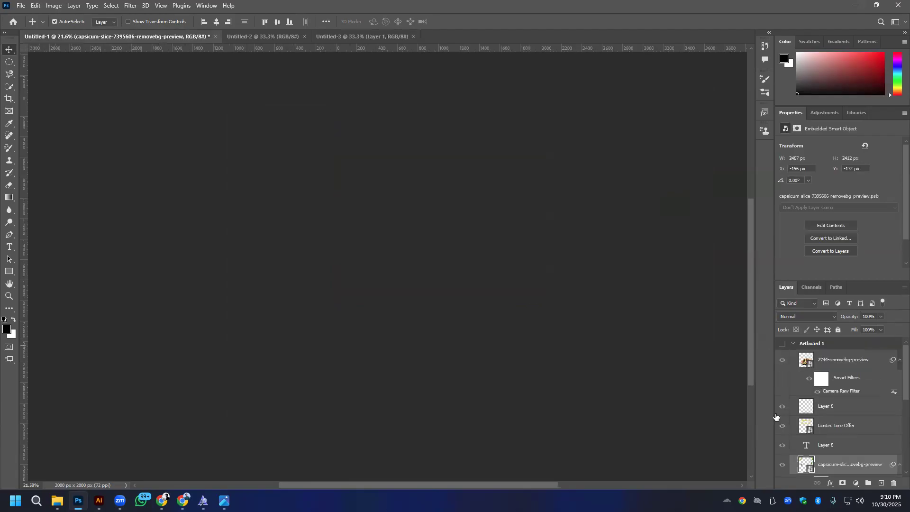
right_click(852, 345)
left_click(857, 347)
left_click_drag(858, 347, 881, 483)
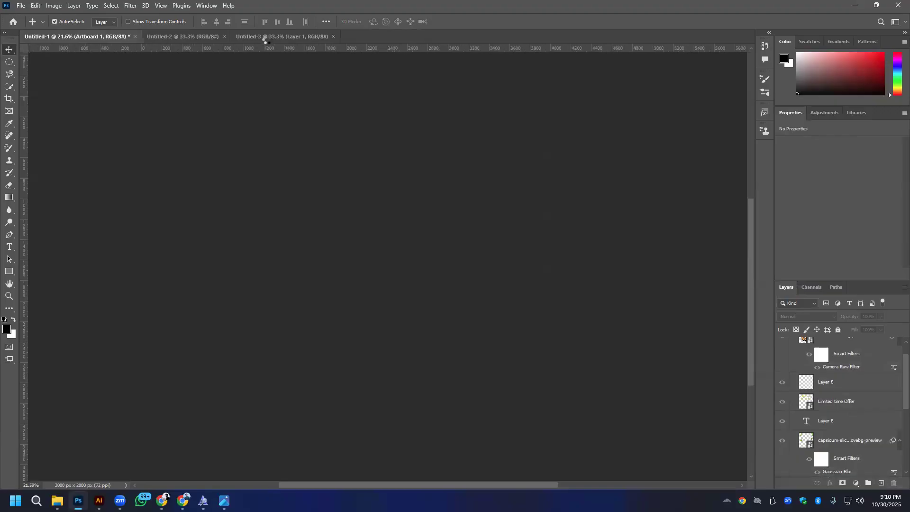
- Compare with the empty artboard document, then make the duplicated pizza artboard visible and inspect its layers and design
left_click(265, 38)
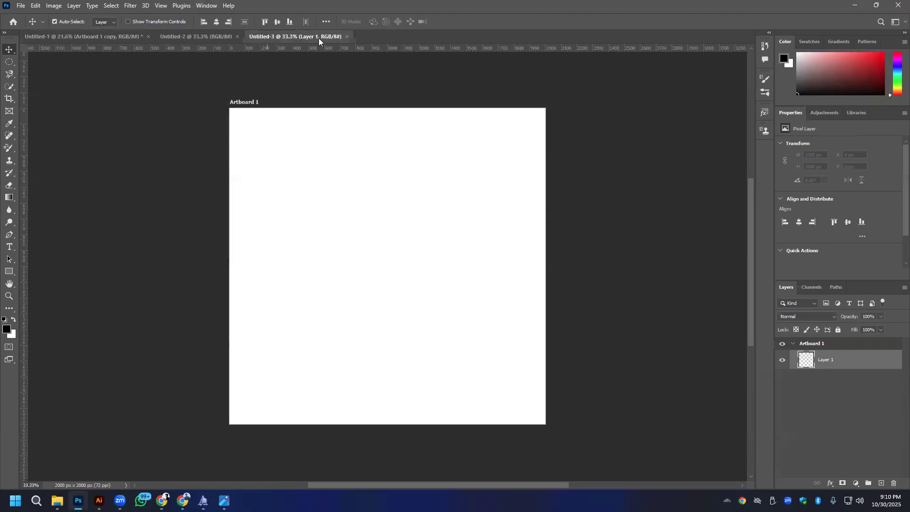
left_click(103, 37)
left_click(781, 343)
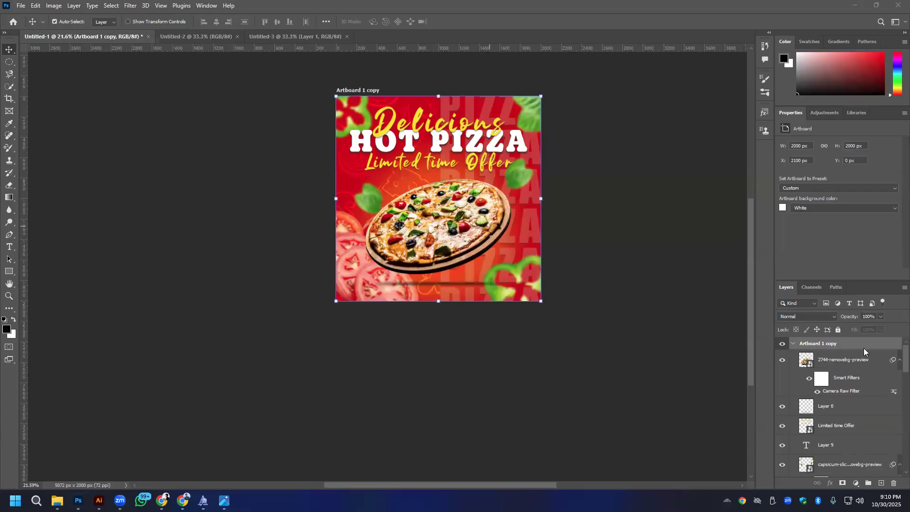
scroll(862, 350, "down", 5)
scroll(841, 388, "up", 5)
left_click(826, 343)
left_click(647, 120)
scroll(514, 142, "up", 3)
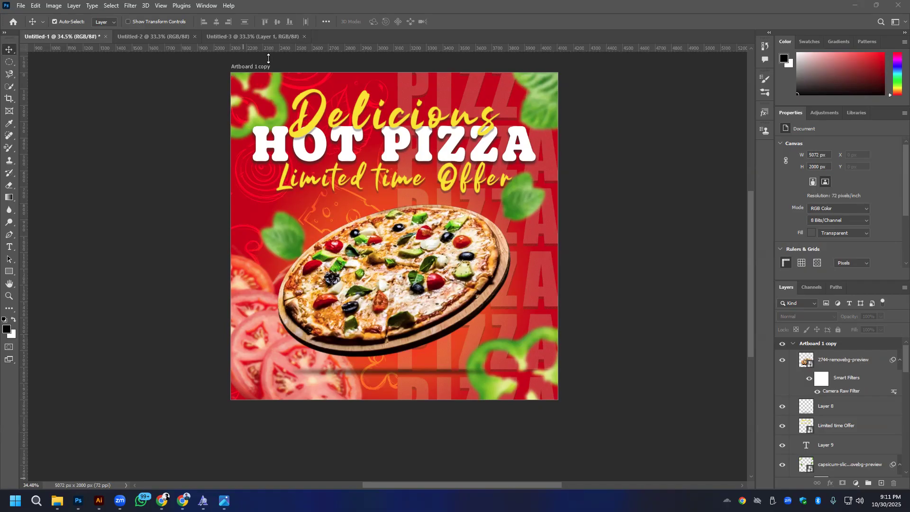
- Start a new document, divide the 2000-pixel height by 5, and multiply it by 5 to restore it
left_click(21, 5)
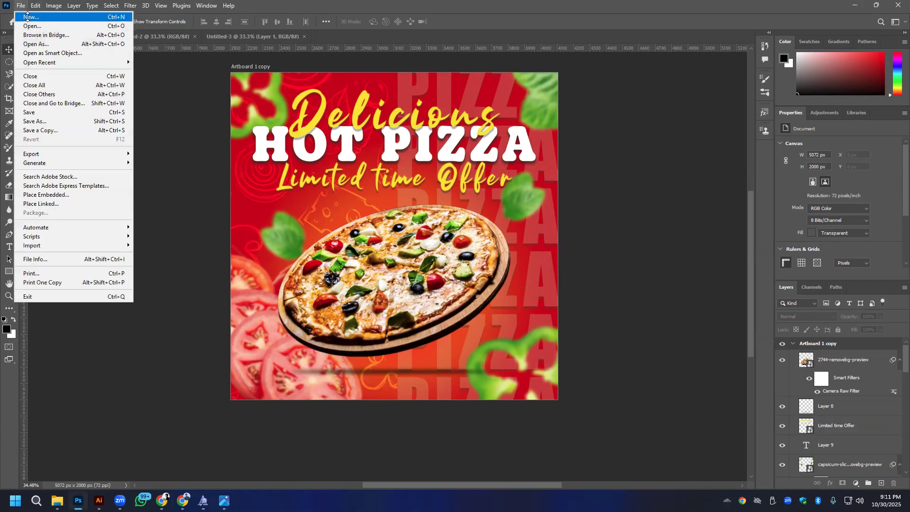
left_click(28, 17)
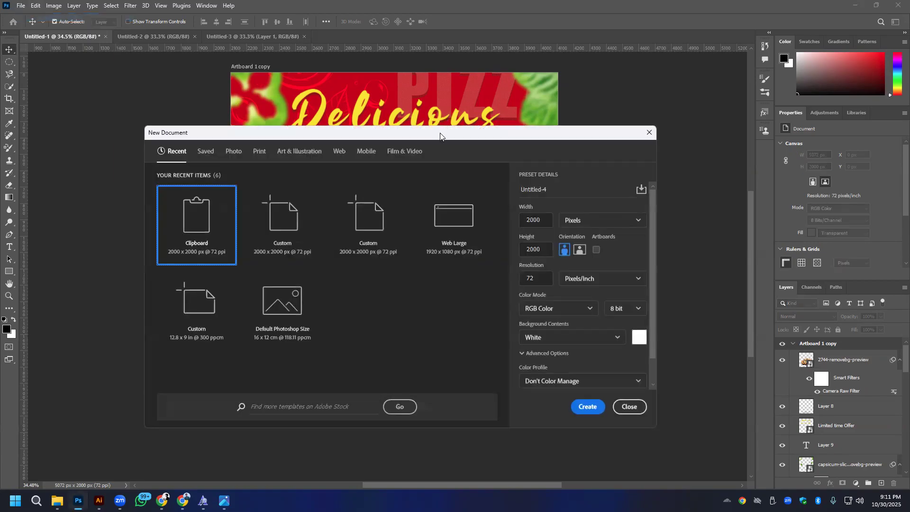
left_click_drag(440, 136, 195, 141)
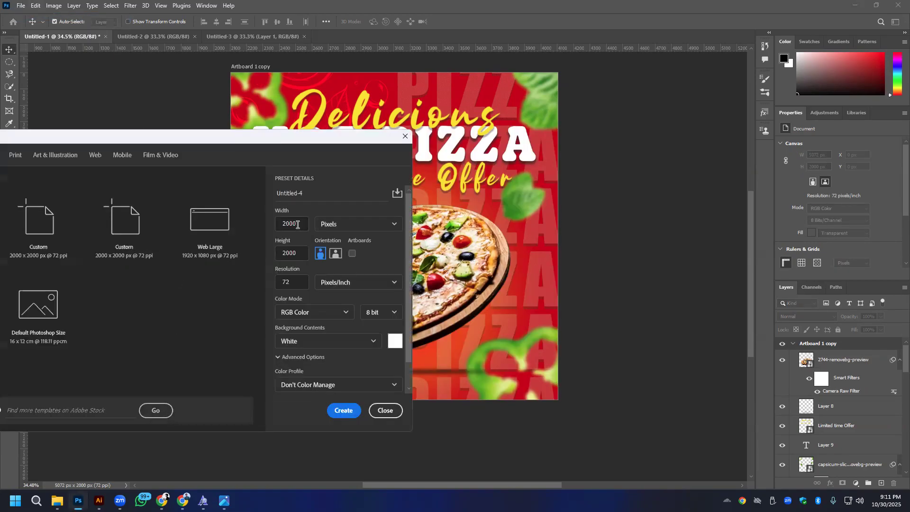
left_click(294, 253)
double_click(300, 251)
left_click(301, 250)
type("/5")
left_click(332, 211)
left_click(293, 253)
left_click(297, 254)
type("*5")
- Set the document width to 400*4 pixels and create the 1600 x 2000 pixel document
left_click(297, 224)
double_click(297, 224)
type("400*4")
left_click(268, 284)
left_click(344, 411)
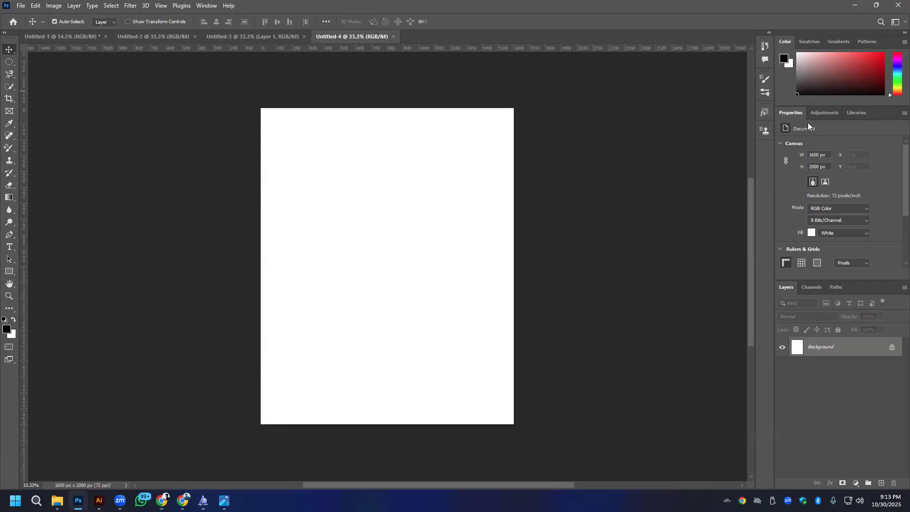
- Switch to Chrome, open the first of the other browser profiles and go to its Gmail inbox
left_click(183, 501)
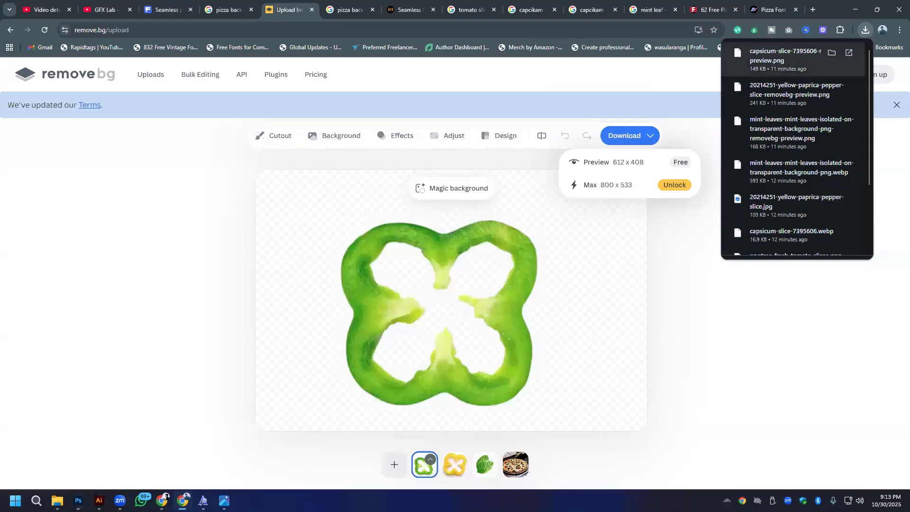
left_click(882, 30)
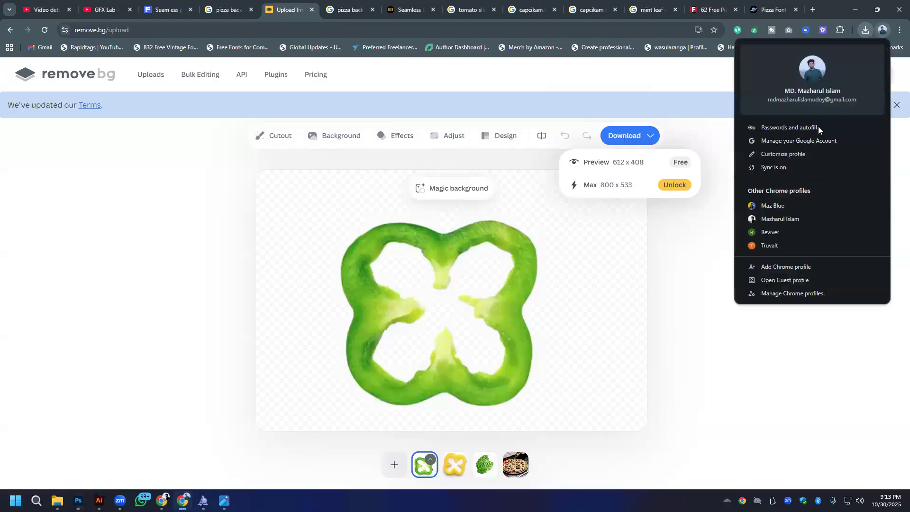
left_click(775, 205)
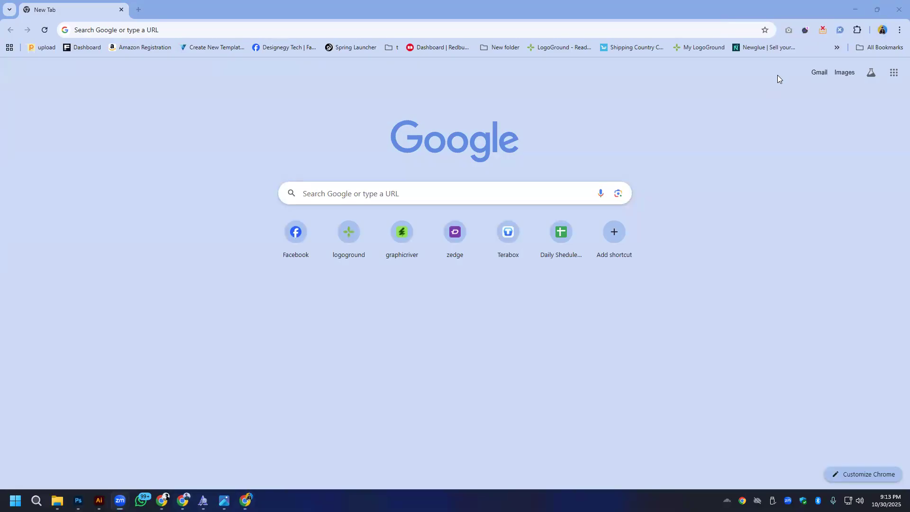
left_click(819, 74)
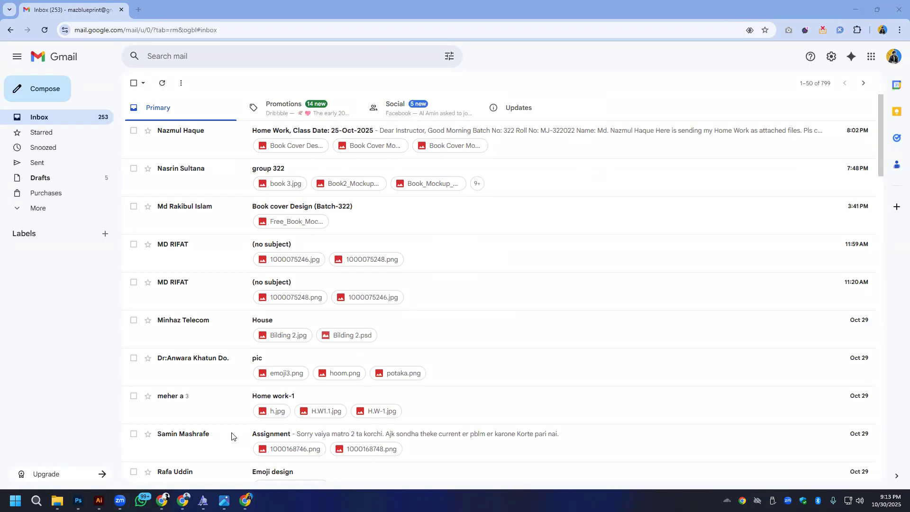
- Search the mailbox for messages from the student's e-mail address
right_click(277, 56)
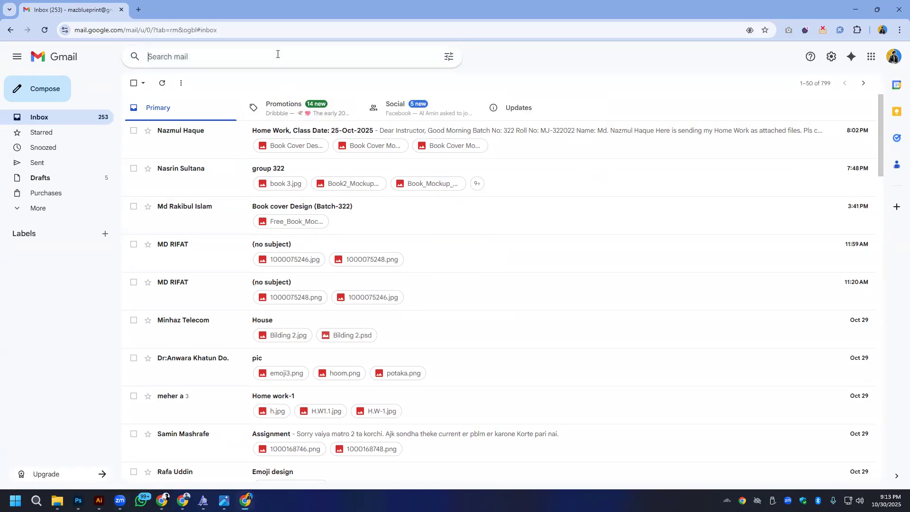
left_click(301, 169)
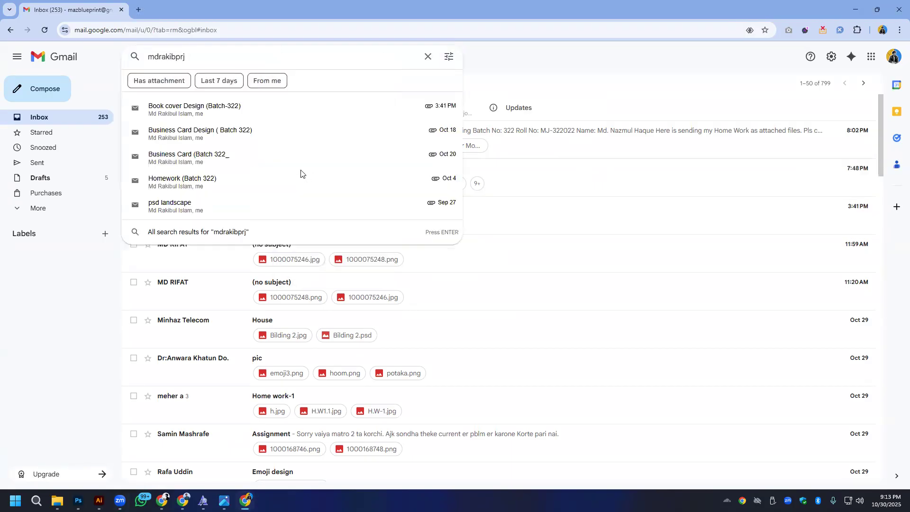
key("Return")
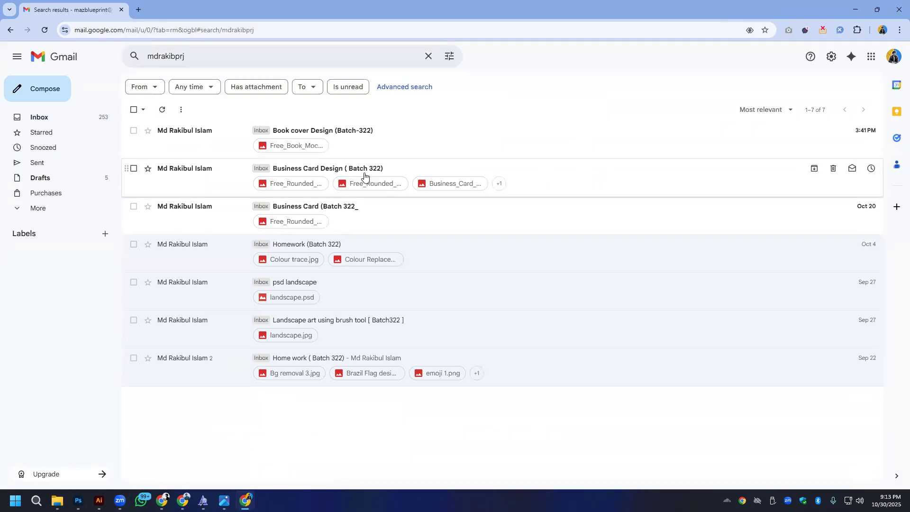
- Review the business card mockup attached to the "Business Card (Batch 322_" message, marking its contact details, and return to the results
left_click(208, 221)
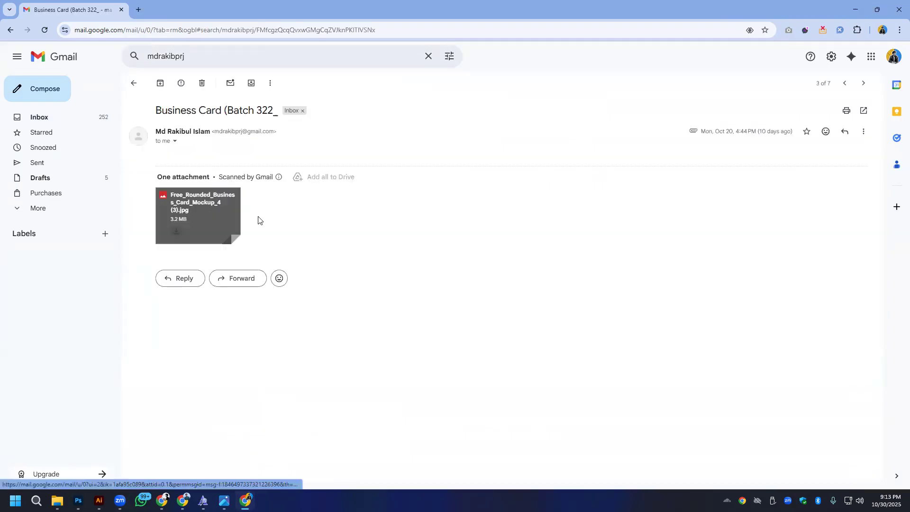
left_click(221, 209)
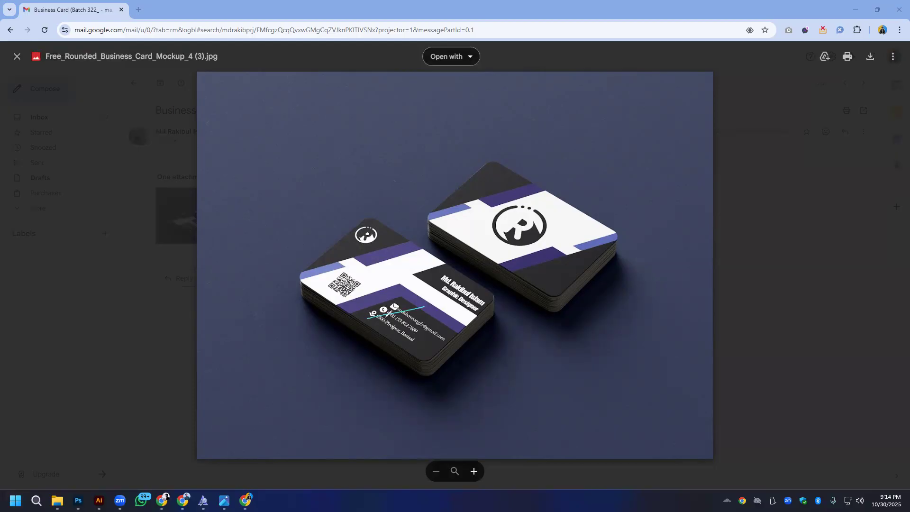
left_click_drag(366, 321, 399, 291)
left_click(4, 411)
left_click(150, 129)
key("alt+Left")
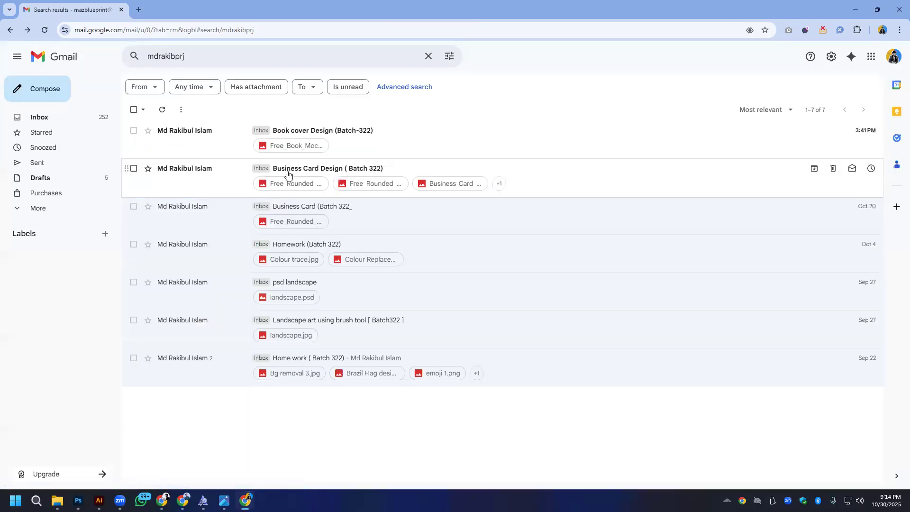
- Open the "Business Card Design ( Batch 322)" message, look through its four attached card mockups, and close the preview
left_click(287, 174)
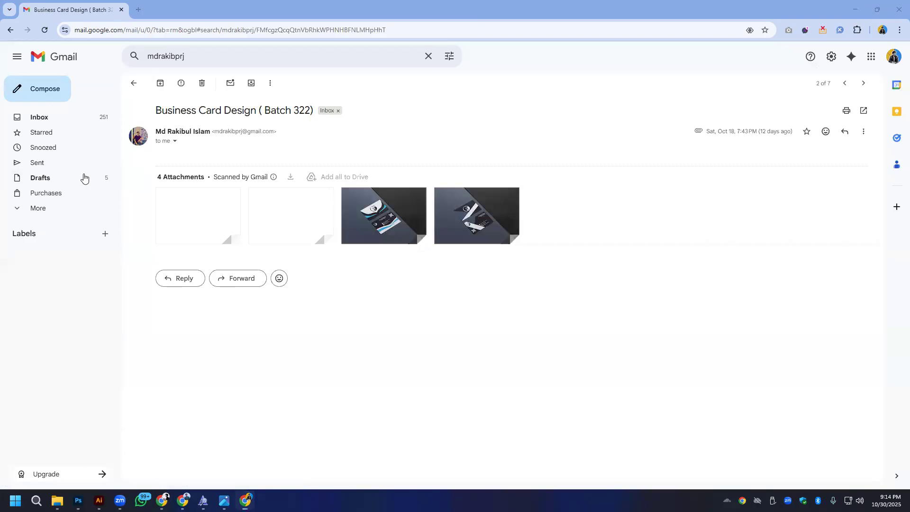
left_click(212, 225)
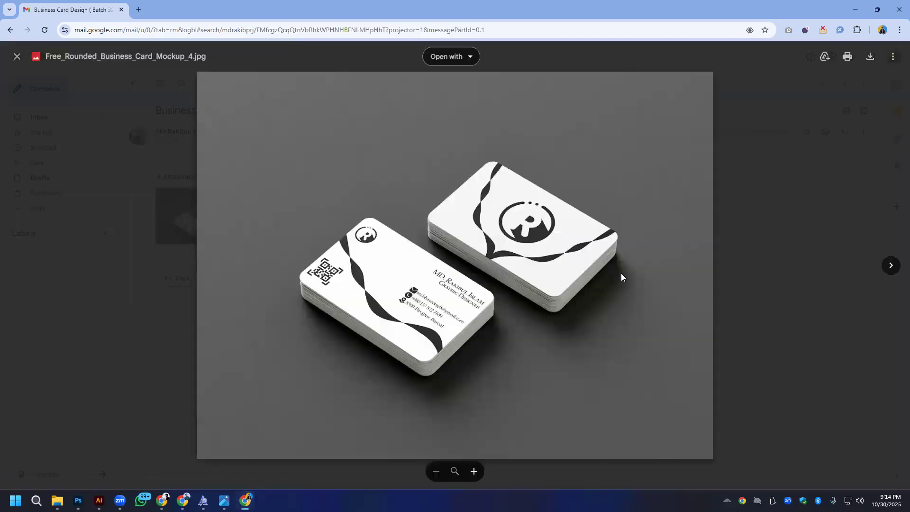
left_click(893, 267)
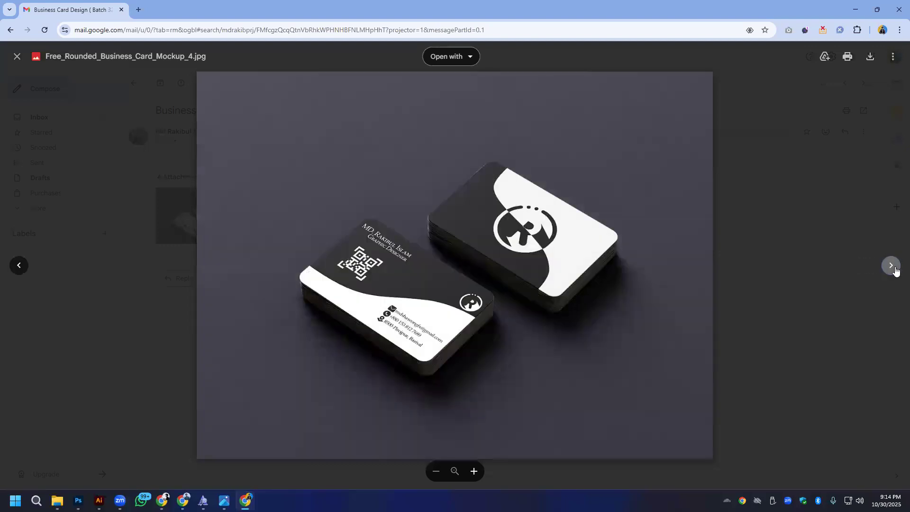
left_click(891, 266)
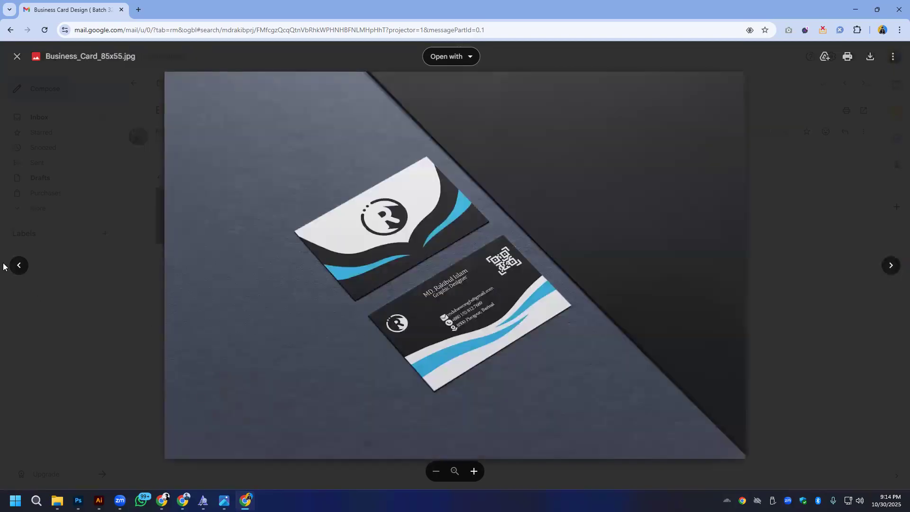
left_click(19, 265)
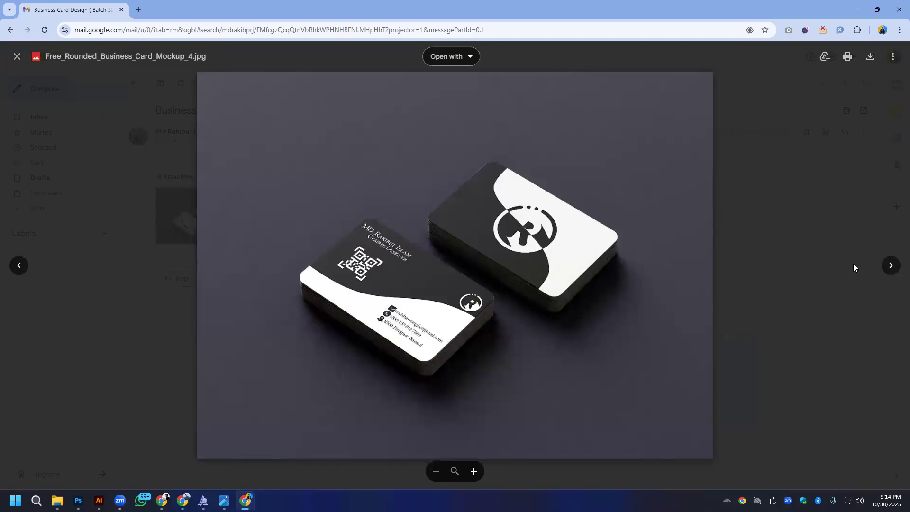
left_click(890, 265)
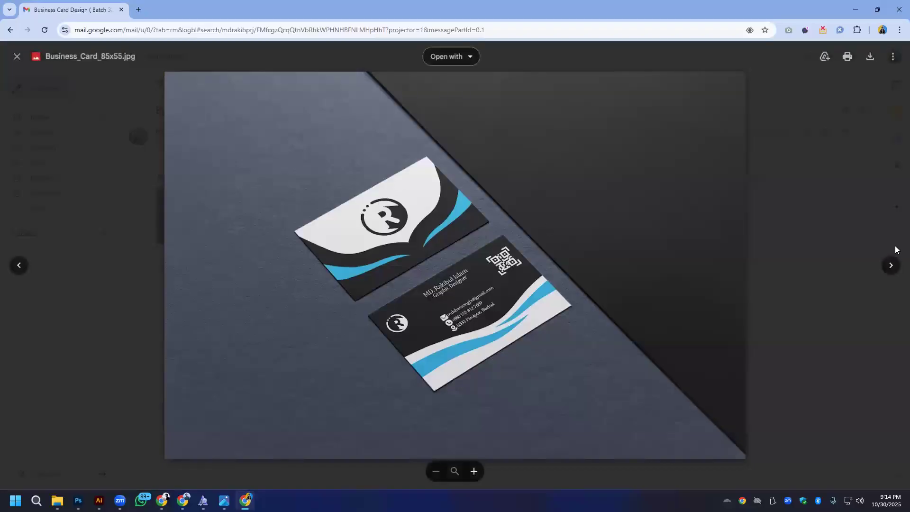
left_click(894, 264)
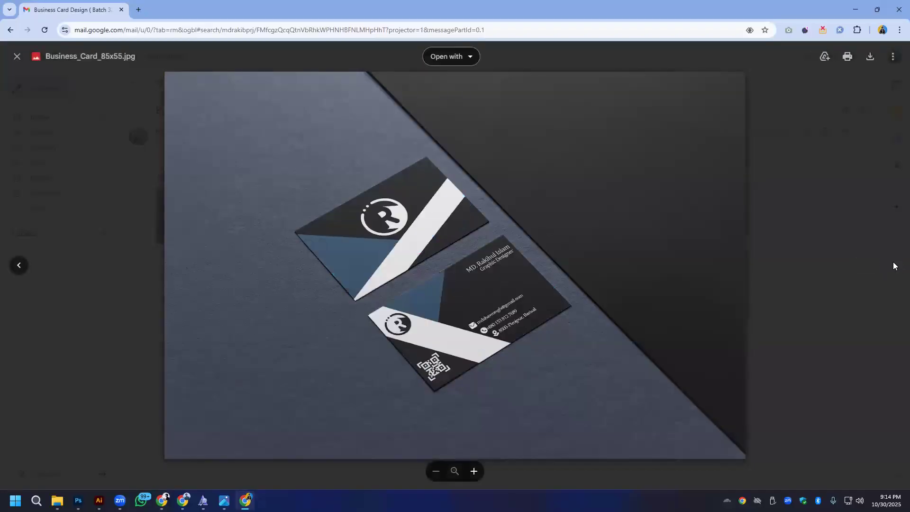
left_click(18, 265)
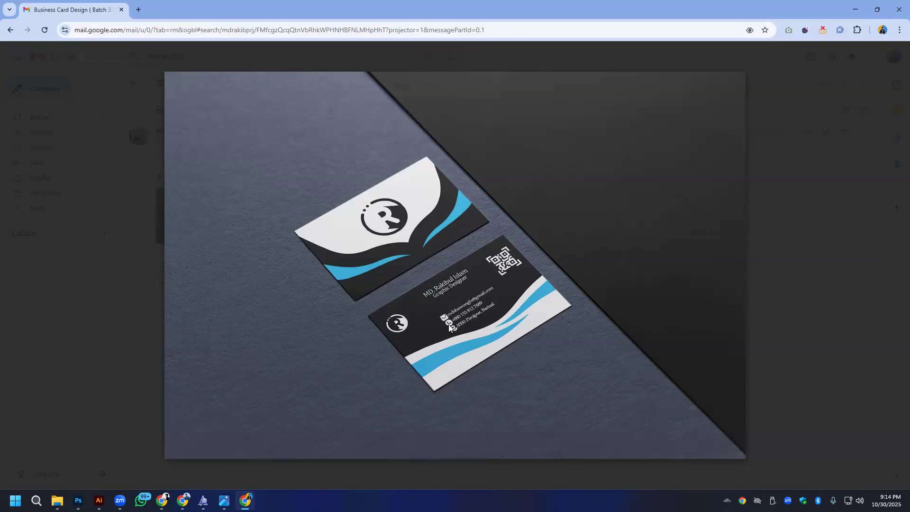
left_click(131, 310)
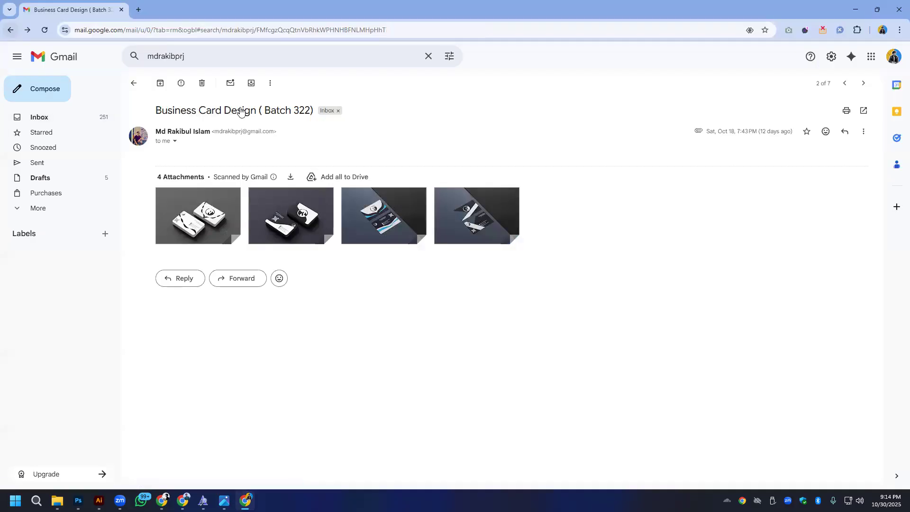
- Open the blue-wave Business_Card_85x55.jpg attachment and examine the card's text and contact details up close
left_click(384, 215)
scroll(458, 303, "up", 2)
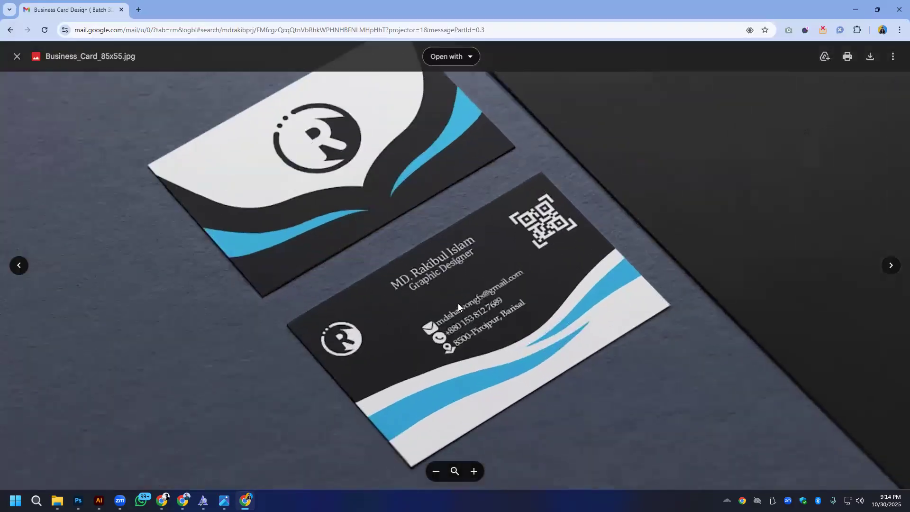
scroll(457, 303, "up", 1)
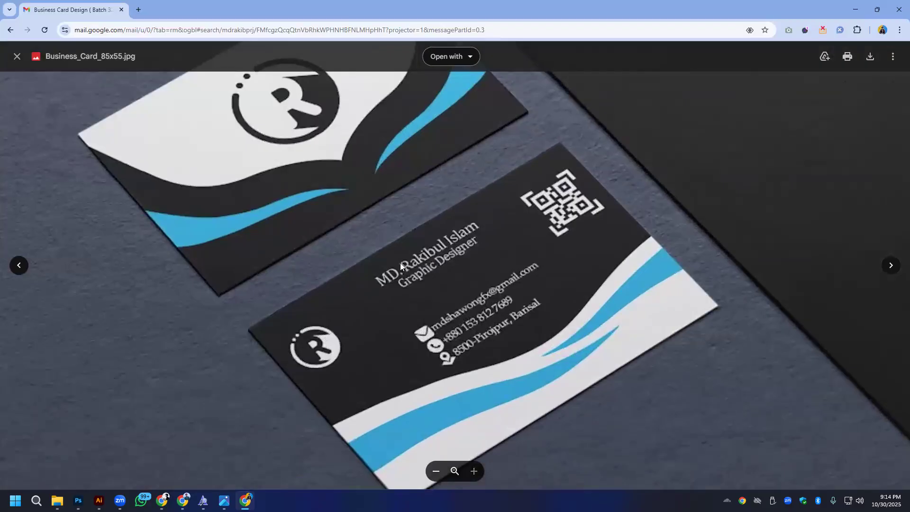
- Close the business card preview and open the Free_Book_Mockup1.jpg attachment from the "Book cover Design (Batch-322)" message
scroll(475, 143, "down", 4)
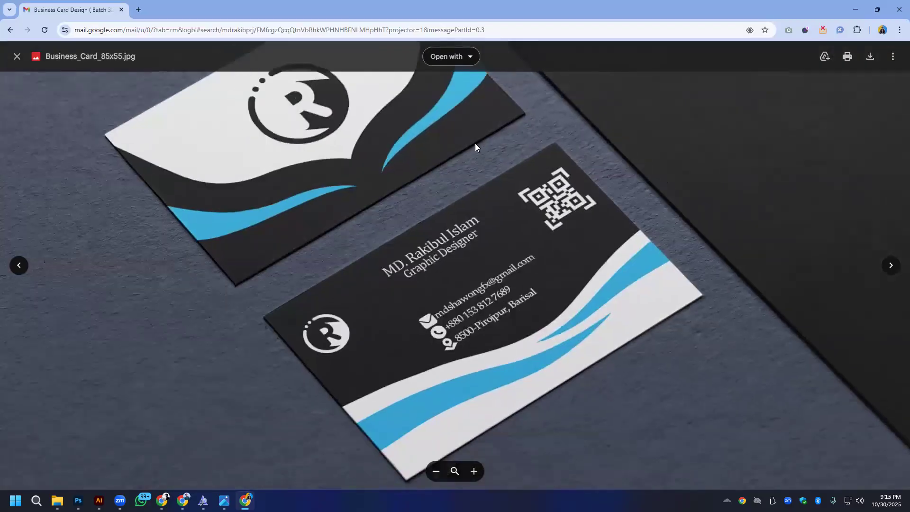
left_click(17, 59)
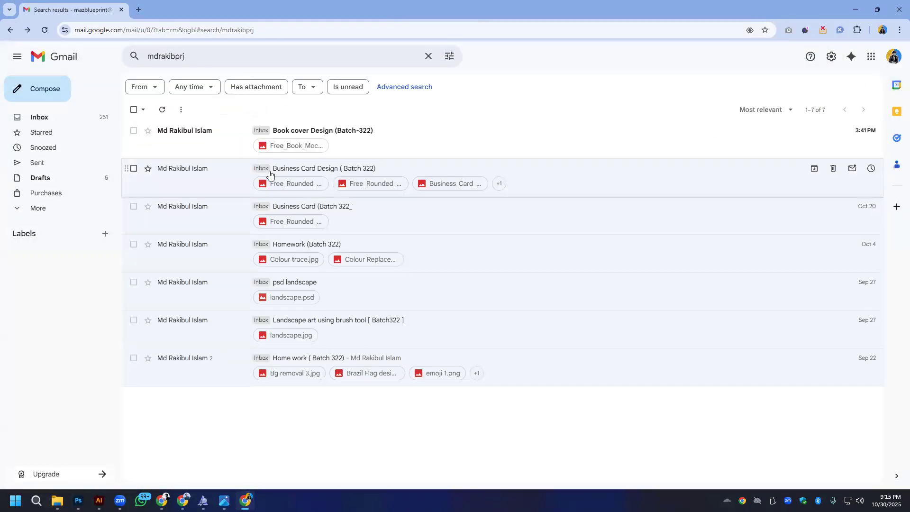
left_click(336, 139)
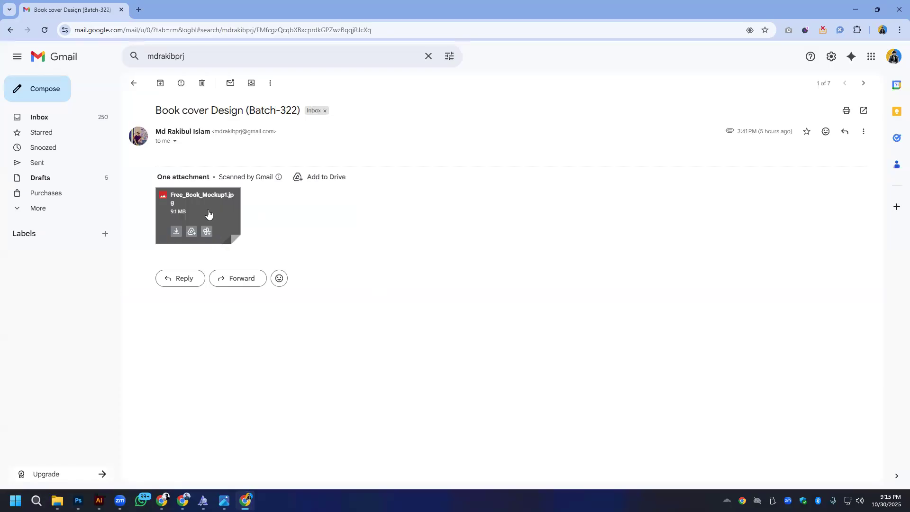
left_click(208, 211)
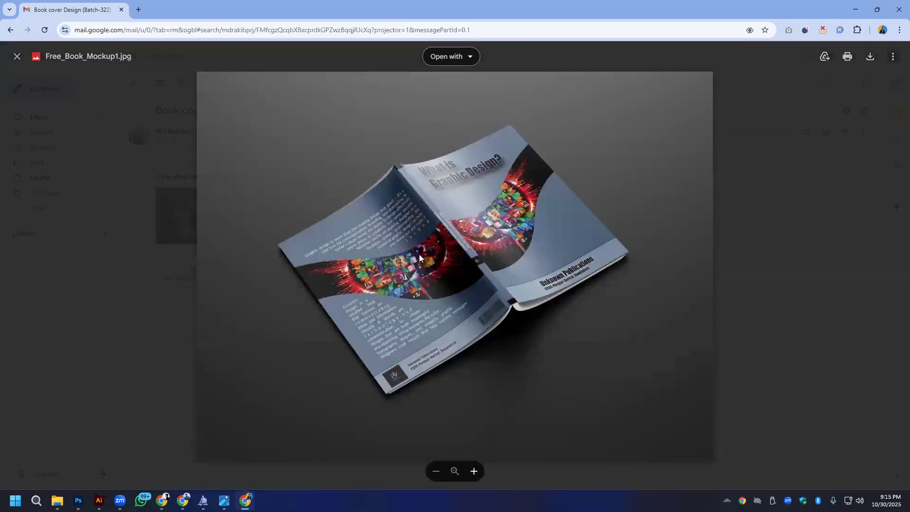
- Examine the book mockup's front cover, spine and back cover text up close, and return to the search results
scroll(387, 259, "up", 4)
scroll(392, 257, "down", 4)
scroll(483, 202, "up", 3)
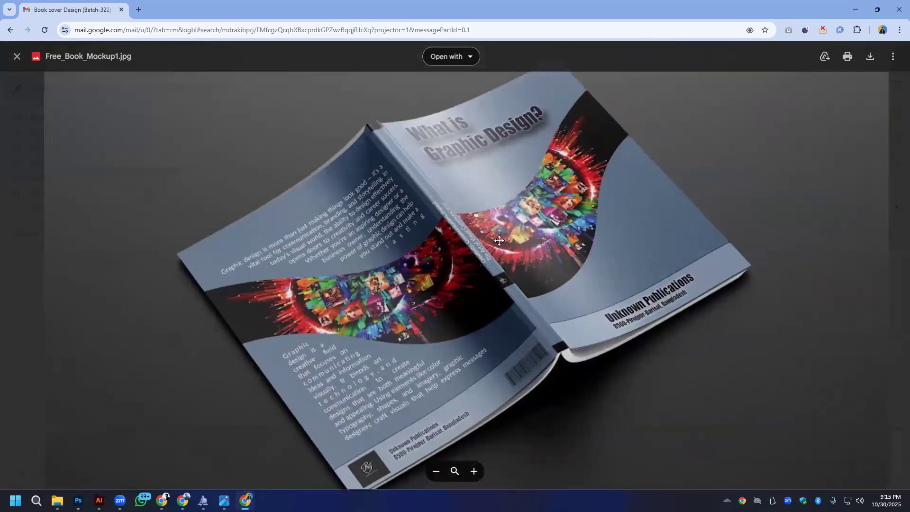
scroll(483, 202, "up", 1)
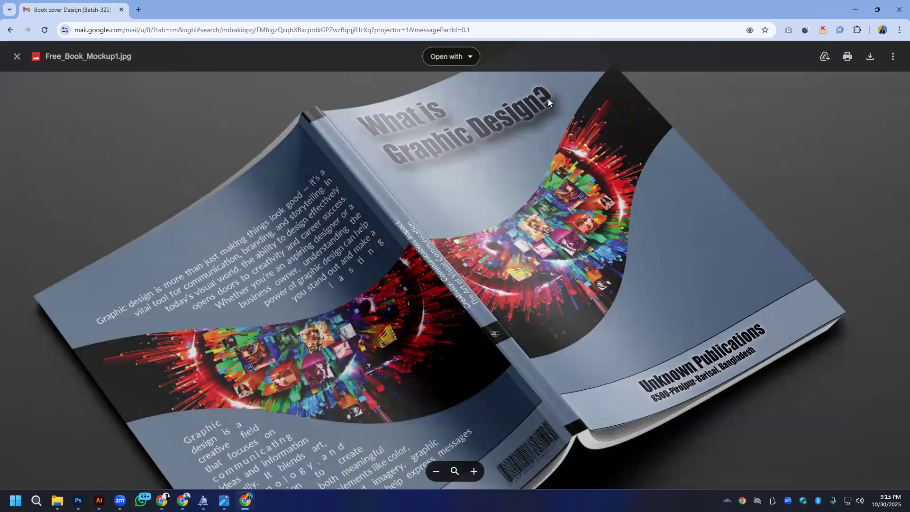
scroll(477, 216, "down", 4)
scroll(601, 279, "up", 4)
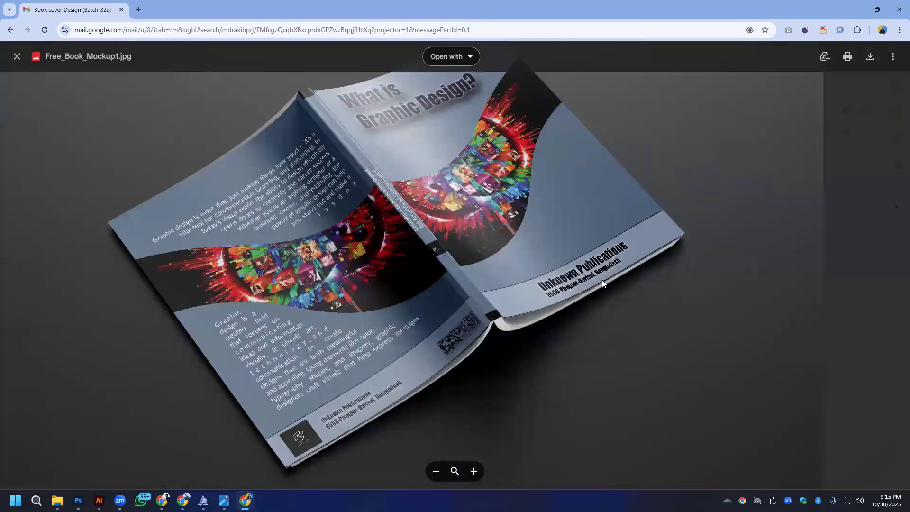
scroll(455, 234, "down", 4)
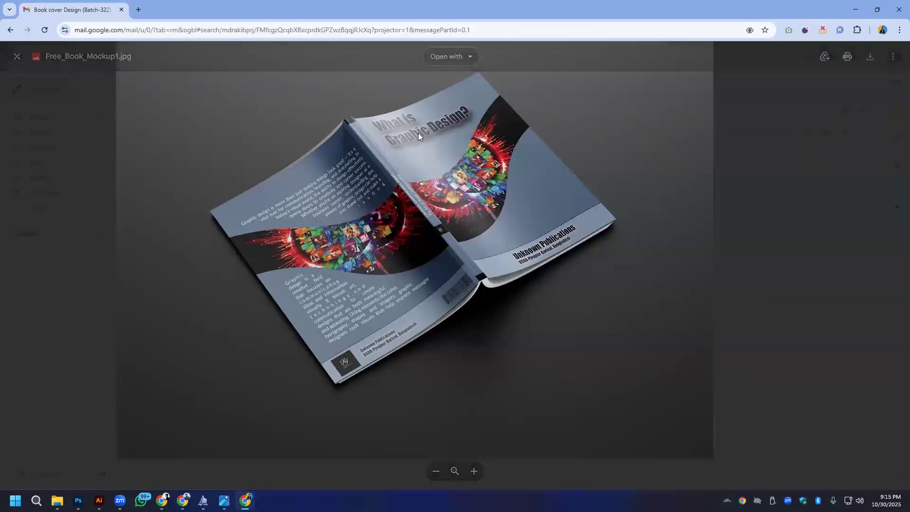
left_click(74, 178)
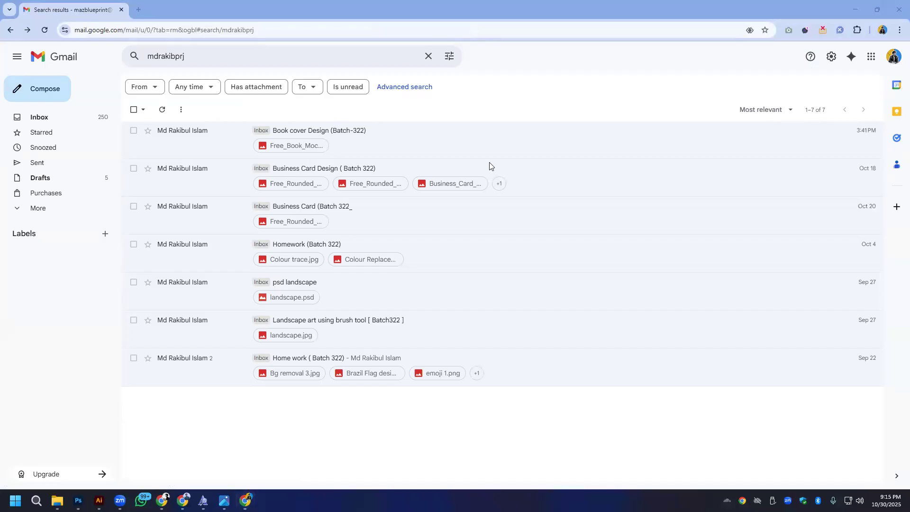
- Search the mailbox for messages from the next student, using the username part of the student's e-mail address
left_click(298, 60)
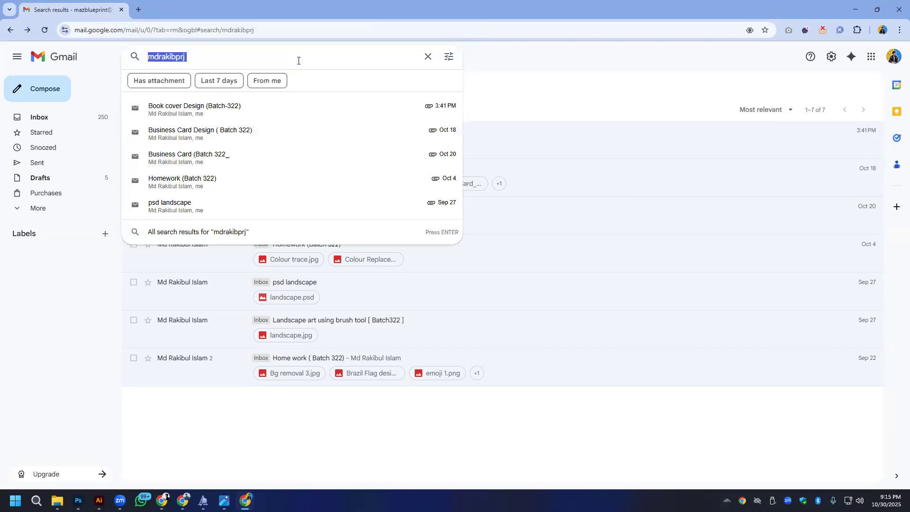
key("Return")
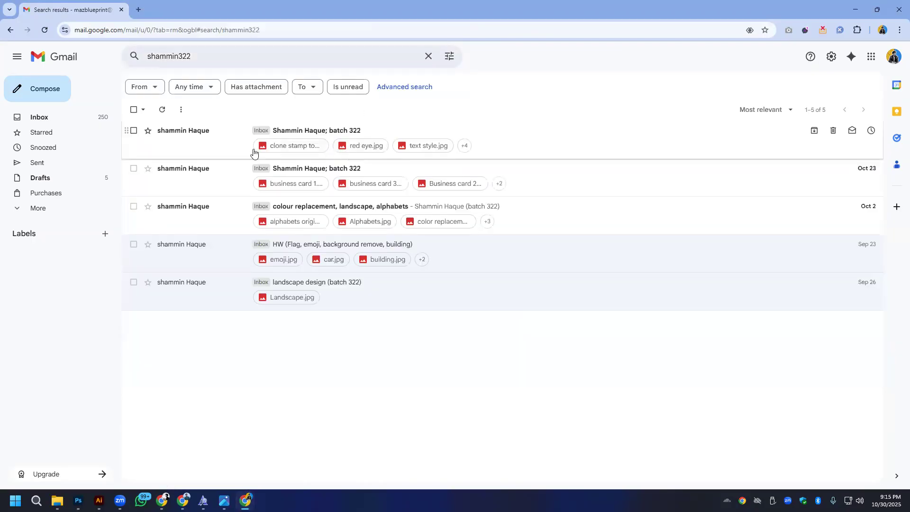
- Open the "colour replacement, landscape, alphabets" message, look through its first attachments, and examine the necklace portrait in color replacement.jpg up close
left_click(207, 216)
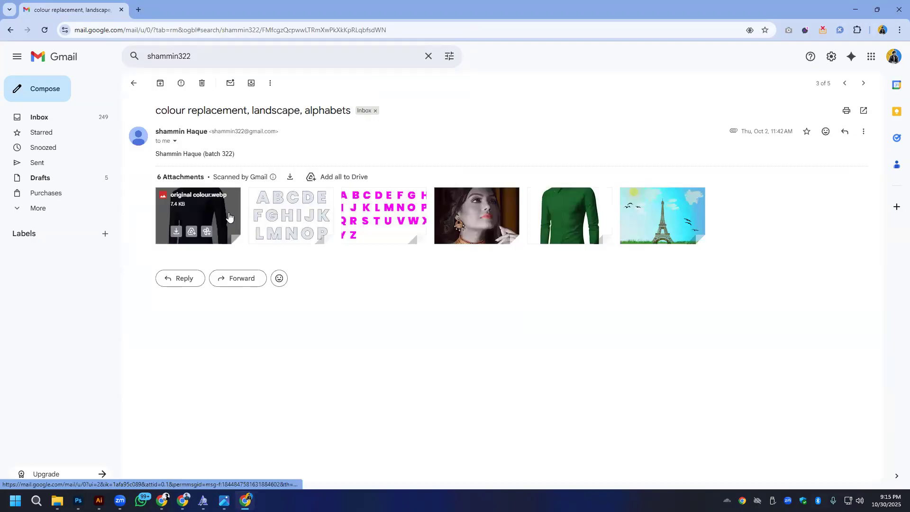
left_click(229, 216)
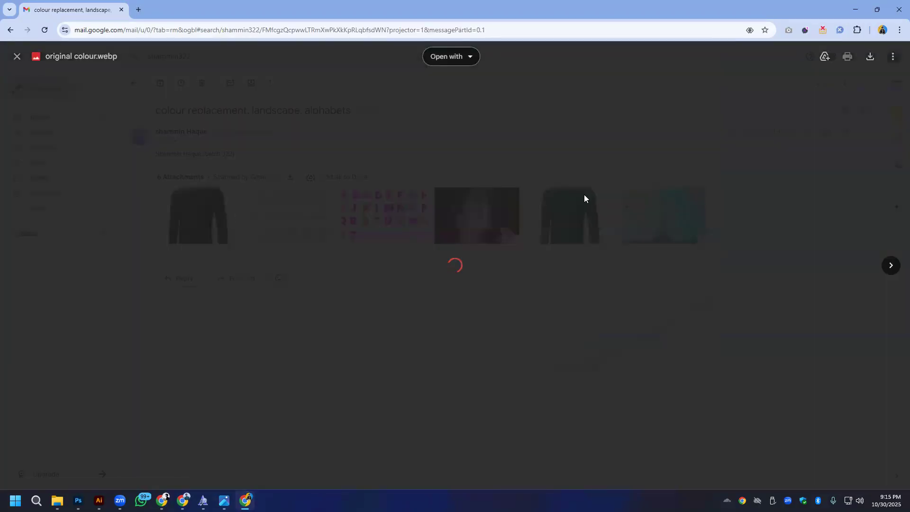
left_click(890, 266)
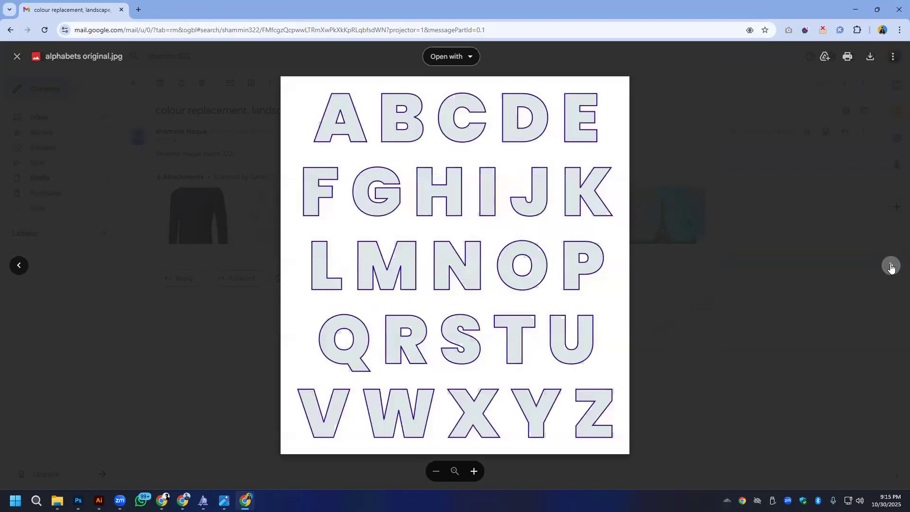
left_click(891, 266)
left_click(891, 266)
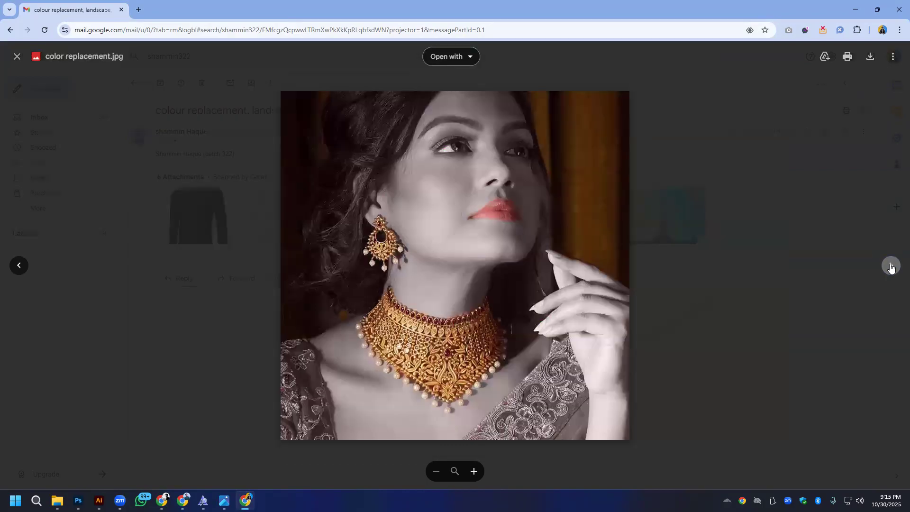
scroll(380, 331, "up", 5)
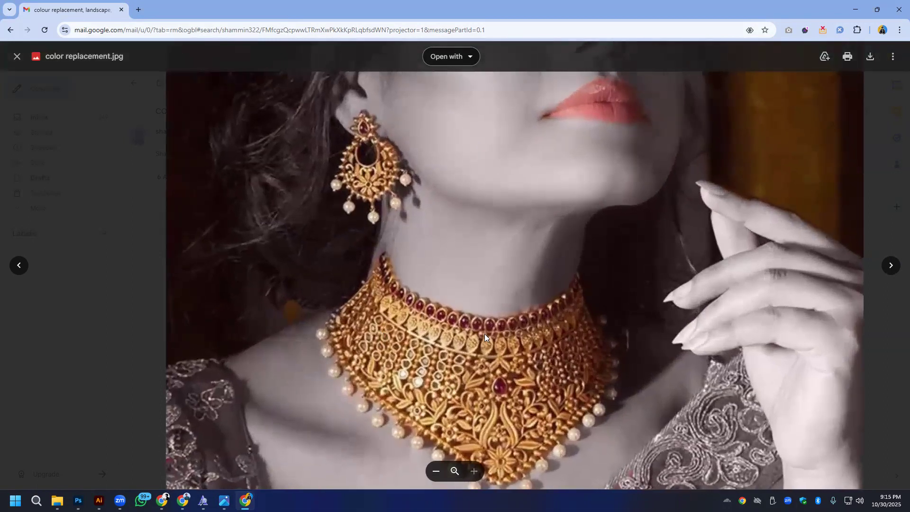
- Review the green shirt in edited.jpg and the Eiffel Tower scene in landscape design.jpg, and return to the search results
left_click(891, 266)
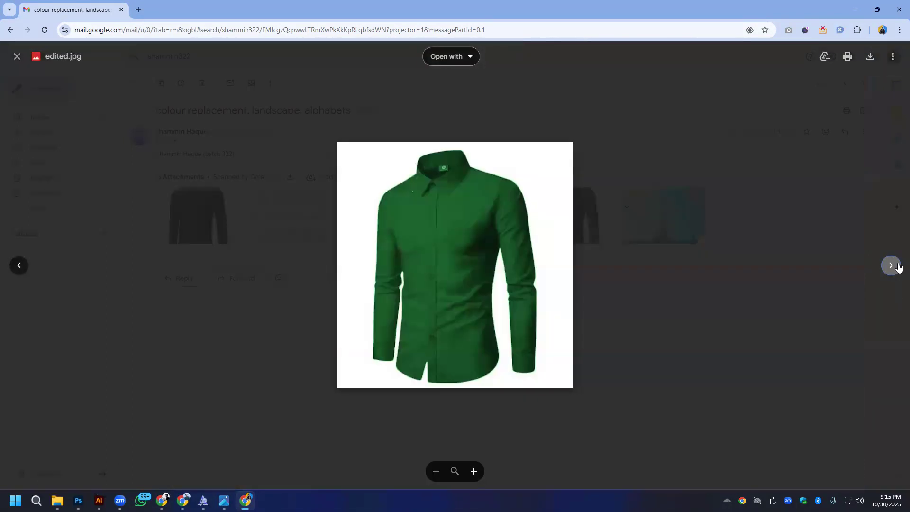
left_click(891, 265)
left_click(19, 265)
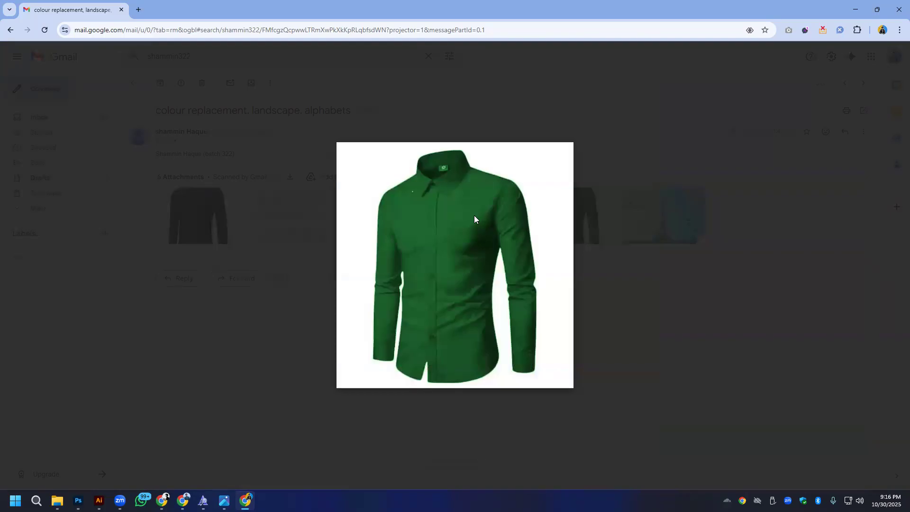
left_click(890, 269)
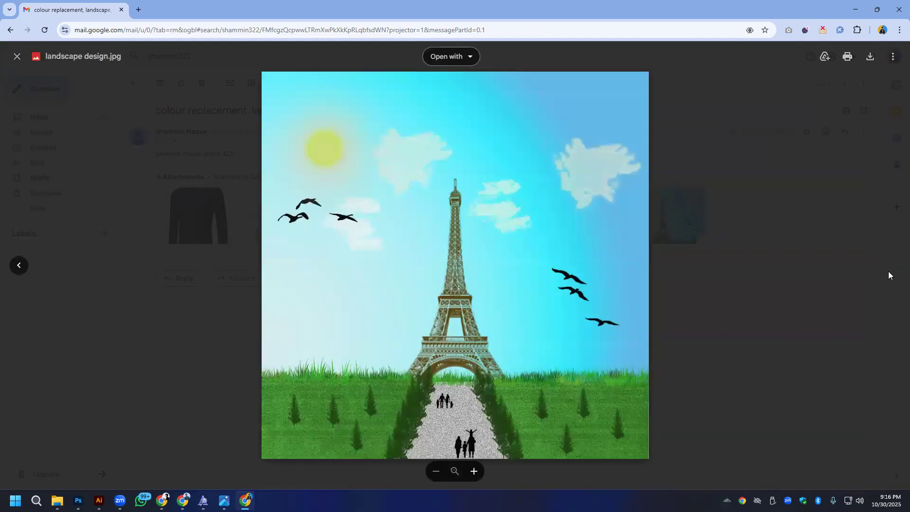
key("alt+Left")
key("alt+Left")
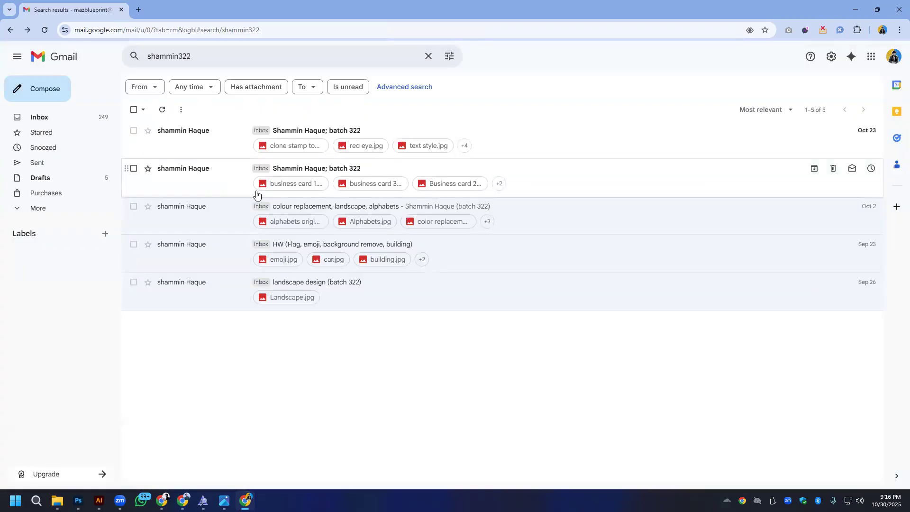
- Open the student's batch 322 business card message and examine the green Home decor lighthouse mockup in business card 1.jpg up close
left_click(204, 179)
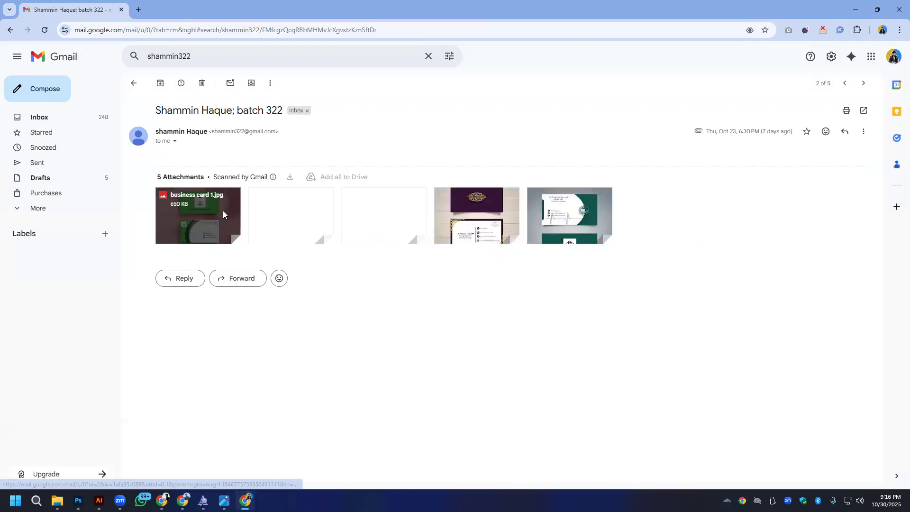
left_click(222, 214)
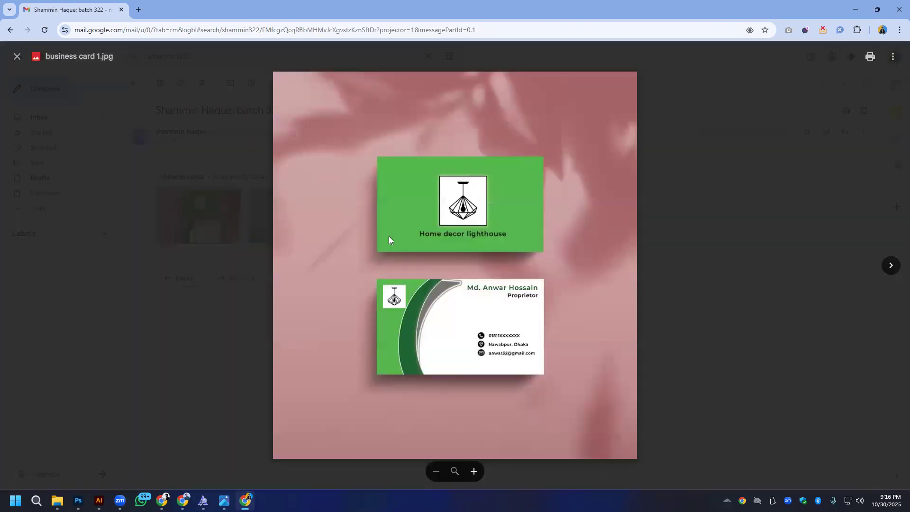
scroll(529, 332, "up", 2)
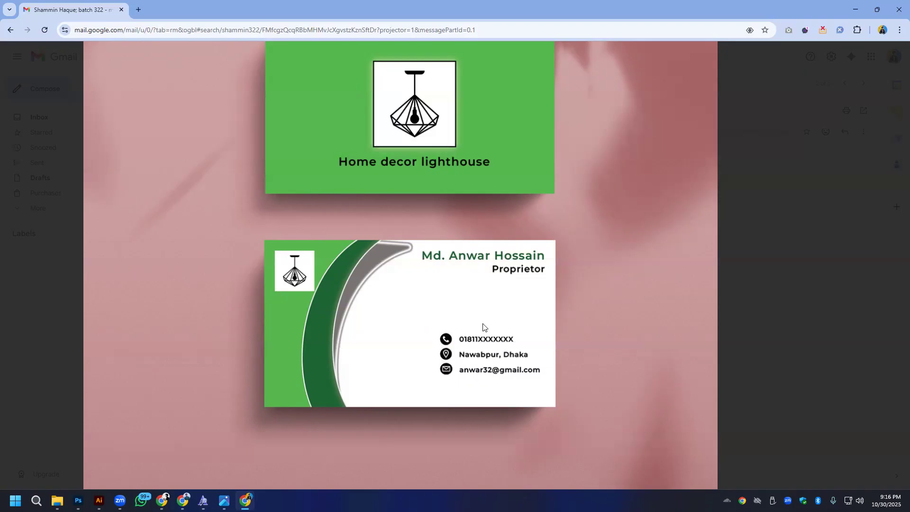
left_click(878, 321)
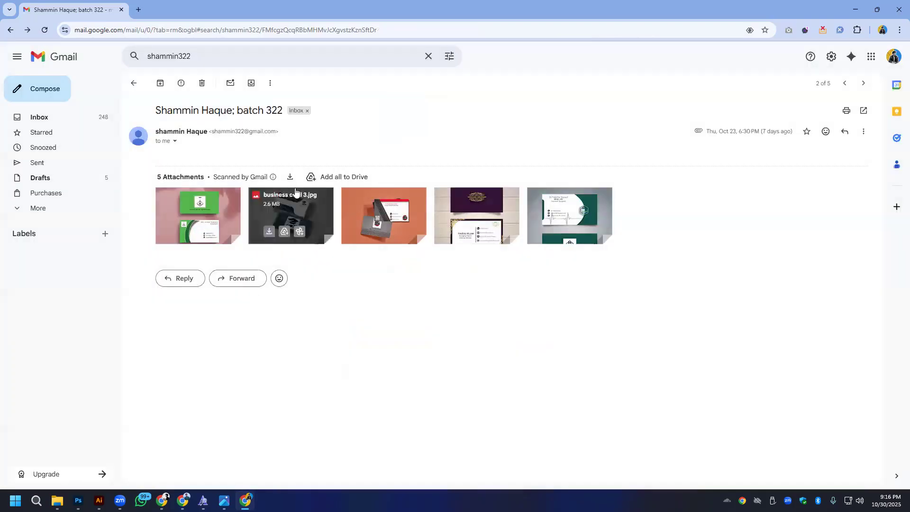
left_click(210, 214)
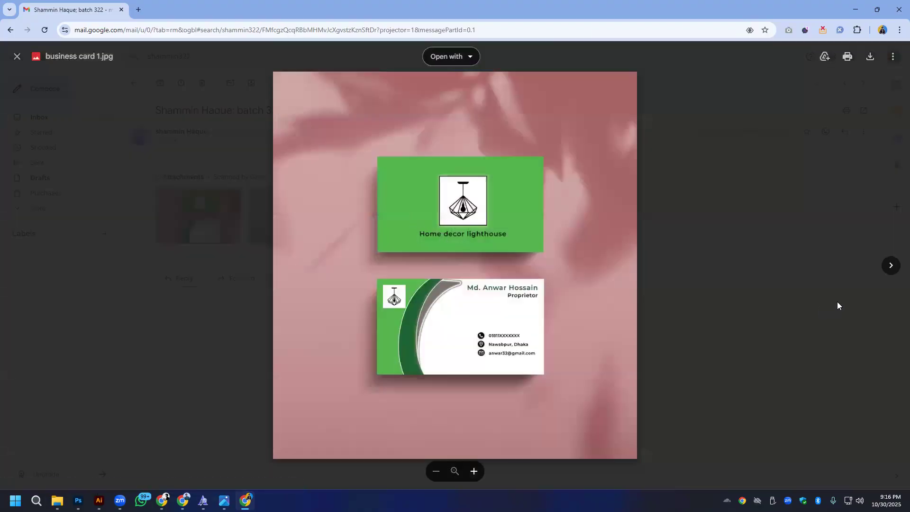
left_click(837, 305)
- Review the MH Academy card in business card 3.jpg and the Speedy wheels card, revisit the first card, and close the preview
left_click(313, 212)
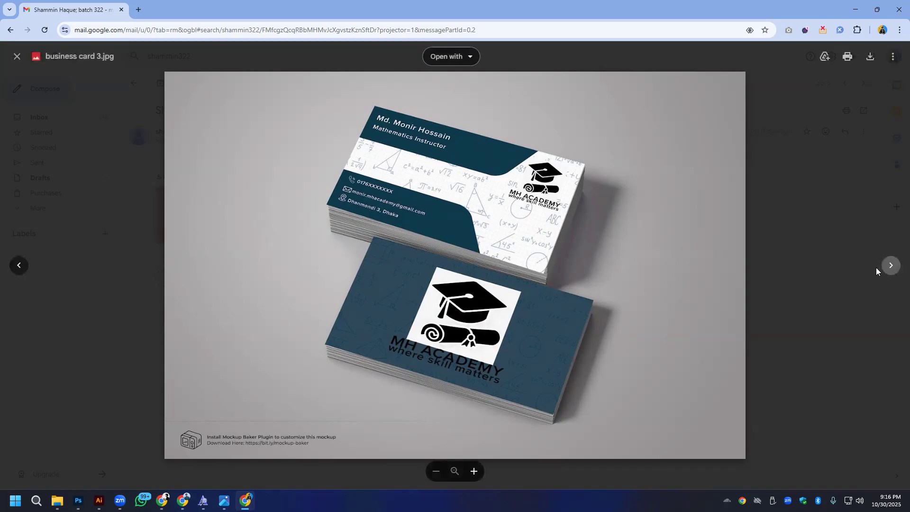
left_click(890, 265)
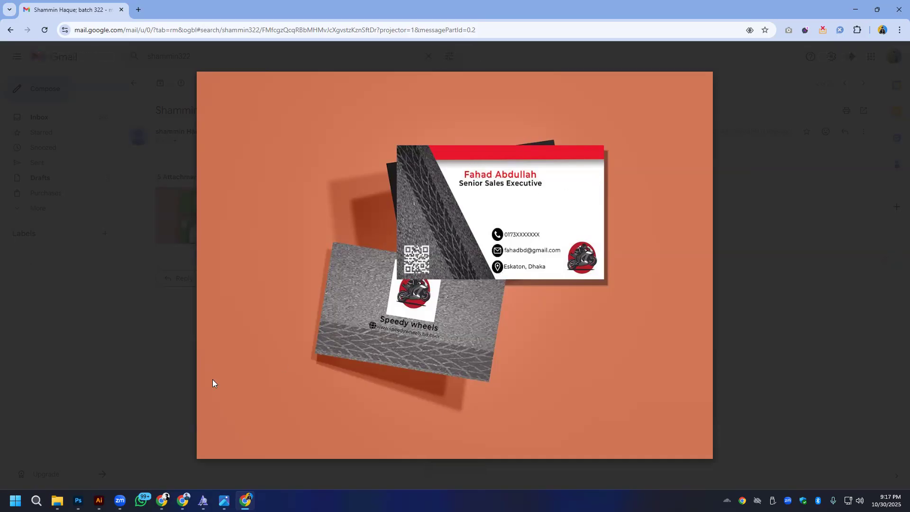
left_click(18, 268)
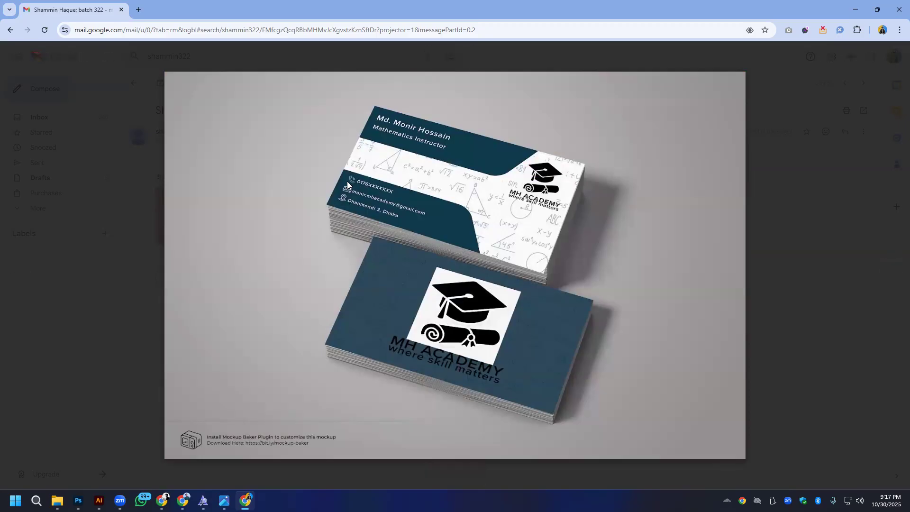
left_click(19, 266)
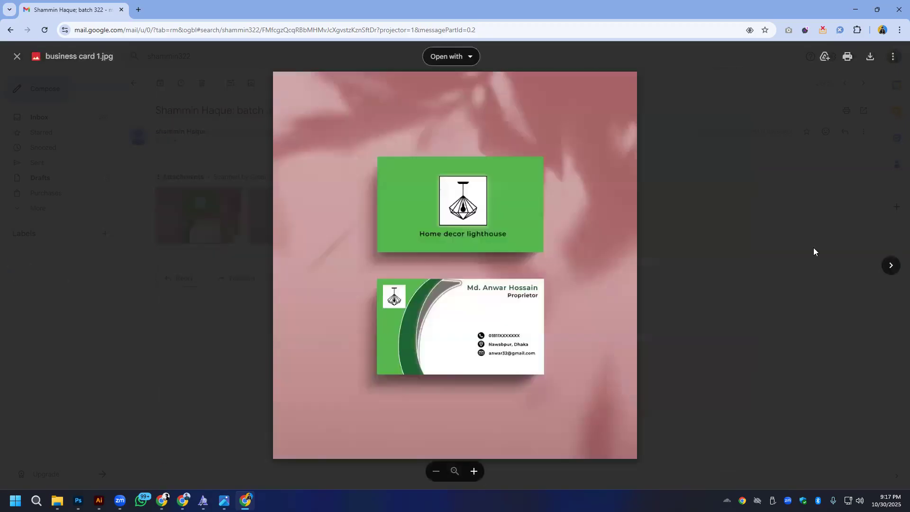
left_click(895, 274)
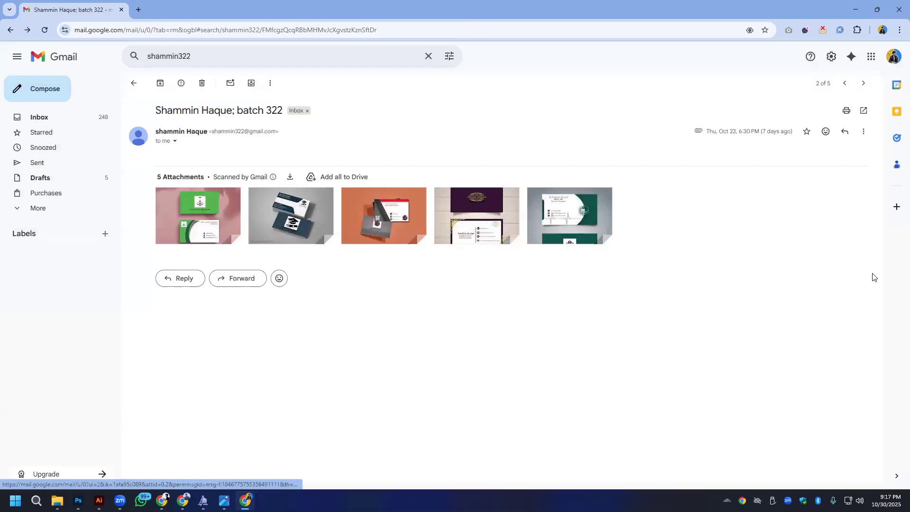
- Review the Medicare Hospital card in business card 5.jpg and the Wedding Heritage card, and return to the search results
left_click(573, 220)
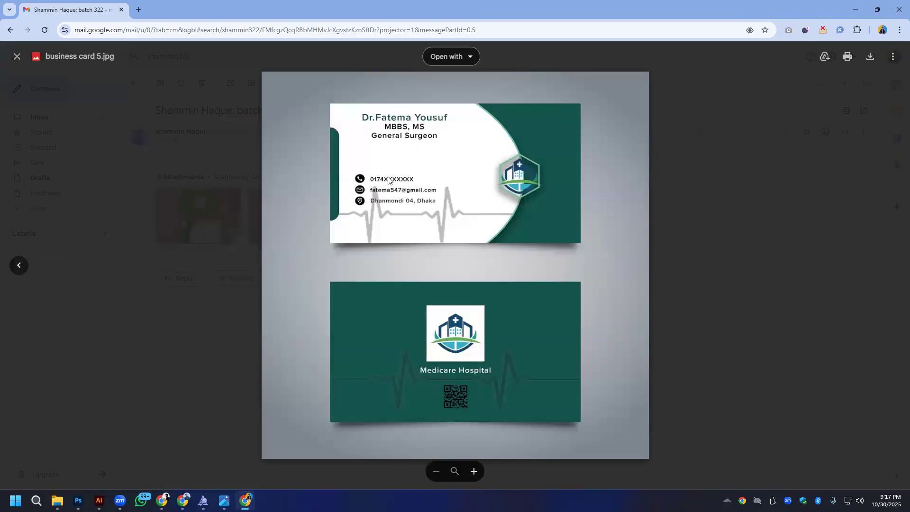
left_click(18, 265)
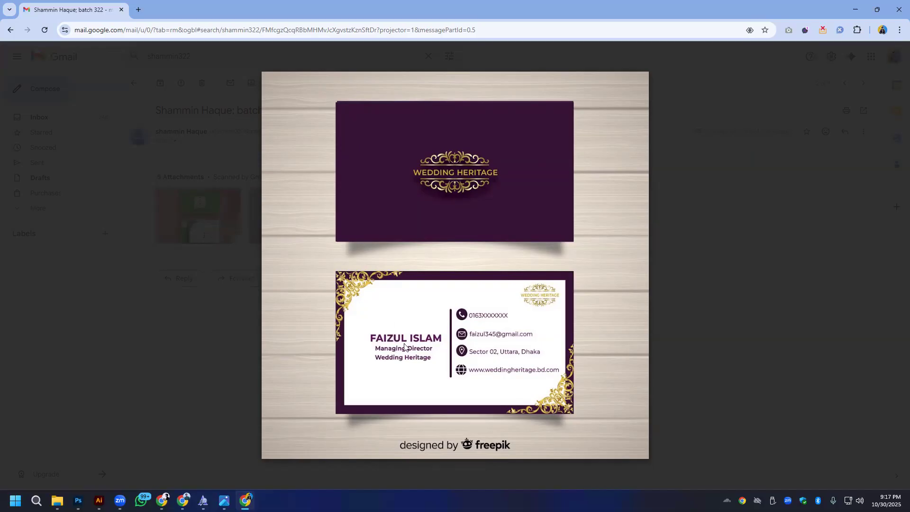
left_click(59, 225)
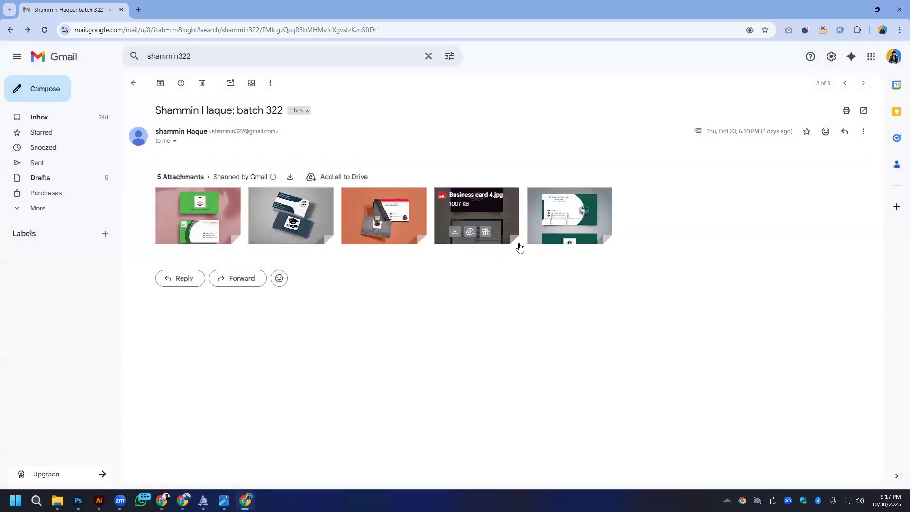
key("alt+Left")
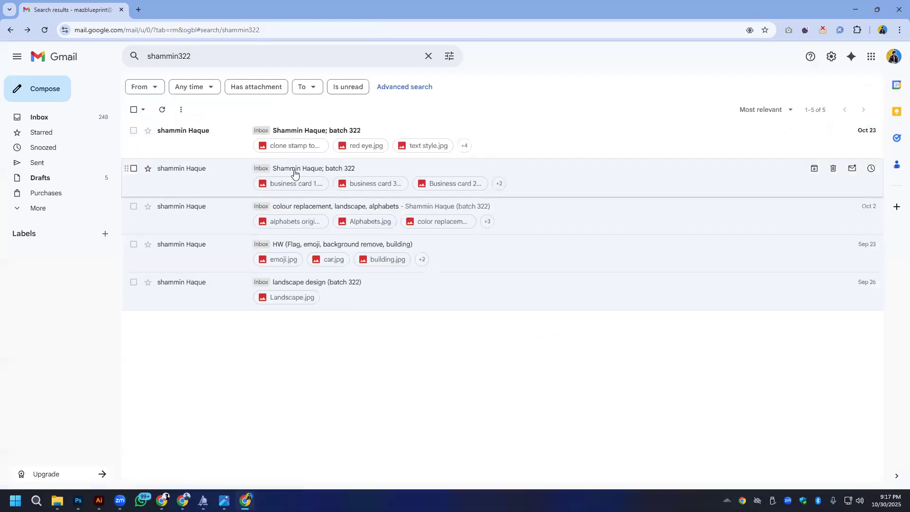
- Open the student's unread batch 322 message and review its retouching homework from clone stamp tool.jpg through patch tool.jpg
left_click(285, 137)
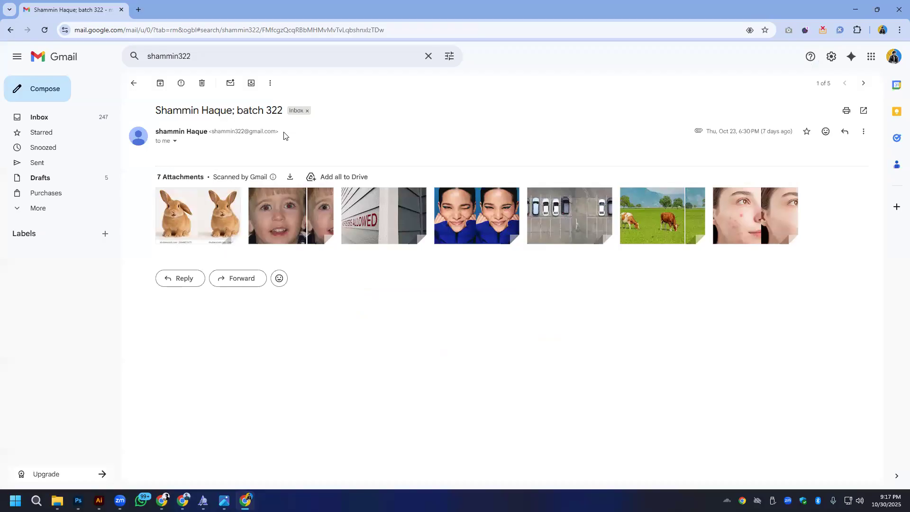
left_click(224, 216)
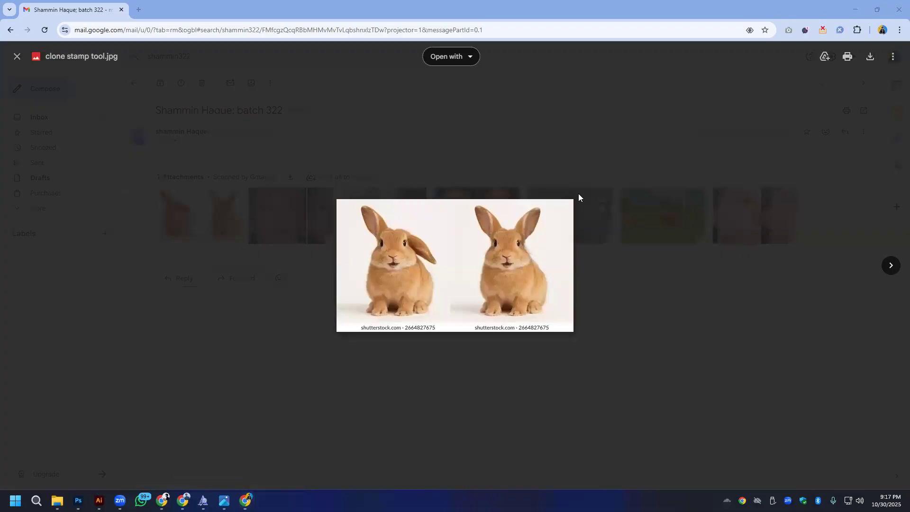
left_click(890, 266)
left_click(891, 266)
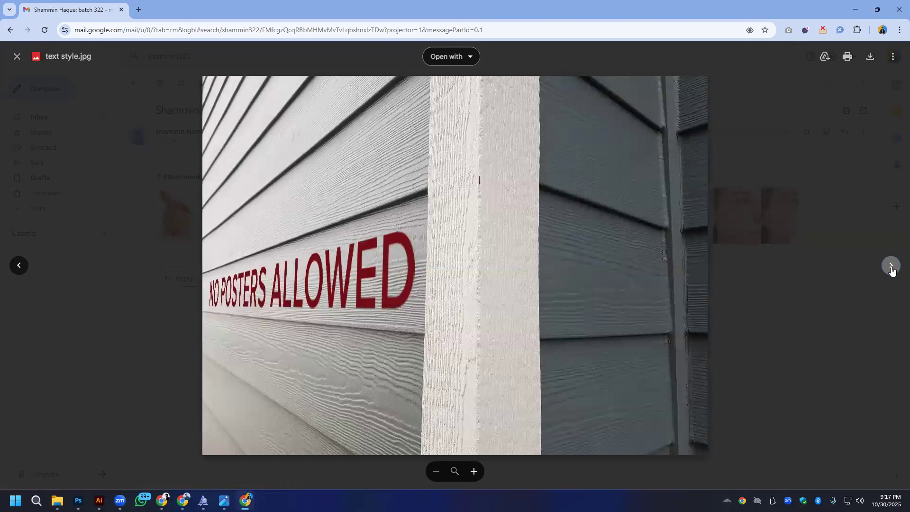
left_click(891, 265)
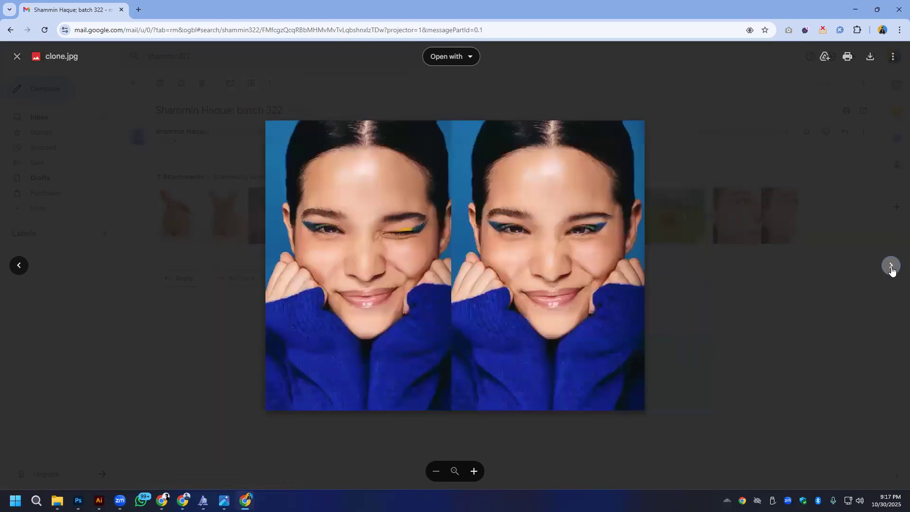
left_click(890, 265)
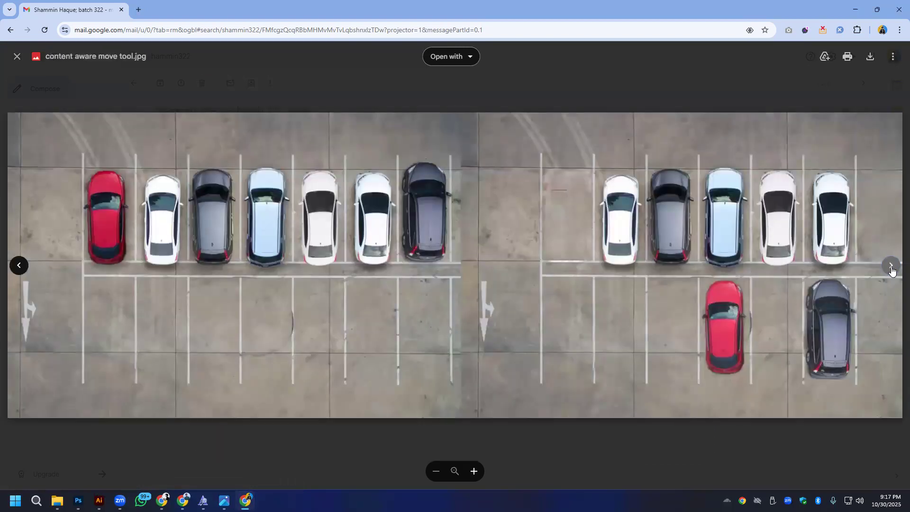
left_click(890, 266)
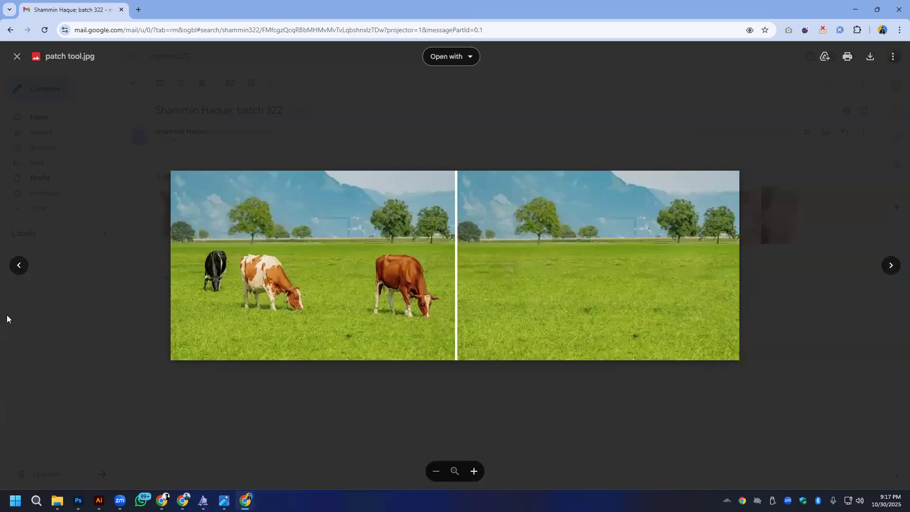
left_click(6, 269)
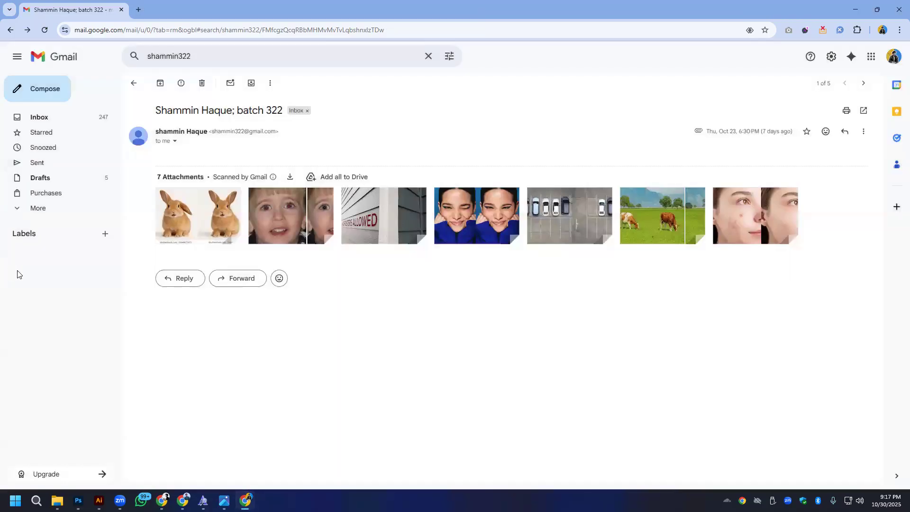
- Examine the moved cars in content aware move tool.jpg up close, review spot healing brush tool.jpg, and close the preview
left_click(583, 205)
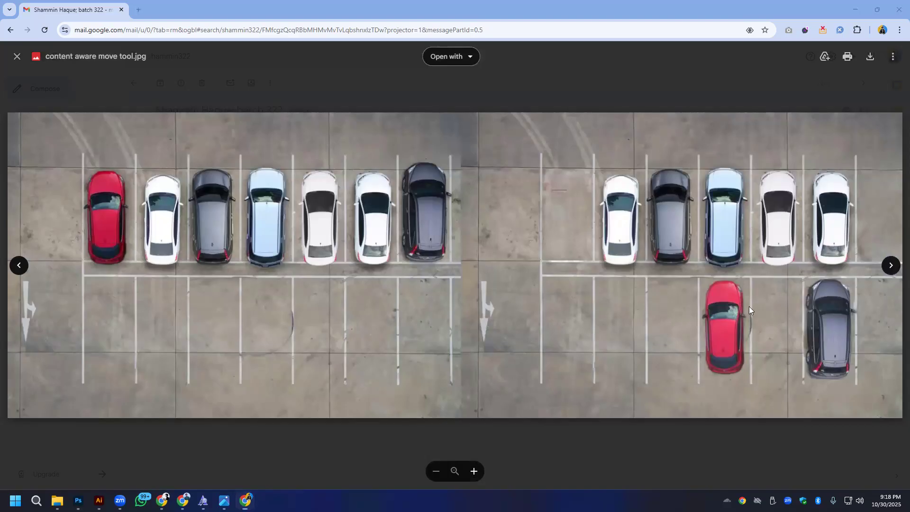
scroll(749, 311, "up", 5)
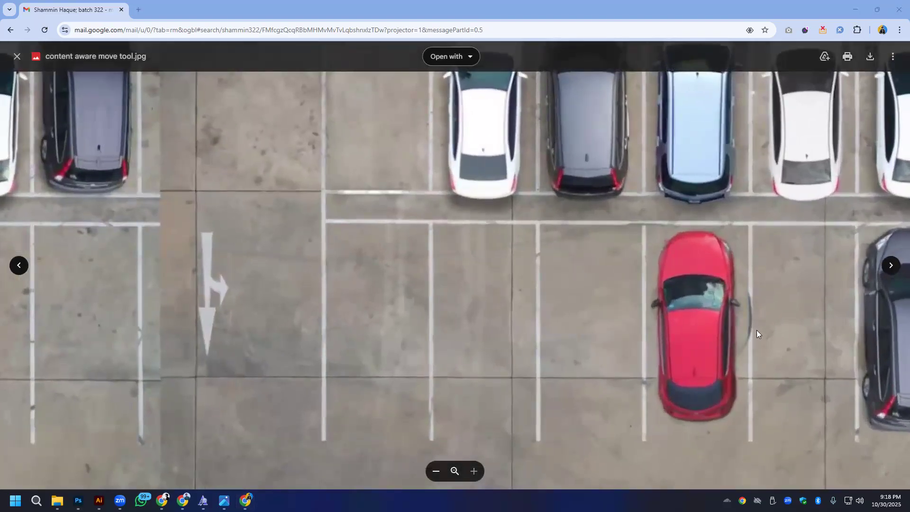
scroll(755, 304, "down", 5)
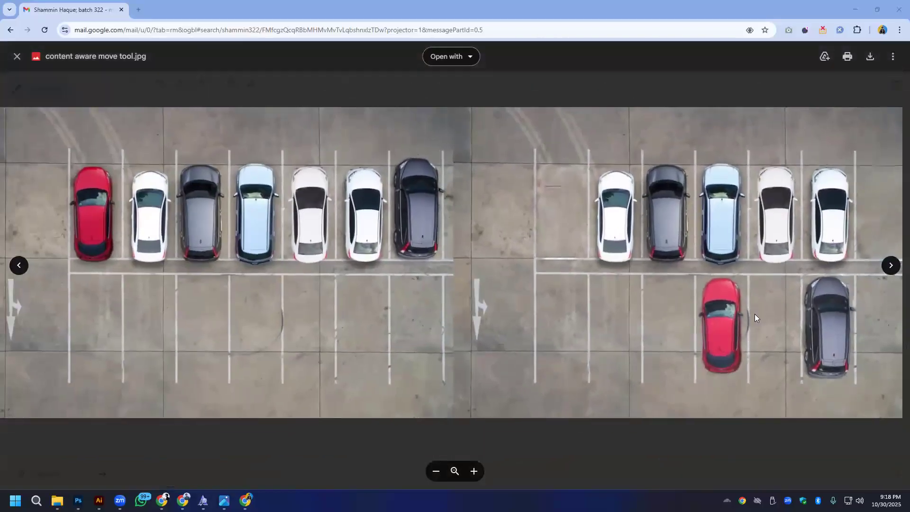
left_click(891, 266)
left_click(892, 266)
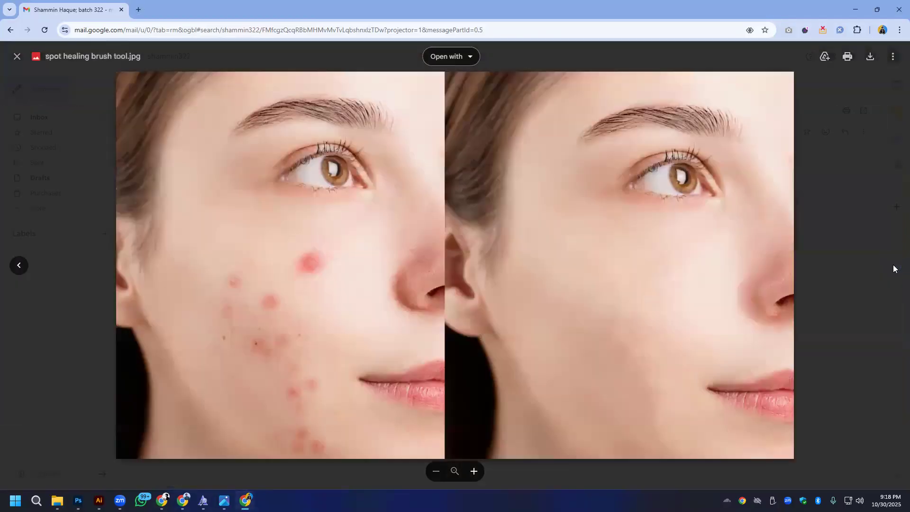
key("Escape")
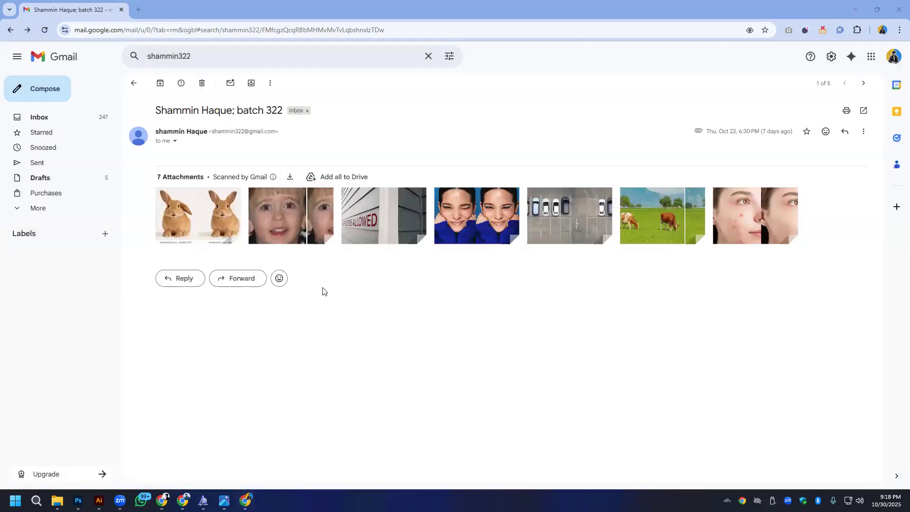
- Search the mail for the next student's homework using the copied username
left_click(213, 56)
right_click(214, 57)
left_click(237, 136)
key("Return")
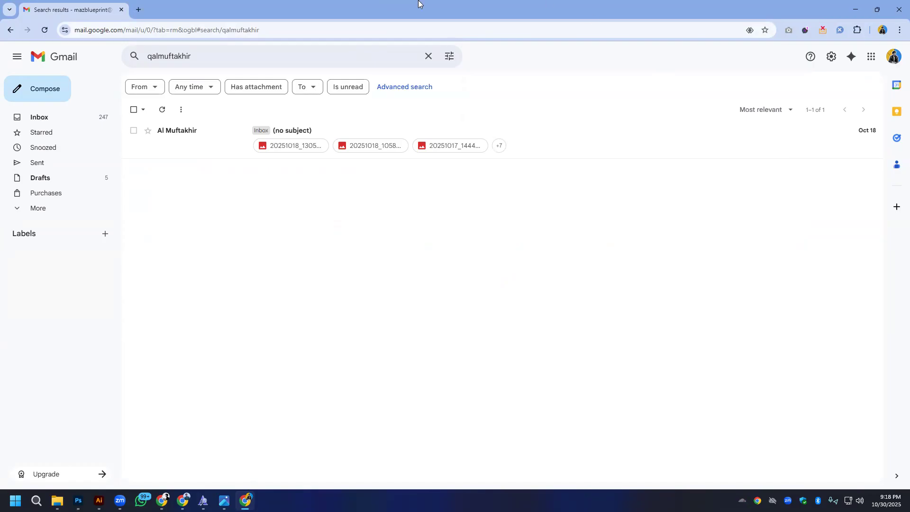
- Review the student's business cards from 20251018_130541.jpg to 20251017_101308.jpg, including the Dreamland IT mockup, and leave the preview
left_click(295, 145)
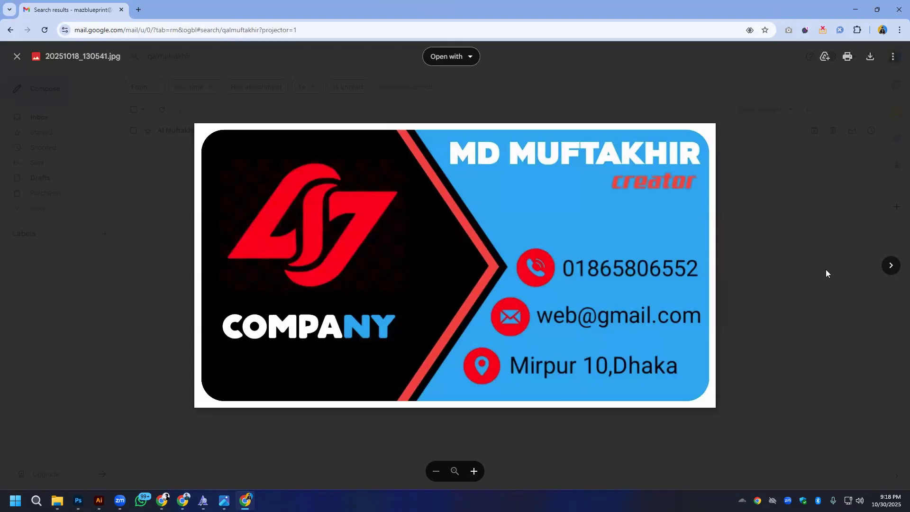
left_click(893, 267)
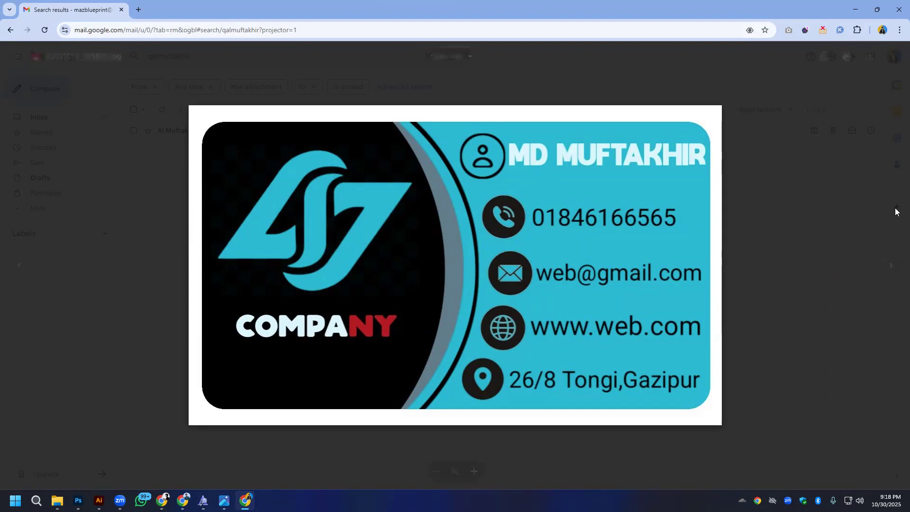
left_click(891, 266)
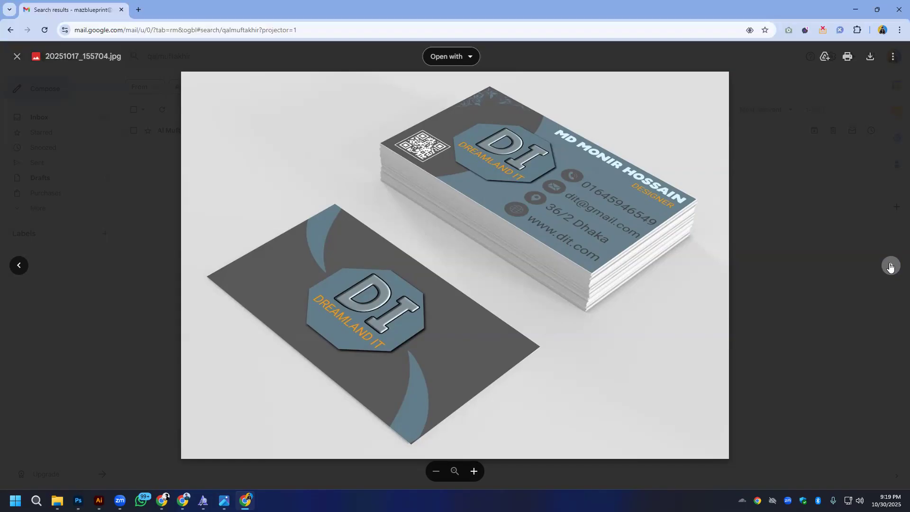
left_click(890, 266)
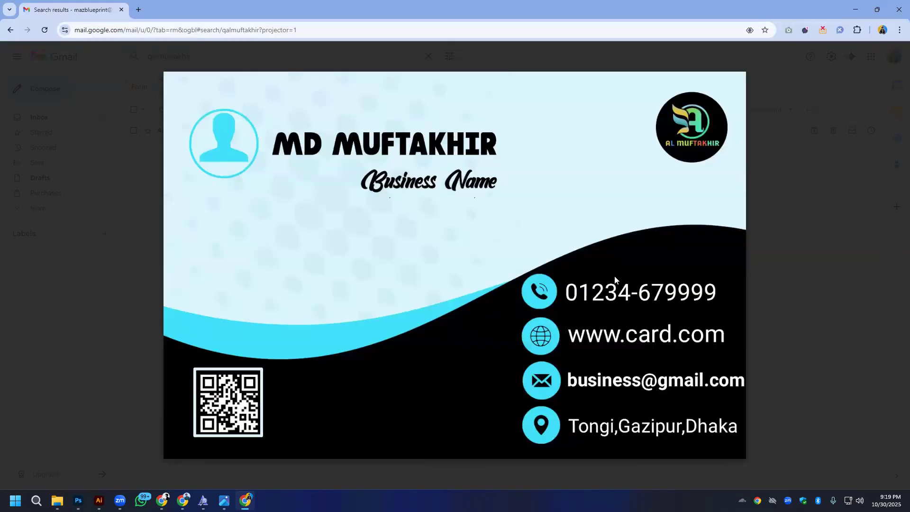
left_click(95, 144)
key("alt+Left")
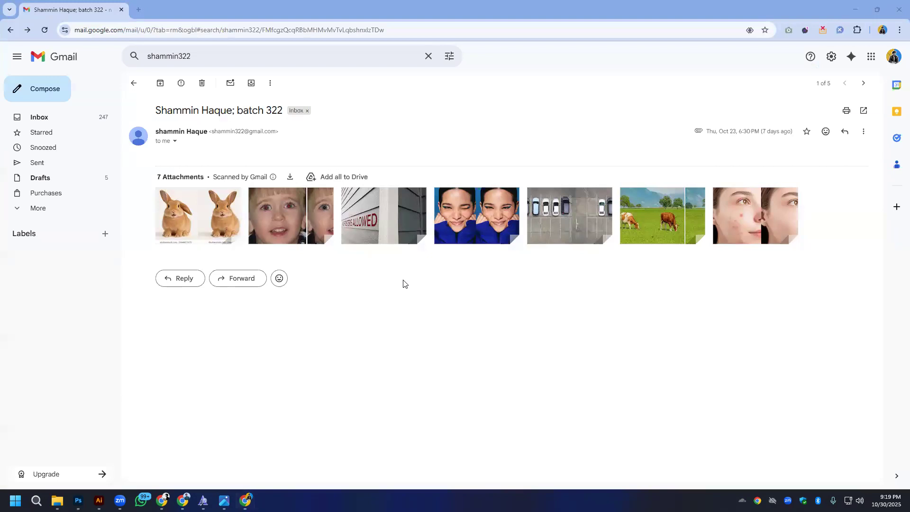
- Search the mail for another student's copied username, check the empty October 18 message, and open the Batch 322 message with attachments
left_click(250, 59)
right_click(250, 59)
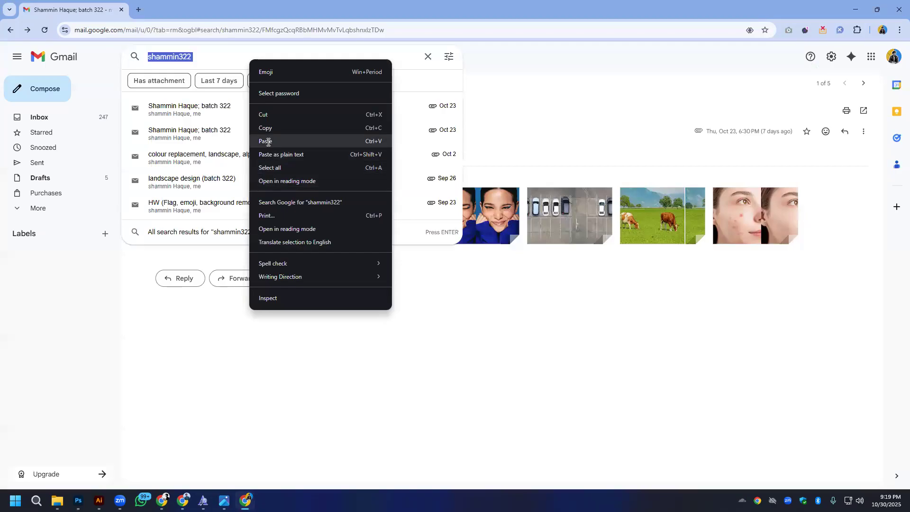
left_click(268, 142)
key("Return")
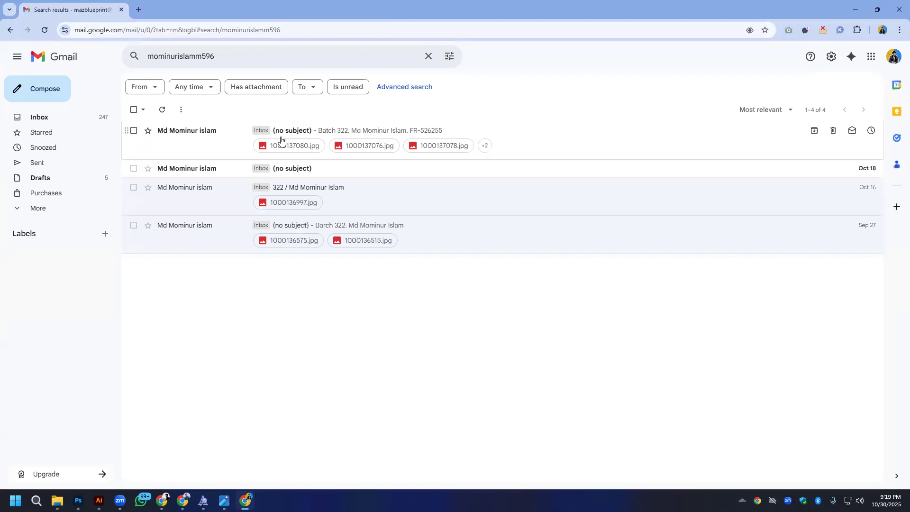
left_click(216, 170)
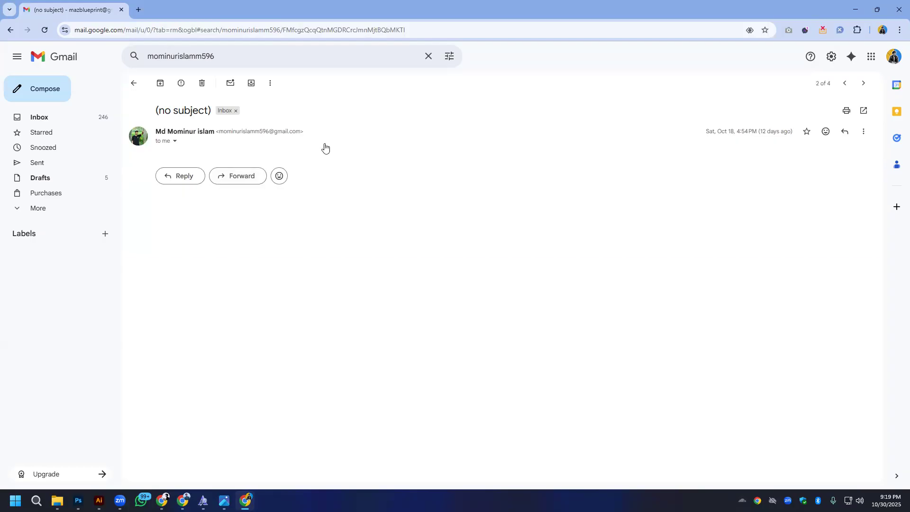
key("alt+Left")
left_click(346, 131)
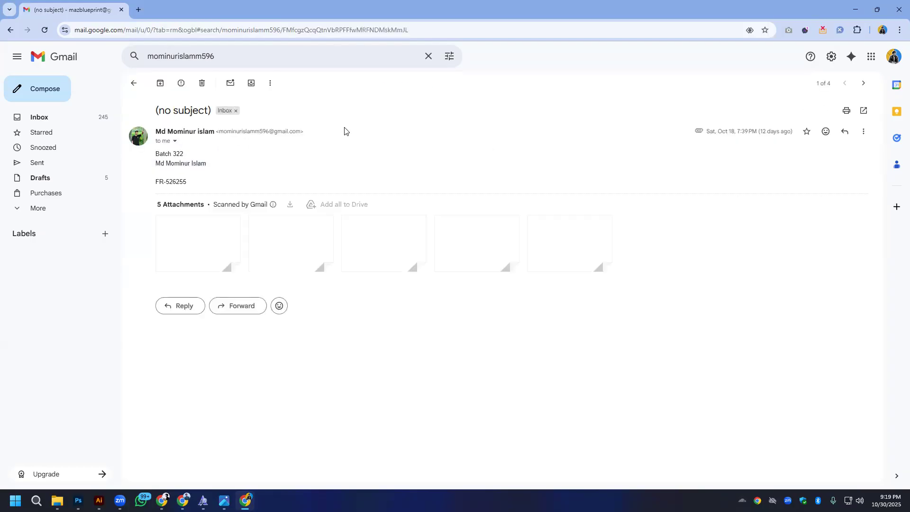
- Open 1000137080.jpg and examine the text and icons on the blue business card mockup up close
mouse_move(190, 230)
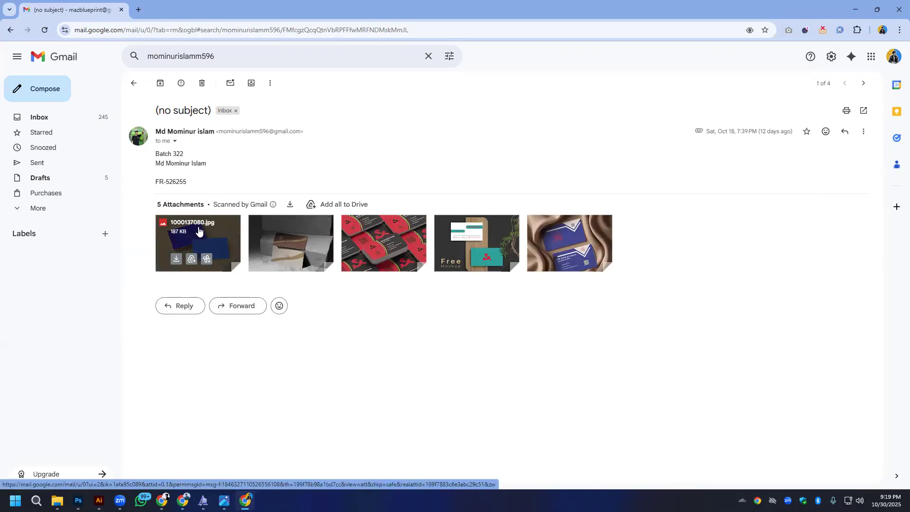
left_click(229, 238)
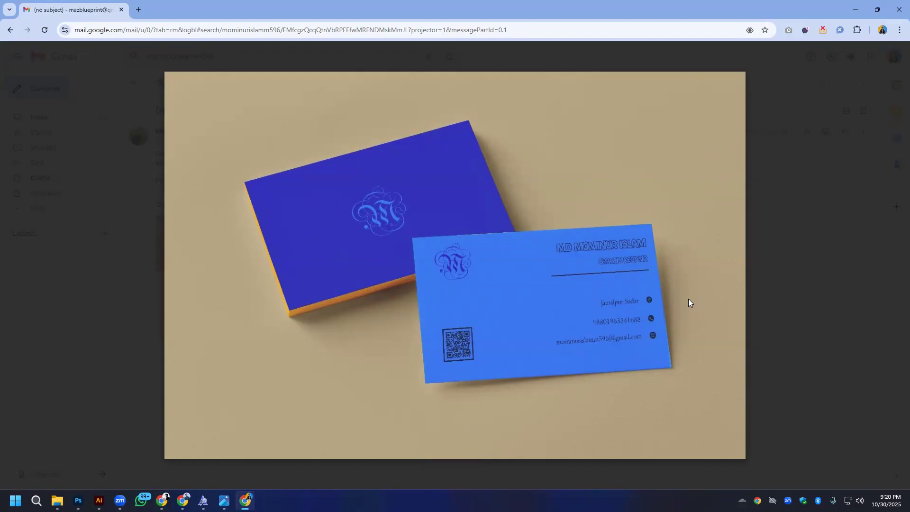
scroll(617, 266, "up", 3)
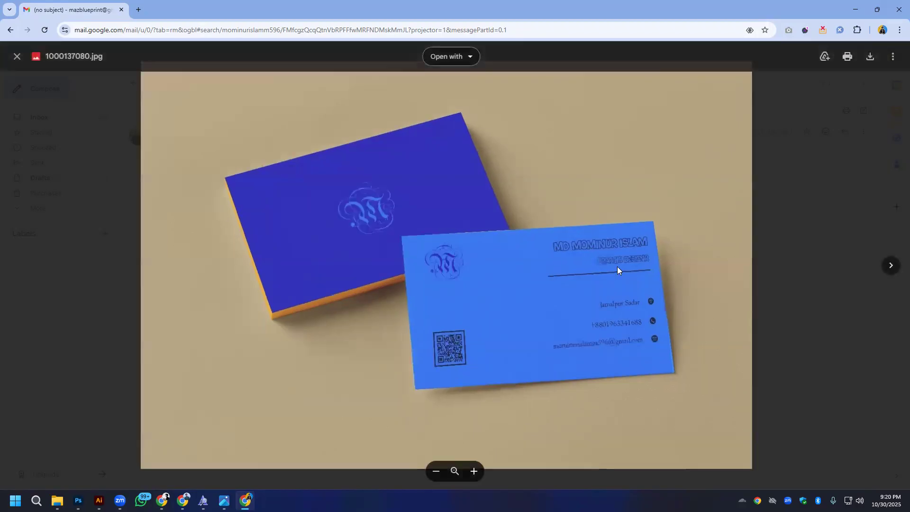
scroll(617, 266, "up", 1)
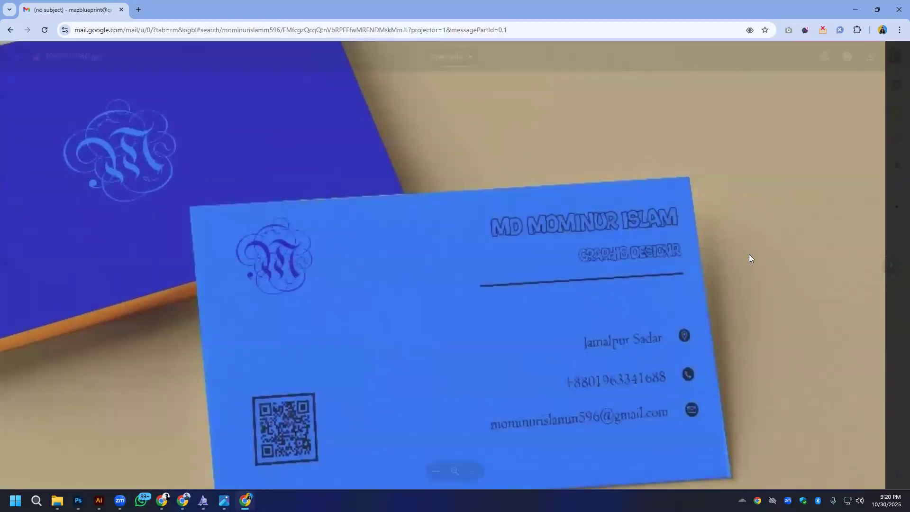
scroll(543, 221, "down", 3)
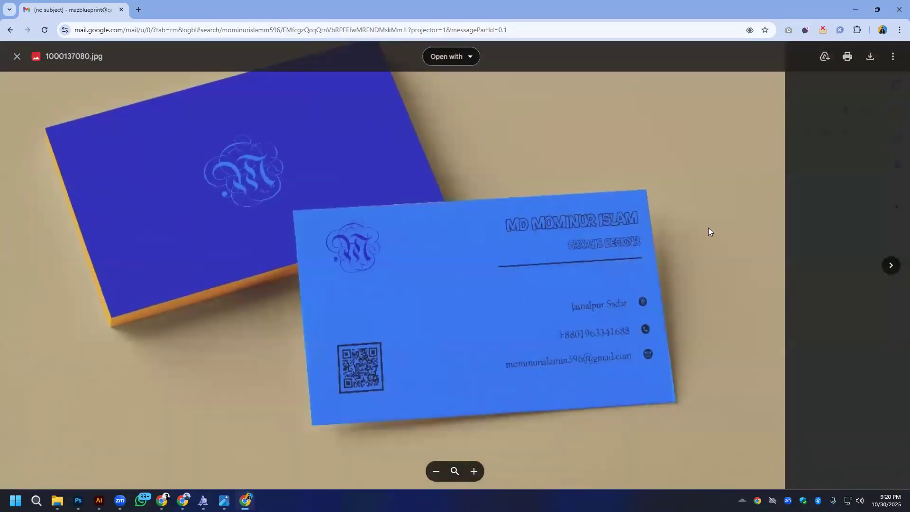
scroll(581, 262, "up", 3)
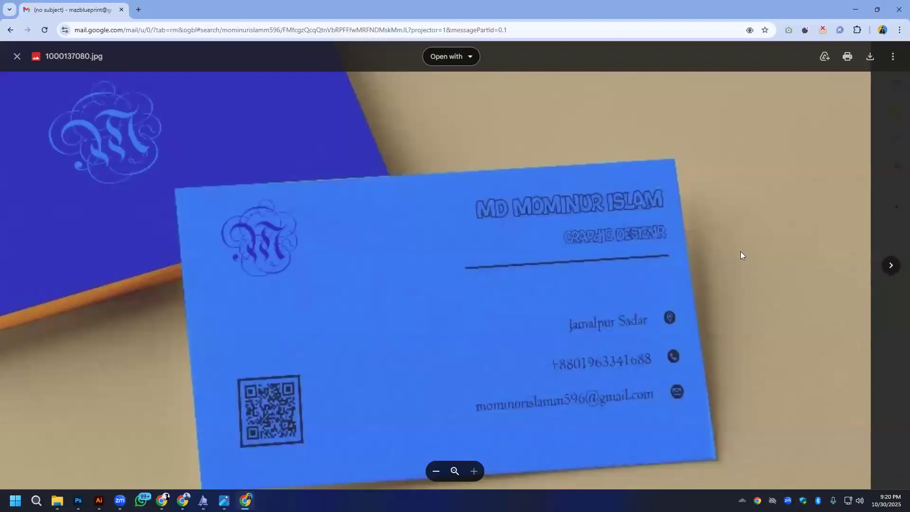
- Review the brown, red-and-black and teal business card mockups in the remaining attachments, and return to the search results
left_click(891, 265)
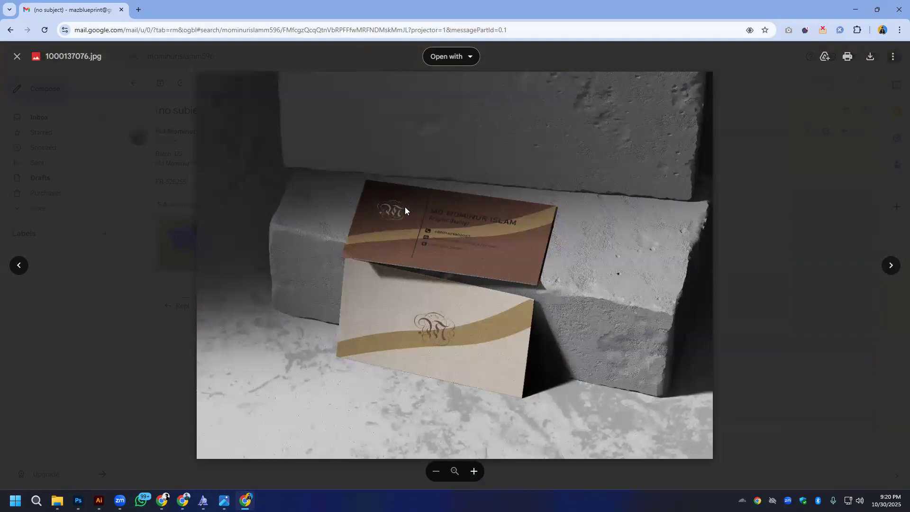
left_click(895, 267)
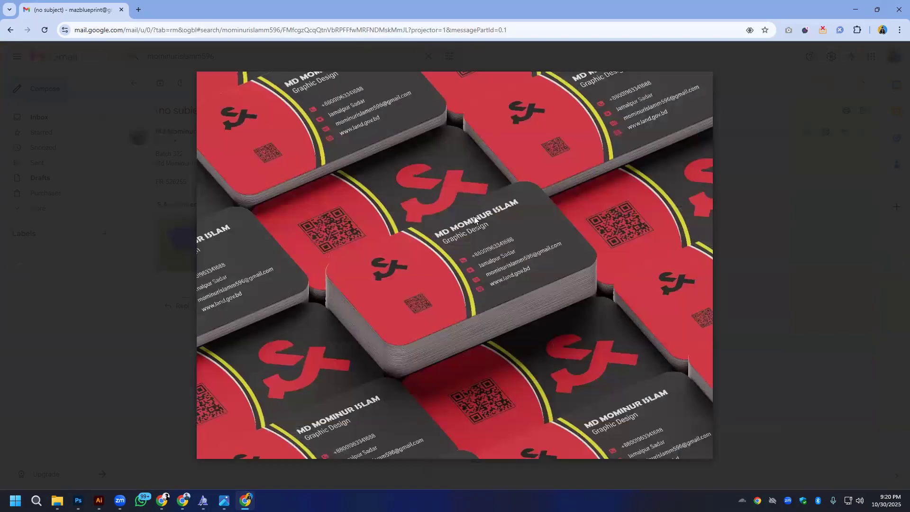
left_click(885, 275)
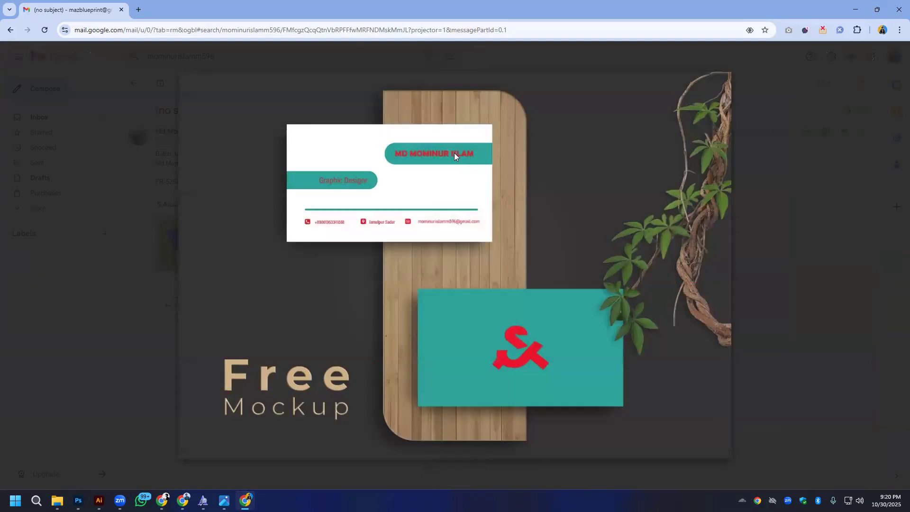
left_click(801, 245)
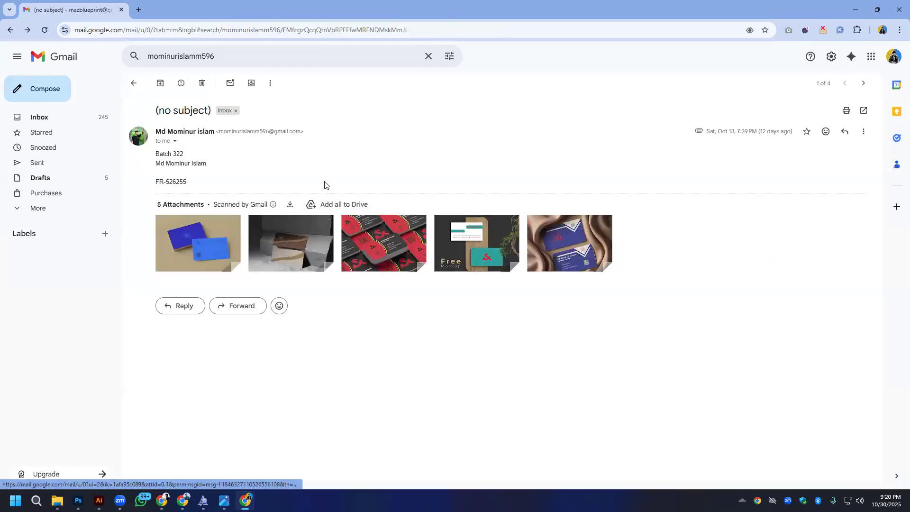
key("alt+Left")
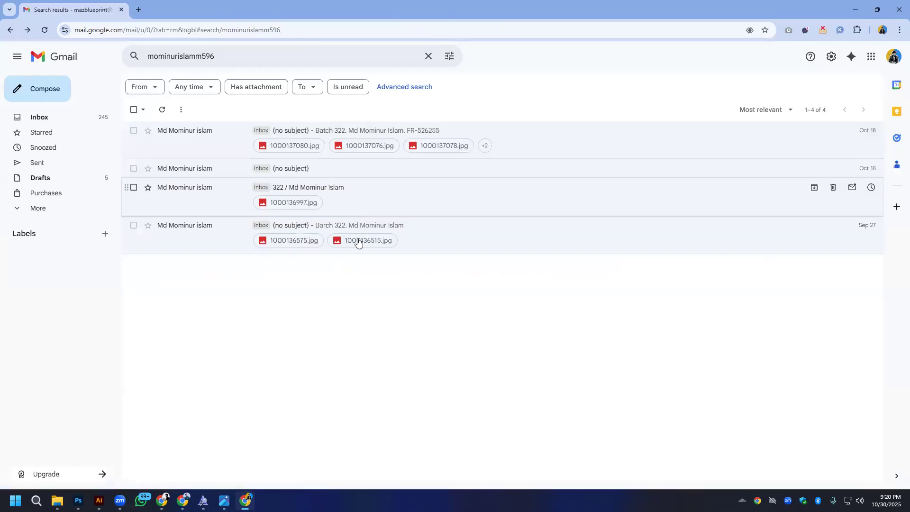
- Search the mail for the next student's copied username and list all matching homework messages
key("alt+Tab")
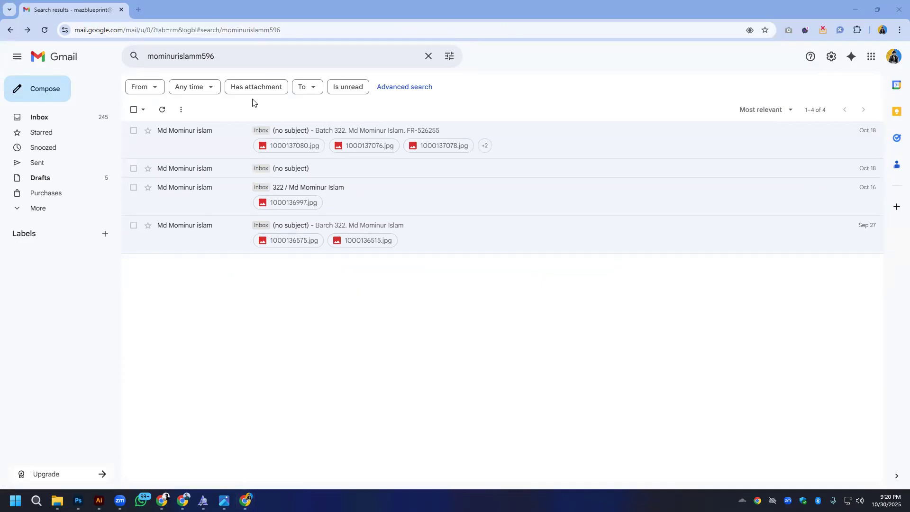
double_click(243, 57)
right_click(244, 58)
left_click(266, 144)
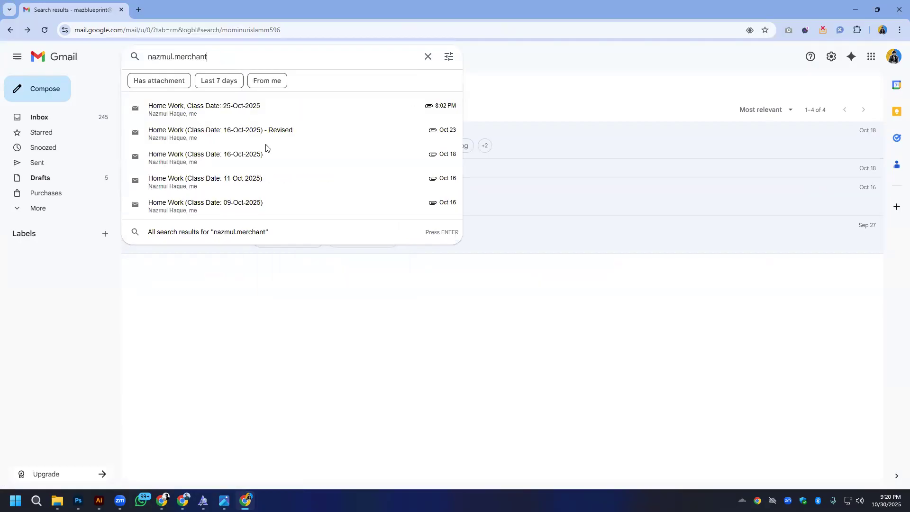
key("Return")
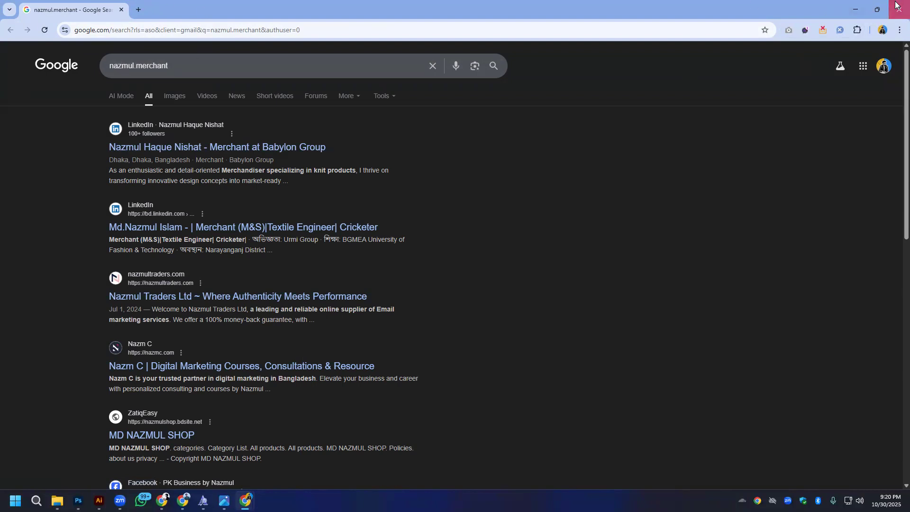
key("alt+Left")
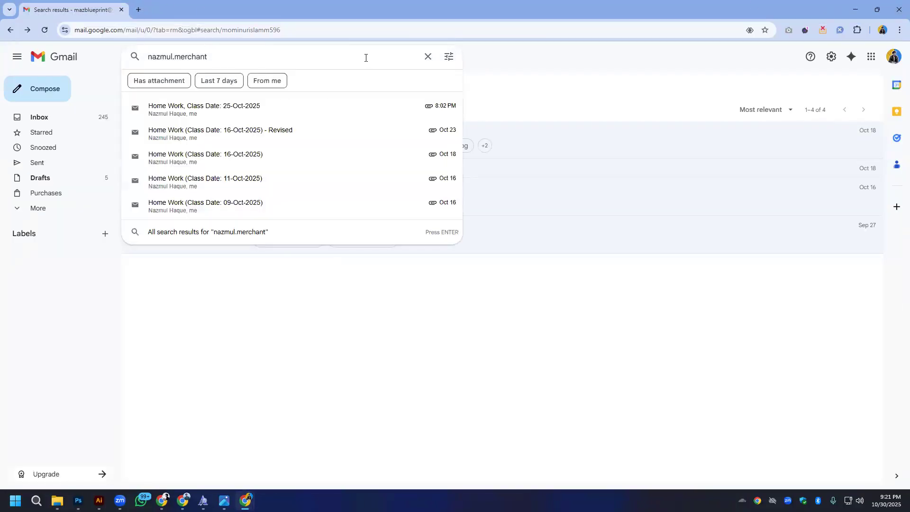
key("Return")
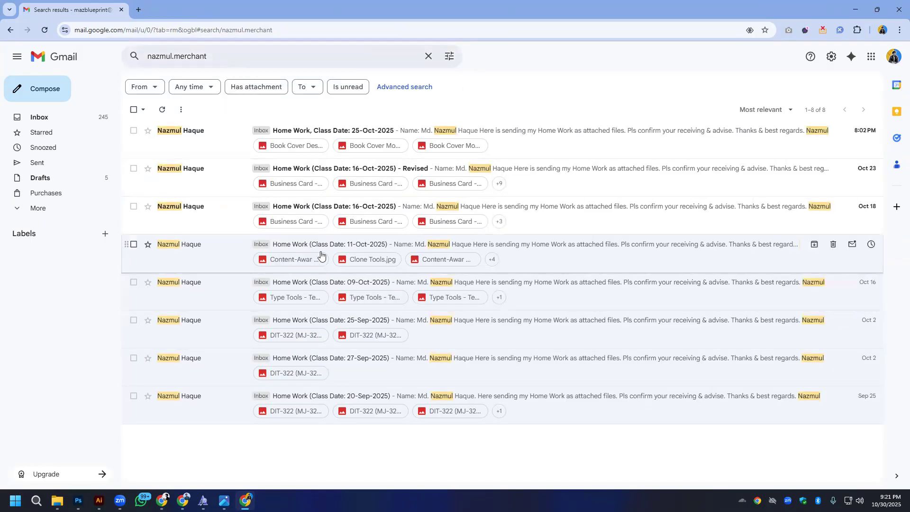
- Review the business card designs and mockups attached to the Home Work (Class Date: 16-Oct-2025) message, and return to the search results
left_click(333, 208)
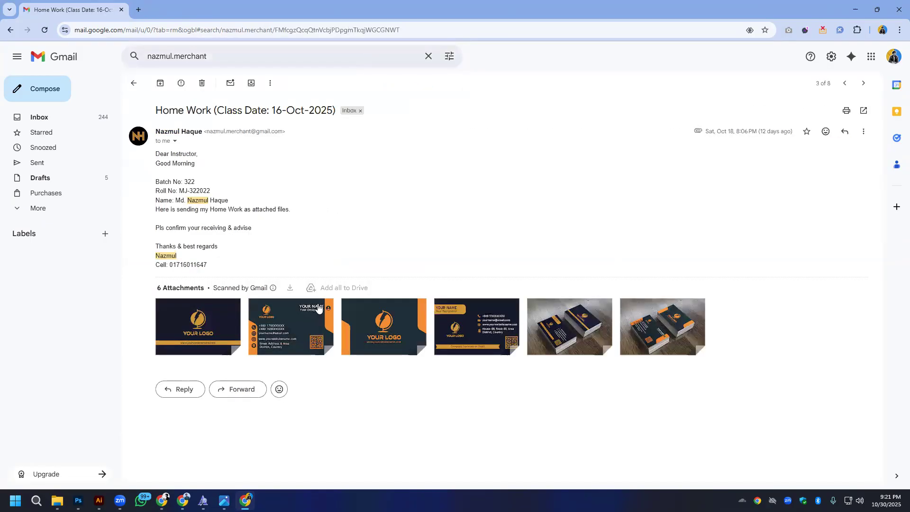
left_click(197, 326)
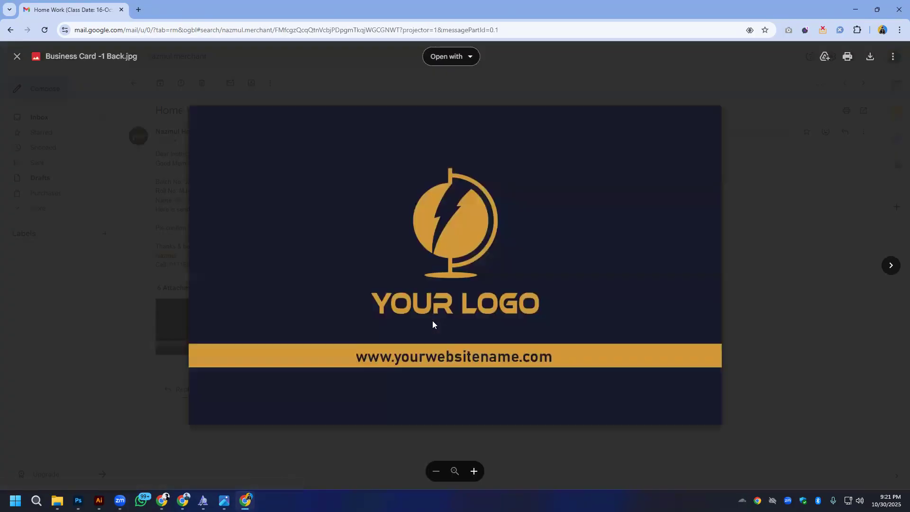
left_click(890, 266)
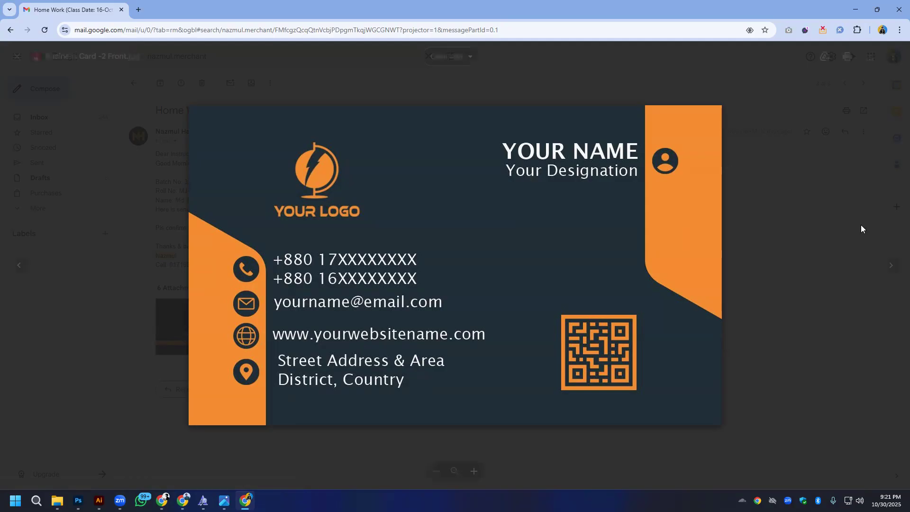
left_click(891, 268)
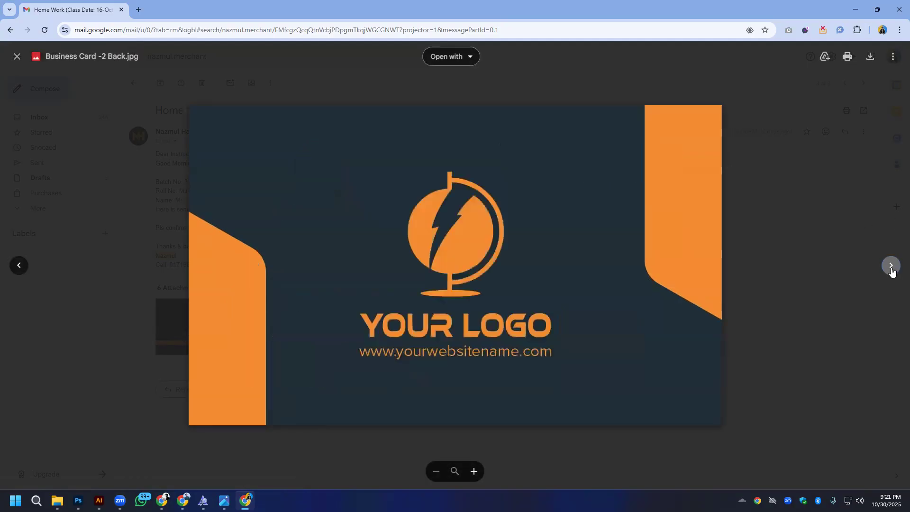
left_click(891, 268)
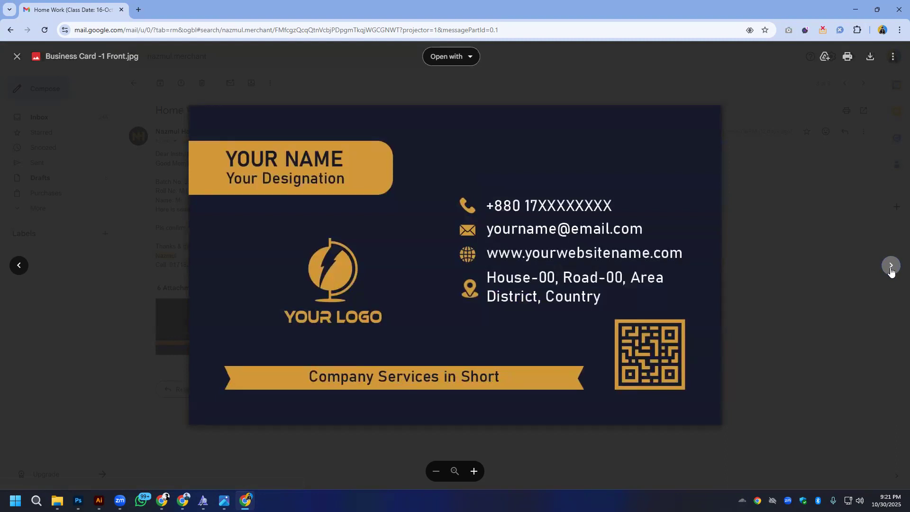
left_click(891, 268)
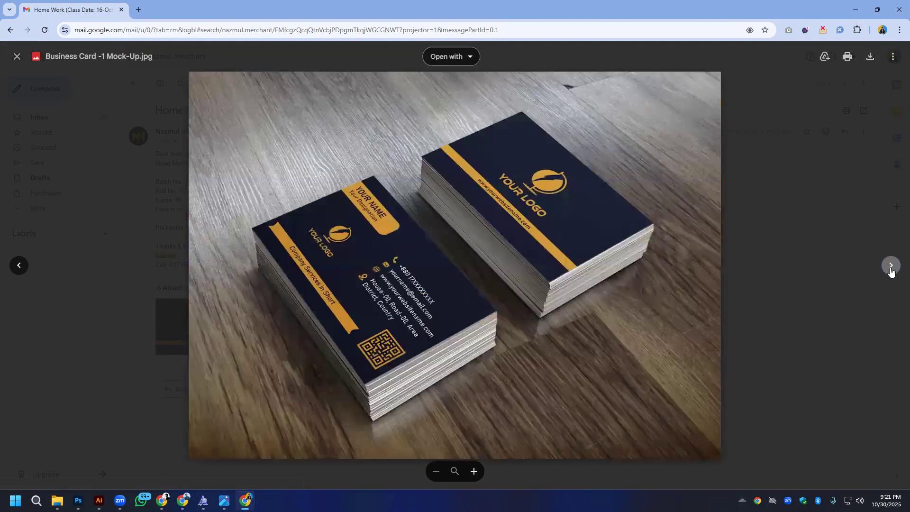
left_click(890, 269)
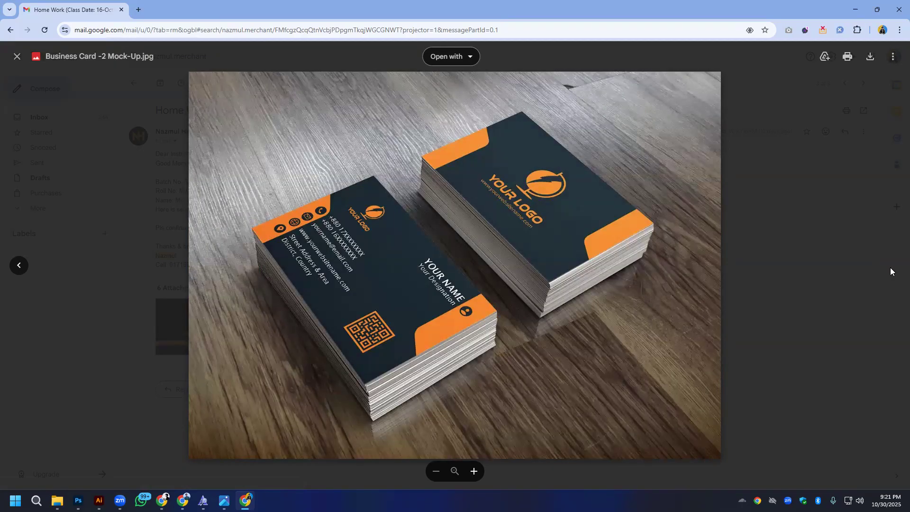
key("alt+Left")
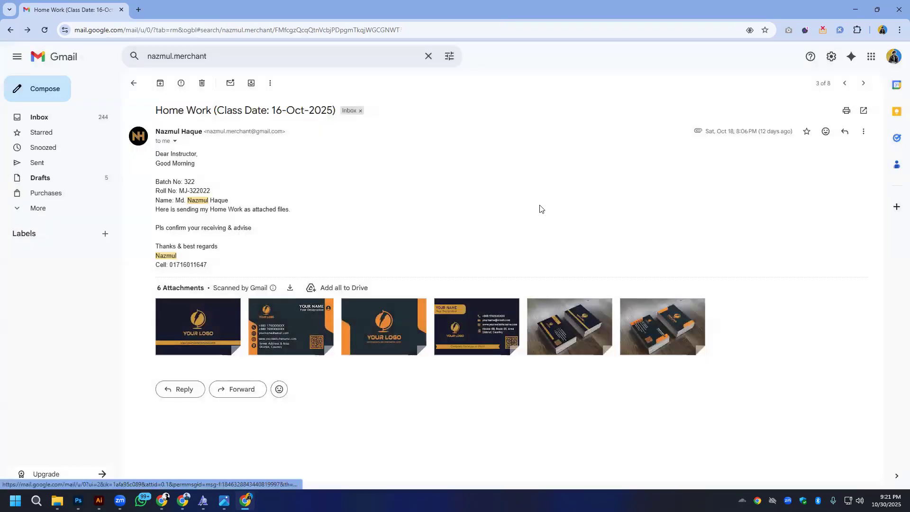
key("alt+Left")
- Check the revised 16-Oct-2025 homework message, and review Book Cover Design.jpg and Book Cover Mockup-2.jpg in the 25-Oct-2025 homework
left_click(324, 173)
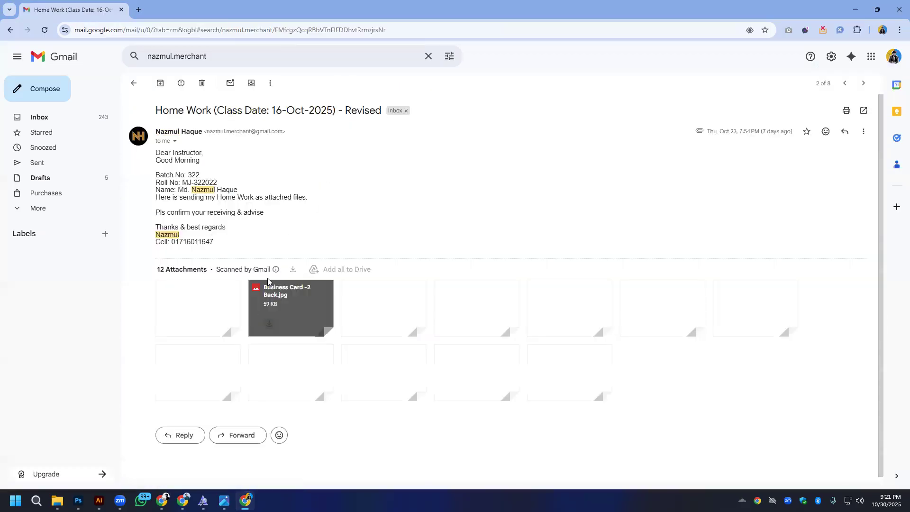
key("alt+Left")
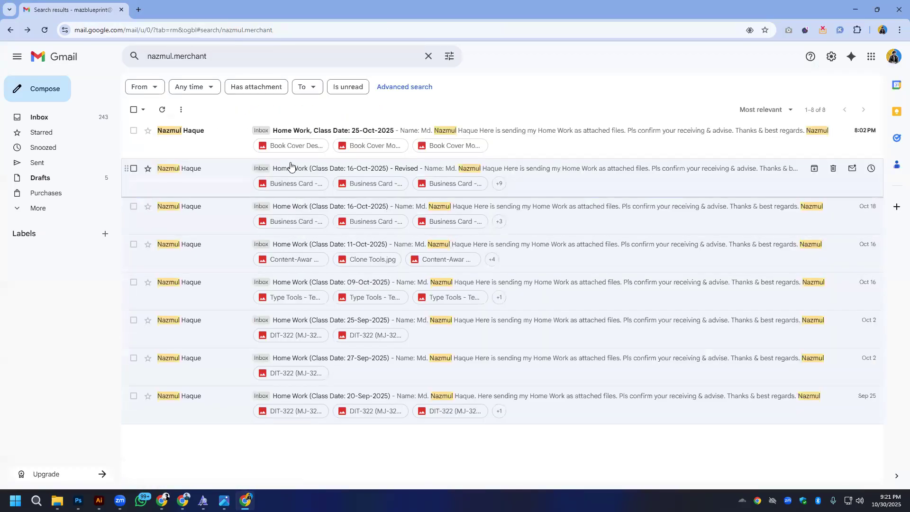
left_click(304, 135)
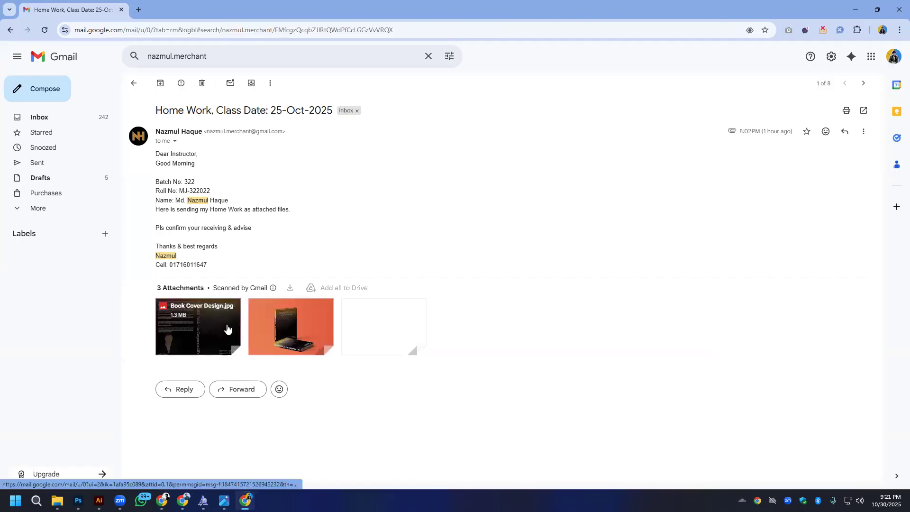
left_click(199, 327)
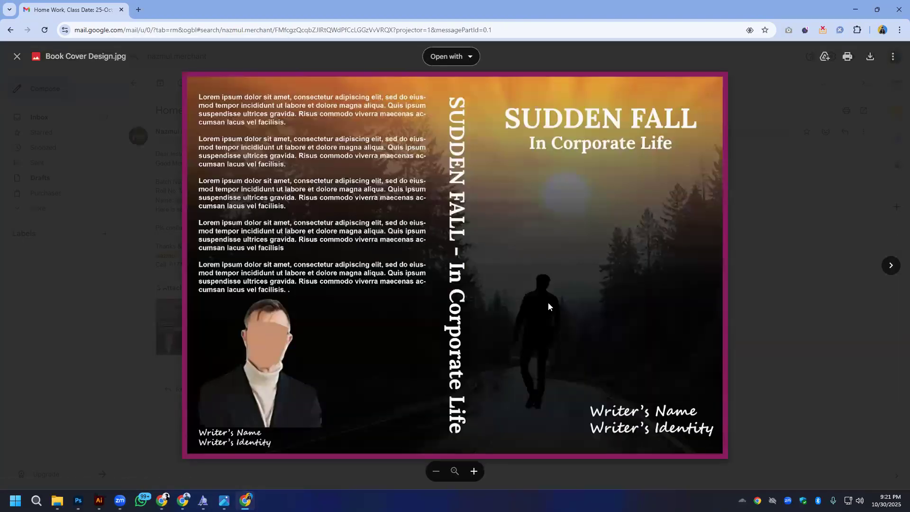
left_click(891, 263)
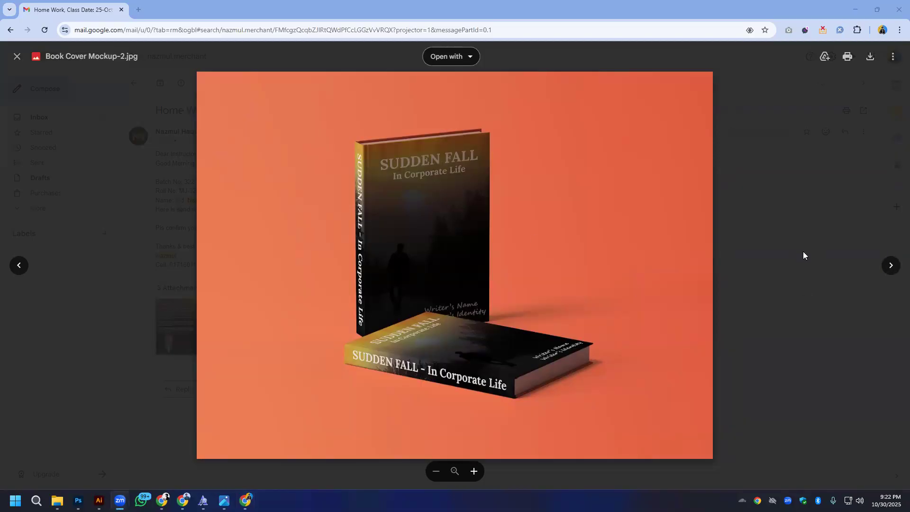
- View the Book Cover Mockup - 1.jpg attachment at full size and return to the student's message list
left_click(889, 265)
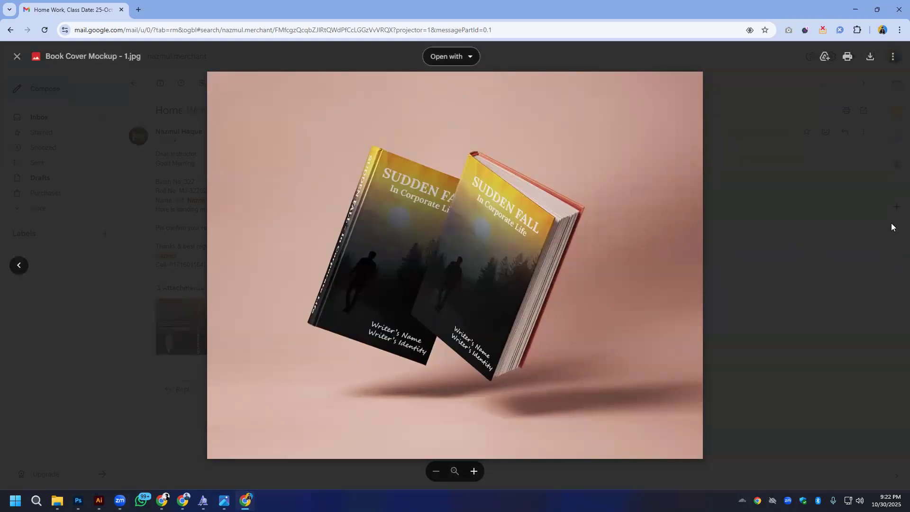
left_click(847, 243)
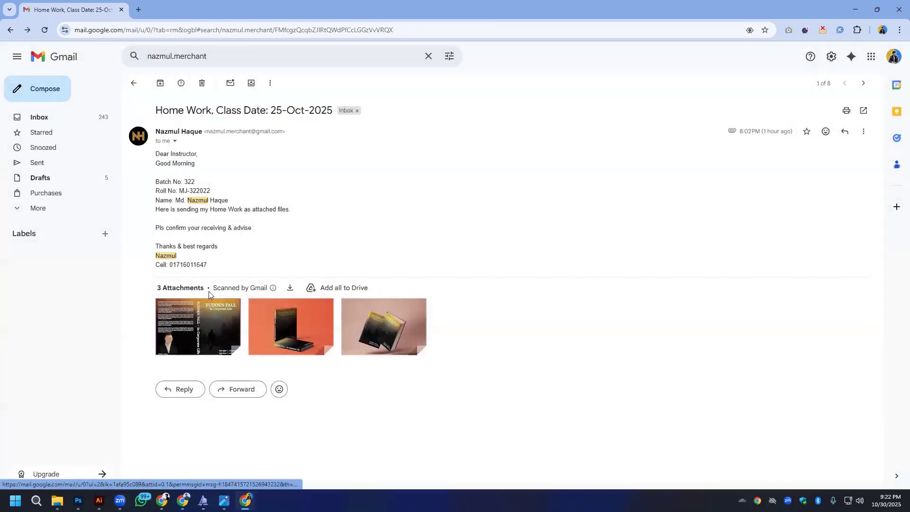
key("alt+Left")
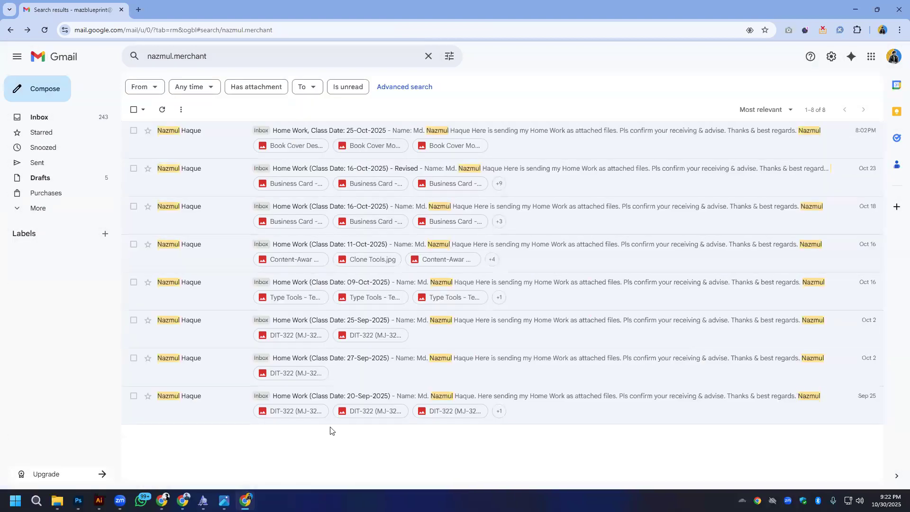
mouse_move(224, 500)
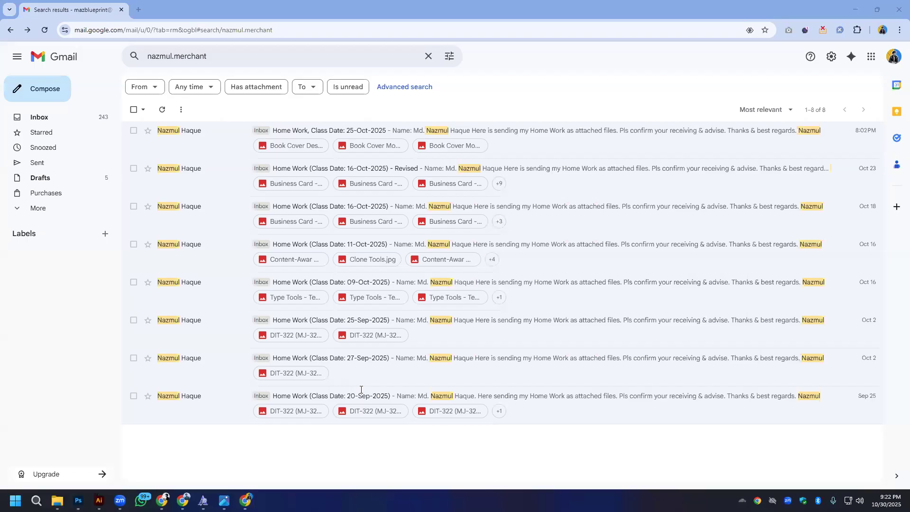
- Search the mailbox for another student's address and open the untitled message with the card f2.jpg and card 2.jpg attachments
double_click(215, 56)
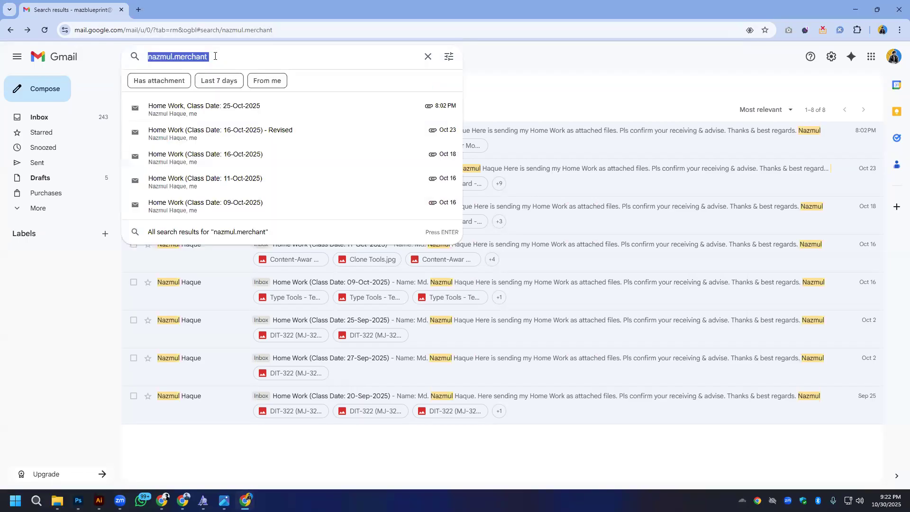
right_click(214, 56)
left_click(234, 139)
key("Return")
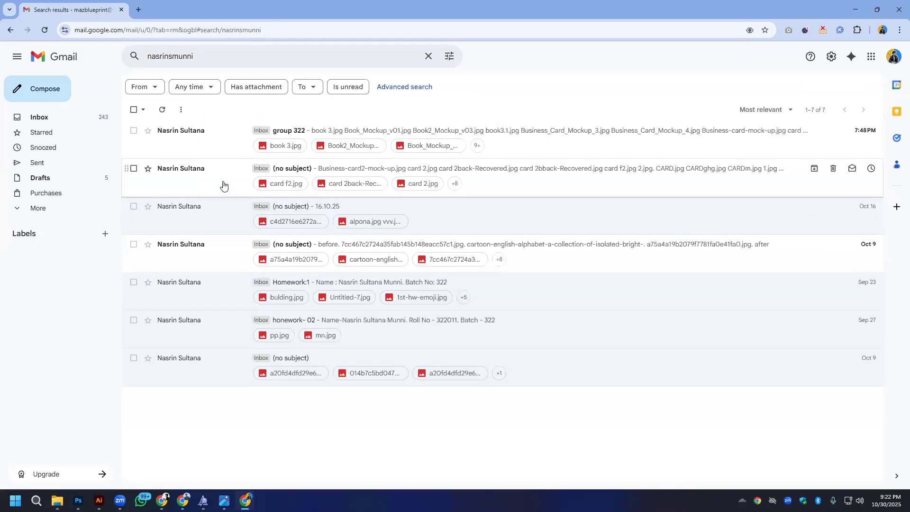
left_click(223, 184)
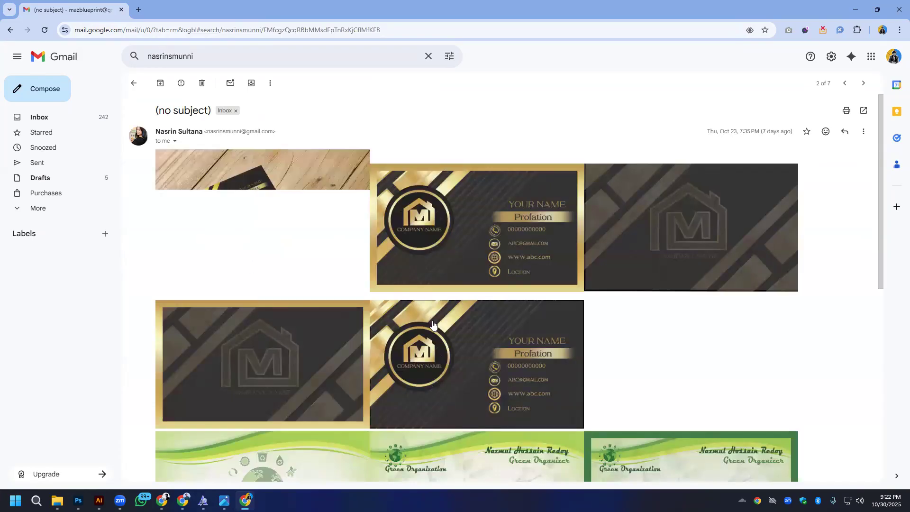
- Examine the black-and-gold business card images from Business-card2-mock-up.jpg through card f2.jpg at full size and close the preview
left_click(320, 228)
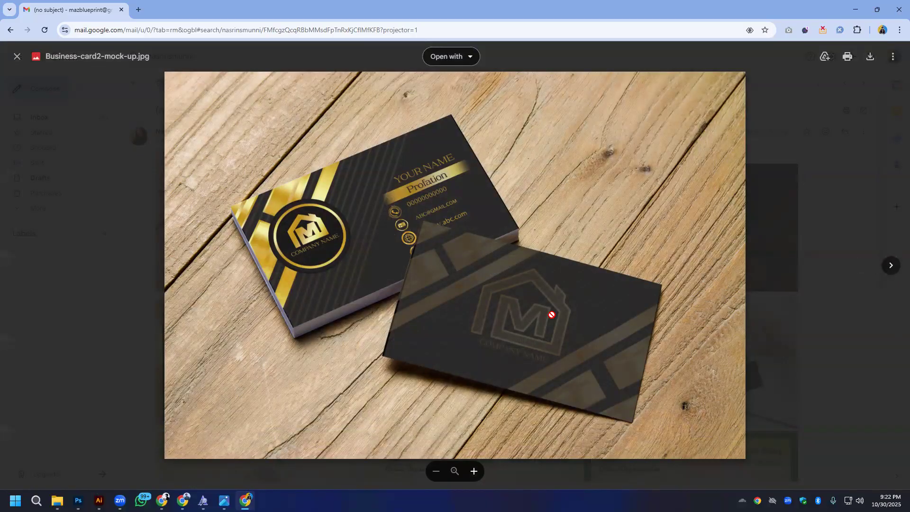
left_click(891, 266)
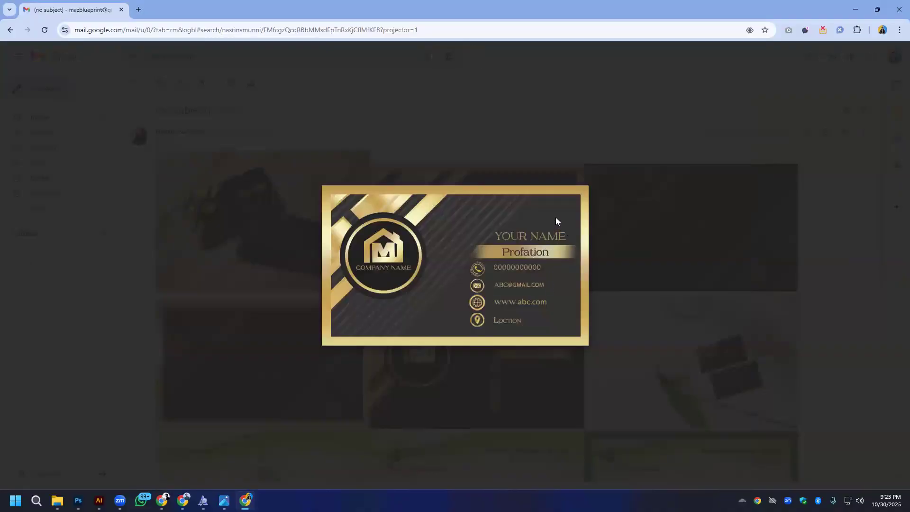
left_click(891, 265)
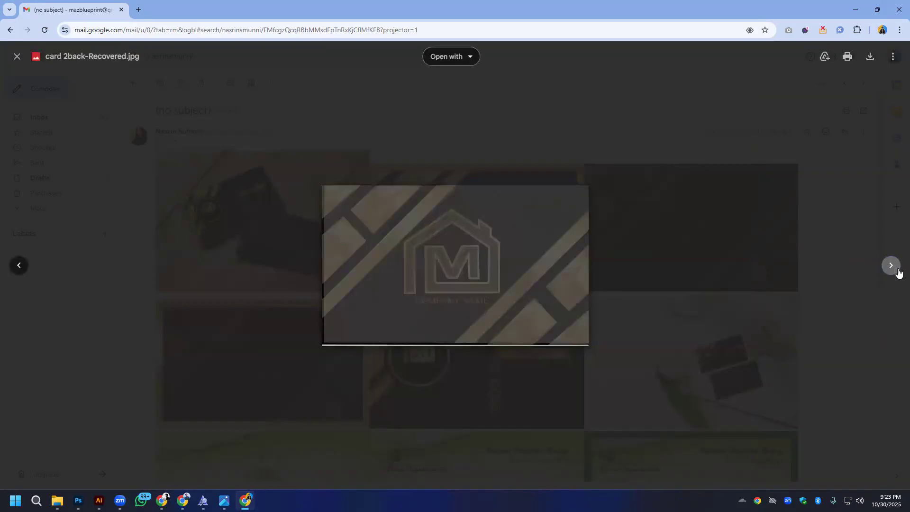
left_click(897, 270)
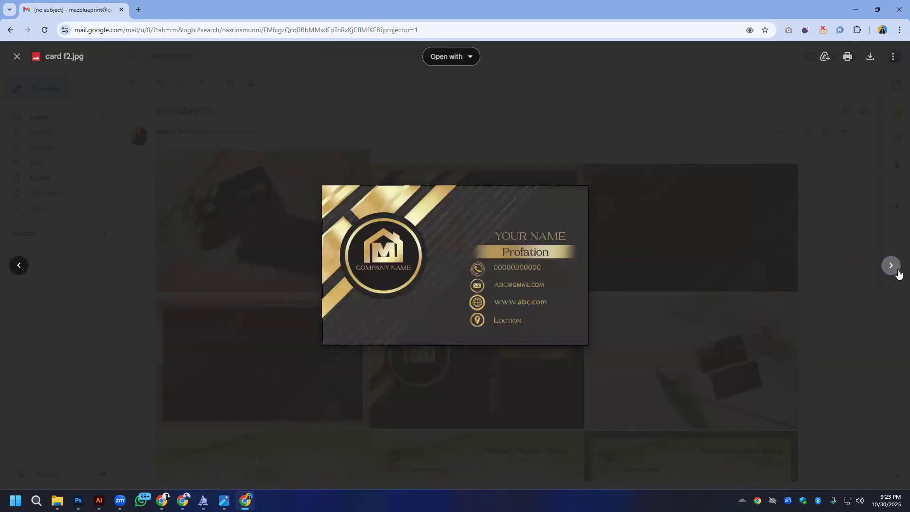
left_click(7, 266)
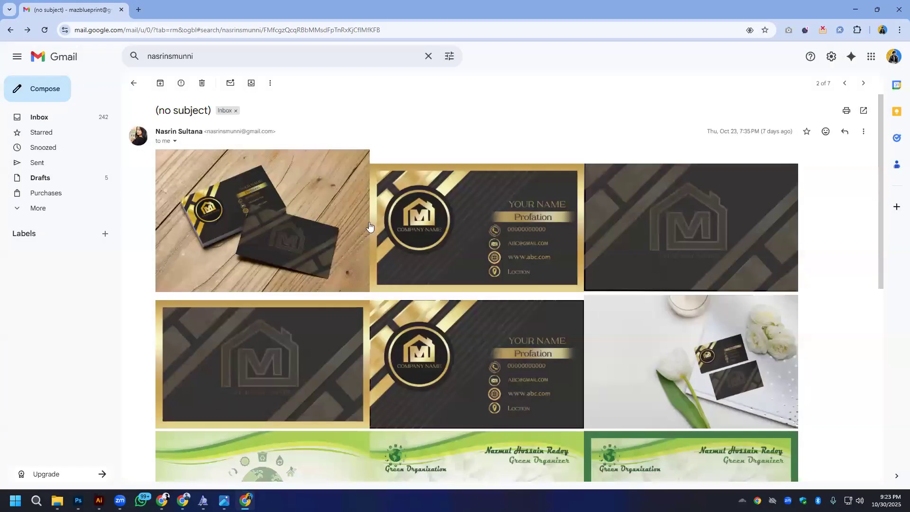
- Re-examine card 2.jpg at full size and look over the remaining card designs and mockups in the message
left_click(442, 196)
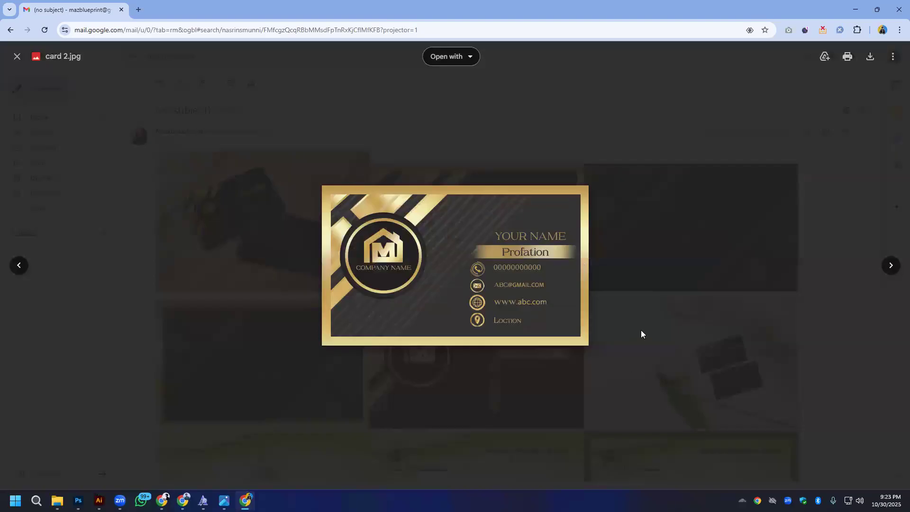
left_click(856, 254)
scroll(635, 339, "down", 3)
scroll(438, 252, "up", 3)
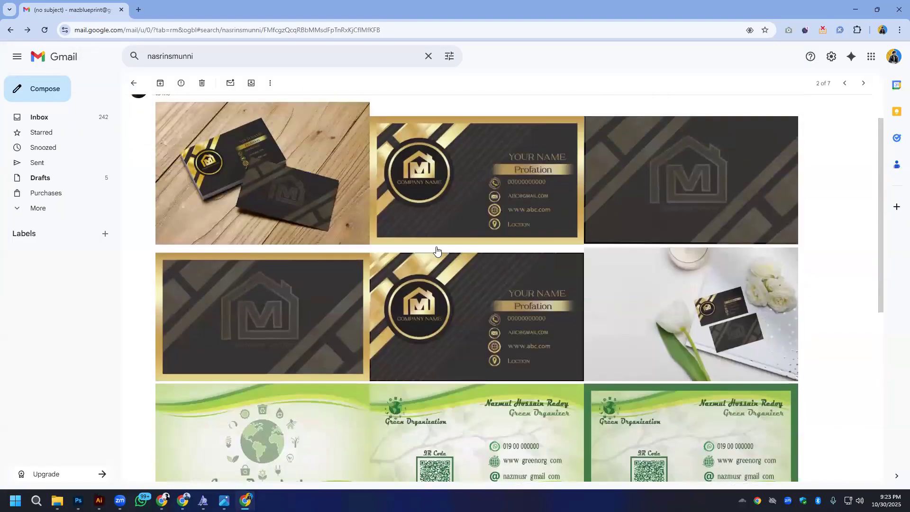
scroll(493, 240, "down", 2)
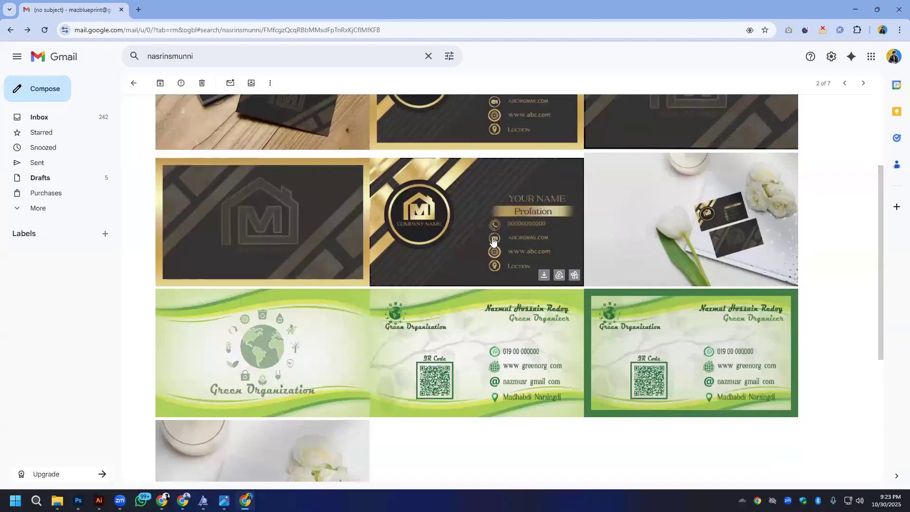
scroll(492, 240, "down", 3)
scroll(494, 241, "down", 2)
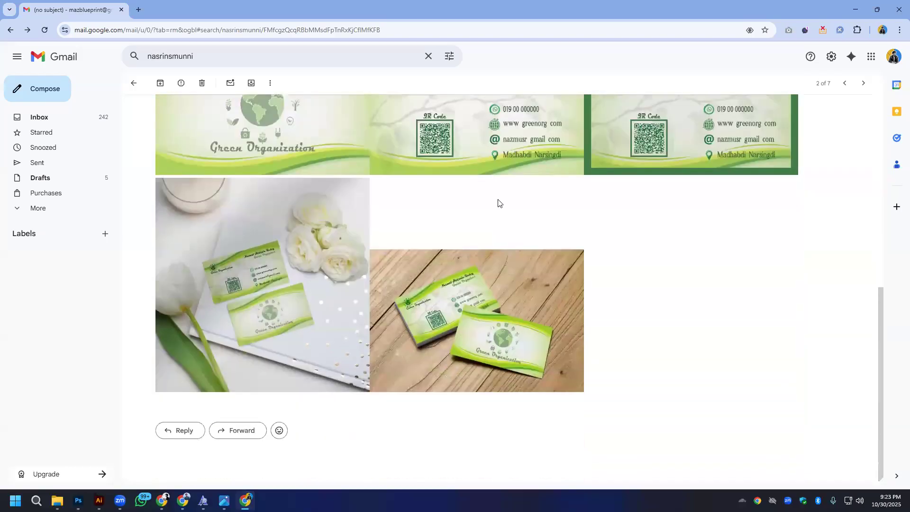
scroll(498, 201, "up", 5)
- Examine both sides of the Green Organization business card at full size, starting with CARD.jpg, and close the preview
left_click(681, 210)
left_click(890, 266)
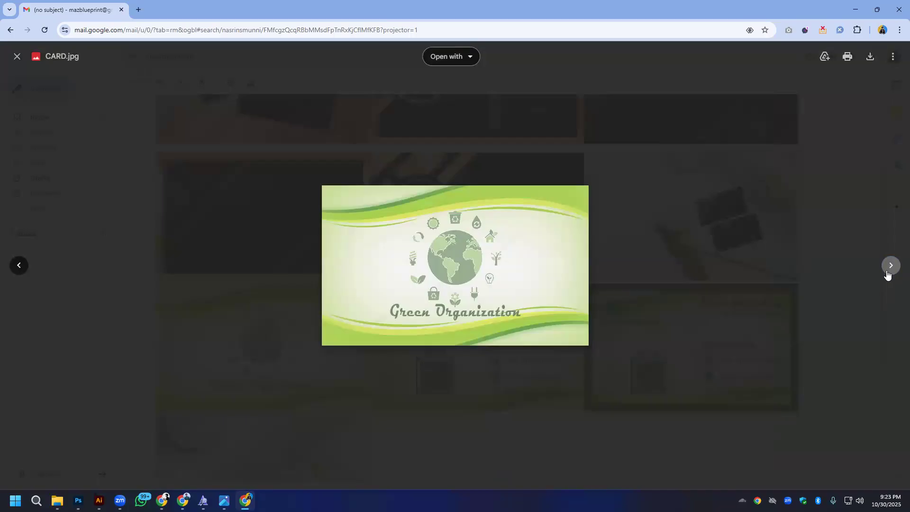
left_click(889, 271)
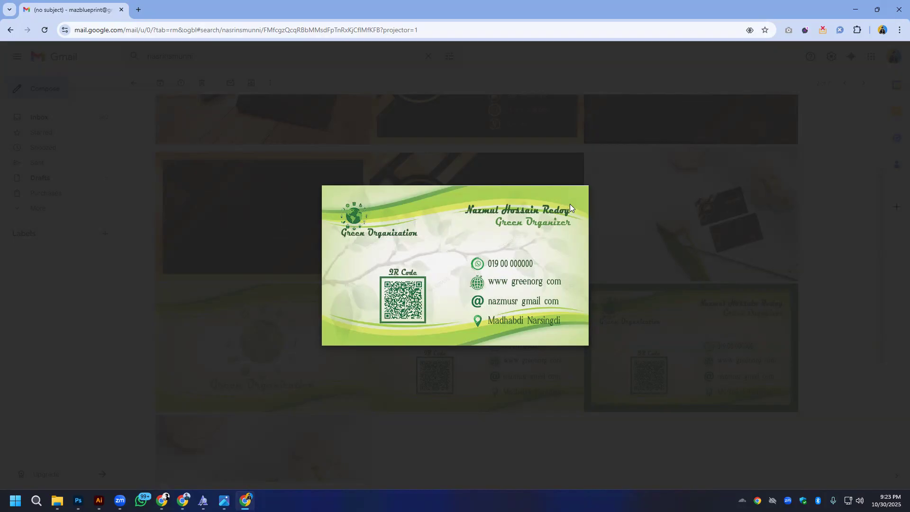
left_click(680, 256)
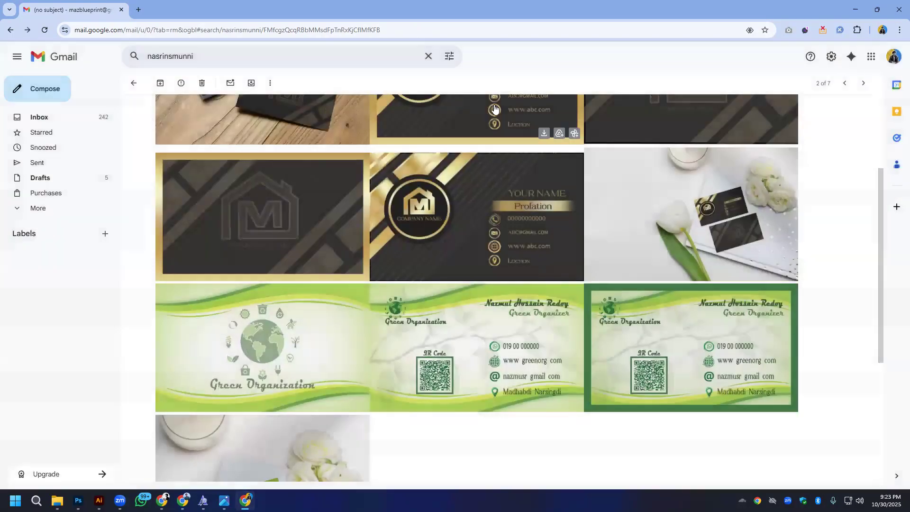
left_click(487, 406)
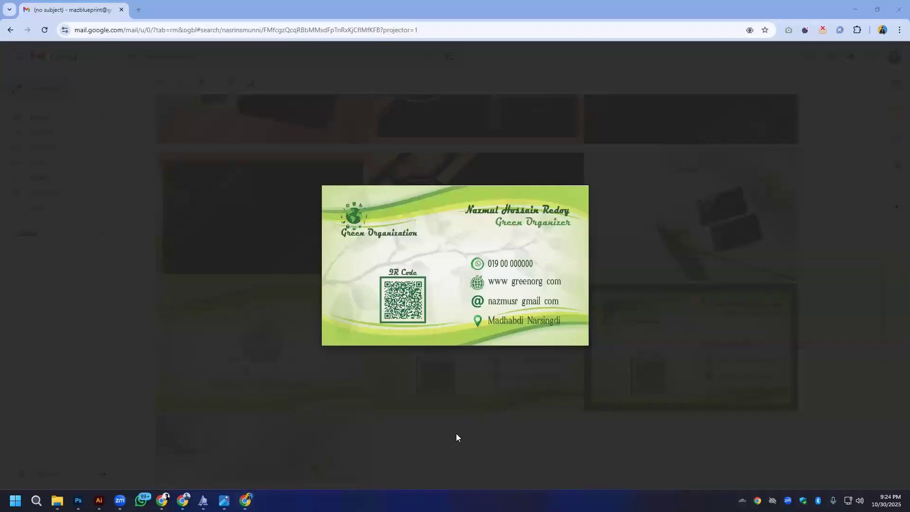
left_click(238, 113)
- Search the mailbox for a different student's address and open the Batch 322 message
left_click(207, 56)
key("ctrl+a")
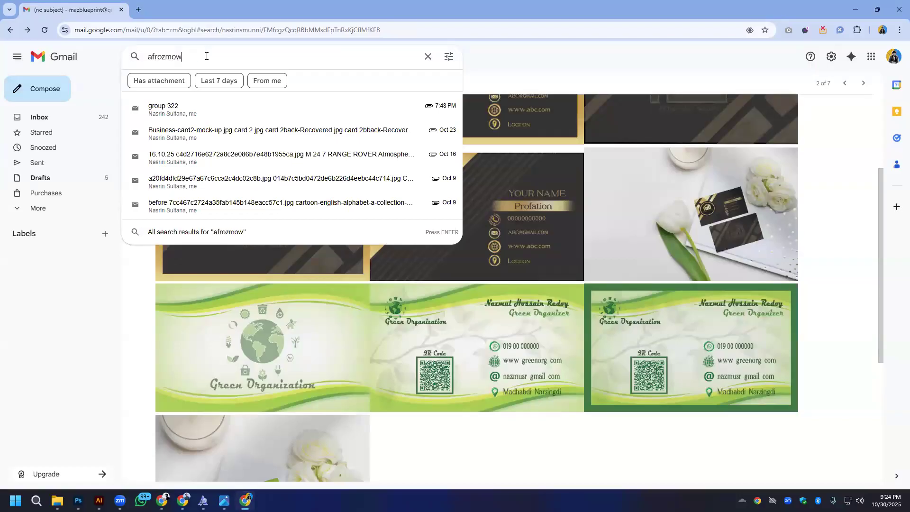
key("Return")
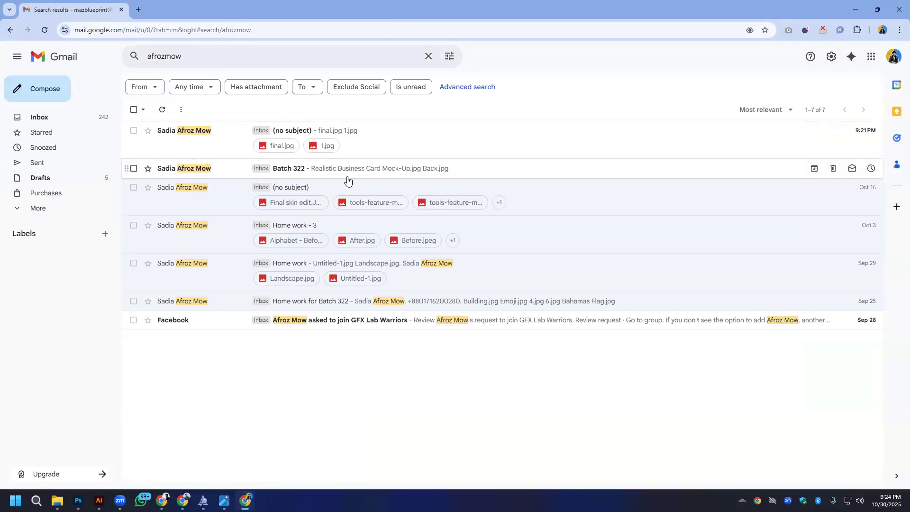
left_click(346, 171)
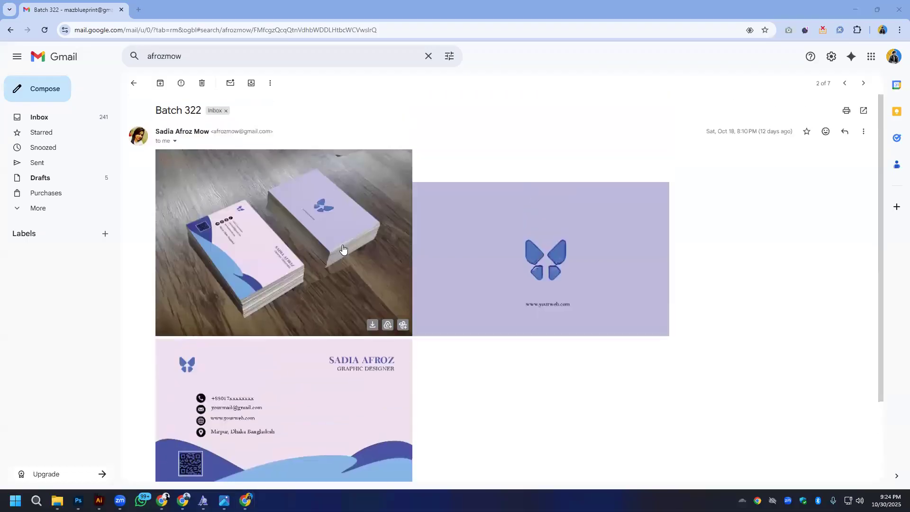
- Examine Realistic Business Card Mock-Up.jpg, Back.jpg and Front.jpg at full size and close the preview
left_click(331, 244)
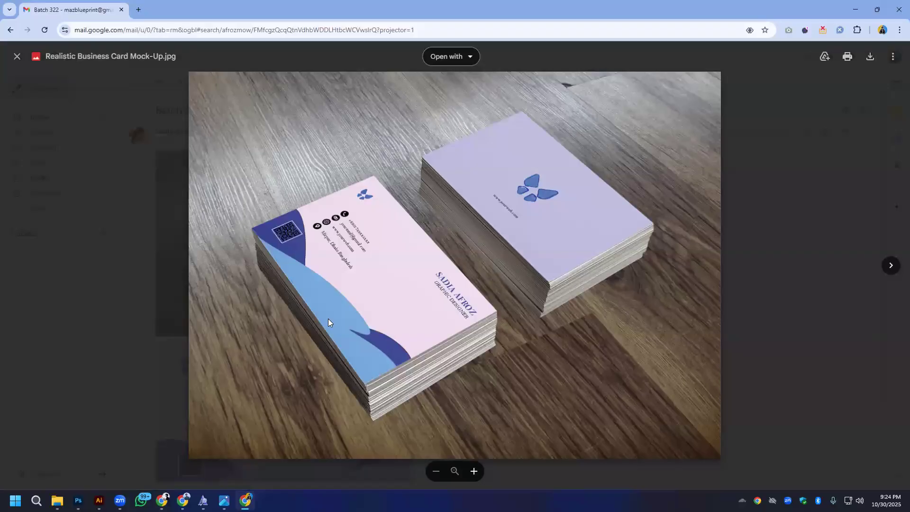
left_click(891, 265)
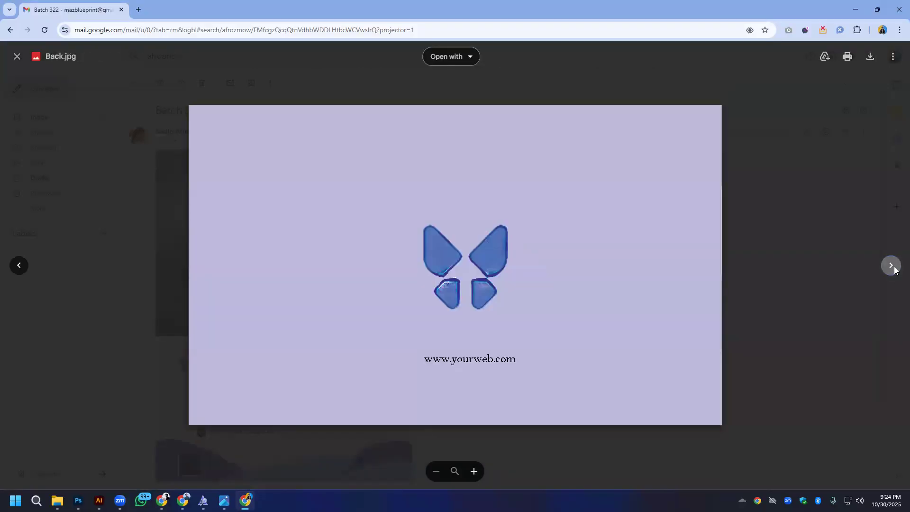
left_click(891, 266)
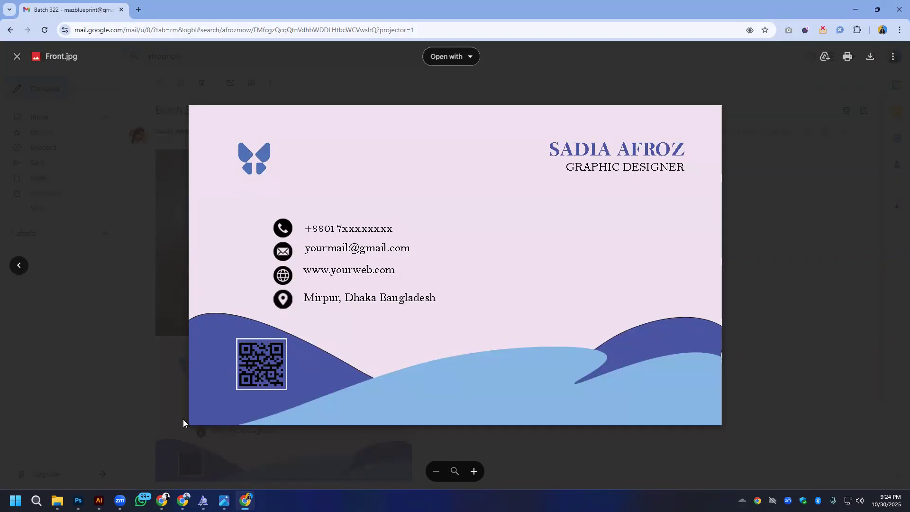
left_click(77, 102)
- Review the final.jpg and 1.jpg attachments in this student's newest message and return to the message list
key("alt+Left")
left_click(297, 134)
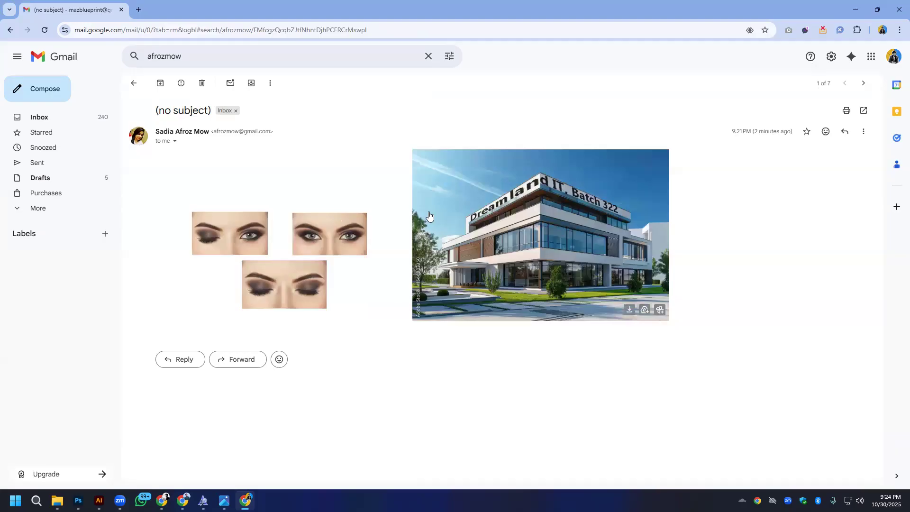
left_click(240, 235)
left_click(890, 265)
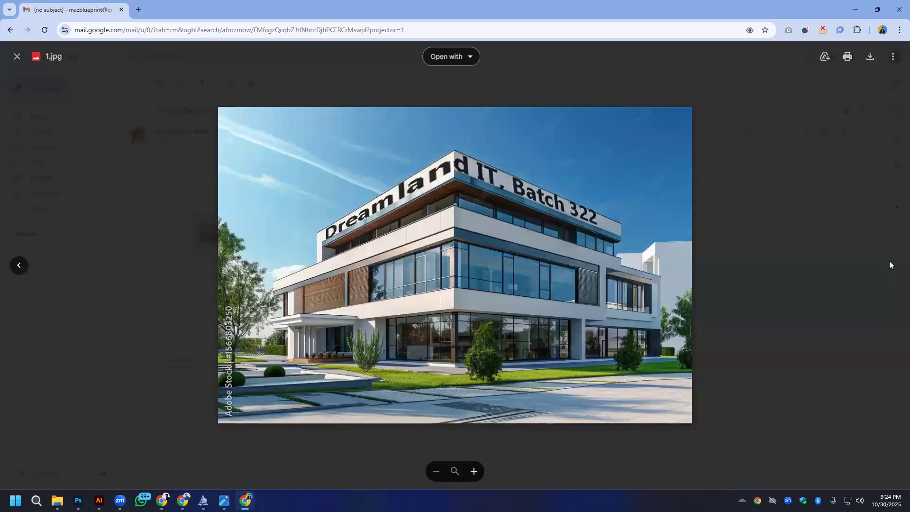
left_click(18, 56)
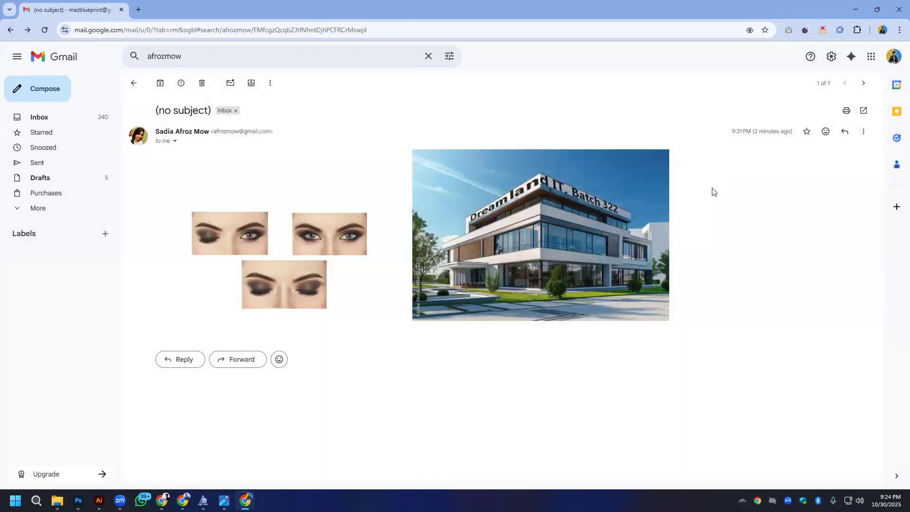
key("alt+Left")
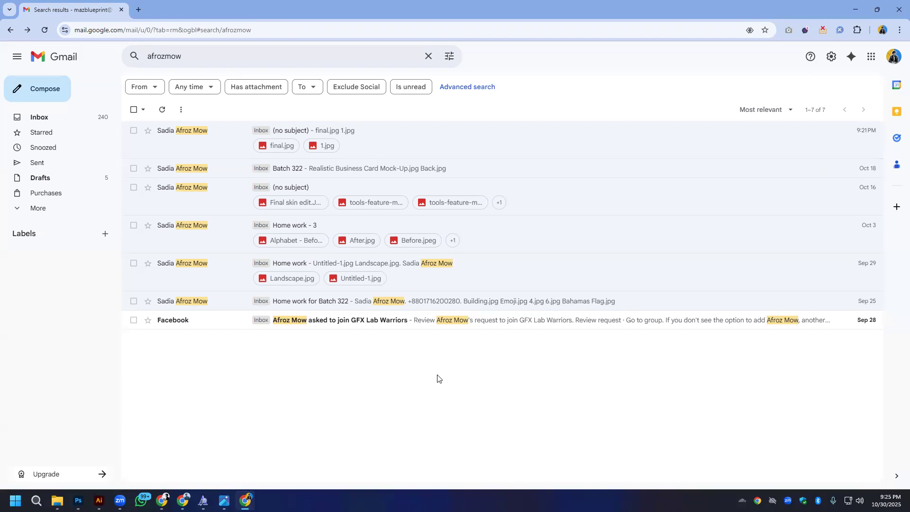
- Search the mailbox again for the student who sent the Green Organization card and open the group 322 message
key("alt+Tab")
double_click(252, 55)
right_click(252, 56)
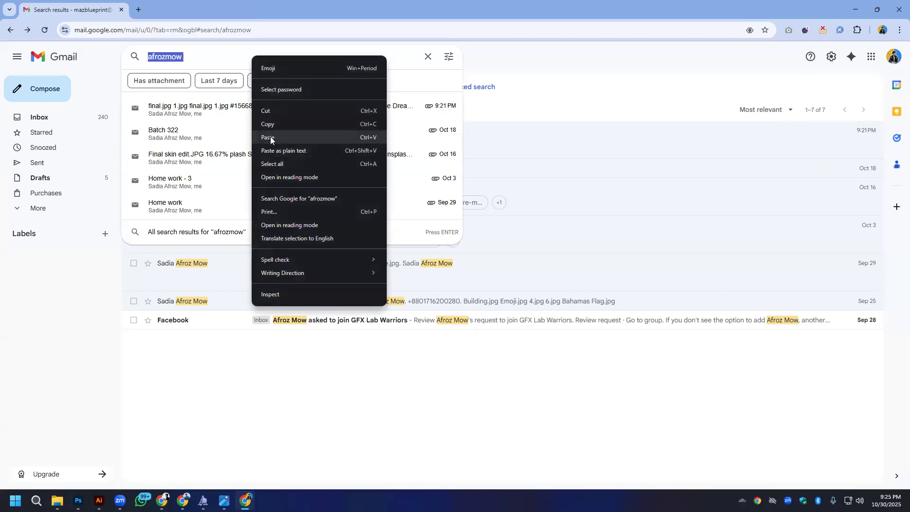
left_click(289, 134)
key("Return")
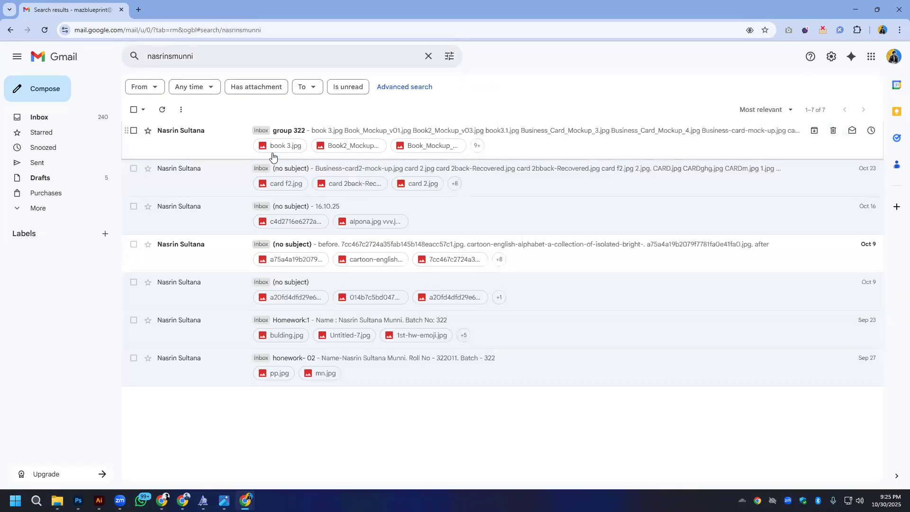
left_click(292, 134)
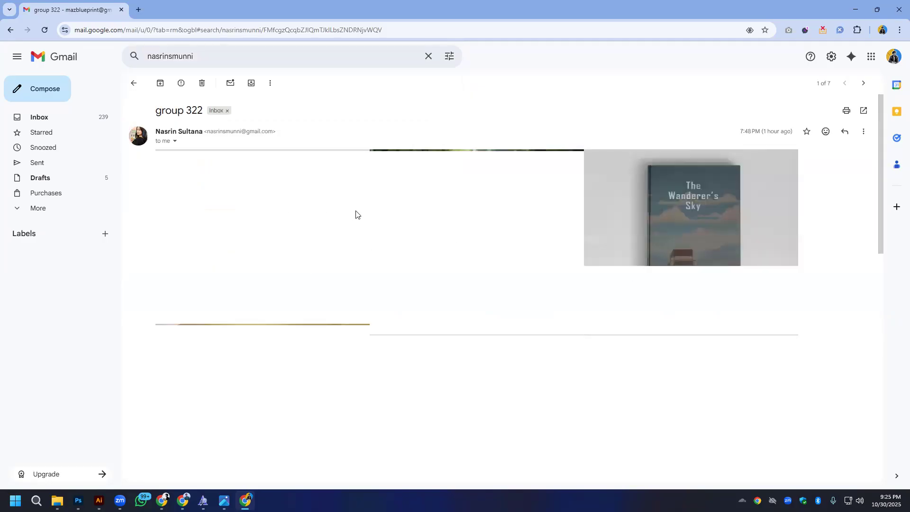
- Preview the book cover mockups in the group 322 message, from book 3.jpg through Book_Mockup_v01.jpg and Book2_Mockup_v03.jpg to the fourth cover
left_click(274, 204)
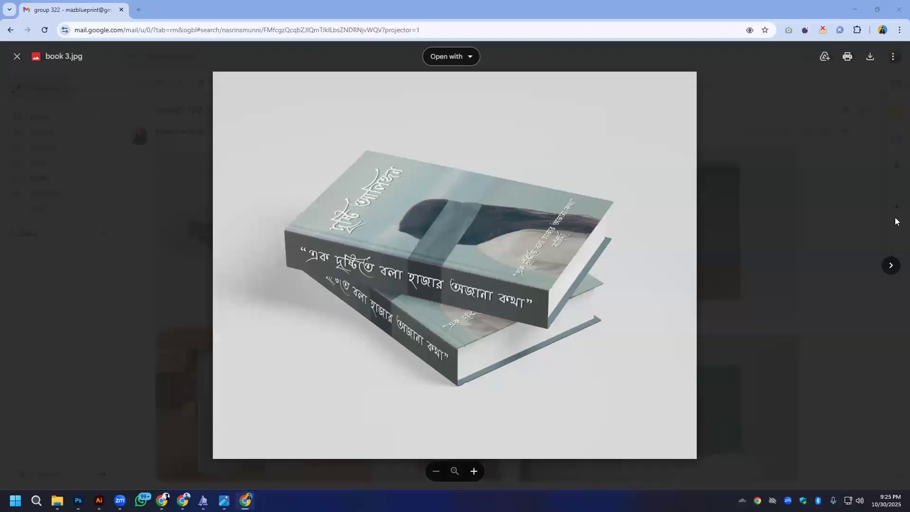
left_click(891, 266)
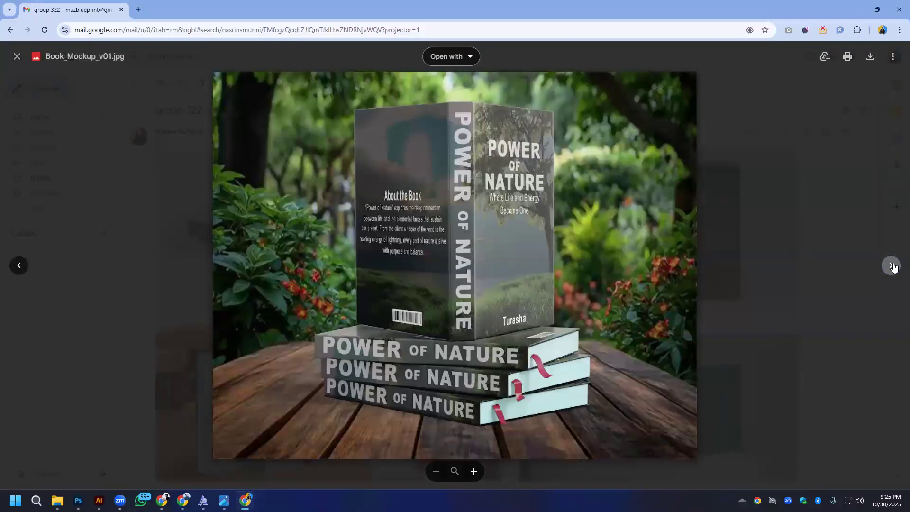
left_click(891, 266)
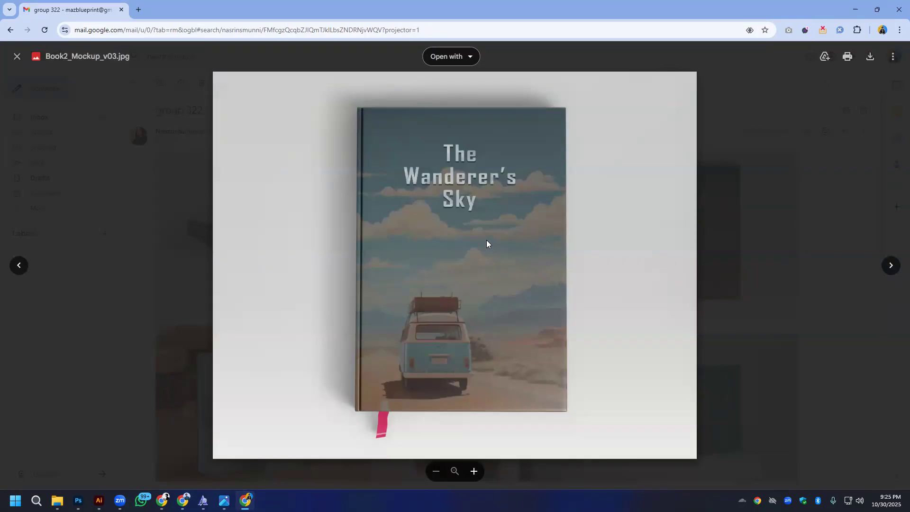
left_click(891, 266)
- Review Business_Card_Mockup_3.jpg, Business_Card_Mockup_4.jpg, card f5.jpg and the attachment after it, and close the preview
left_click(892, 266)
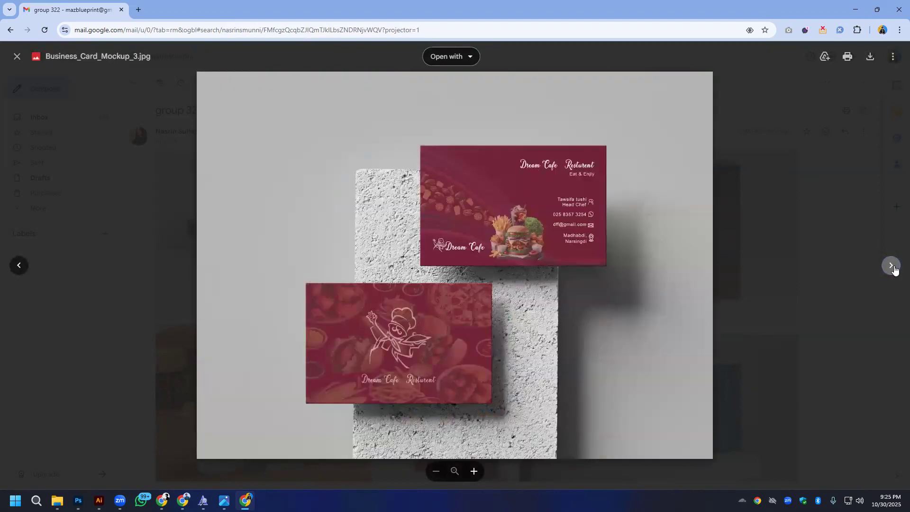
left_click(891, 266)
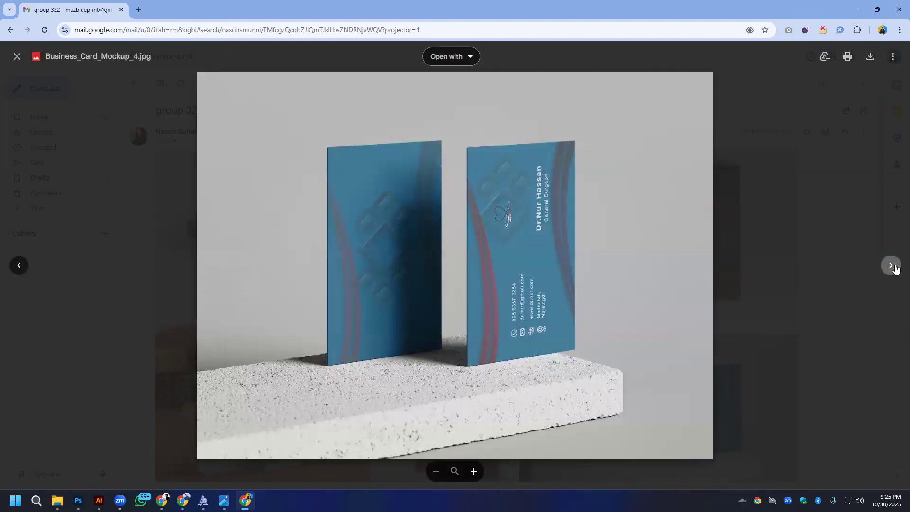
left_click(891, 266)
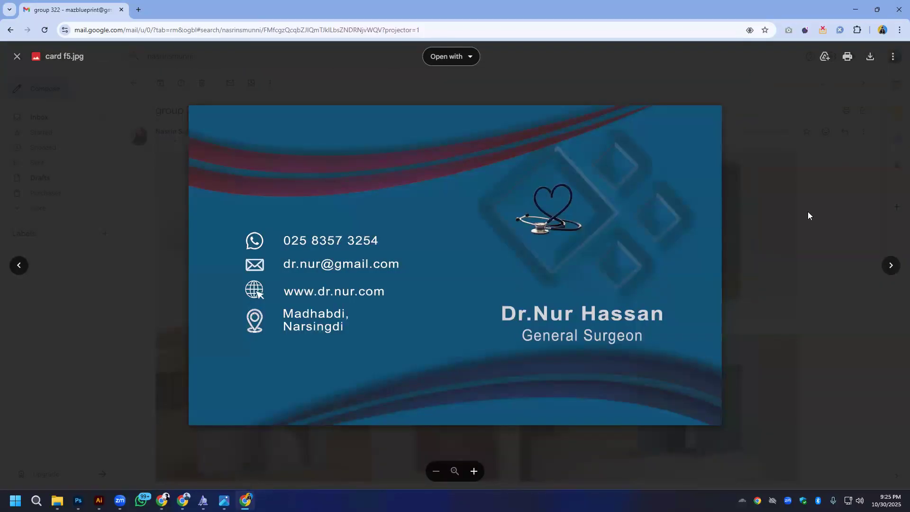
left_click(890, 265)
left_click(831, 282)
- Inspect the text on the Doll House card in doll Business_Card_Mockup_3.jpg up close and close the preview
scroll(522, 264, "down", 10)
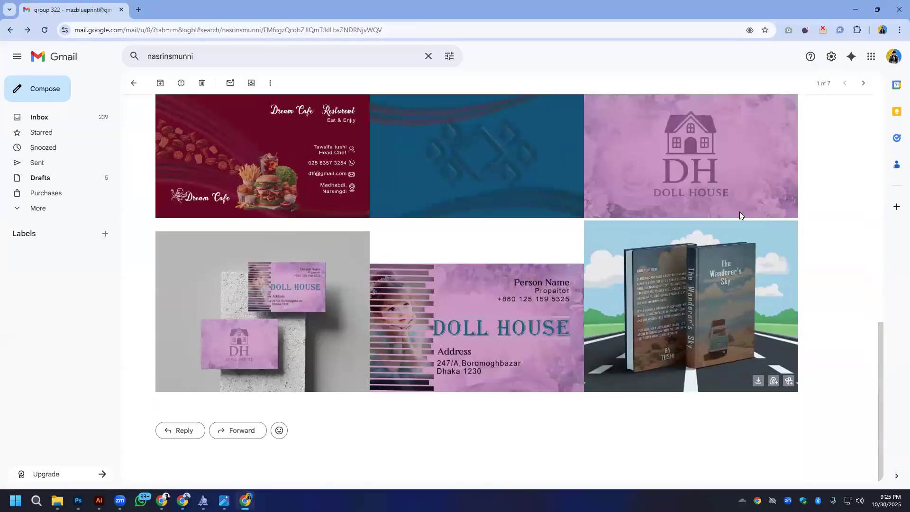
left_click(258, 315)
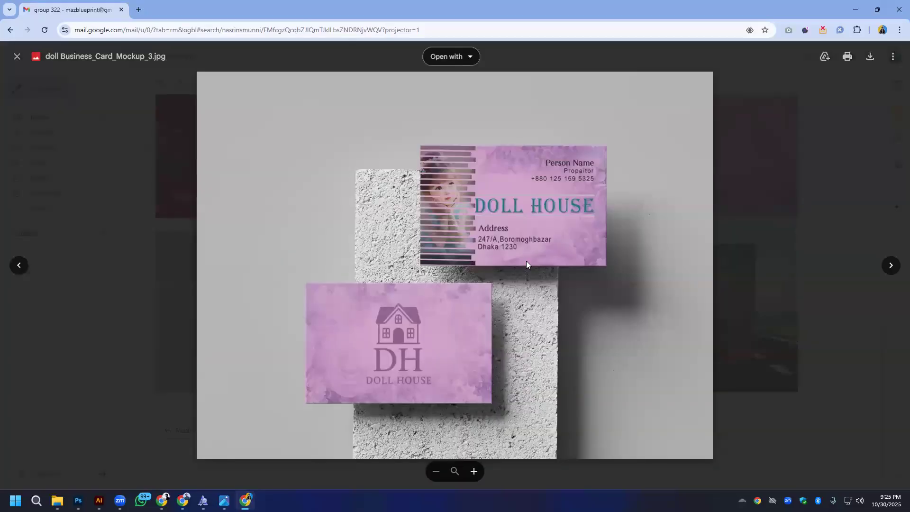
double_click(579, 168)
left_click_drag(583, 166, 583, 194)
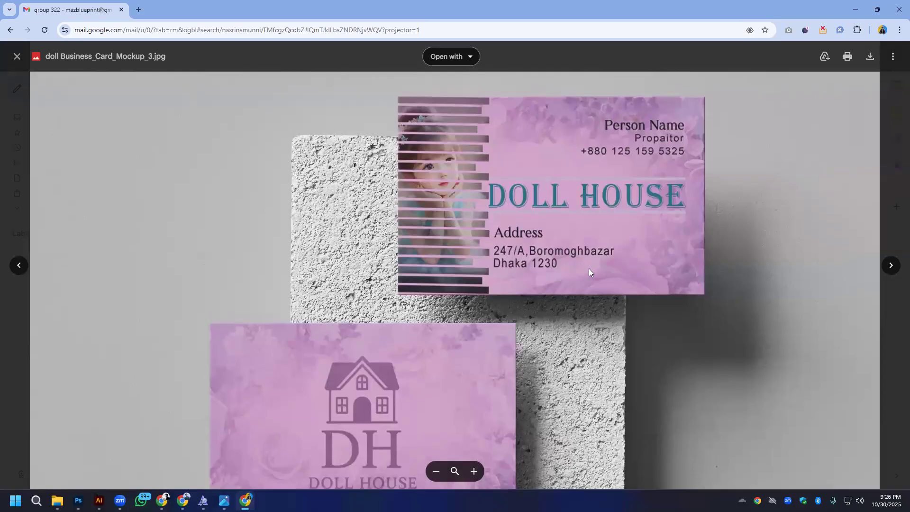
double_click(480, 242)
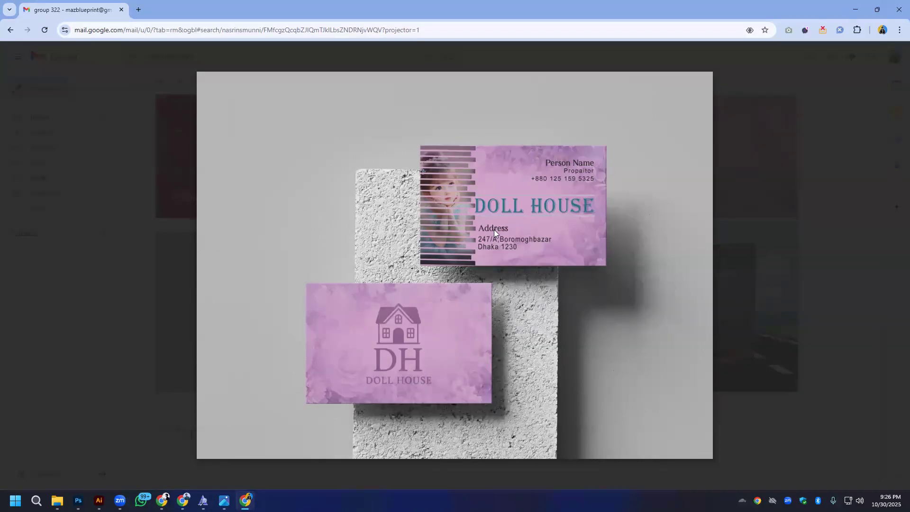
left_click(811, 233)
- Reopen the Dream Cafe card mockup, Business_Card_Mockup_3.jpg, from the group 322 message
scroll(625, 336, "up", 10)
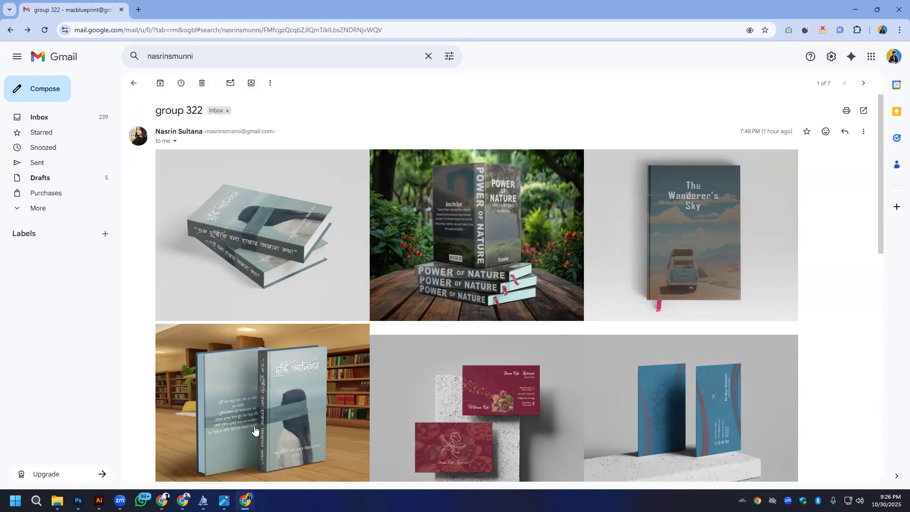
key("alt+Tab")
mouse_move(258, 294)
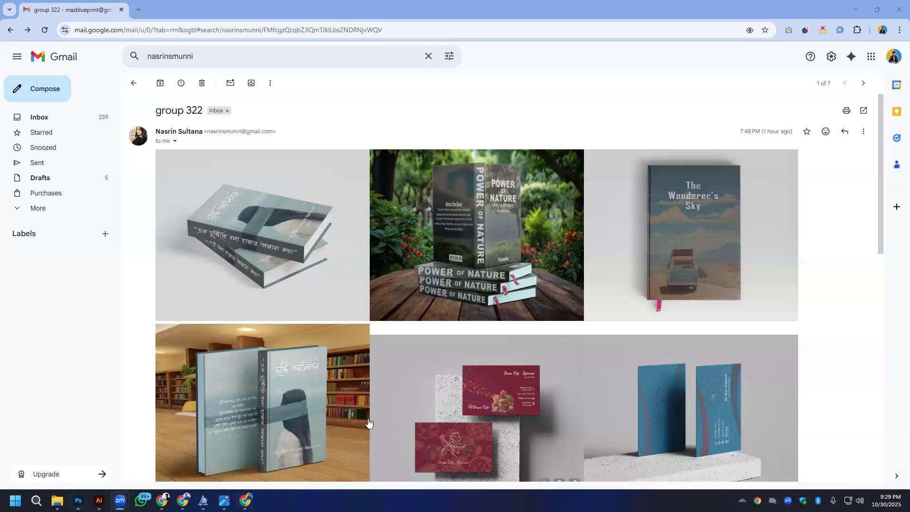
left_click(401, 327)
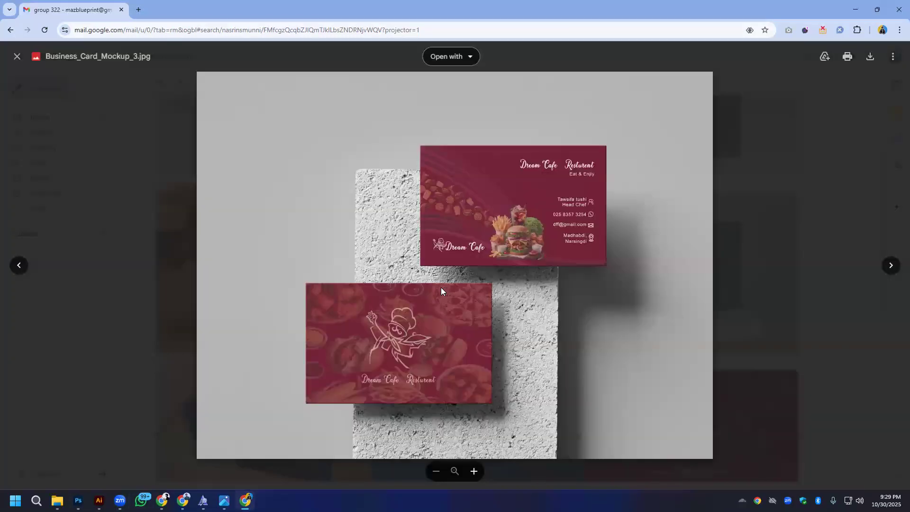